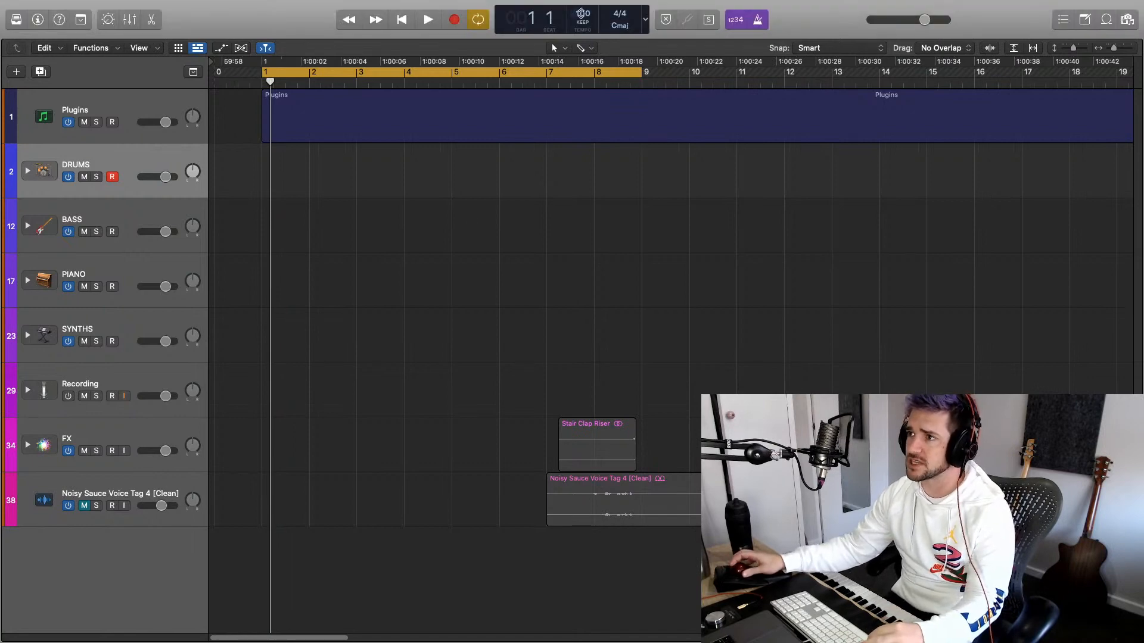
Set the project tempo to 146 BPM while checking it against playback, and stop the playback
key(space)
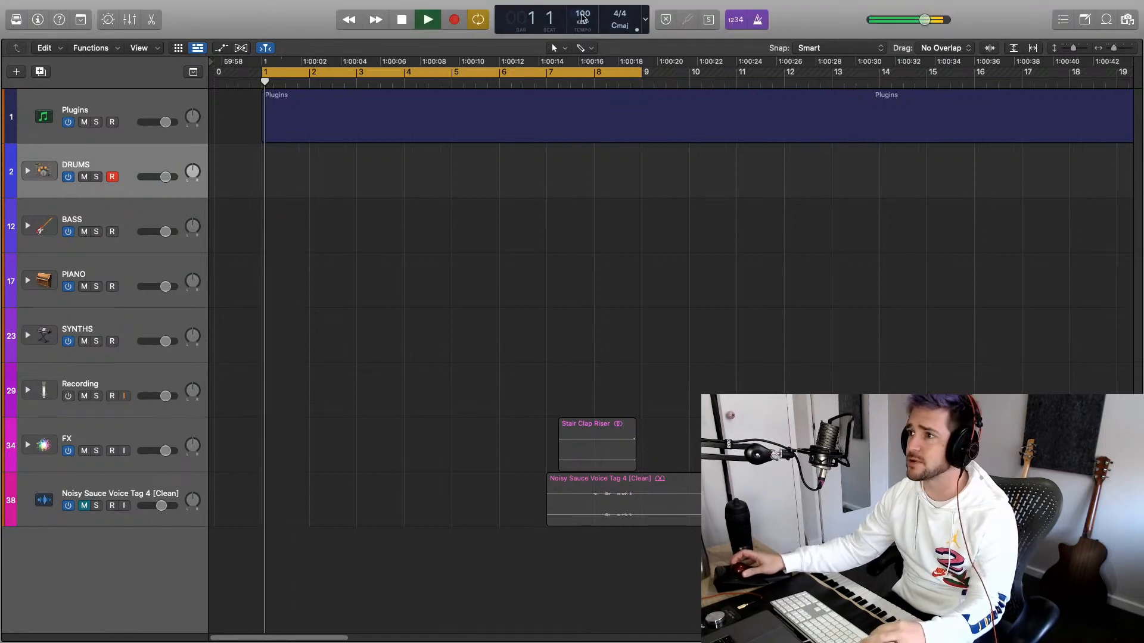
drag(582, 14, 582, 9)
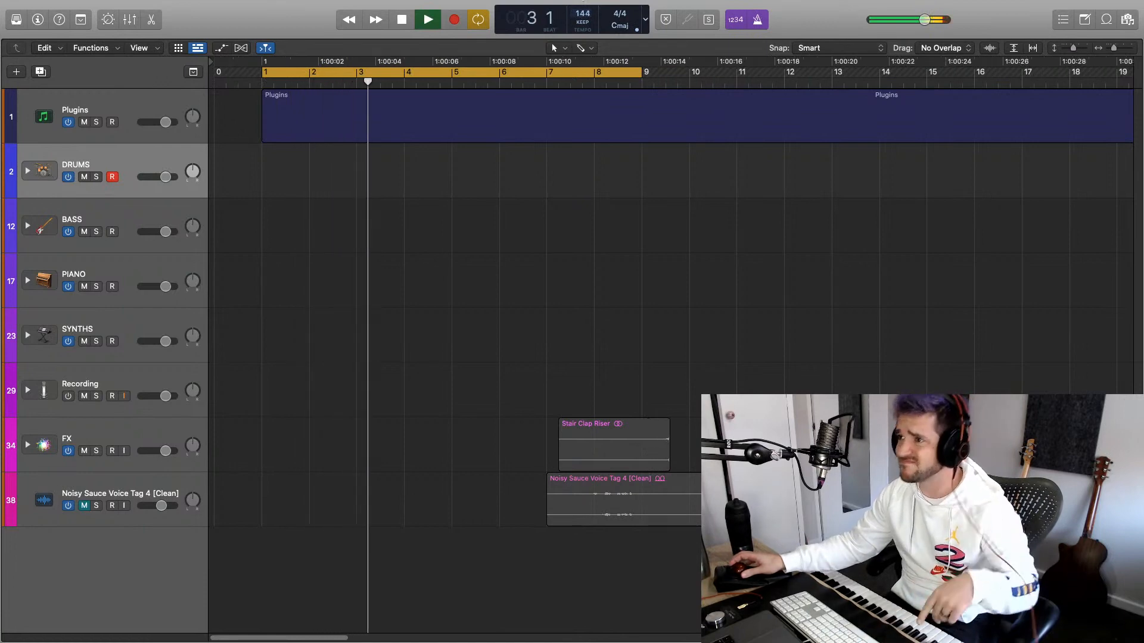
drag(582, 13, 582, 11)
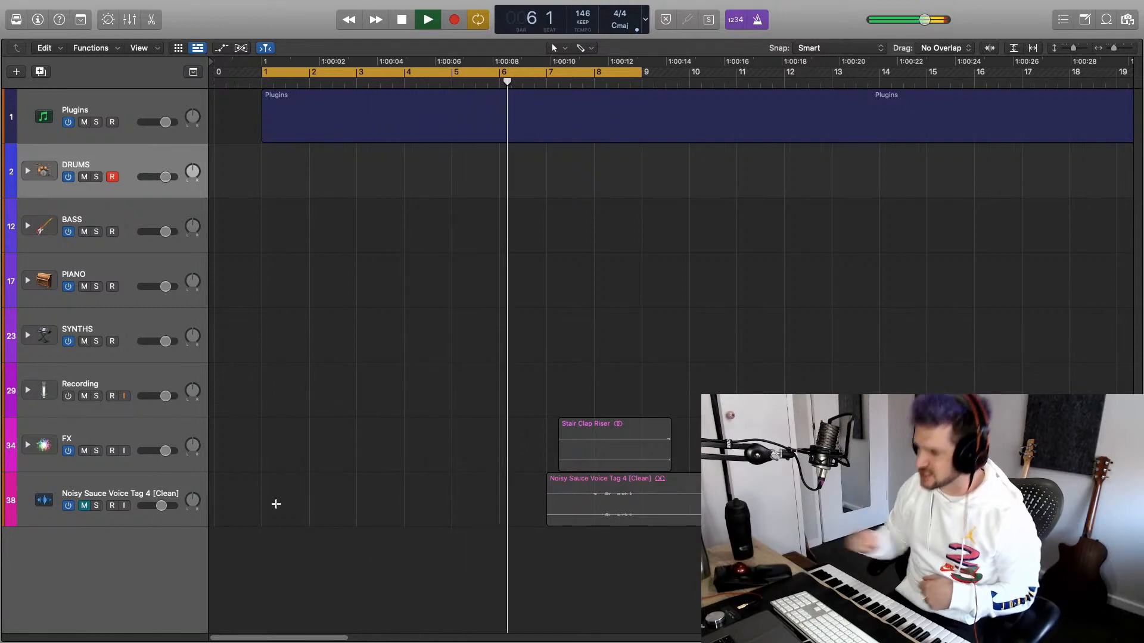
key(space)
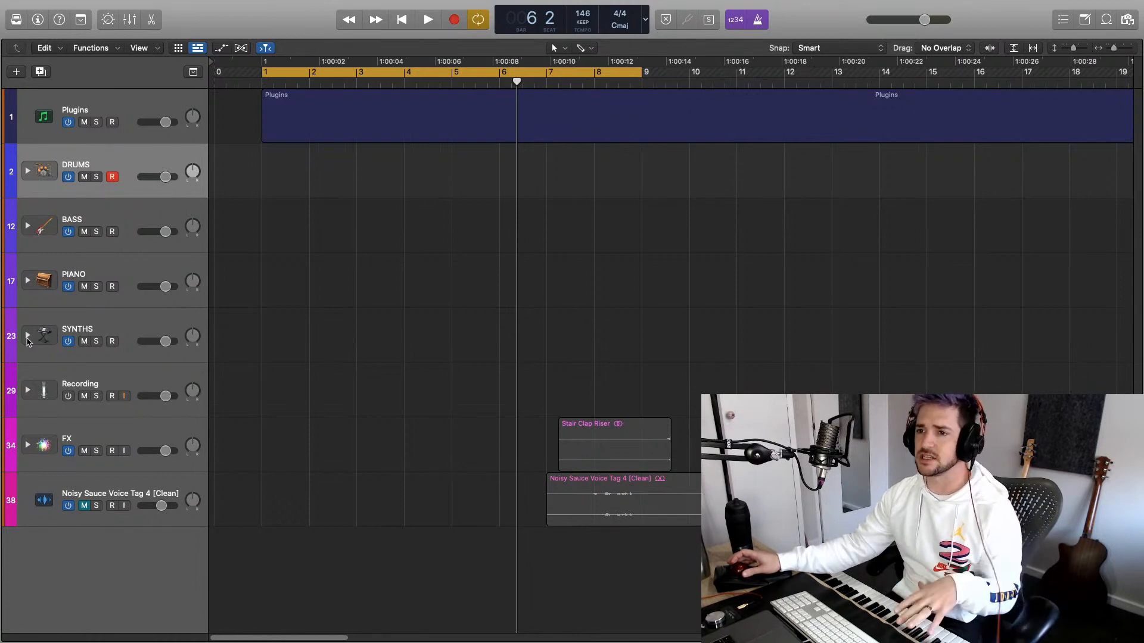
Expand the SYNTHS track stack, select the Prophet track and show its channel strip in the inspector
click(28, 338)
click(94, 371)
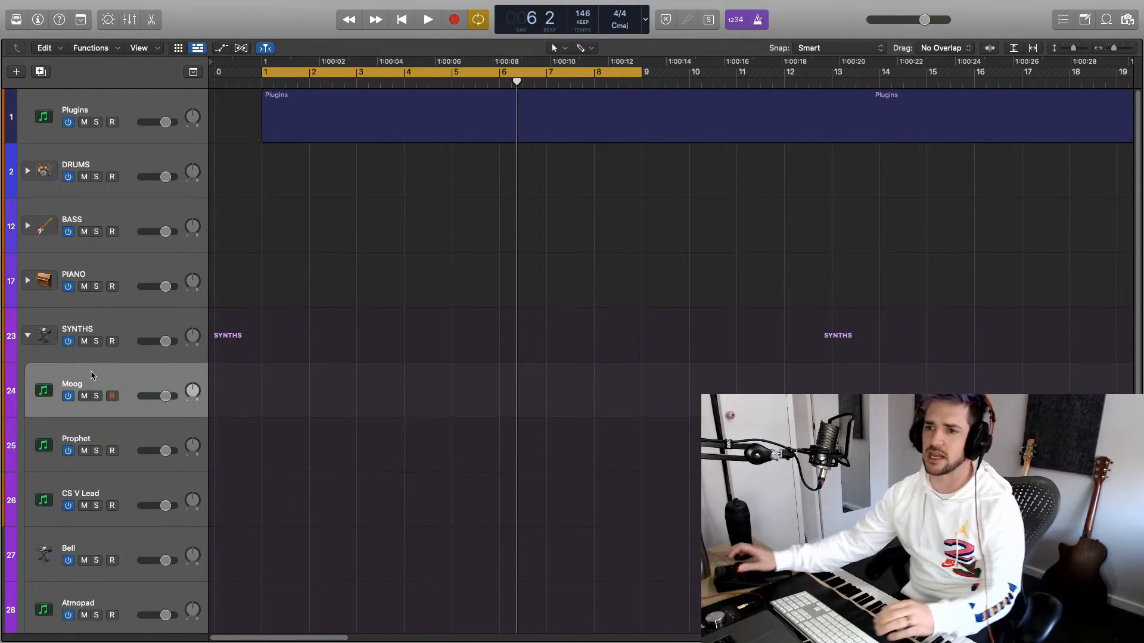
click(100, 429)
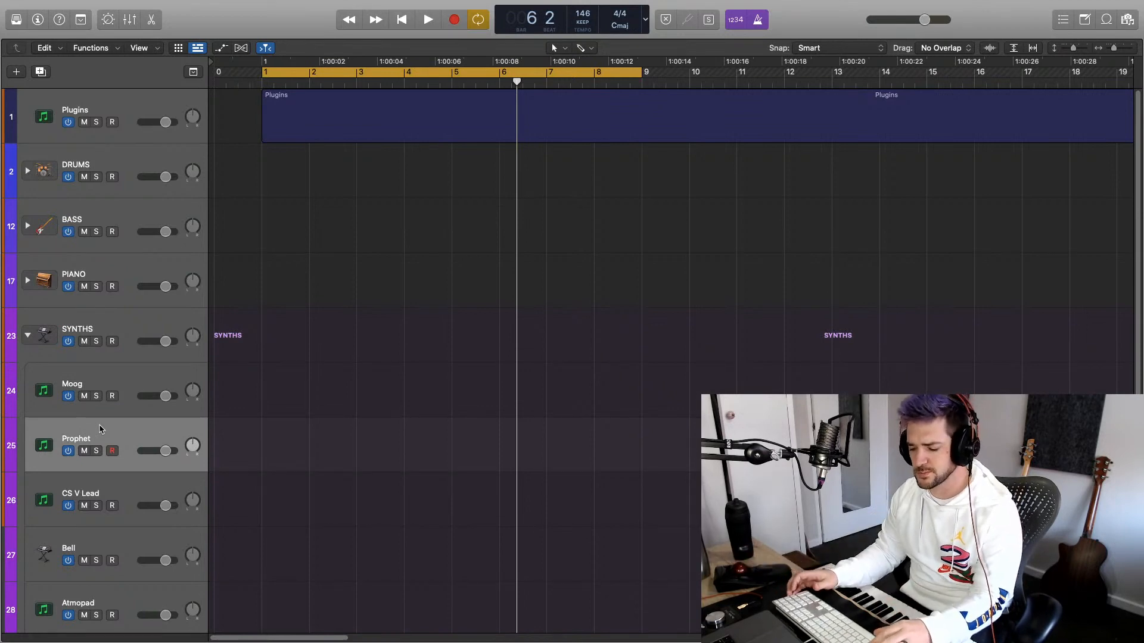
key(i)
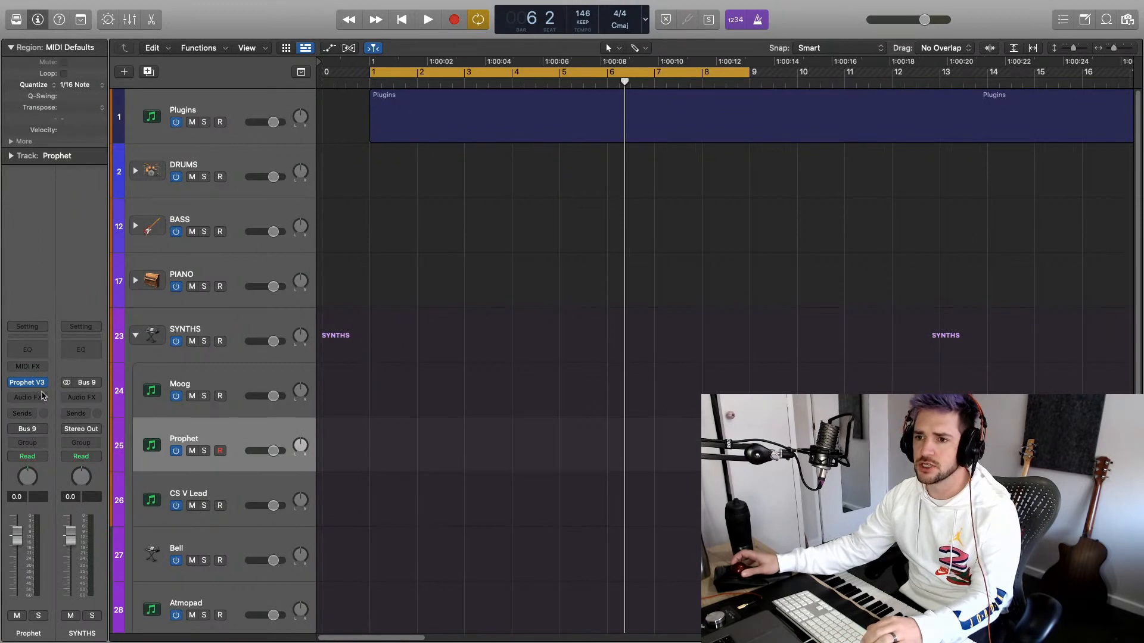
Open the Prophet track's Prophet V3 instrument and move its window so the whole synth interface is accessible
click(44, 386)
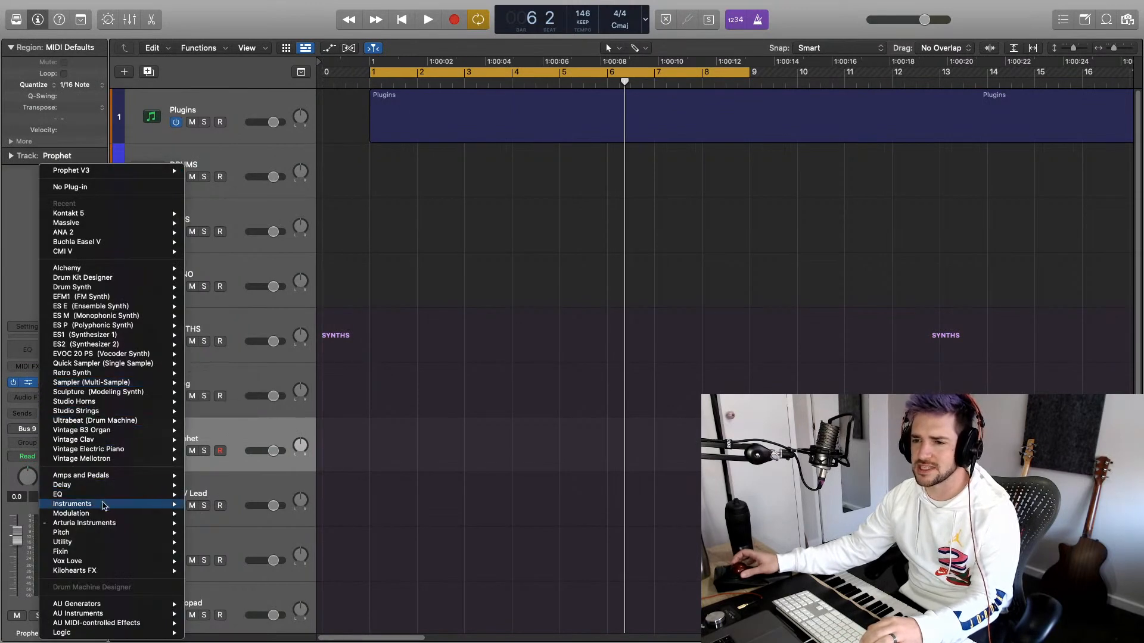
mouse_move(102, 523)
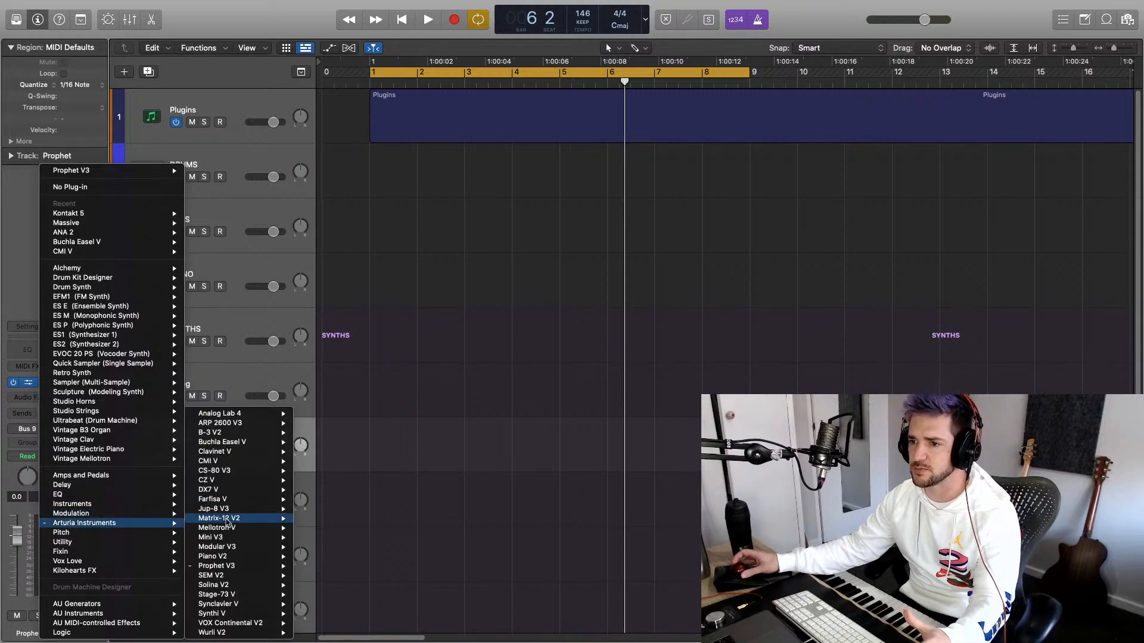
mouse_move(243, 513)
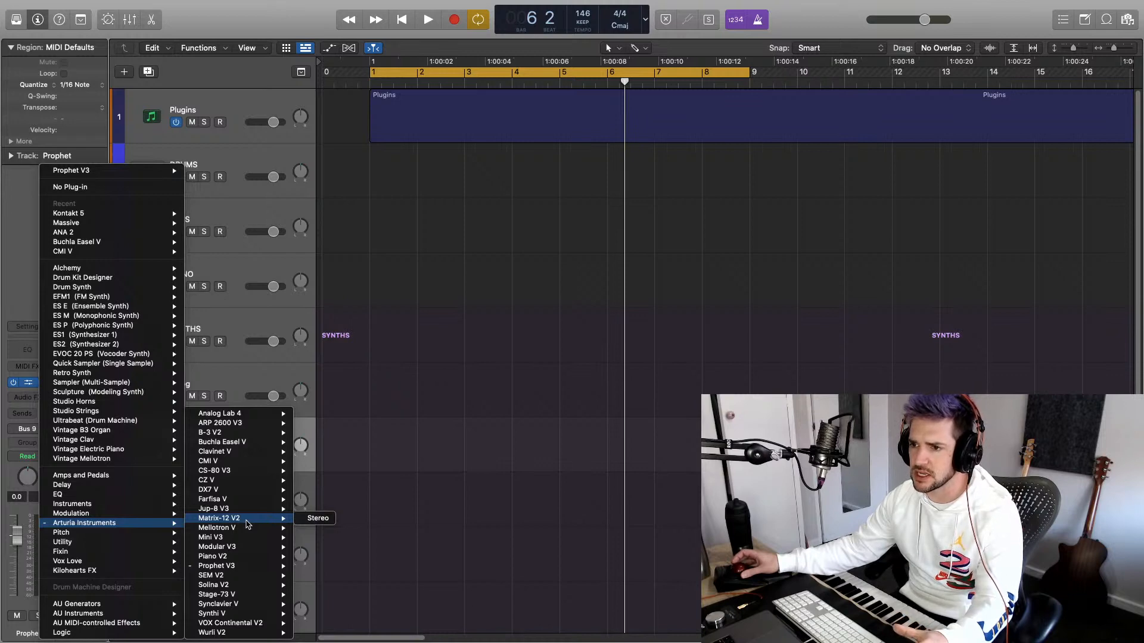
click(379, 505)
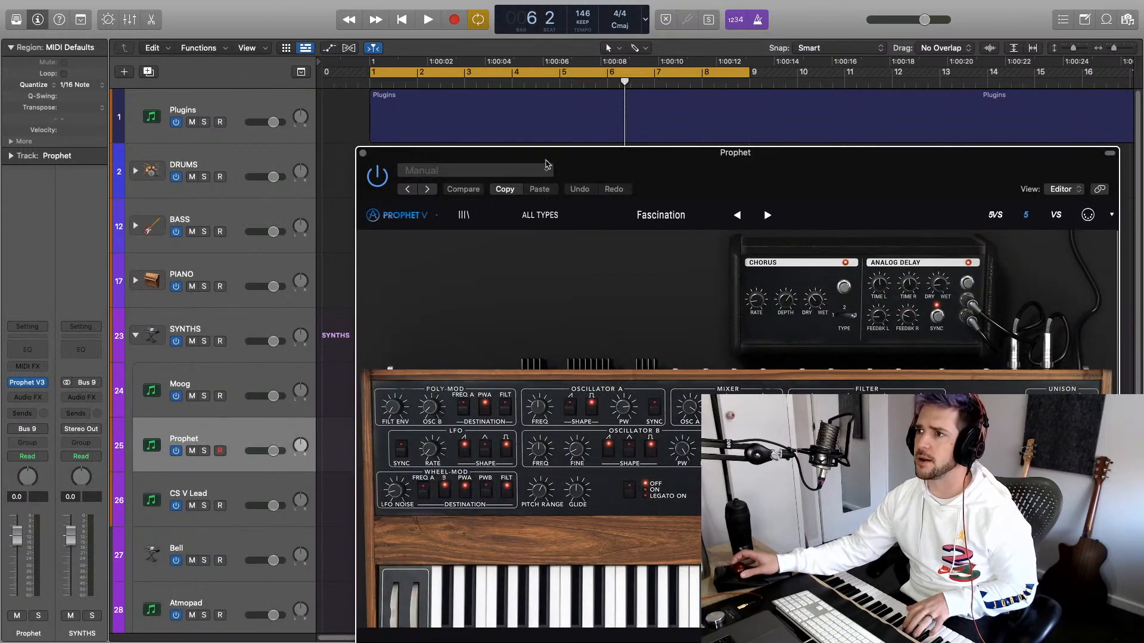
drag(546, 161, 249, 25)
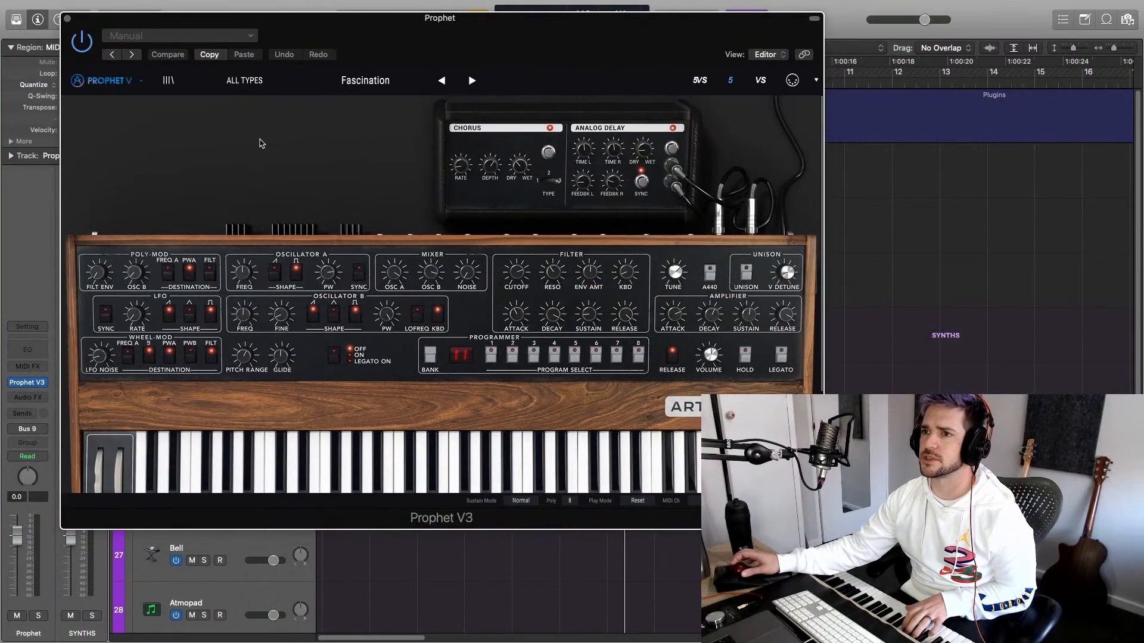
Filter the Prophet V preset browser to the Strings type and load the Hidden Forces preset
click(168, 80)
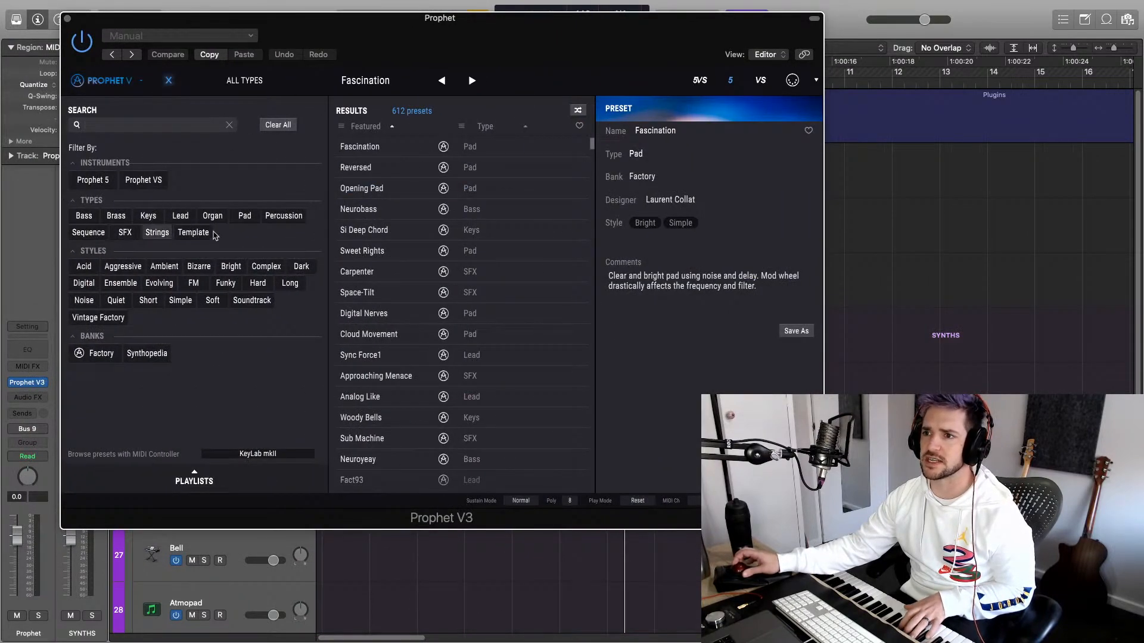
click(158, 236)
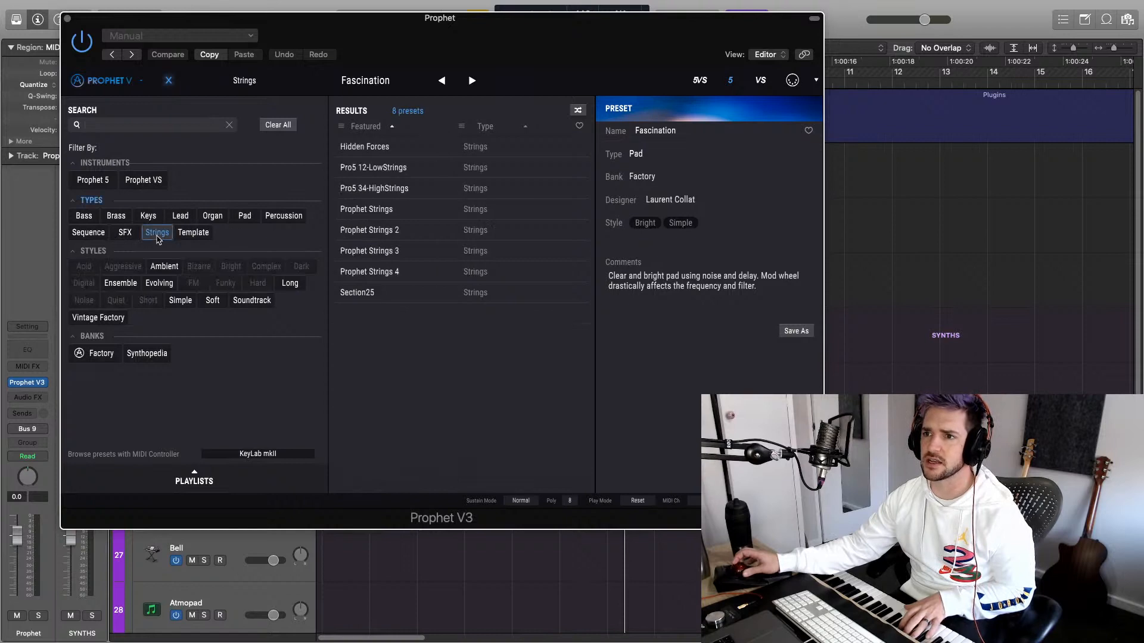
click(364, 149)
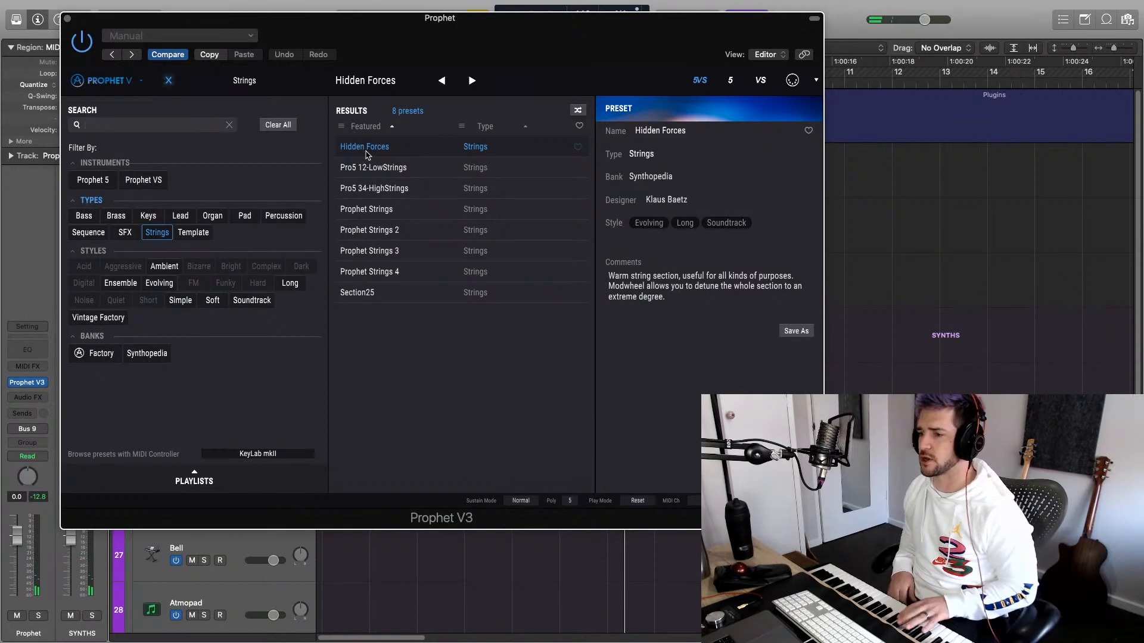
Audition the other Strings presets from Pro5 12-LowStrings through Section25, and return to Hidden Forces
key(Down)
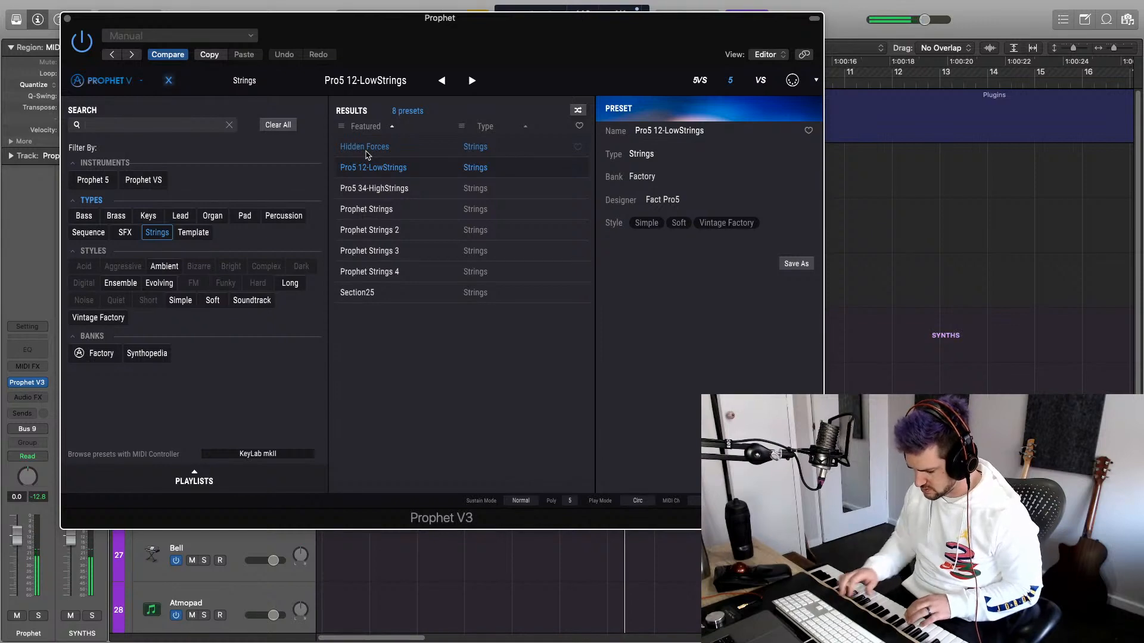
key(Down)
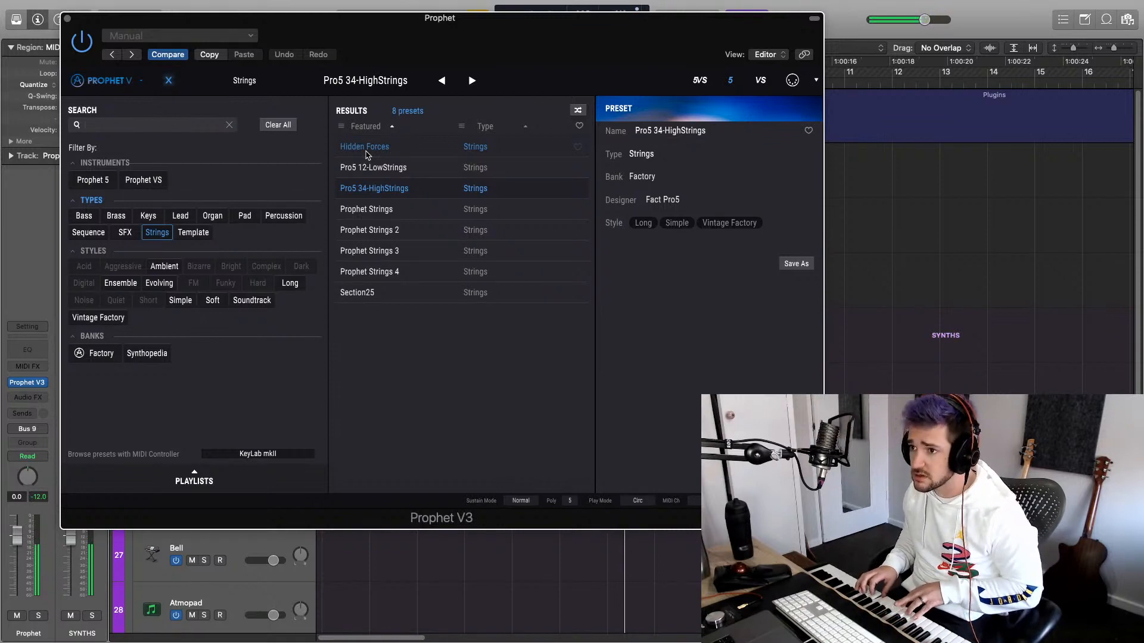
key(Down)
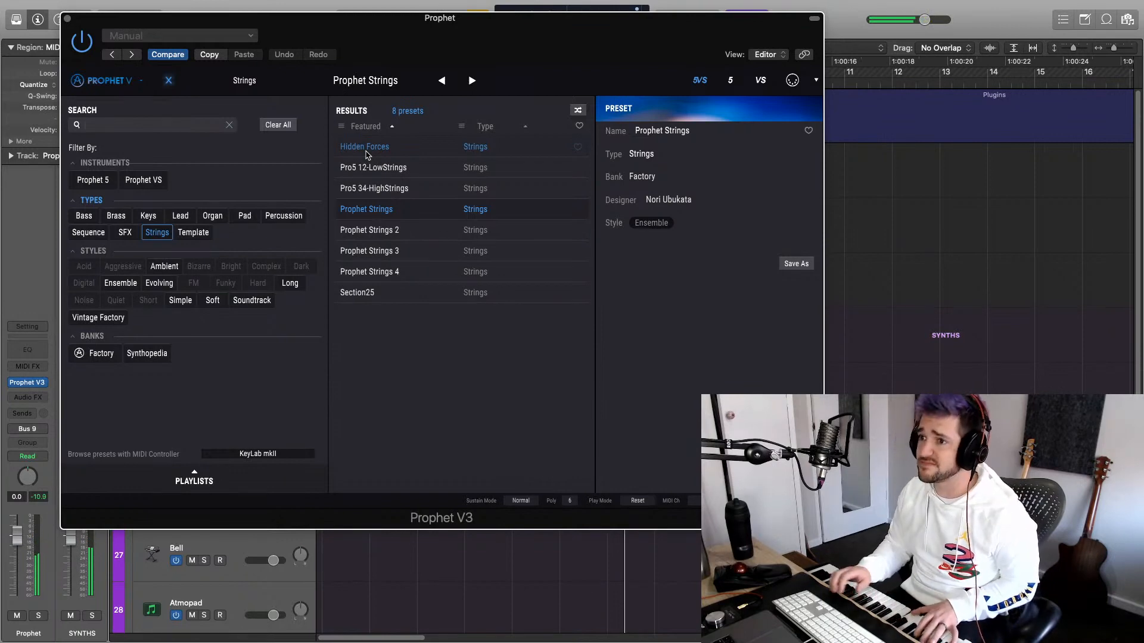
key(Down)
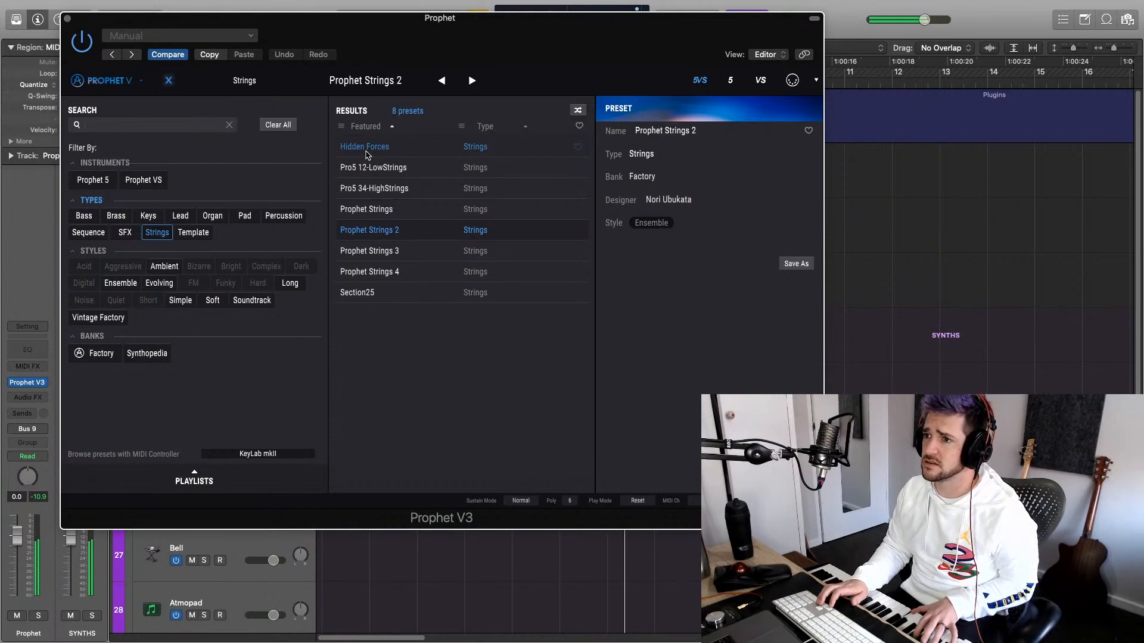
key(Down)
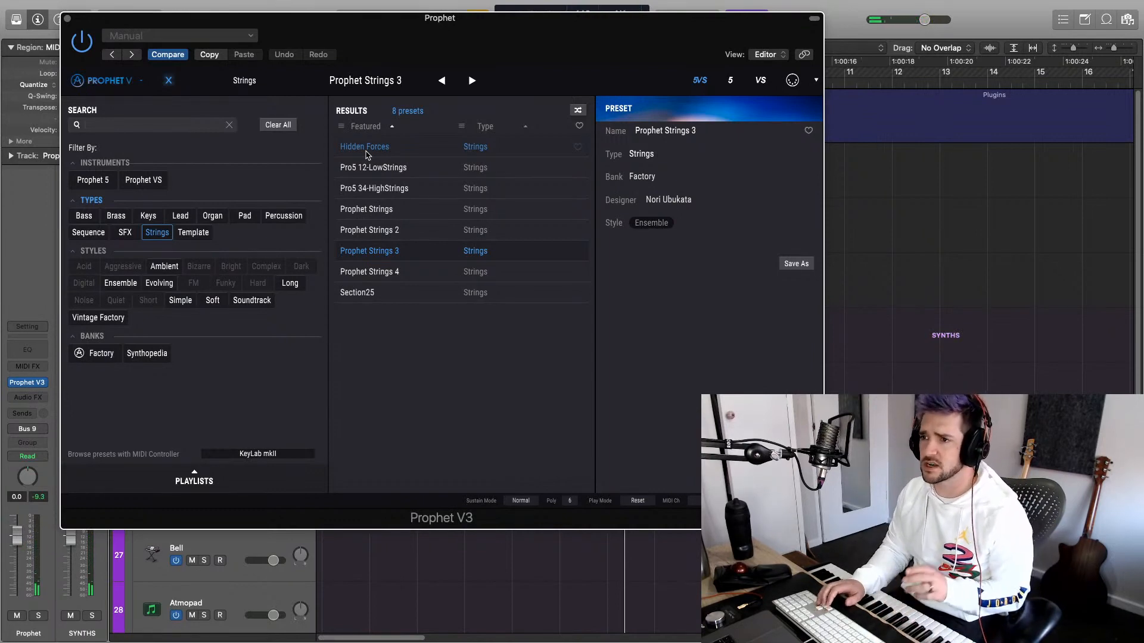
key(Down)
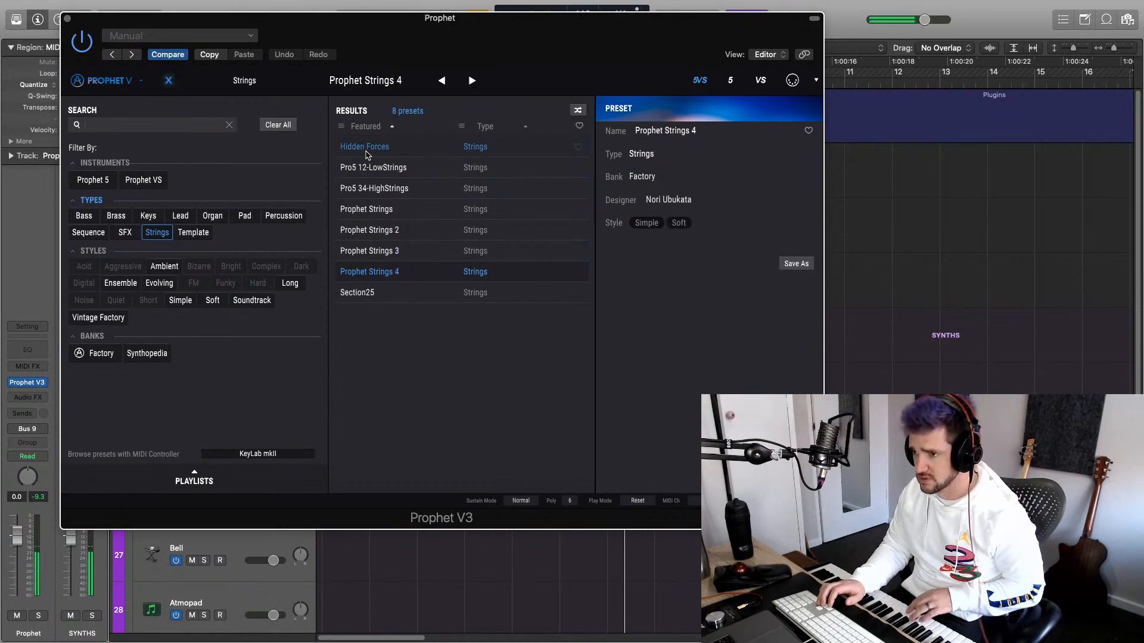
key(Down)
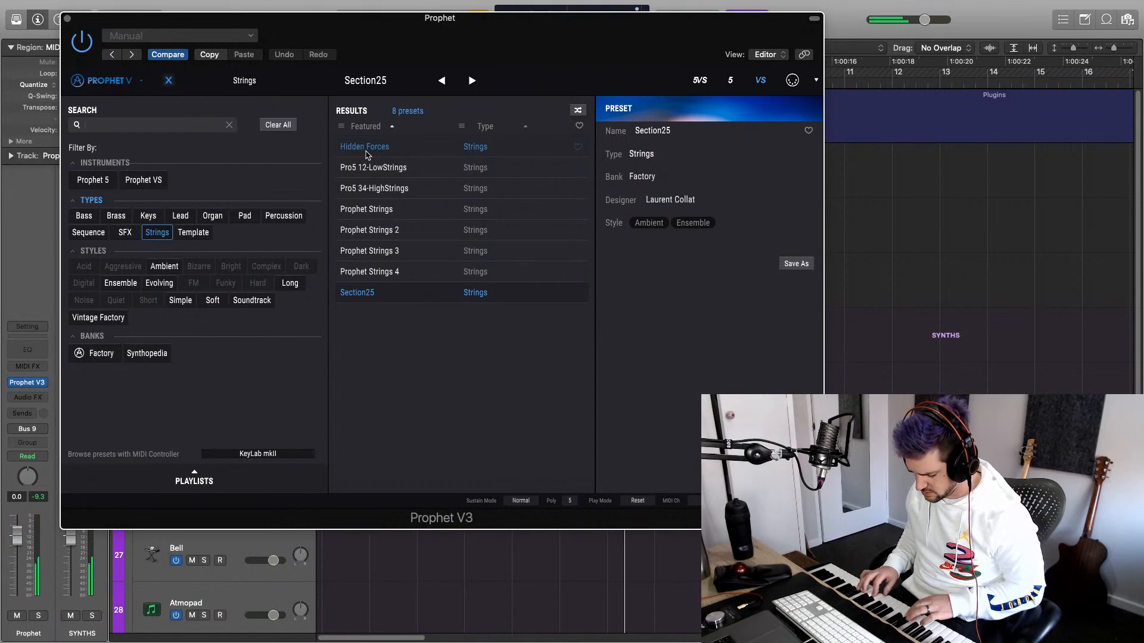
key(Up)
key(Up)
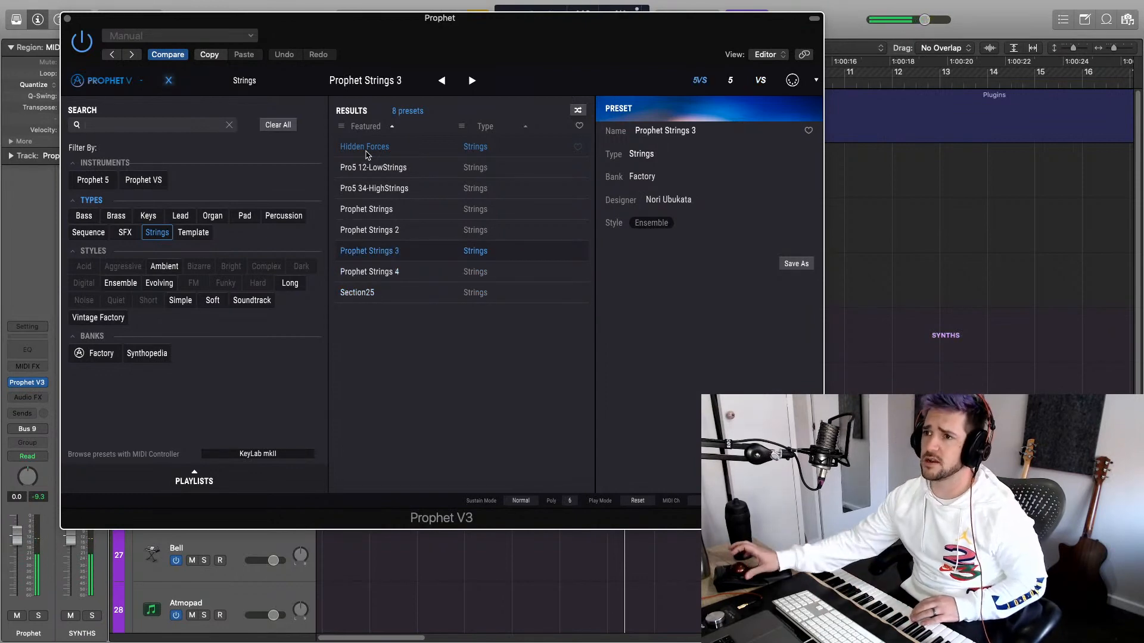
click(366, 147)
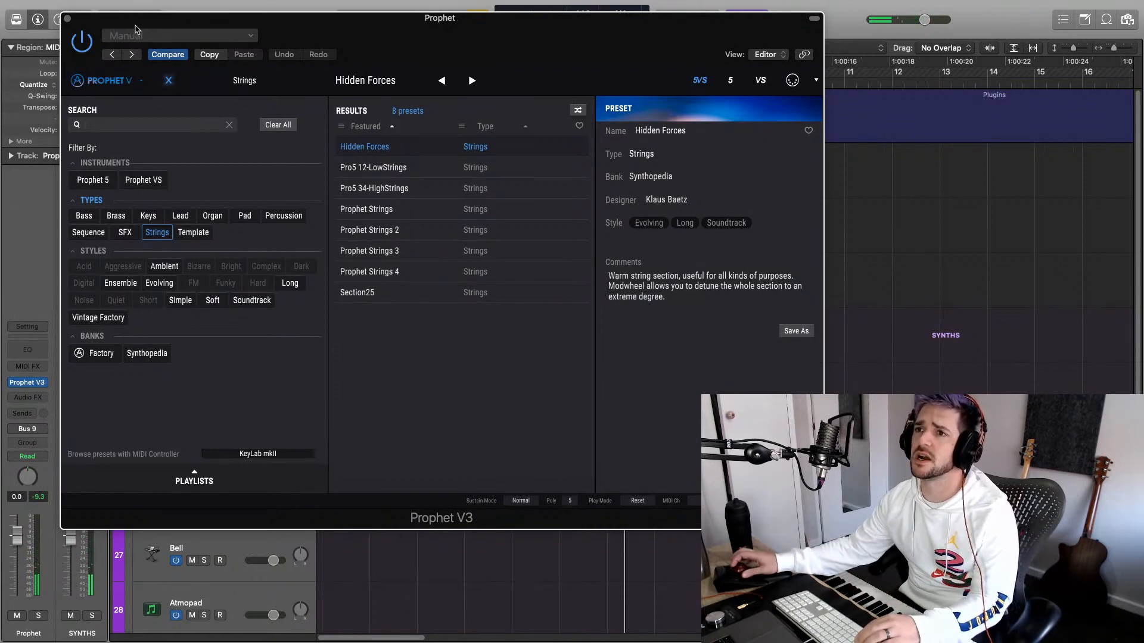
Move the Prophet window off the track area and record a first take of the string part on the Prophet track
drag(135, 30, 585, 140)
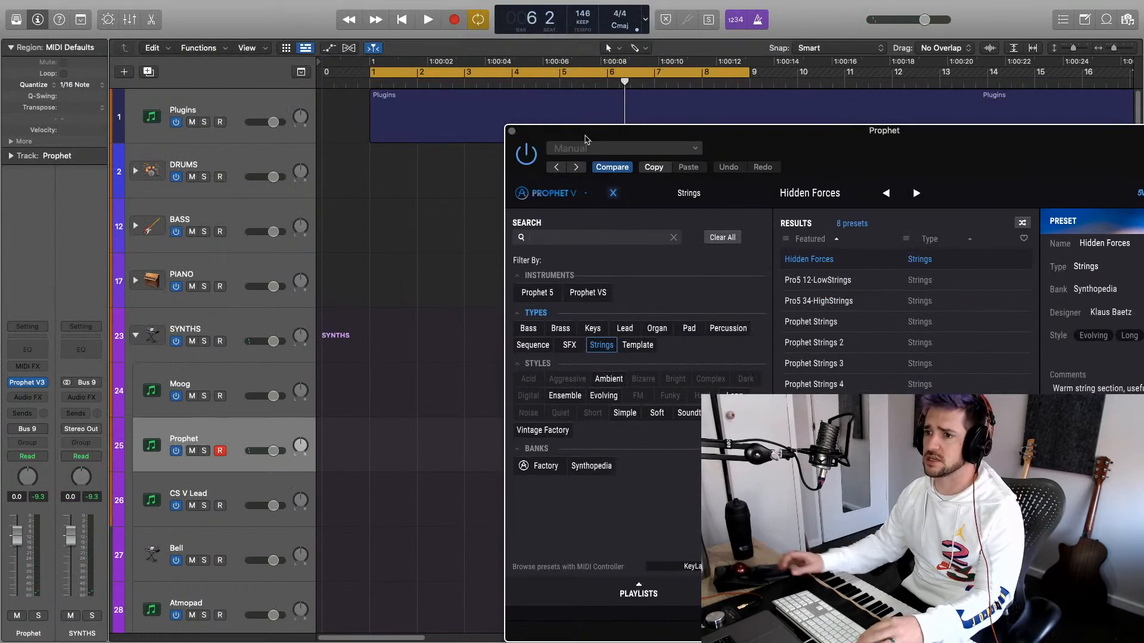
key(r)
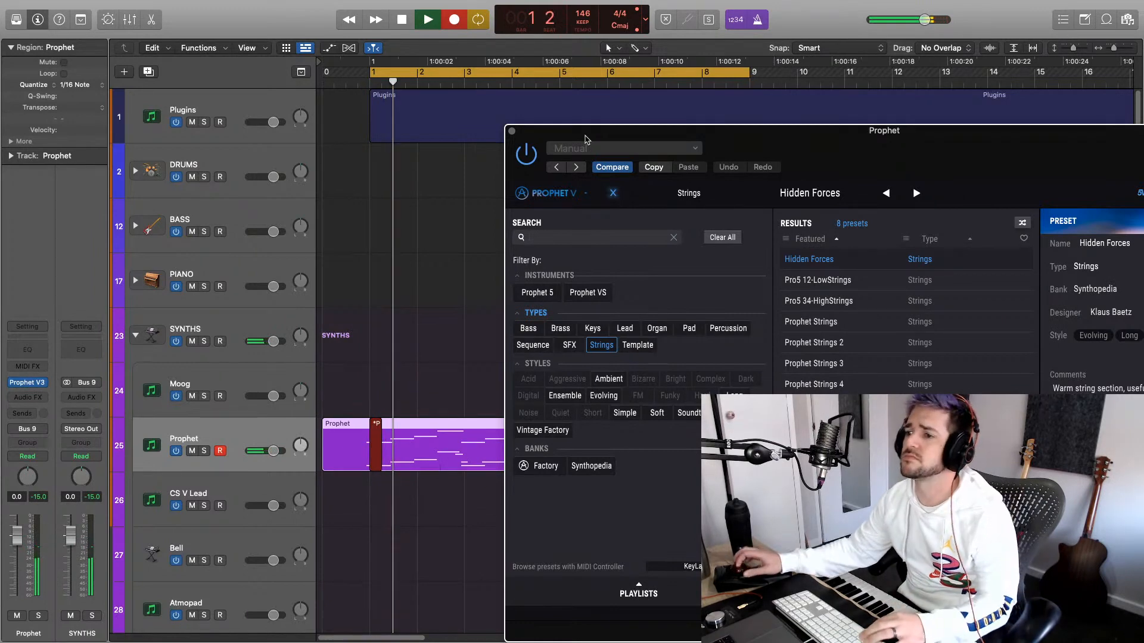
key(space)
key(space)
key(space)
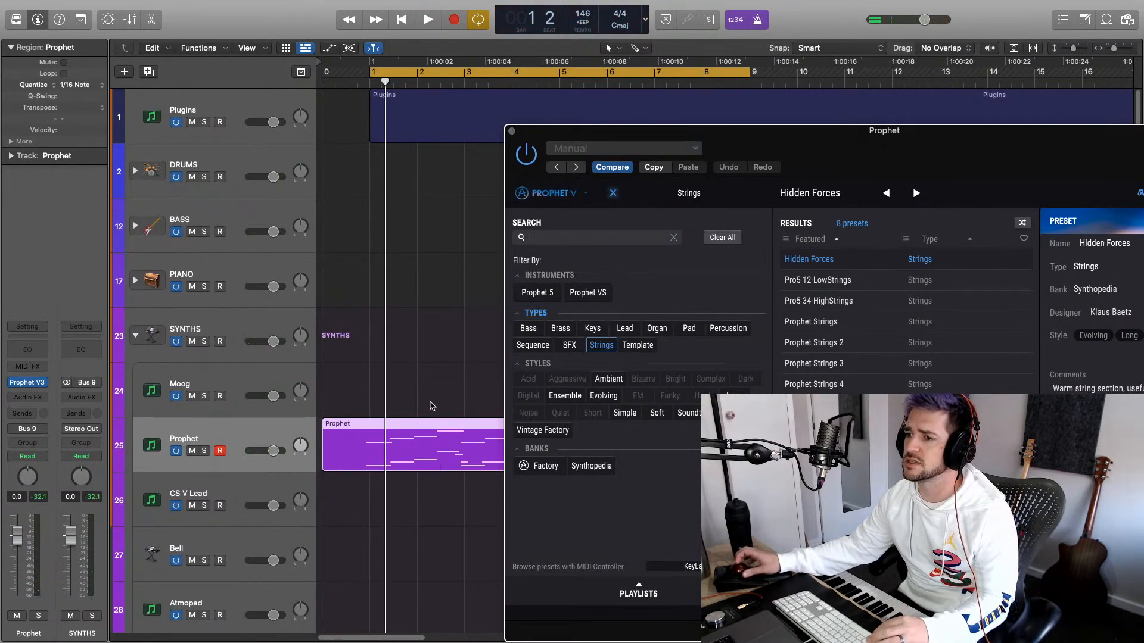
Open the Prophet region in the Piano Roll, delete the take and re-record the part across bars 1 to 8
double_click(422, 423)
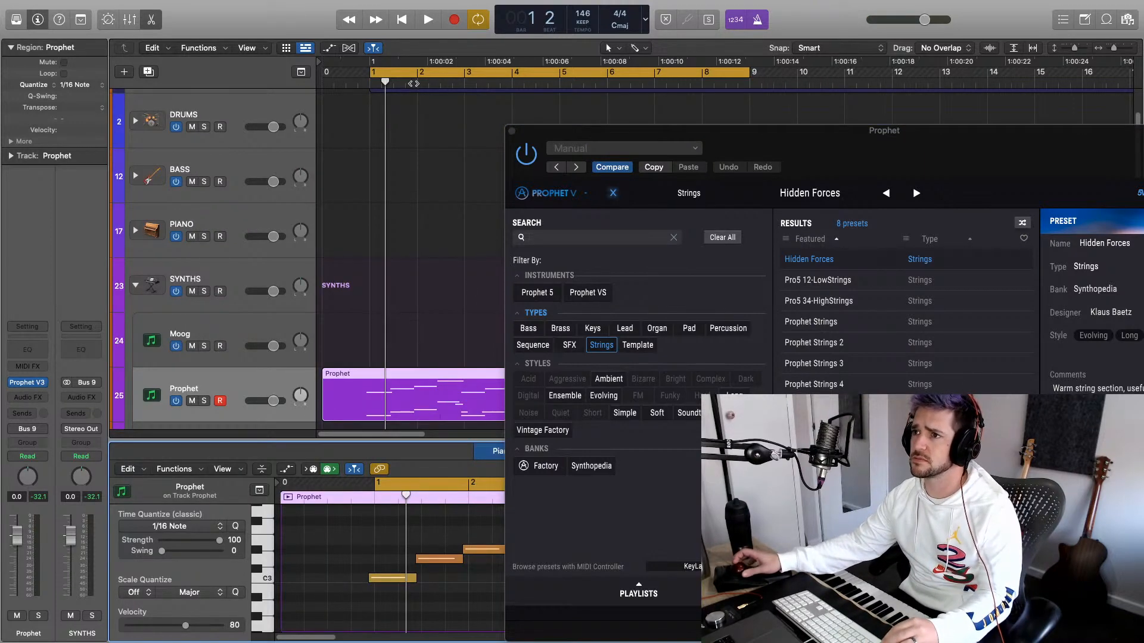
key(Delete)
key(r)
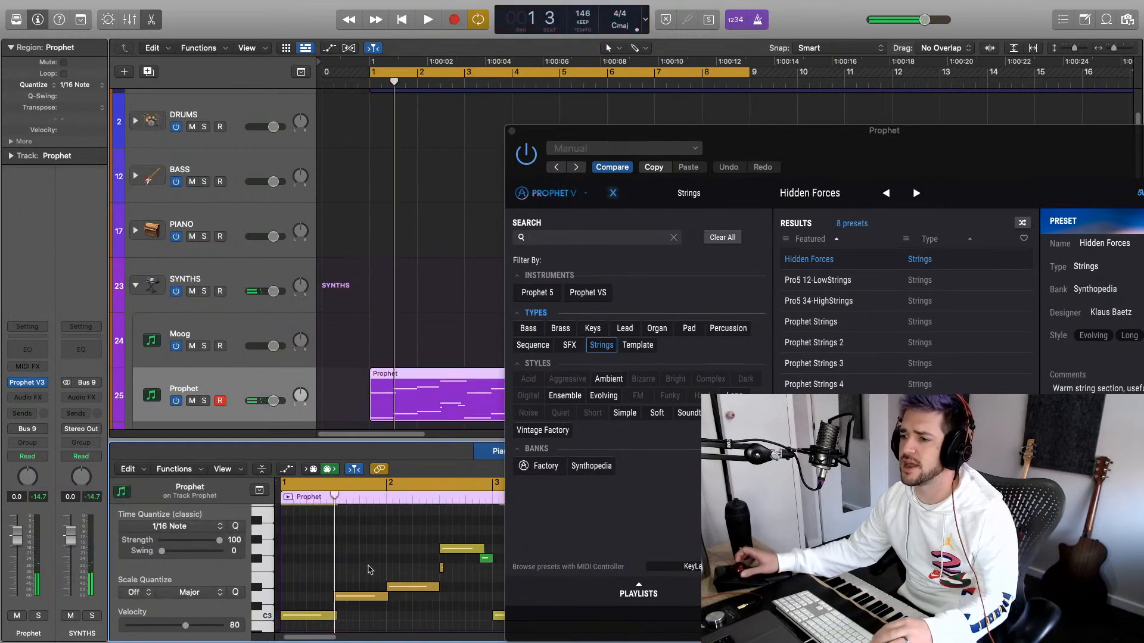
Delete the stray short note in the second half of bar 2 and close the Prophet instrument window
click(443, 569)
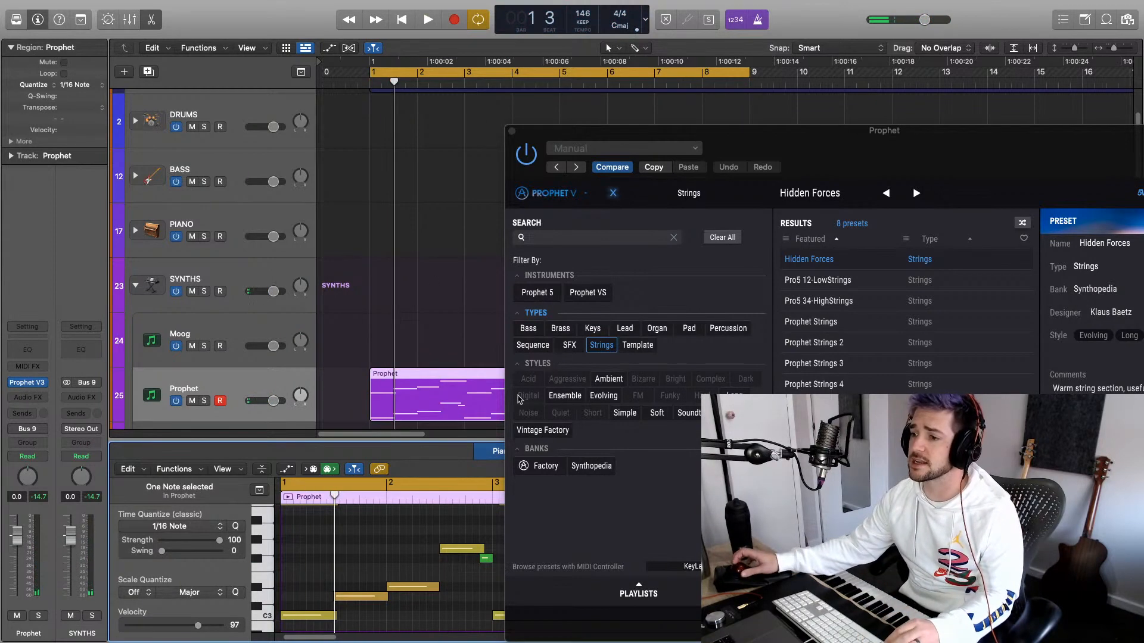
click(511, 131)
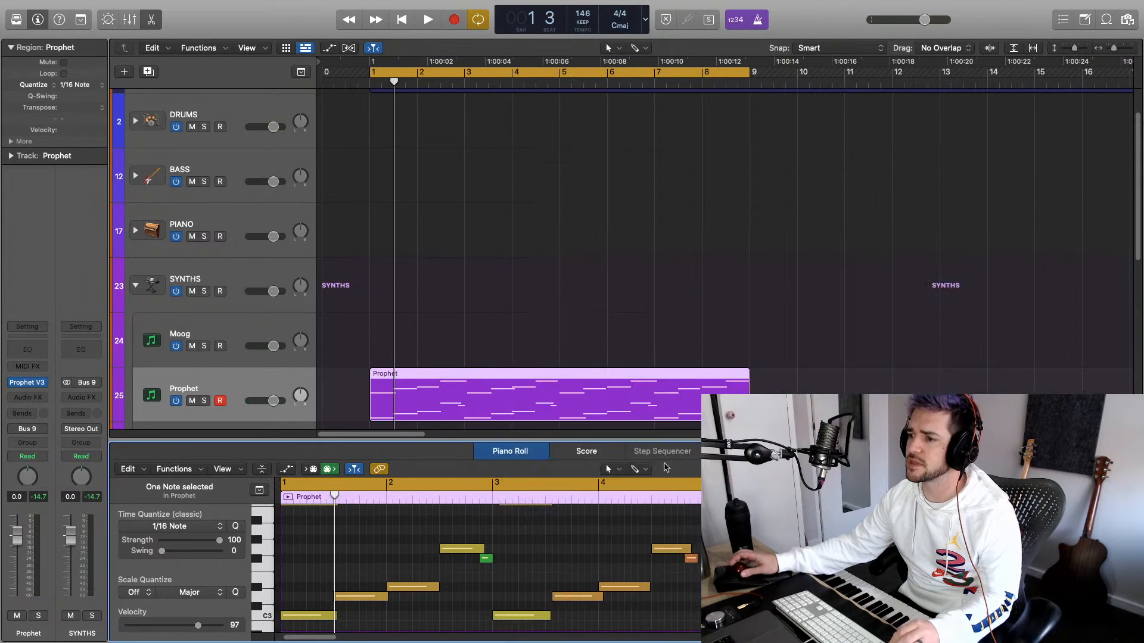
Adjust the timing of the off-grid notes in bars 3 and 4 of the Prophet part, in both octaves
drag(692, 560, 698, 560)
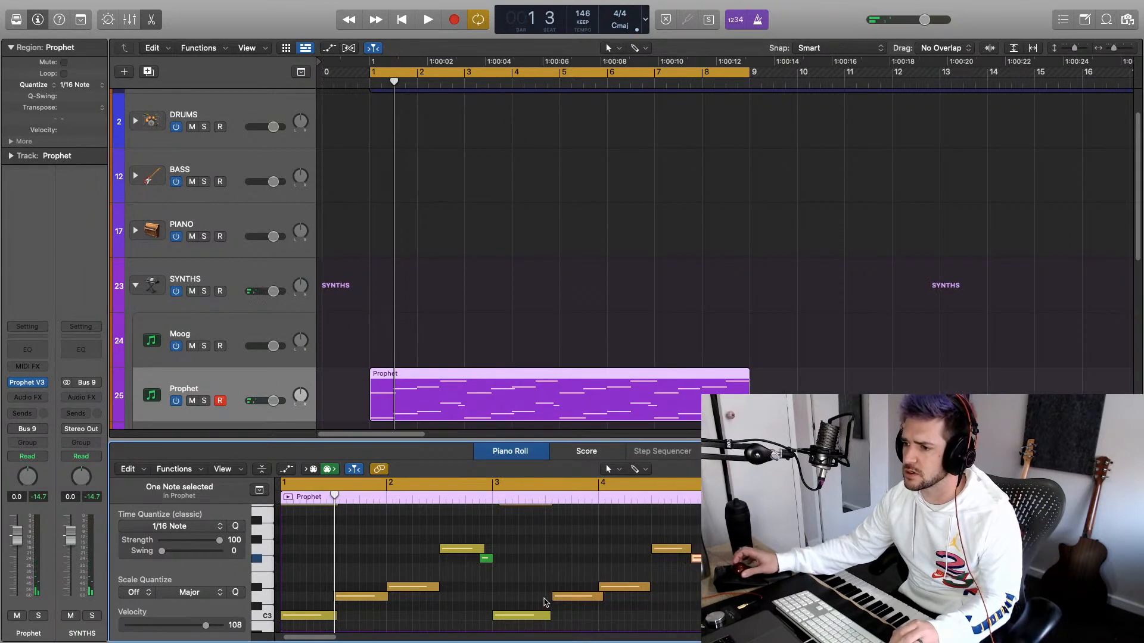
drag(554, 597, 562, 599)
scroll(563, 599, up, 5)
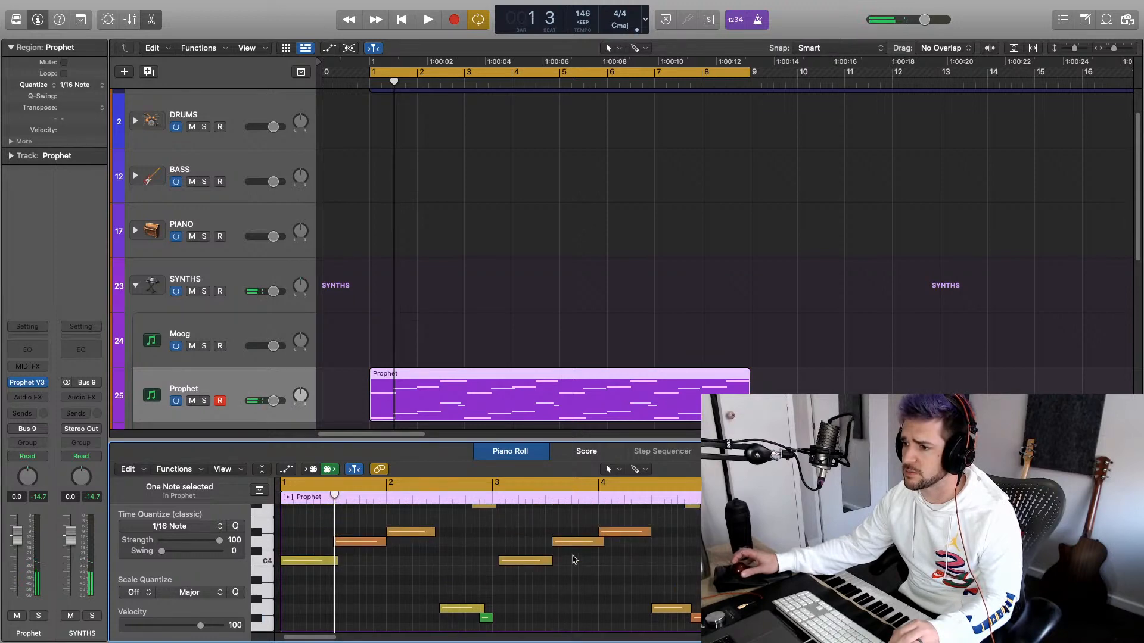
drag(570, 548, 564, 549)
scroll(564, 549, up, 5)
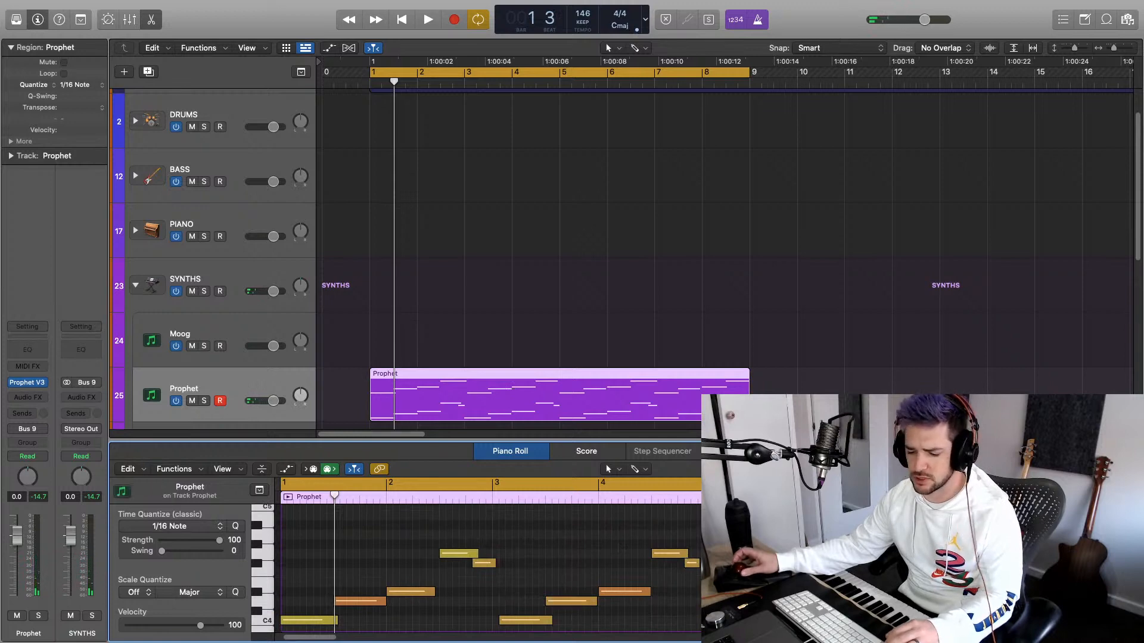
Quantize all notes in the Prophet region to 1/8 Note and play the part back to check the timing
key(super+a)
click(194, 526)
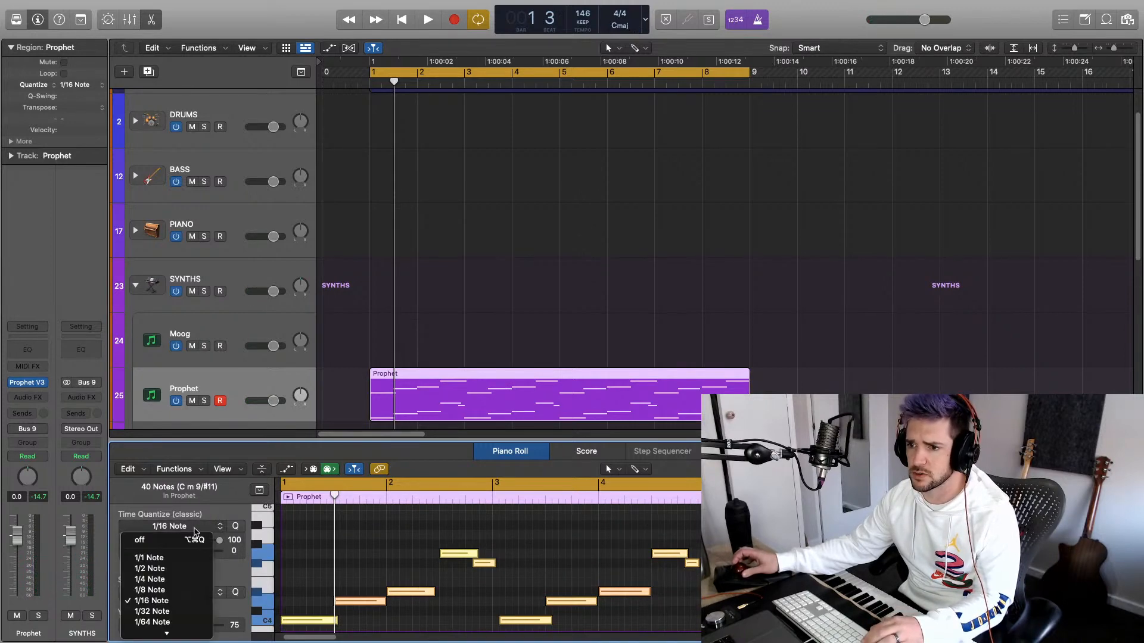
click(173, 584)
key(space)
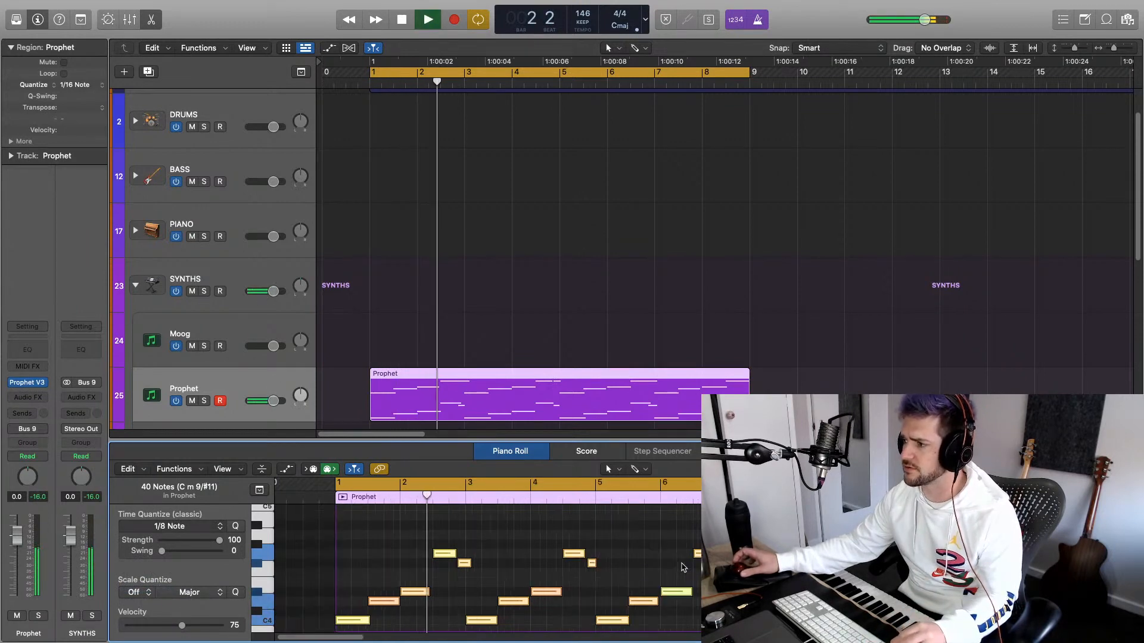
key(z)
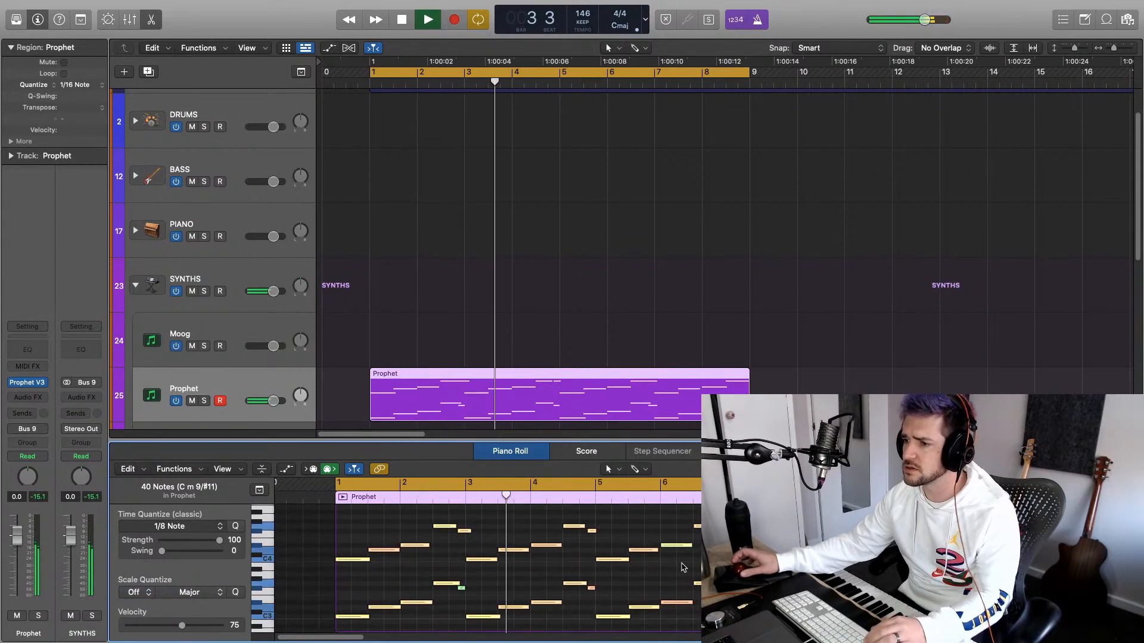
key(space)
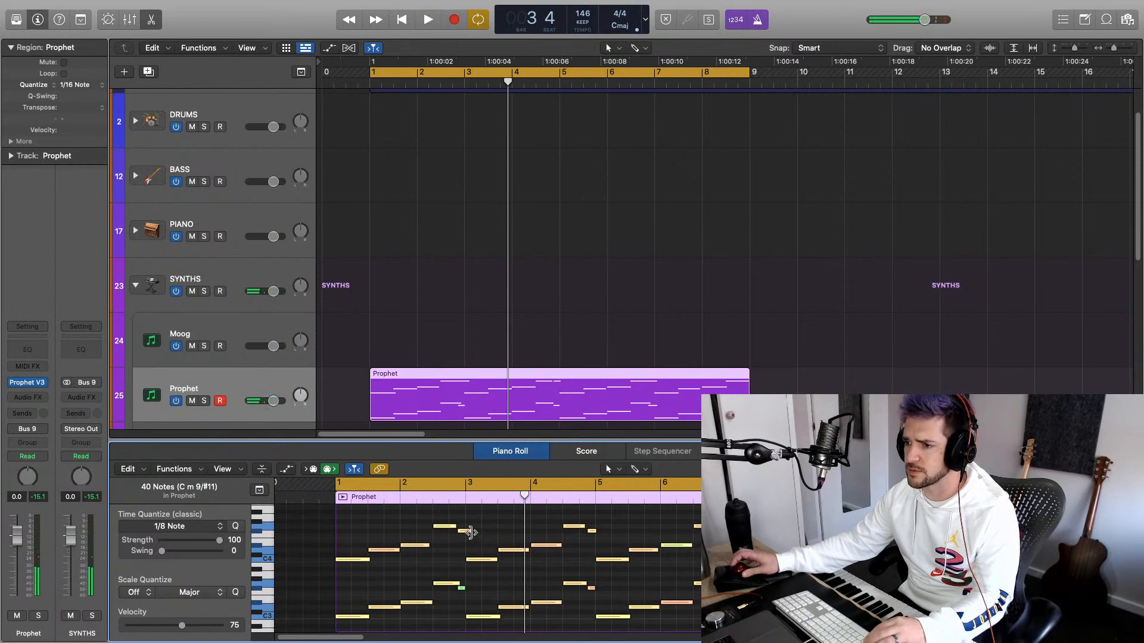
Trim the short upper-octave F#4 note at the end of bar 2 back to the bar 3 line and audition the part
drag(470, 532, 471, 532)
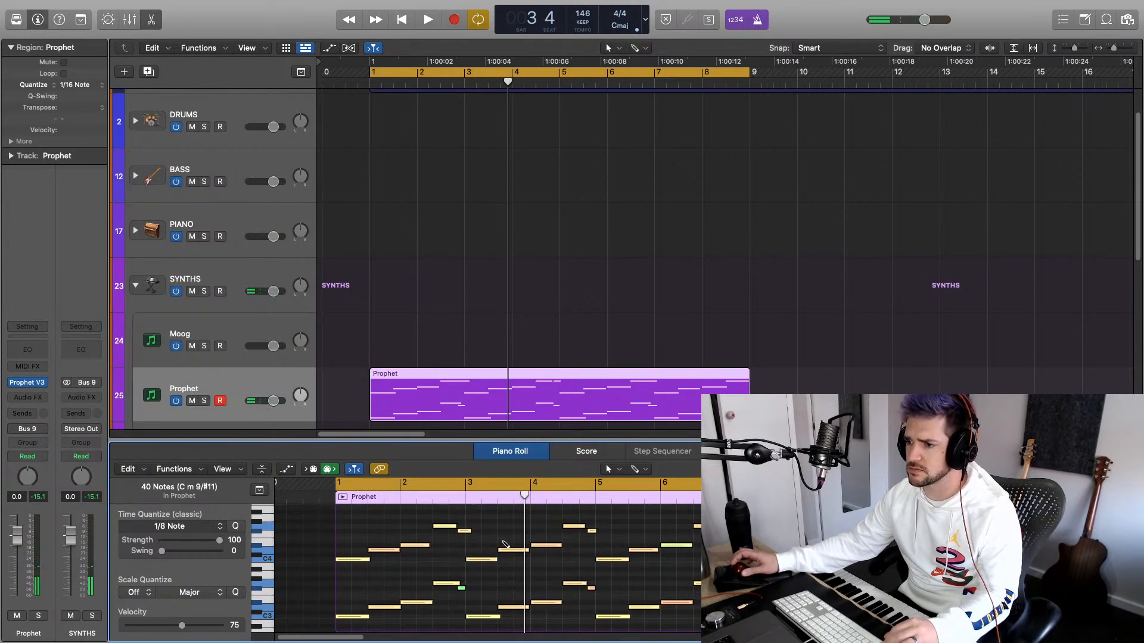
click(475, 535)
click(465, 531)
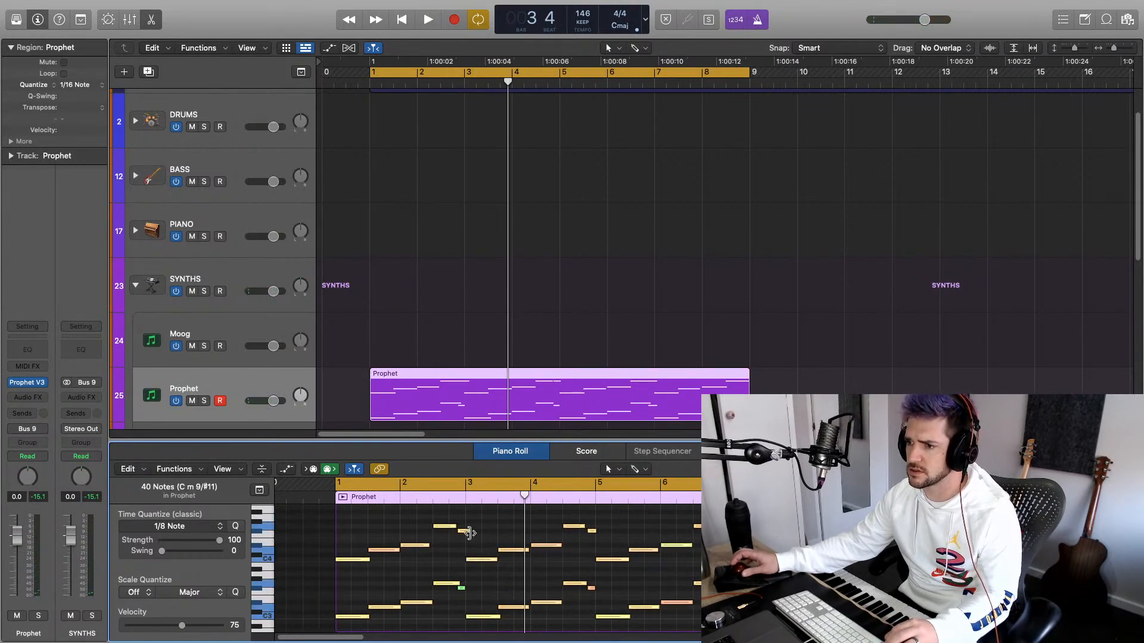
click(483, 539)
click(469, 533)
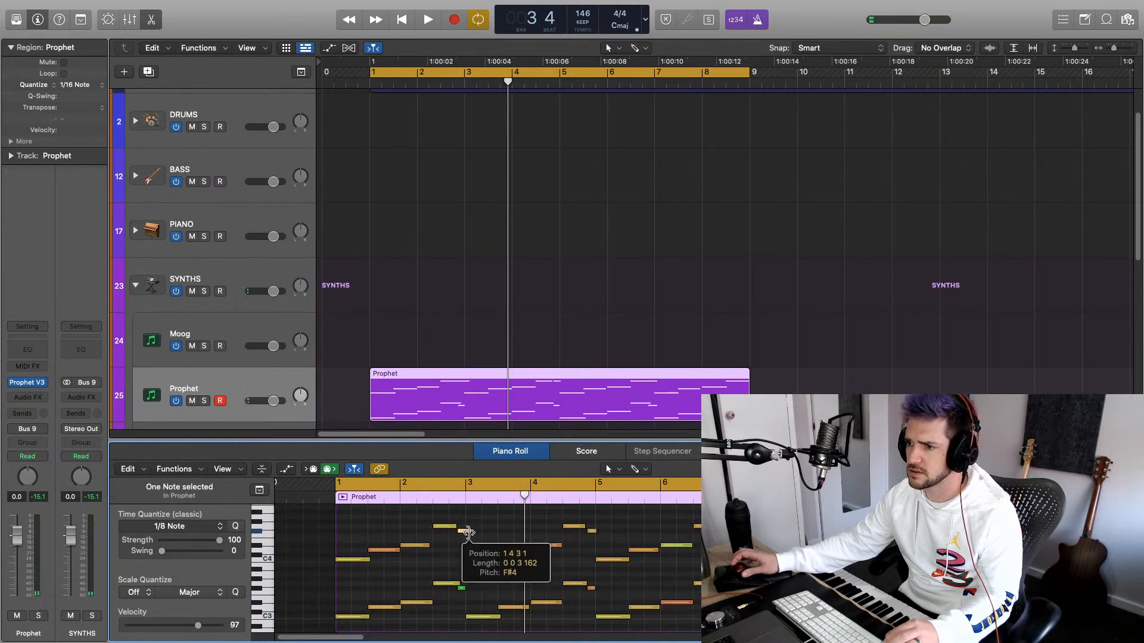
click(528, 597)
key(space)
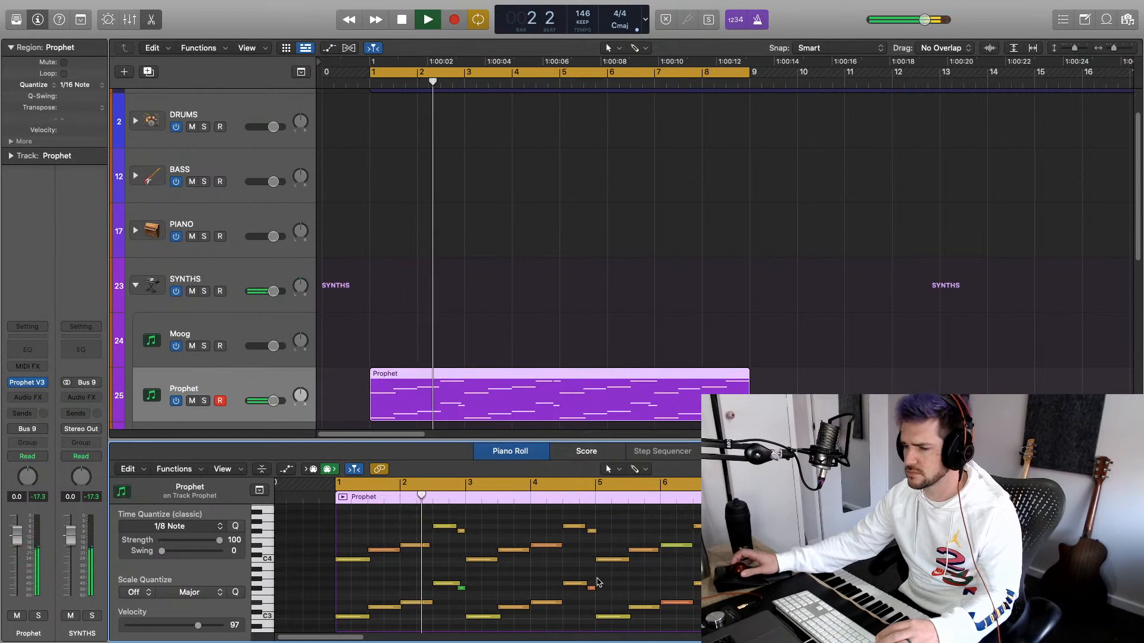
key(space)
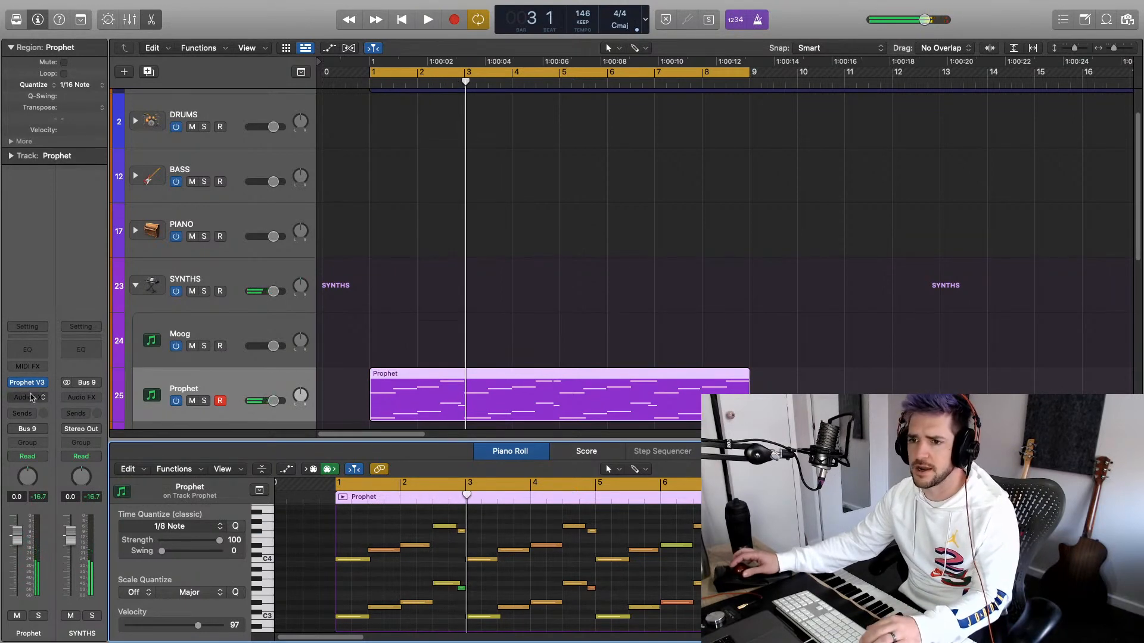
Open the Prophet V synth controls, adjust the amplifier attack of the Hidden Forces preset and close the instrument window
click(34, 386)
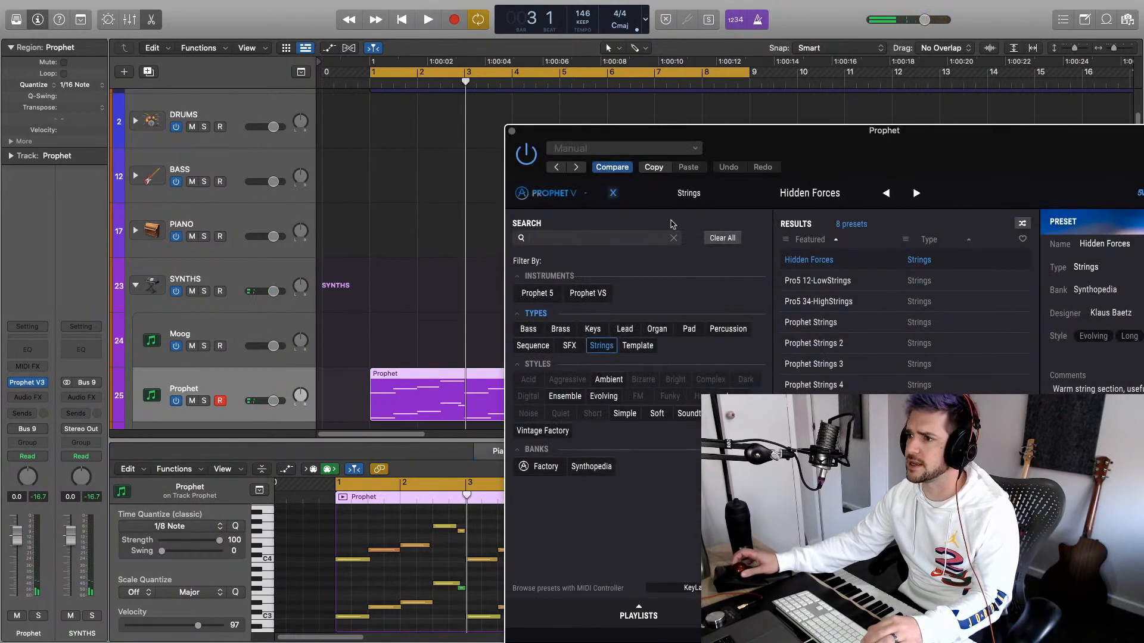
click(612, 193)
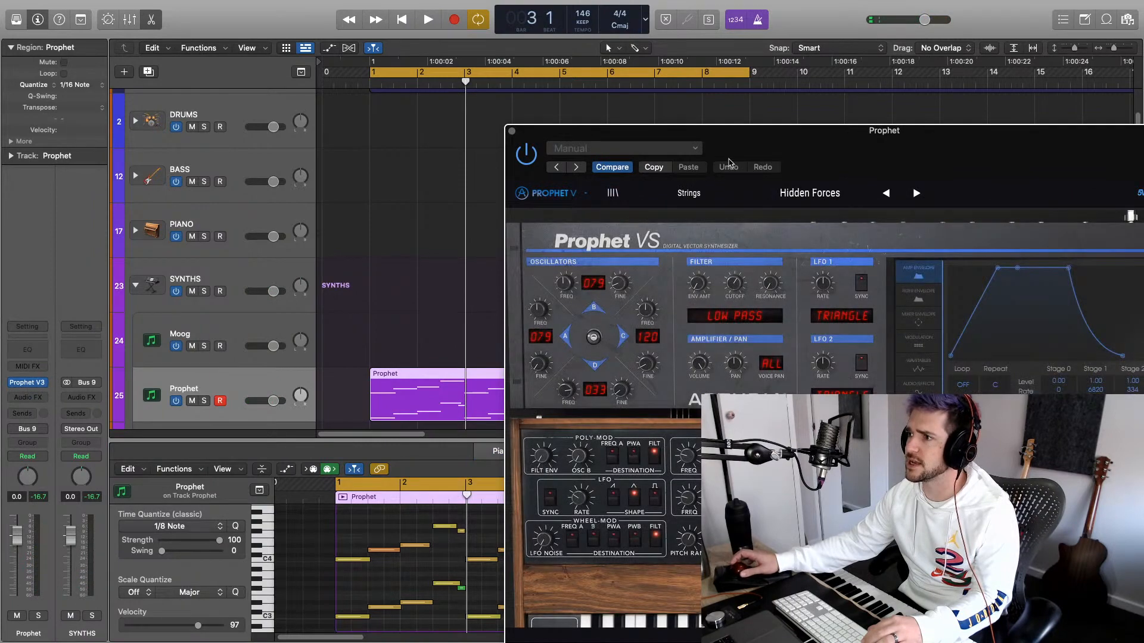
drag(729, 163, 355, 48)
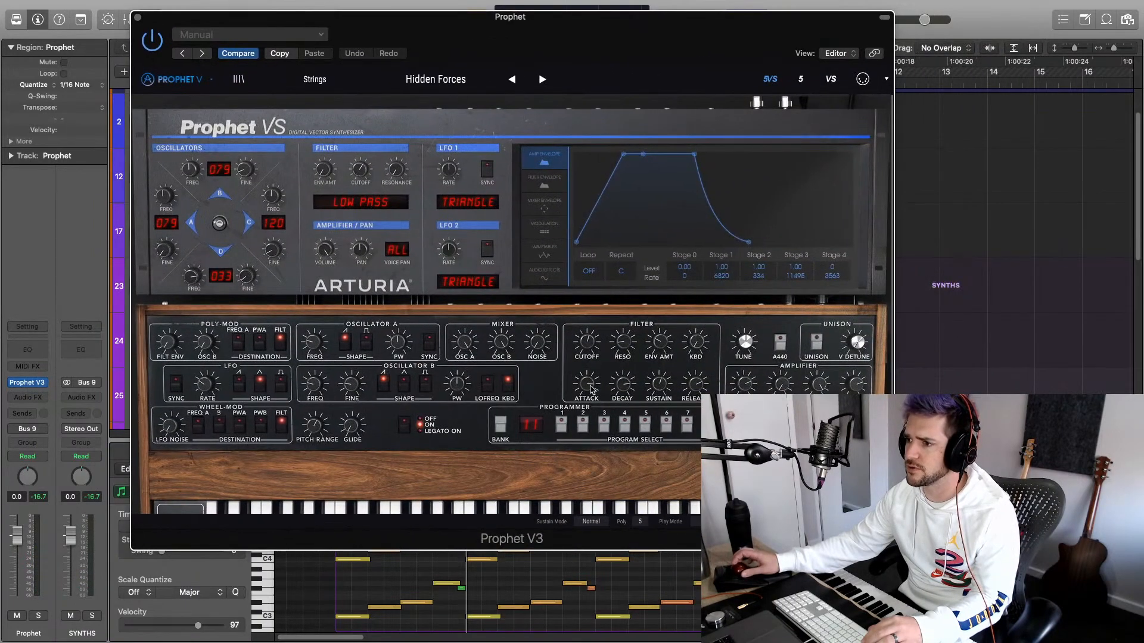
mouse_move(593, 388)
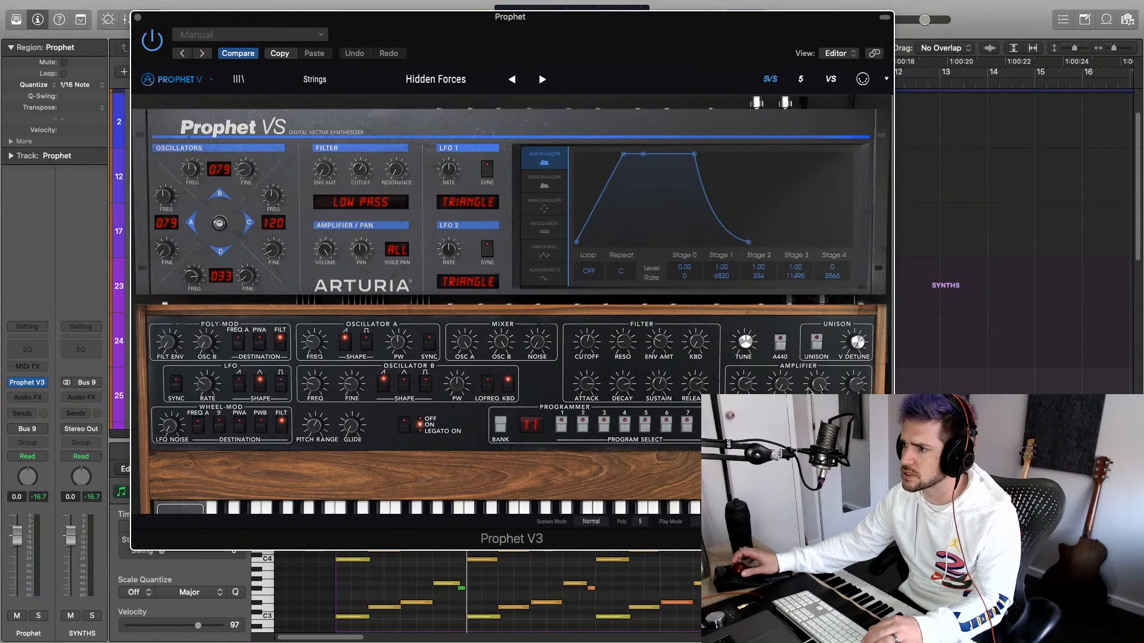
mouse_move(743, 384)
mouse_down()
mouse_move(746, 405)
mouse_move(747, 389)
mouse_up()
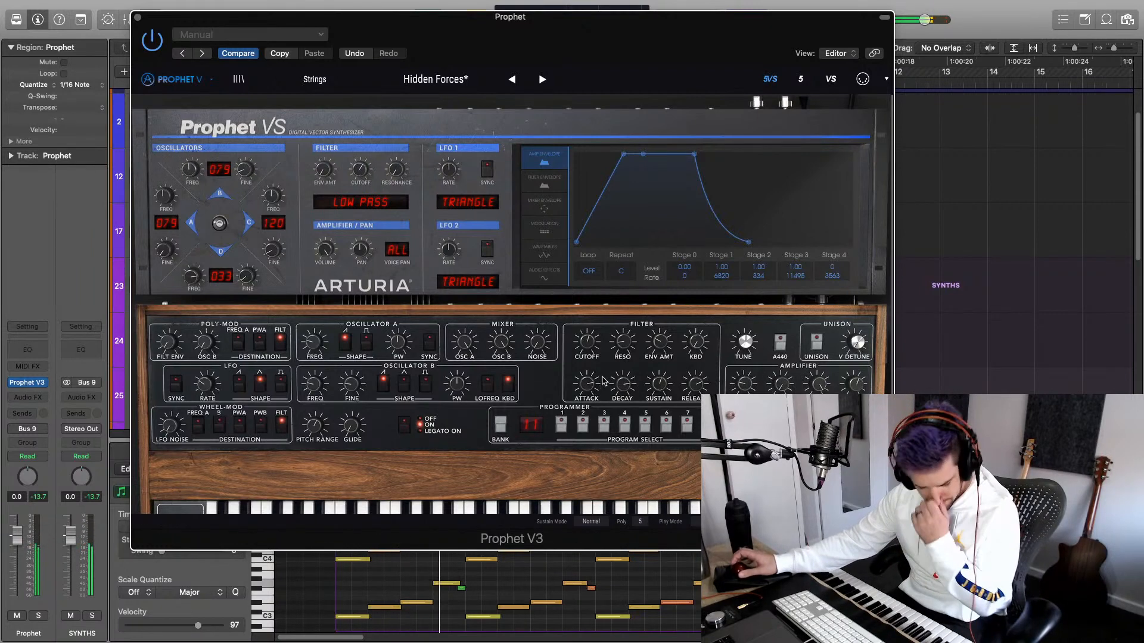
scroll(653, 448, down, 2)
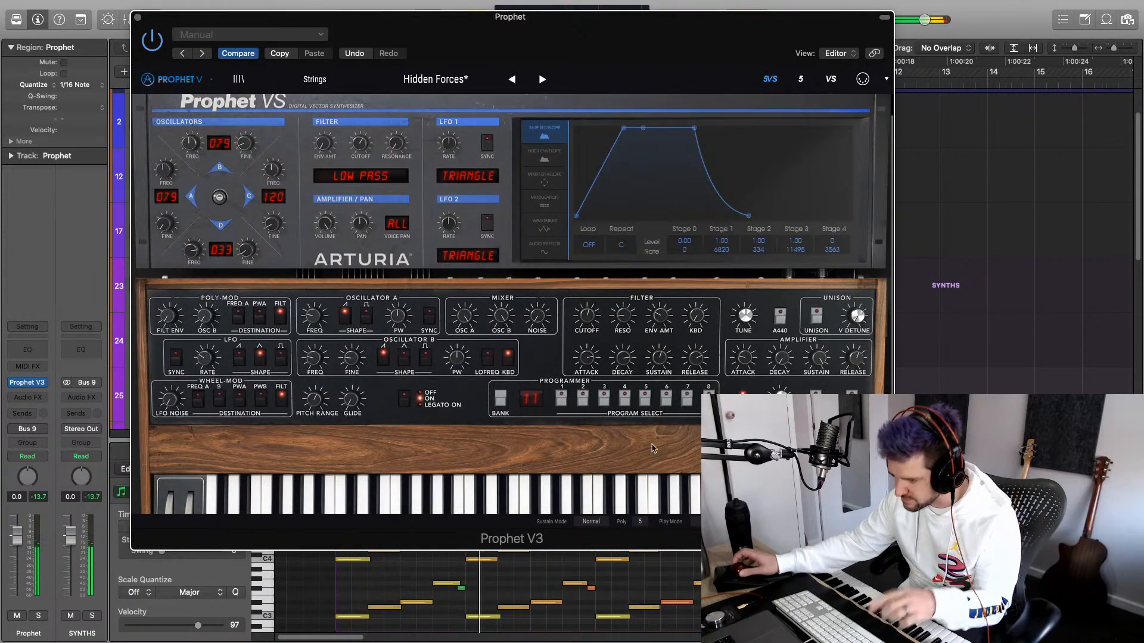
click(137, 20)
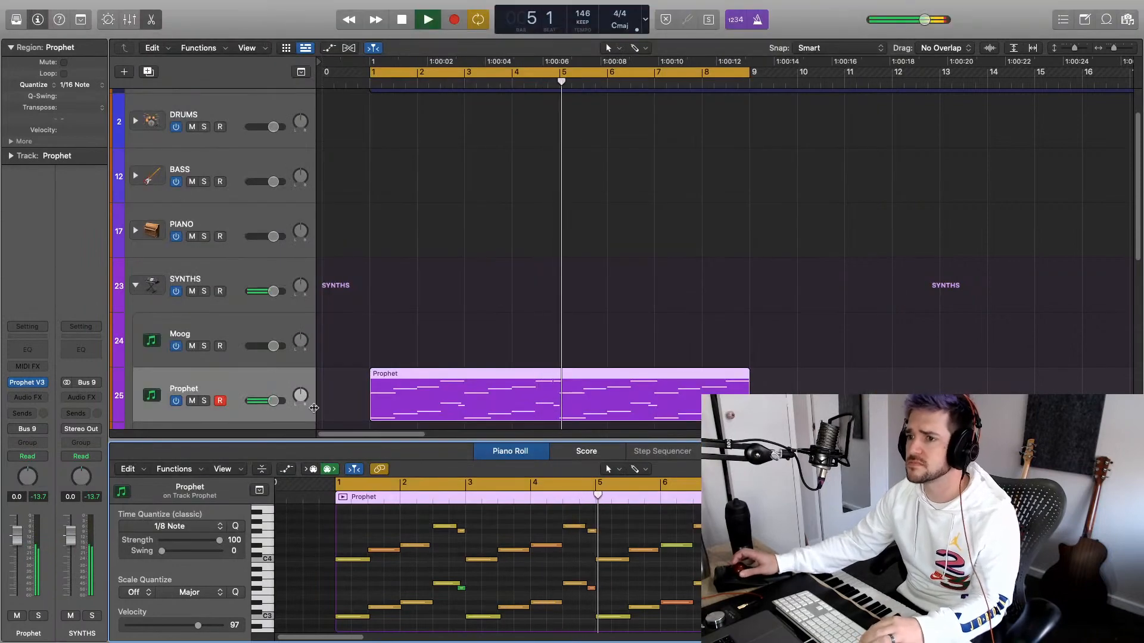
Select the Moog track, open its Mini V3 instrument and switch it to polyphonic mode
click(232, 325)
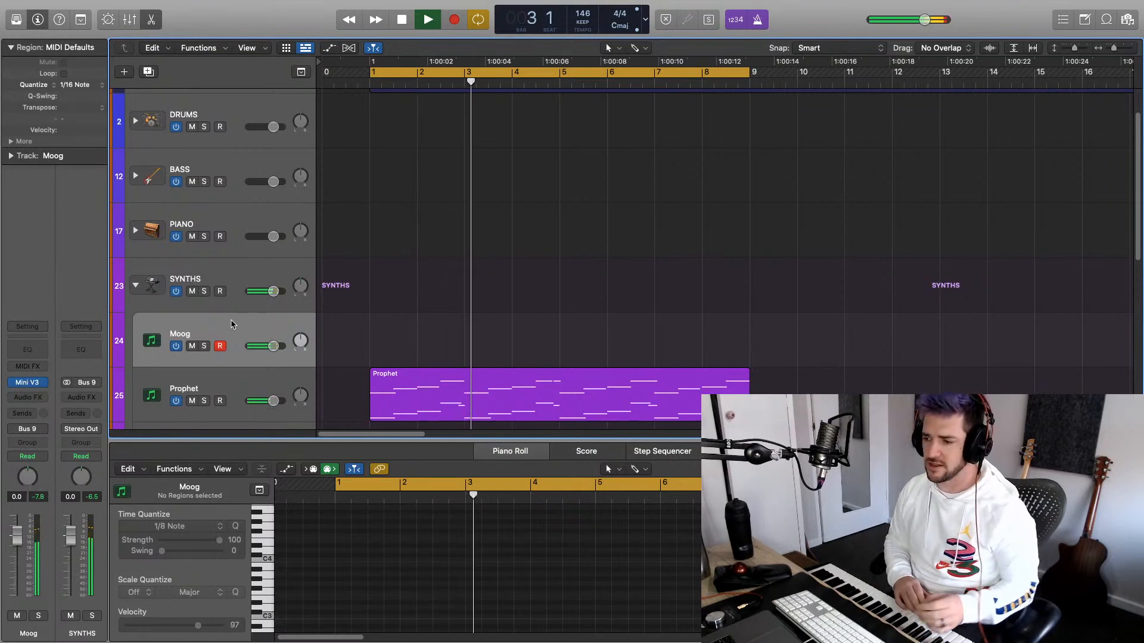
key(space)
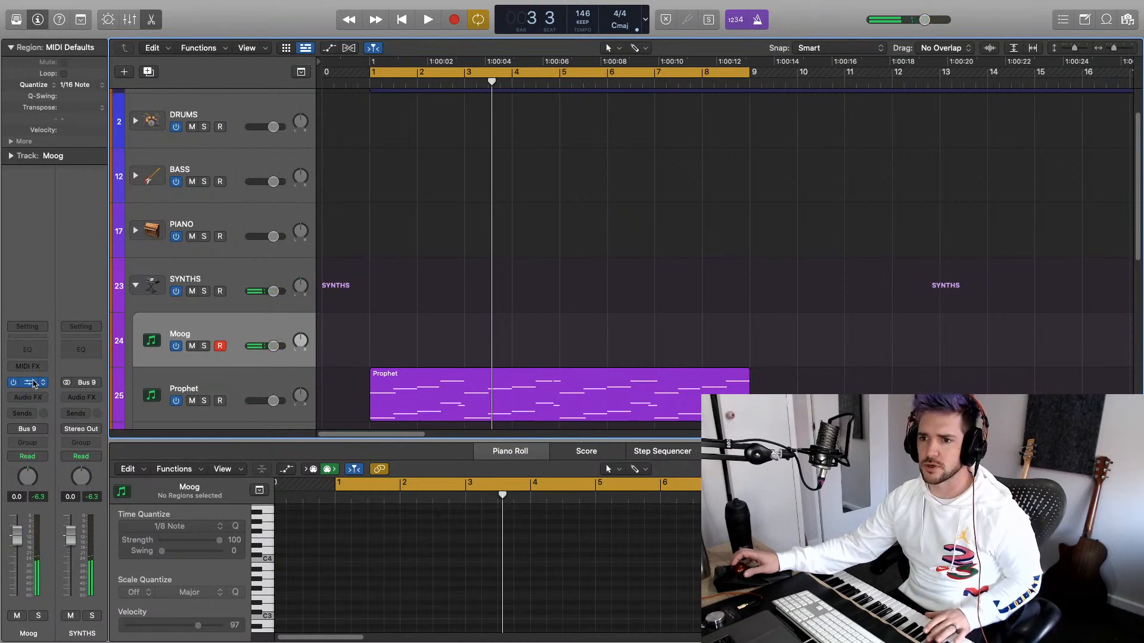
click(34, 384)
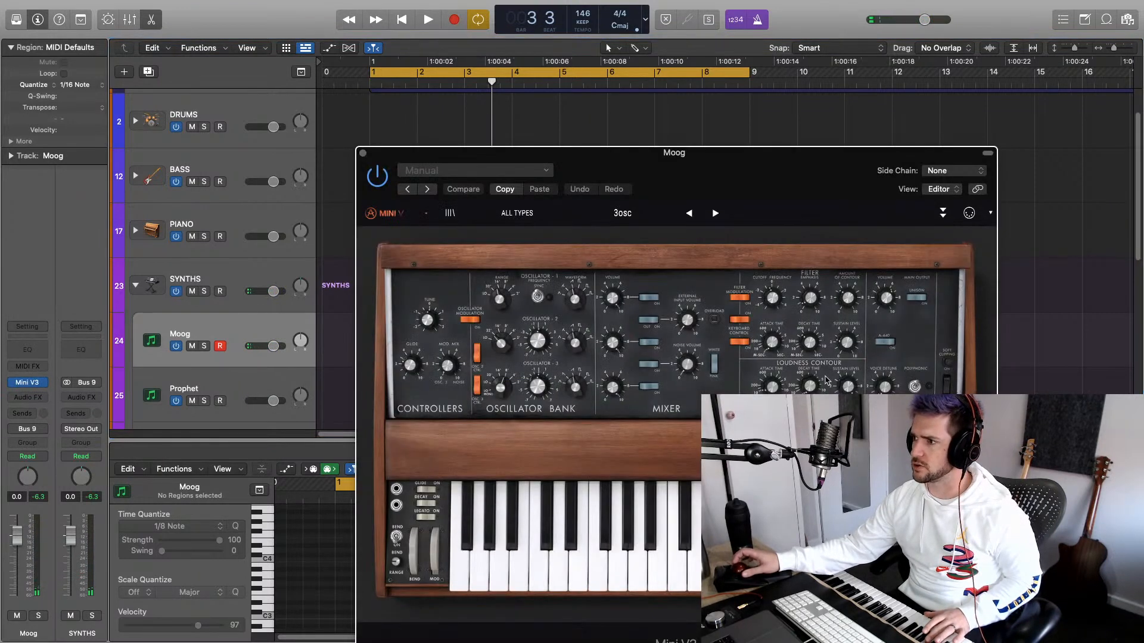
click(916, 387)
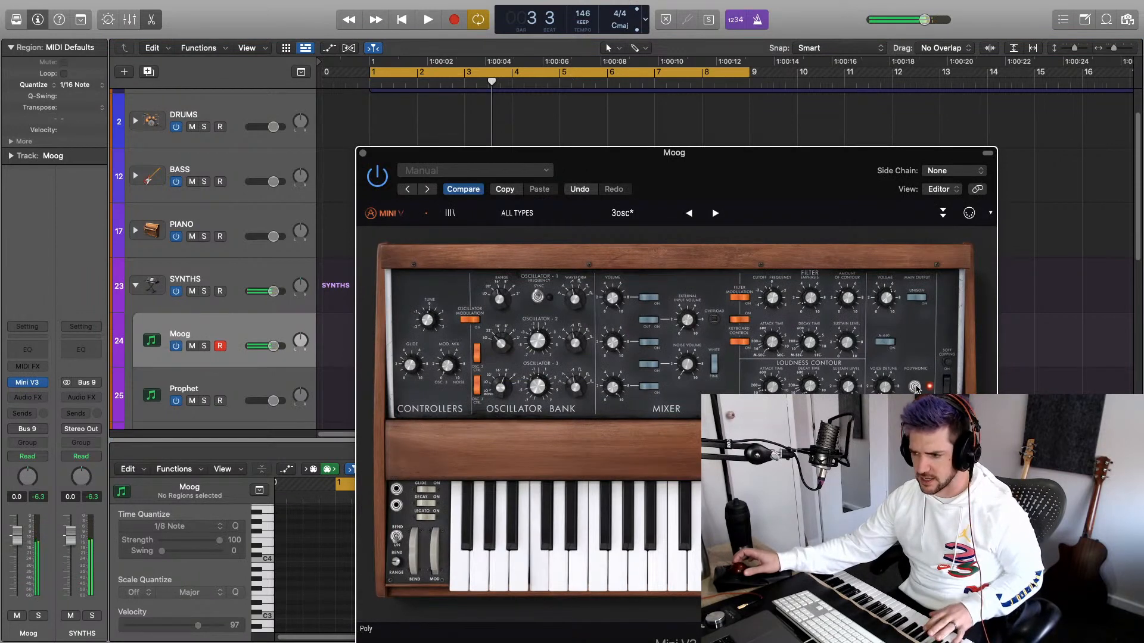
Rehearse over the looped Prophet part, record a low Moog part across bars 1 to 8 and close the Moog window
key(space)
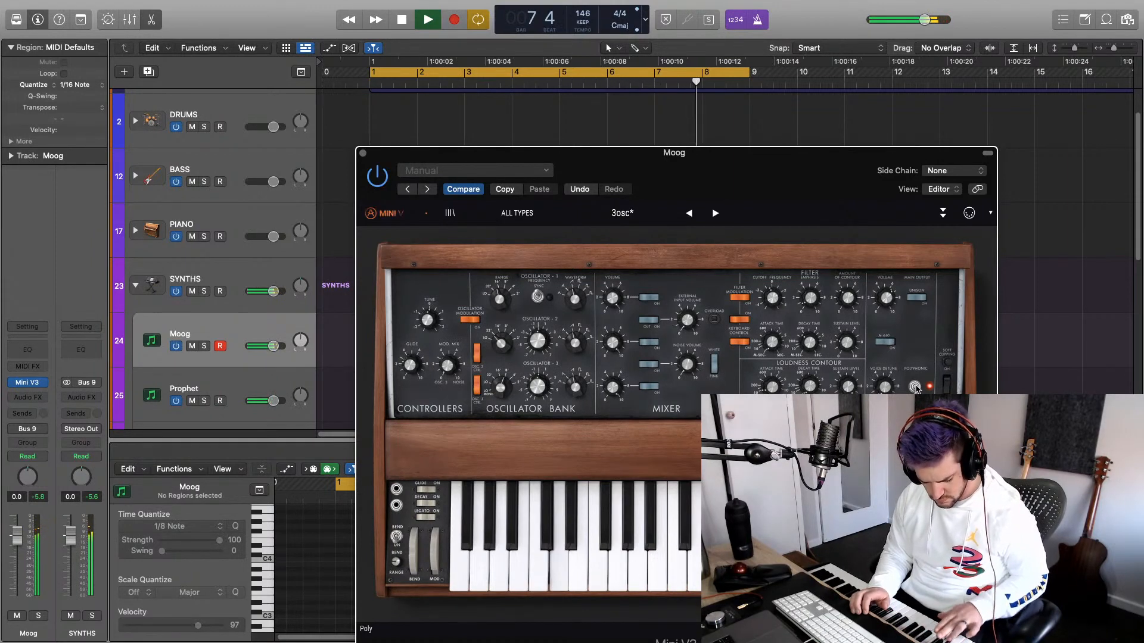
key(space)
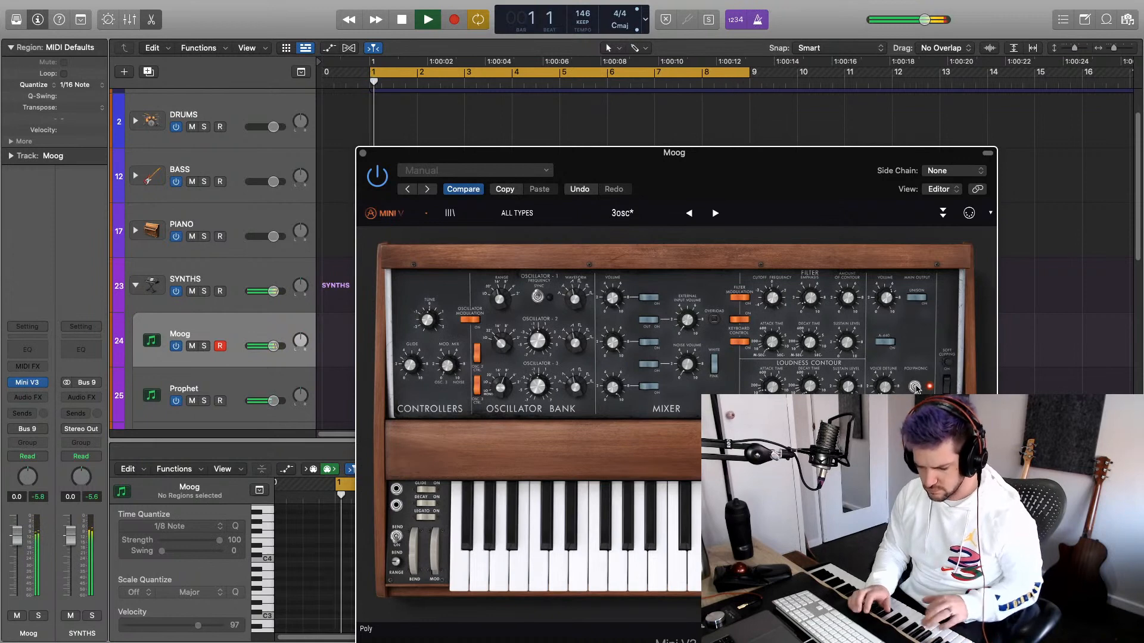
key(r)
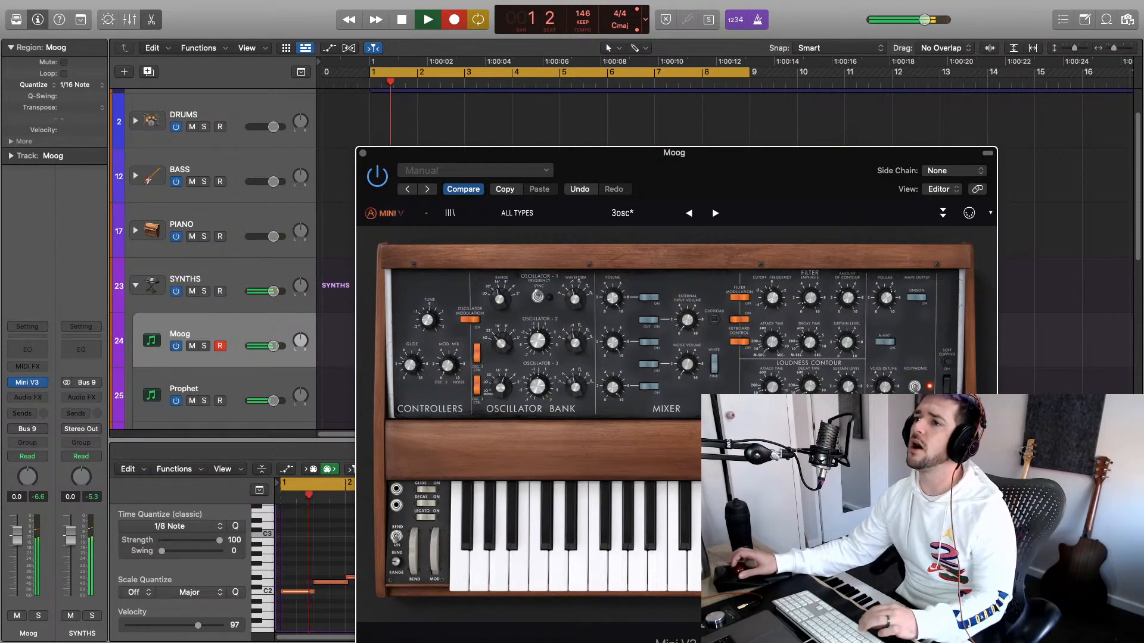
key(space)
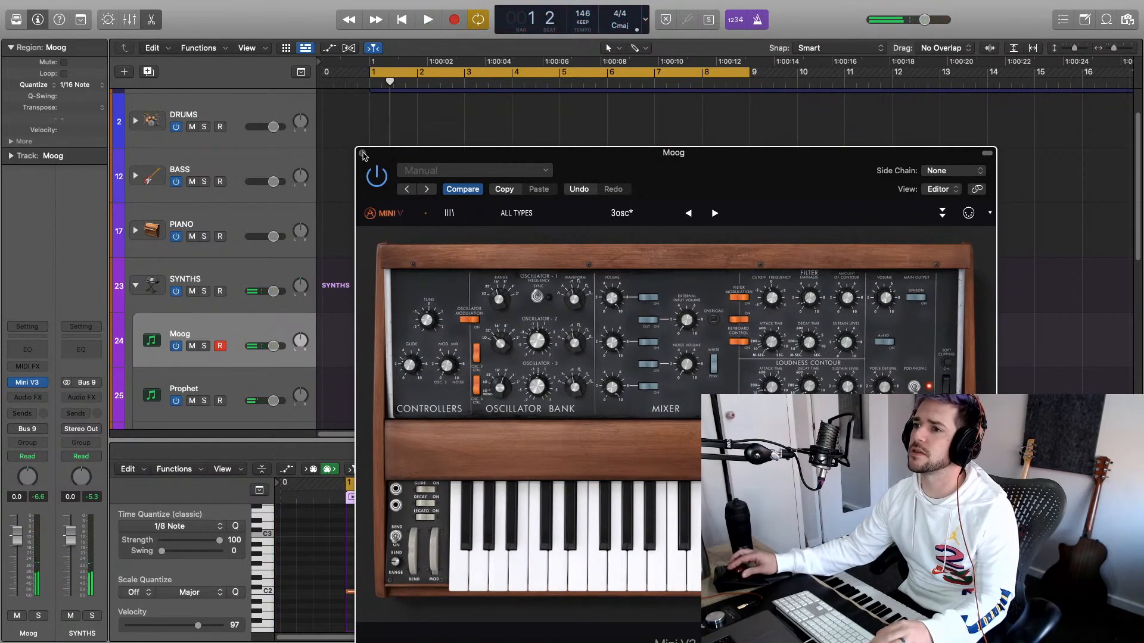
click(363, 154)
In the Prophet region, select the two octave-paired notes at the end of bar 8, change their pitch and check them in playback
click(588, 385)
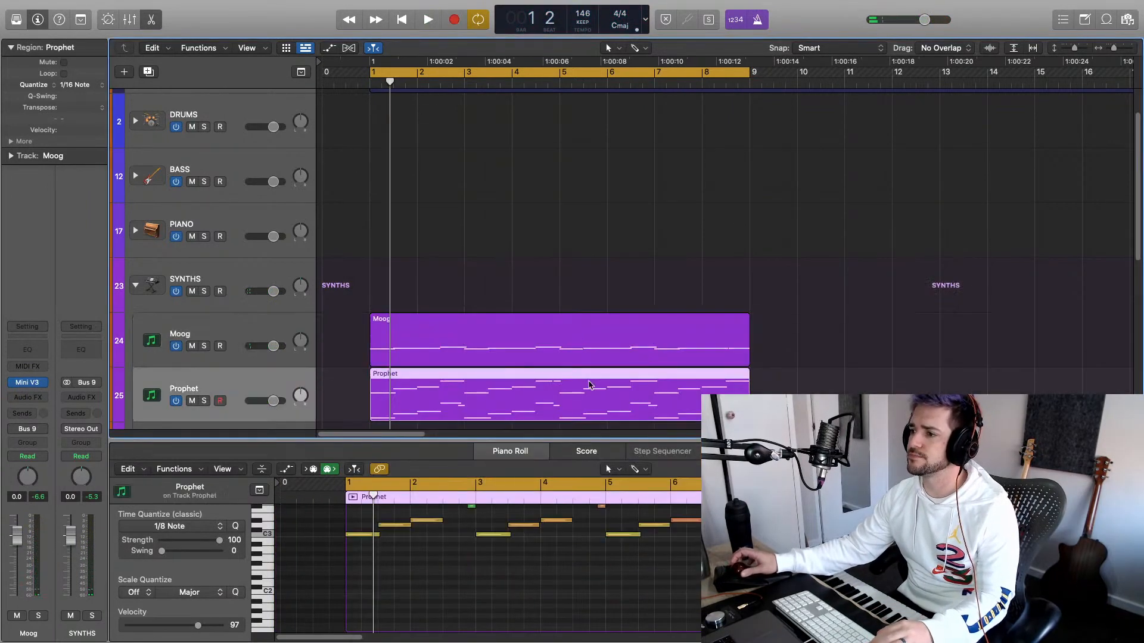
scroll(489, 566, up, 3)
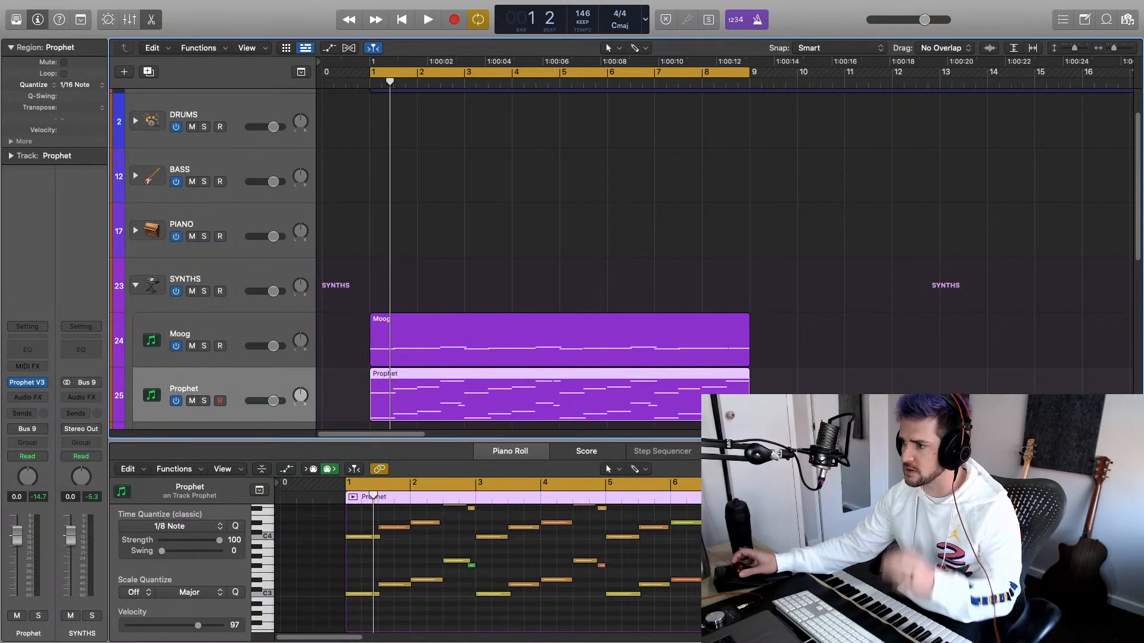
drag(481, 528, 468, 591)
drag(482, 528, 462, 639)
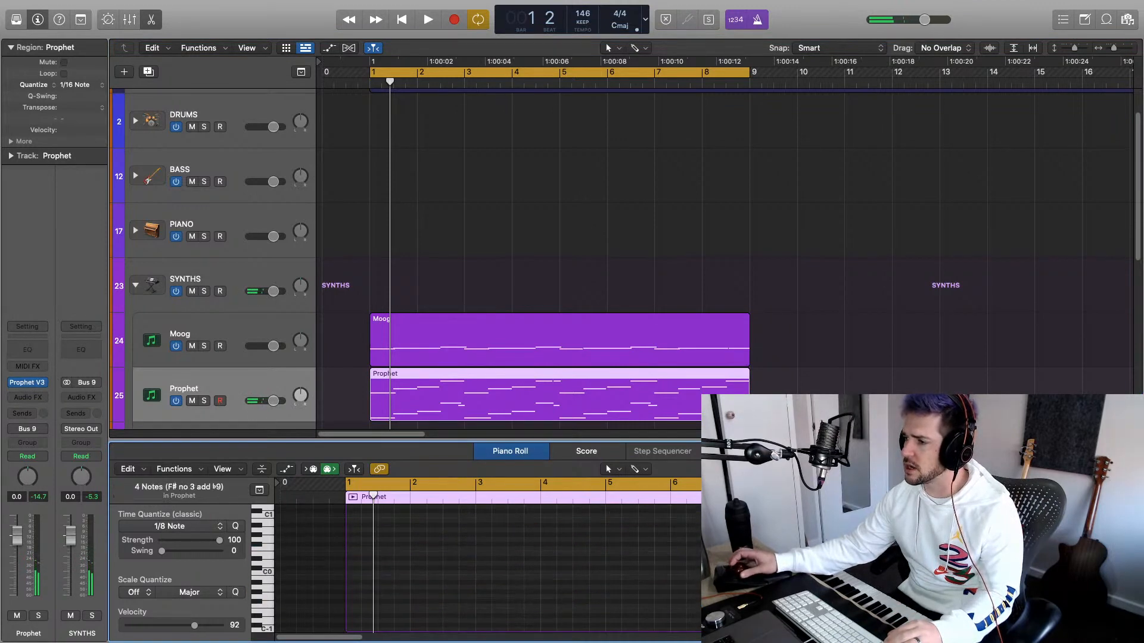
scroll(488, 569, up, 12)
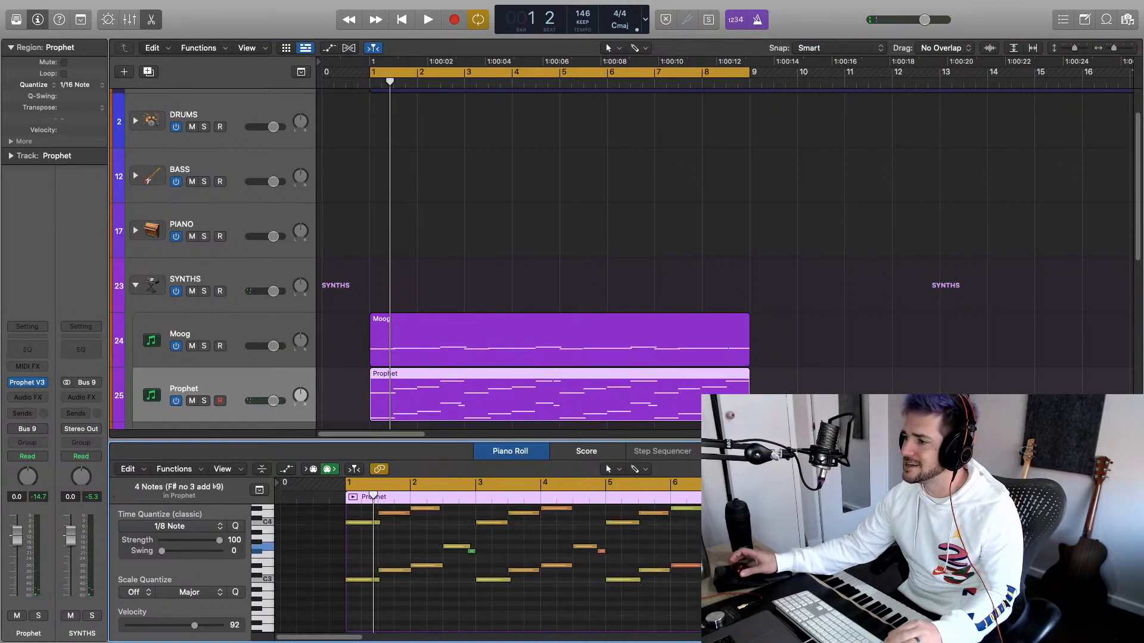
click(484, 532)
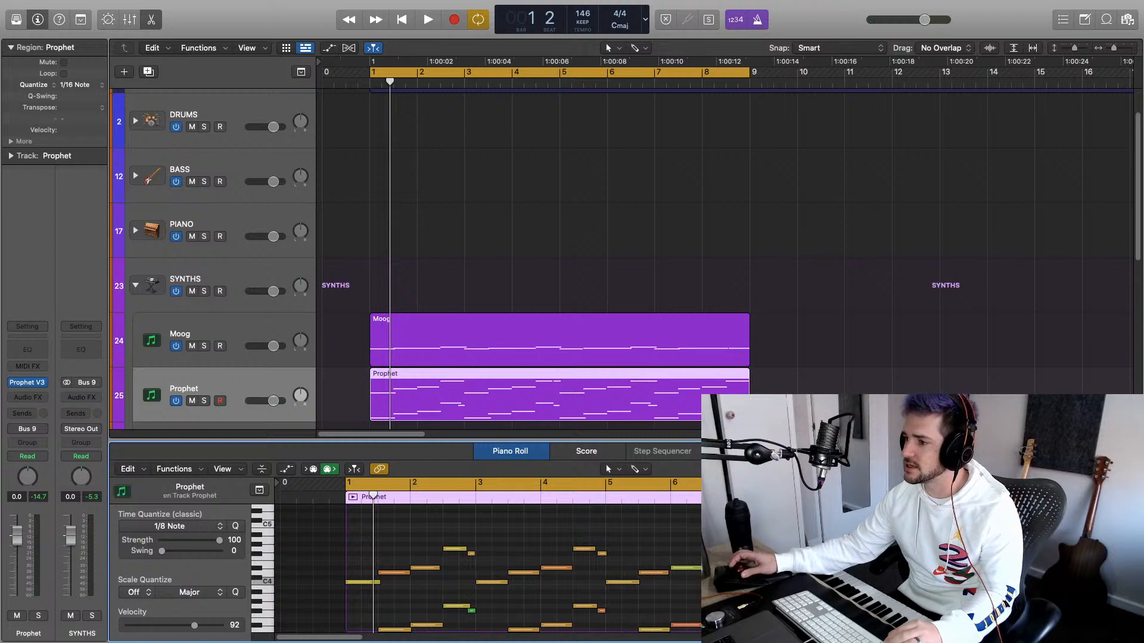
drag(864, 560, 857, 619)
key(Delete)
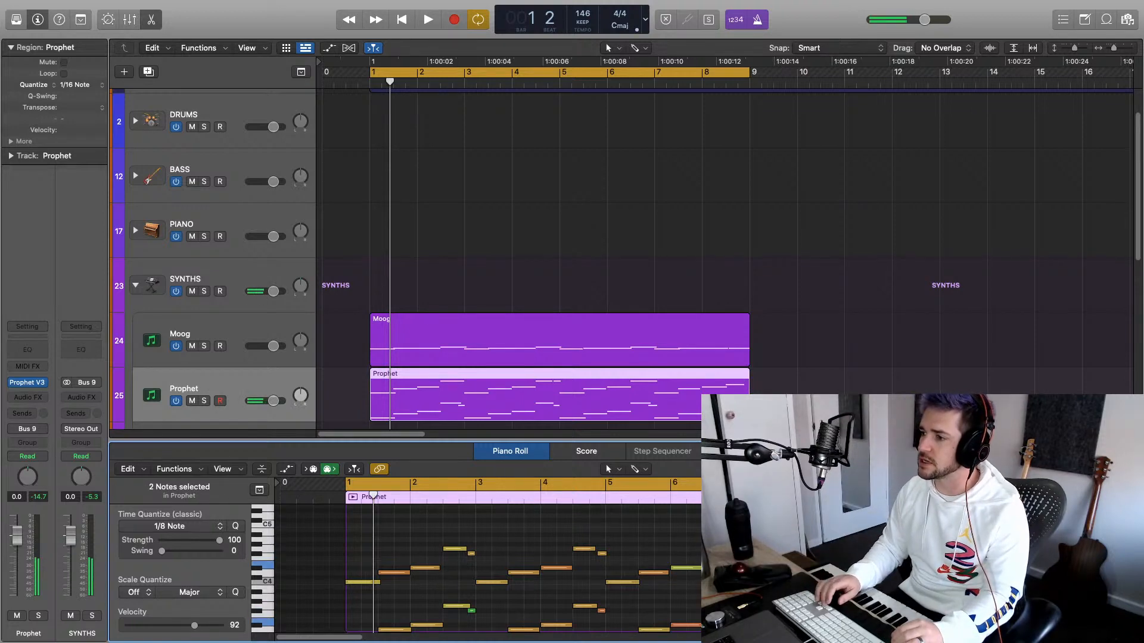
key(space)
key(space)
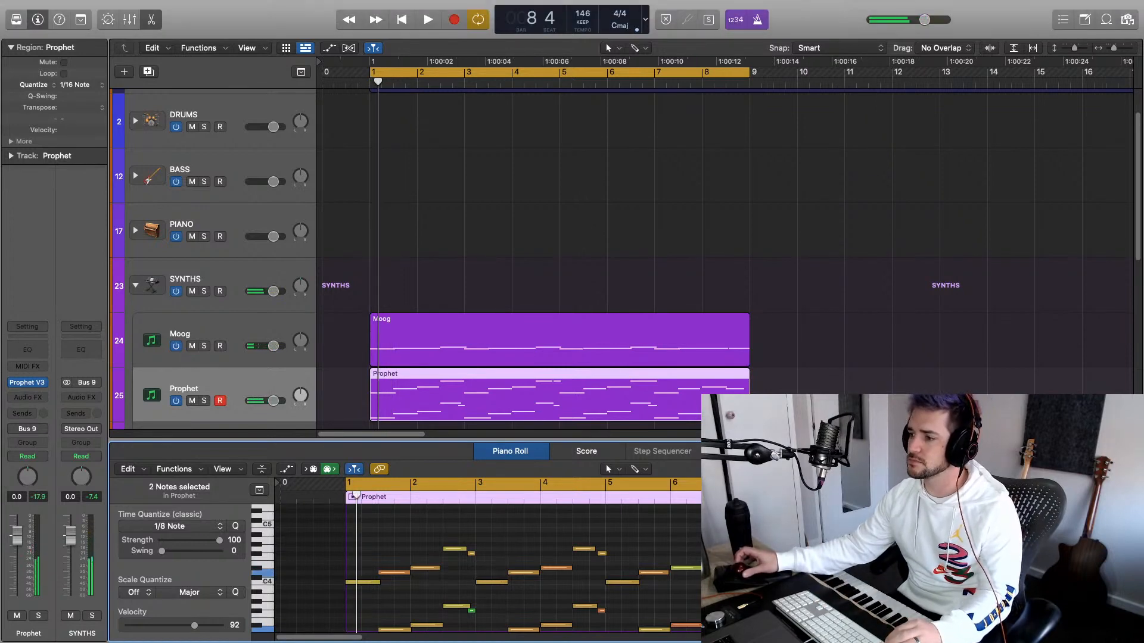
key(space)
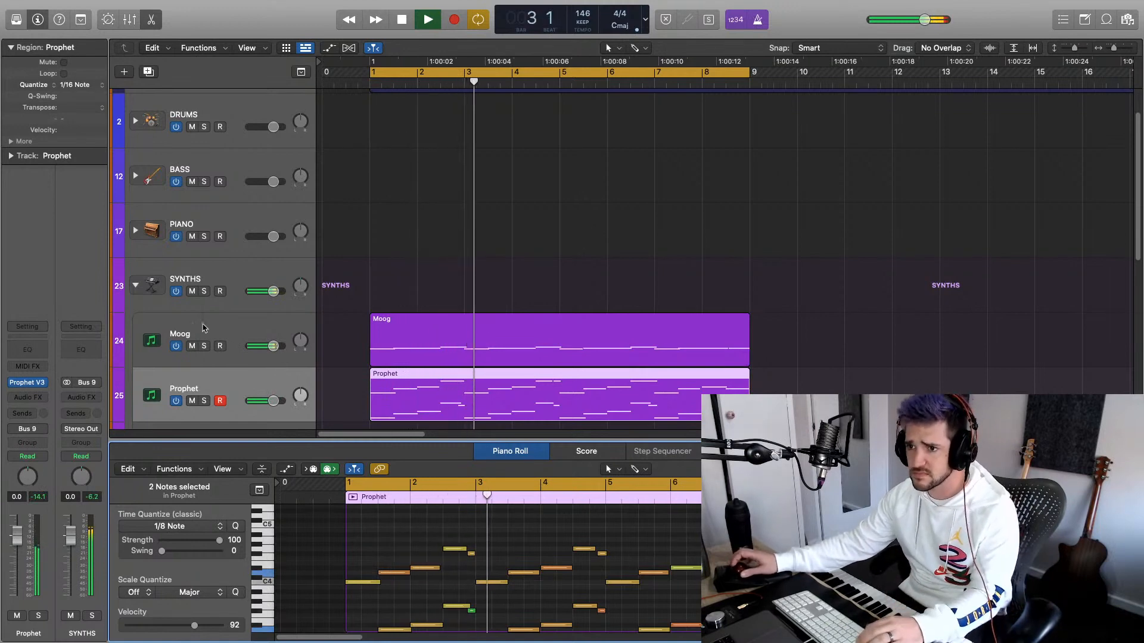
key(Up)
click(27, 384)
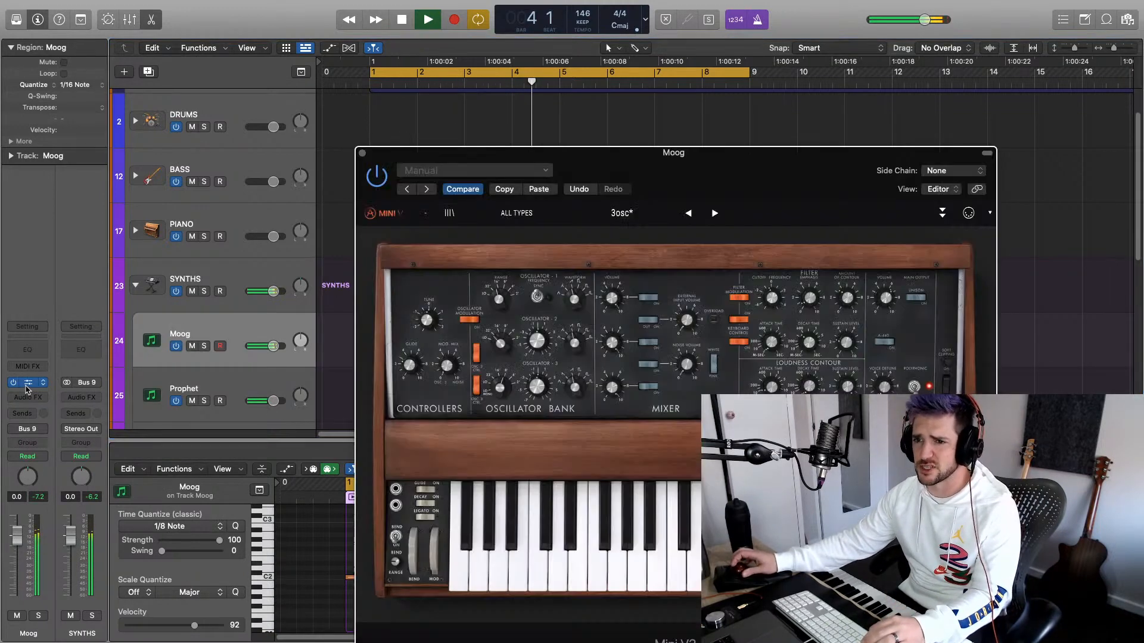
mouse_move(775, 386)
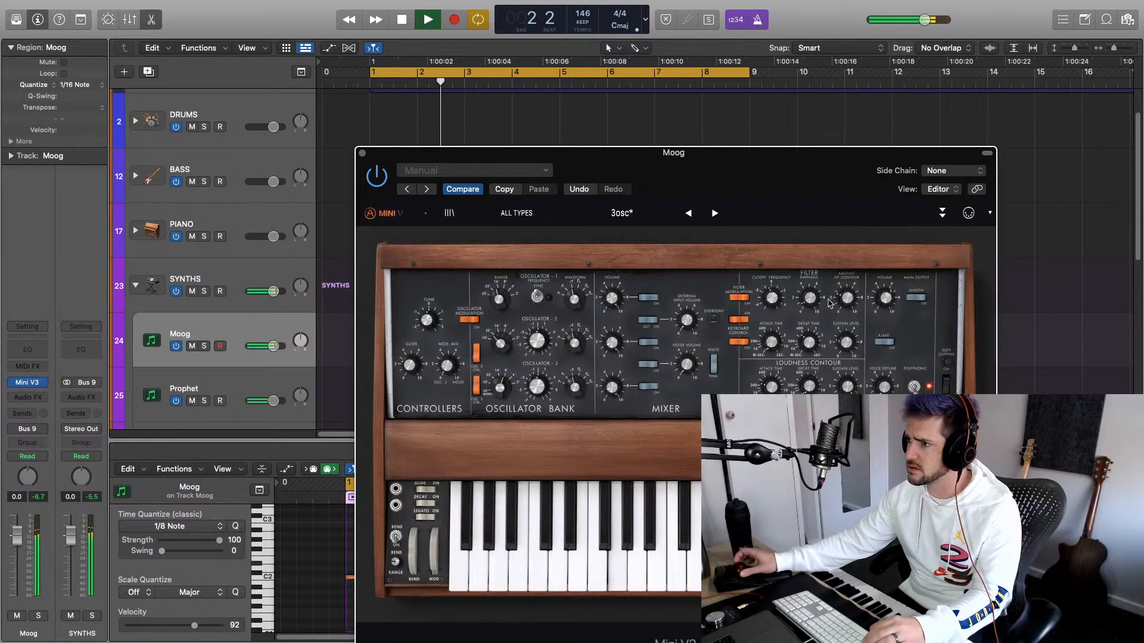
mouse_move(810, 298)
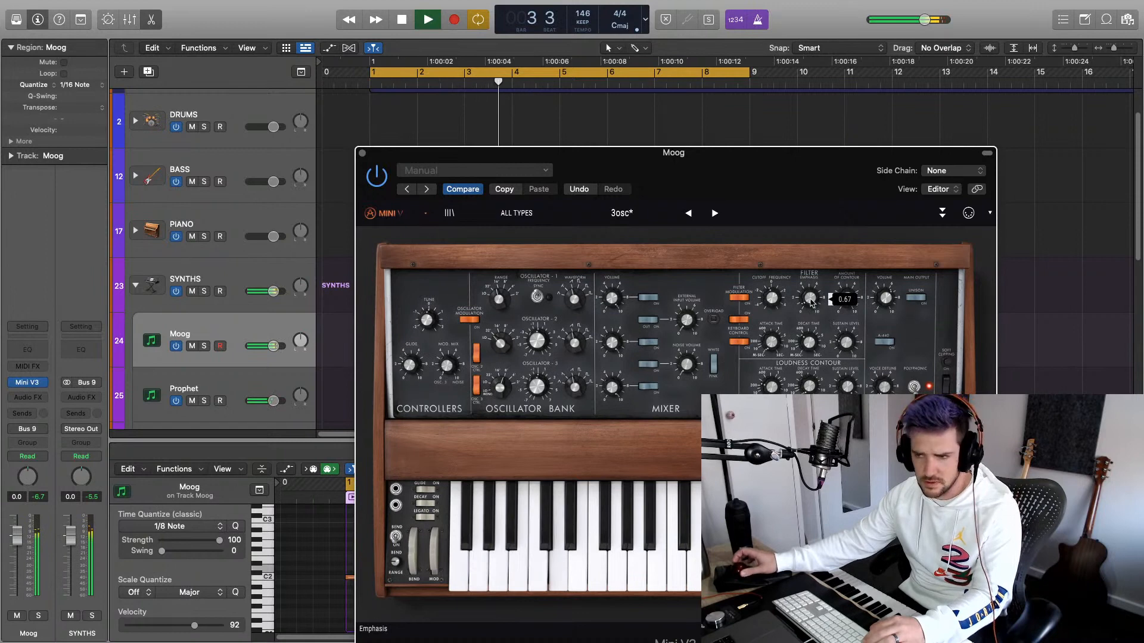
drag(284, 348, 259, 350)
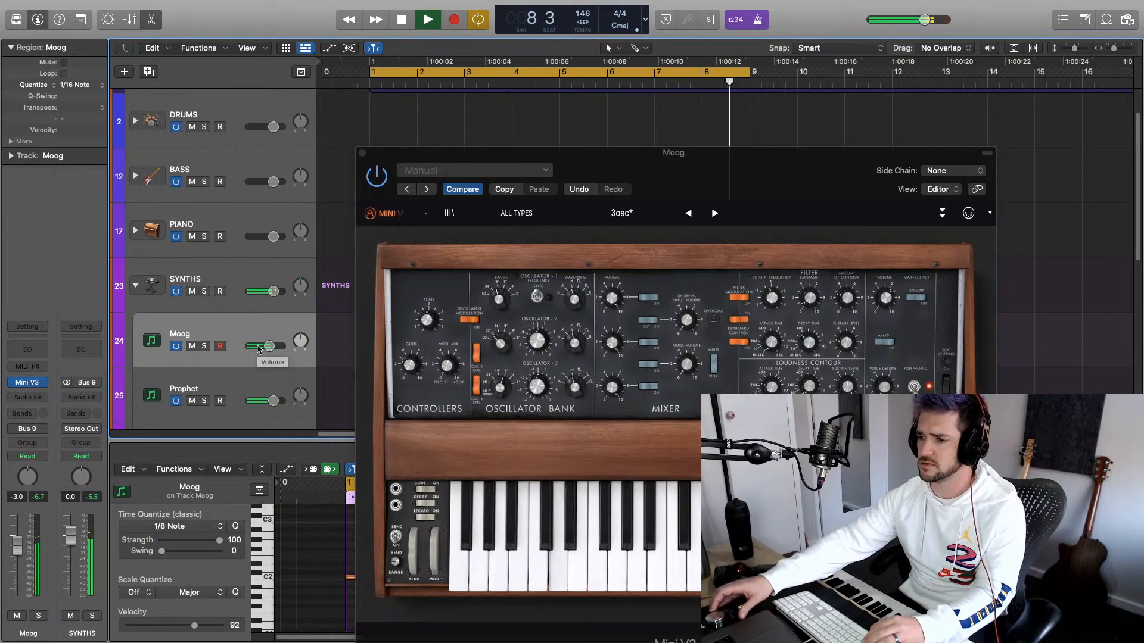
key(space)
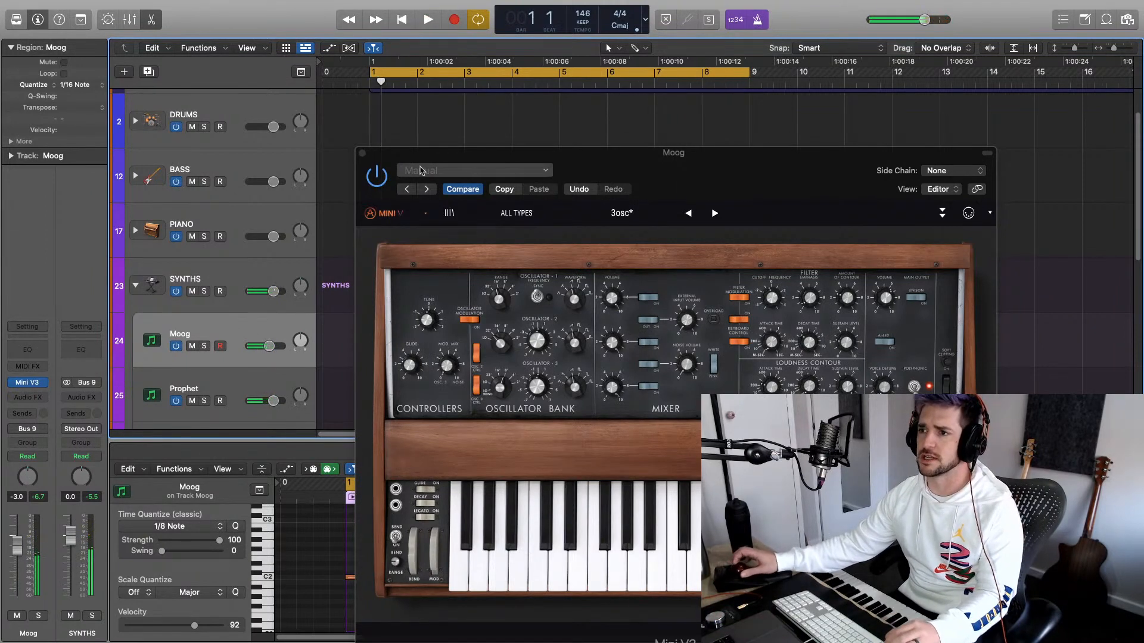
Lower the Moog and Prophet tracks' volumes together, bringing Moog to -7.8 dB, check the balance in playback and close the Moog window
shift+click(261, 388)
drag(269, 346, 266, 346)
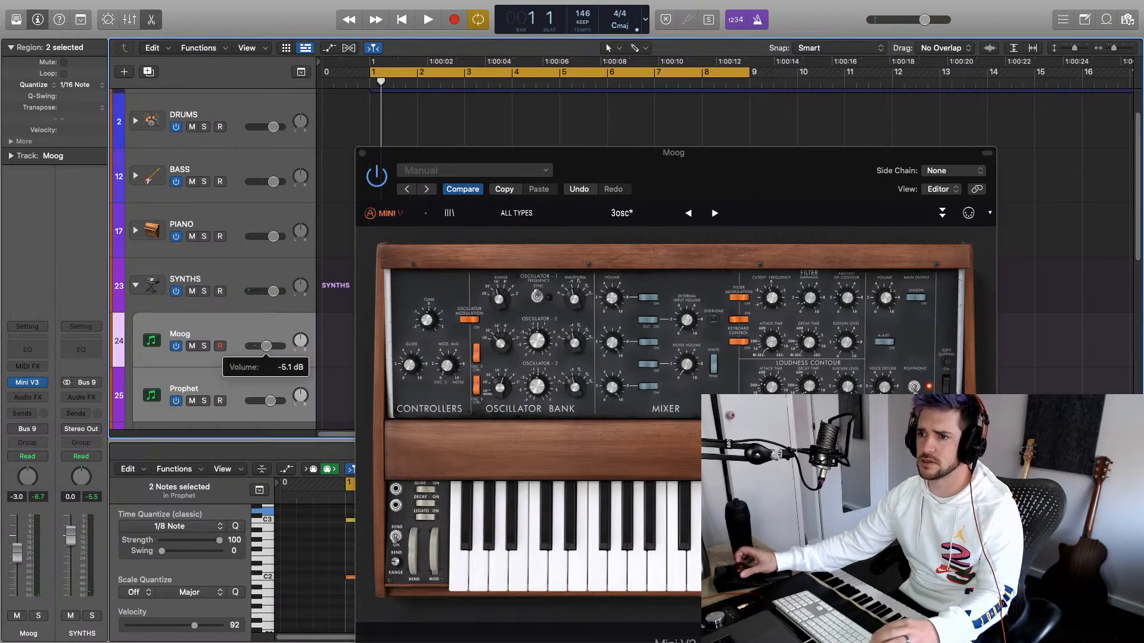
key(space)
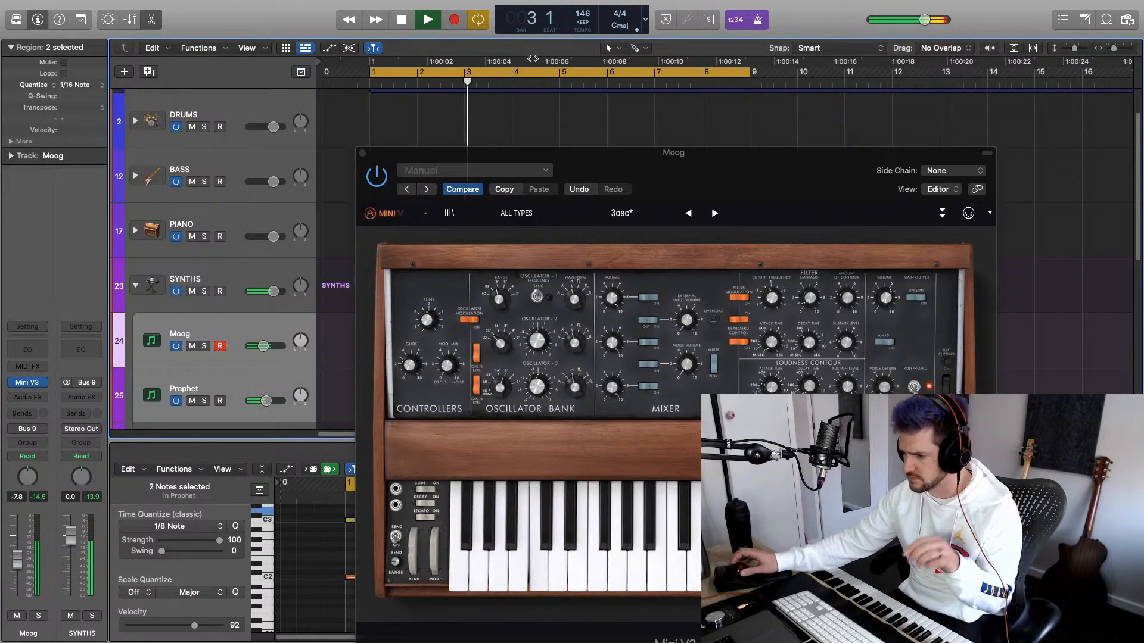
click(362, 154)
scroll(444, 206, down, 3)
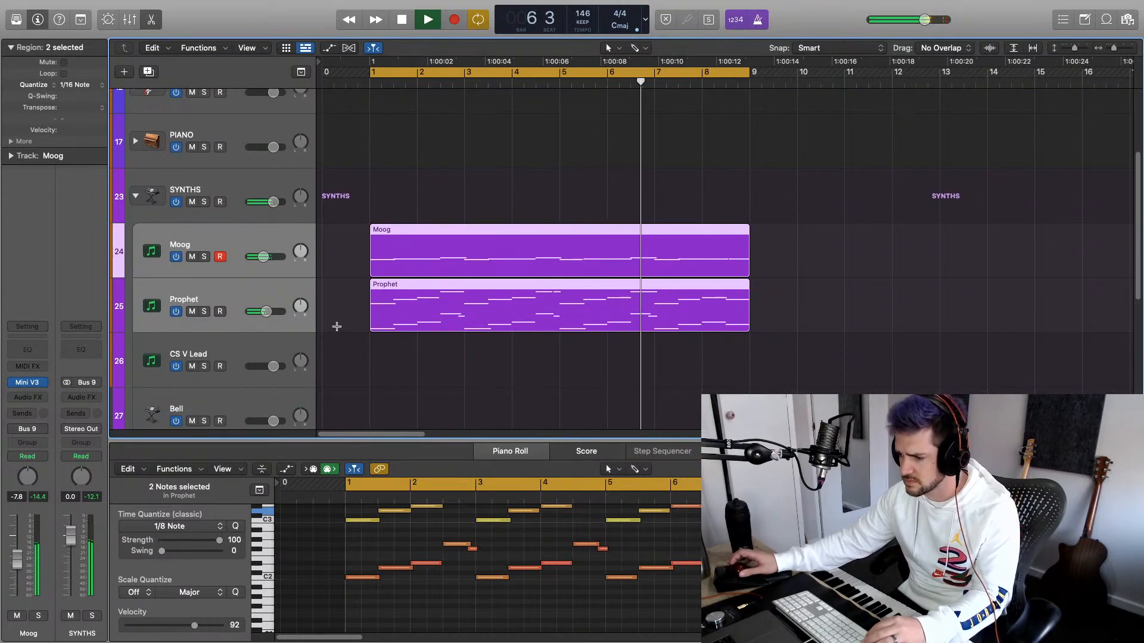
key(space)
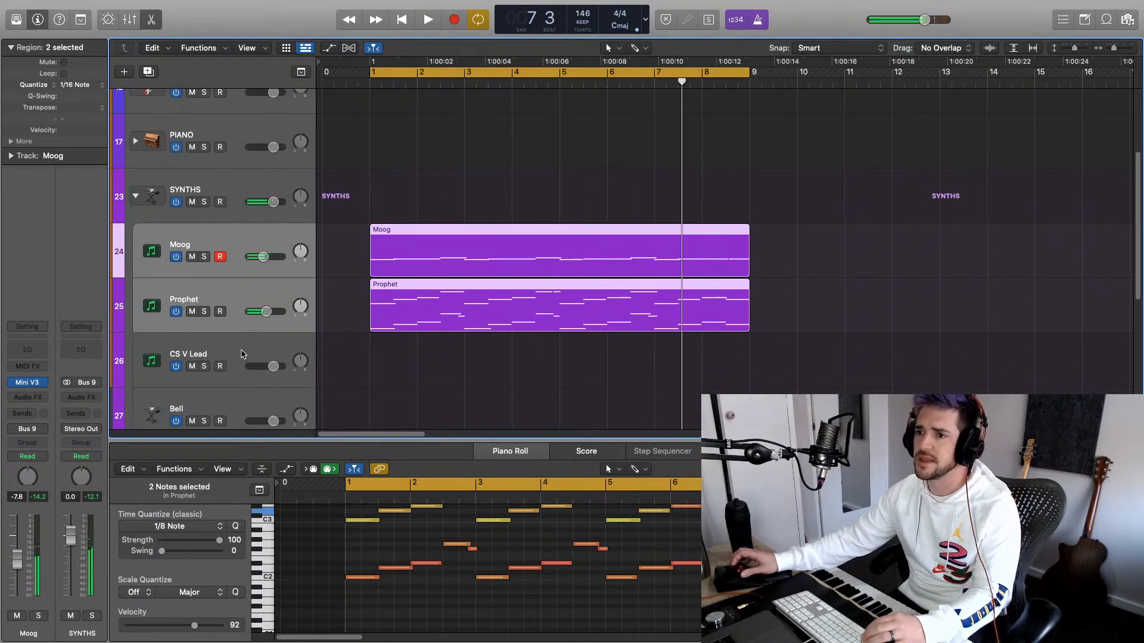
Replace the CS V Lead track's CZ V instrument with a stereo Kontakt 5
click(242, 354)
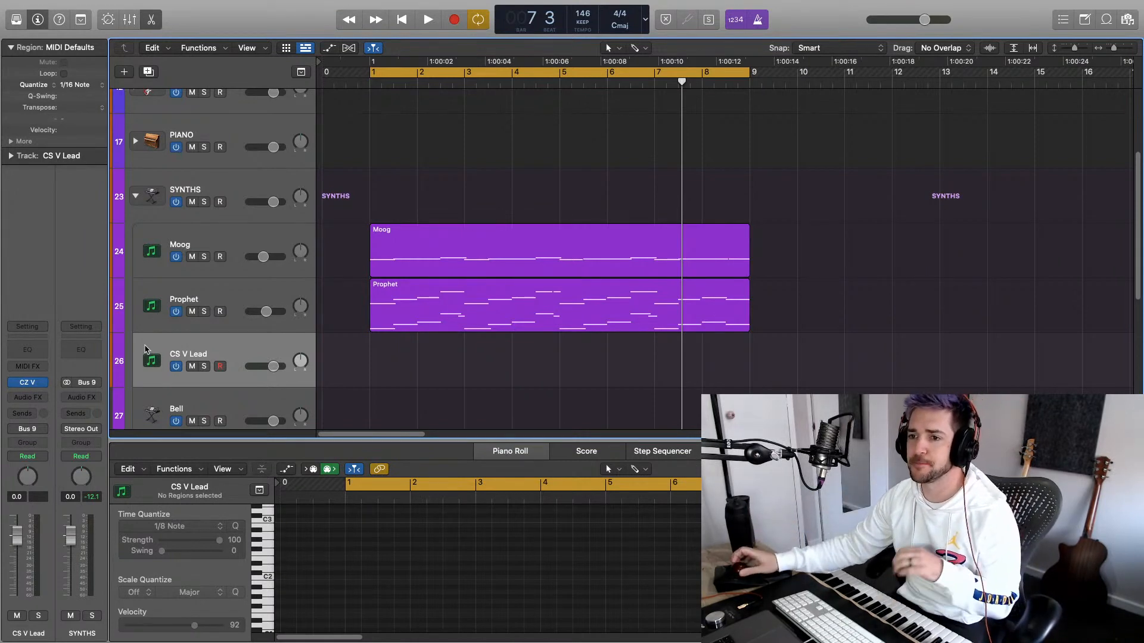
click(43, 384)
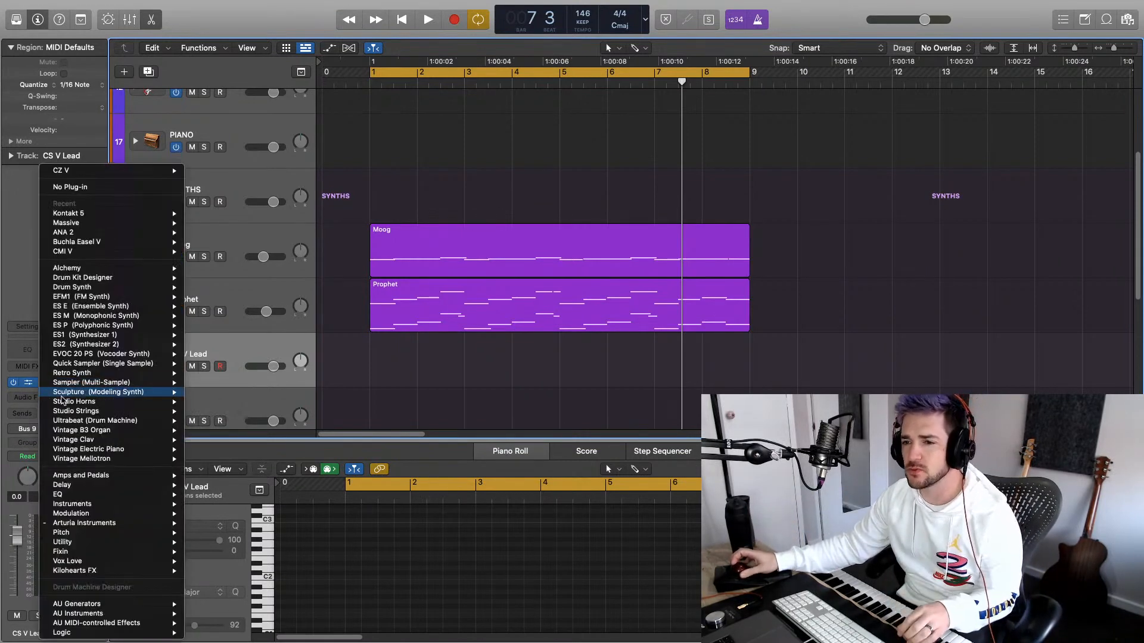
mouse_move(118, 489)
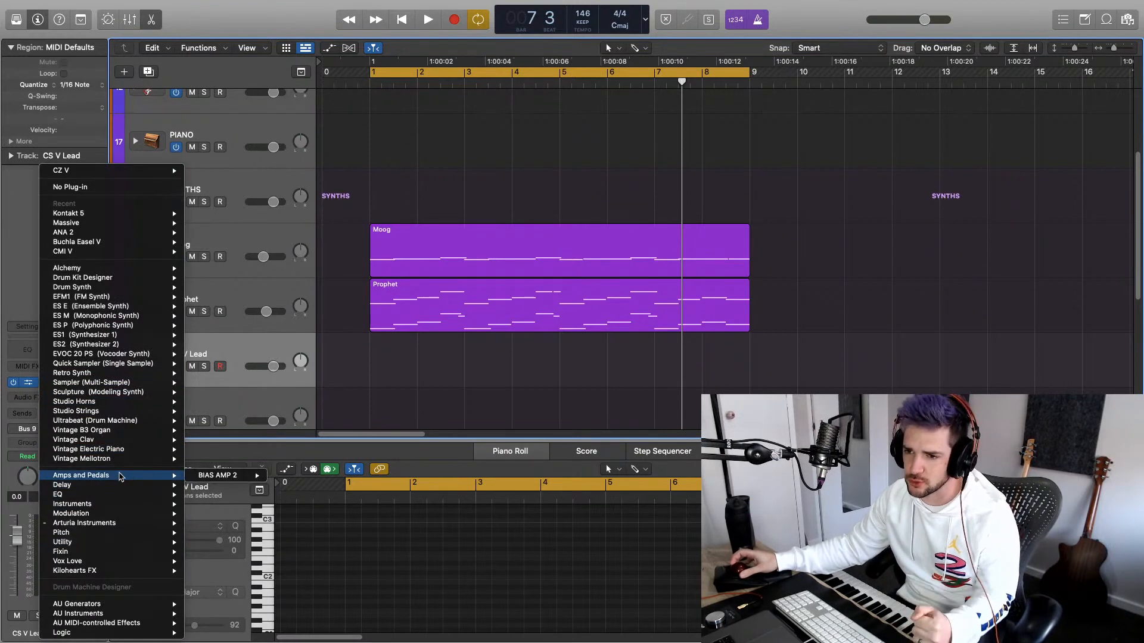
mouse_move(132, 573)
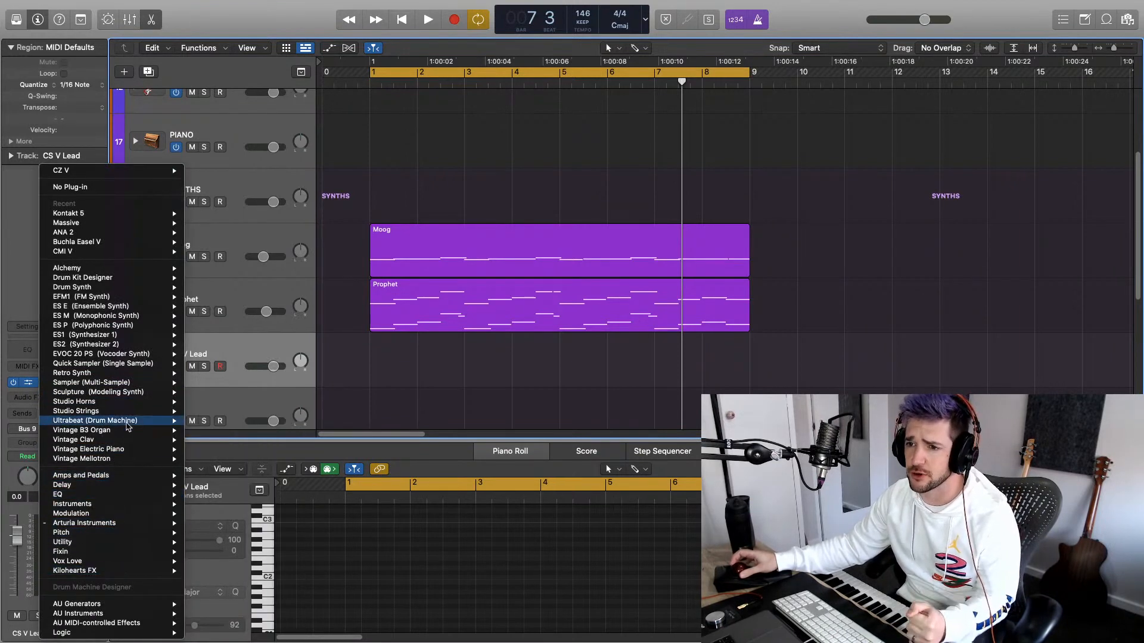
mouse_move(110, 529)
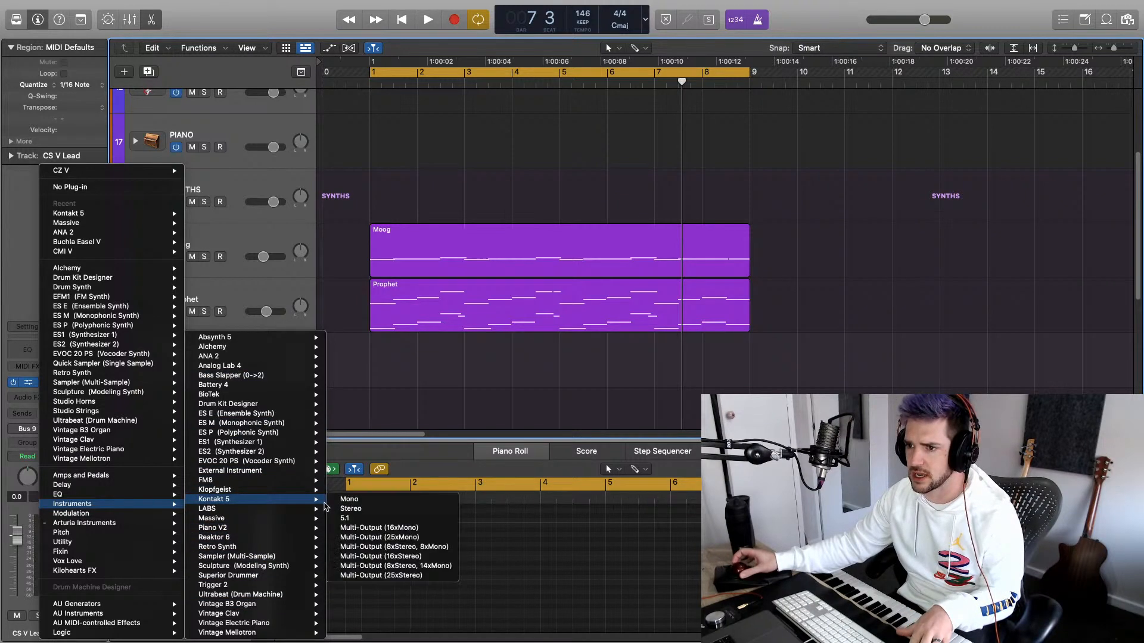
click(350, 512)
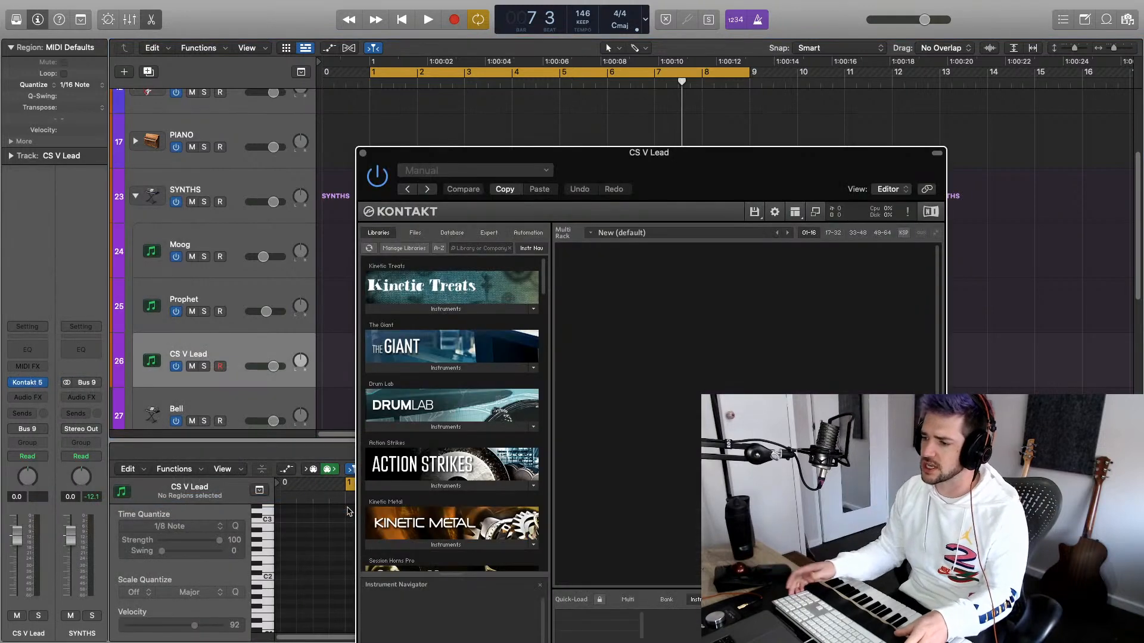
Load Sections 1 and 2 Ensemble Prod.nki from Session Strings Pro's Contemporary folder, try it out and close the Kontakt window
scroll(453, 417, down, 15)
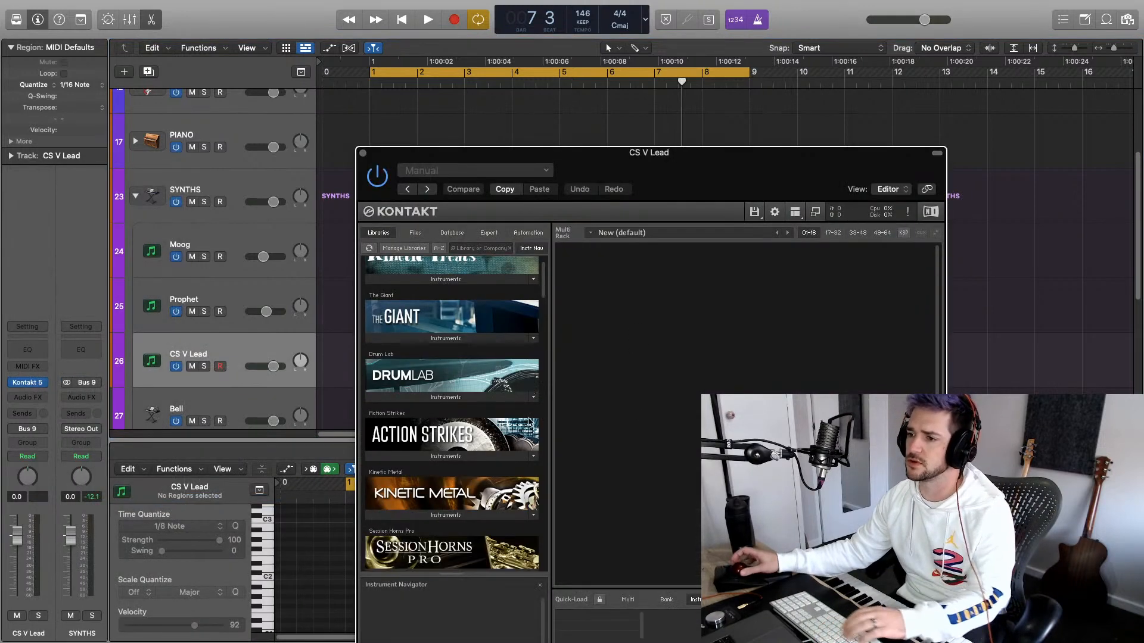
scroll(443, 400, down, 15)
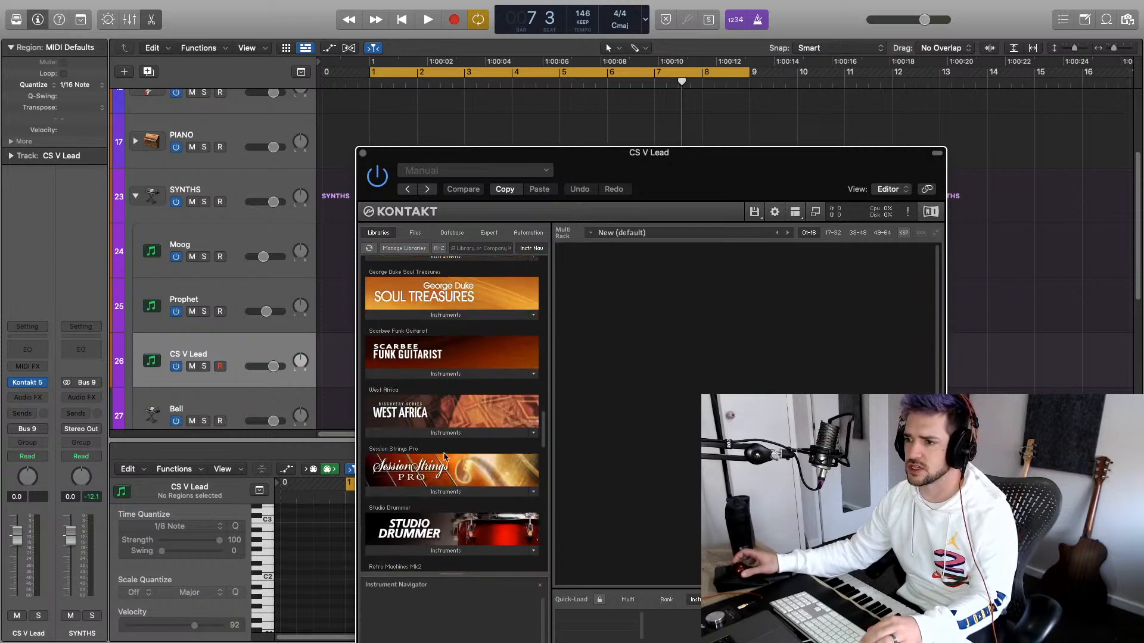
click(442, 491)
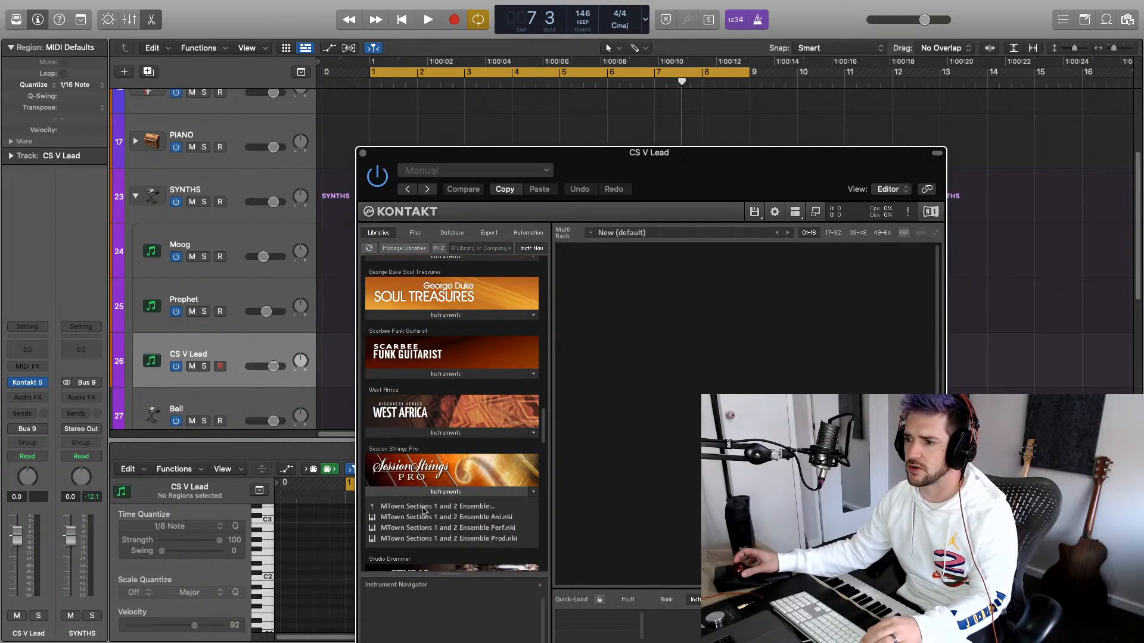
click(403, 508)
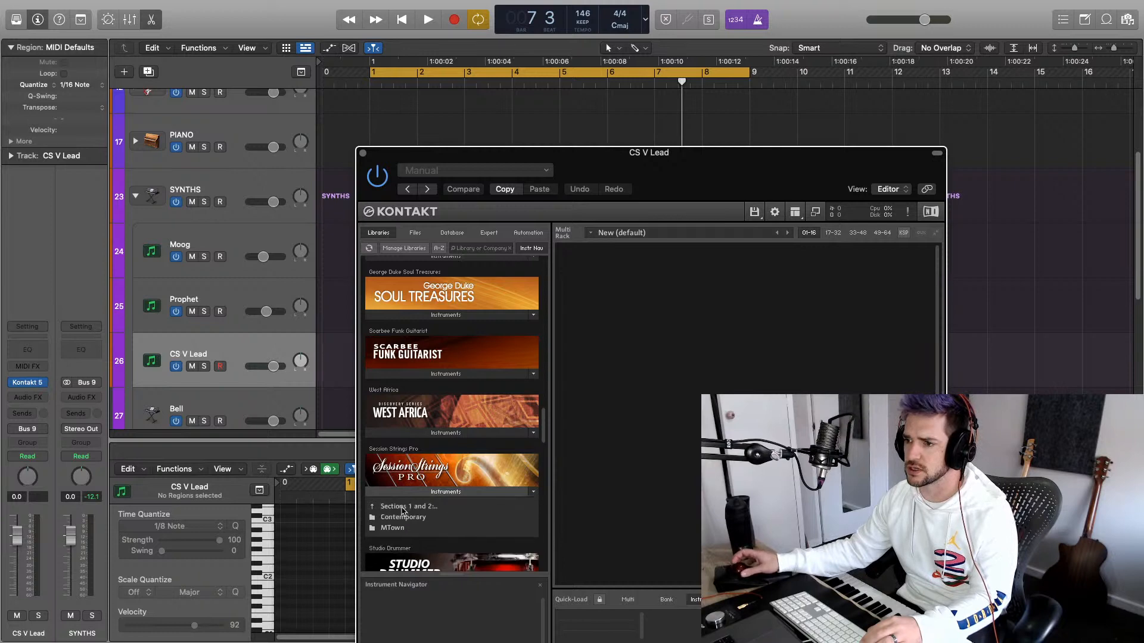
click(402, 518)
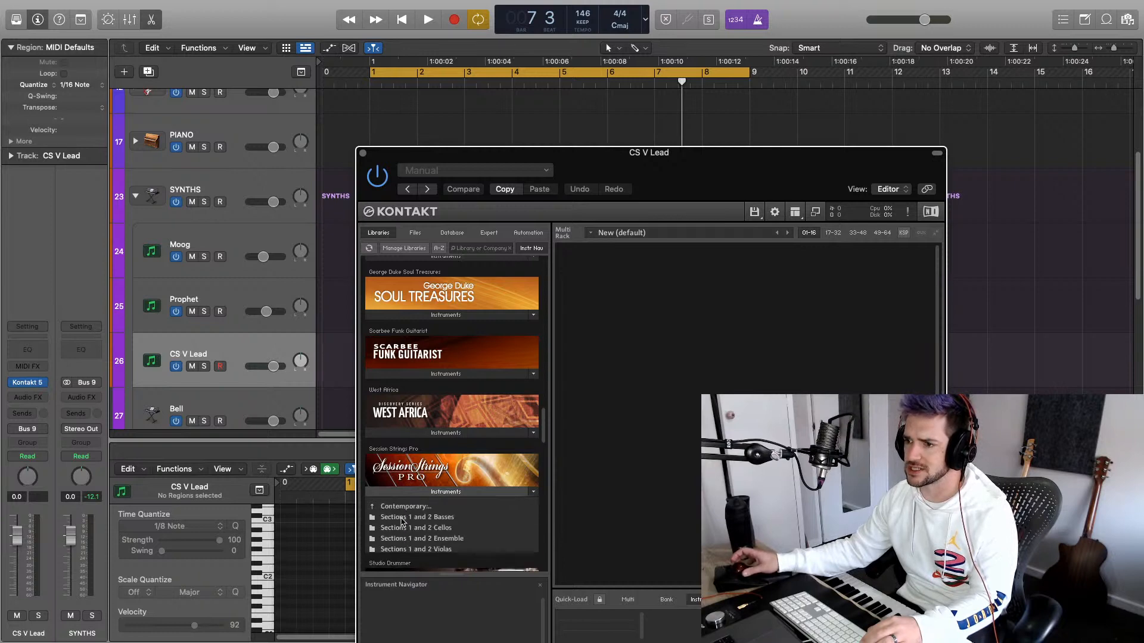
click(466, 539)
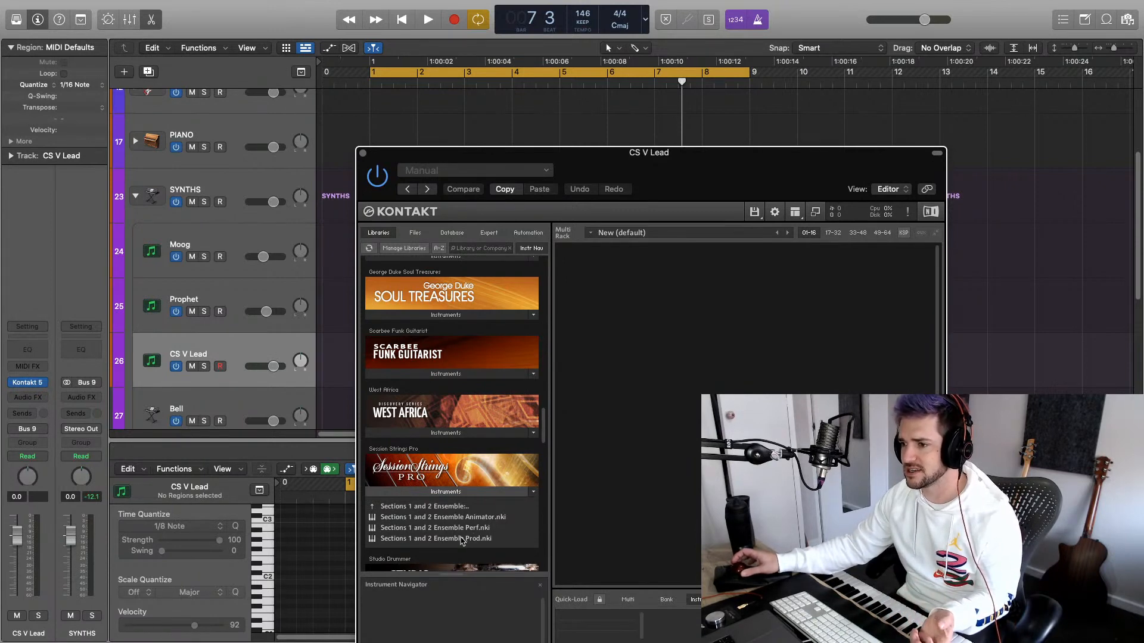
double_click(462, 538)
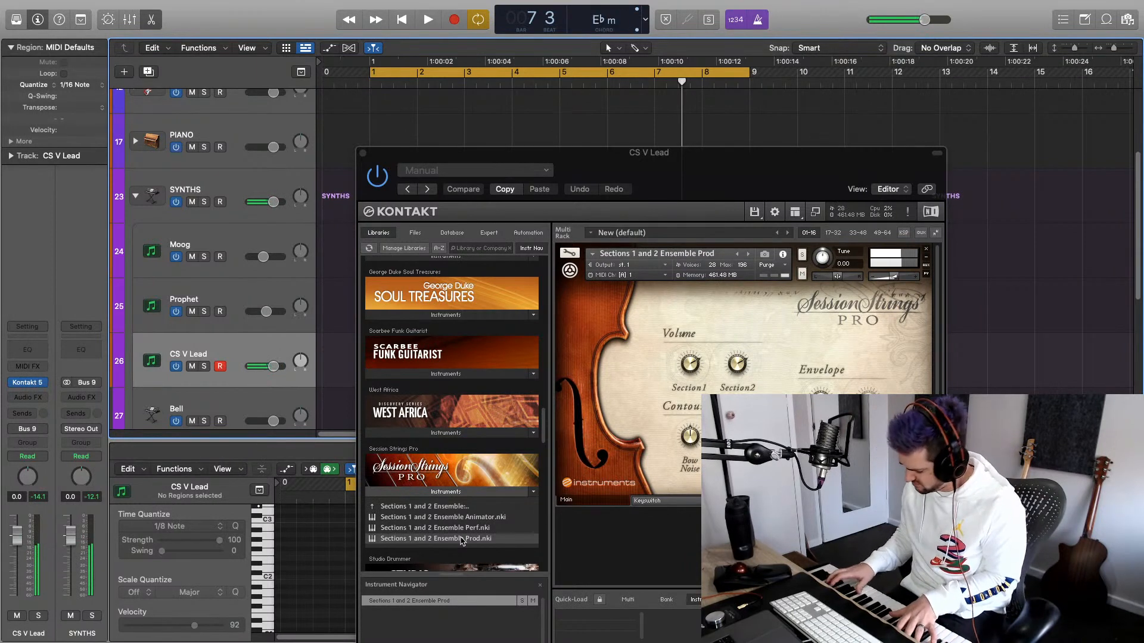
click(362, 154)
Copy the Prophet region onto the CS V Lead track at bar 1 and rename that track Strings
click(458, 297)
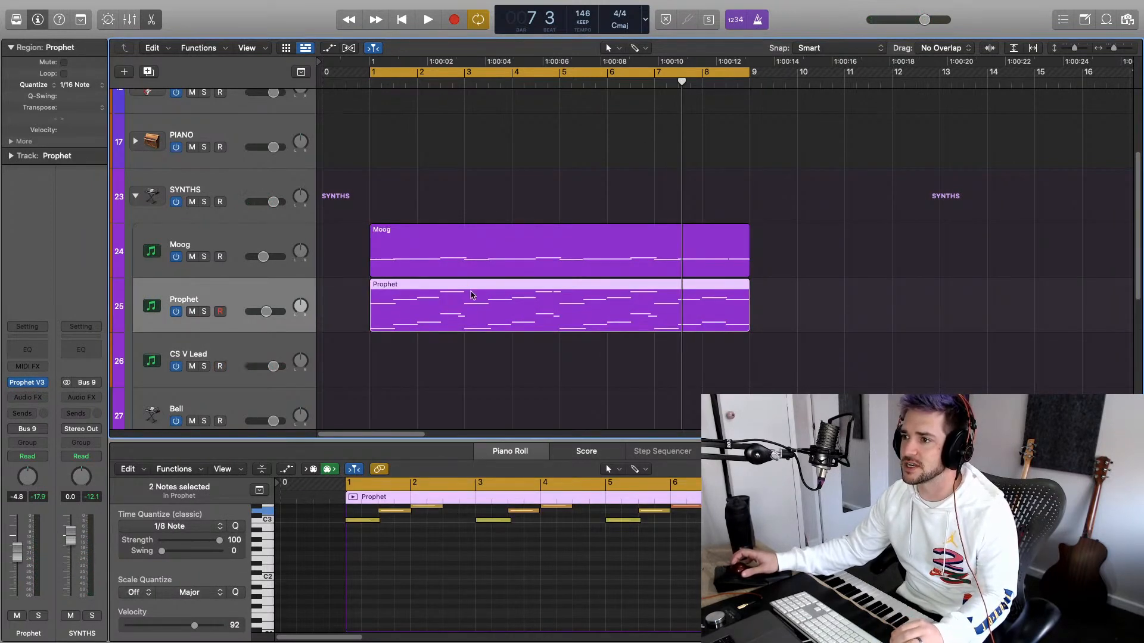
drag(470, 295, 467, 381)
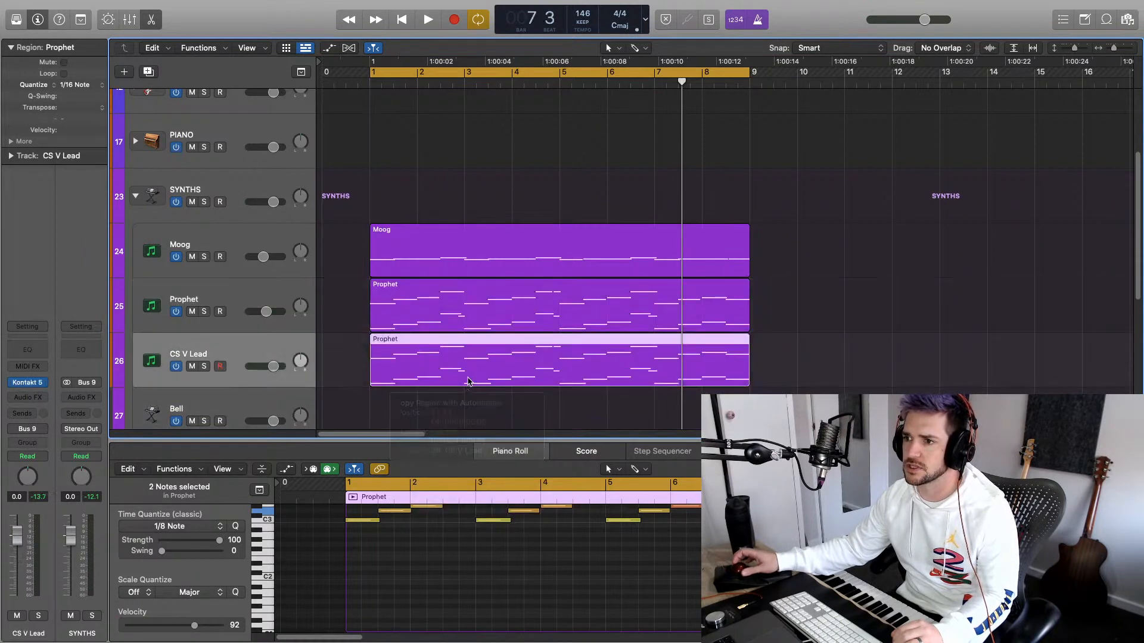
double_click(210, 354)
text(Strings)
key(Return)
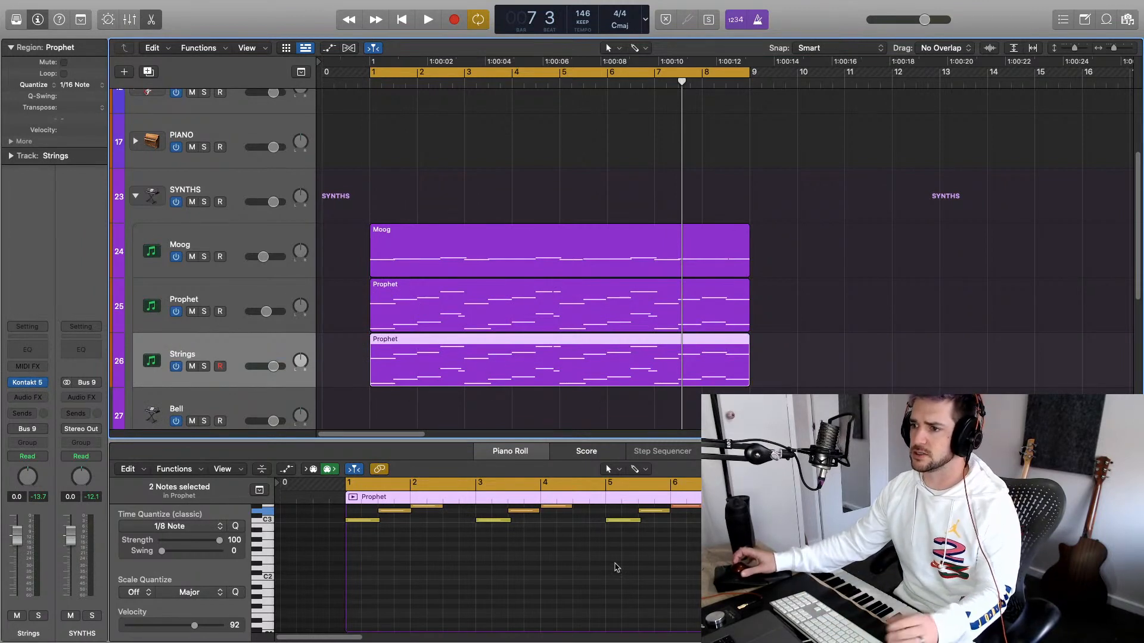
In the Strings track's region, duplicate the upper row of notes one octave higher
drag(557, 441, 557, 306)
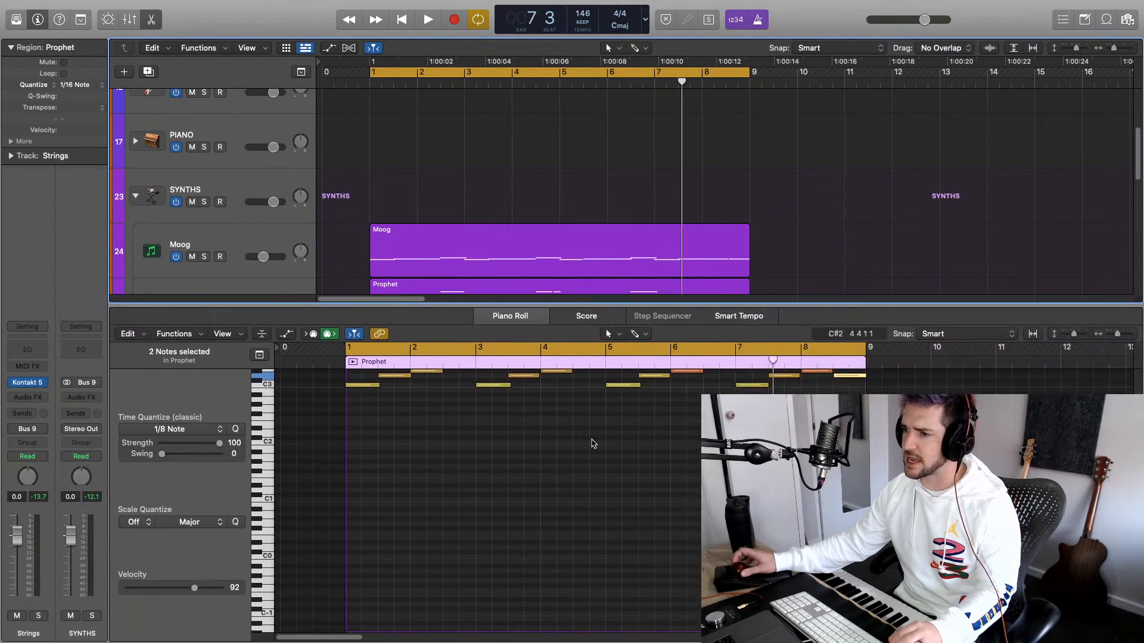
scroll(593, 443, up, 5)
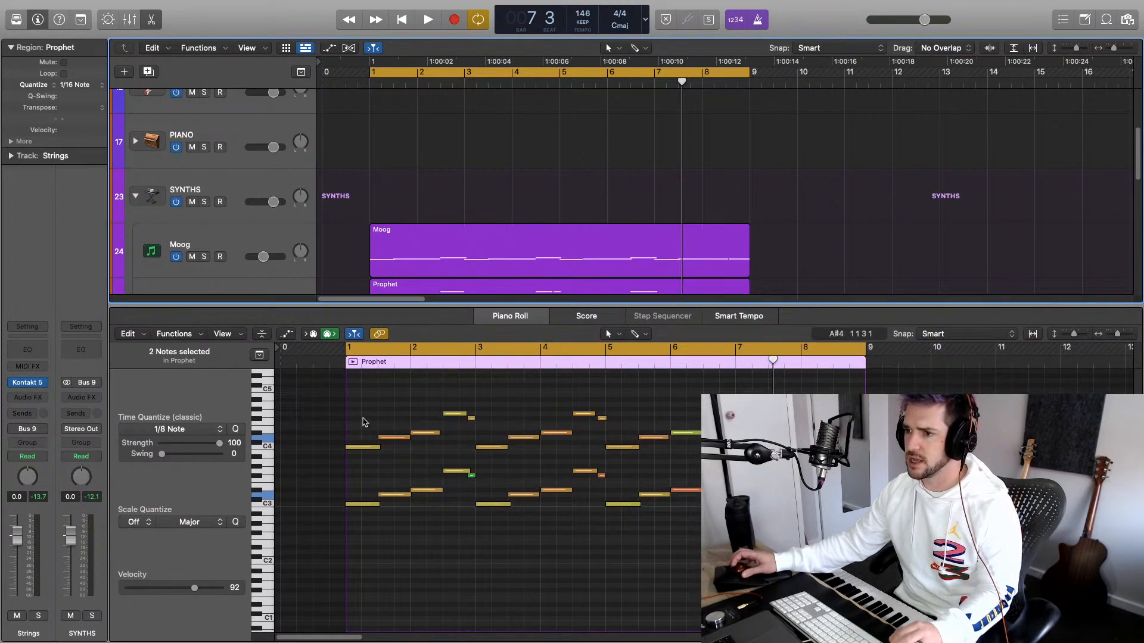
drag(353, 402, 709, 456)
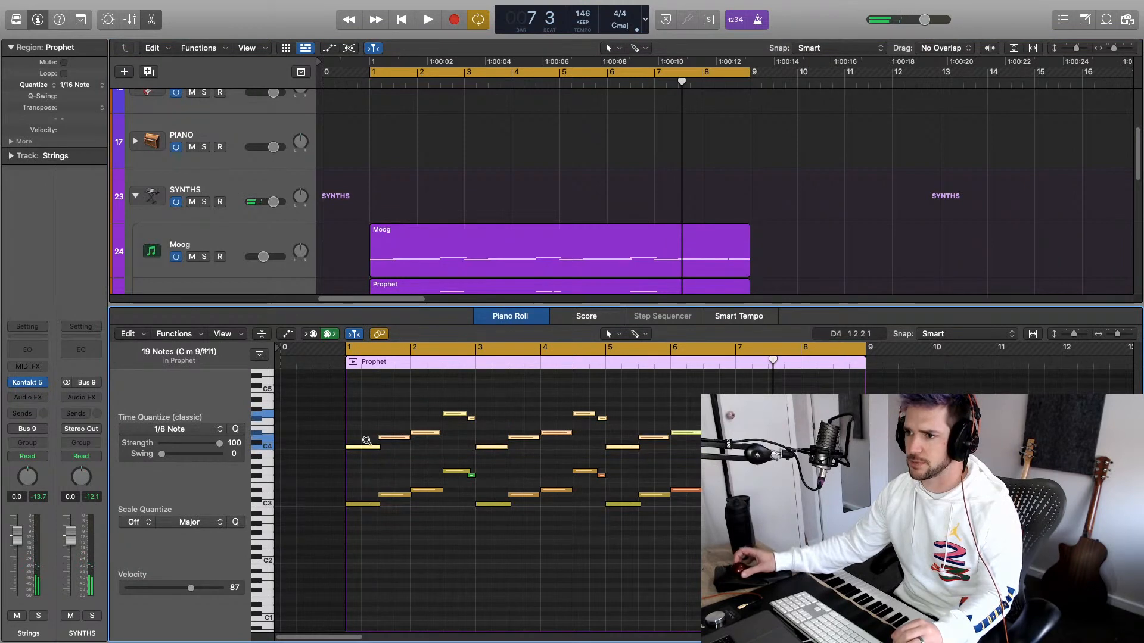
drag(357, 451, 356, 393)
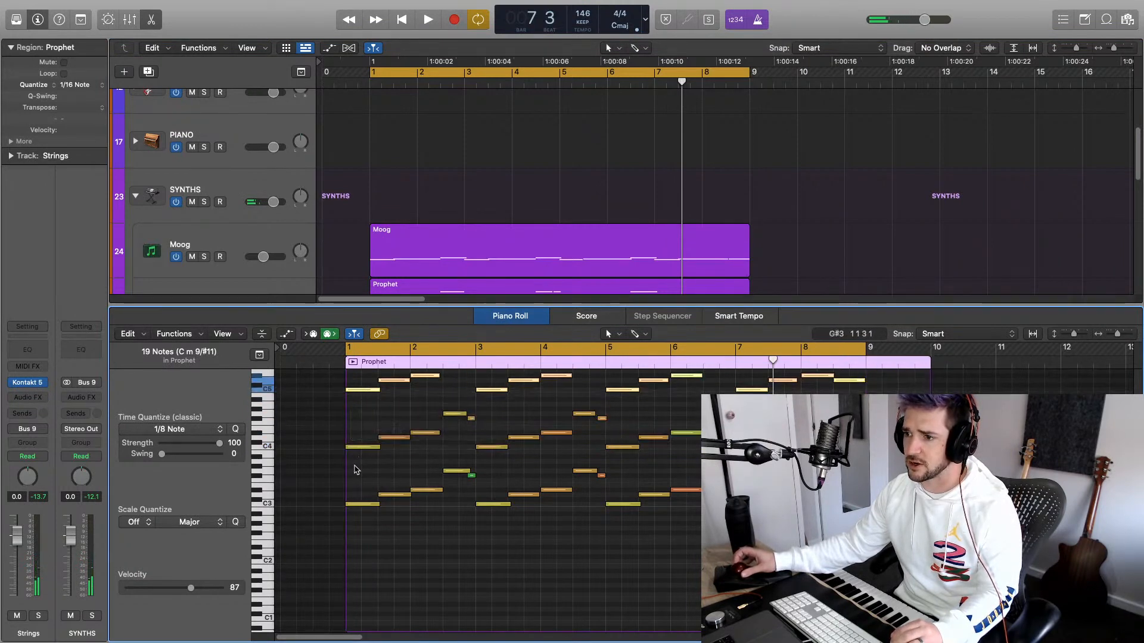
Duplicate the lowest row of notes in the Strings region one octave lower and start playback
drag(354, 470, 709, 566)
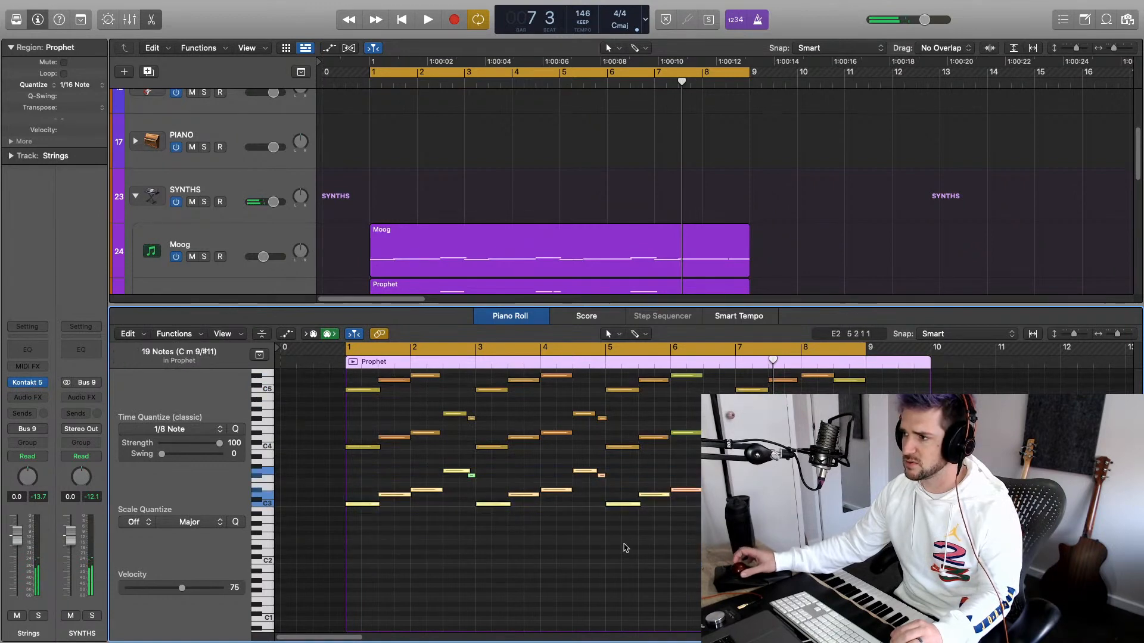
drag(361, 507, 361, 564)
key(space)
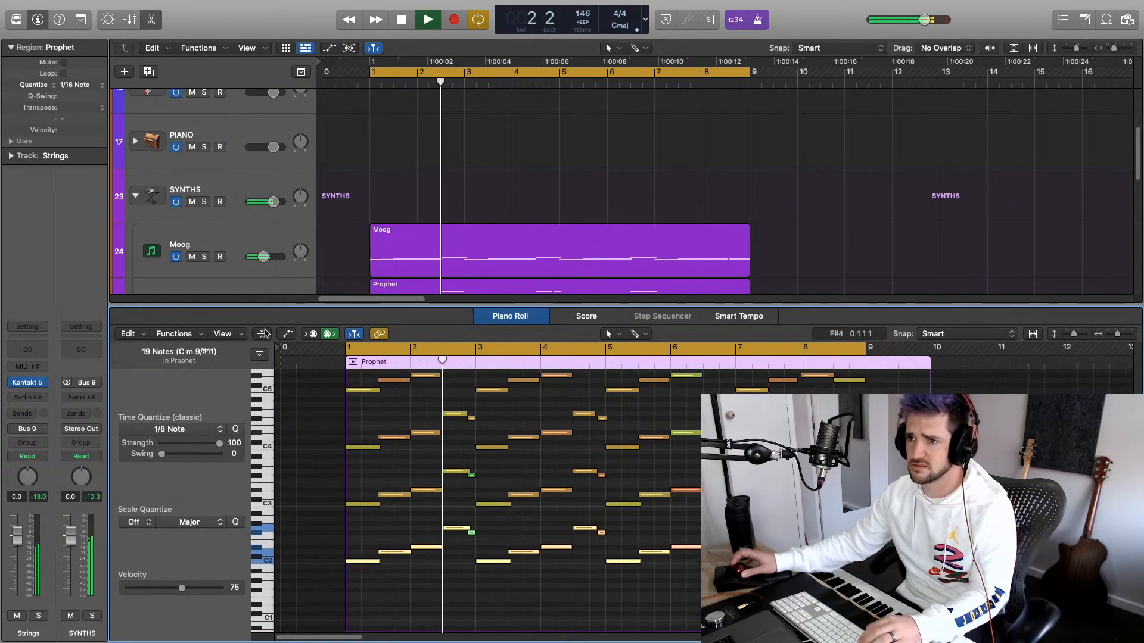
Collapse the note editor, lower the Strings track's volume to -5.8 dB and trim its region to end at bar 9
drag(260, 305, 266, 636)
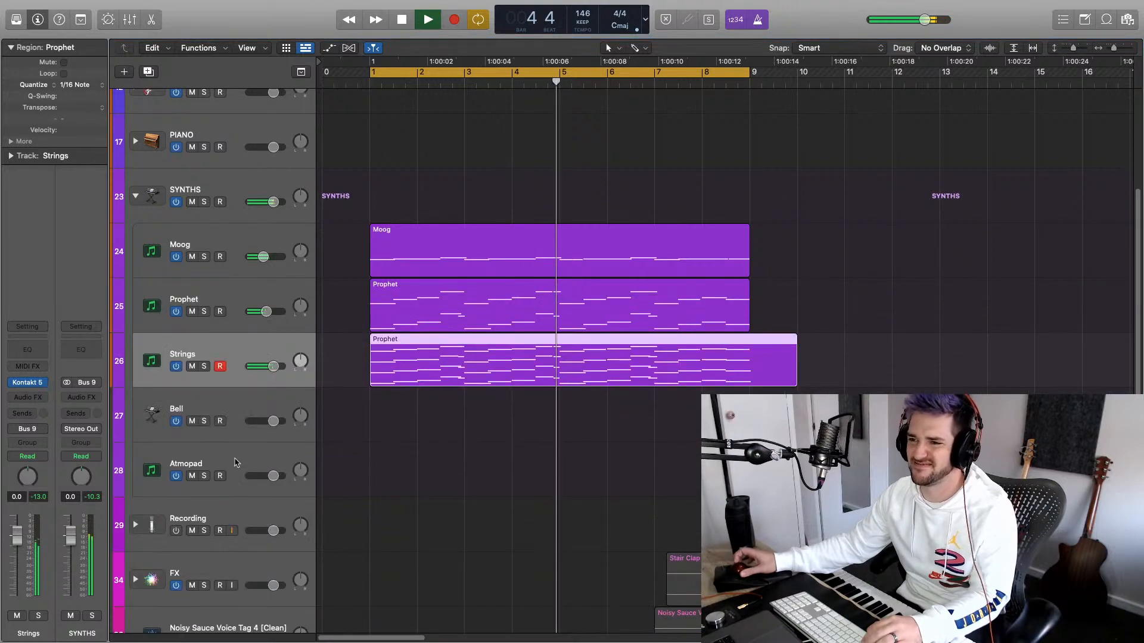
drag(274, 366, 265, 366)
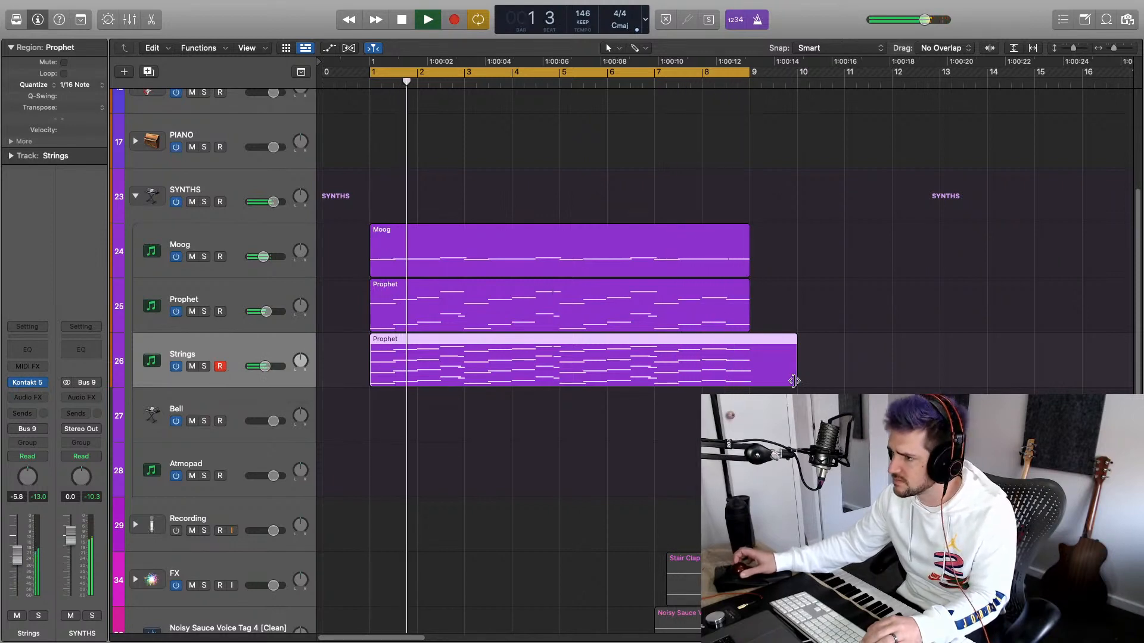
drag(796, 380, 749, 381)
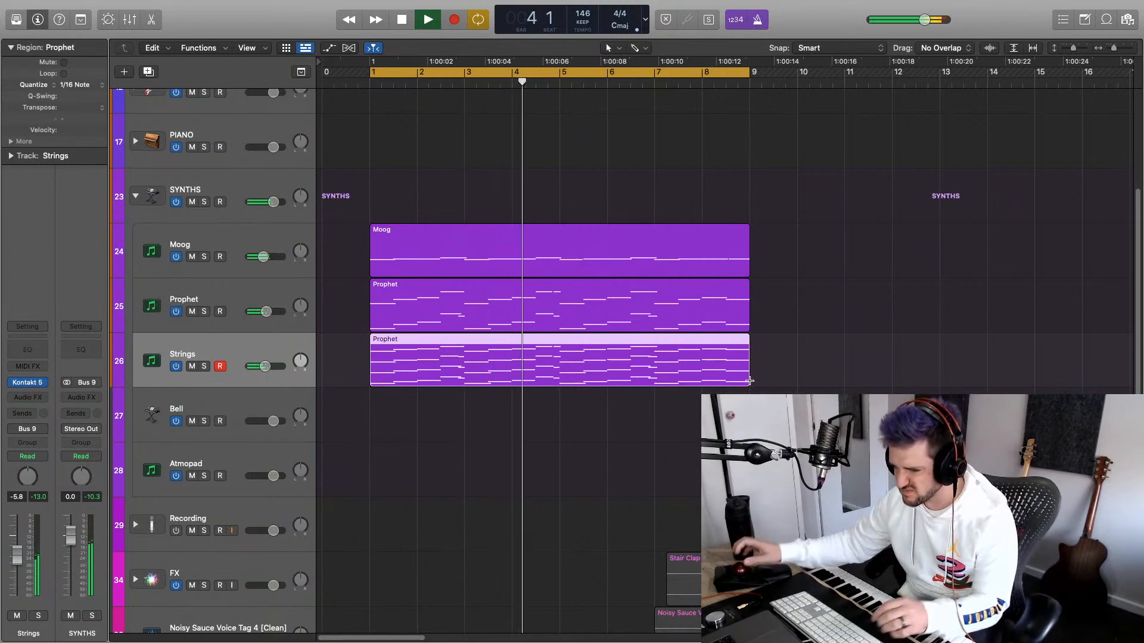
Stop playback and insert a stereo Abbey Road Plates reverb on the Strings track
key(space)
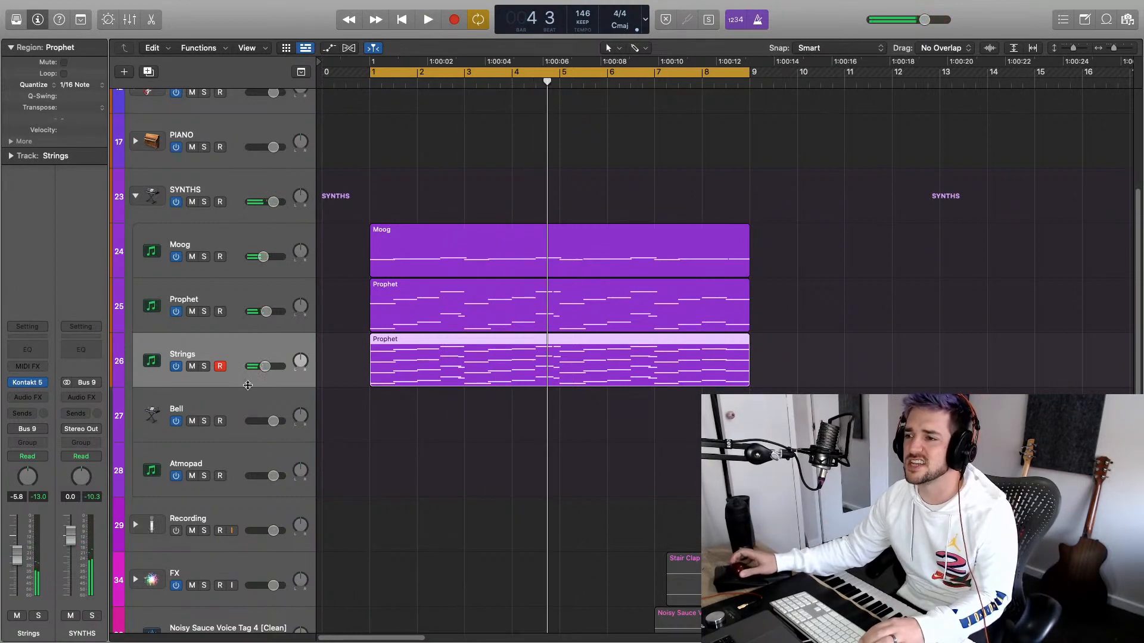
click(34, 402)
scroll(51, 542, down, 2)
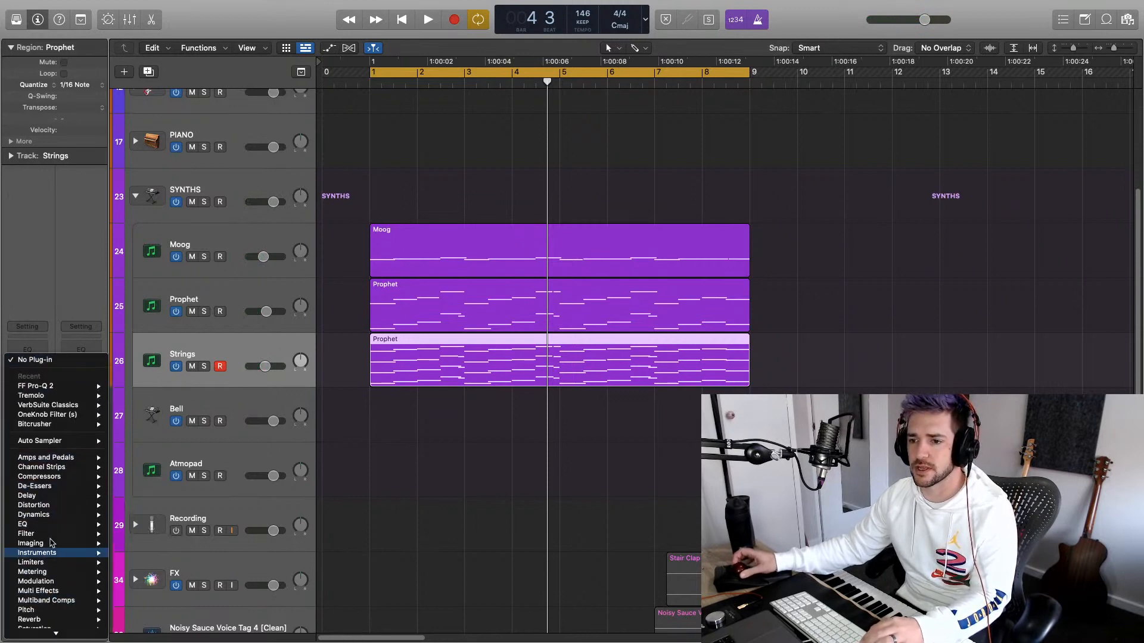
mouse_move(82, 488)
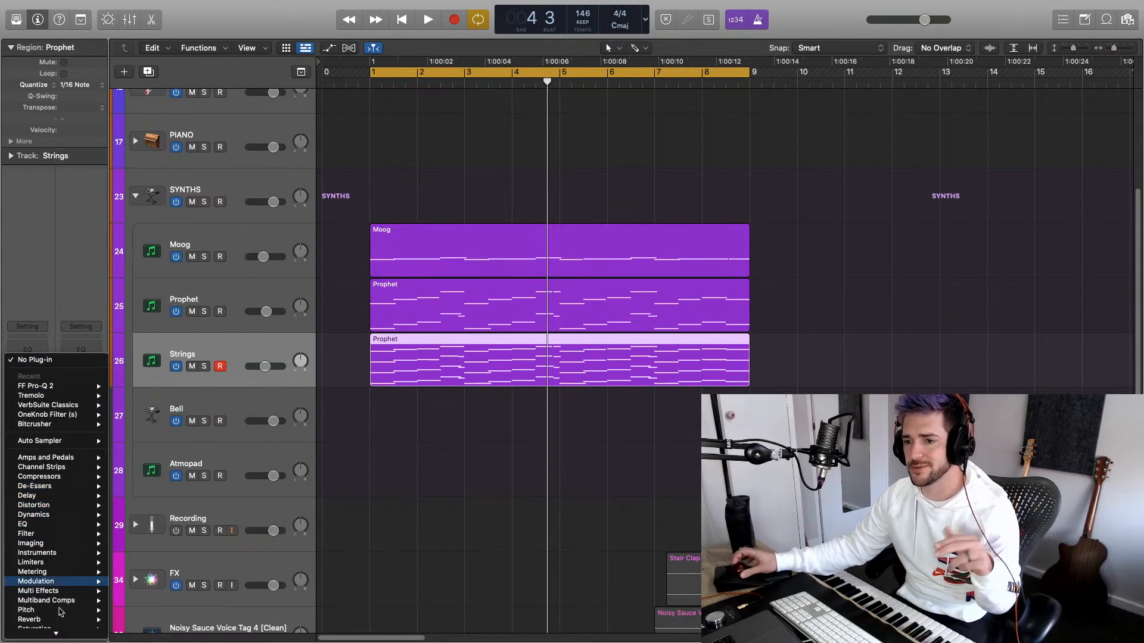
mouse_move(62, 621)
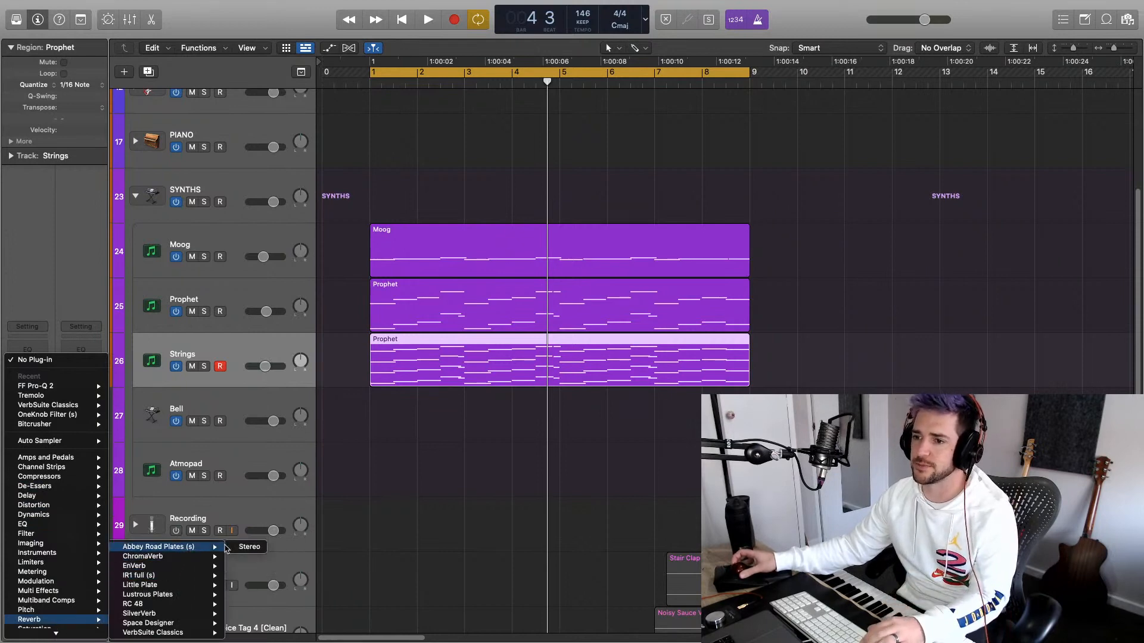
click(235, 547)
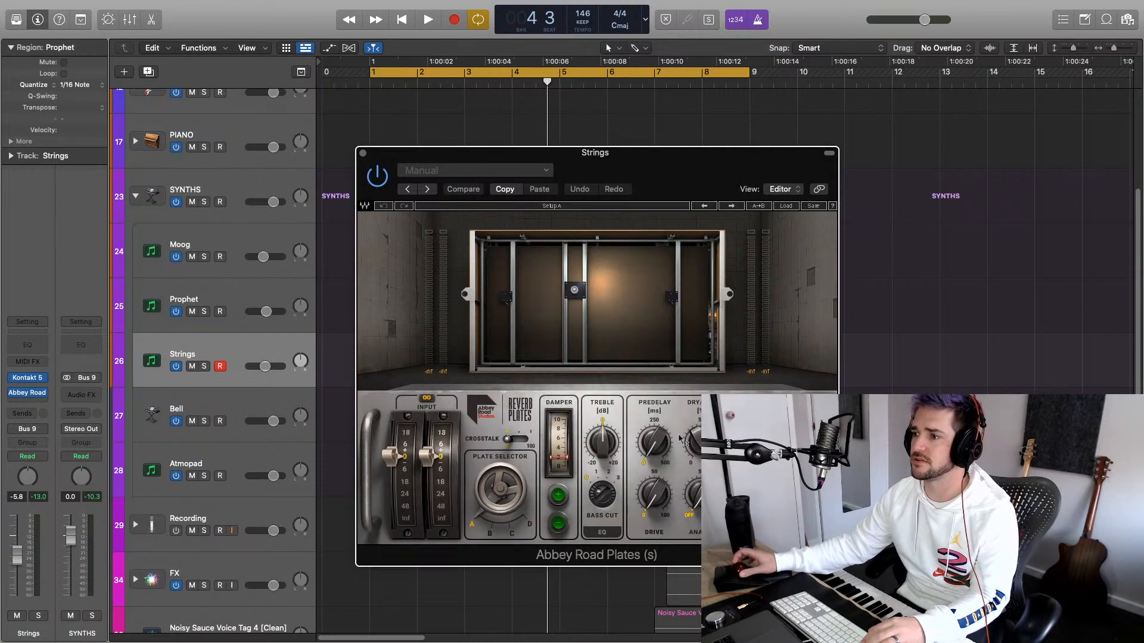
Adjust the Dry/Wet amount of the Strings reverb and play the loop to judge it
drag(699, 457, 699, 438)
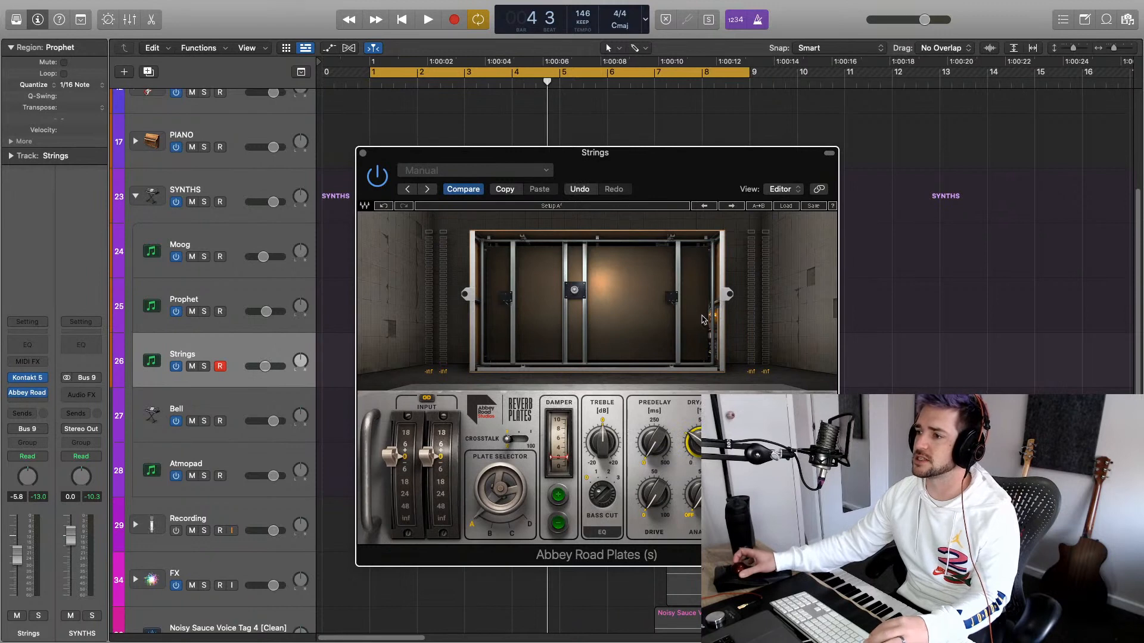
key(space)
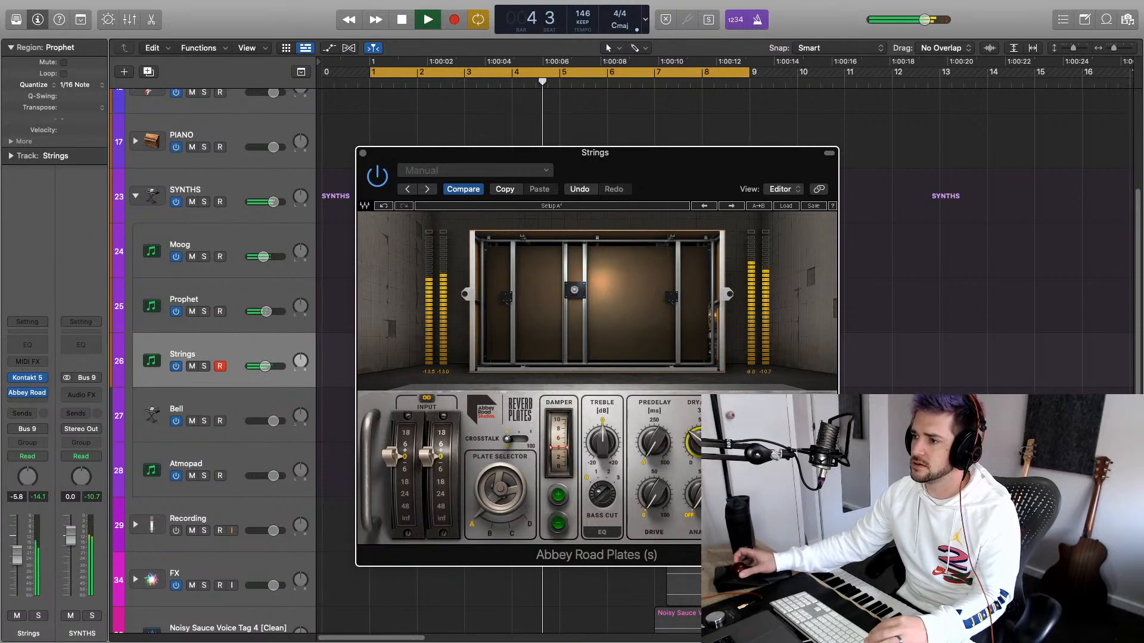
key(space)
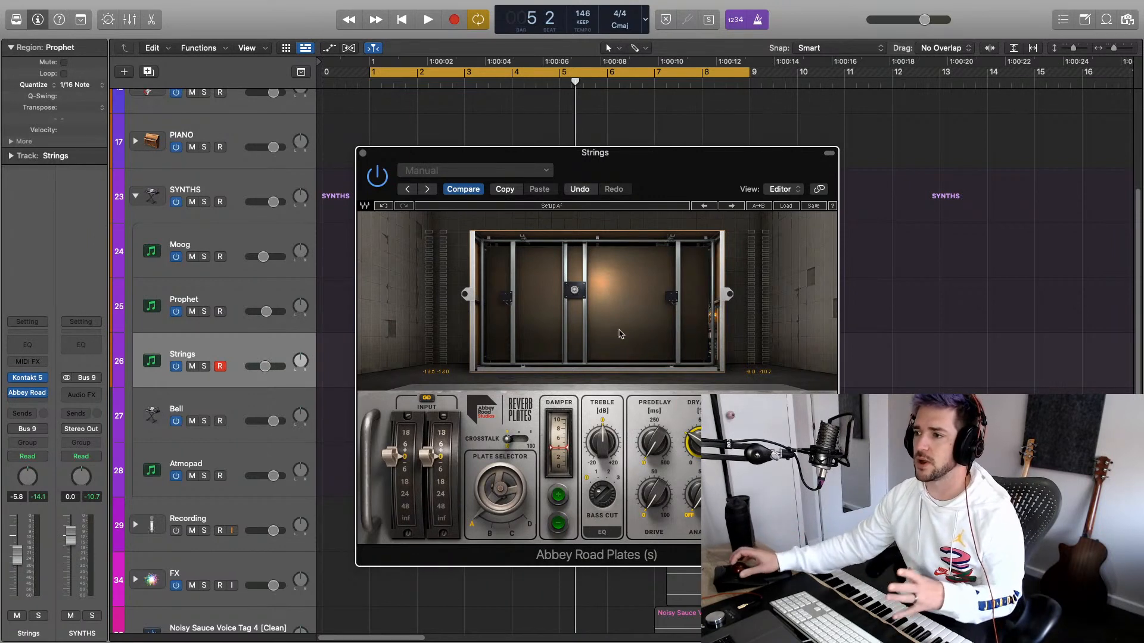
Adjust the Strings reverb's predelay while the loop plays, and close the plug-in window
drag(665, 446, 665, 439)
key(space)
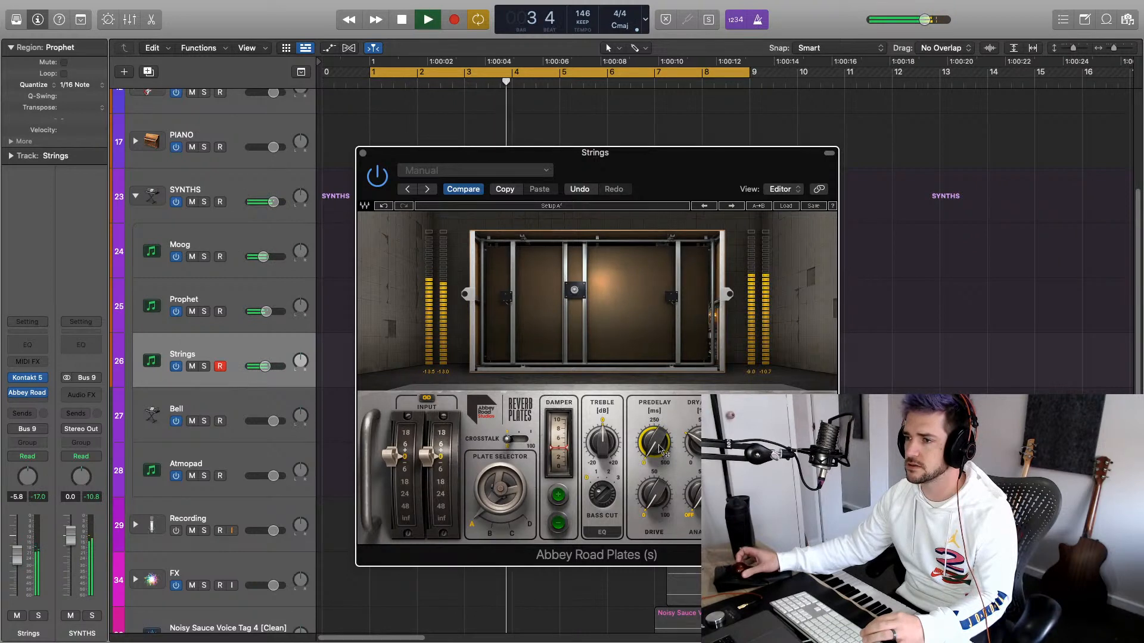
mouse_move(659, 448)
drag(658, 449, 659, 428)
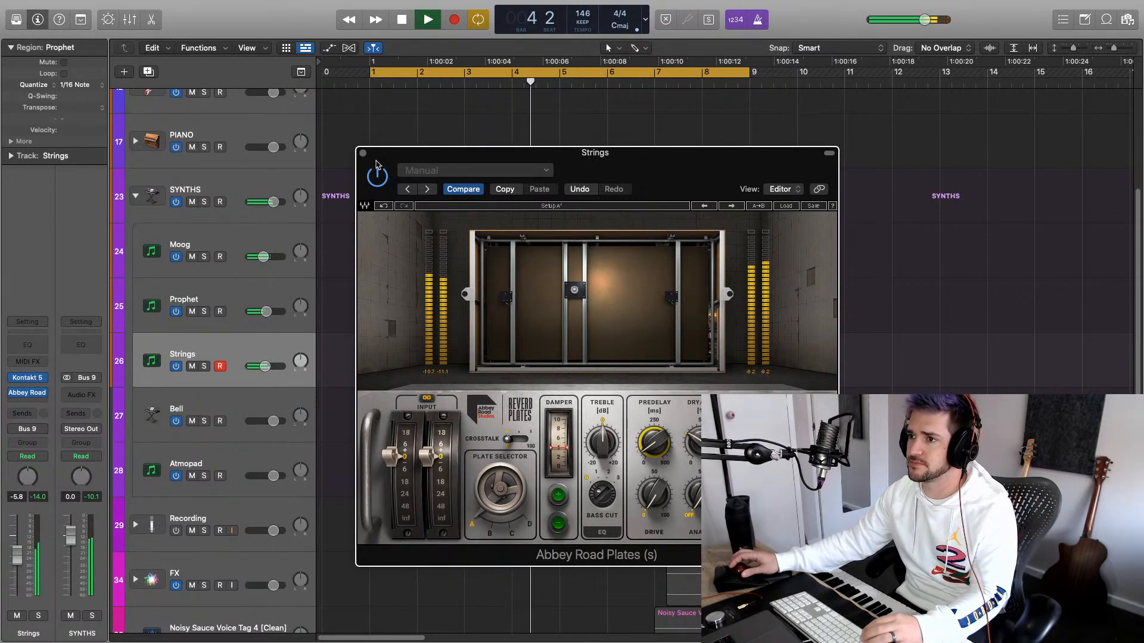
key(space)
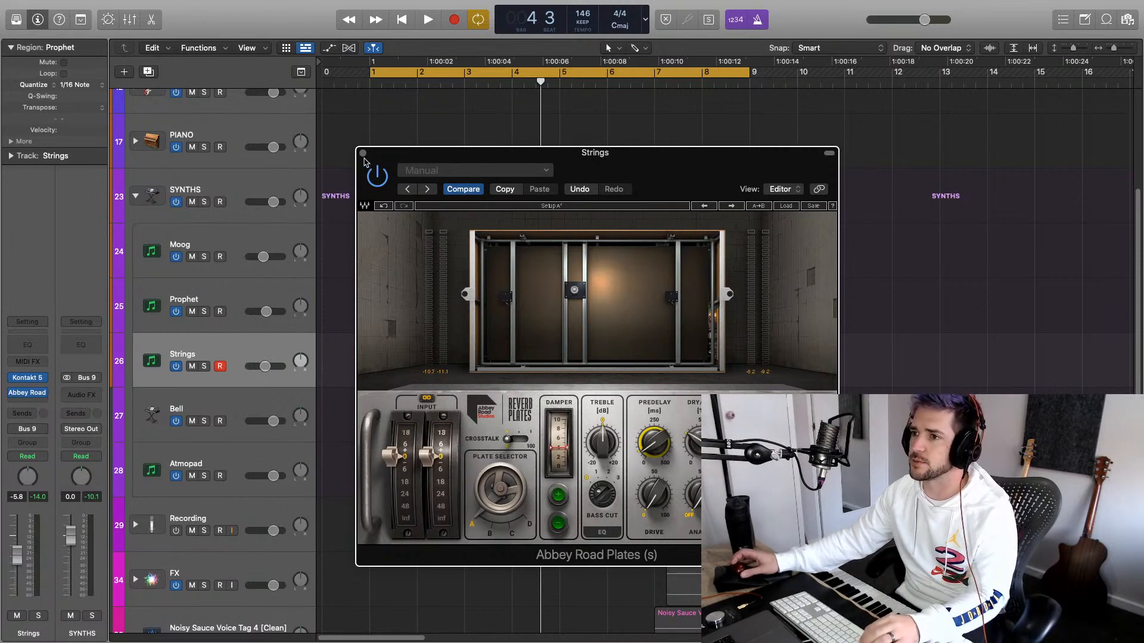
click(362, 154)
Restart playback and lower the Strings track's volume to -7.0 dB
key(space)
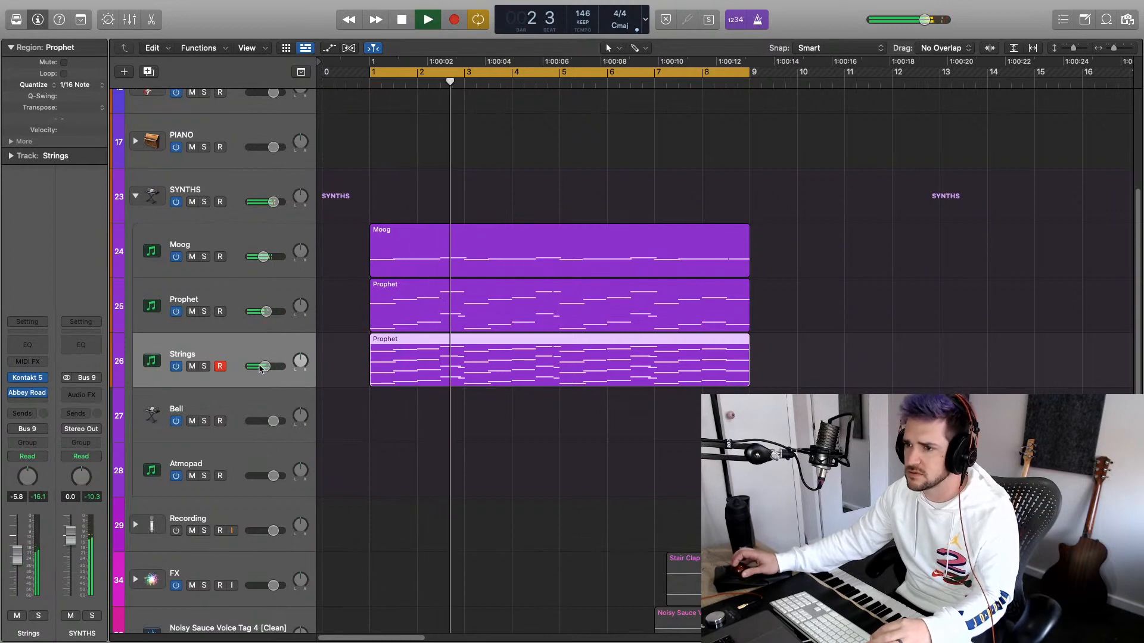
mouse_move(265, 367)
drag(265, 366, 264, 366)
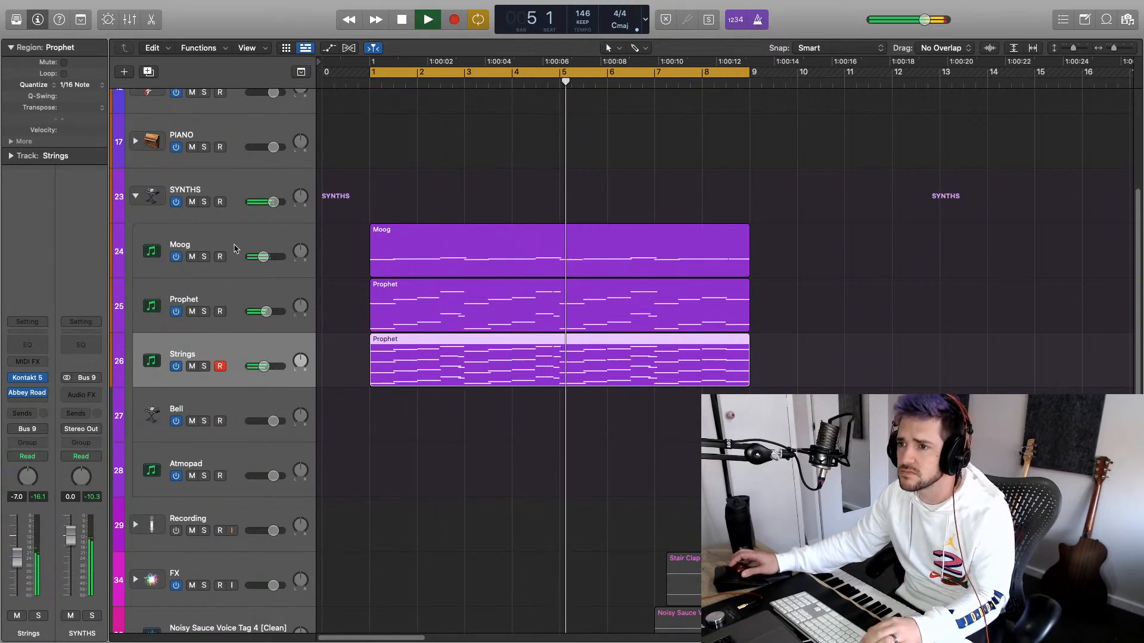
On the Moog track's Mini V3, set the filter contour amount to 17.82% and the cutoff to 459.16 Hz, and close the plug-in
click(237, 250)
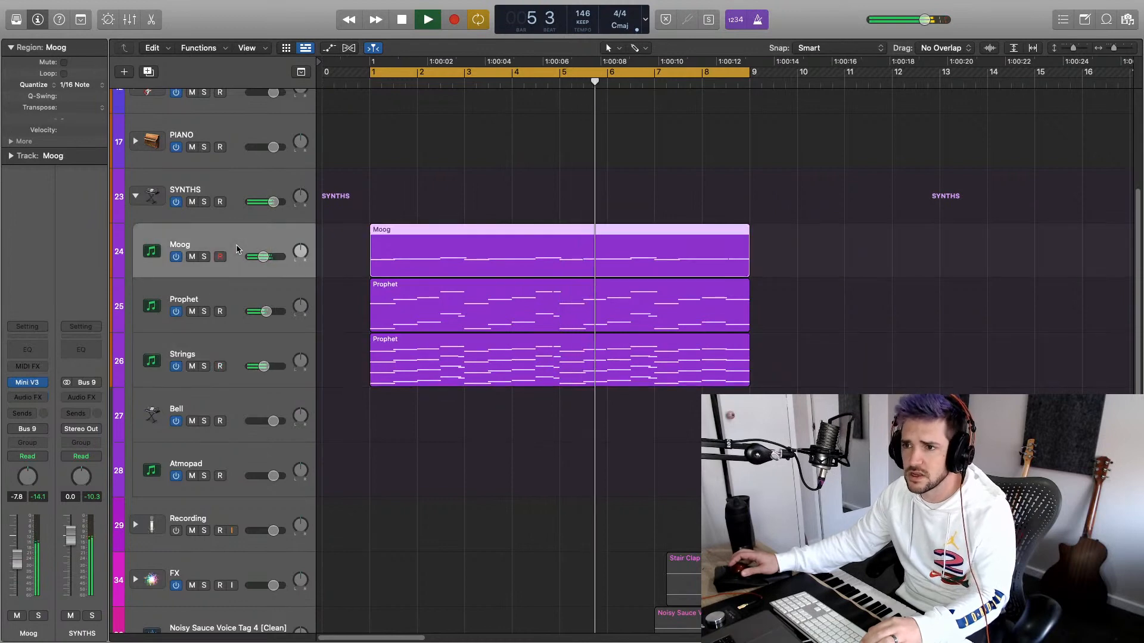
click(30, 382)
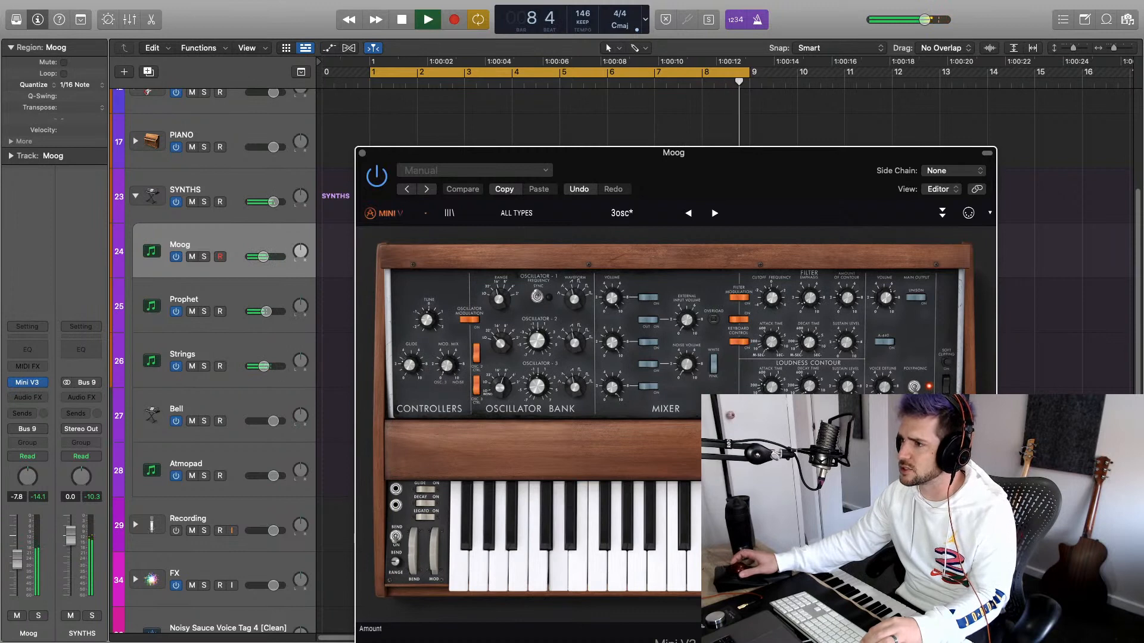
drag(847, 299, 847, 295)
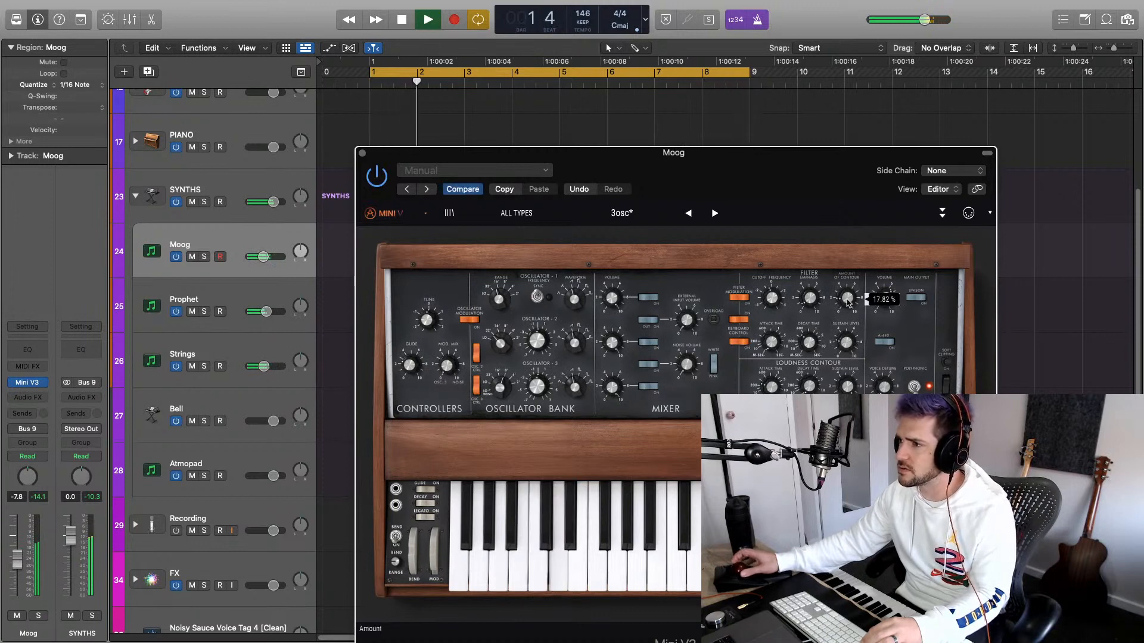
drag(772, 298, 772, 302)
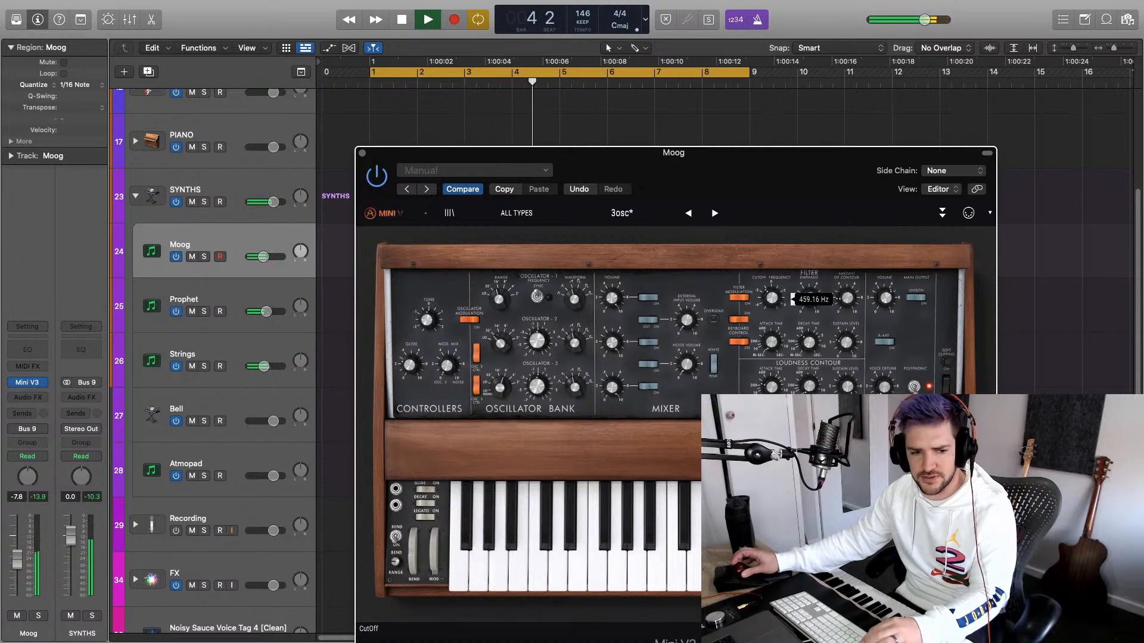
mouse_move(773, 302)
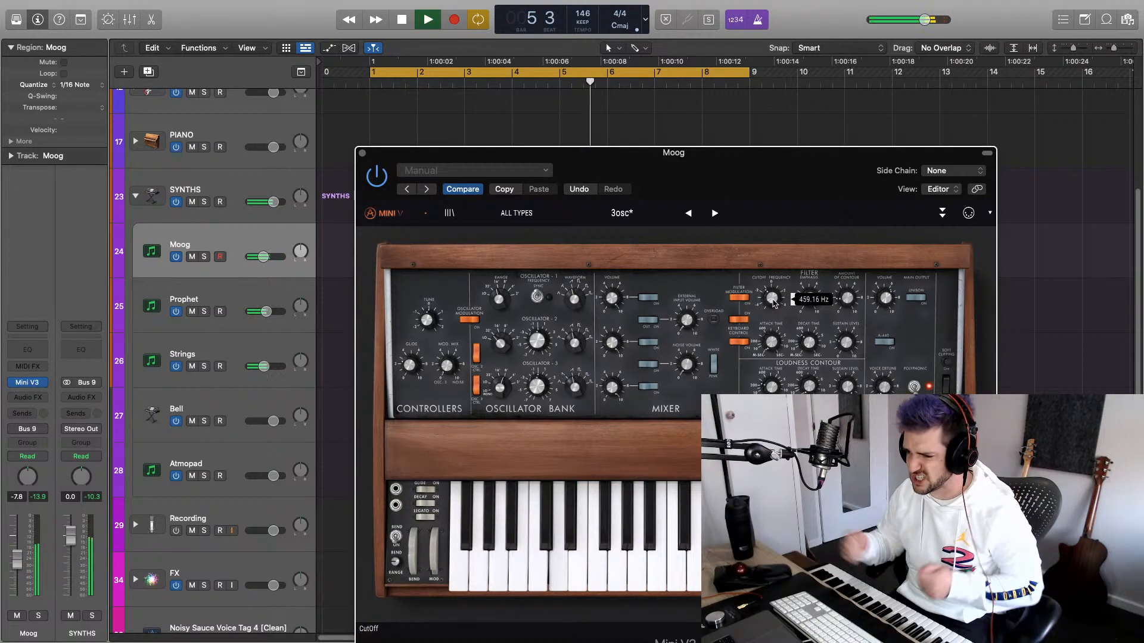
key(space)
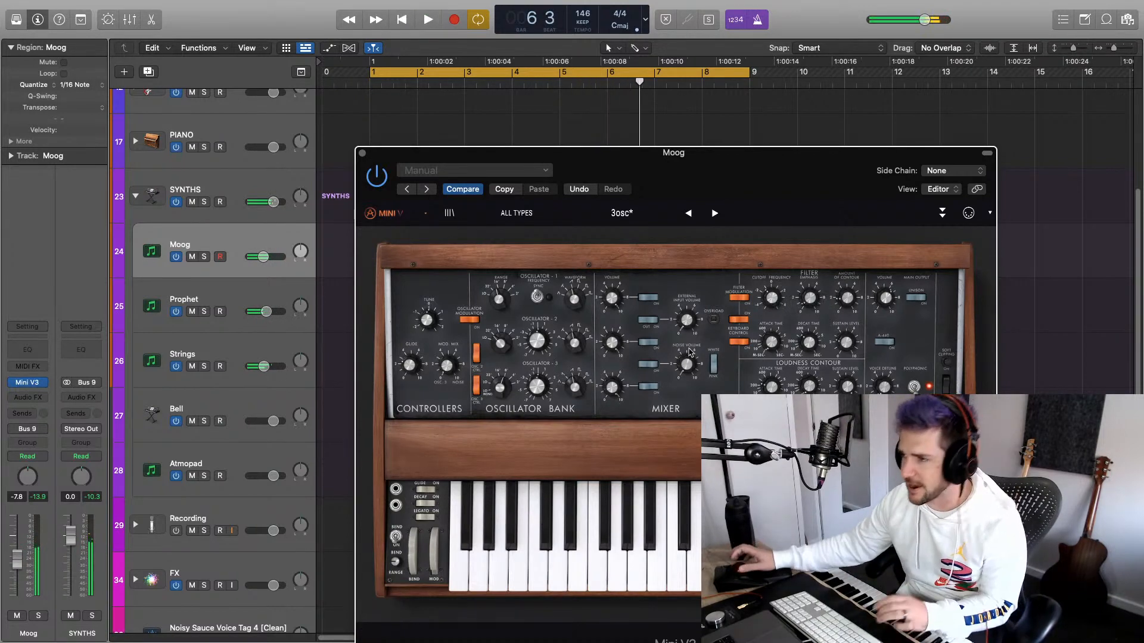
click(363, 153)
Expand the DRUMS stack and record one snare hit per bar on the Snare track across bars 1 to 8
scroll(427, 142, up, 3)
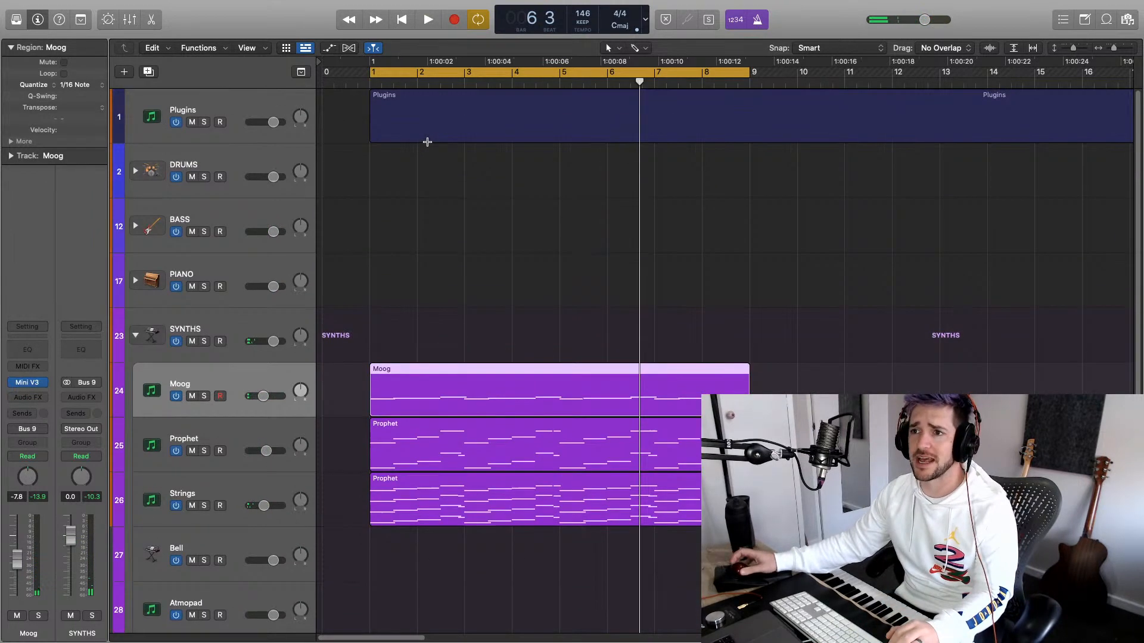
click(136, 171)
click(203, 274)
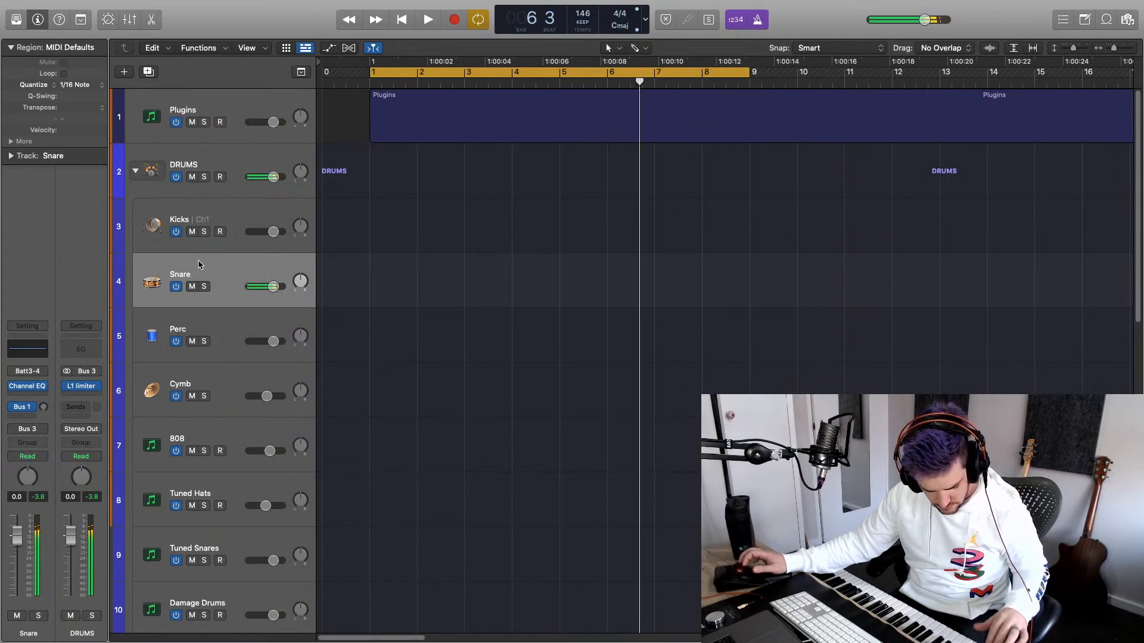
key(r)
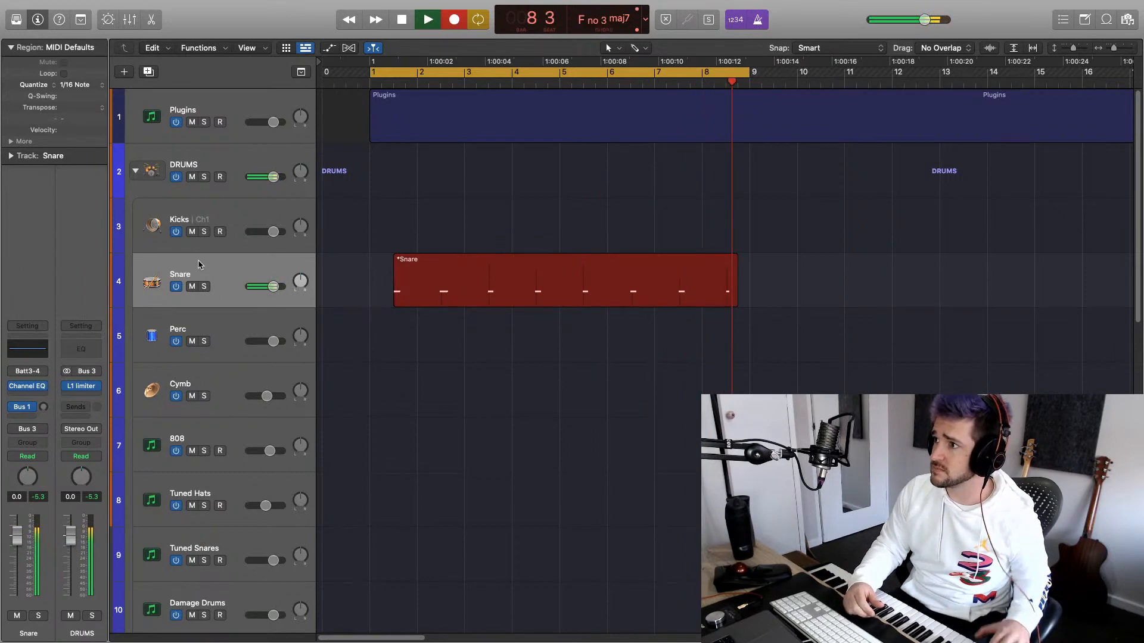
key(space)
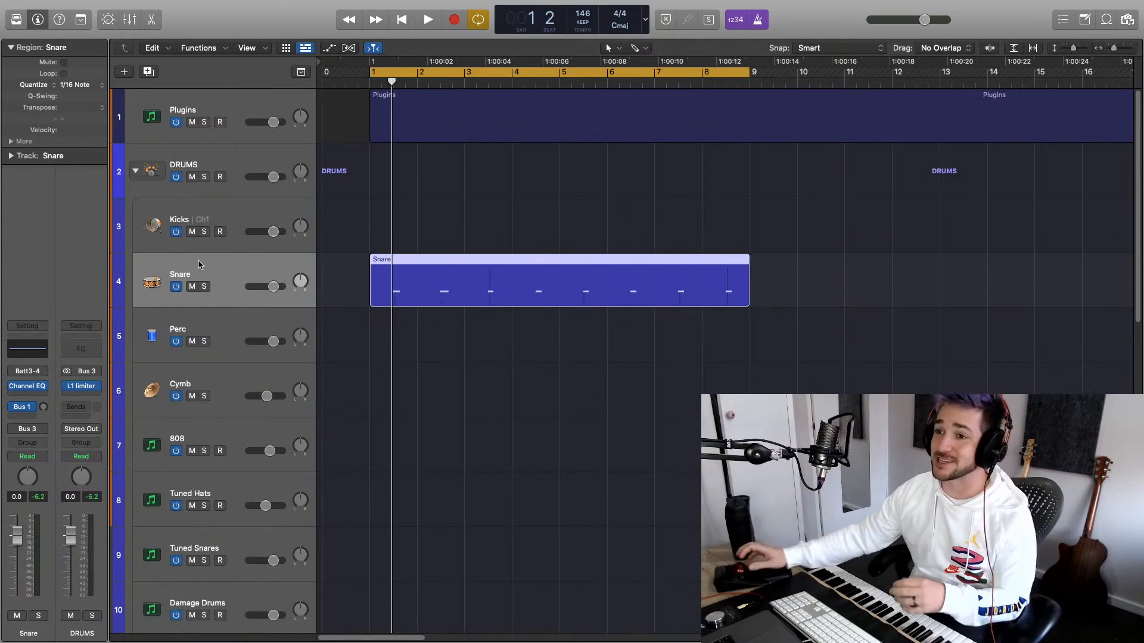
Play back the eight-bar loop to check the recorded snare against the synth parts
key(space)
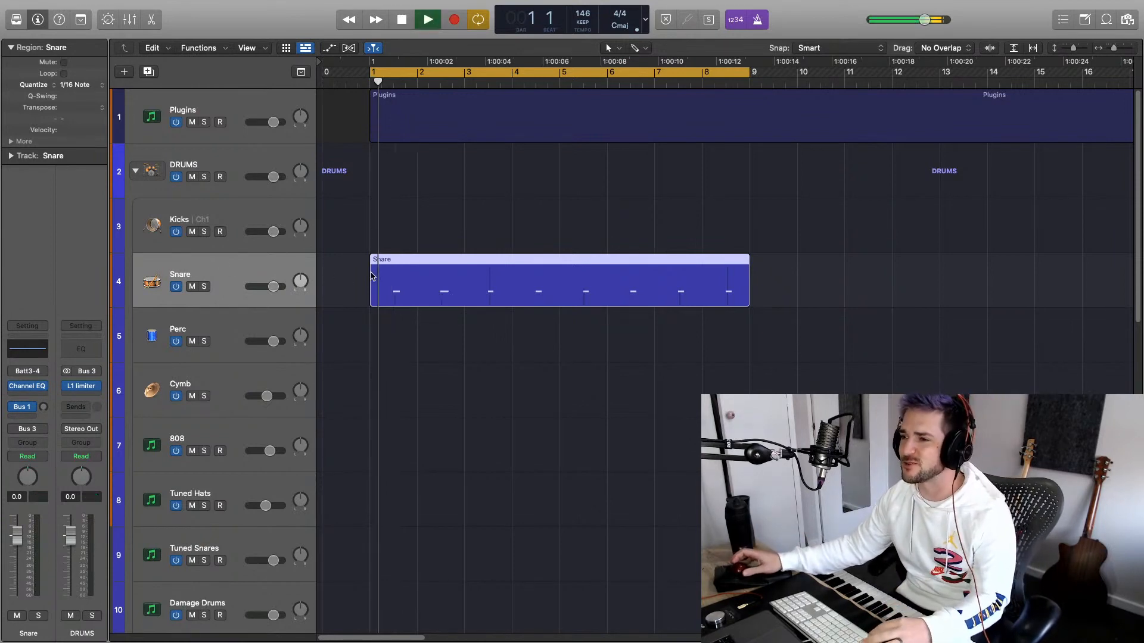
scroll(373, 297, down, 1)
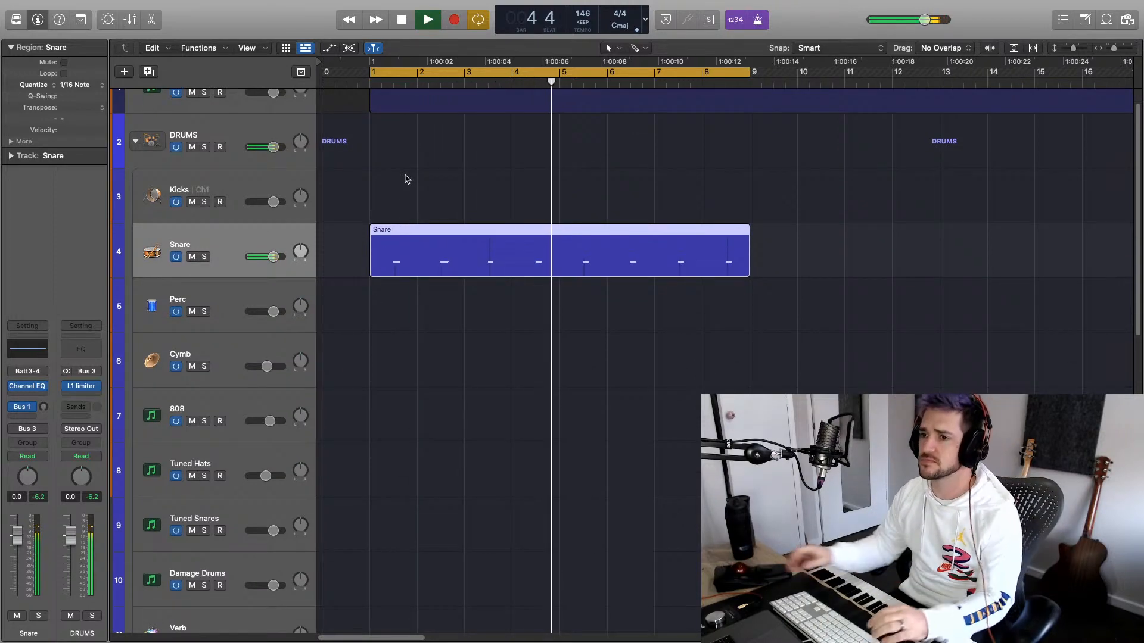
scroll(406, 179, up, 1)
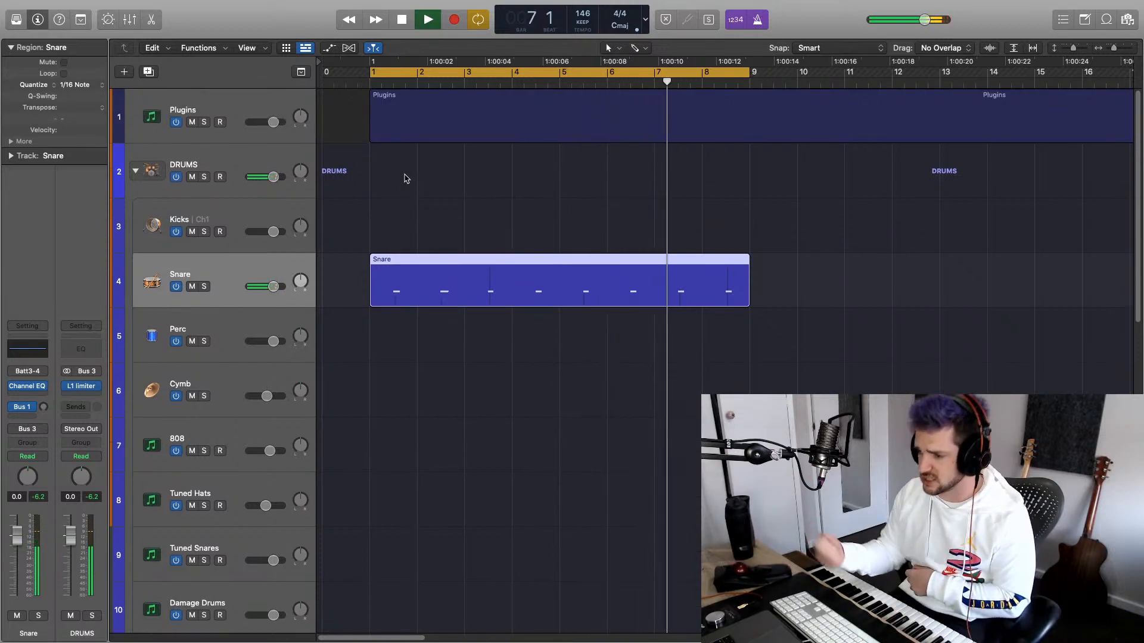
key(space)
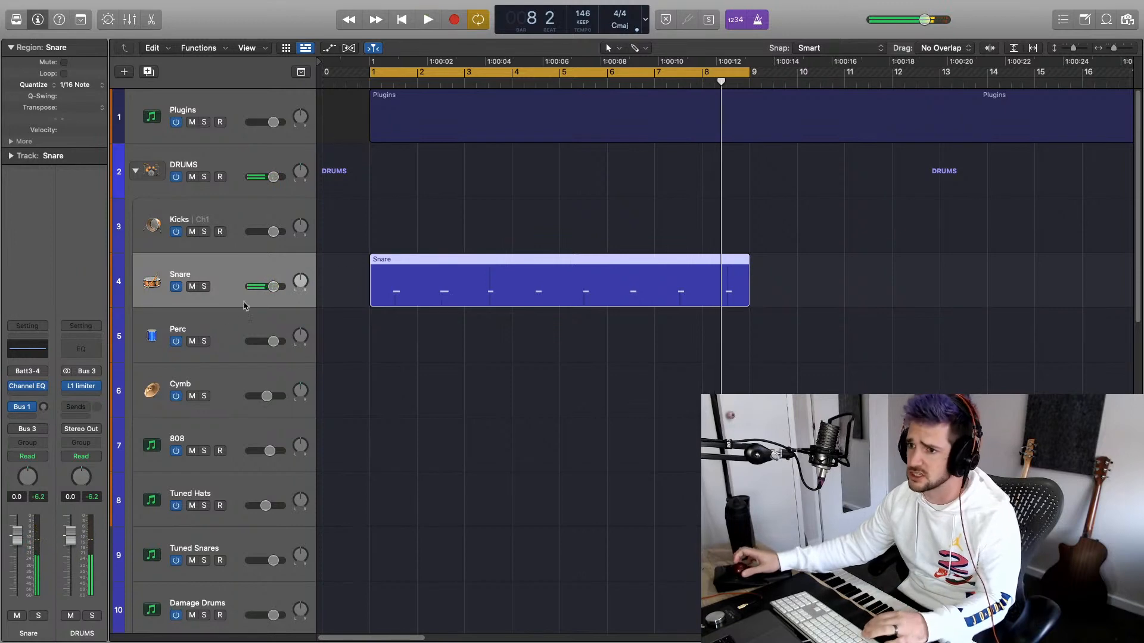
Open the Kicks track's Battery 4 instrument and search its sample library for HH
click(200, 381)
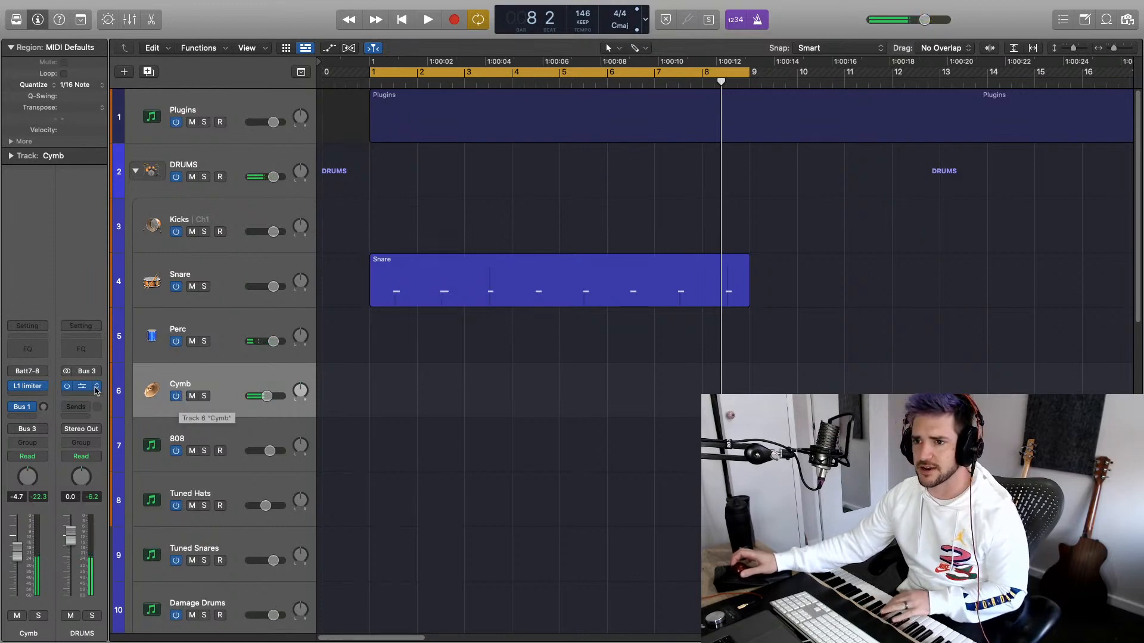
click(201, 216)
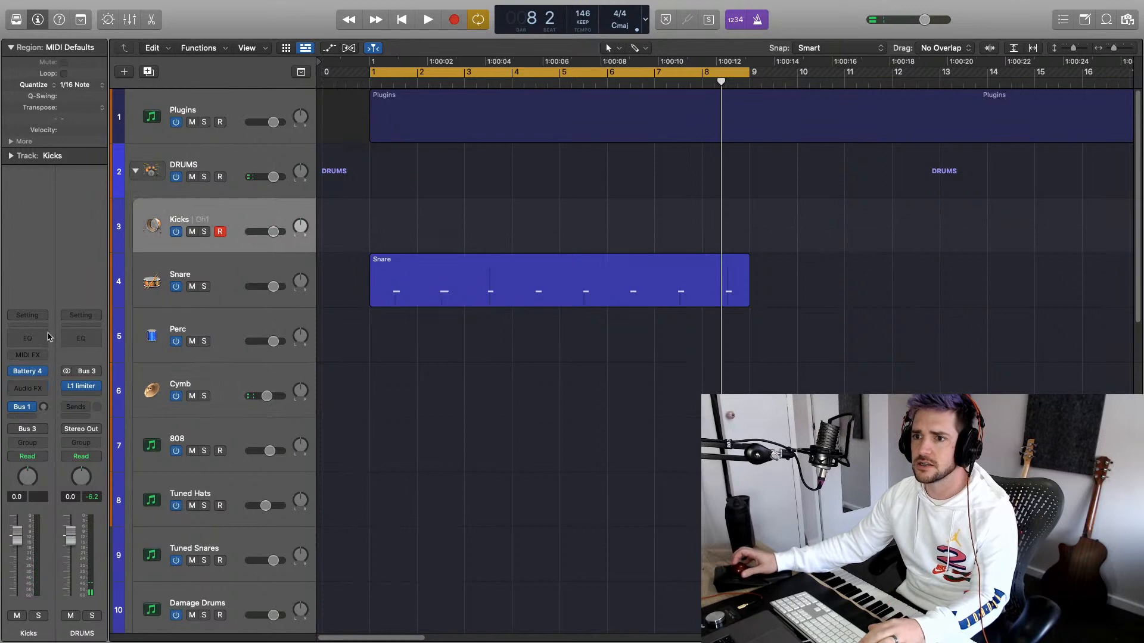
click(33, 373)
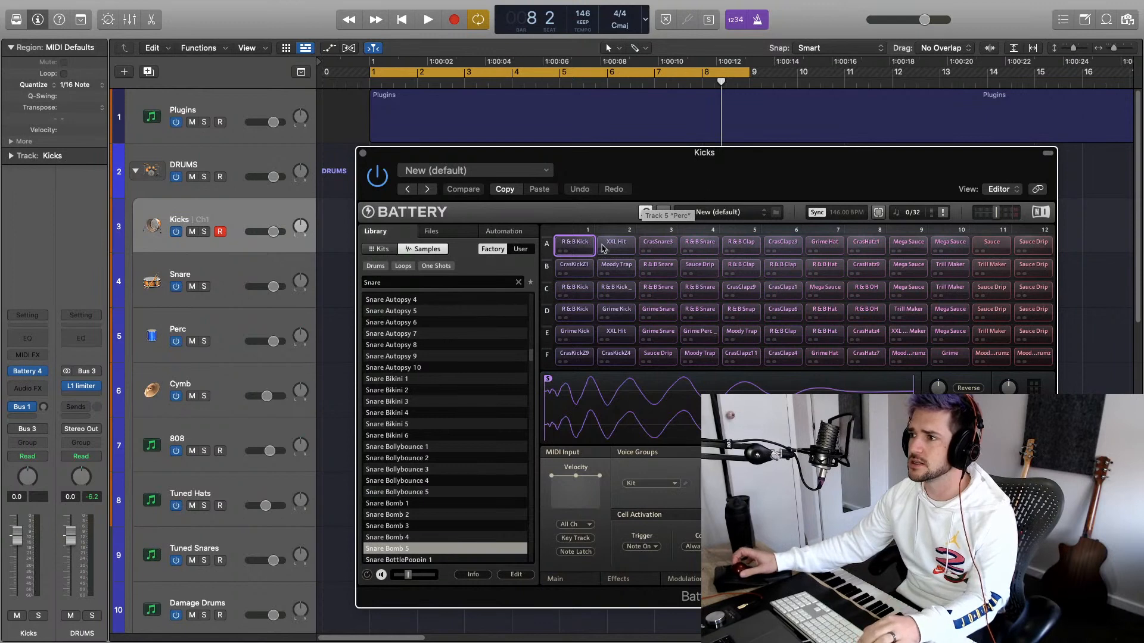
double_click(364, 285)
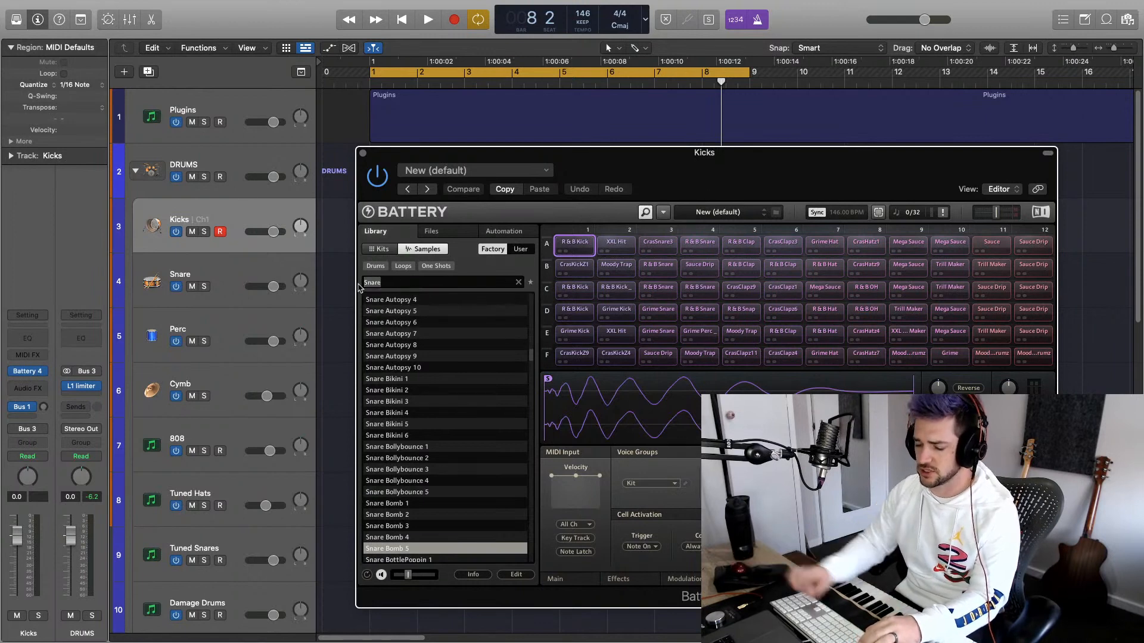
text(HH)
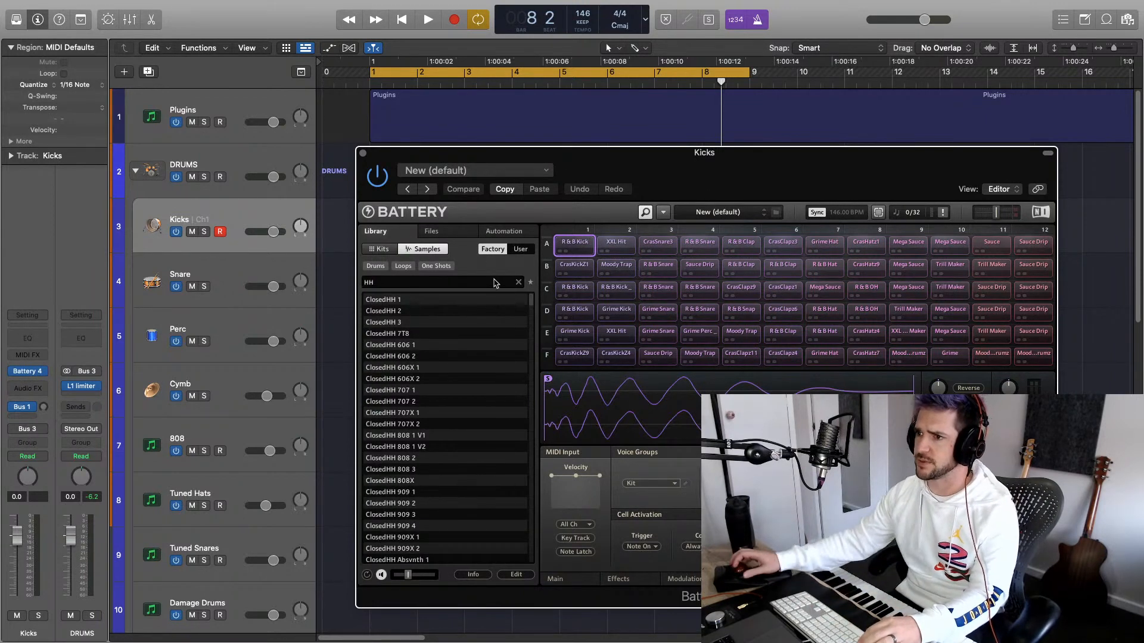
Select the Cymb track as the target for the hi-hats, leaving its empty plug-in slot unfilled
click(196, 317)
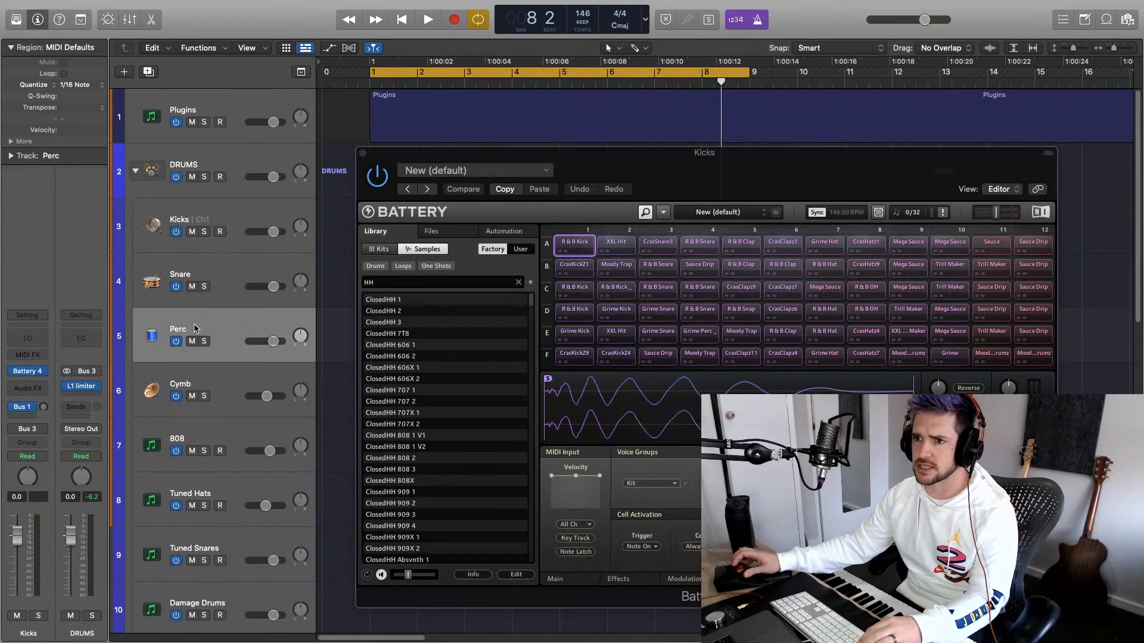
click(199, 387)
click(31, 397)
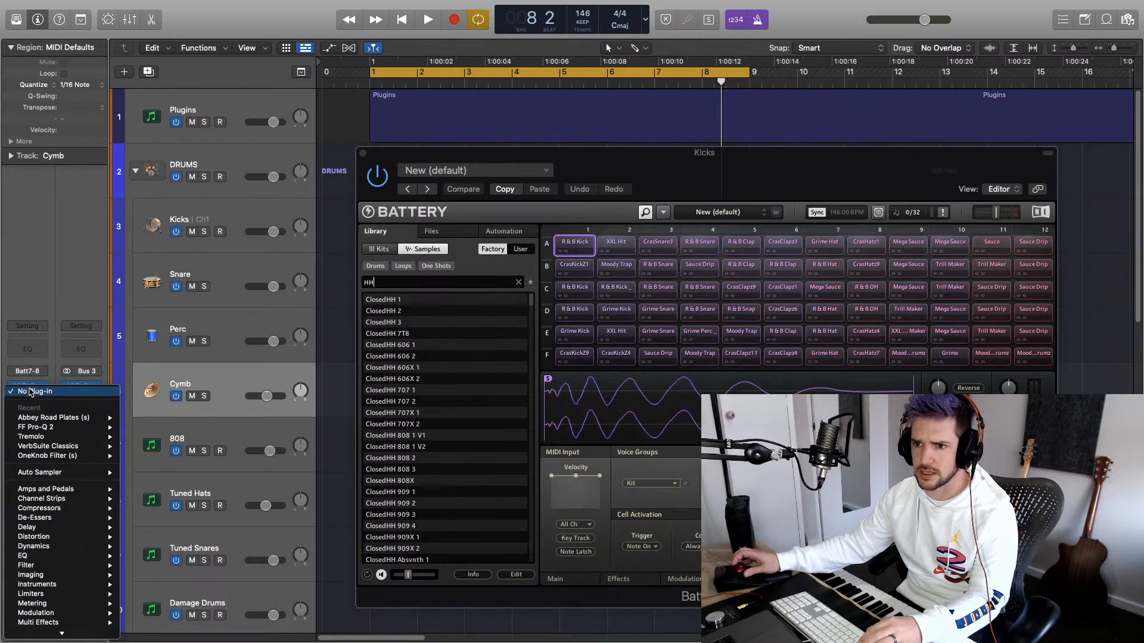
click(28, 377)
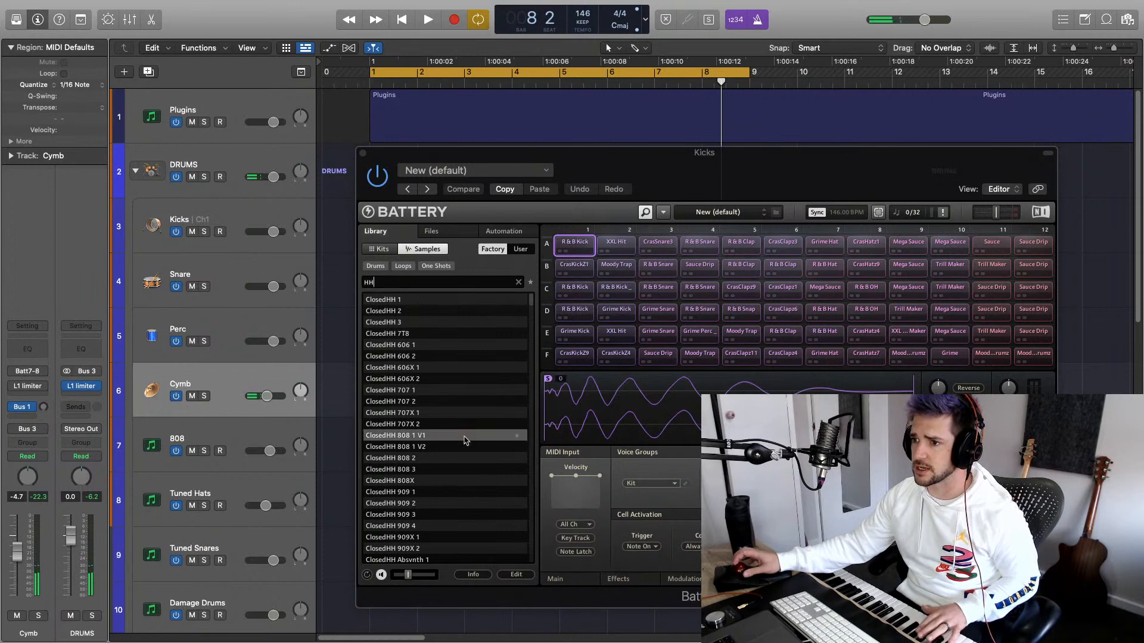
Audition closed hi-hat samples in the search list, from ClosedHH Dragon 2 V4 through the ClosedHH DrDriller sounds
scroll(465, 441, down, 5)
scroll(465, 441, down, 15)
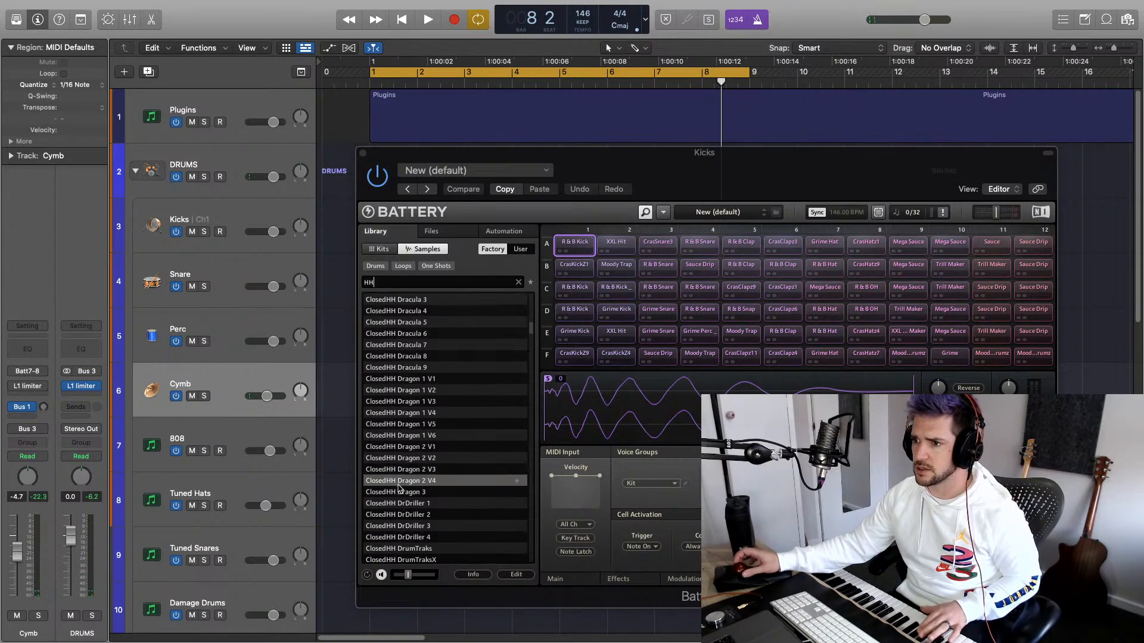
click(409, 483)
key(Down)
key(Down)
key(Down)
key(Down)
key(Down)
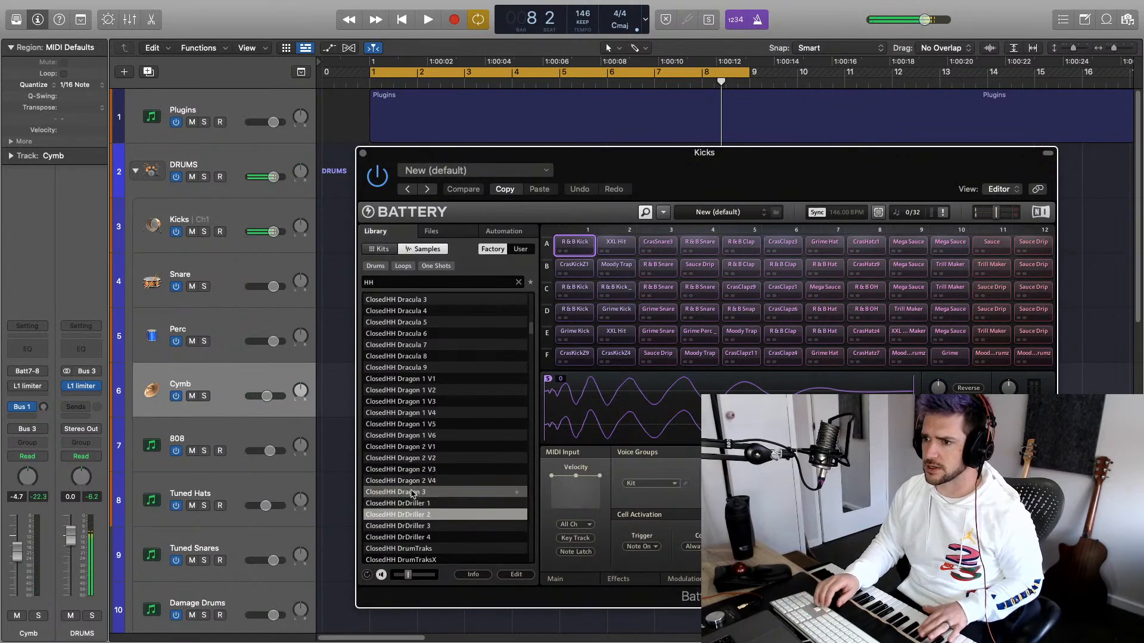
key(Up)
key(Up)
key(Down)
key(Down)
key(Down)
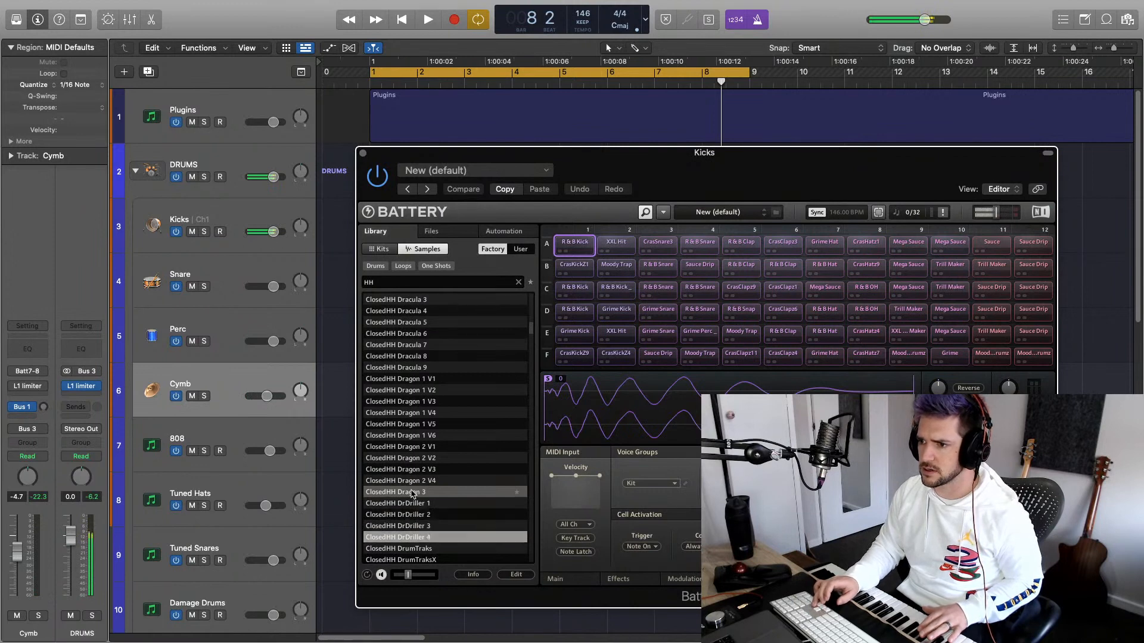
key(Up)
key(Down)
key(Up)
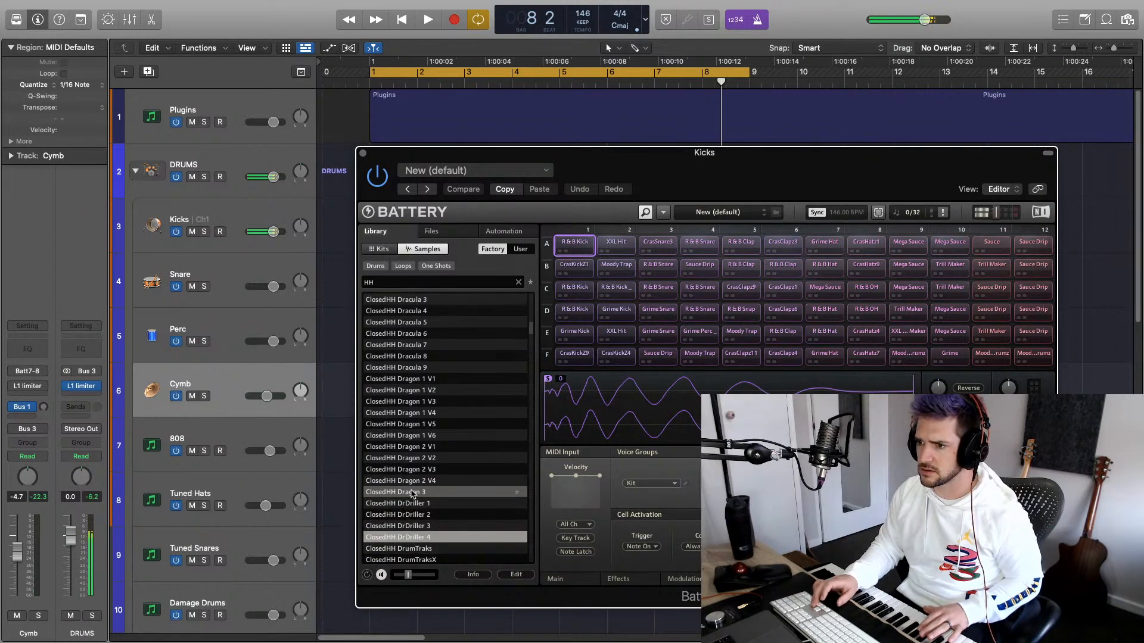
Load ClosedHH DrDriller 4 into cells A1 and A8, and move the A8 copy to cell A7
double_click(402, 540)
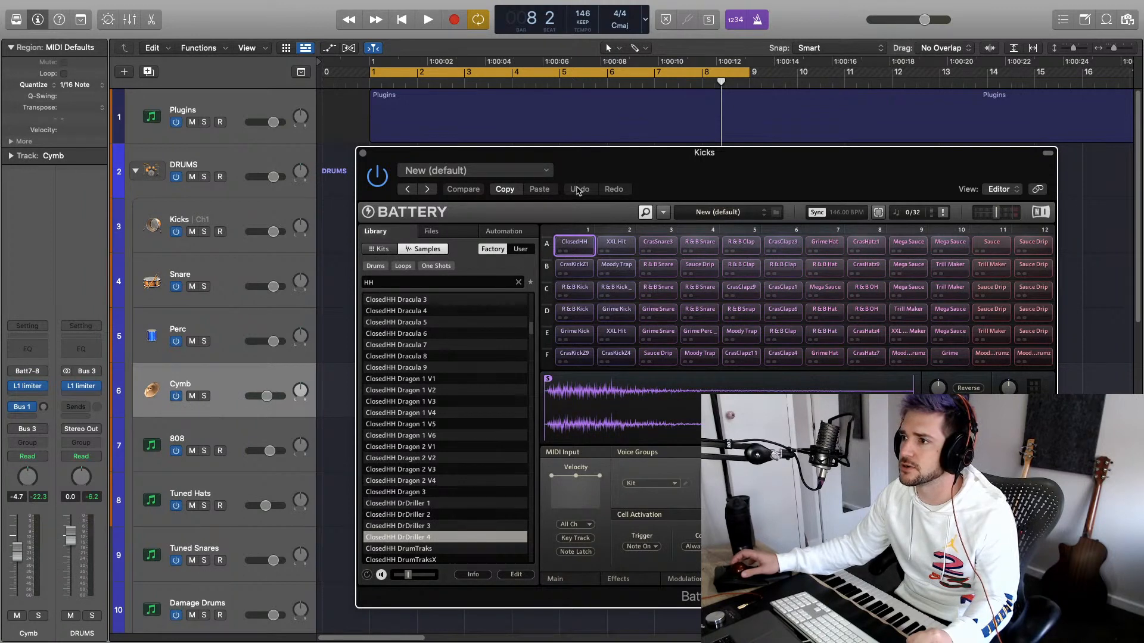
drag(591, 172, 546, 180)
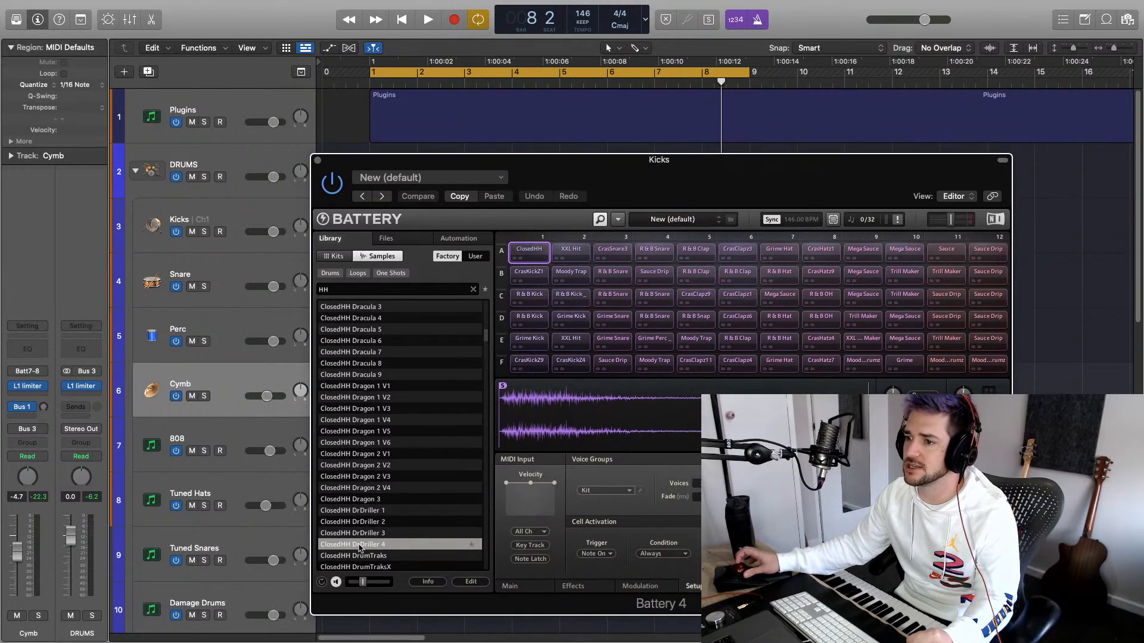
drag(359, 547, 823, 257)
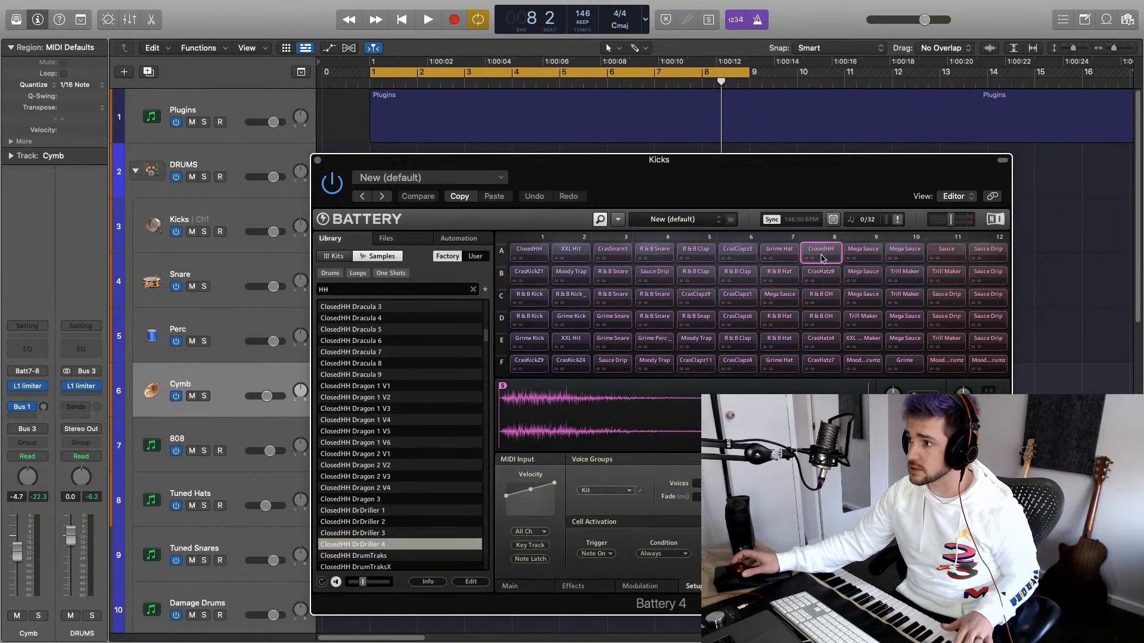
drag(822, 257, 792, 257)
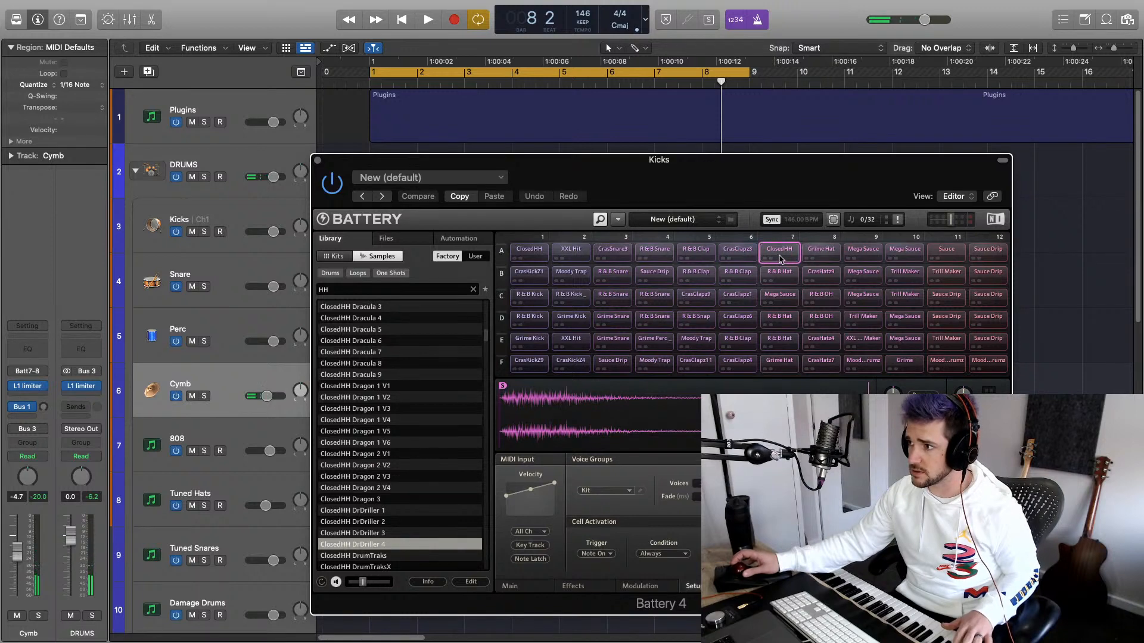
click(781, 259)
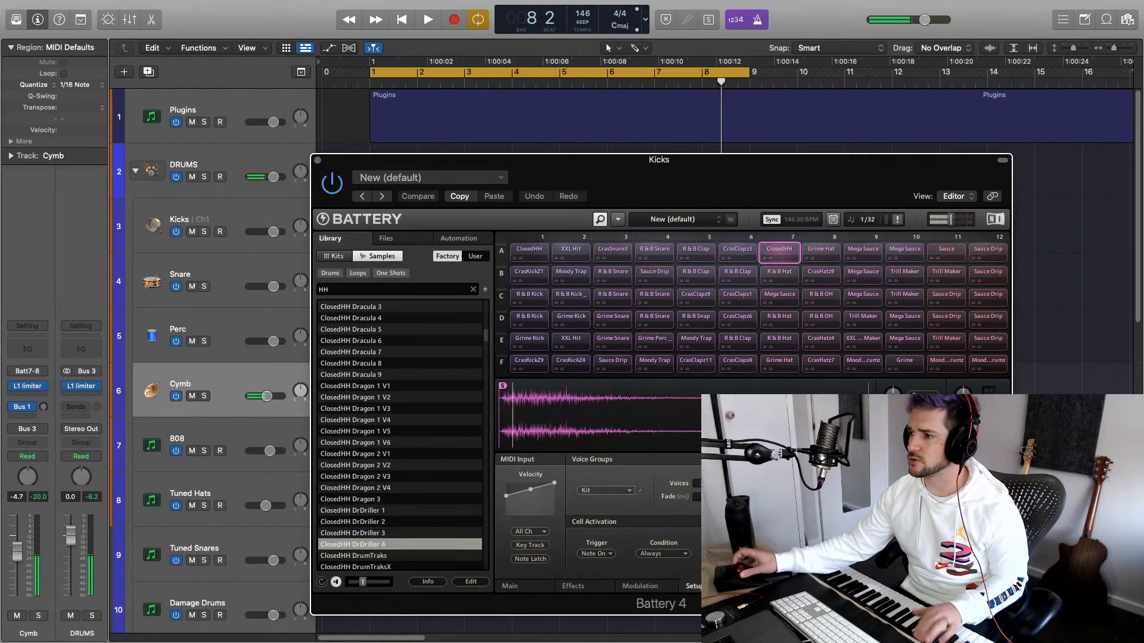
Enable the volume envelope on the cell A7 hi-hat, adjust its shape, and show the cell's effects settings
click(510, 587)
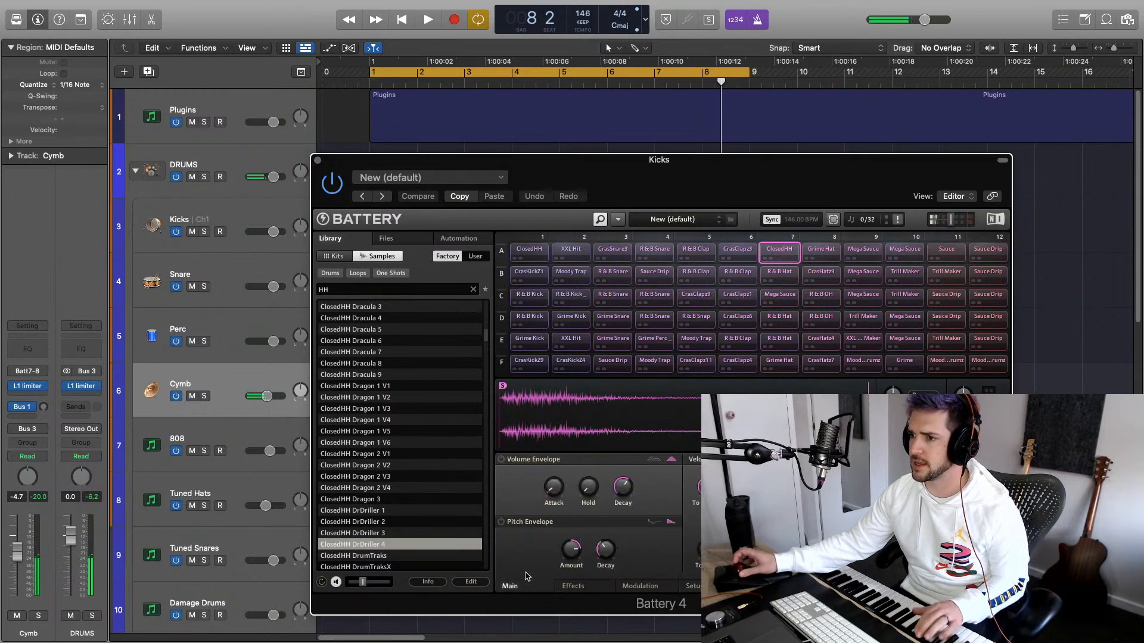
click(501, 460)
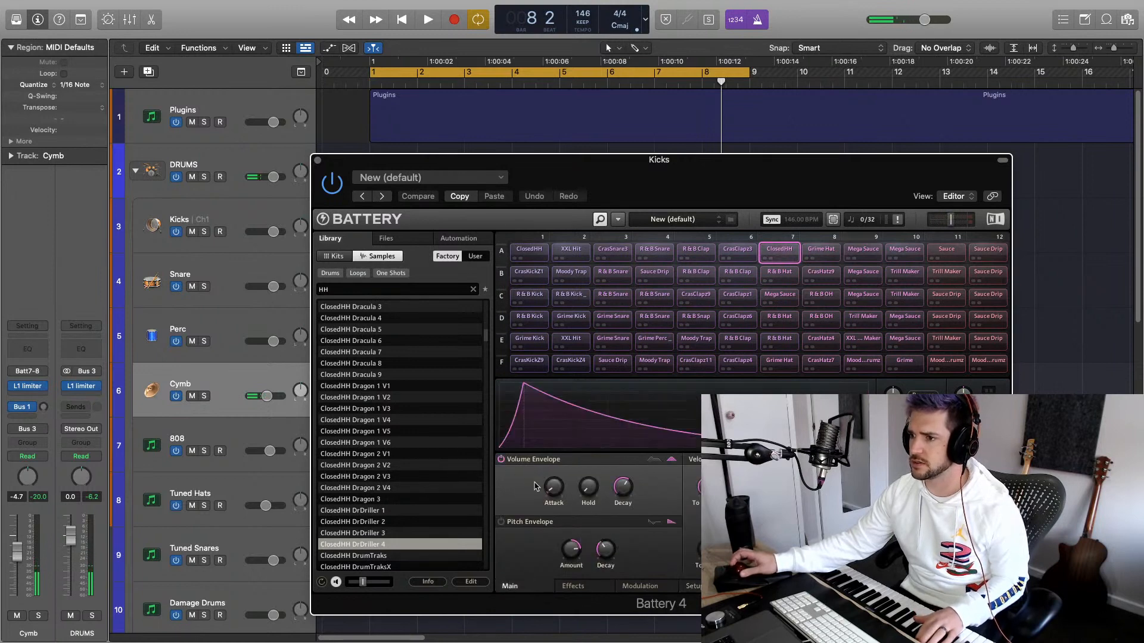
drag(554, 486, 622, 511)
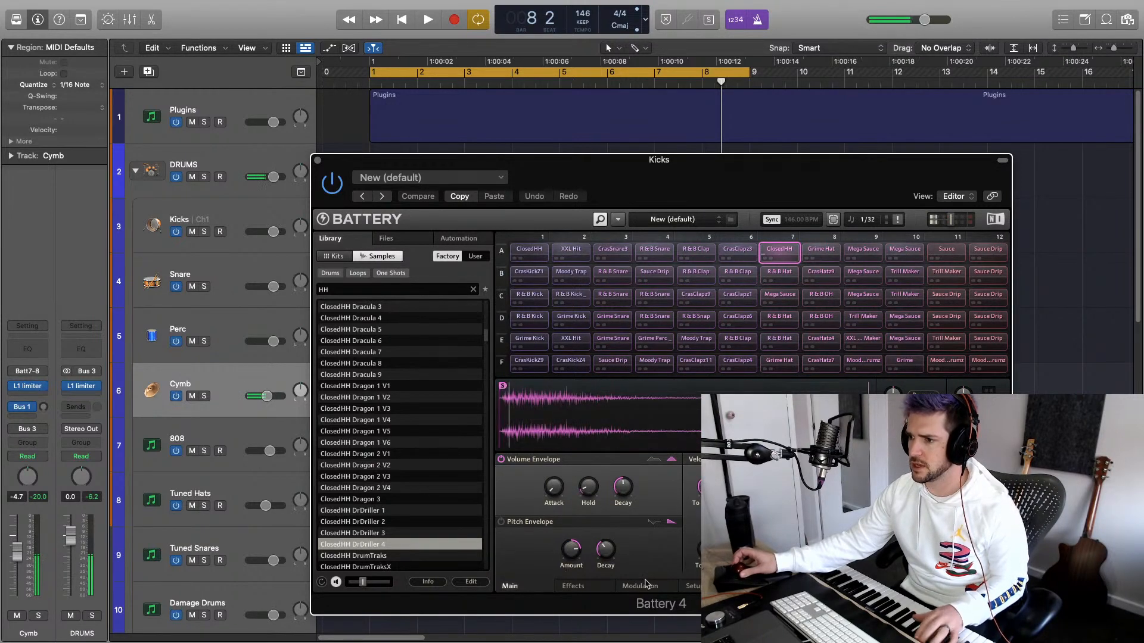
click(573, 587)
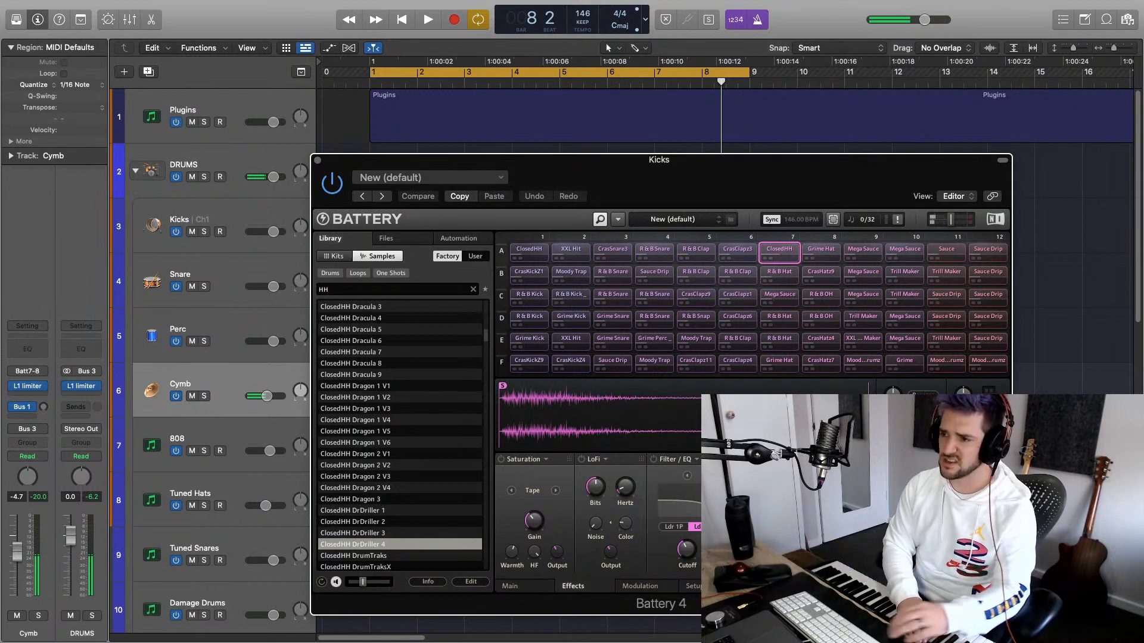
Rehearse the closed hi-hat over the loop, record it on the Cymb track across bars 1 to 8, and close Battery 4
key(space)
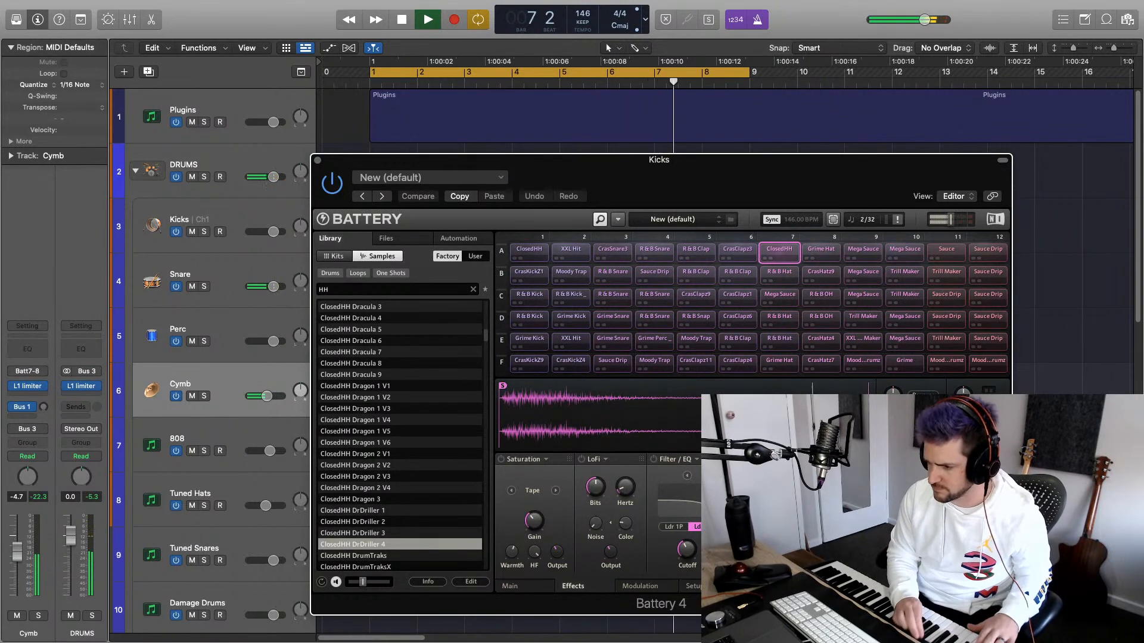
key(space)
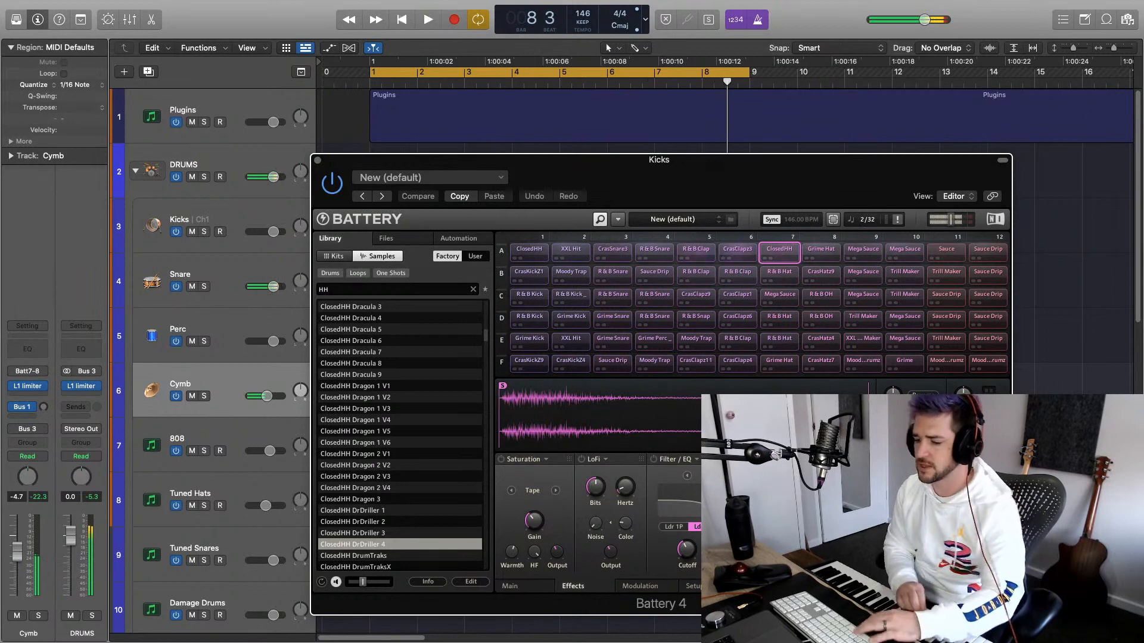
key(r)
key(f)
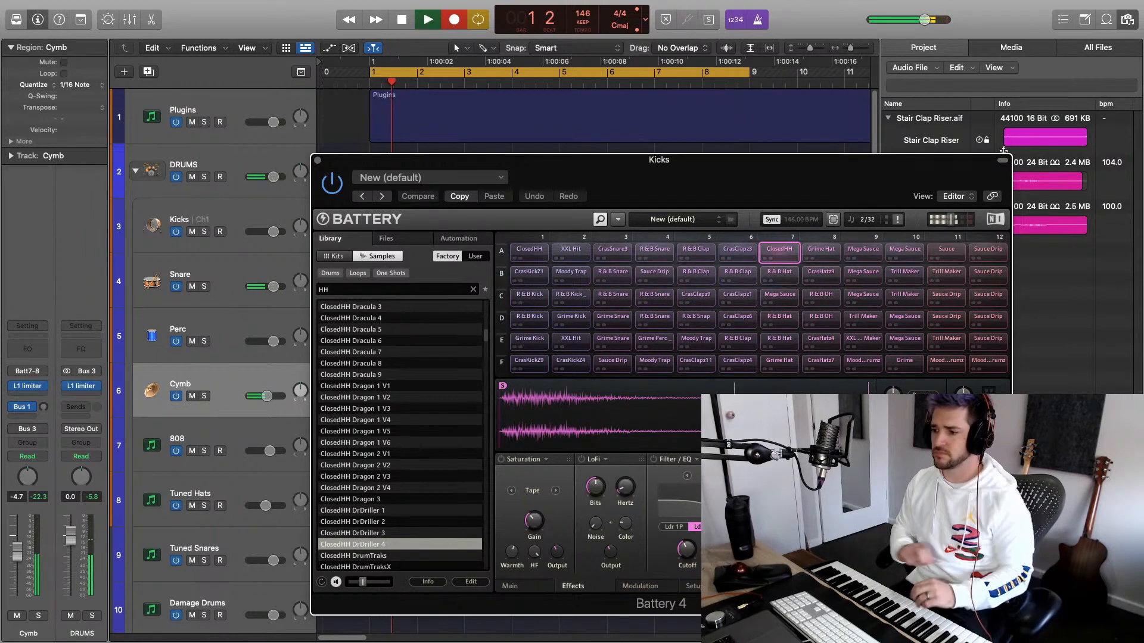
key(space)
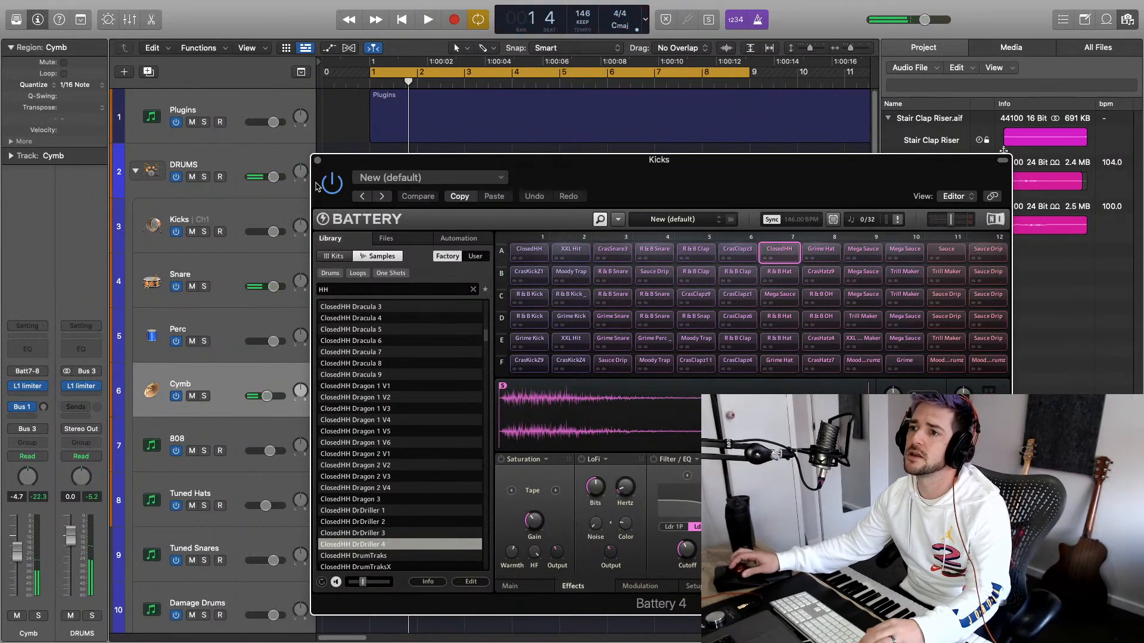
click(317, 161)
Play back the eight-bar loop to check the recorded hi-hats against the snare and synths, and hide the project browser
key(space)
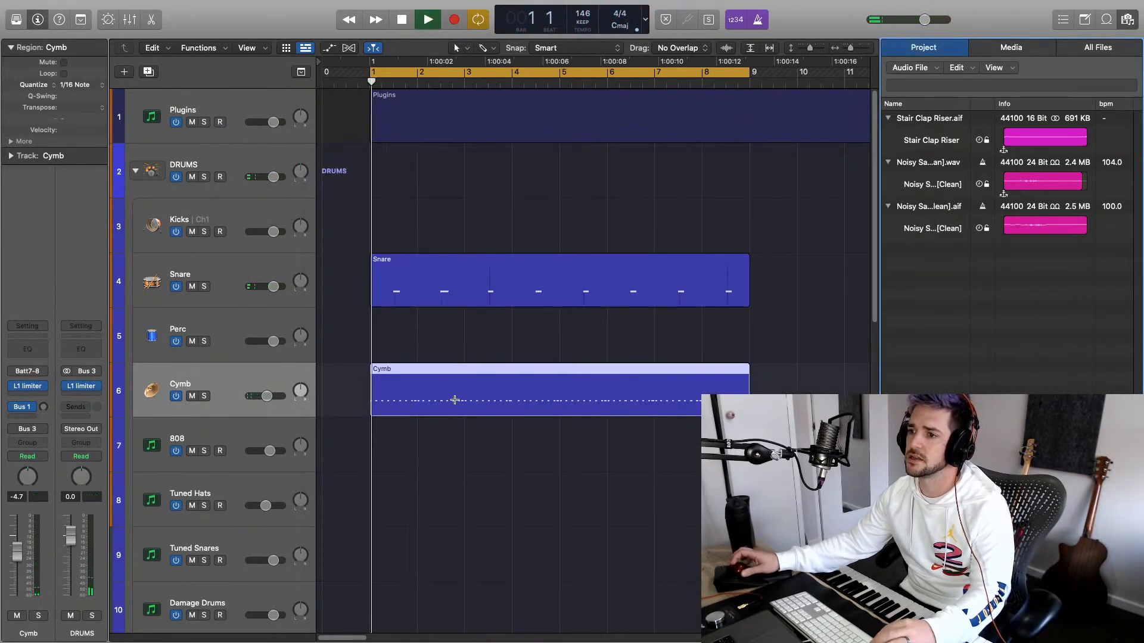
key(space)
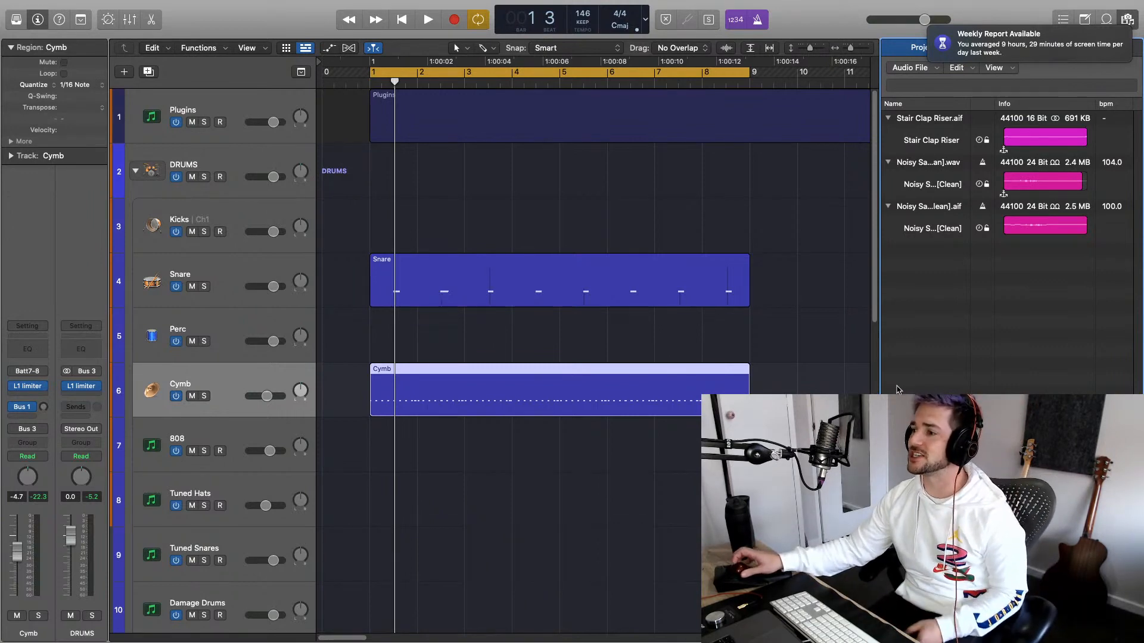
scroll(870, 381, down, 10)
key(f)
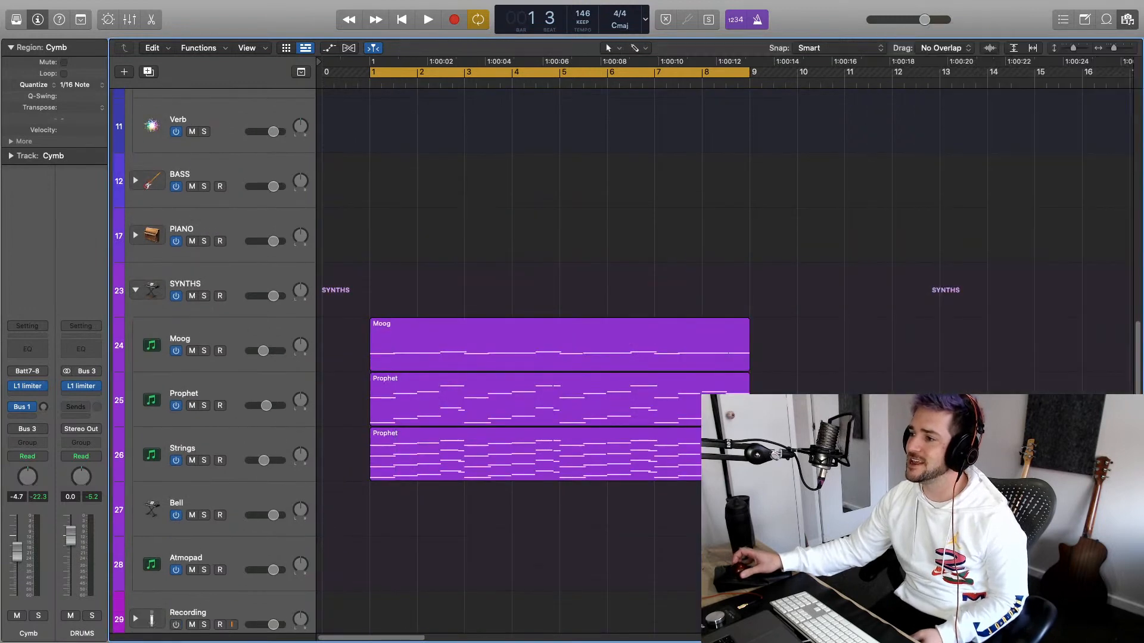
scroll(931, 379, up, 10)
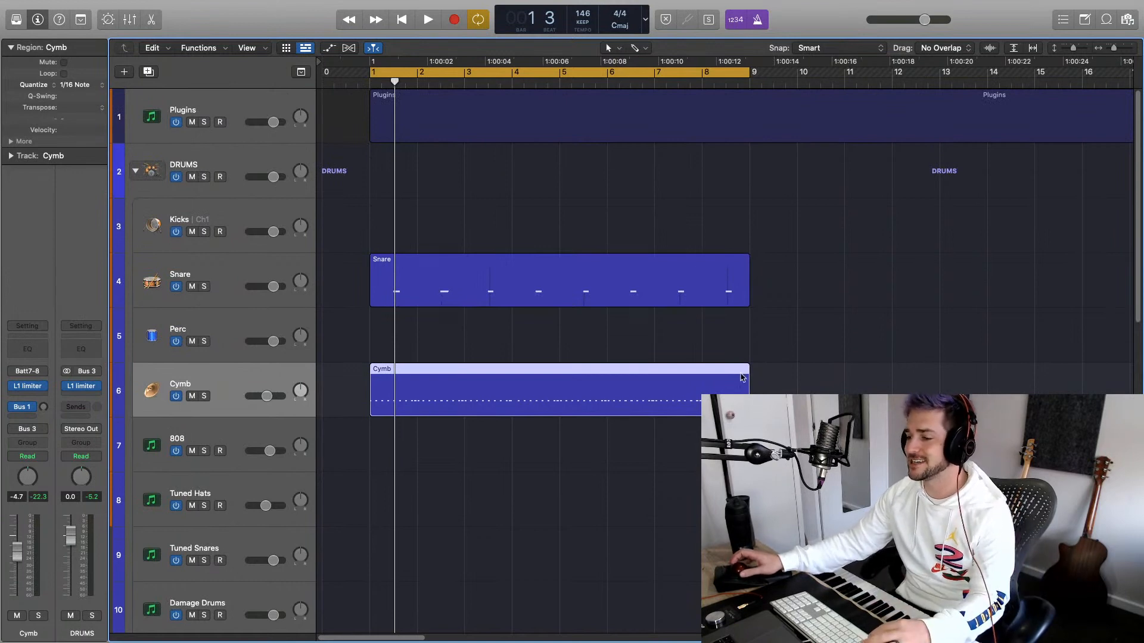
key(space)
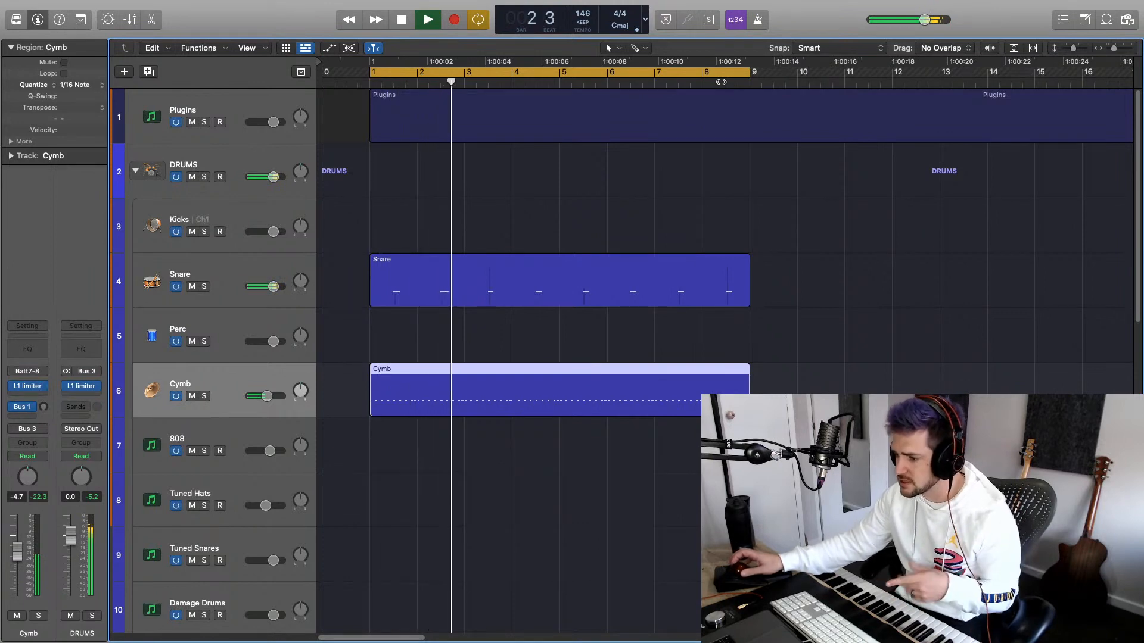
key(space)
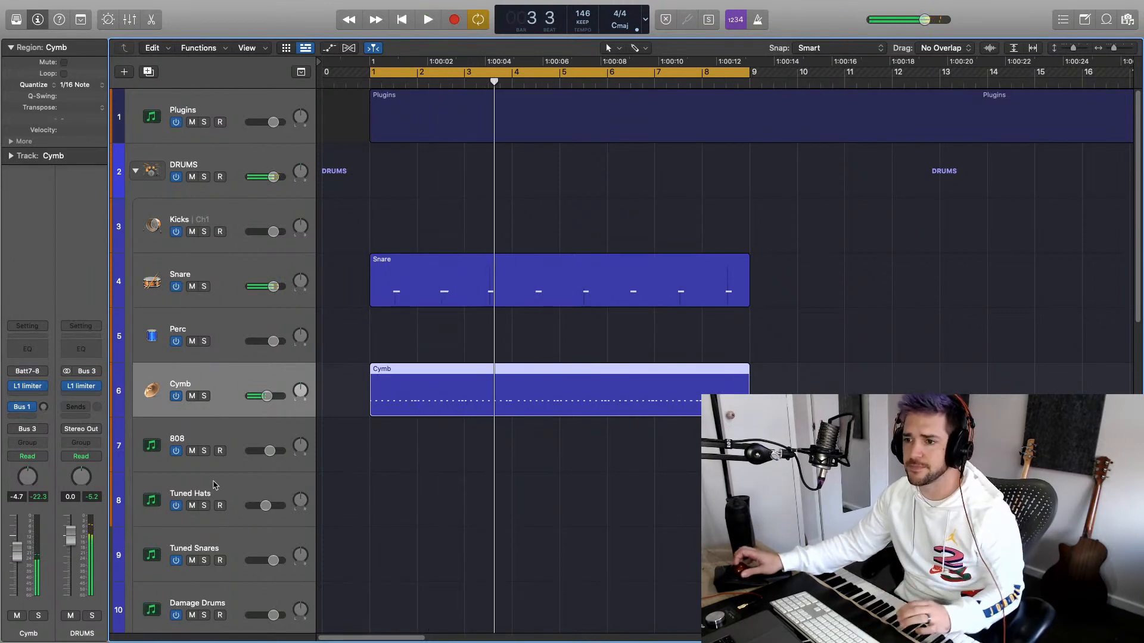
Open the Tuned Hats track's Battery 4 with the Tuned Trap Hats kit and audition the ClosedHH cells C1 and D1
click(217, 486)
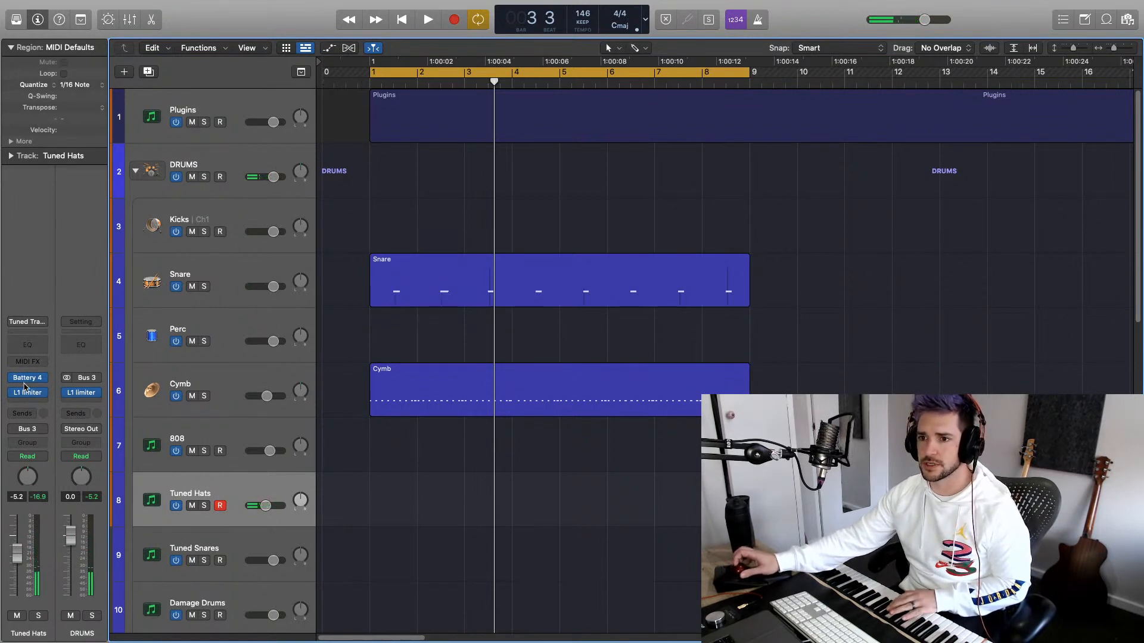
click(27, 379)
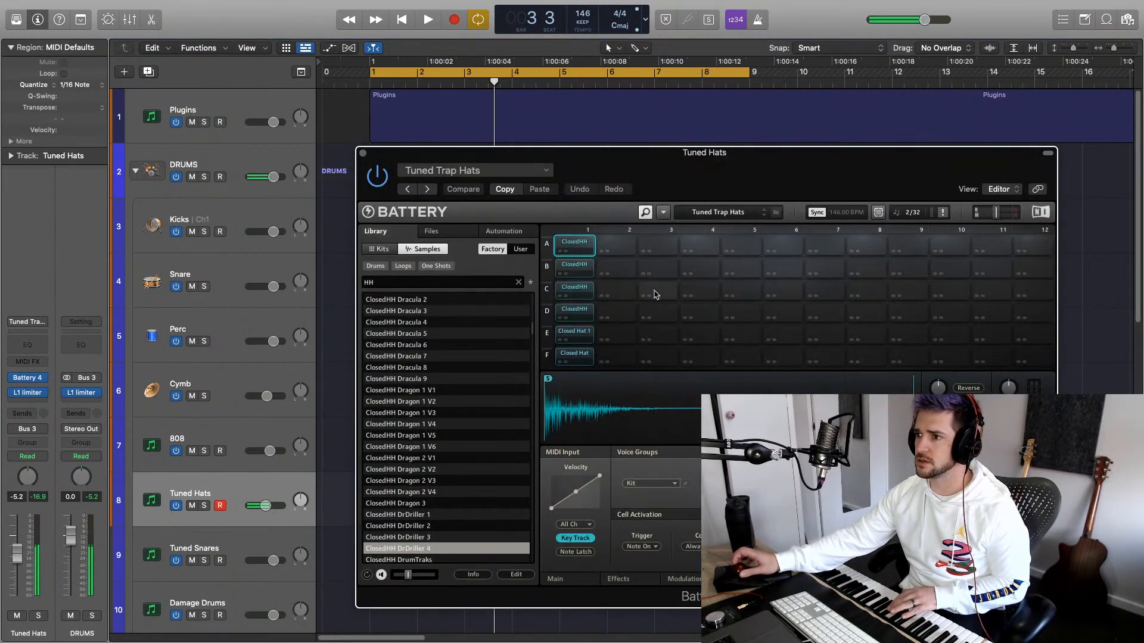
click(576, 290)
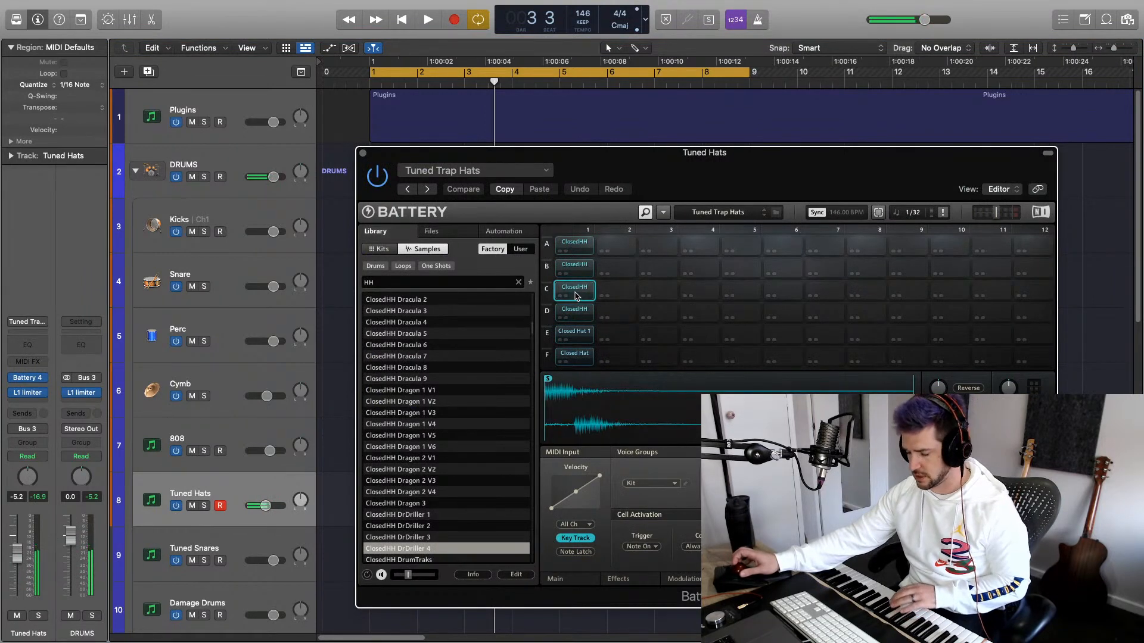
click(587, 293)
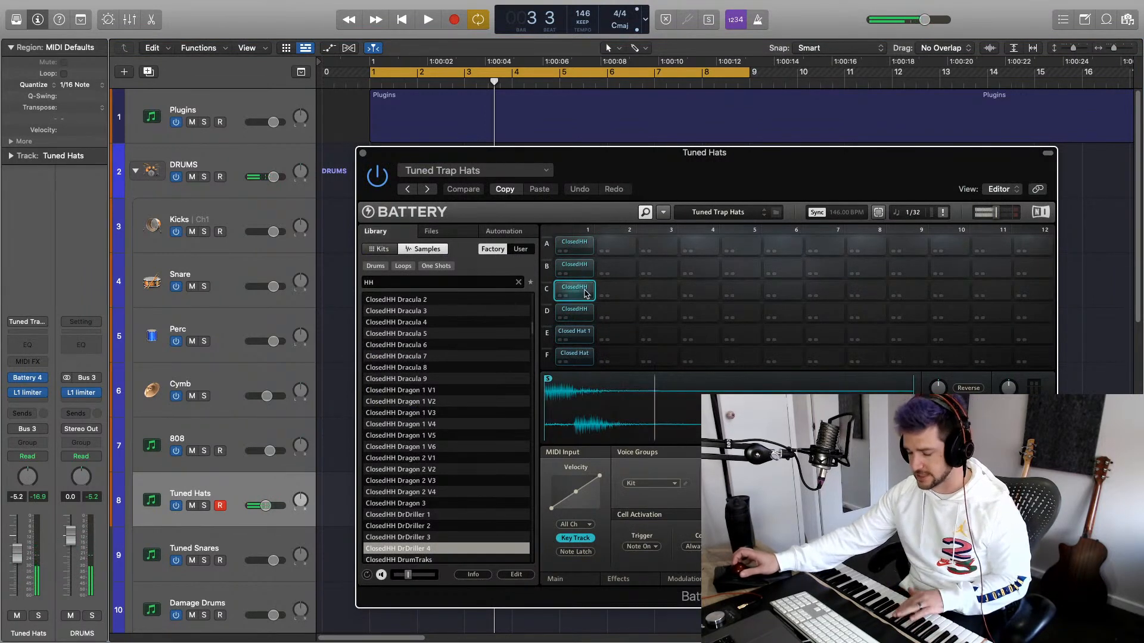
click(587, 294)
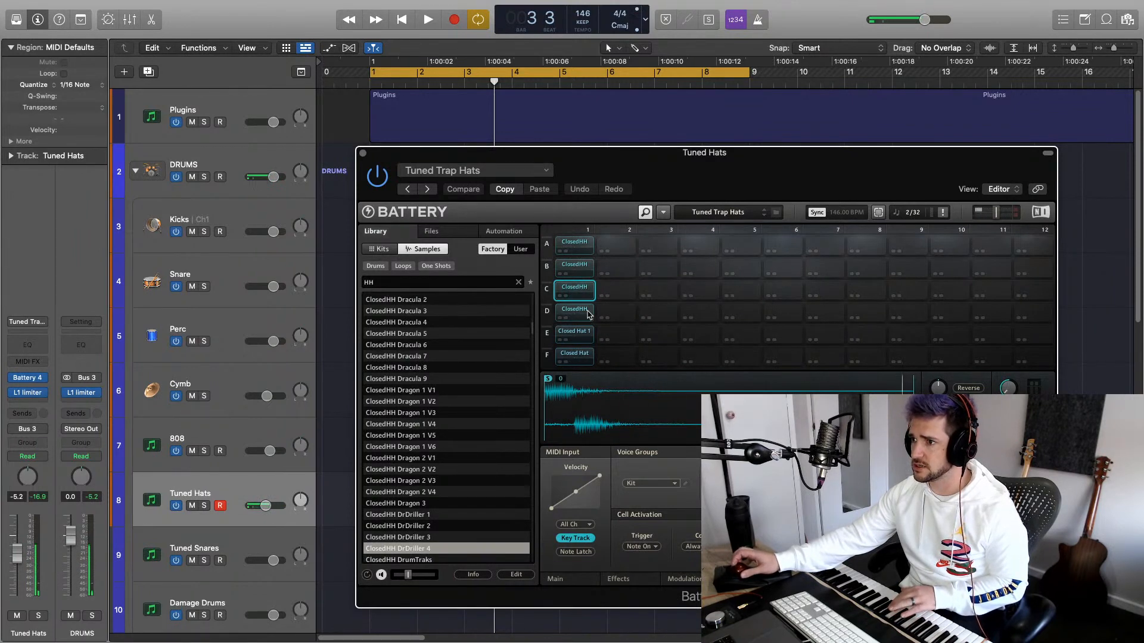
click(586, 314)
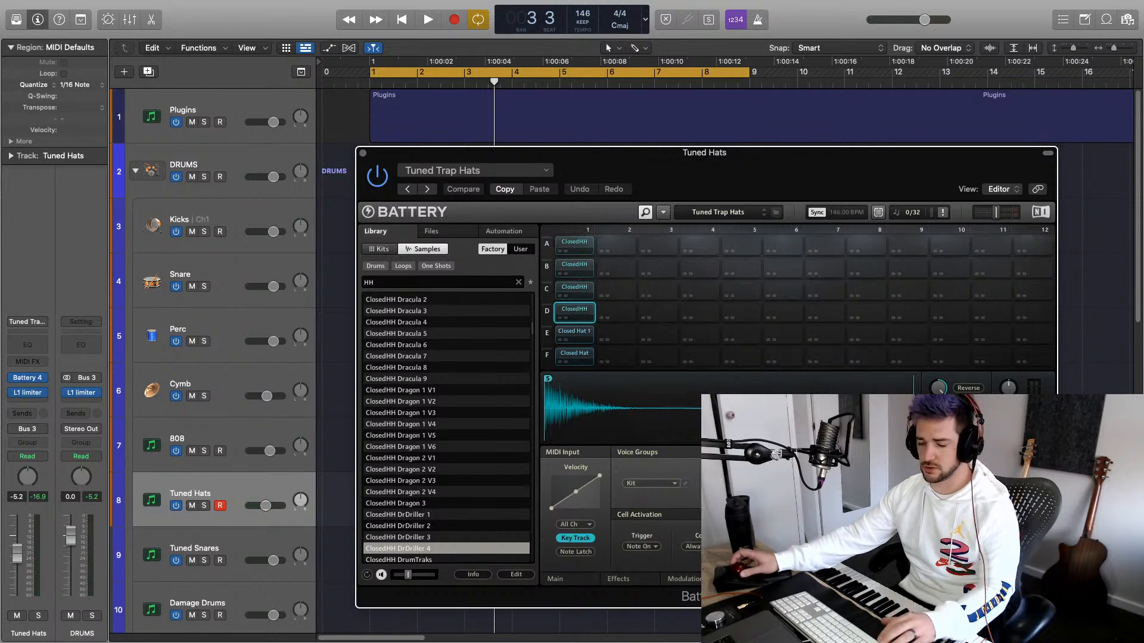
Compare the Cymb track's hi-hat with the tuned hats, and return to the Tuned Hats track
key(Up)
key(Up)
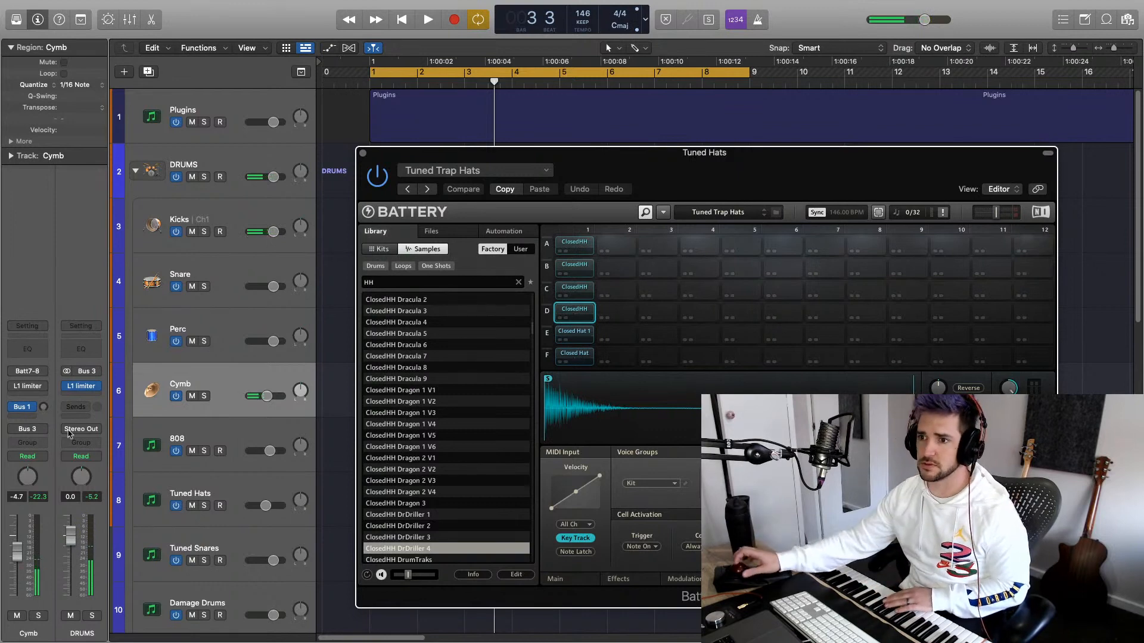
click(184, 495)
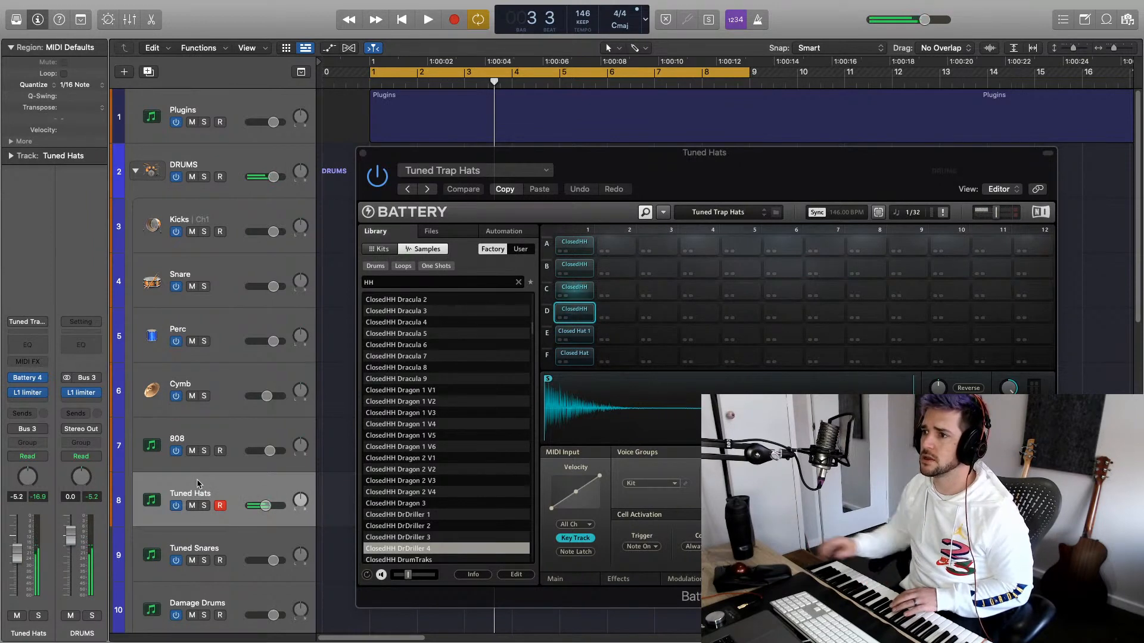
click(879, 501)
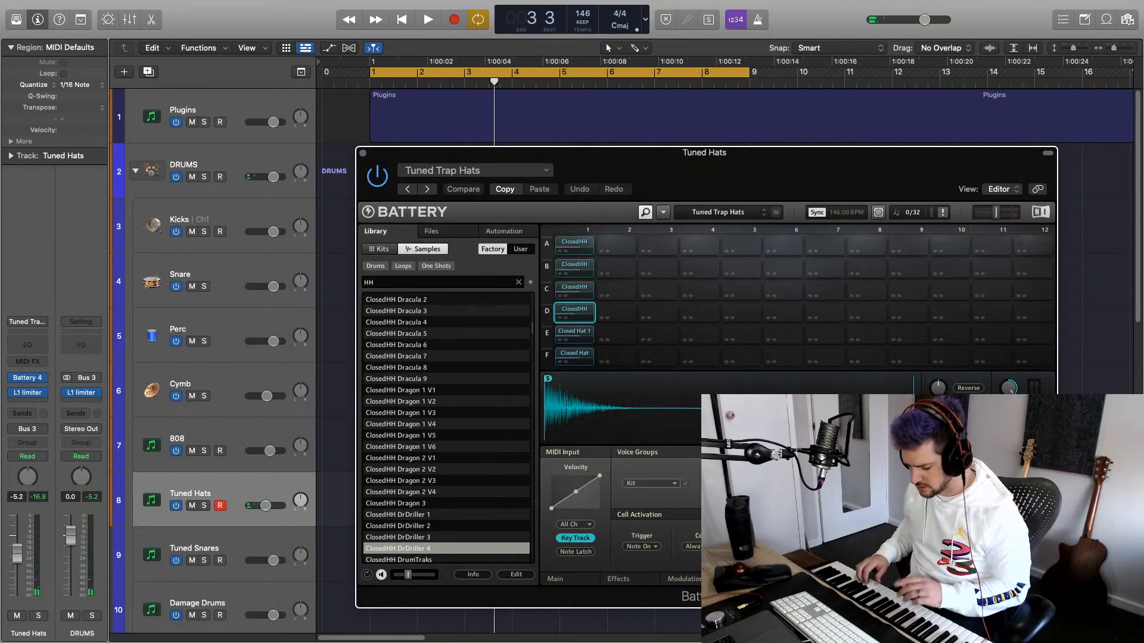
Turn on Note Repeat for the Tuned Hats track and set its rate to 1/32 Triplet
mouse_move(261, 5)
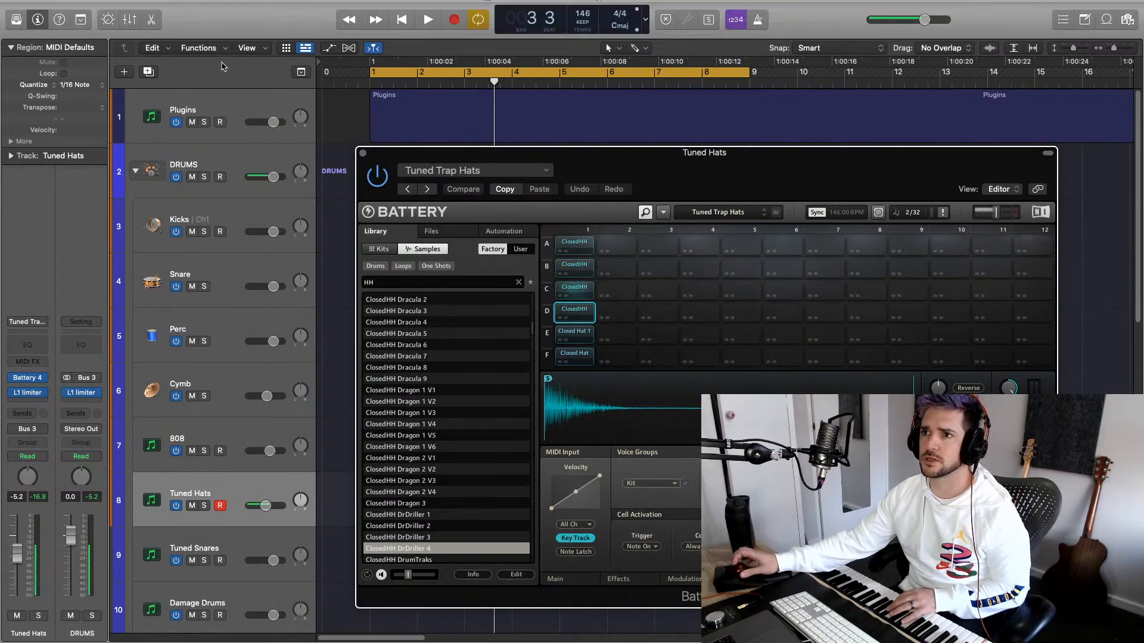
click(80, 20)
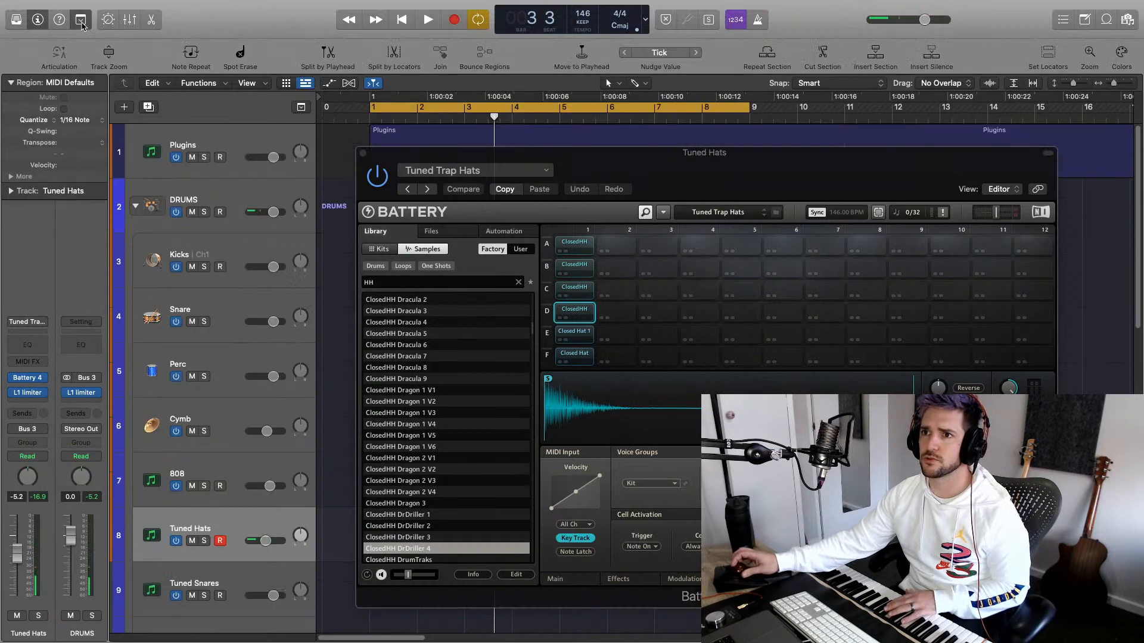
click(189, 53)
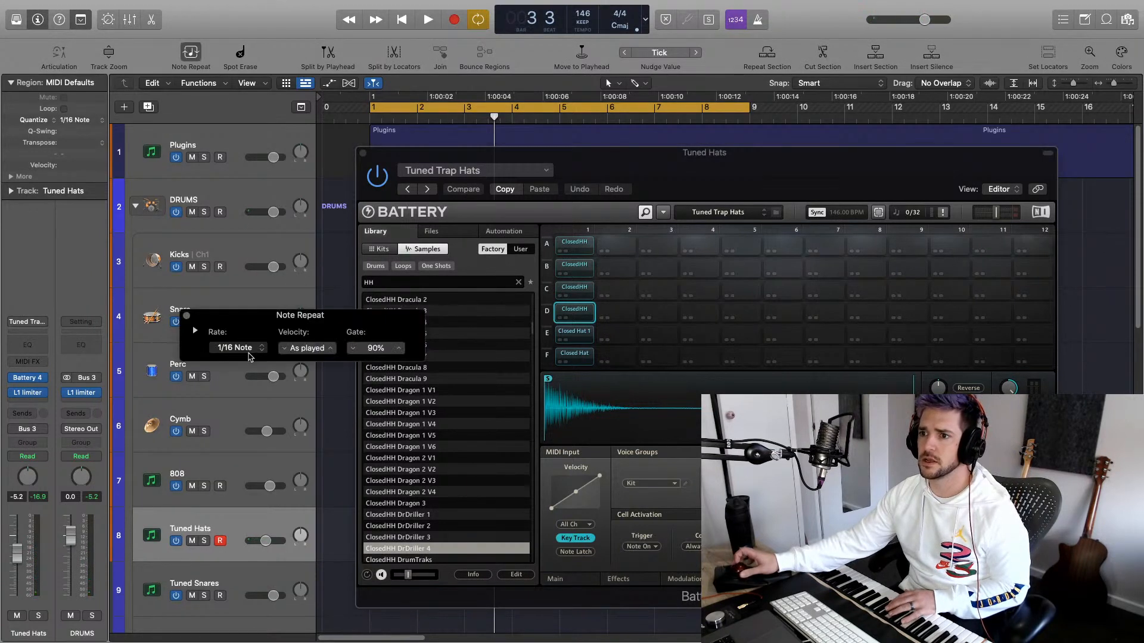
click(249, 350)
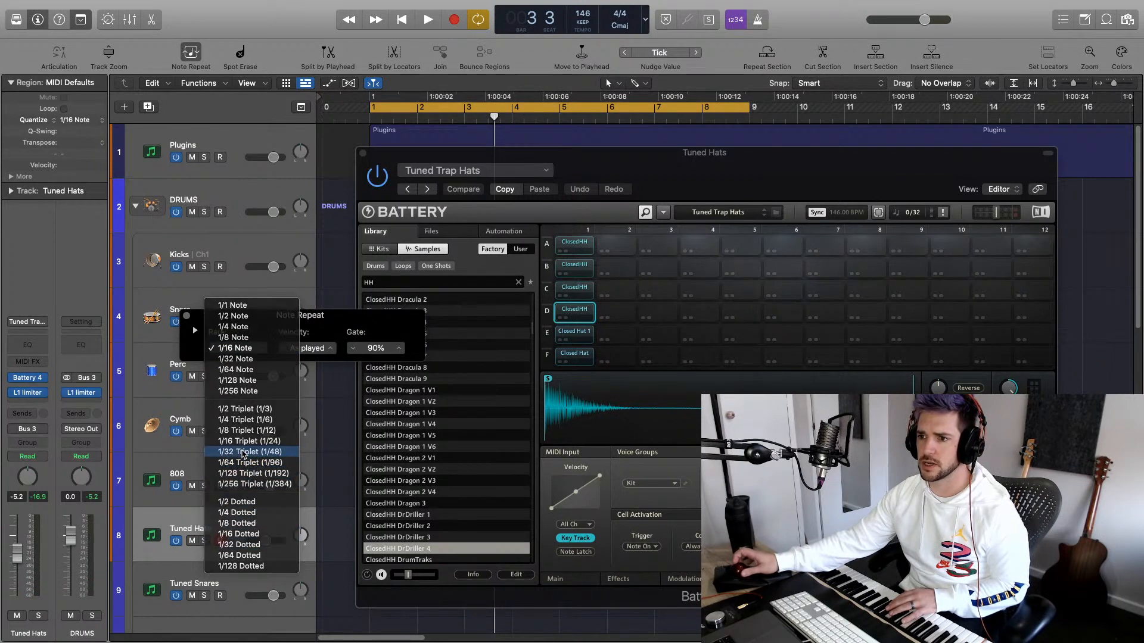
click(244, 453)
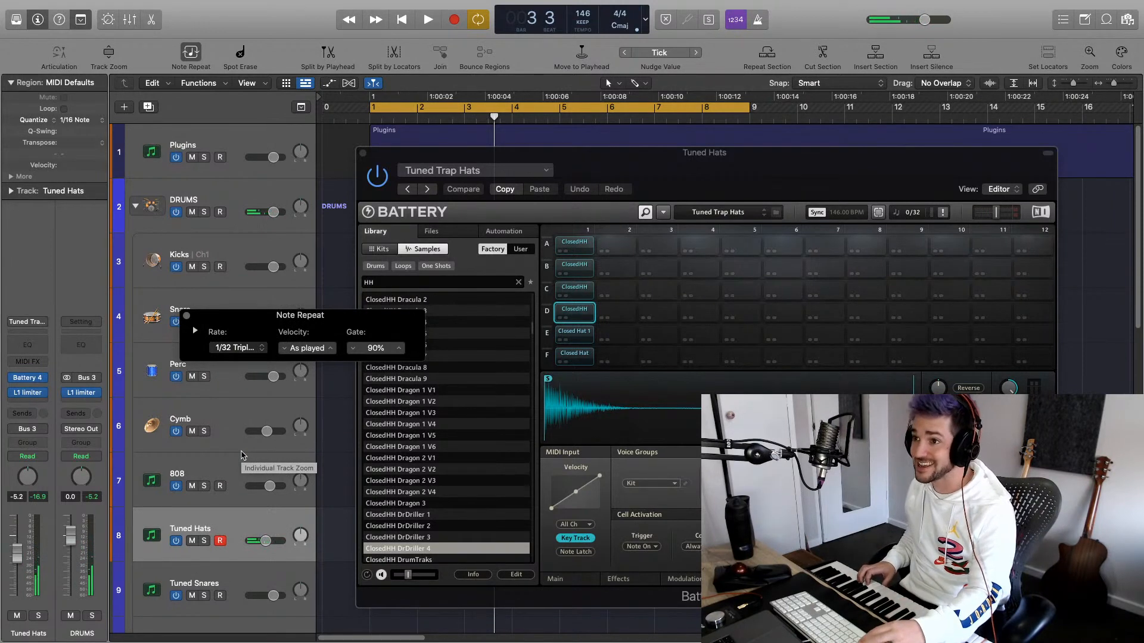
key(r)
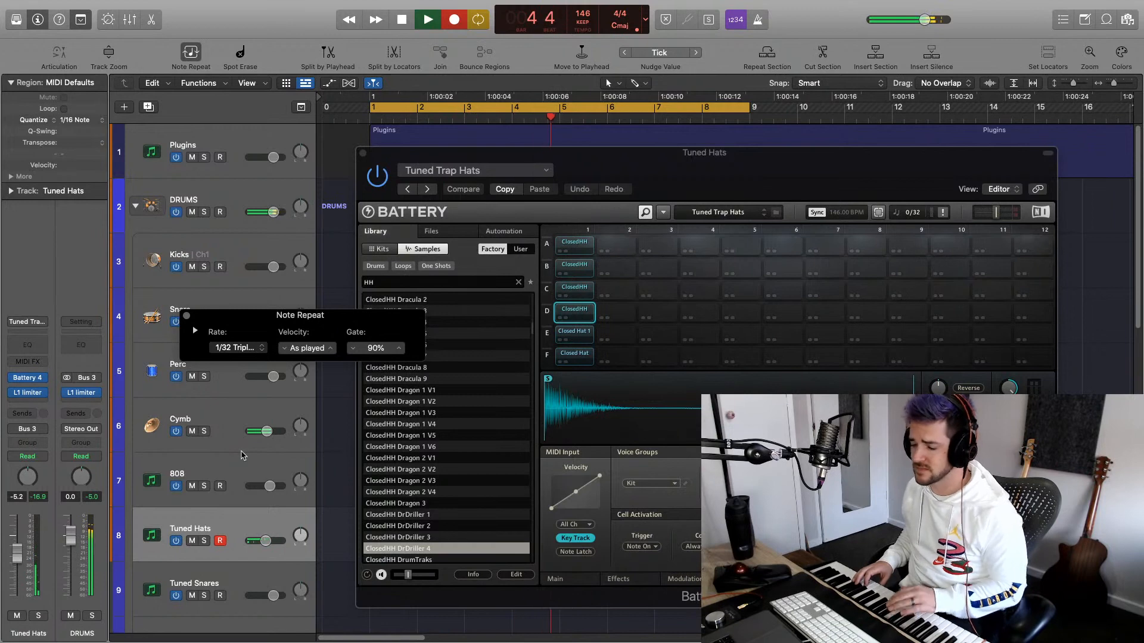
key(space)
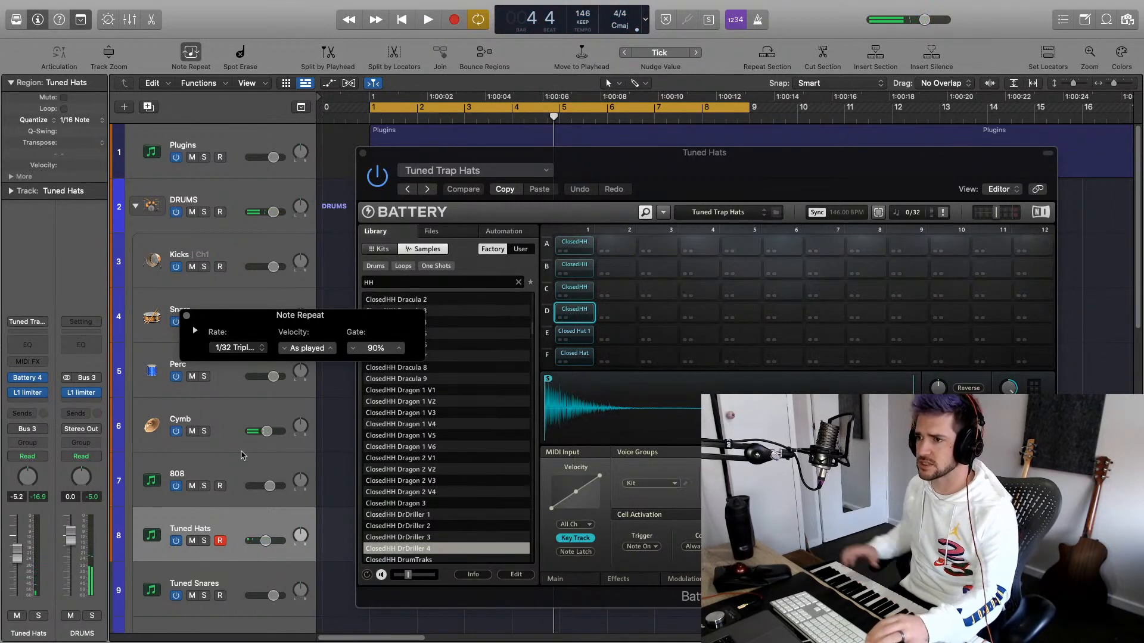
click(363, 153)
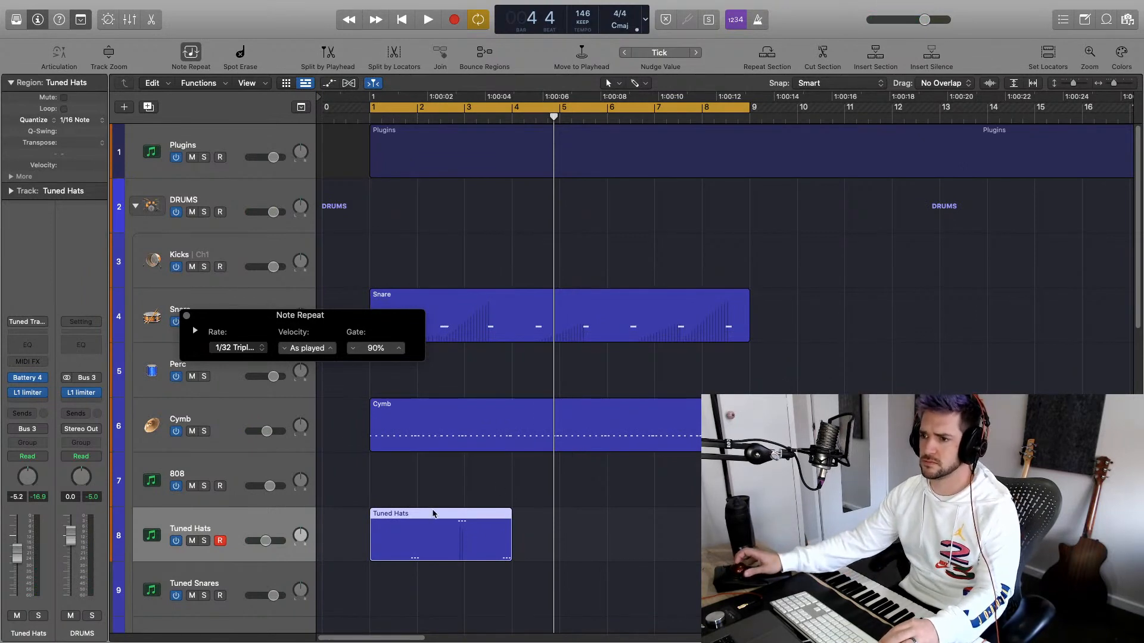
key(Delete)
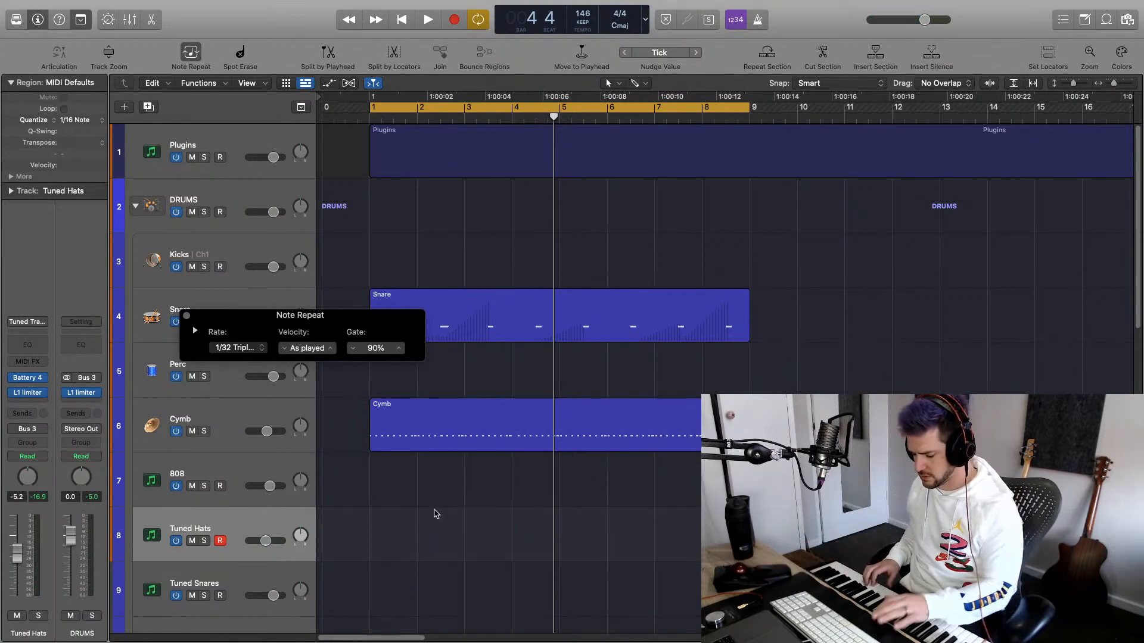
Rehearse the repeated hat rolls over the loop, and record them on the Tuned Hats track across bars 1 to 8
key(space)
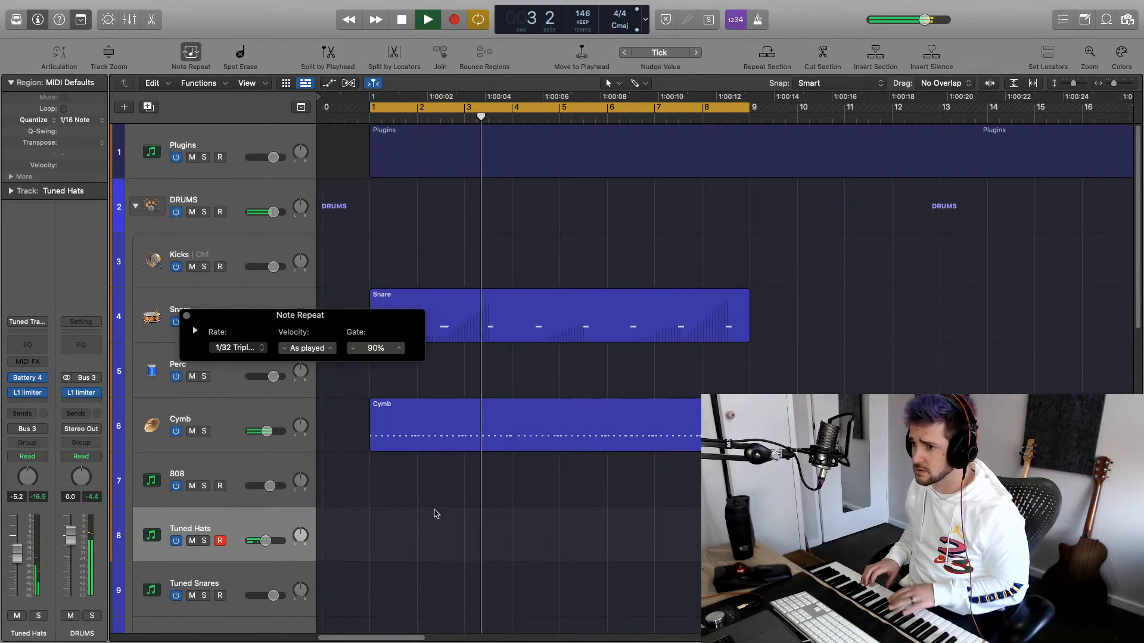
key(space)
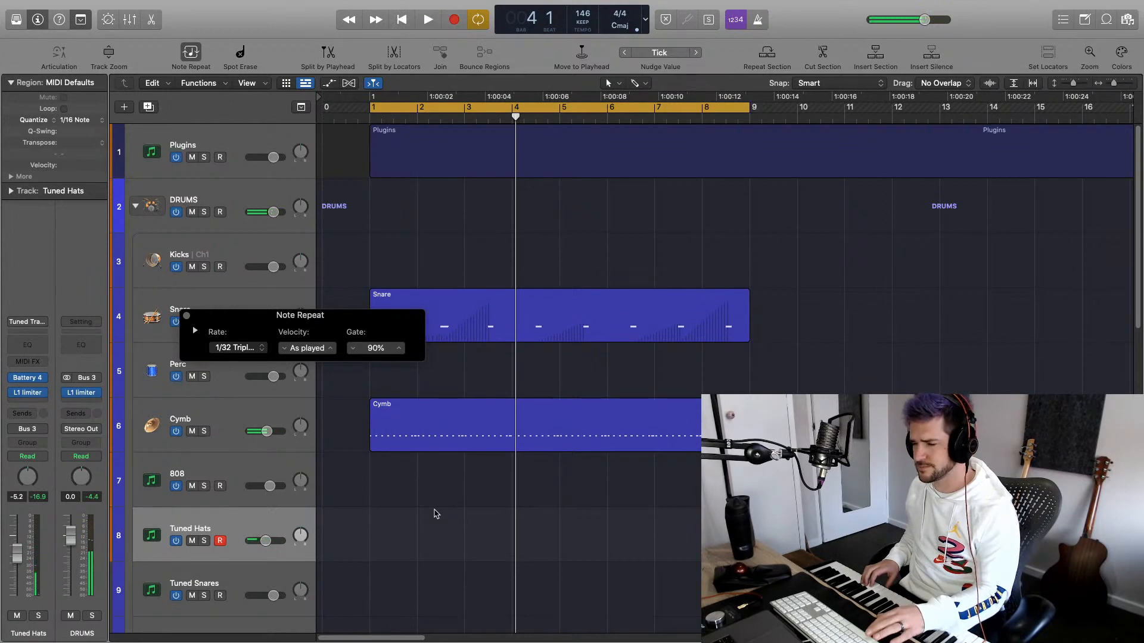
key(space)
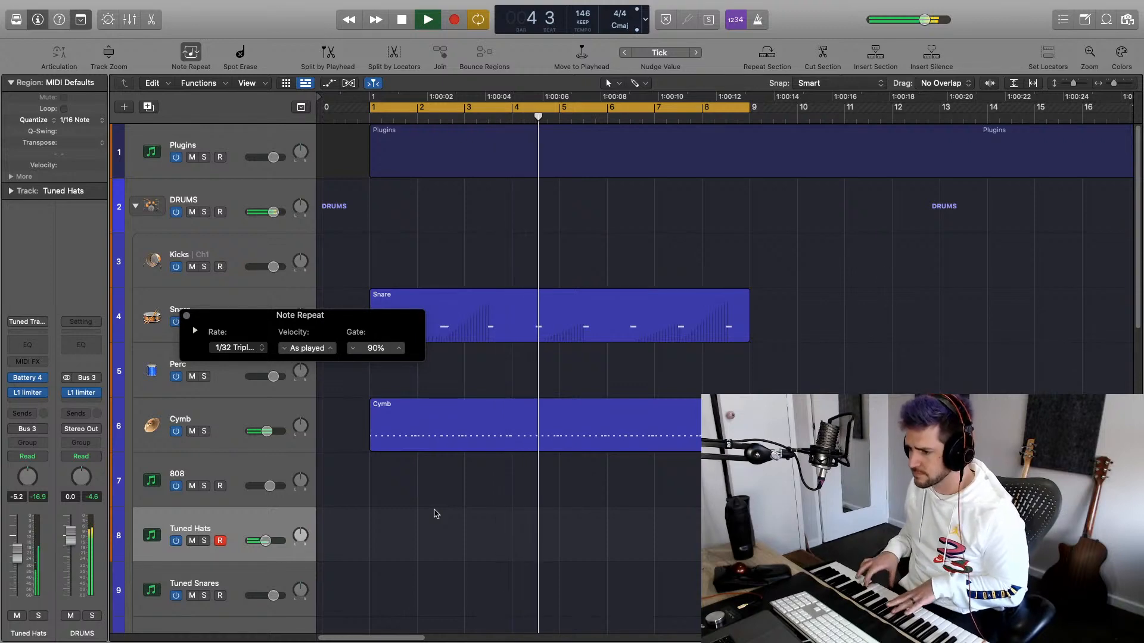
key(space)
key(r)
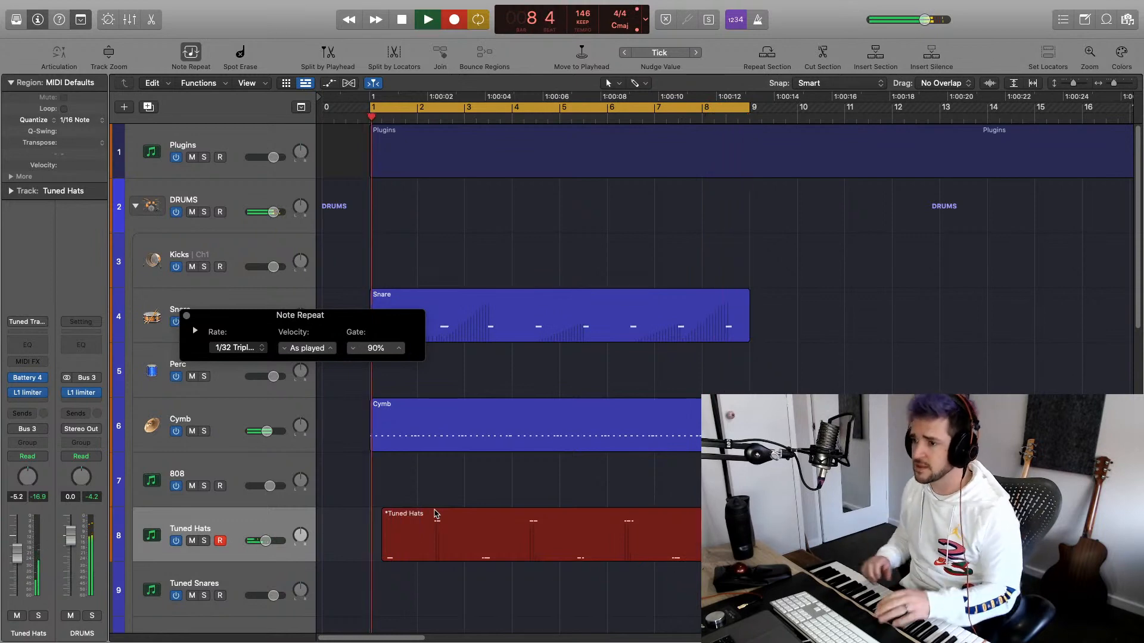
key(space)
Open the Tuned Hats region in the Piano Roll, set the quantize strength of all notes to 0, and check the rolls in playback
double_click(437, 513)
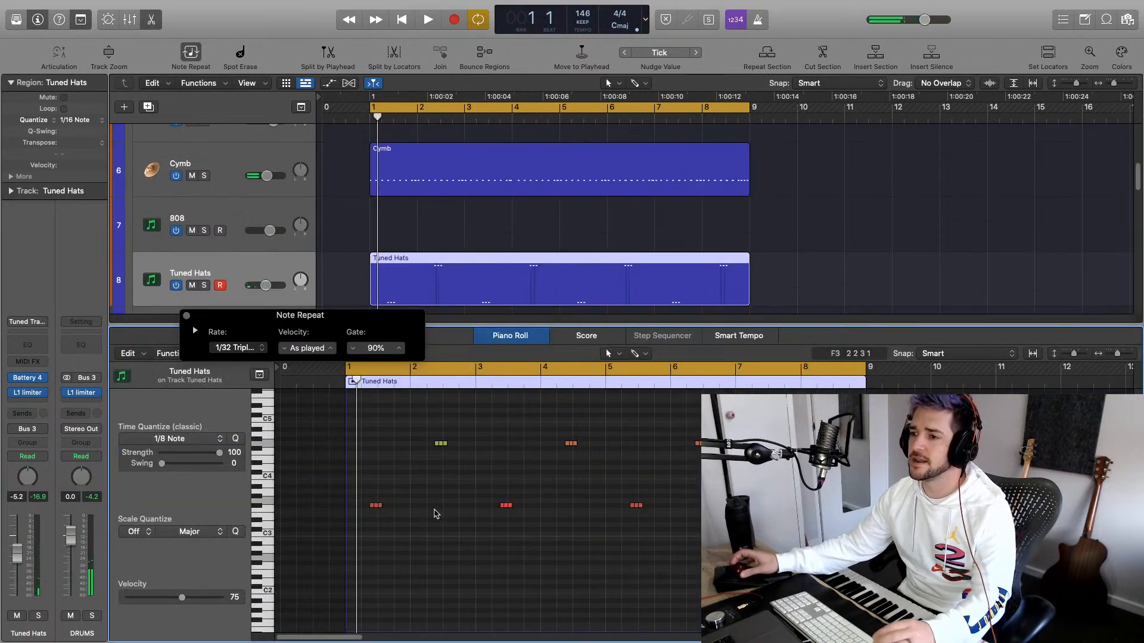
key(super+a)
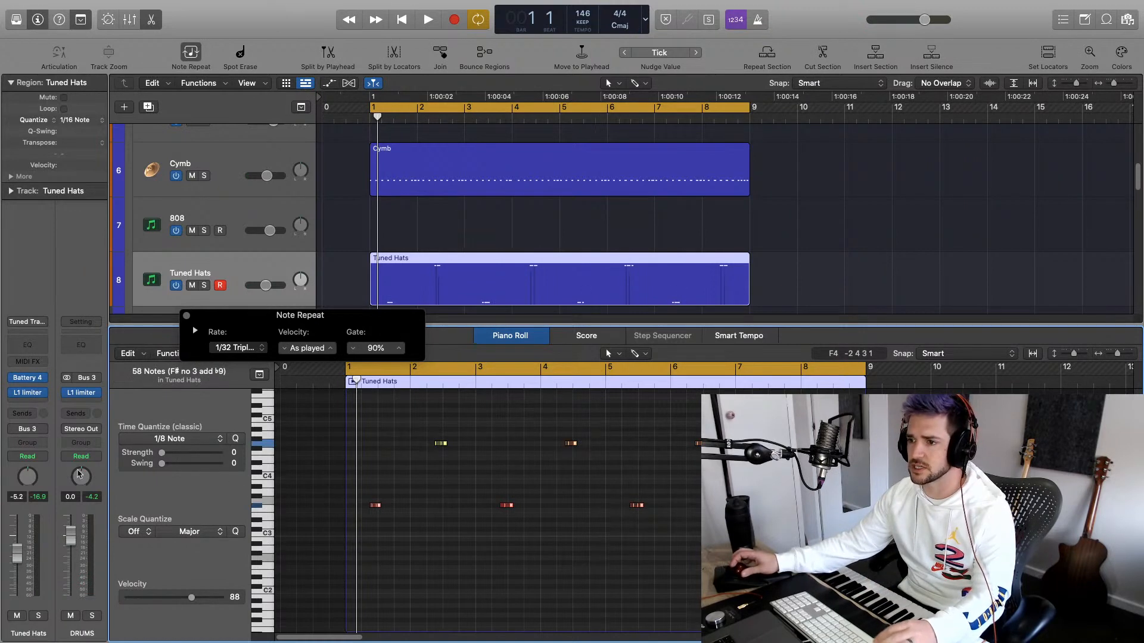
key(space)
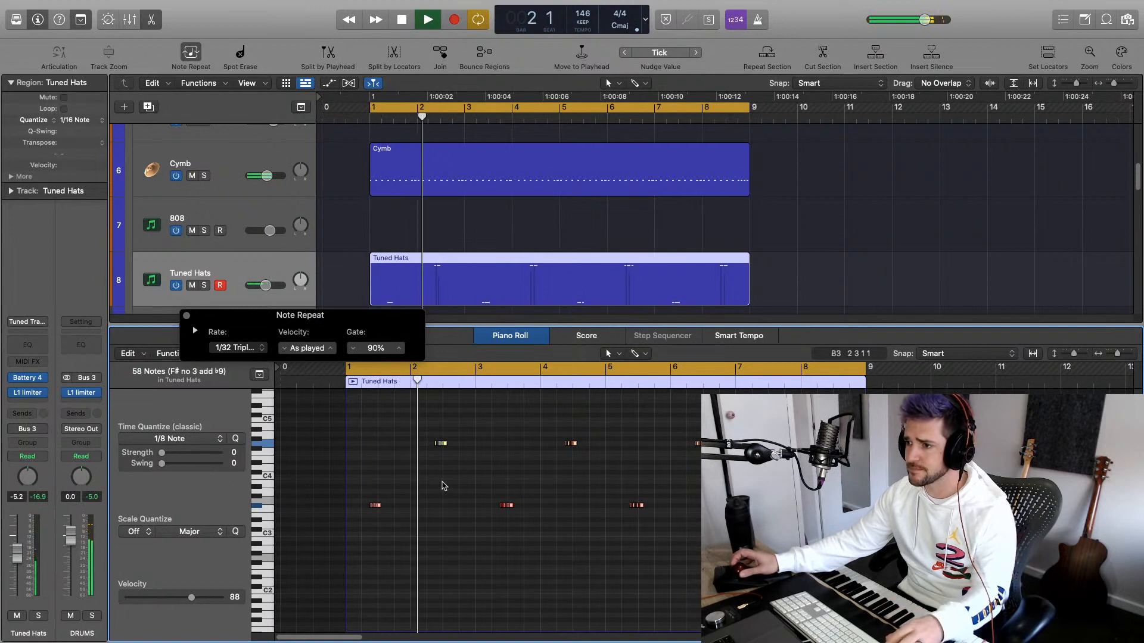
key(space)
key(super+Right)
key(super+Right)
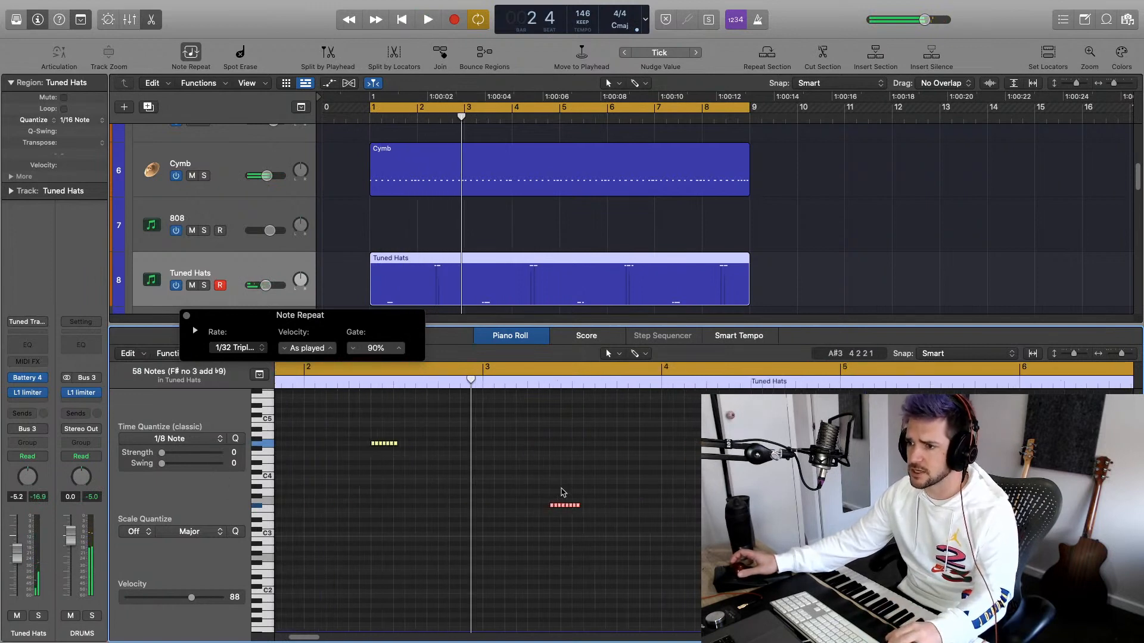
Delete the surplus last notes of the hat rolls in bars 2 and 3, and check the rolls through bar 8
scroll(562, 493, left, 5)
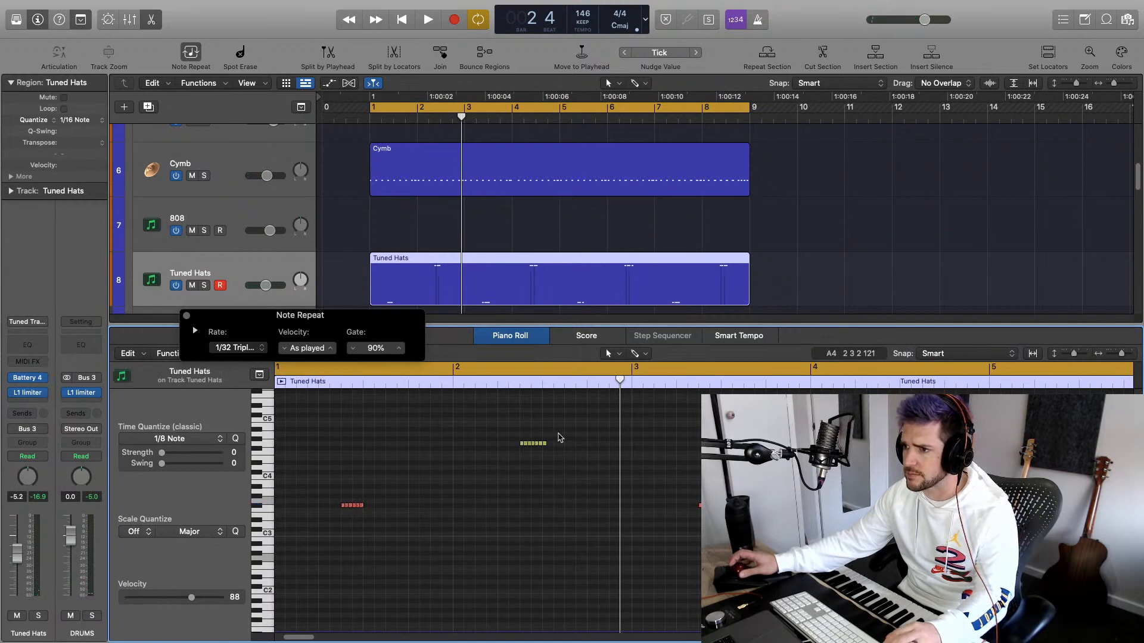
click(544, 444)
scroll(575, 470, down, 2)
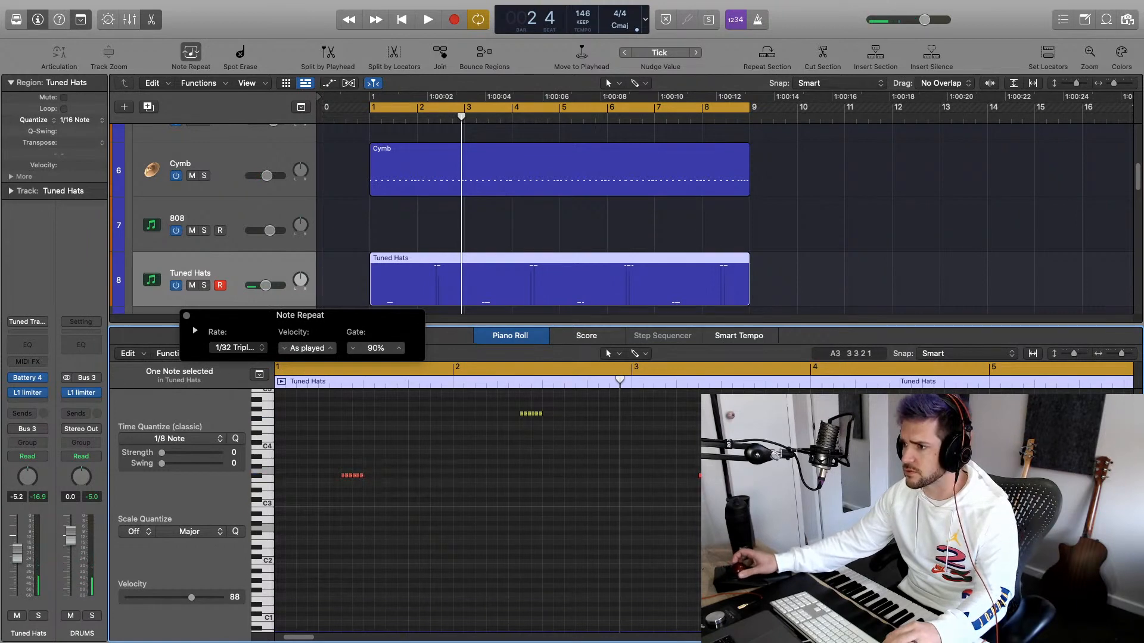
drag(737, 468, 727, 480)
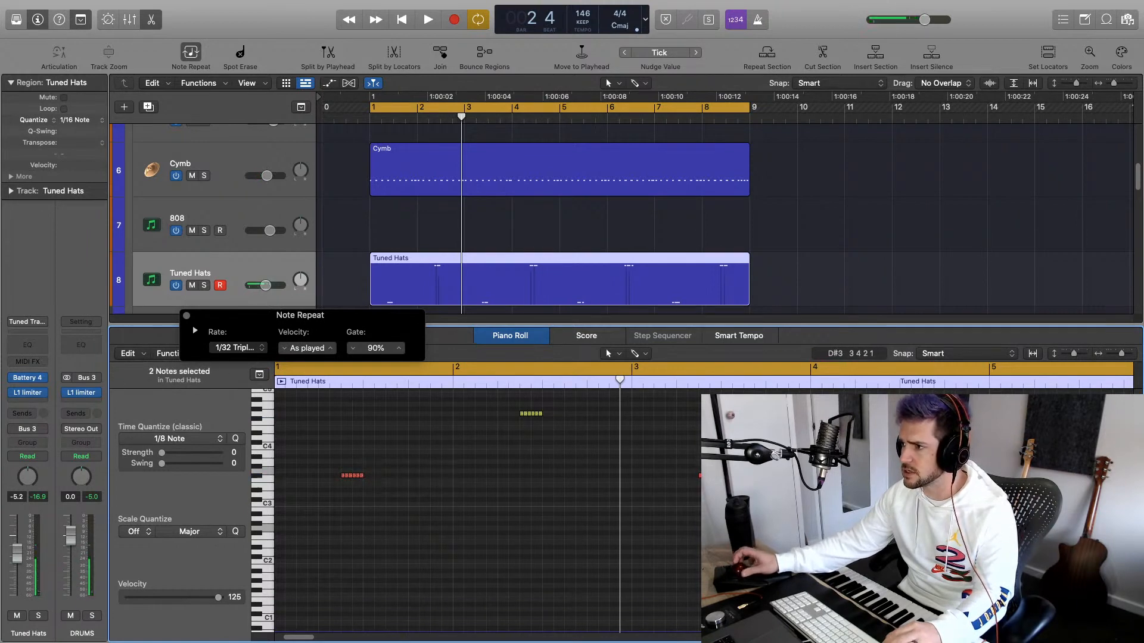
scroll(487, 506, right, 7)
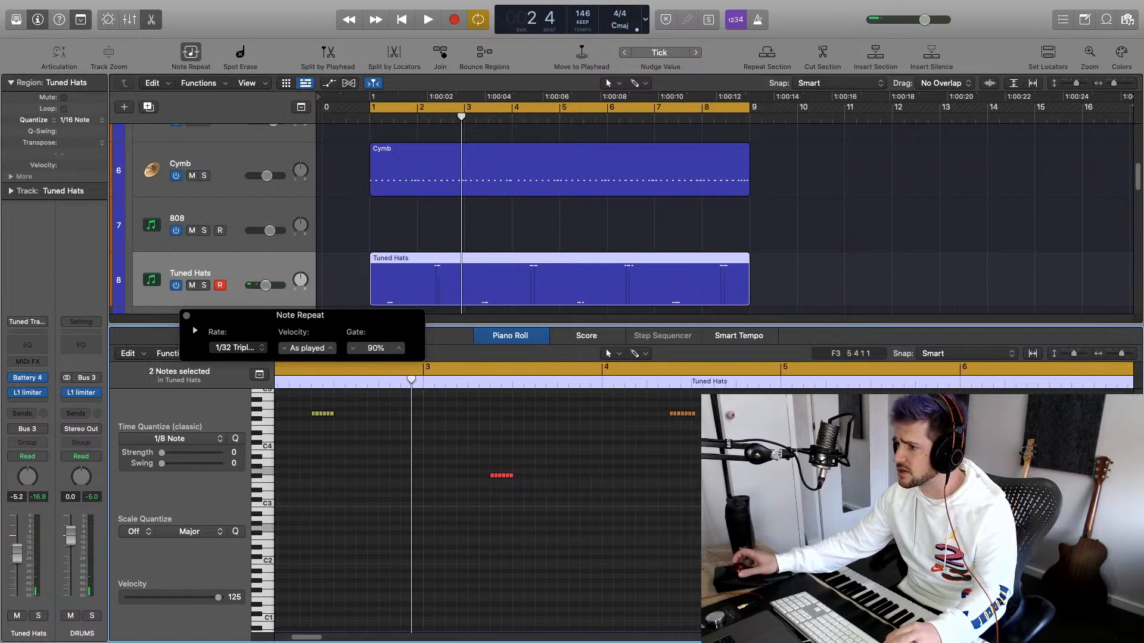
scroll(488, 507, right, 7)
scroll(487, 507, right, 8)
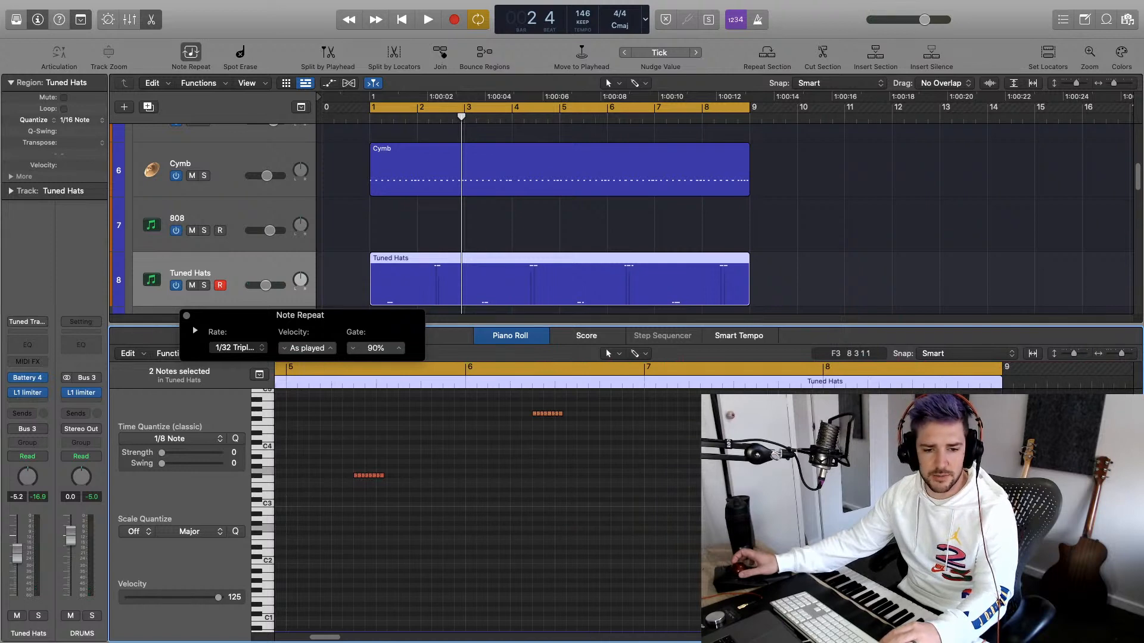
Play back the trimmed hat rolls over the loop, close Note Repeat, and reduce the height of the Piano Roll
key(space)
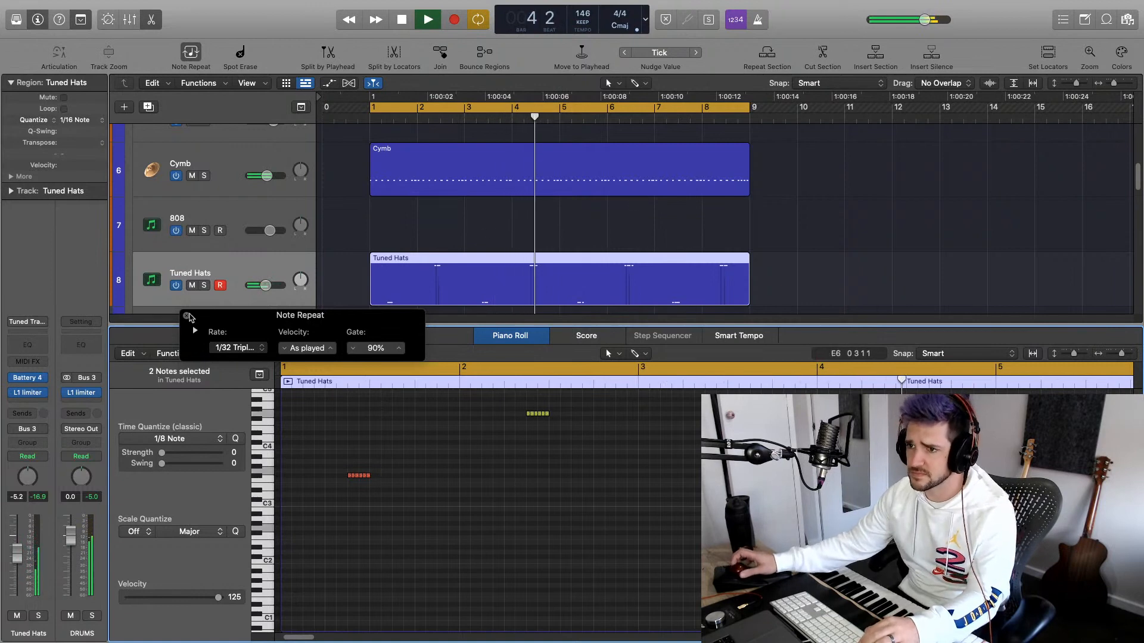
click(187, 315)
drag(198, 328, 239, 423)
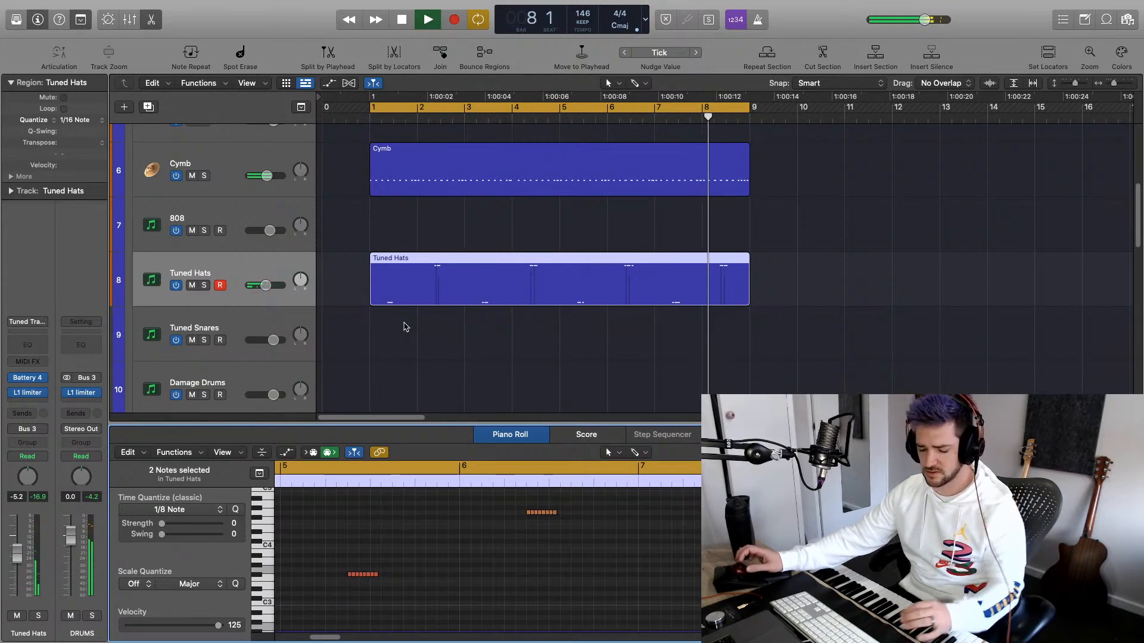
scroll(362, 198, down, 2)
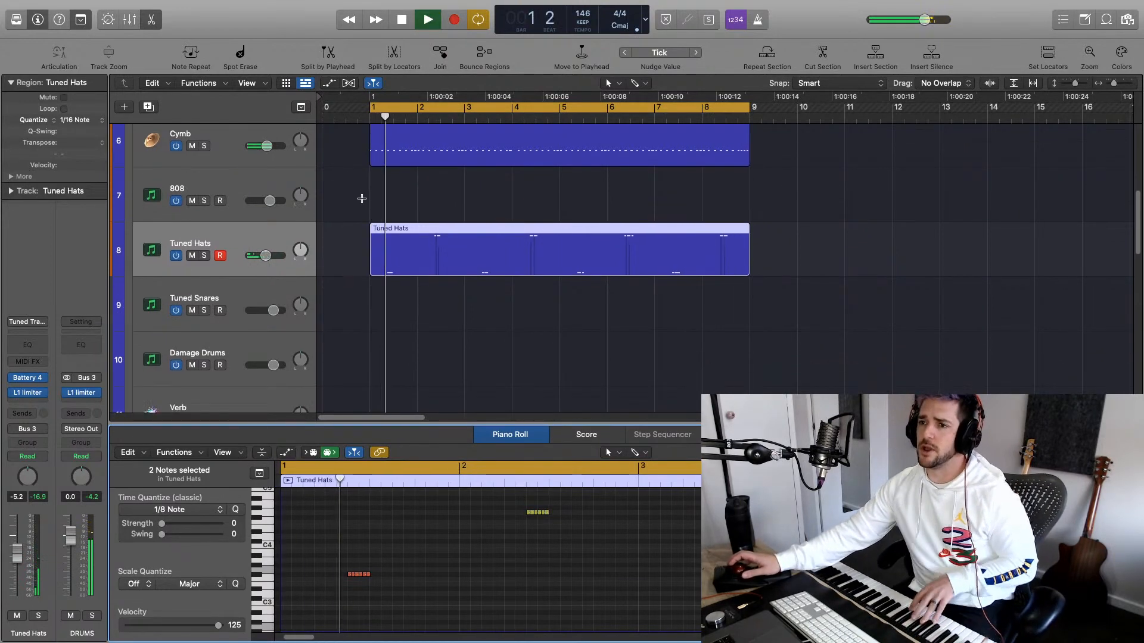
key(space)
Bypass the L1 limiter on the Tuned Hats track and lower the track volume to -8.6 dB
scroll(450, 208, up, 4)
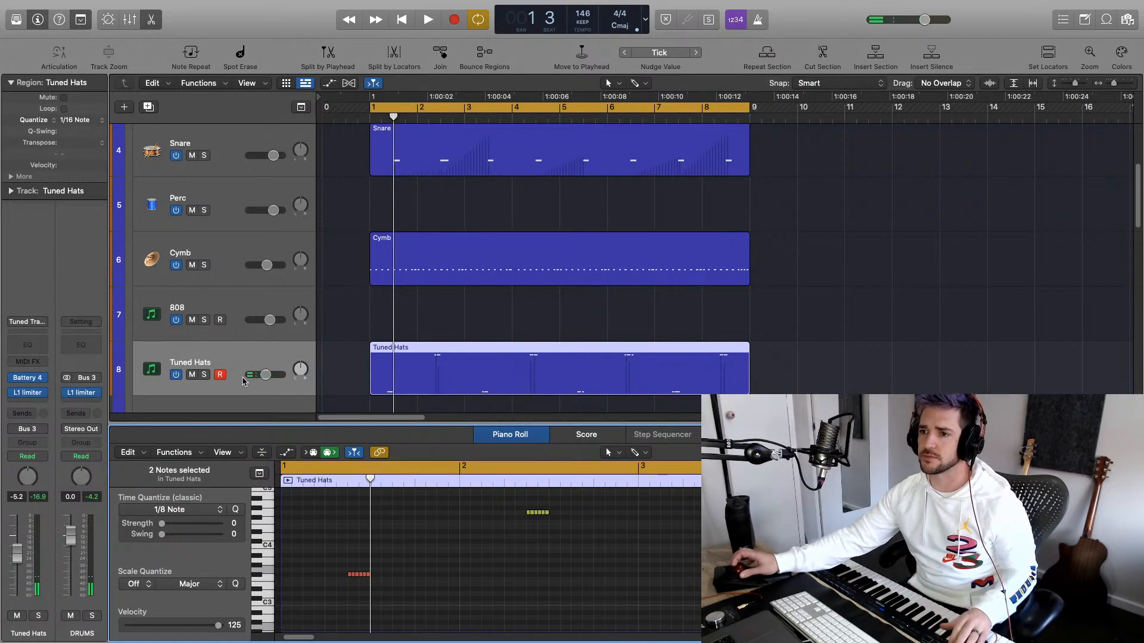
mouse_move(11, 396)
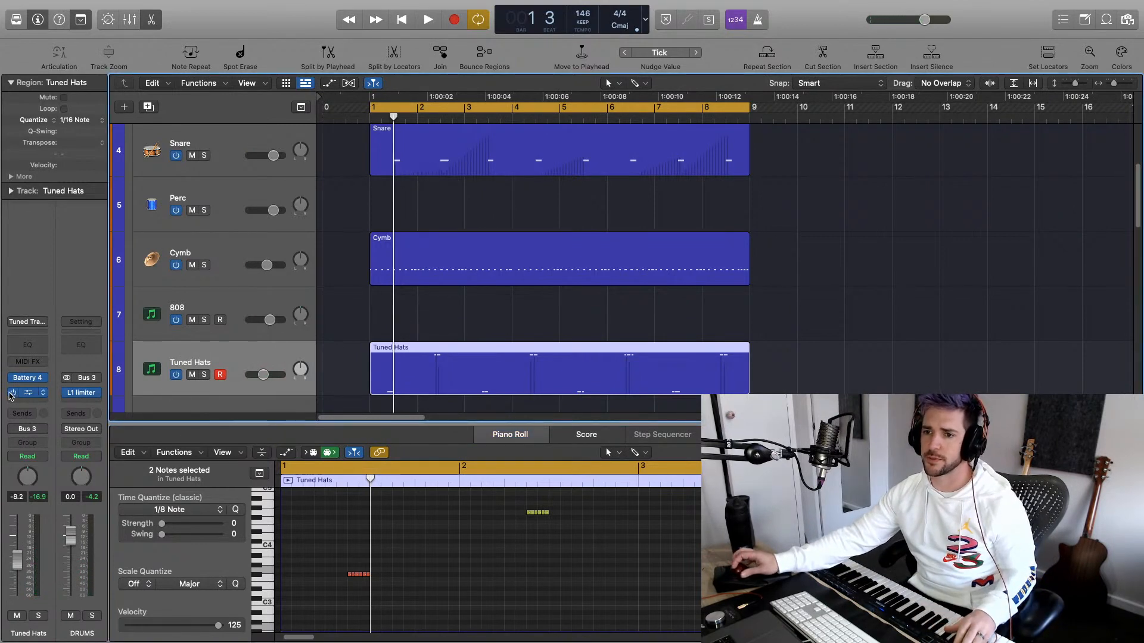
key(space)
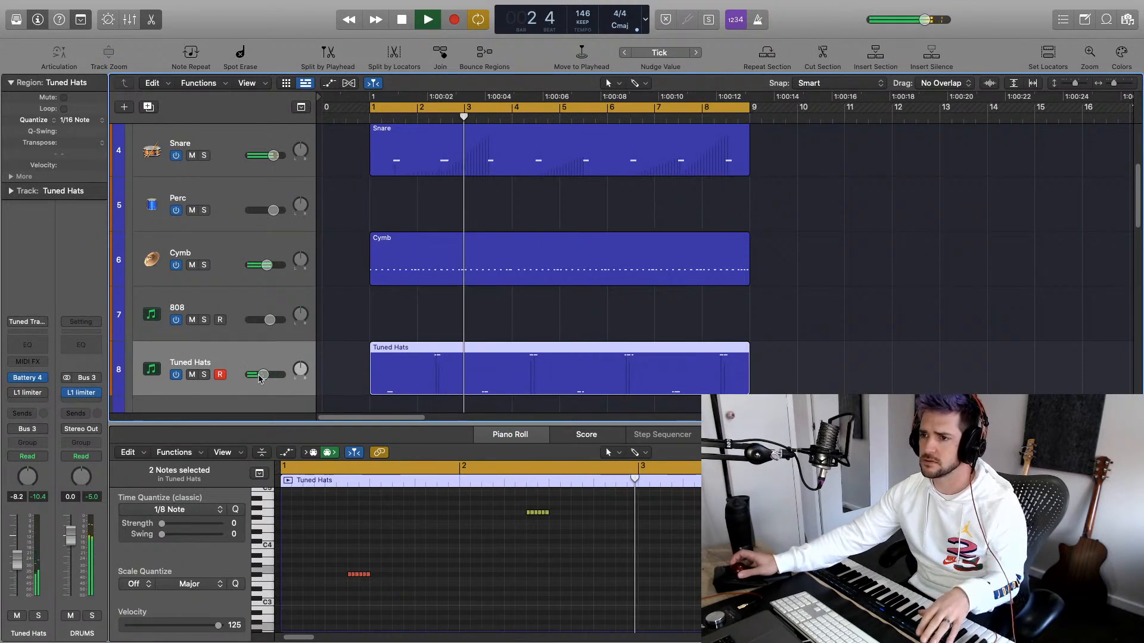
drag(263, 374, 263, 375)
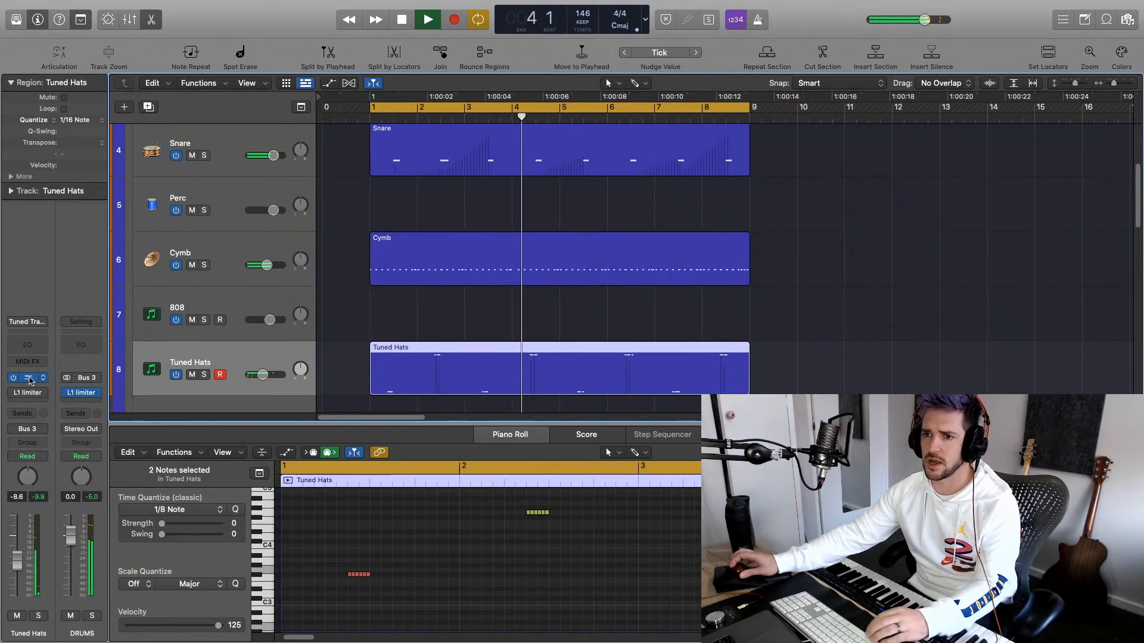
Check the ClosedHH cell D1 in Battery 4 during playback, lower the Tuned Hats volume to -16.4 dB, and close the plug-in
click(27, 378)
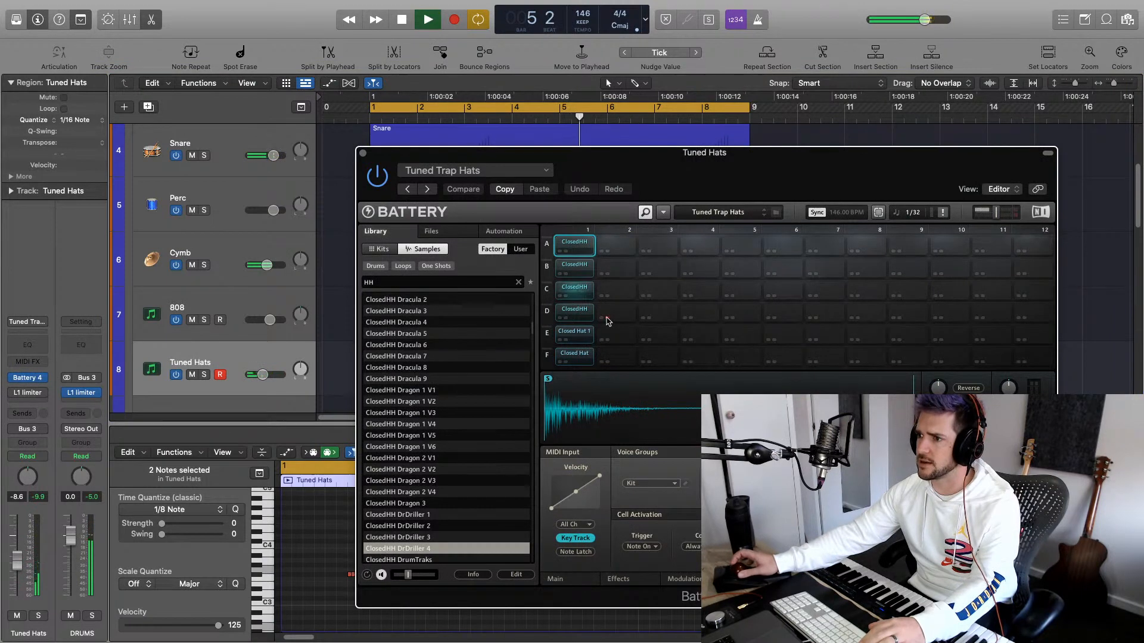
click(573, 313)
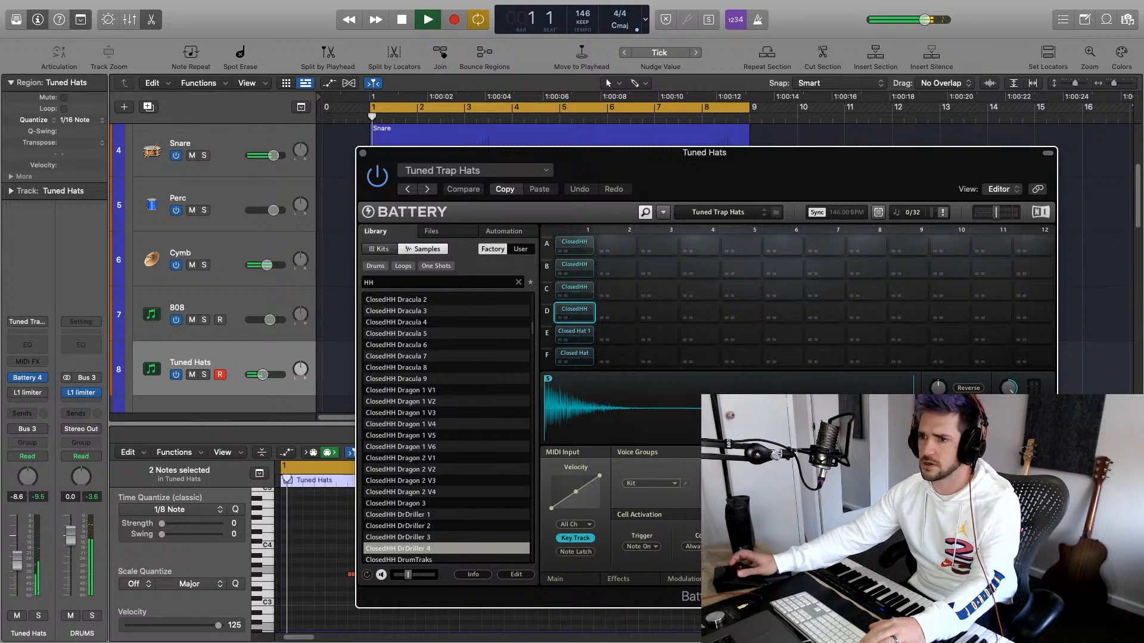
drag(262, 374, 256, 374)
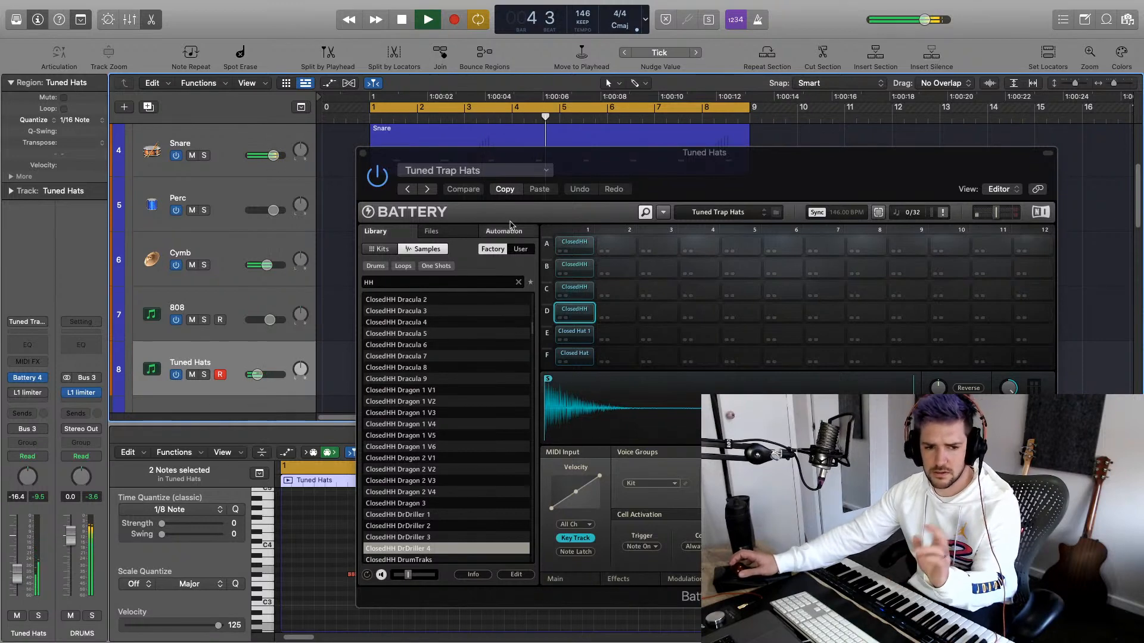
click(363, 153)
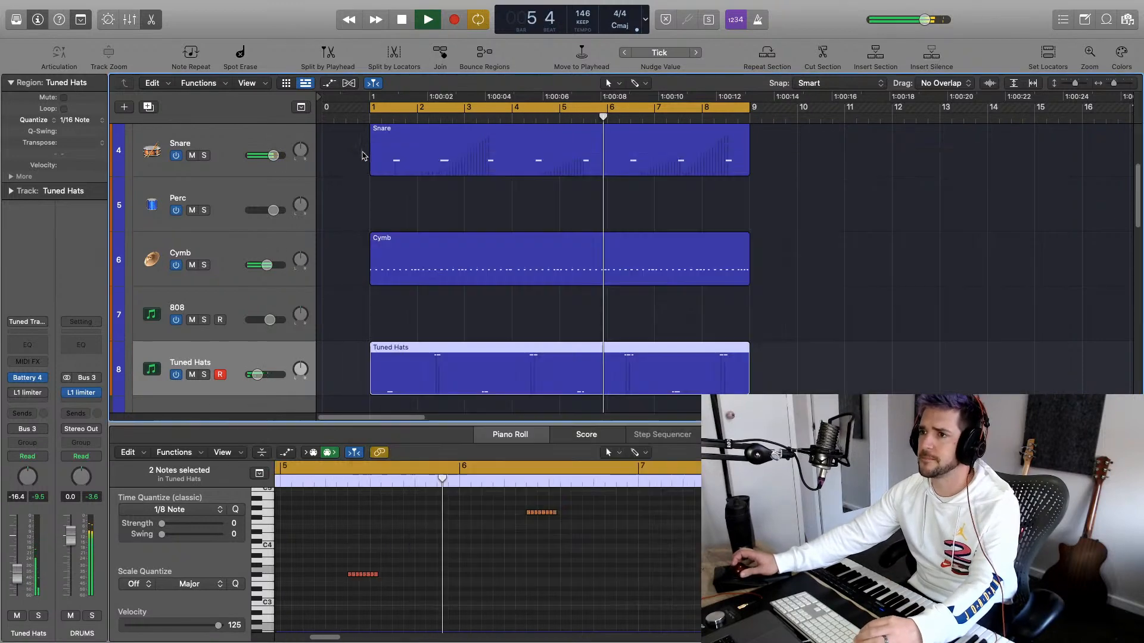
key(space)
Select the Kicks track and open its Battery 4 instrument
scroll(335, 218, up, 1)
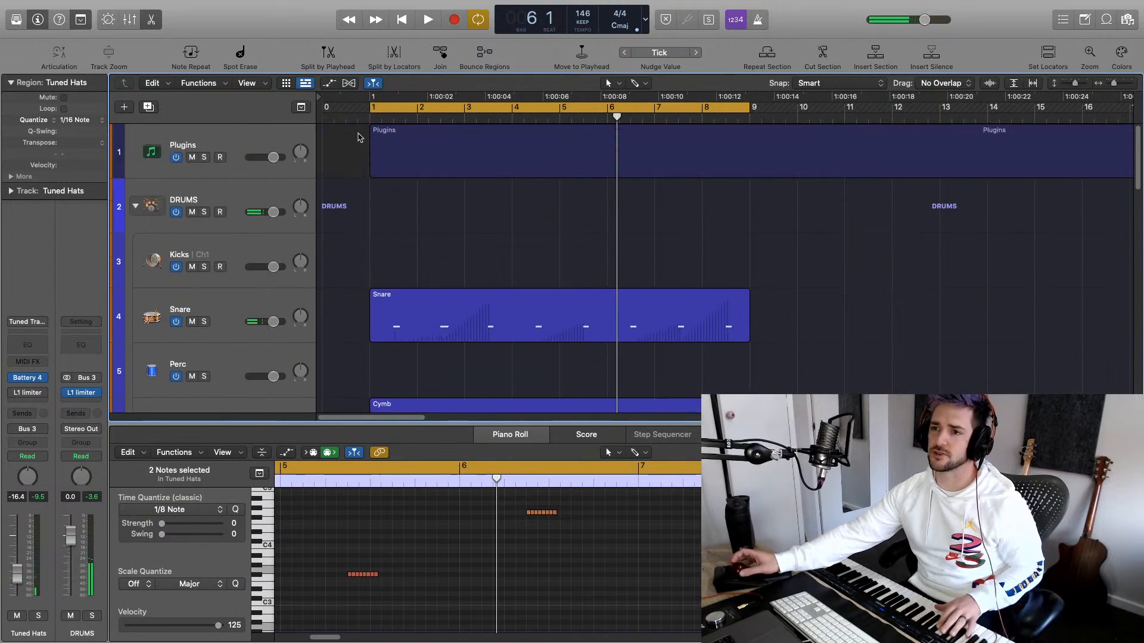
click(204, 218)
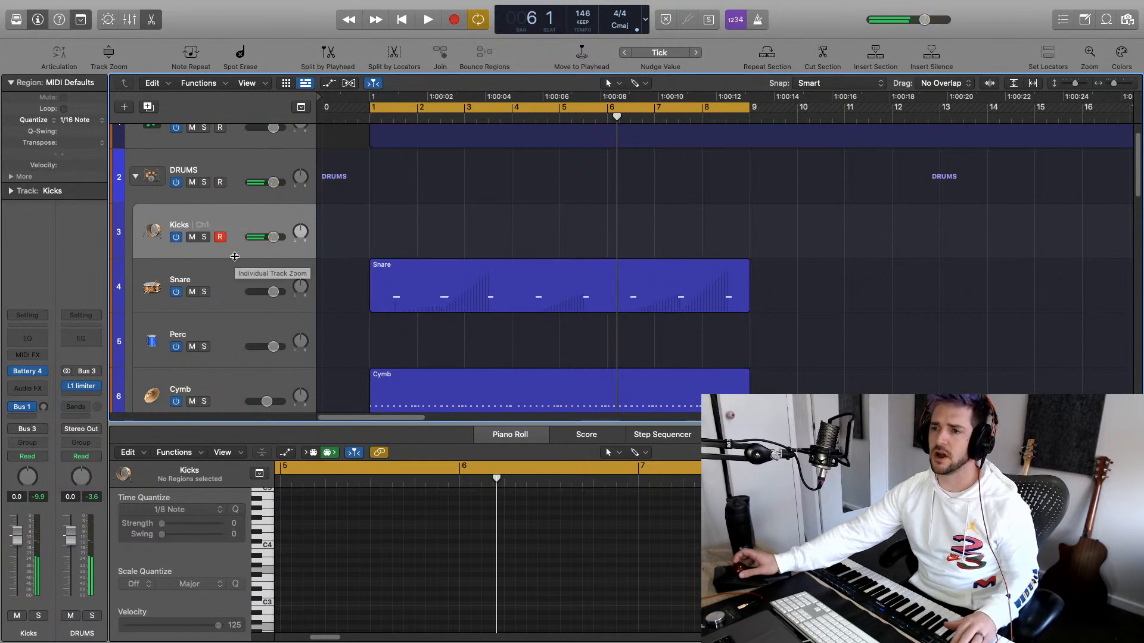
click(34, 374)
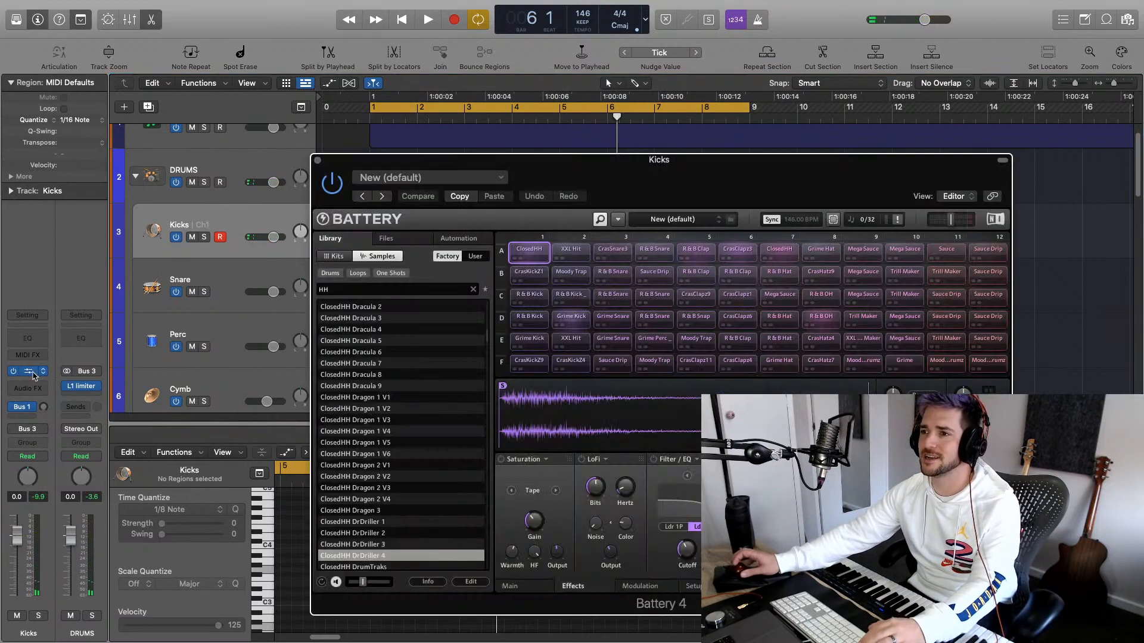
Audition the kick cells in columns 1 and 2 of rows B to F, and swap Grime Kick from D2 into A1
click(529, 273)
click(570, 275)
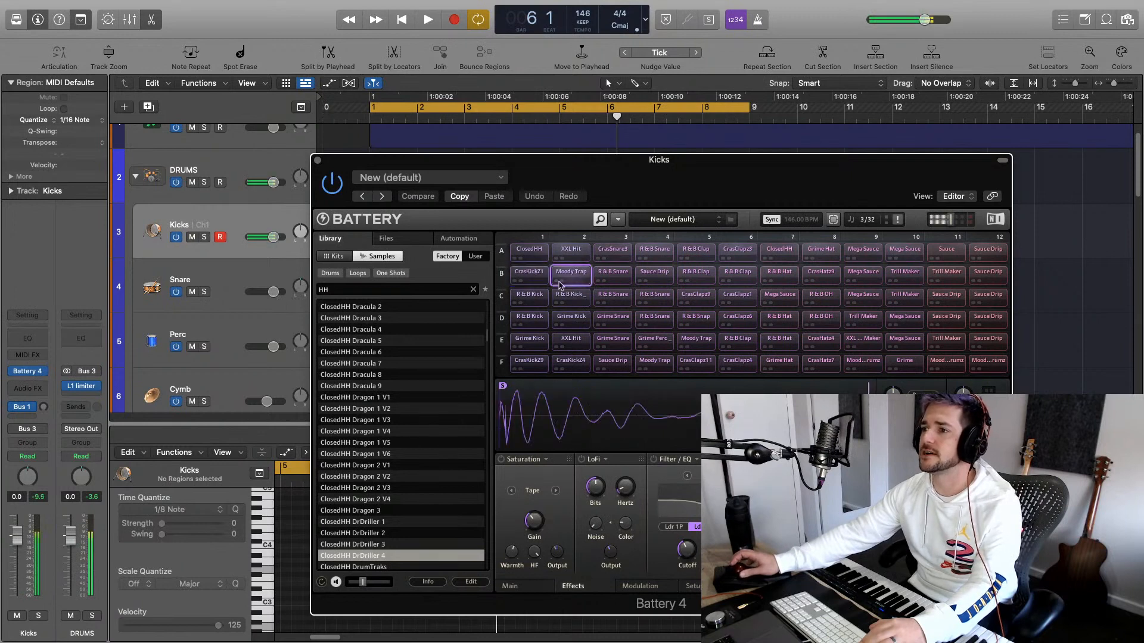
click(532, 302)
click(570, 298)
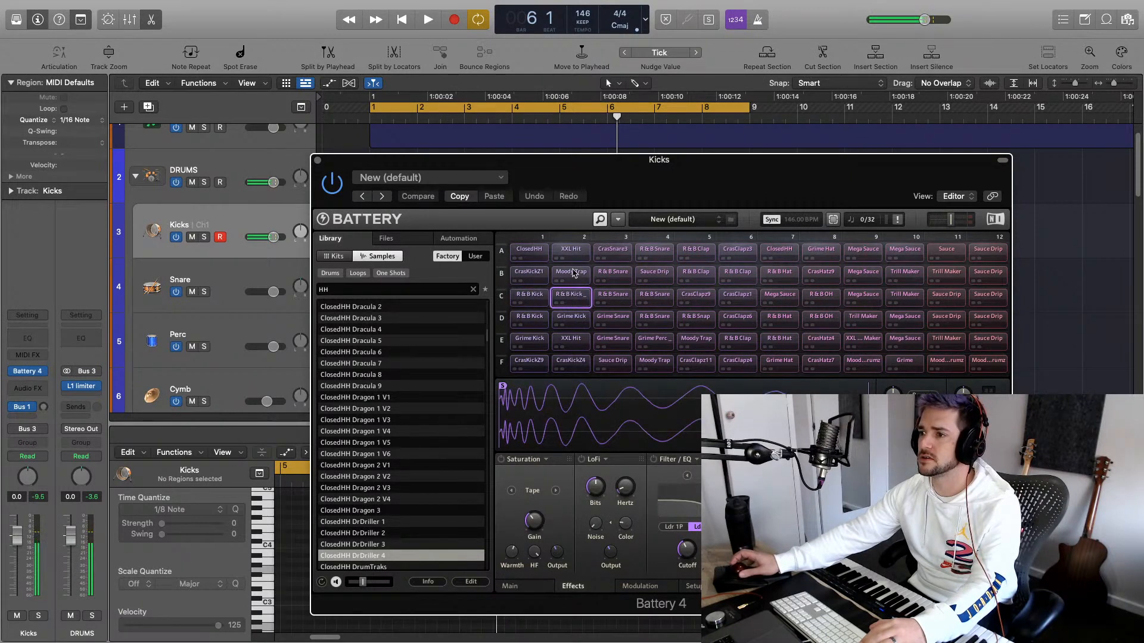
click(575, 326)
click(575, 337)
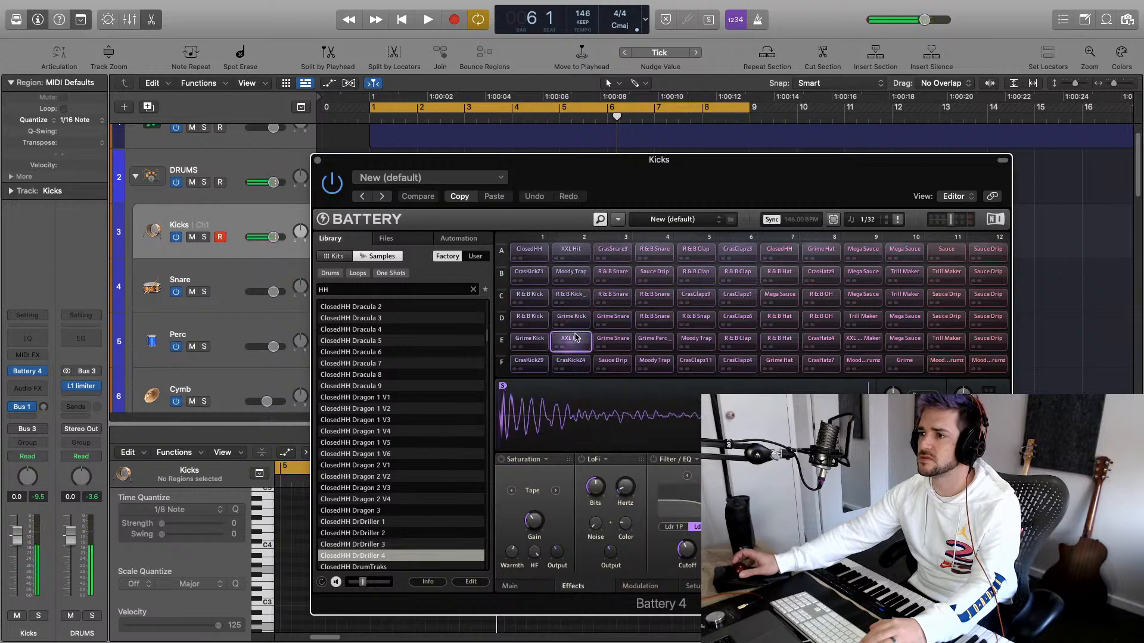
click(569, 318)
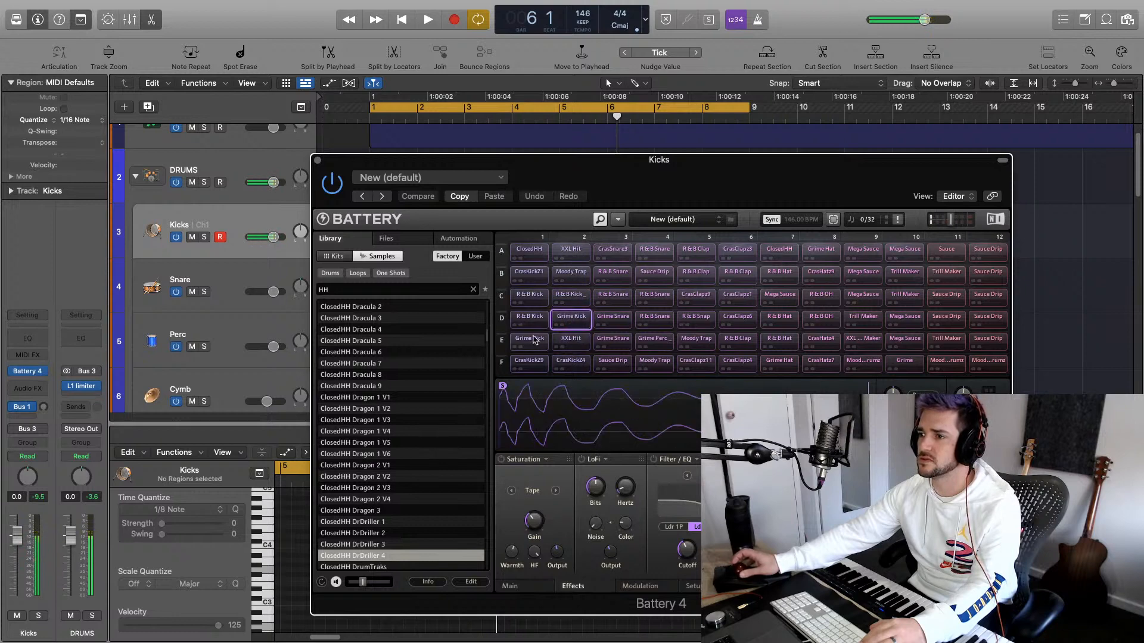
click(535, 341)
click(535, 358)
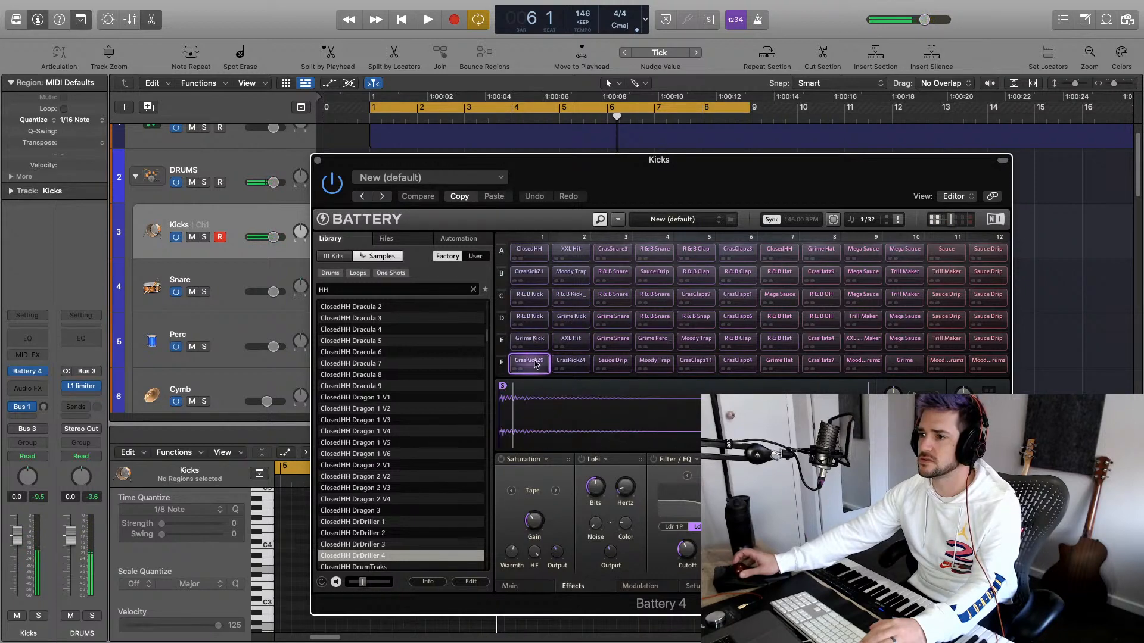
click(566, 363)
click(567, 343)
click(569, 321)
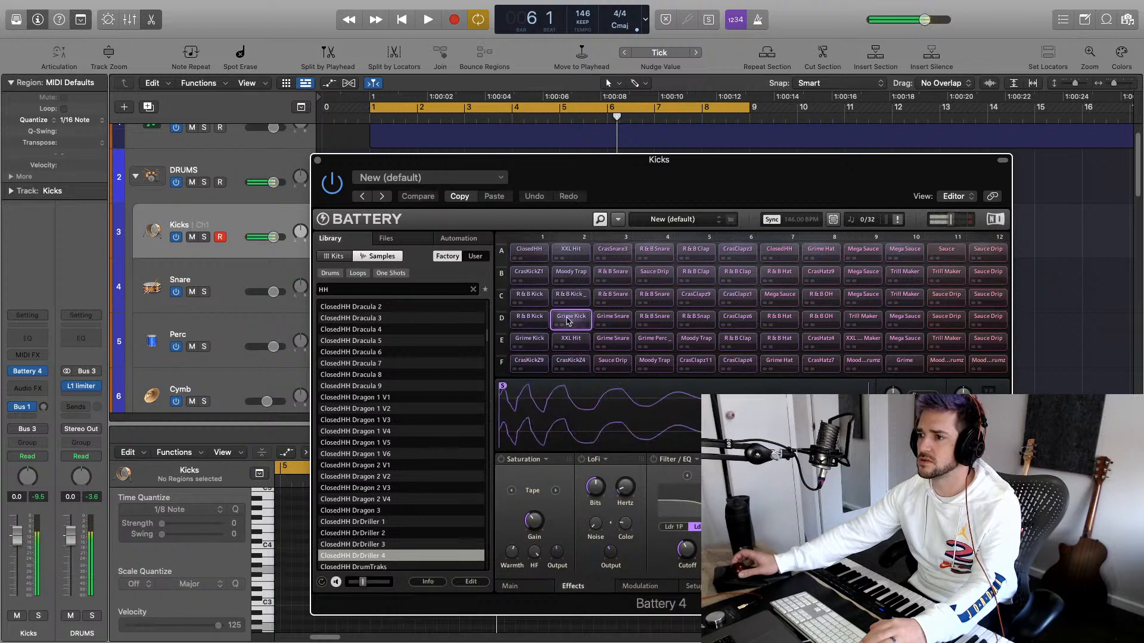
drag(569, 321, 529, 257)
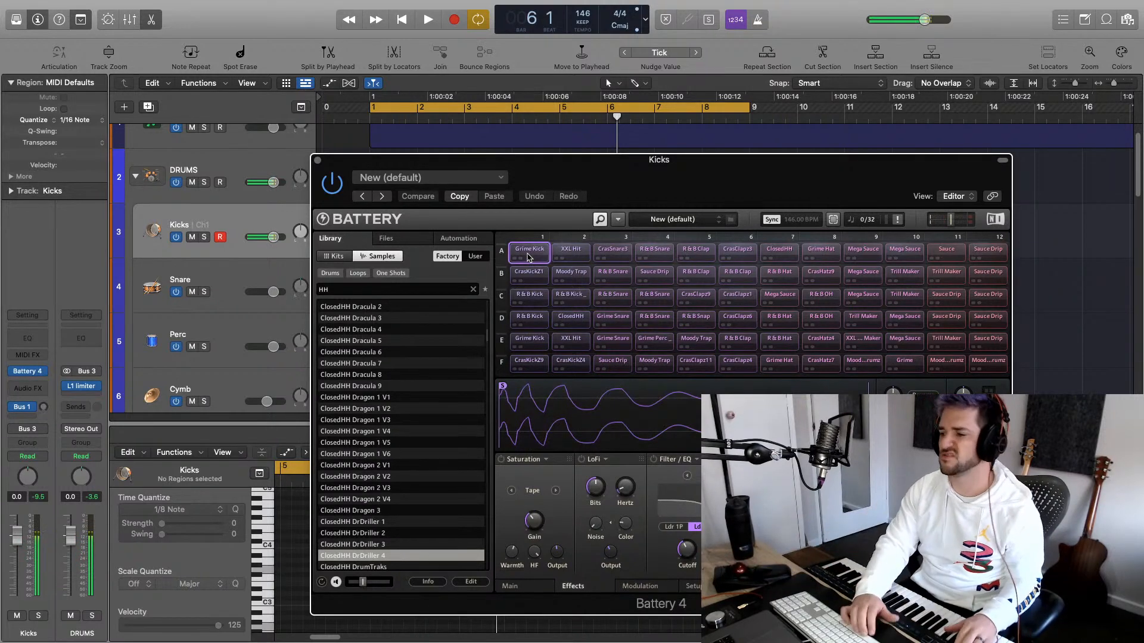
Rehearse a Grime Kick pattern over the playing loop, and record it on the Kicks track across the eight bars
key(space)
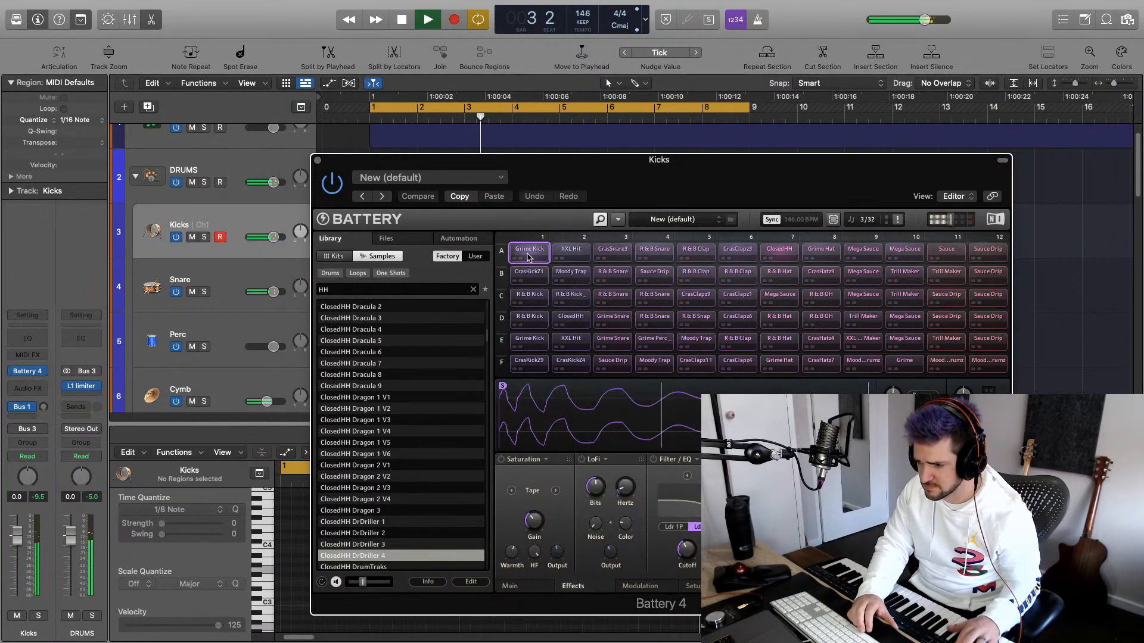
key(space)
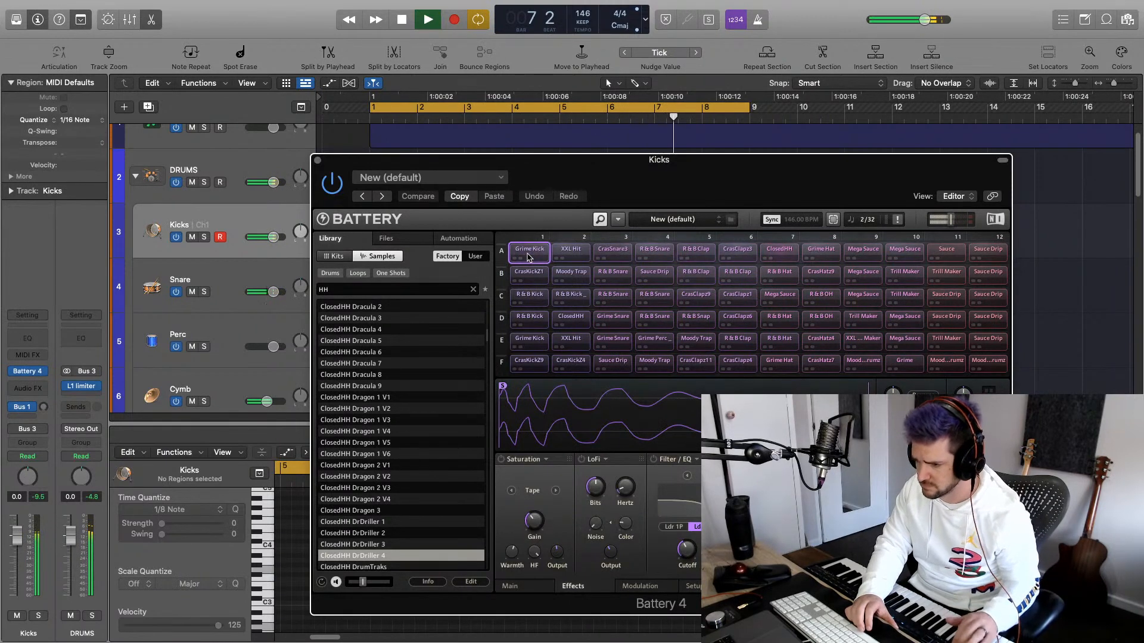
key(space)
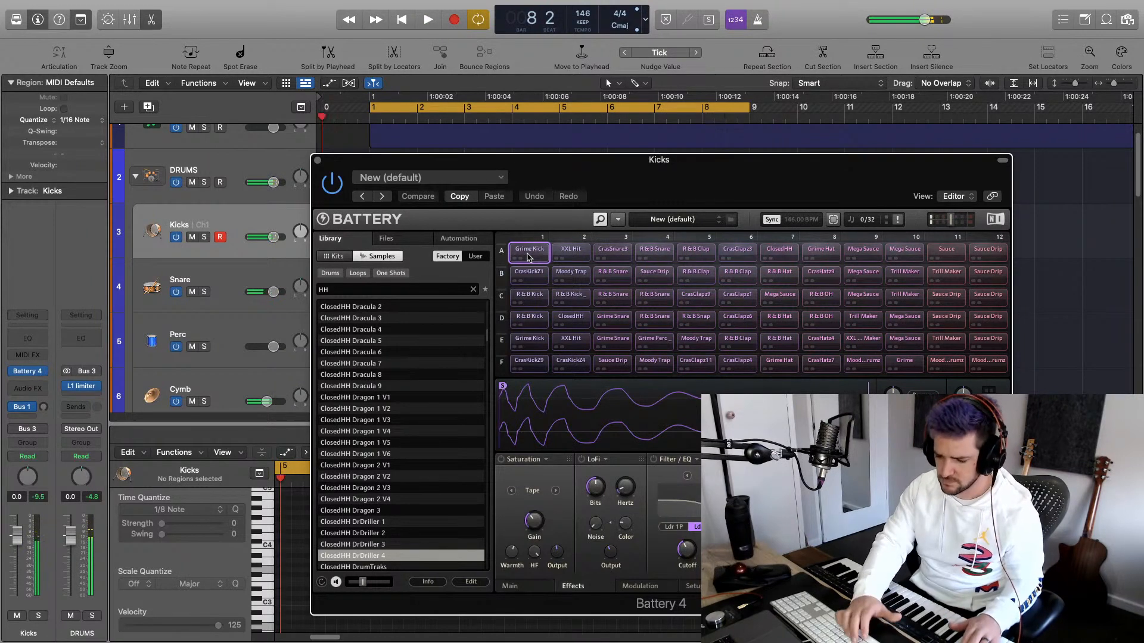
key(r)
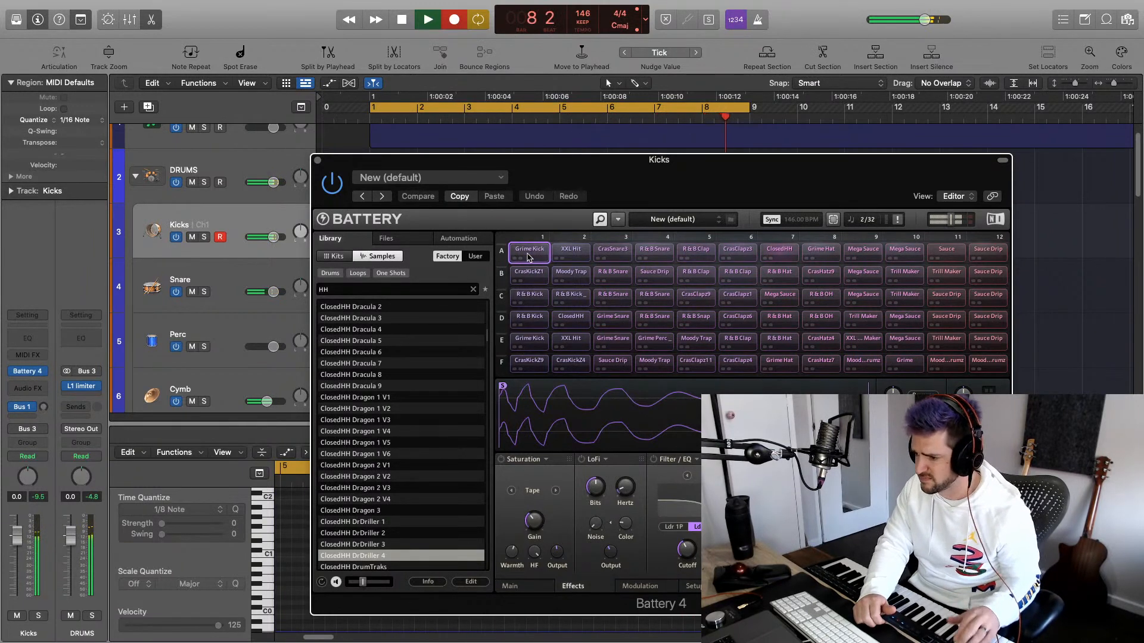
key(space)
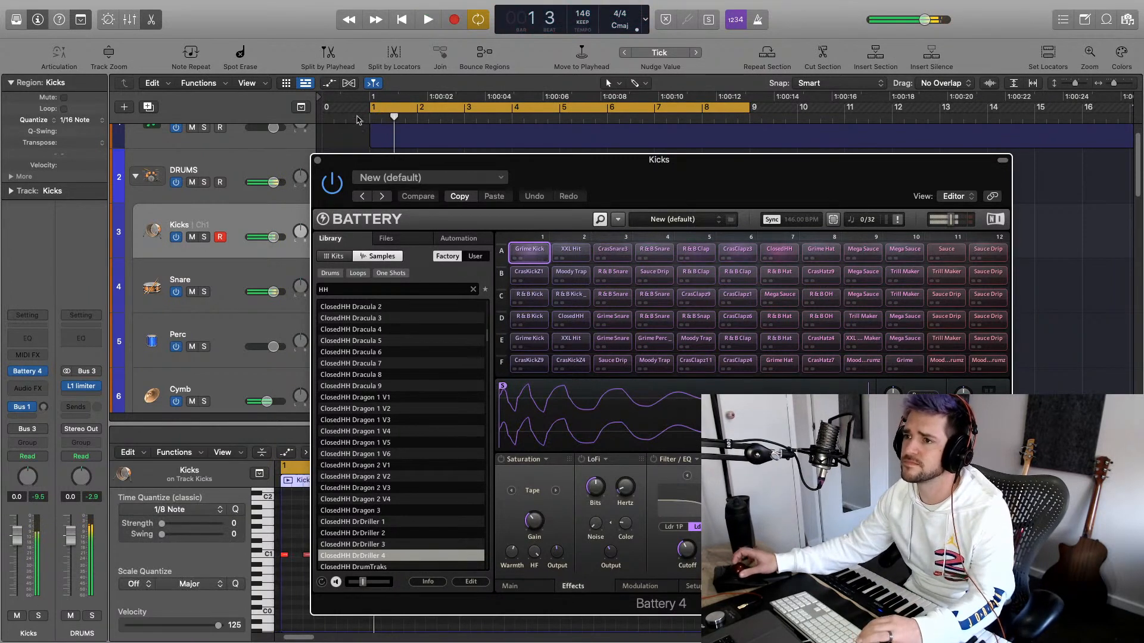
Close Battery 4, play back the recorded kicks, and clean up the kick notes around the start of bar 5
click(318, 161)
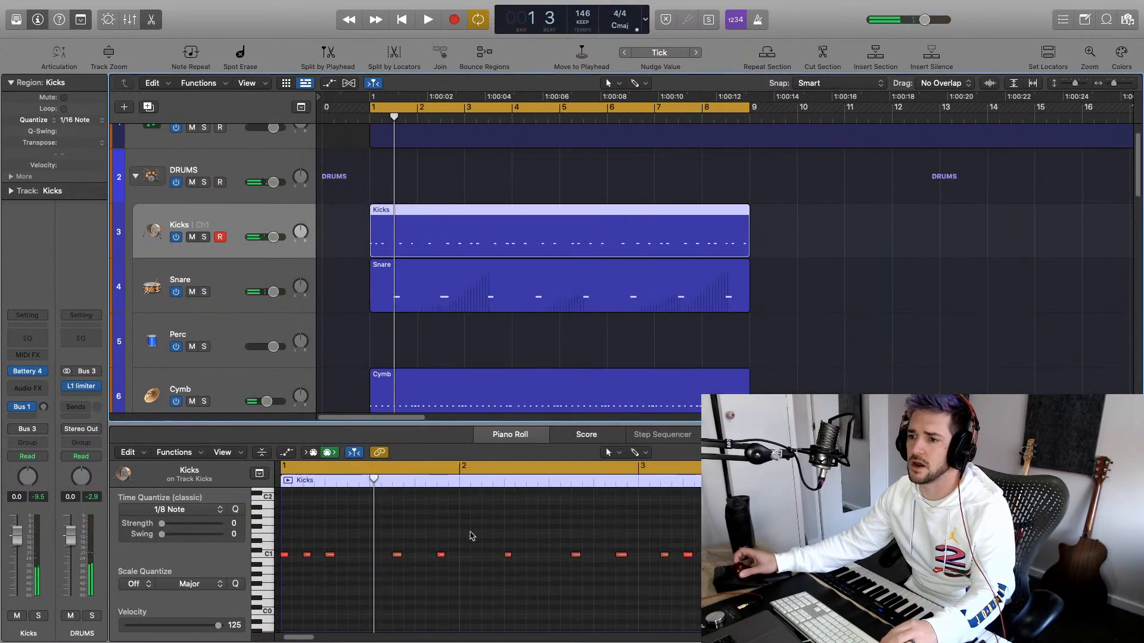
key(space)
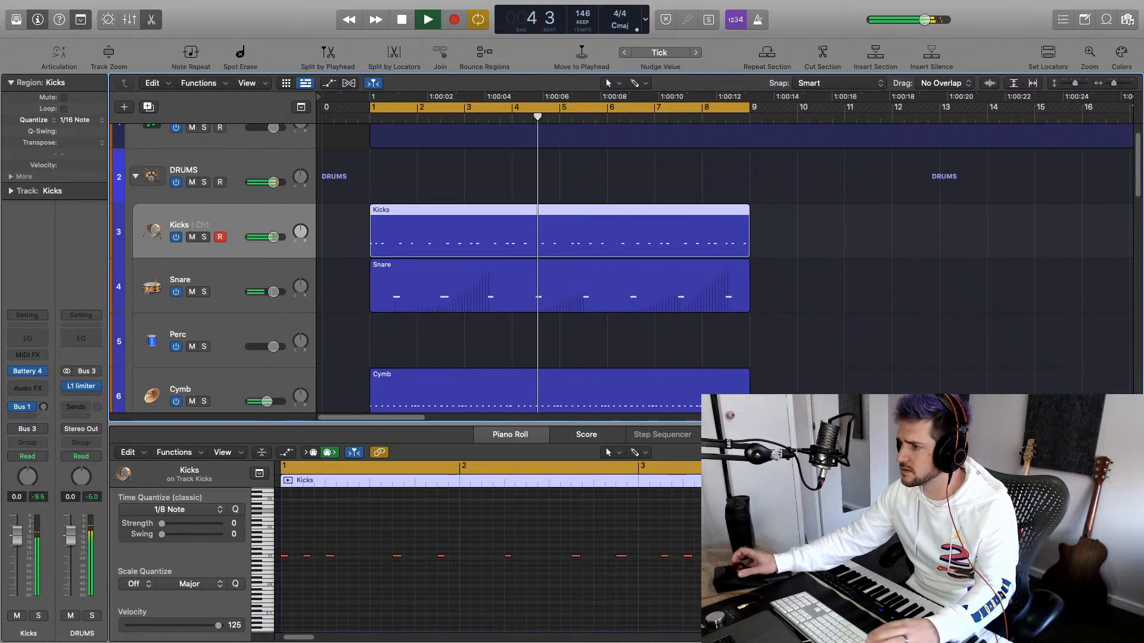
key(space)
key(Tab)
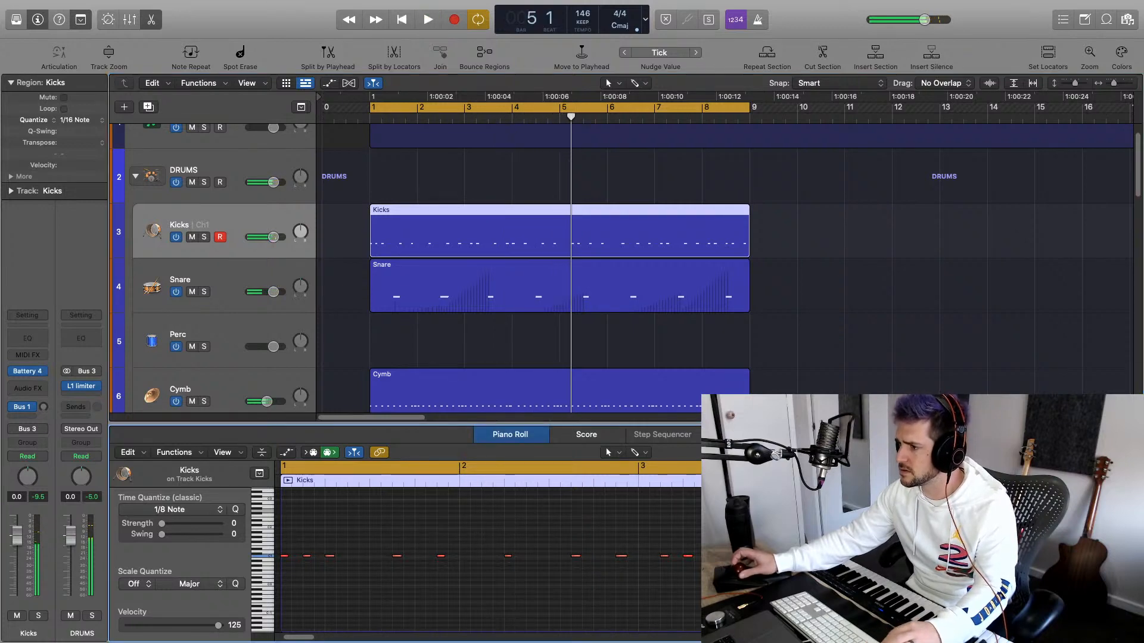
key(Right)
key(Delete)
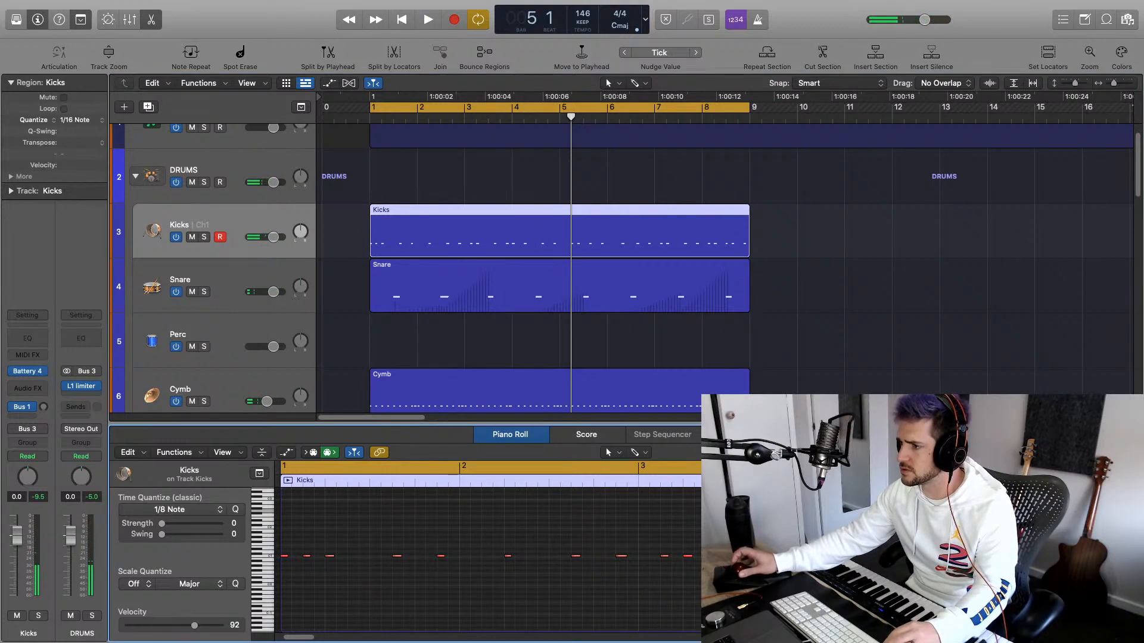
key(Right)
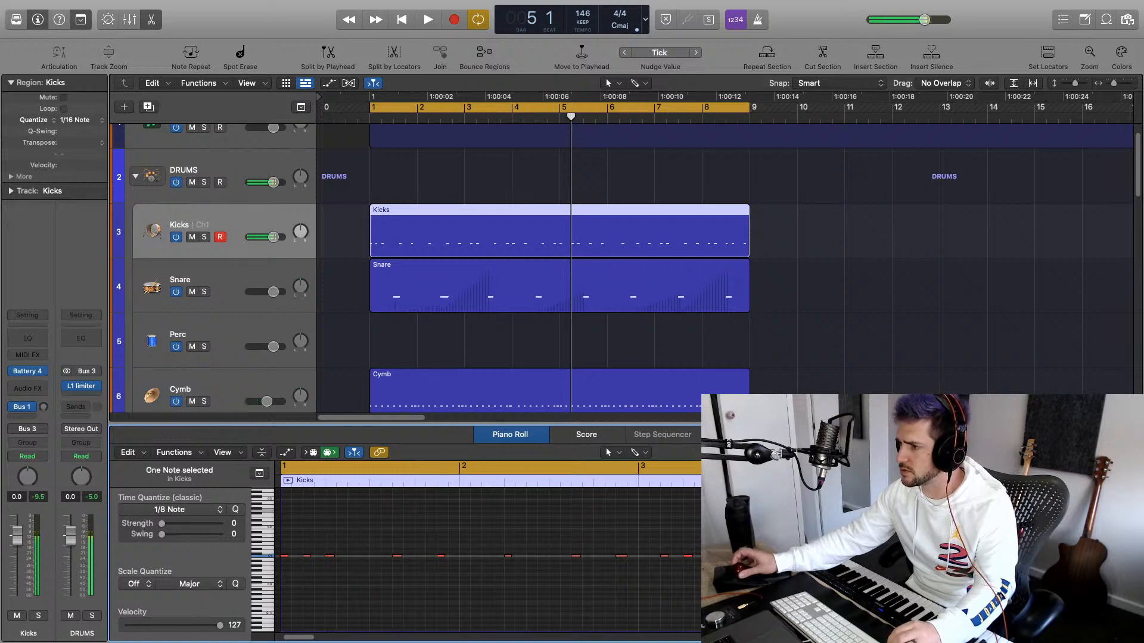
Play back the edited kicks over the loop and slightly lower the Cymb track volume
key(space)
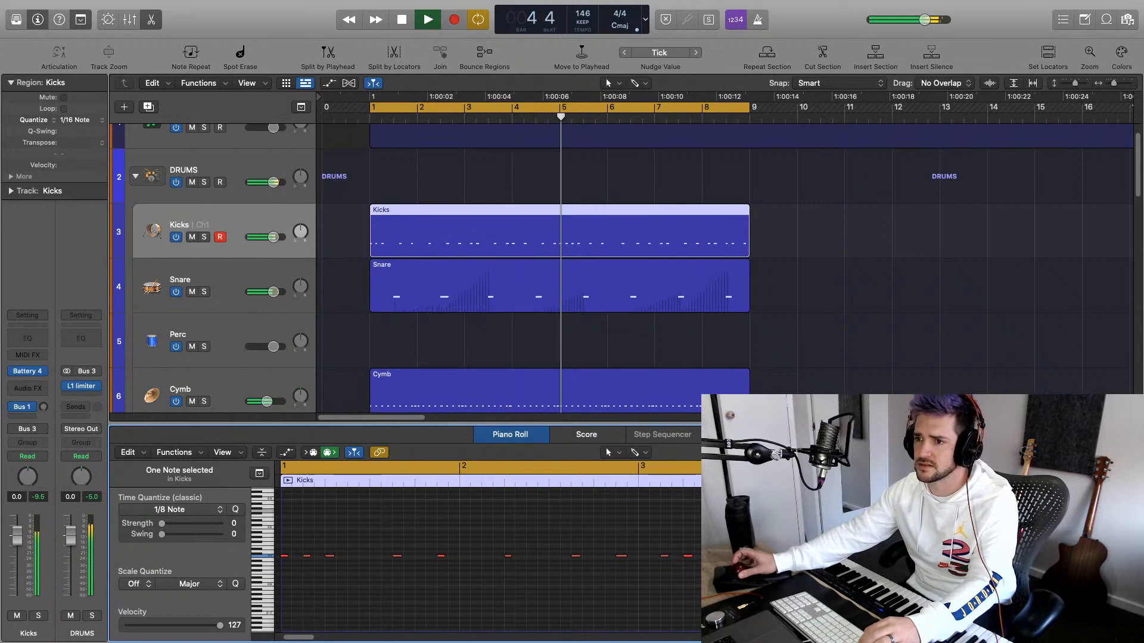
drag(267, 401, 263, 401)
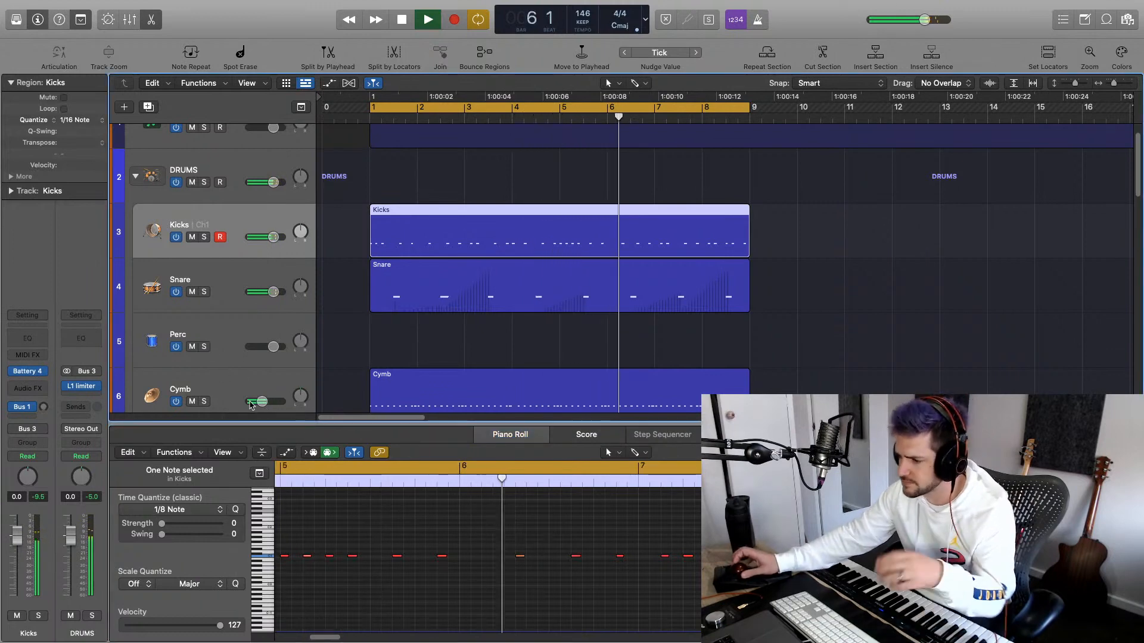
key(space)
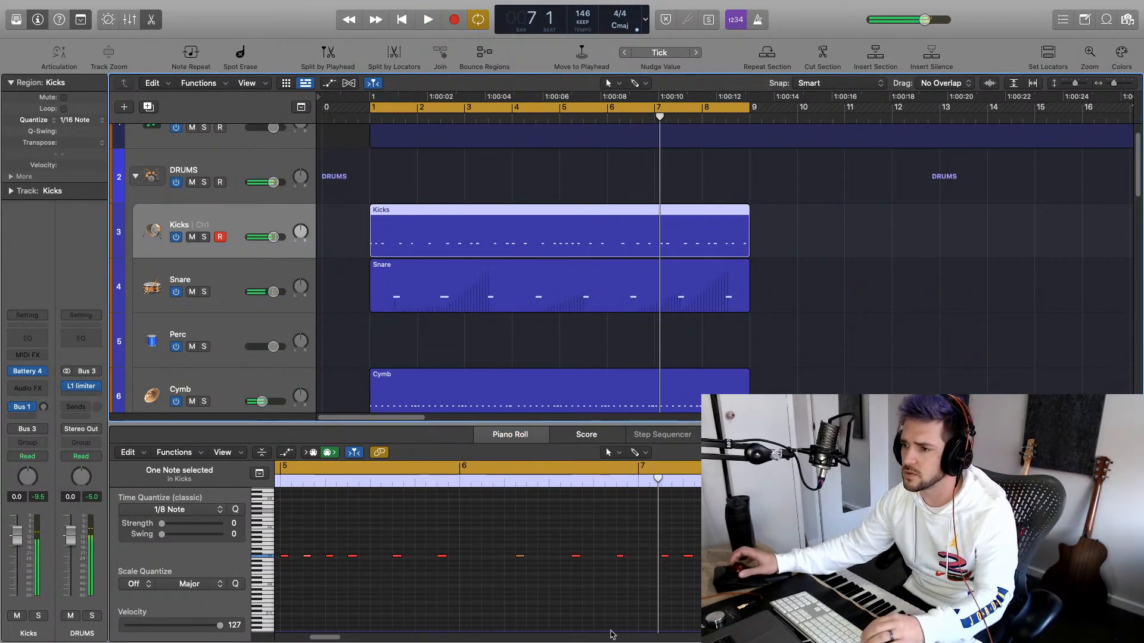
Move the first kick note in bar 6 slightly earlier to position 6 2 1 1, and play the loop from the start
click(516, 557)
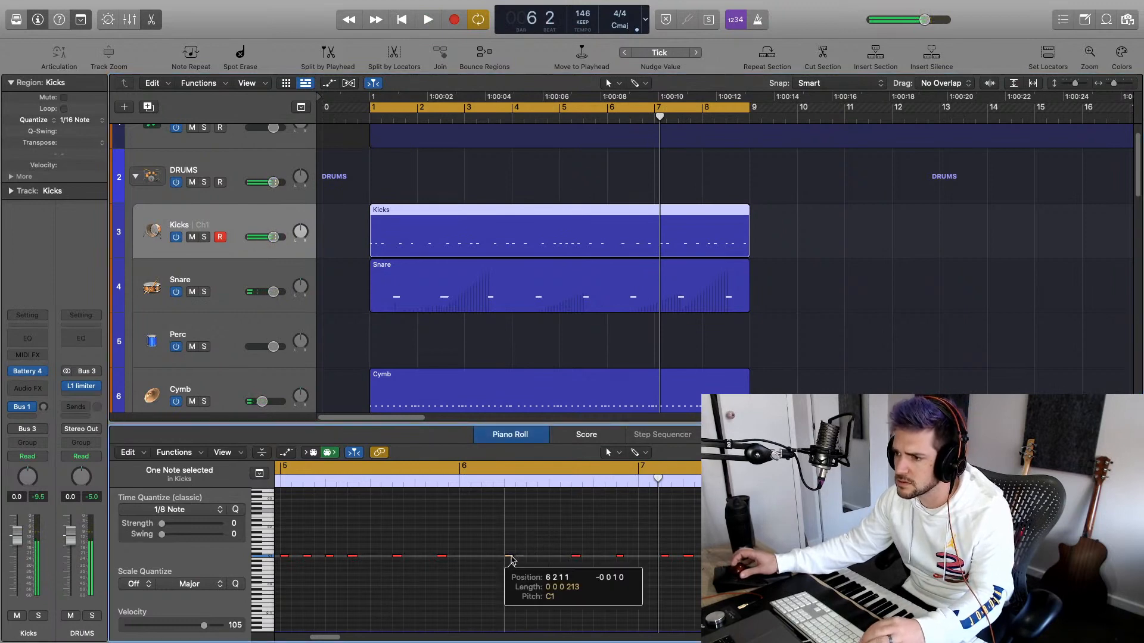
key(Return)
key(space)
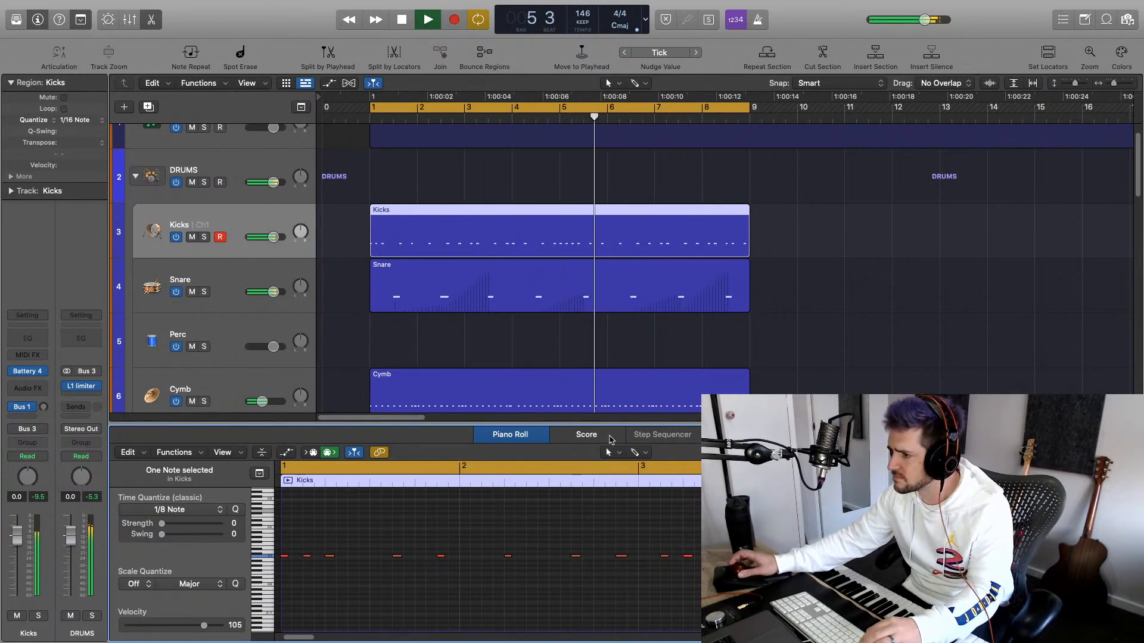
Delete the fourth kick note in bar 5, and play the loop through bar 5 to check the pattern
key(space)
drag(346, 543, 353, 567)
key(Delete)
key(space)
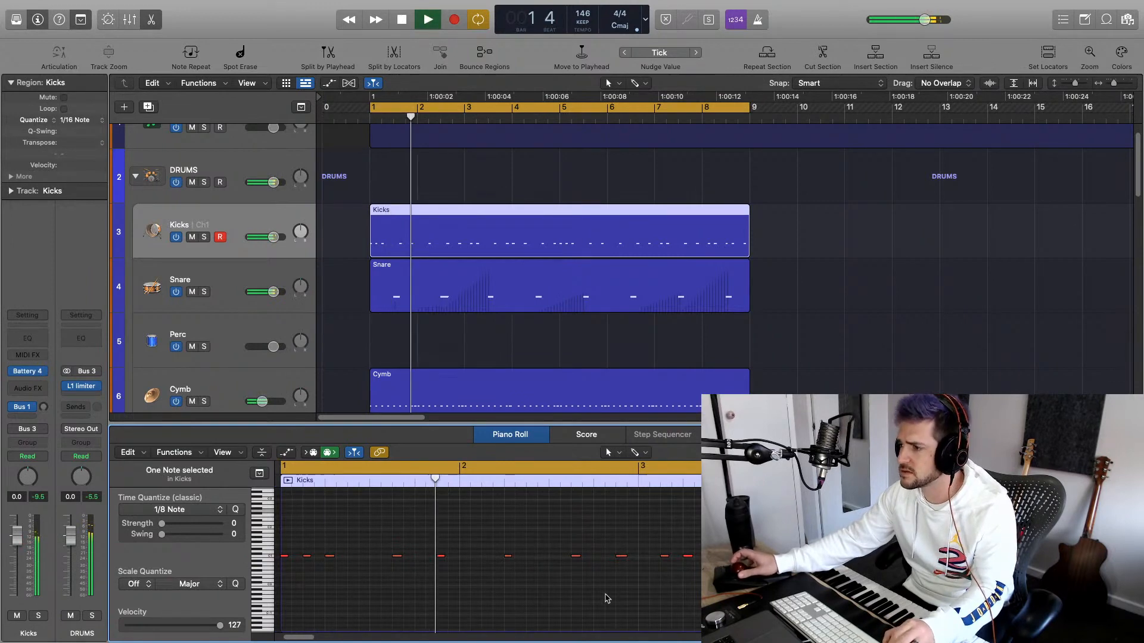
key(super+Left)
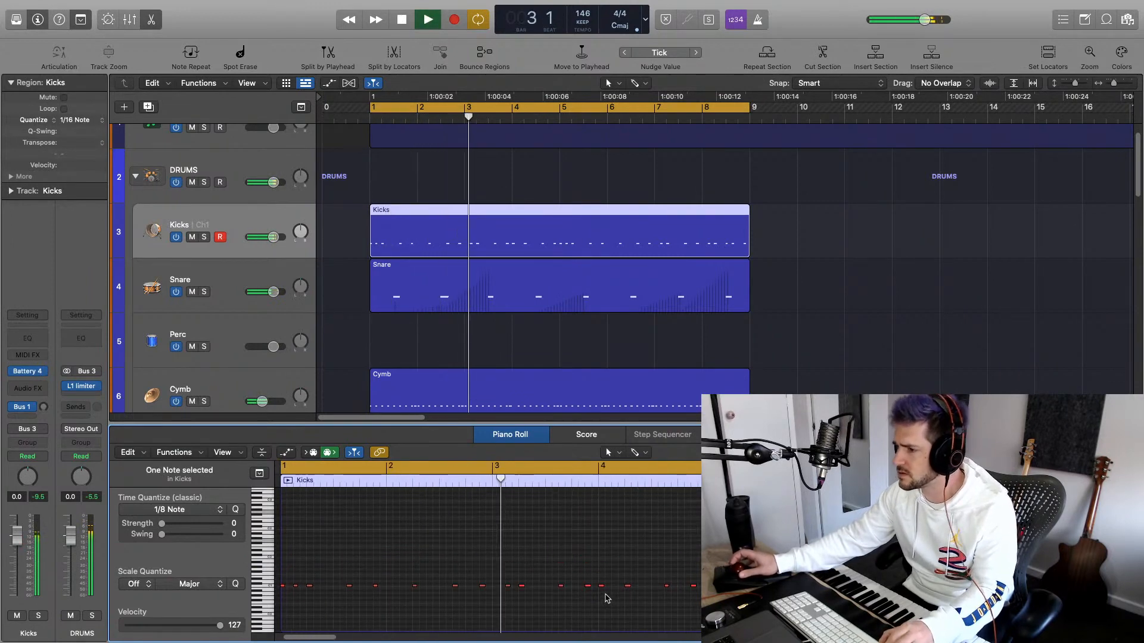
scroll(606, 598, up, 2)
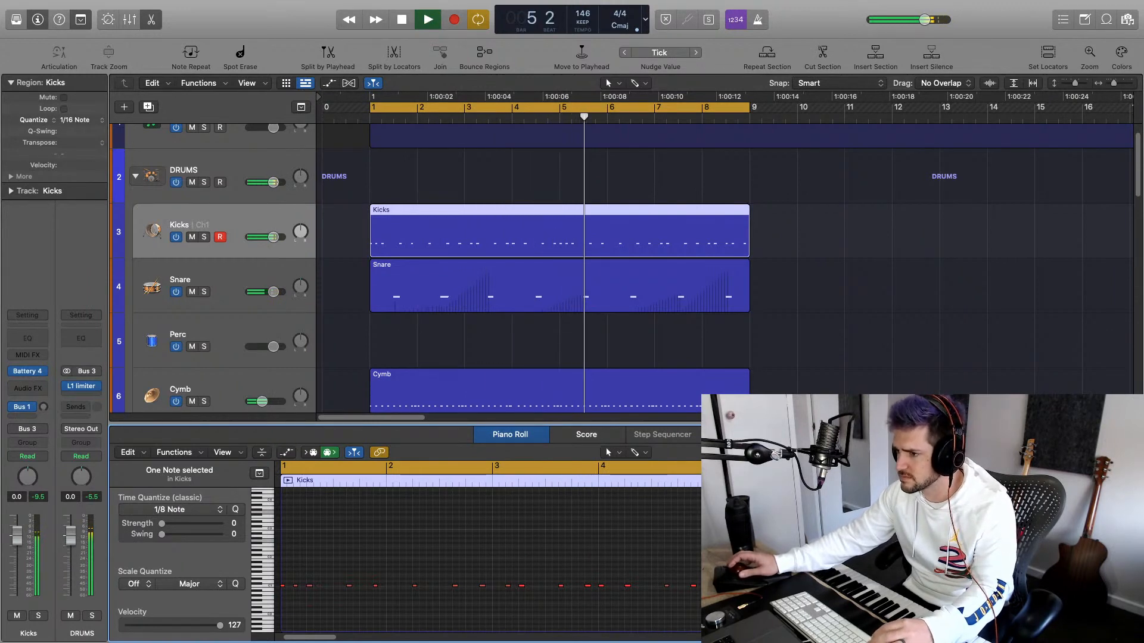
scroll(676, 570, down, 2)
key(super+Right)
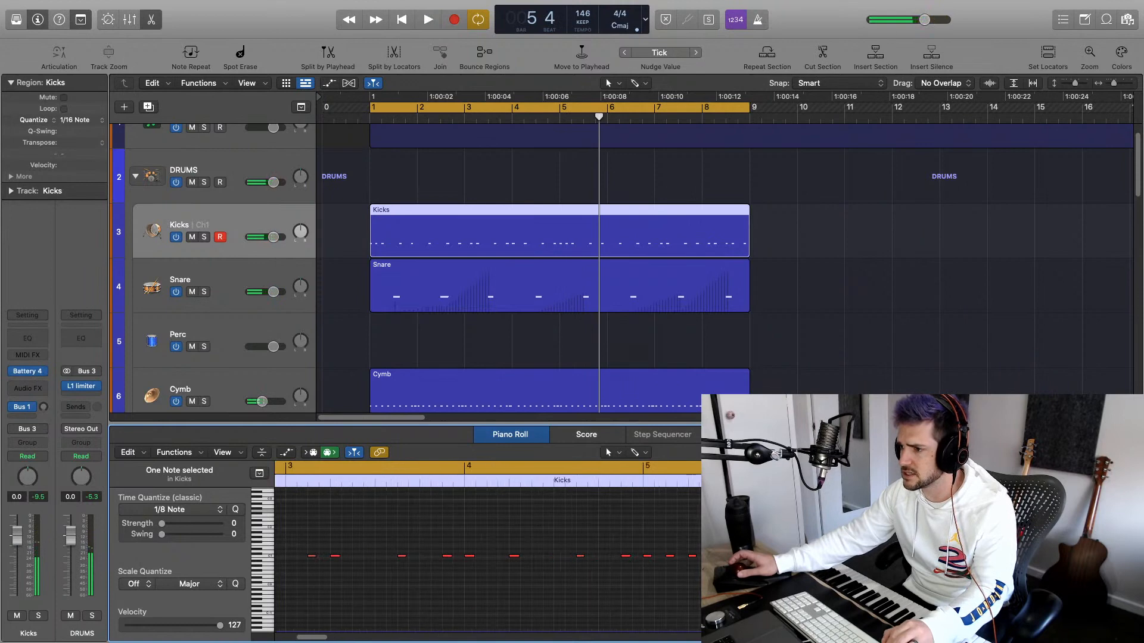
Assign the Brush Tool as the Piano Roll's secondary tool, and try painting a kick between bar 5's first two notes, undoing it
click(636, 453)
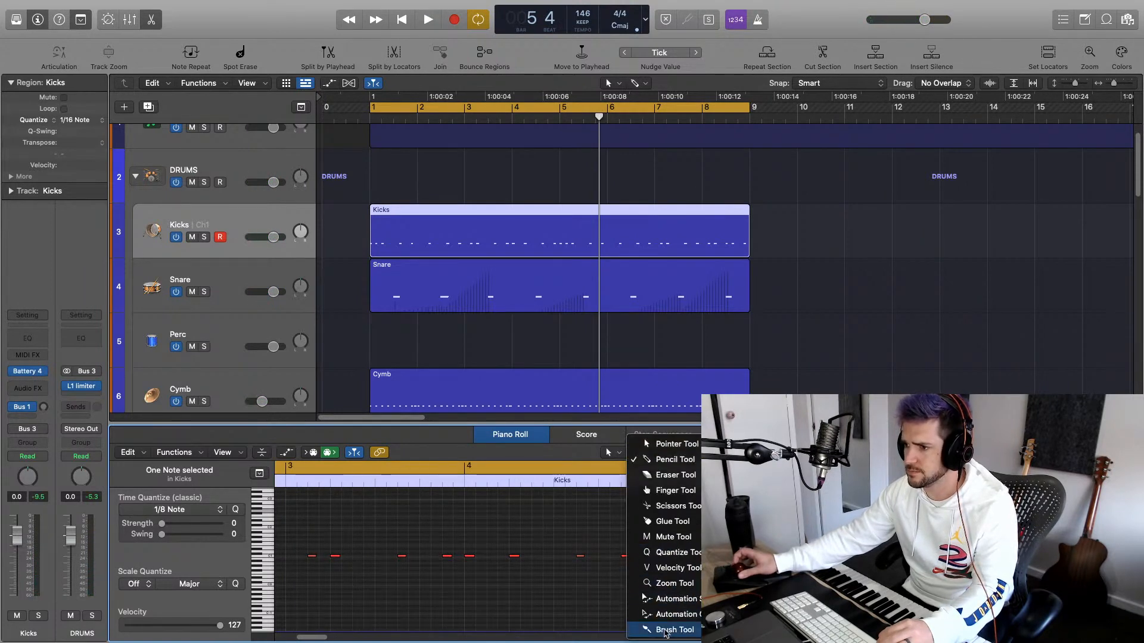
click(665, 631)
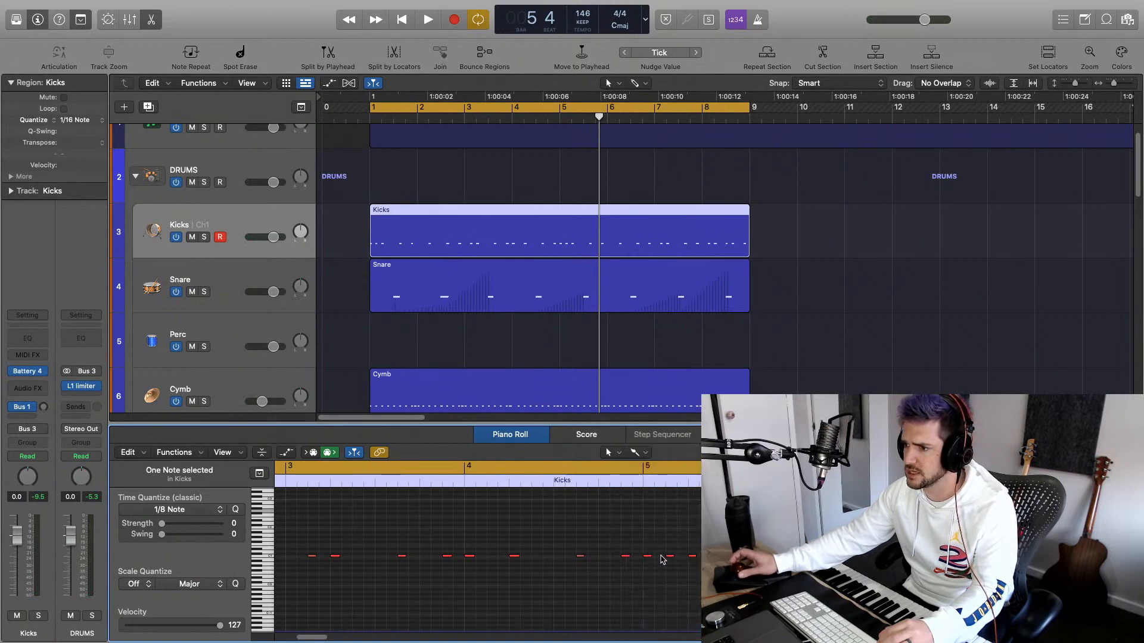
click(661, 557)
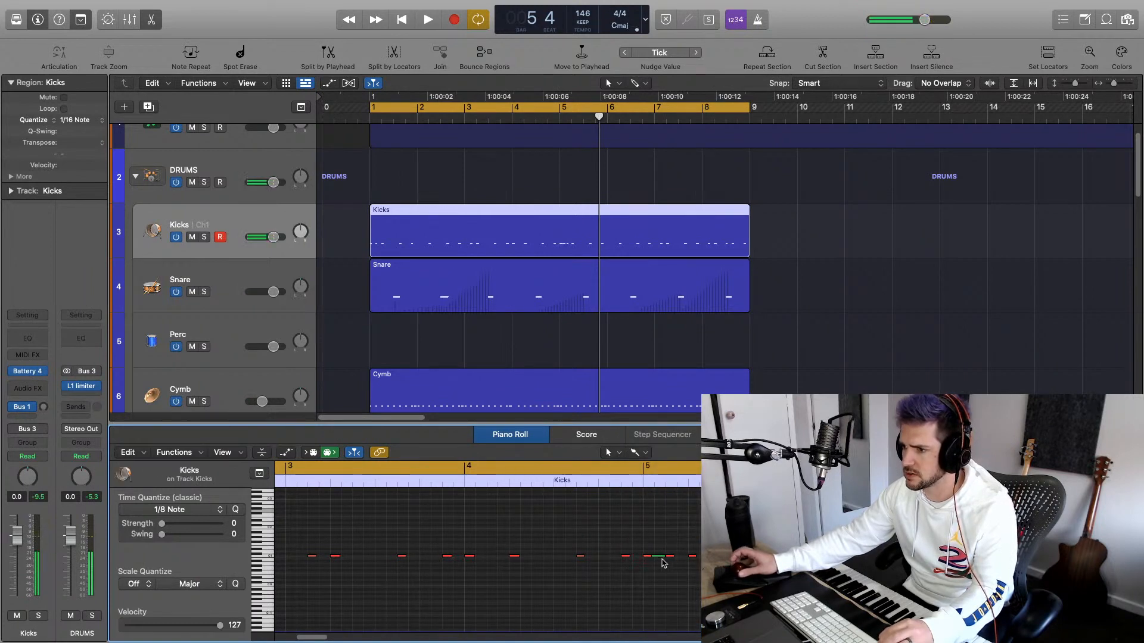
key(super+z)
scroll(661, 569, down, 1)
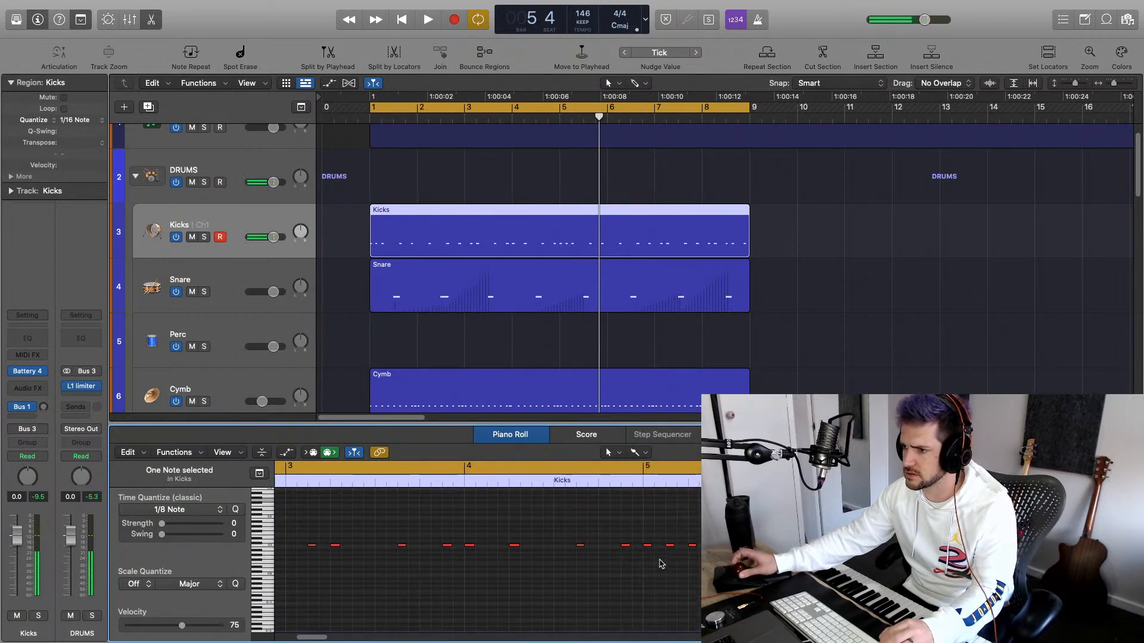
click(218, 507)
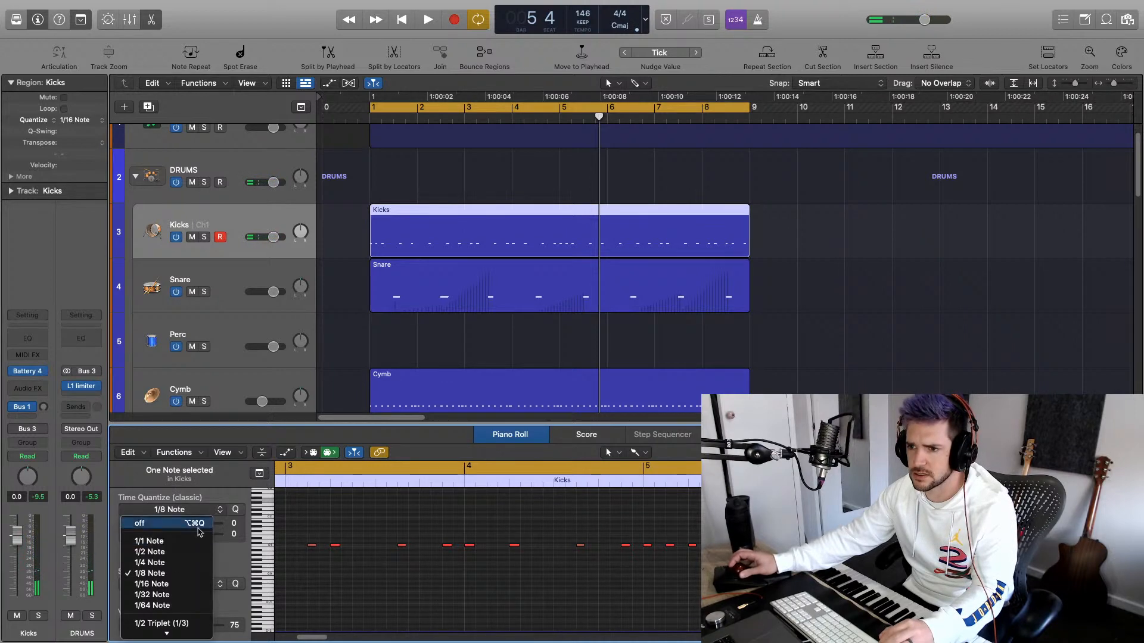
click(463, 599)
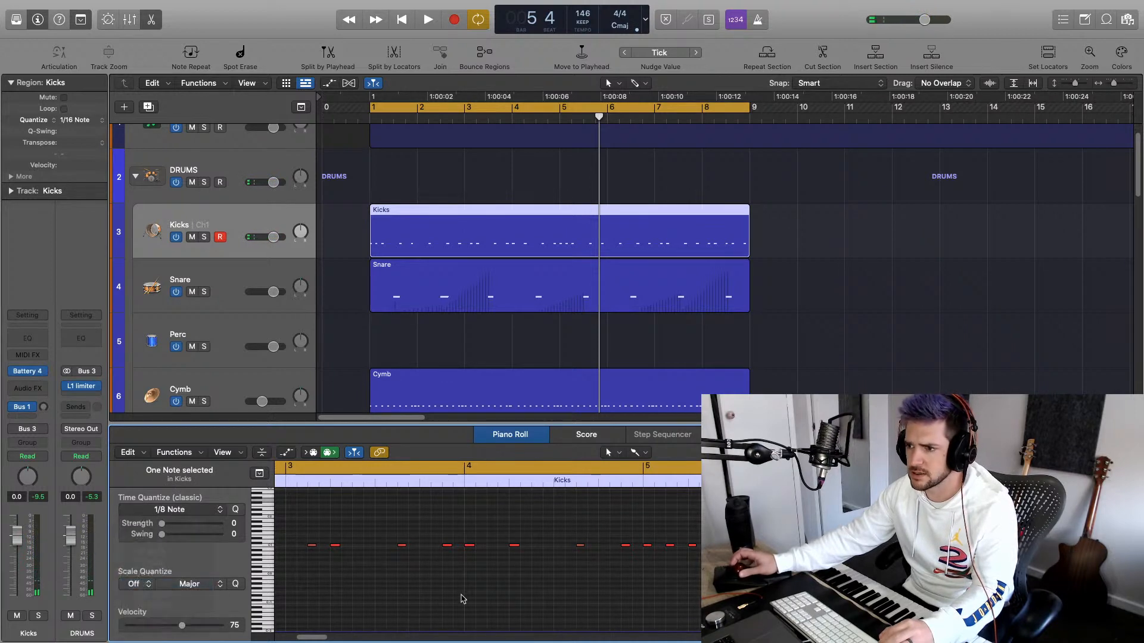
Paint two extra kick notes in the gaps between bar 5's first three notes, and play from bar 4 to hear them
click(658, 547)
click(681, 545)
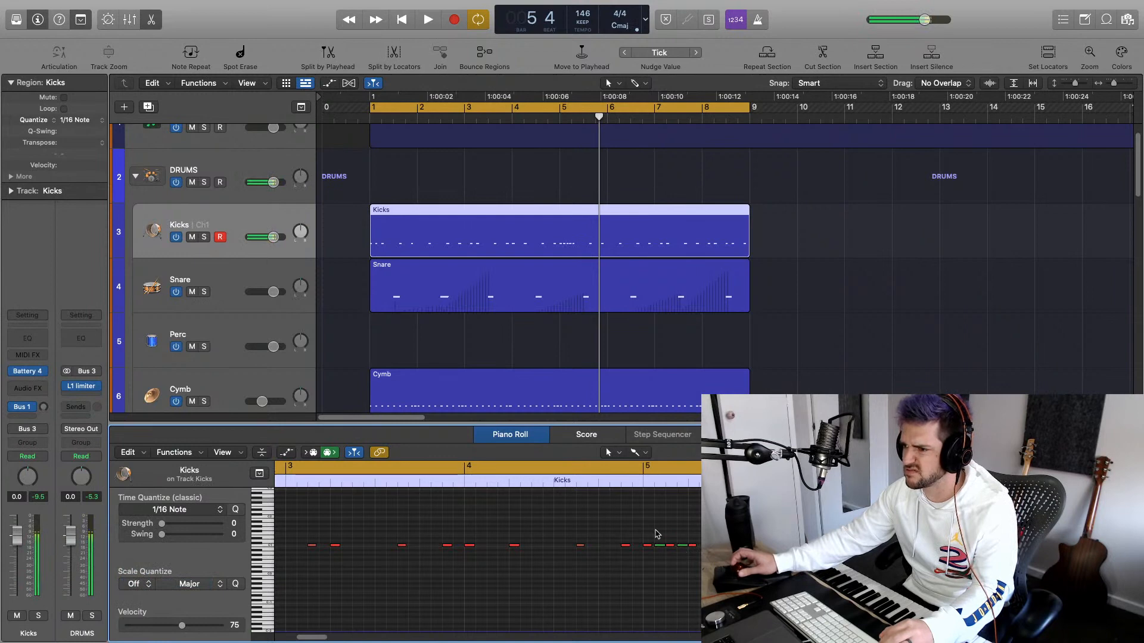
click(510, 480)
key(space)
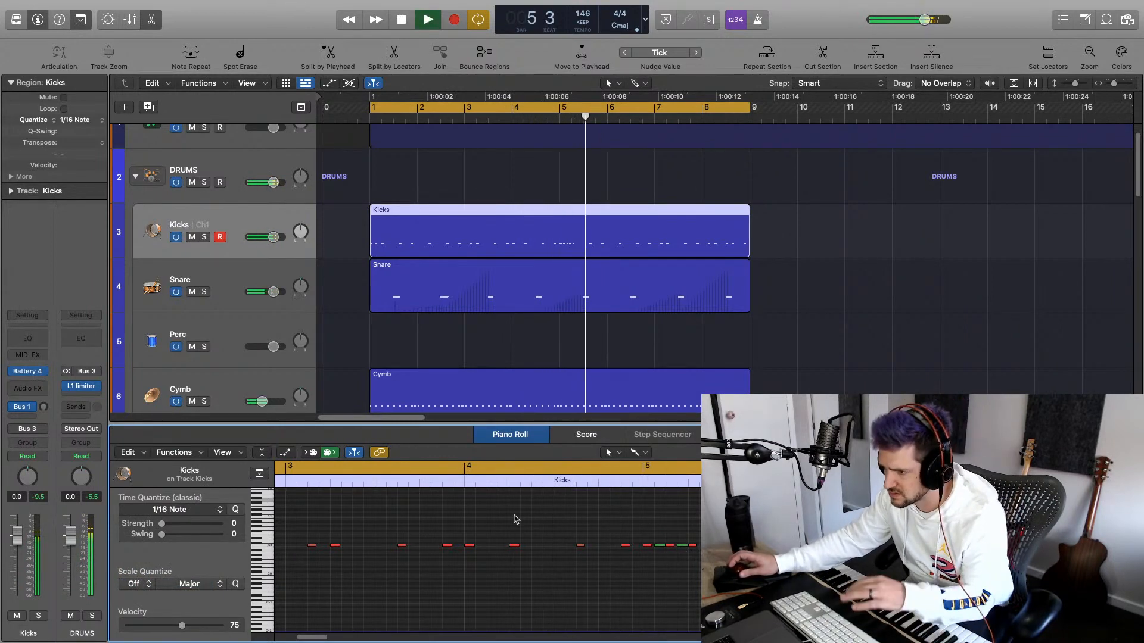
key(space)
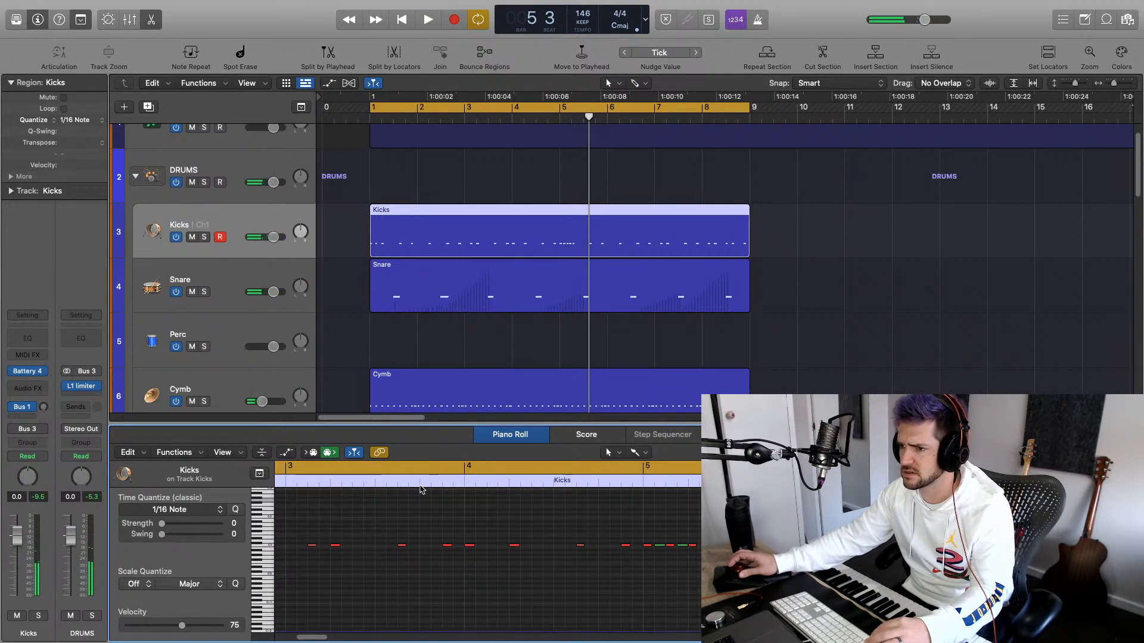
Play the loop from late bar 3 and again from late bar 4 to judge the added bar 5 kicks
click(420, 486)
key(space)
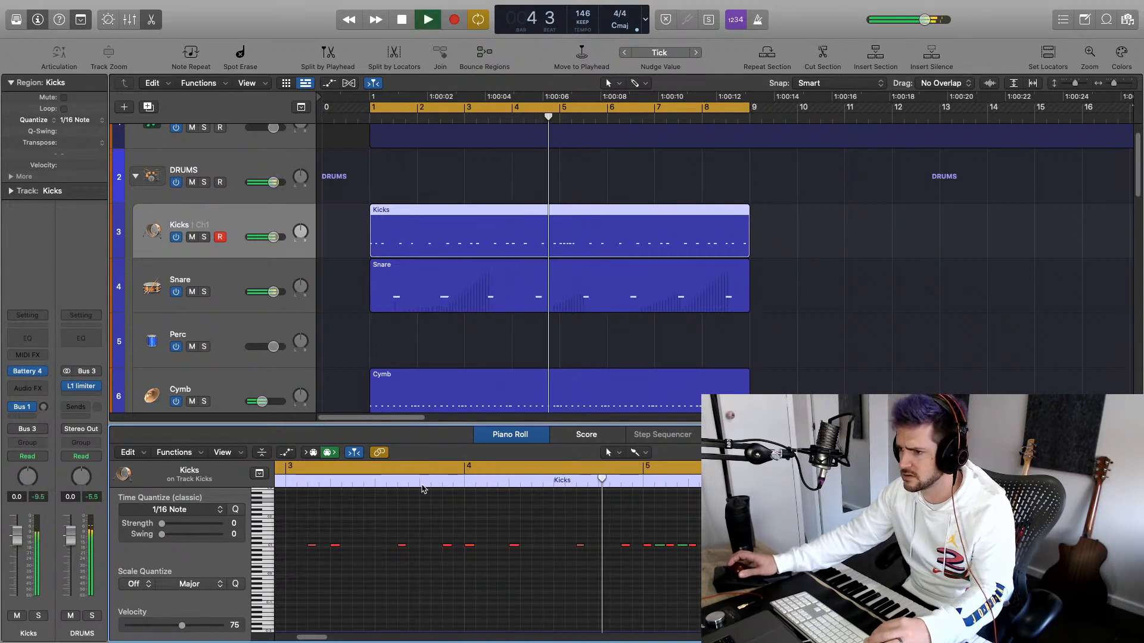
key(space)
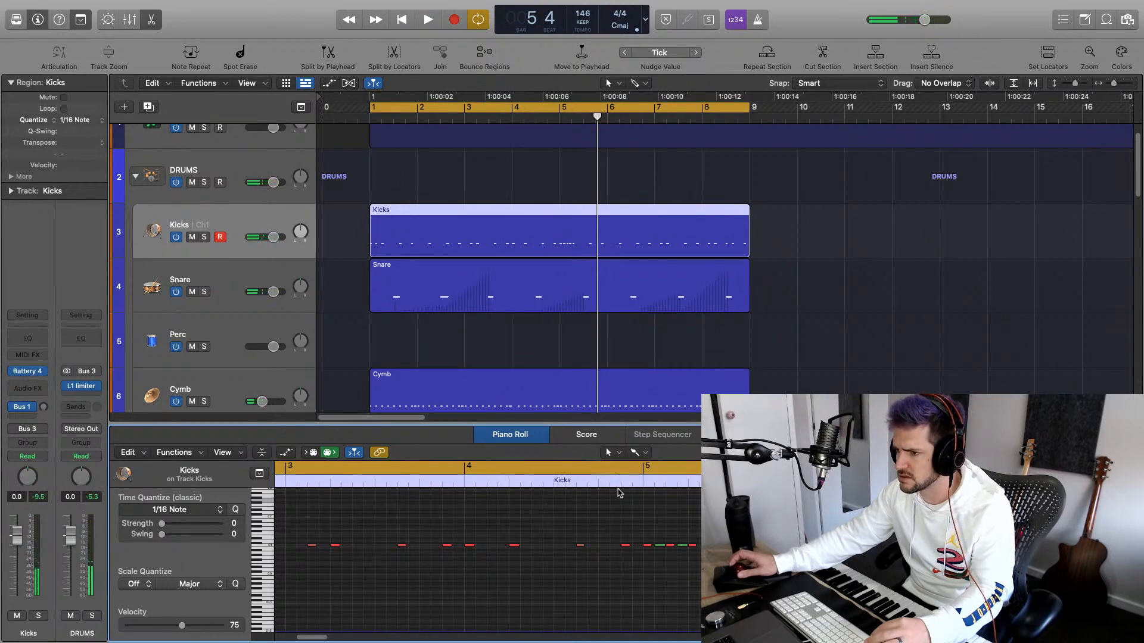
click(599, 481)
key(space)
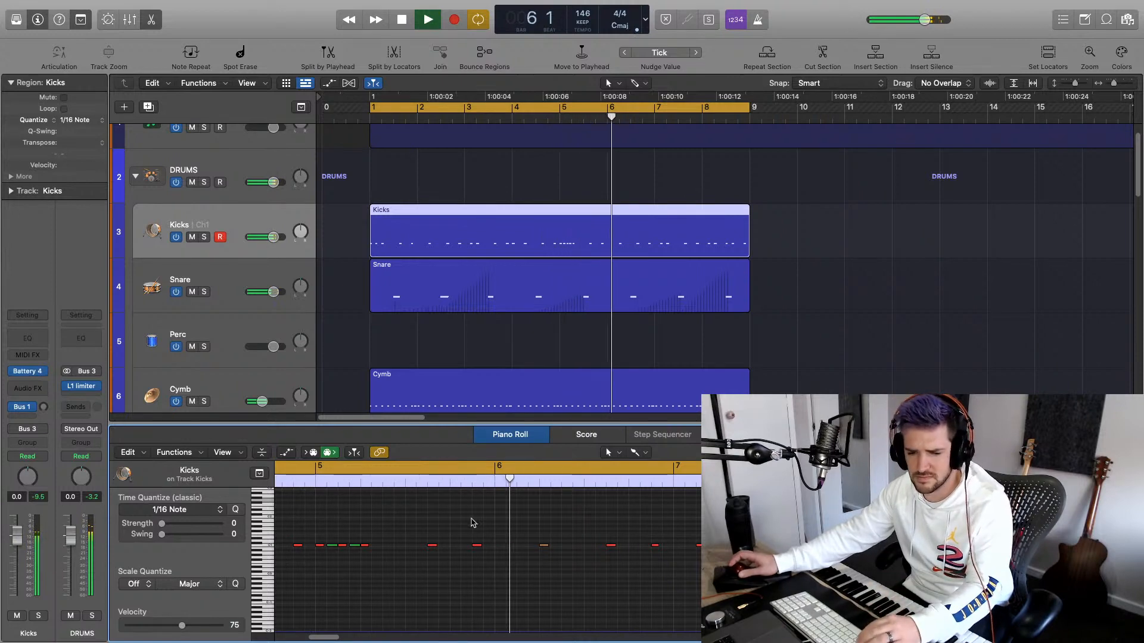
key(space)
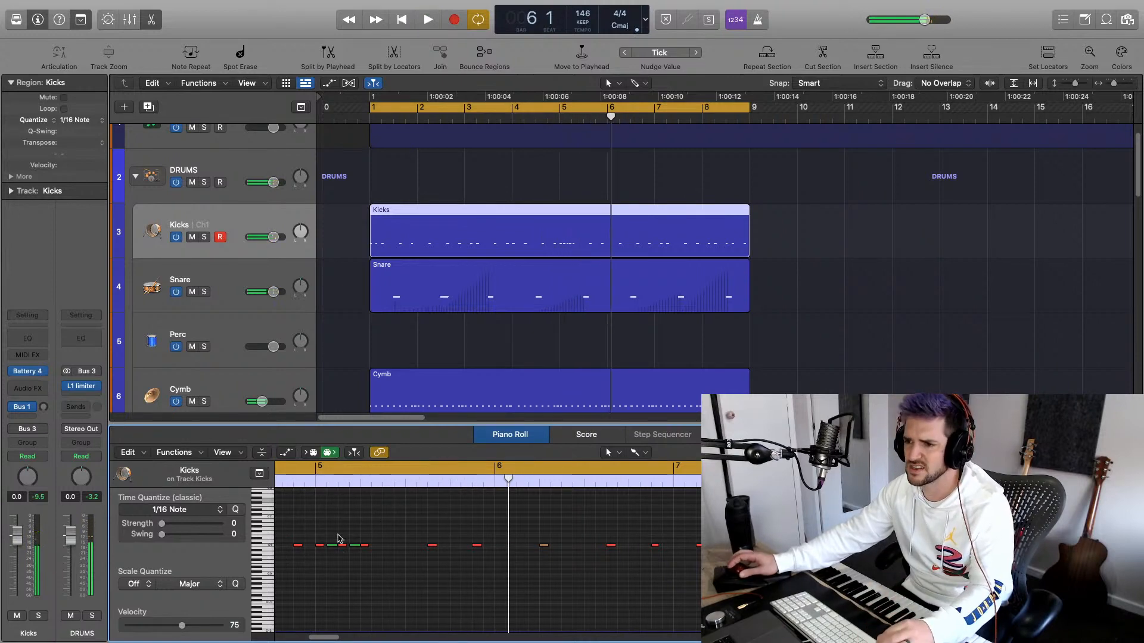
Raise the velocity of the two added bar 5 kick notes to 127, playing the passage before and after the change
click(305, 484)
key(space)
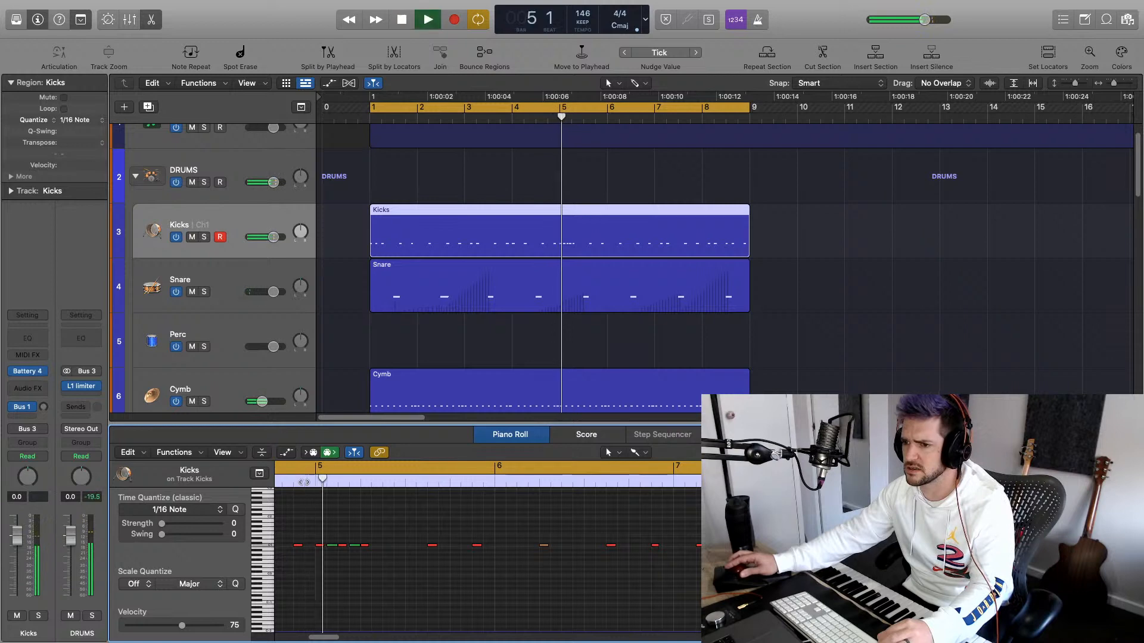
key(space)
click(350, 545)
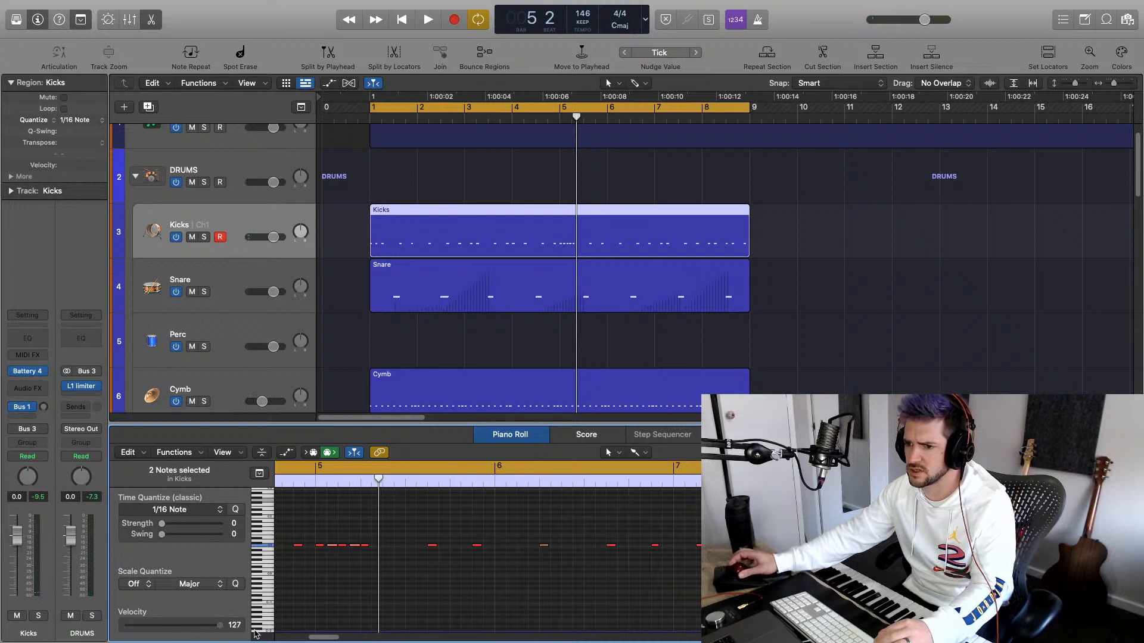
click(286, 484)
key(space)
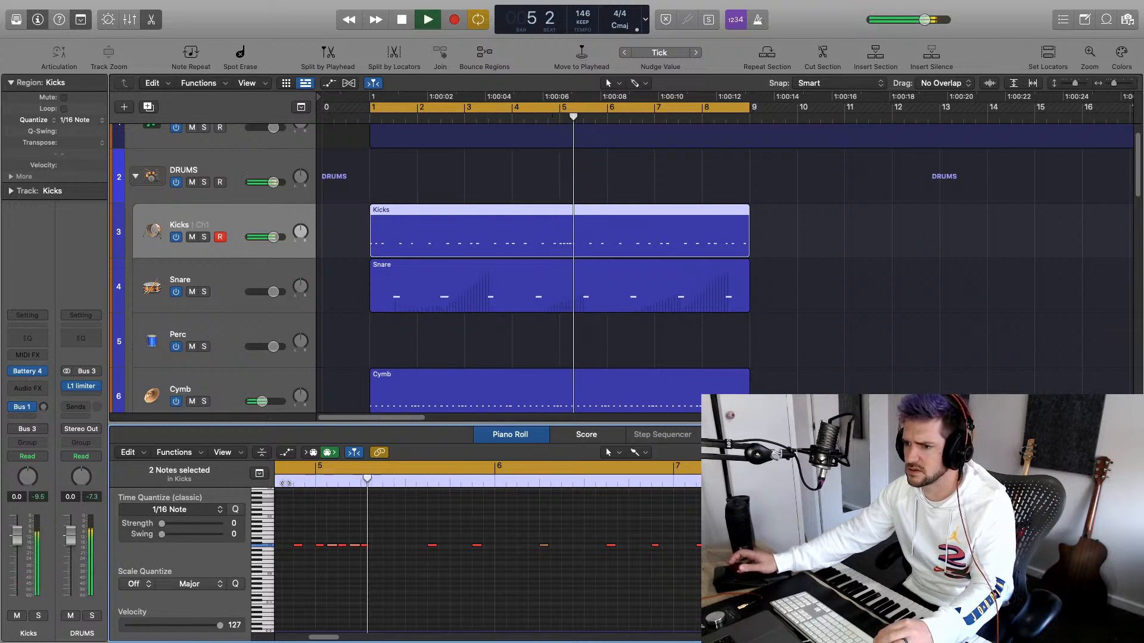
key(space)
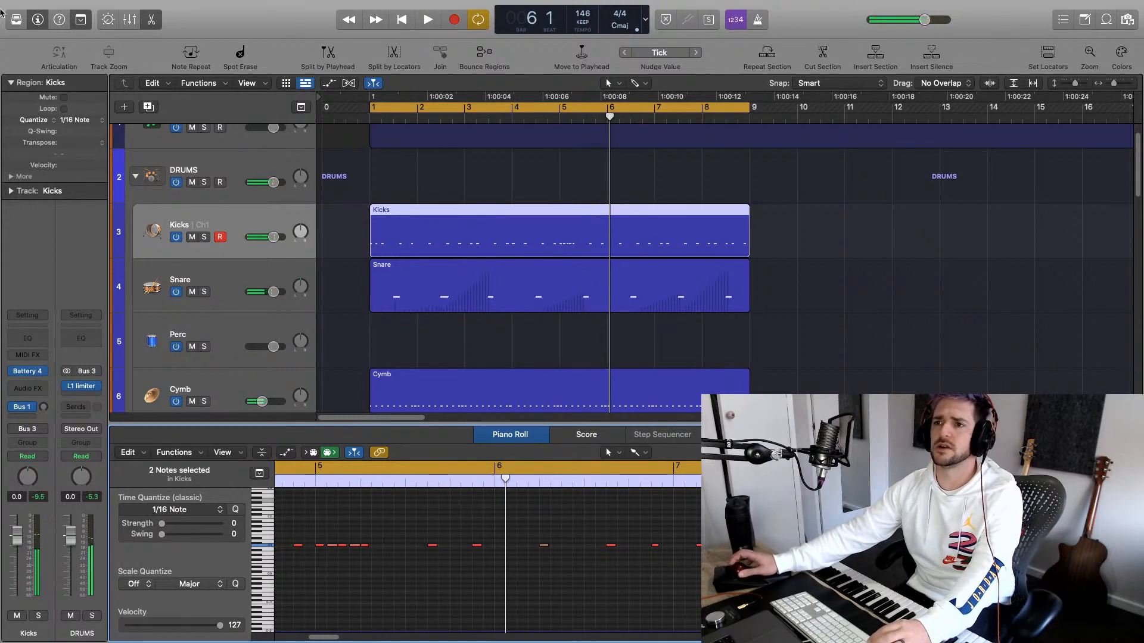
Select every kick note in the region and copy them one semitone higher to layer a second kick
key(z)
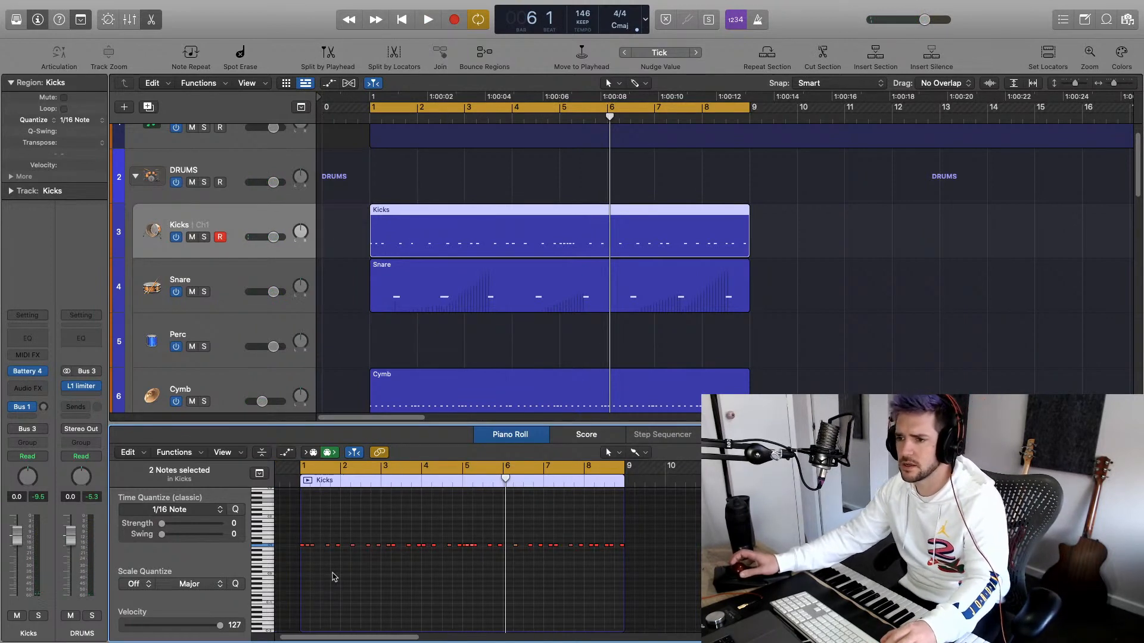
click(265, 546)
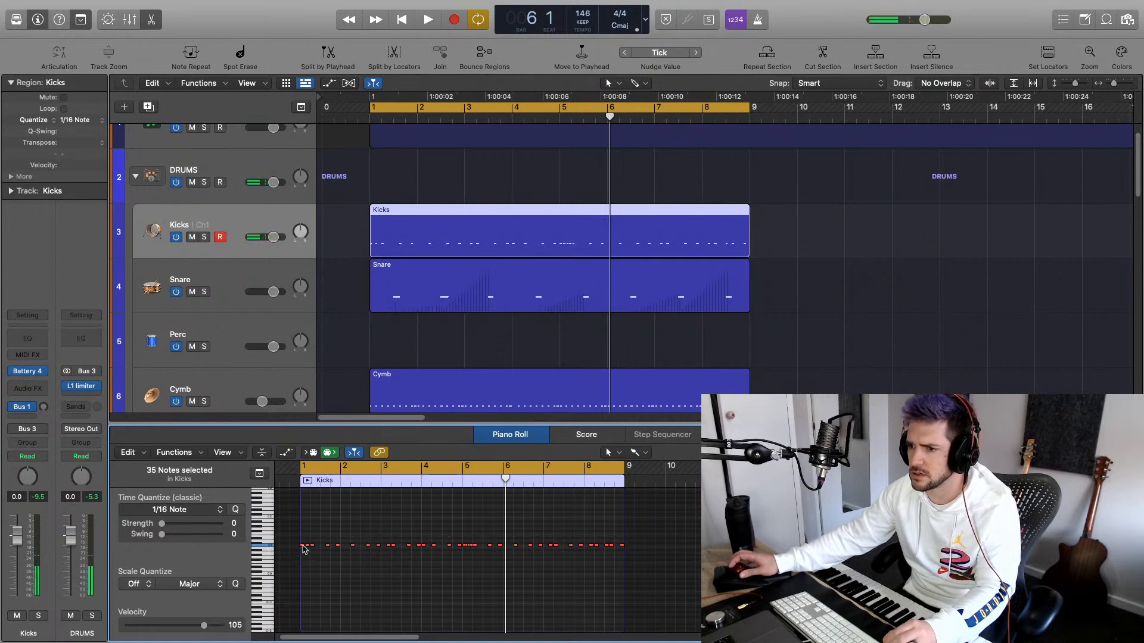
drag(302, 546, 302, 543)
Play the loop with the layered kicks and slightly lower the Cymb track volume
key(space)
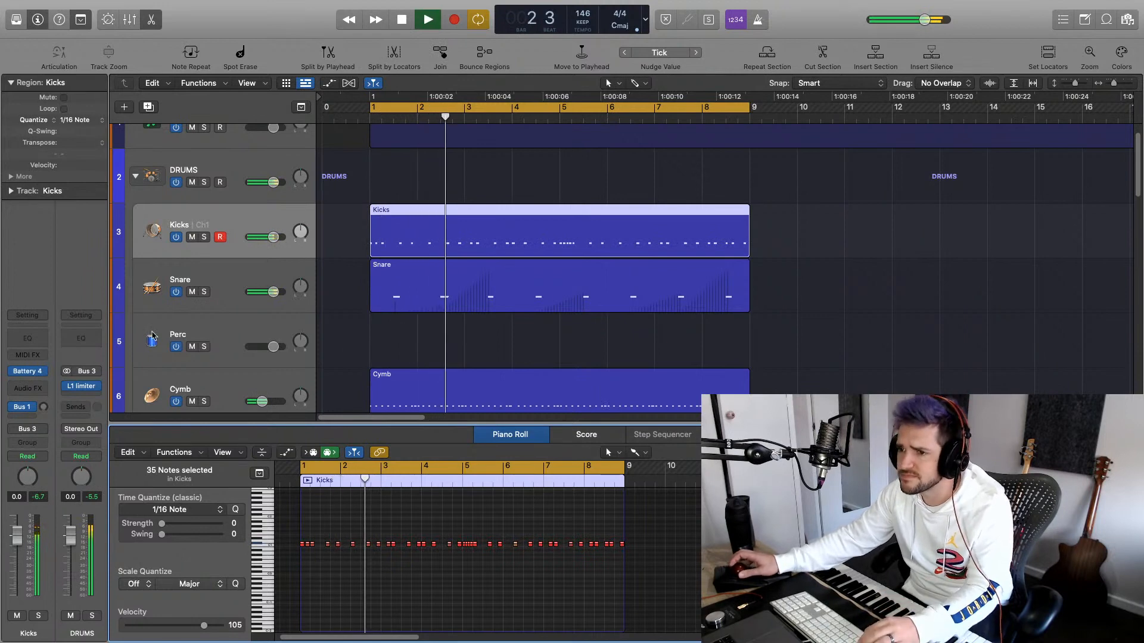
scroll(153, 335, down, 2)
drag(260, 372, 256, 372)
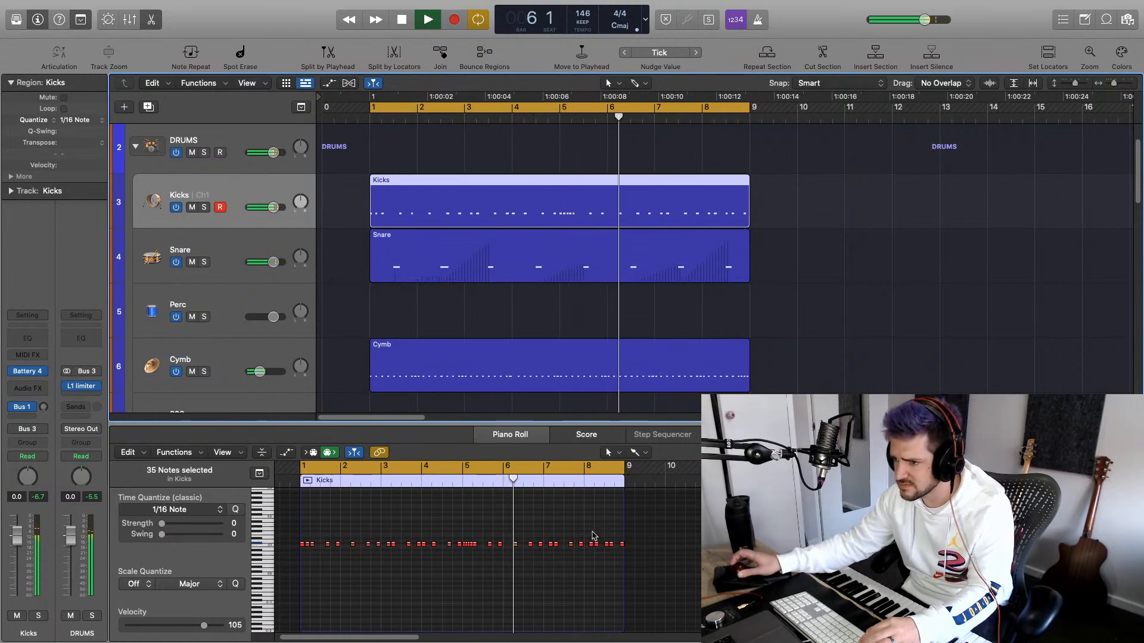
key(space)
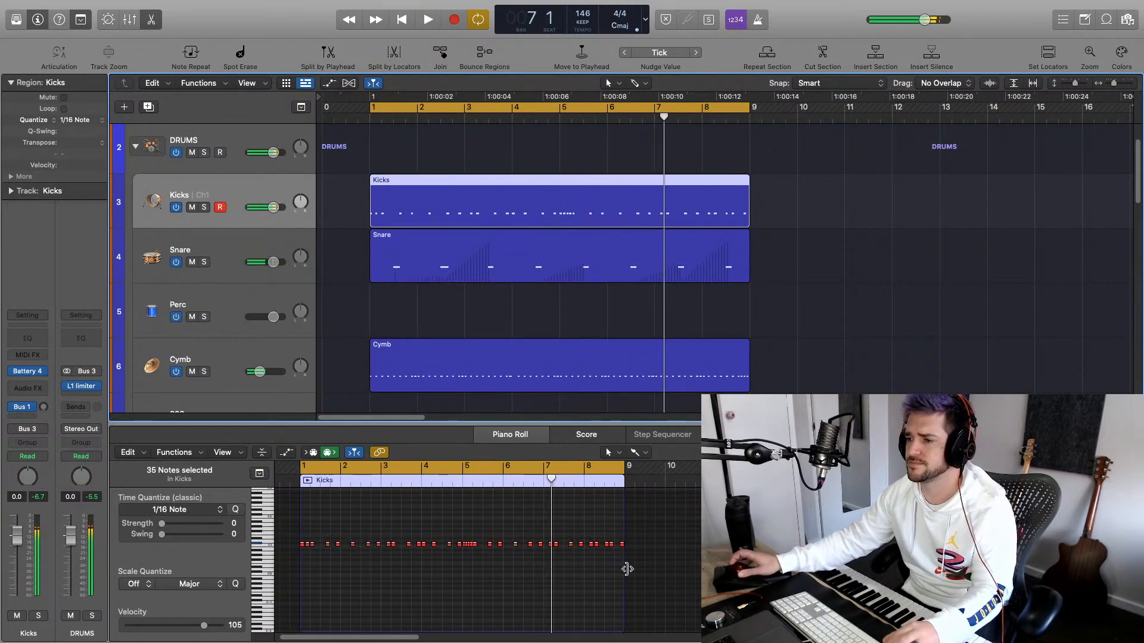
Set Time Quantize to 1/32 Note, paint a roll of three layered kicks late in bar 6, and play it back
scroll(627, 570, up, 6)
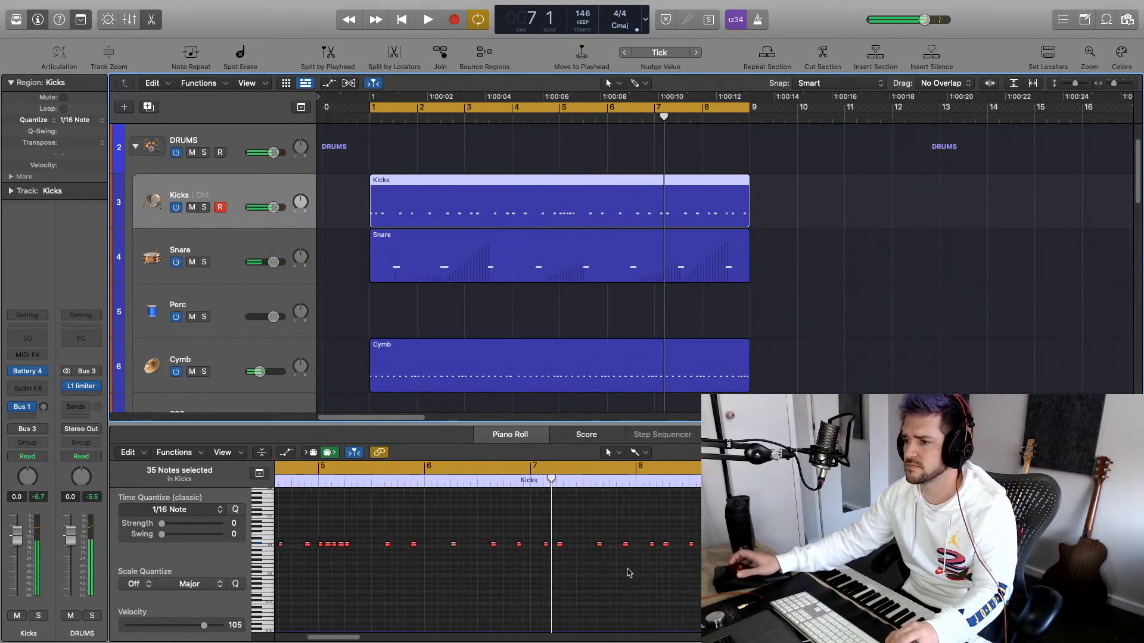
click(499, 544)
click(204, 516)
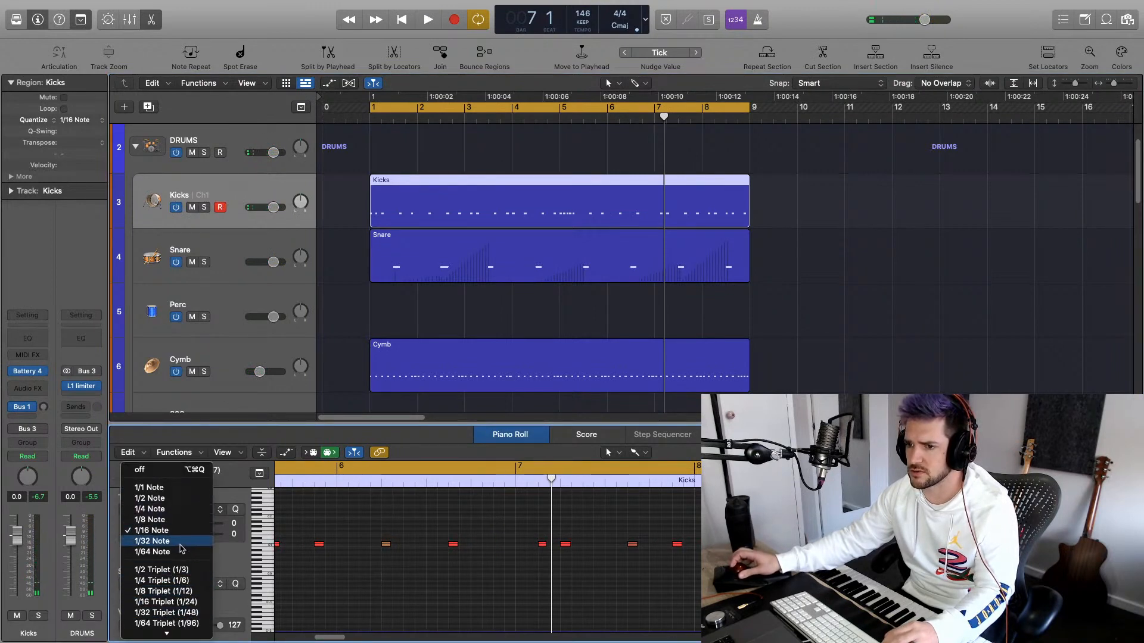
click(185, 541)
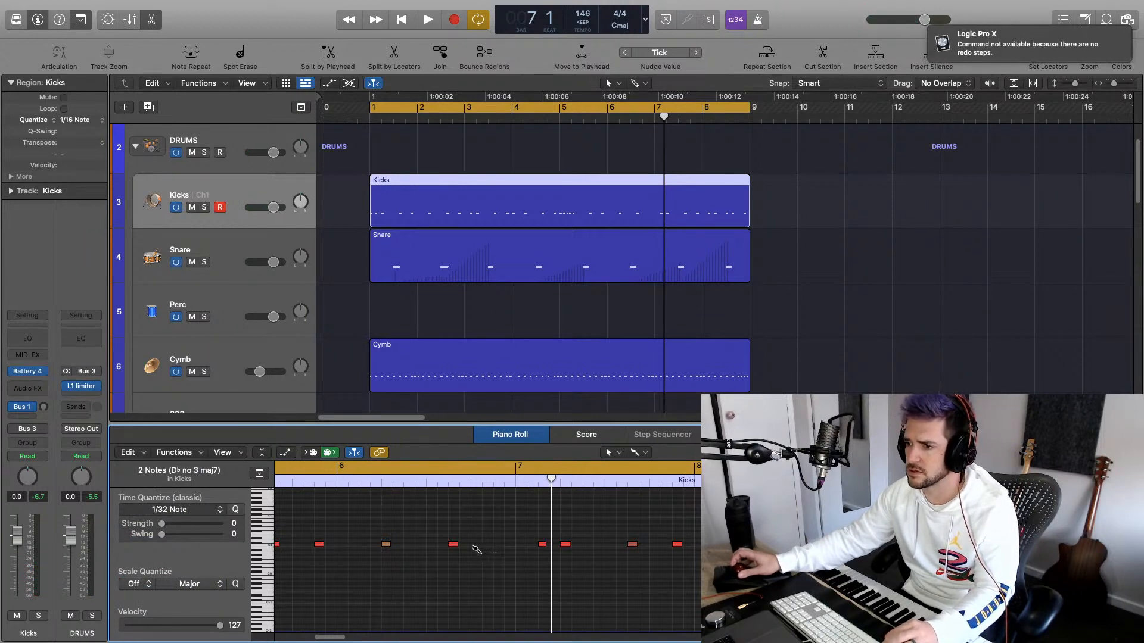
click(475, 545)
click(491, 550)
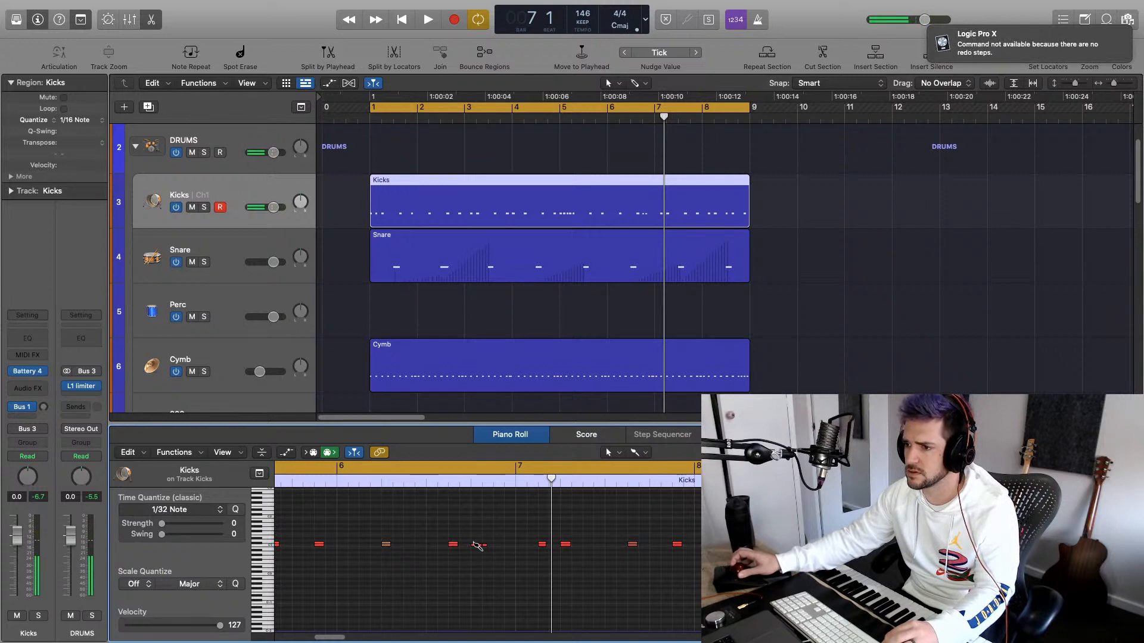
click(319, 484)
key(space)
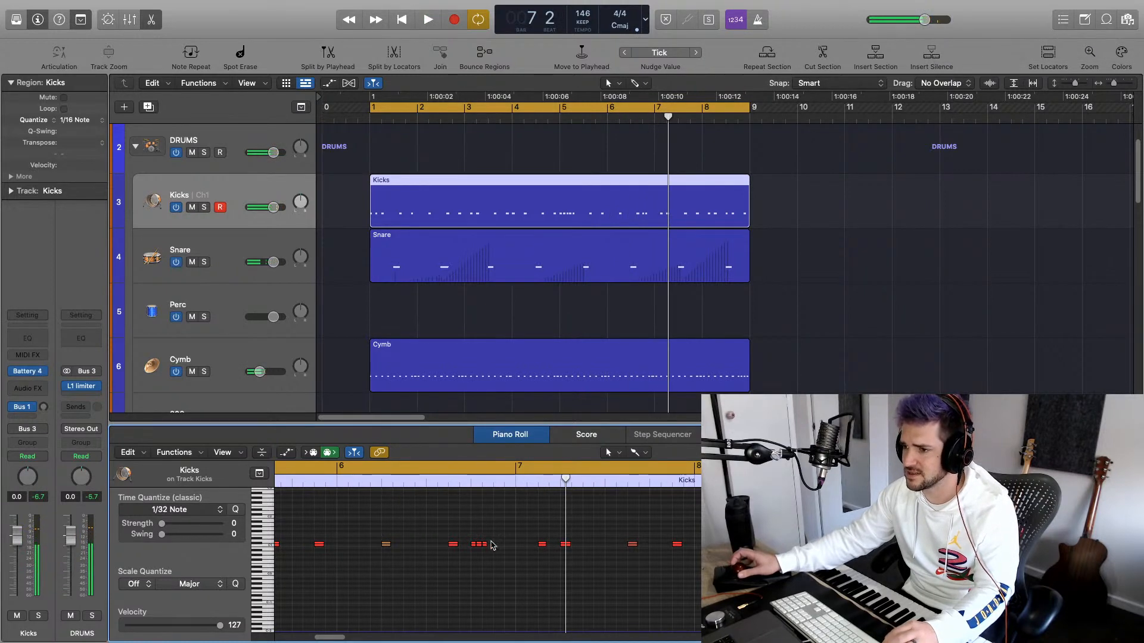
Move the three-note kick roll later toward bar 7, extend it with a fourth layered kick, and return the playhead to bar 6
drag(483, 544, 502, 546)
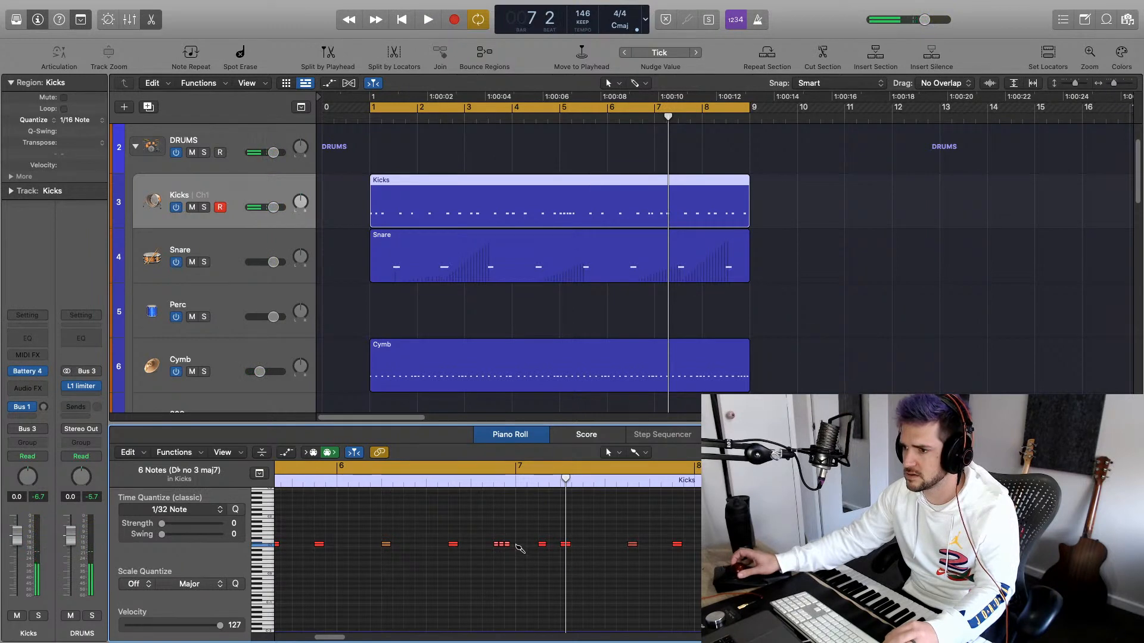
click(516, 547)
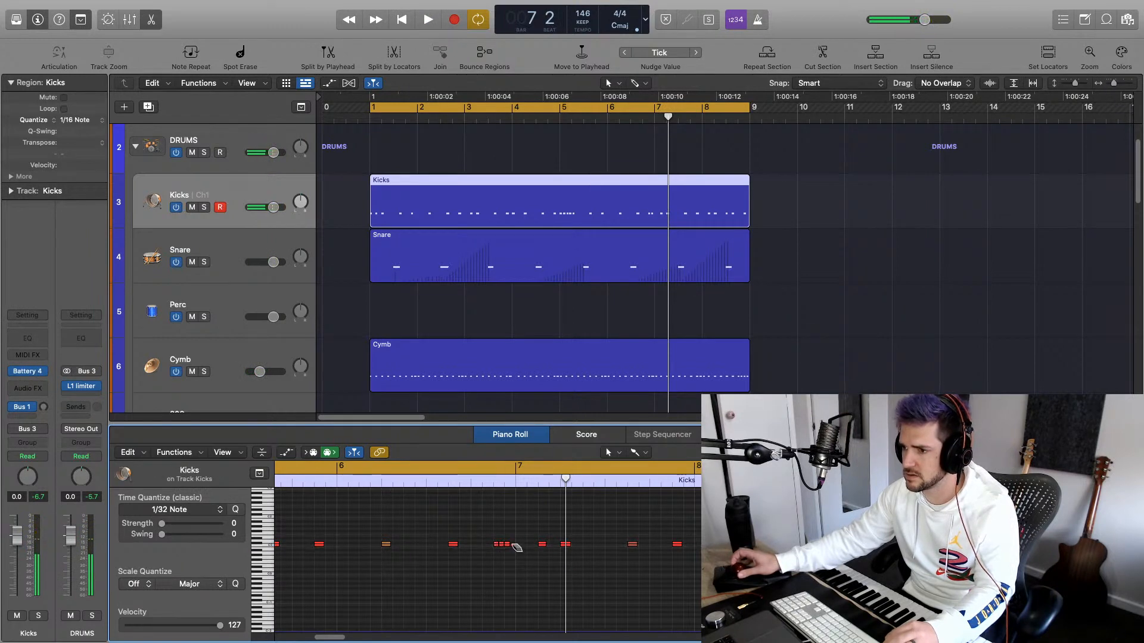
click(338, 480)
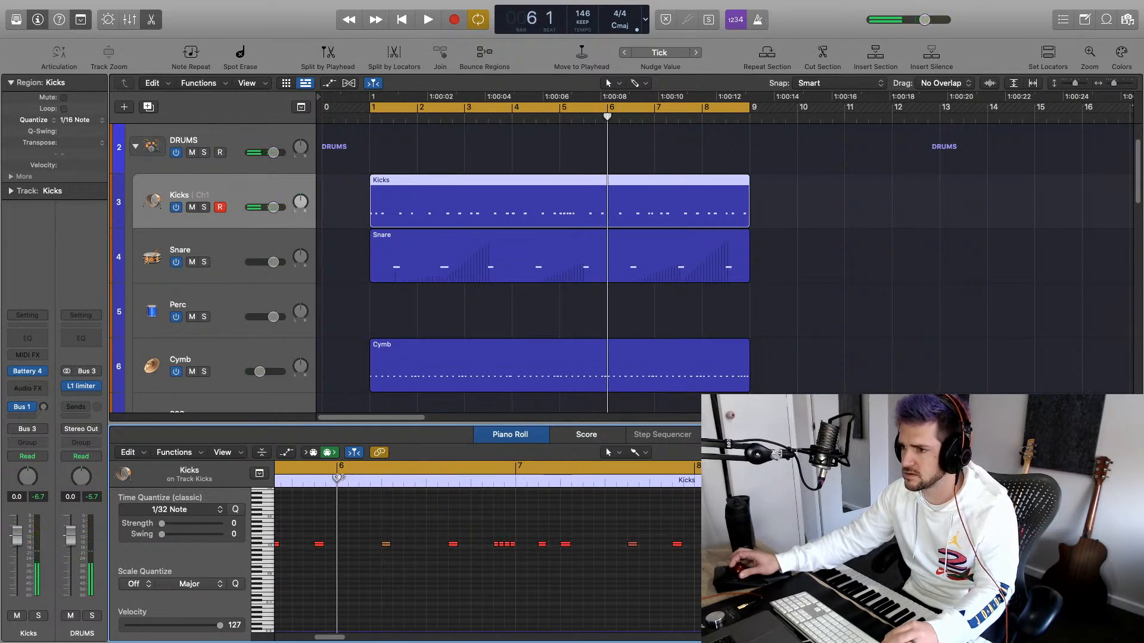
Reduce the first four kicks of bar 5 and the four-note roll before bar 7 to a single layer, checking with playback
key(space)
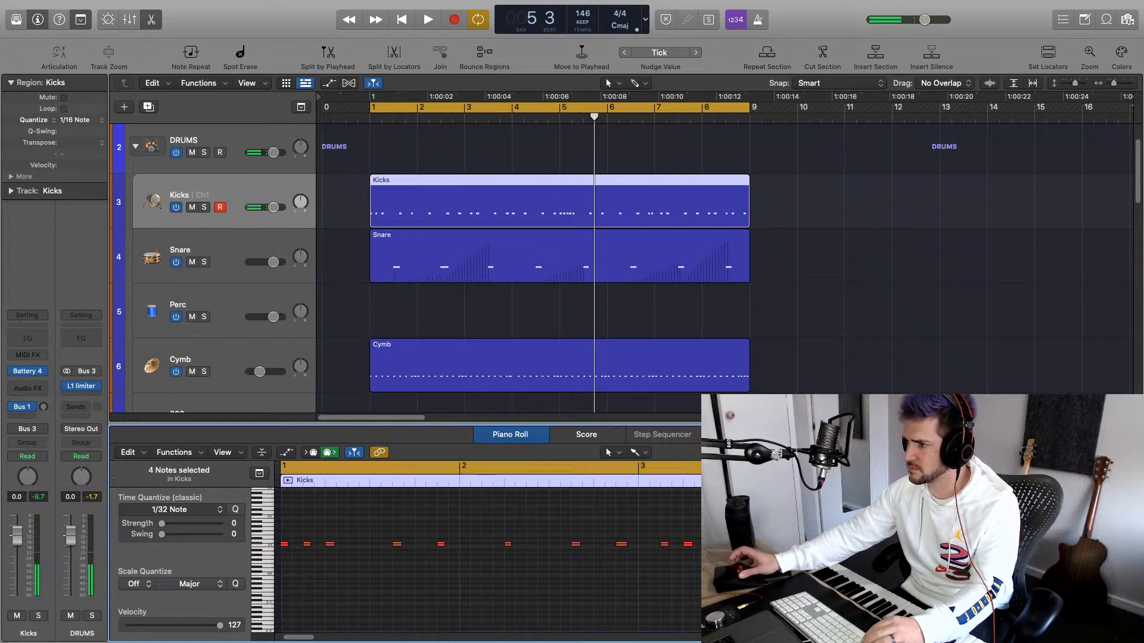
key(space)
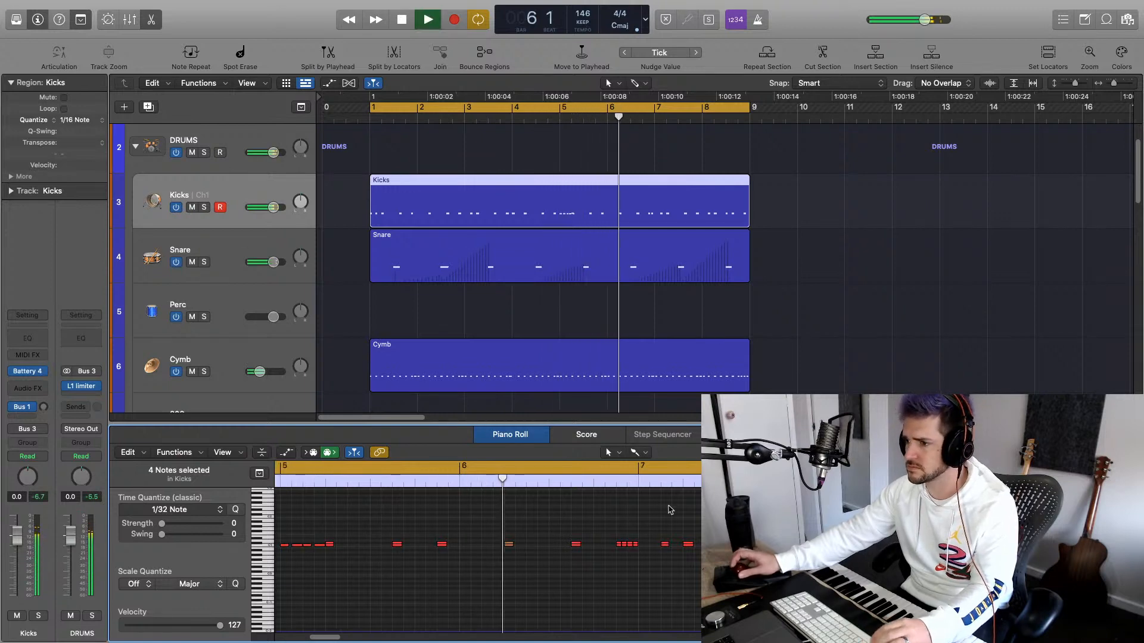
key(space)
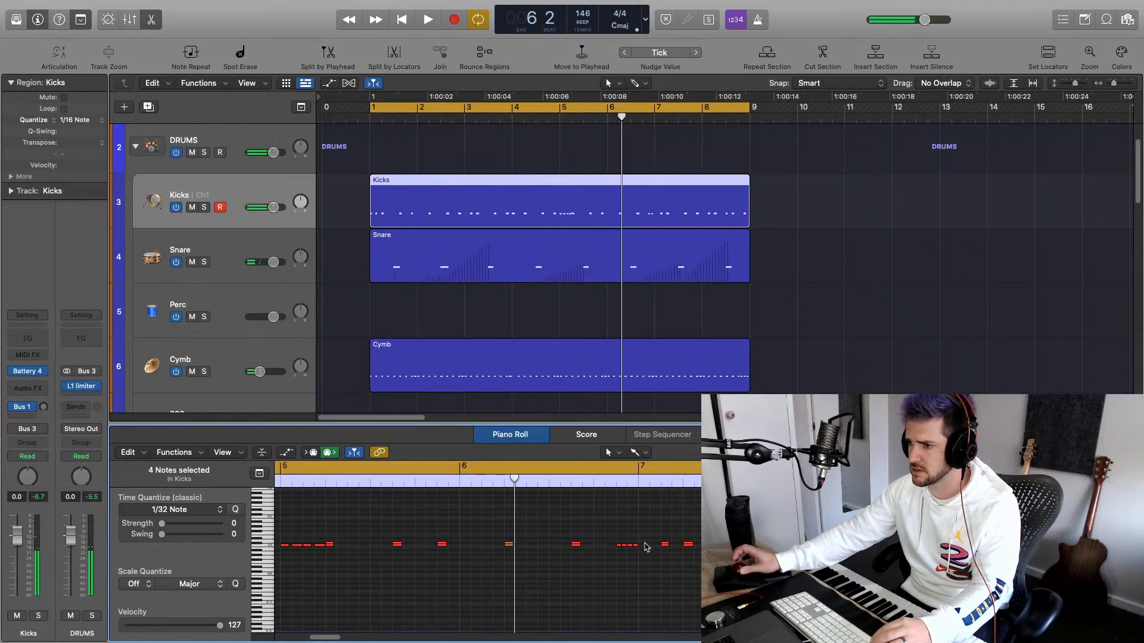
Play the loop from bar 6 and through the full cycle to review the kick rolls
double_click(462, 481)
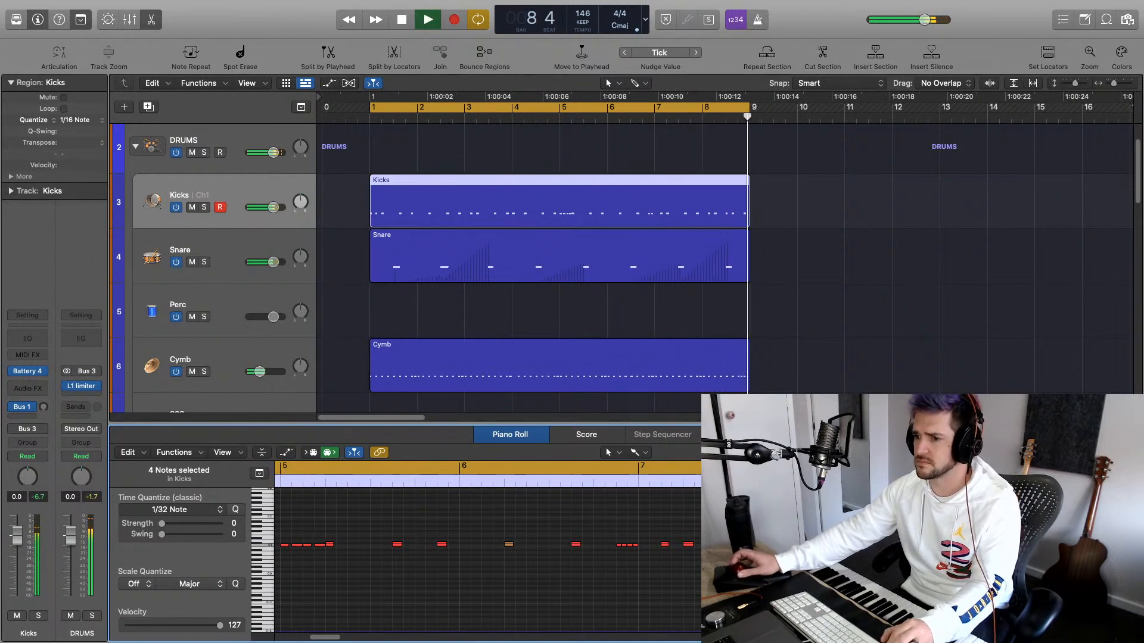
scroll(423, 511, down, 3)
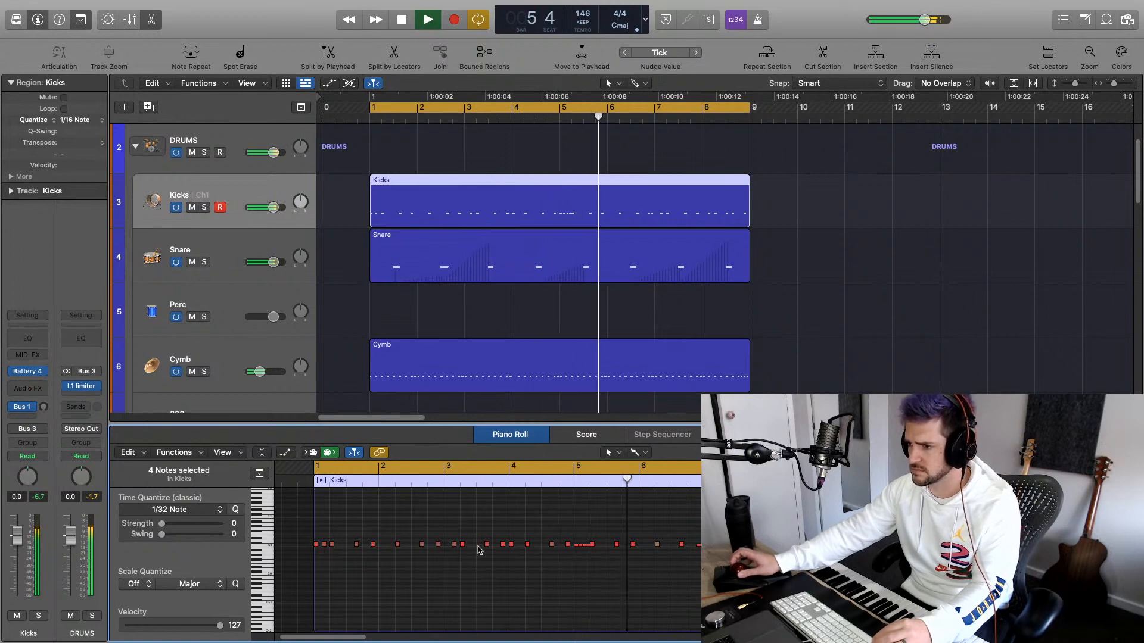
mouse_move(502, 547)
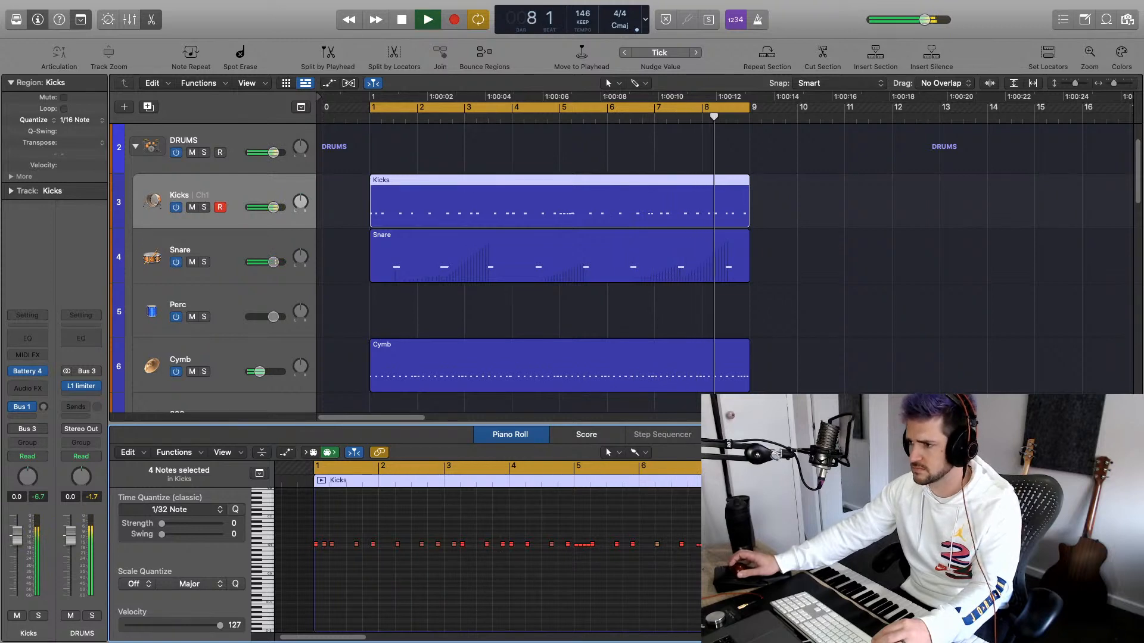
key(space)
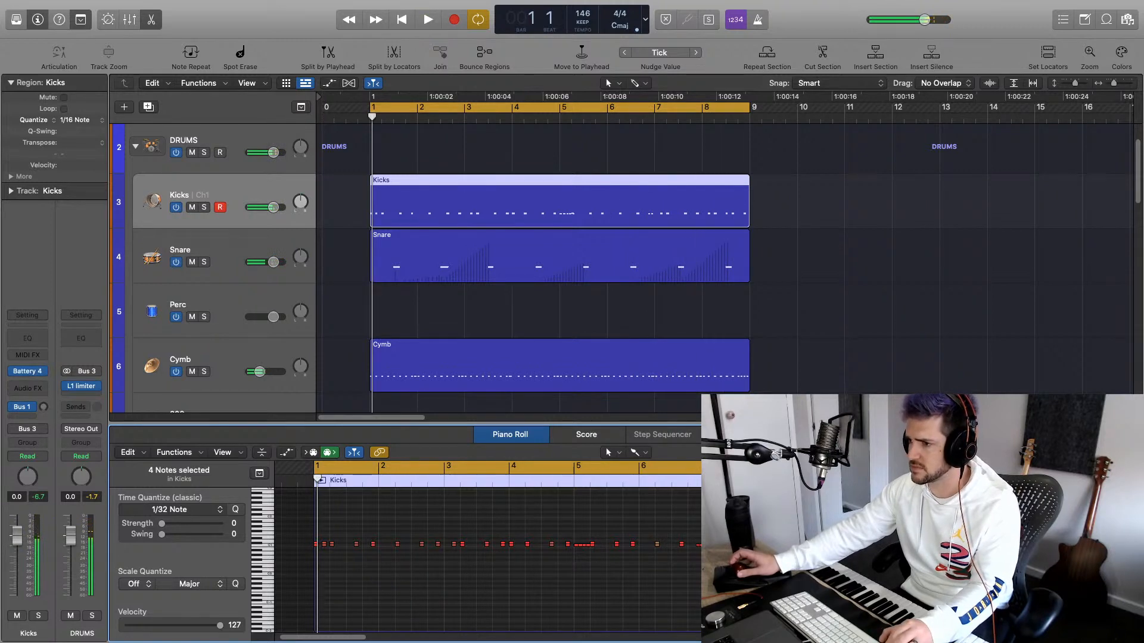
Examine the kick notes across the region up close in the Piano Roll and play the loop from bar 1
scroll(489, 554, right, 5)
scroll(537, 268, down, 2)
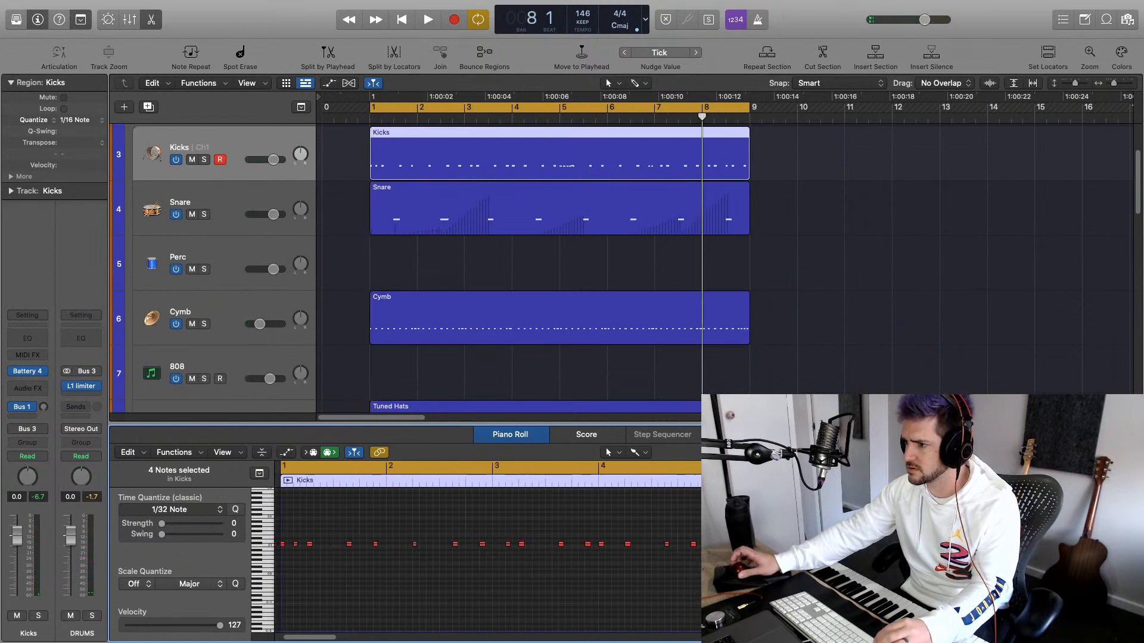
key(space)
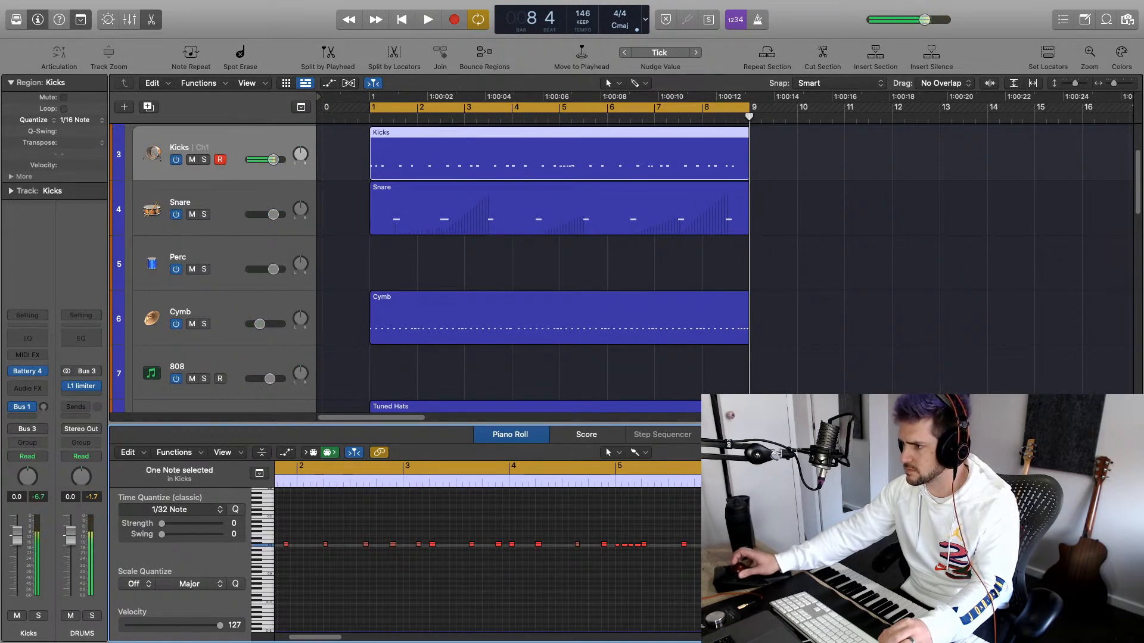
key(super+Right)
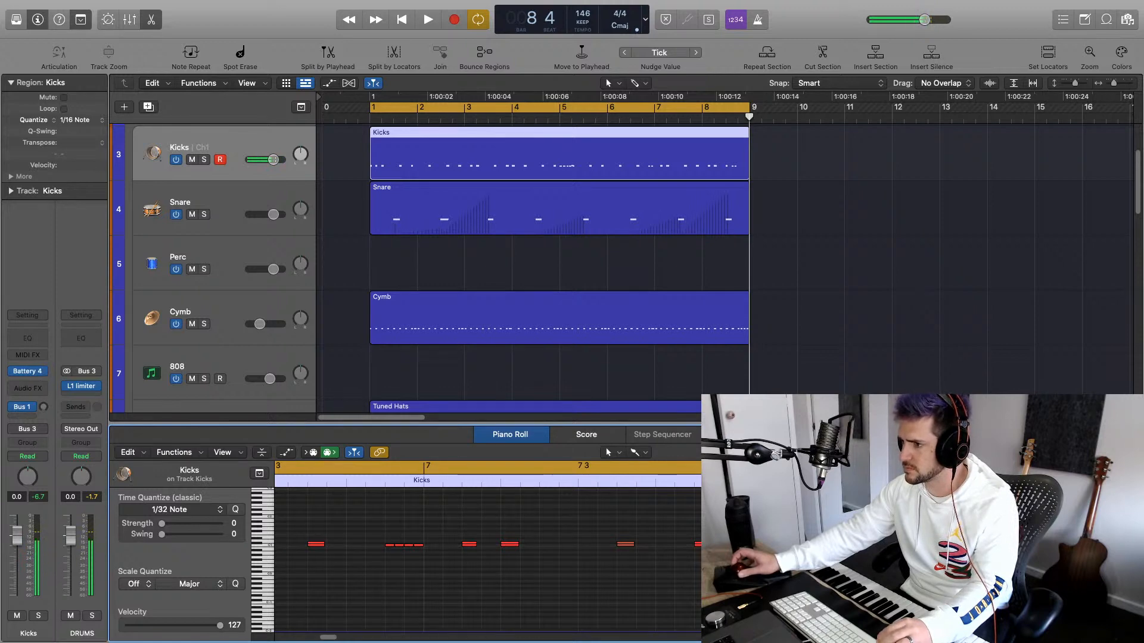
key(space)
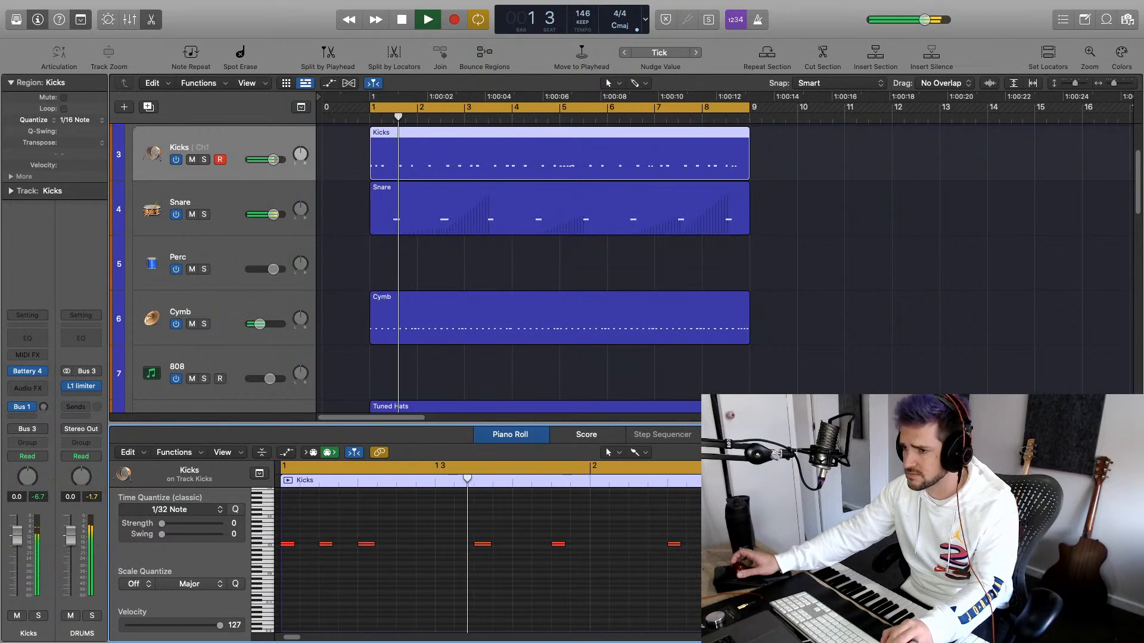
Add a fast roll of short kick notes at the start of bar 3 in the Kicks region and play back the loop
key(z)
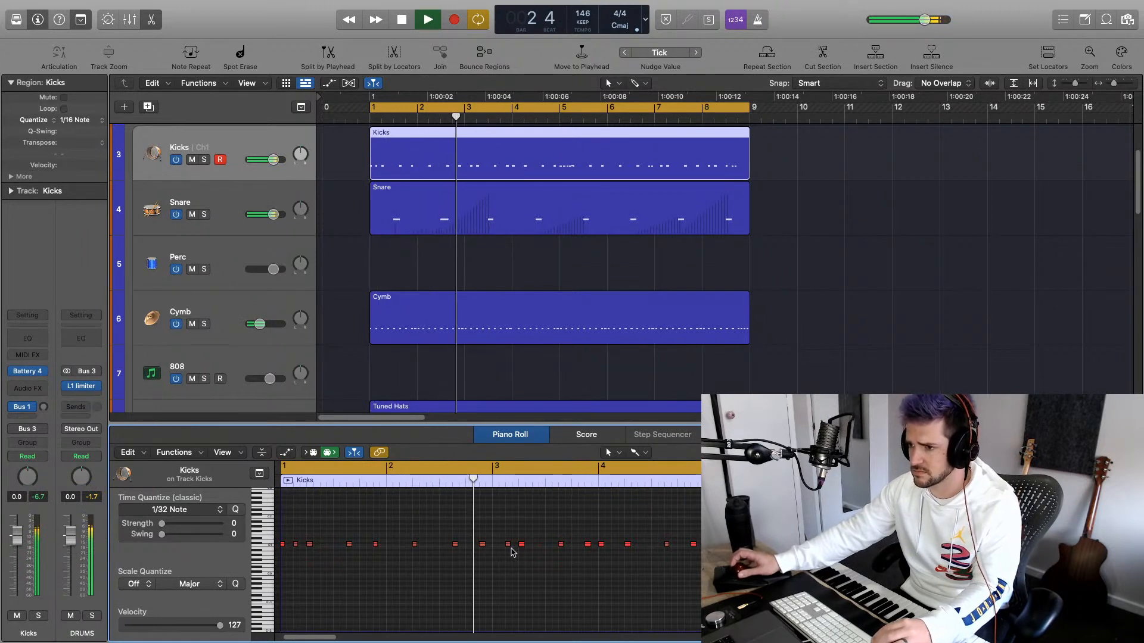
key(space)
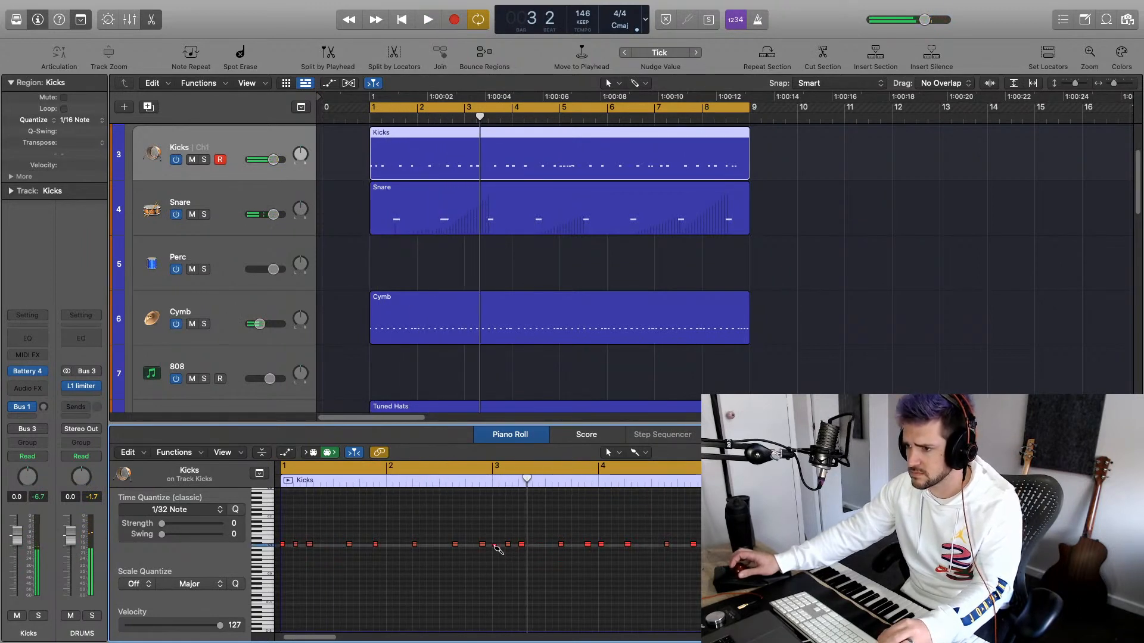
click(438, 490)
key(space)
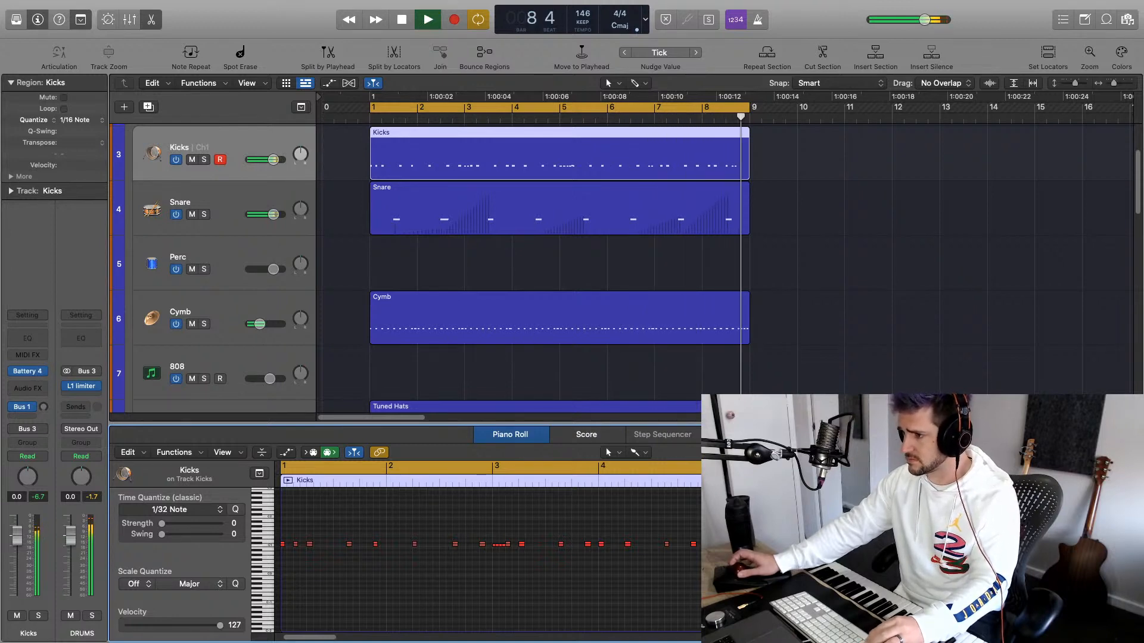
key(space)
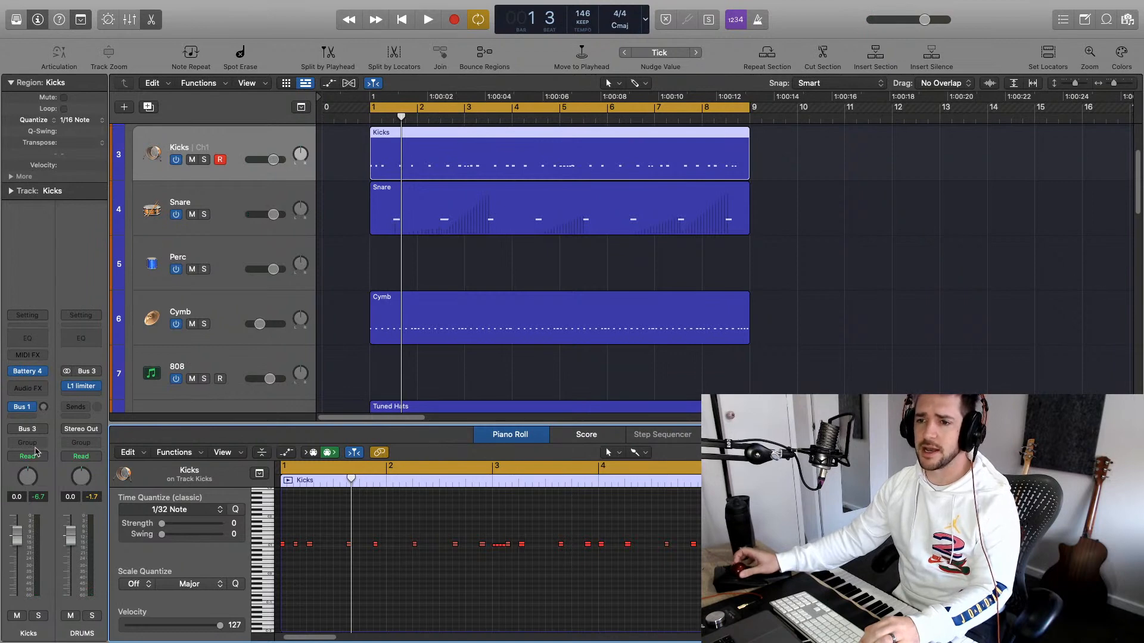
Insert the Decapitator distortion plug-in as an audio effect on the Kicks track
click(27, 389)
mouse_move(62, 530)
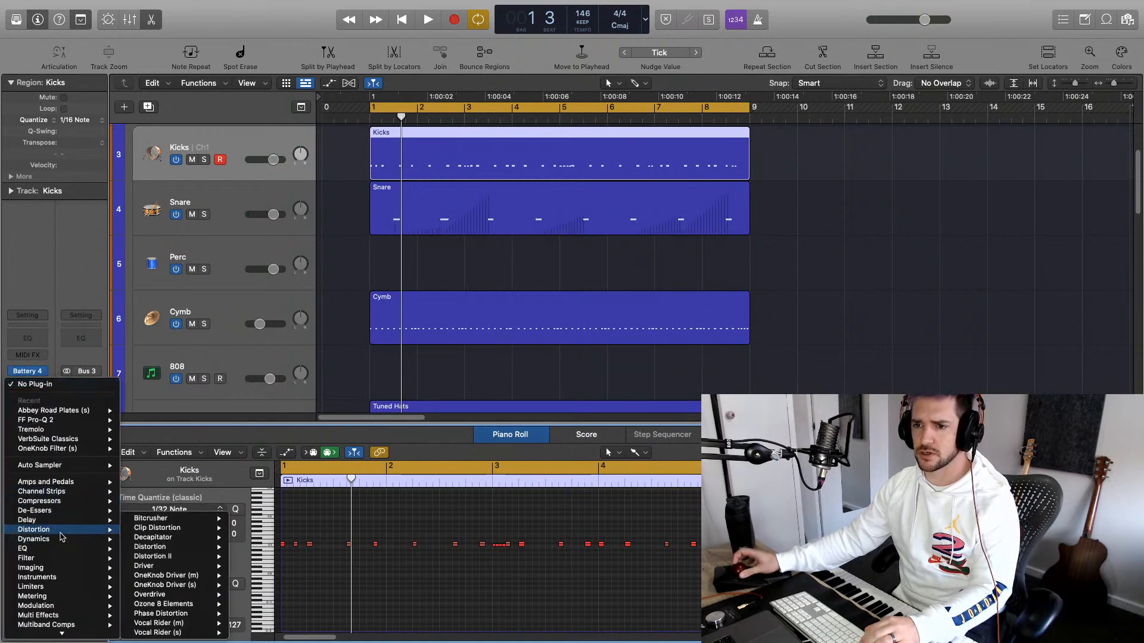
mouse_move(173, 538)
click(243, 537)
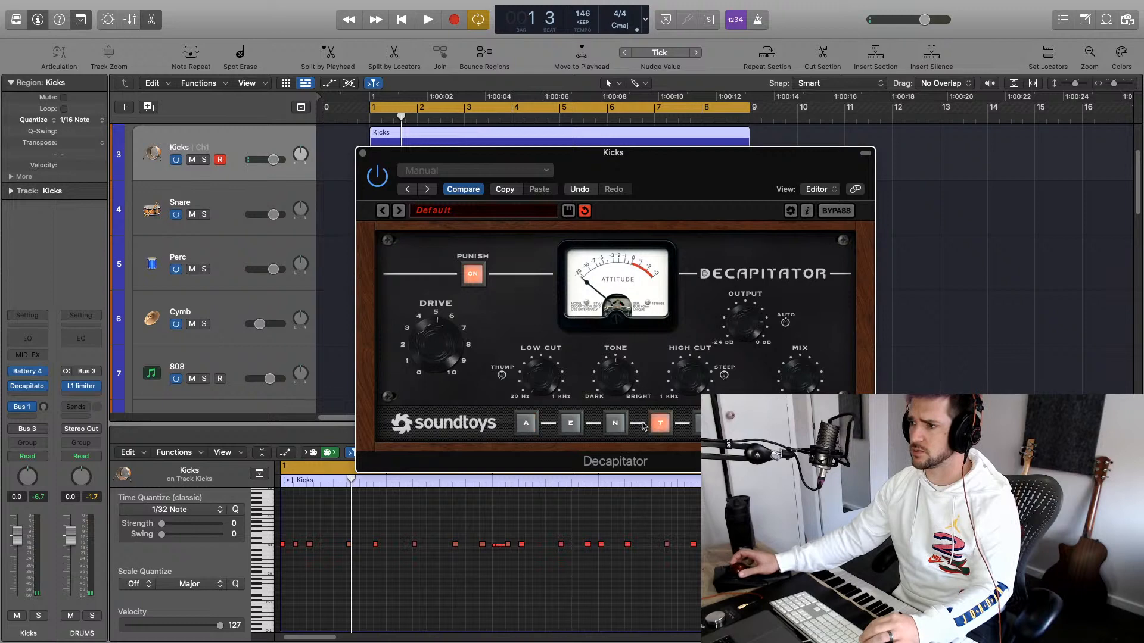
Compare the kicks with Decapitator bypassed and active, both soloed and in the full mix
key(space)
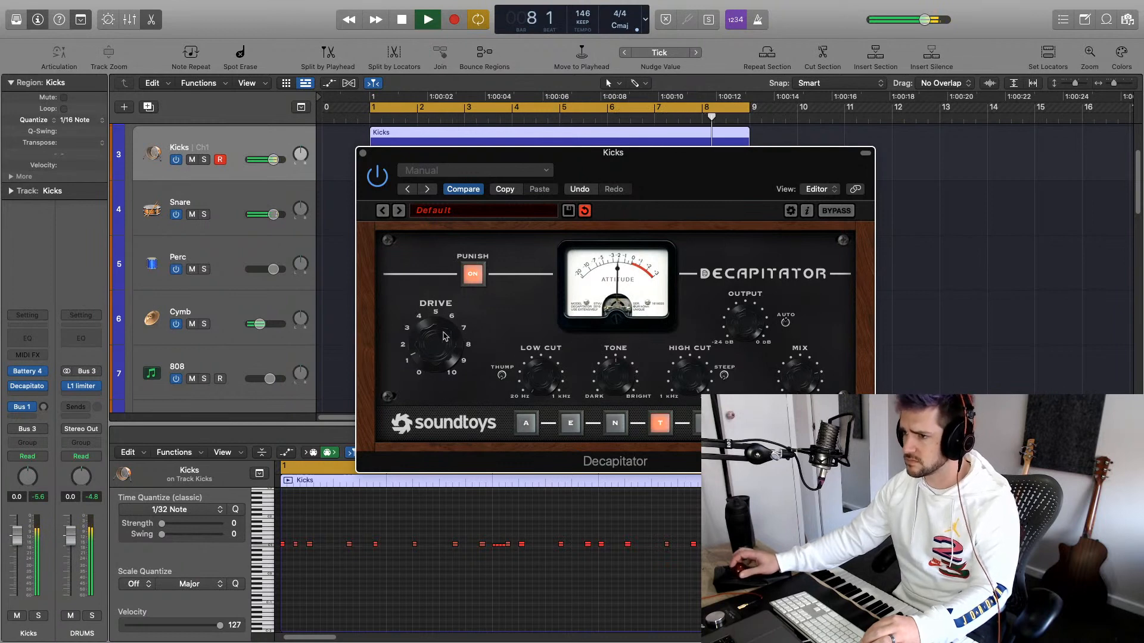
click(203, 160)
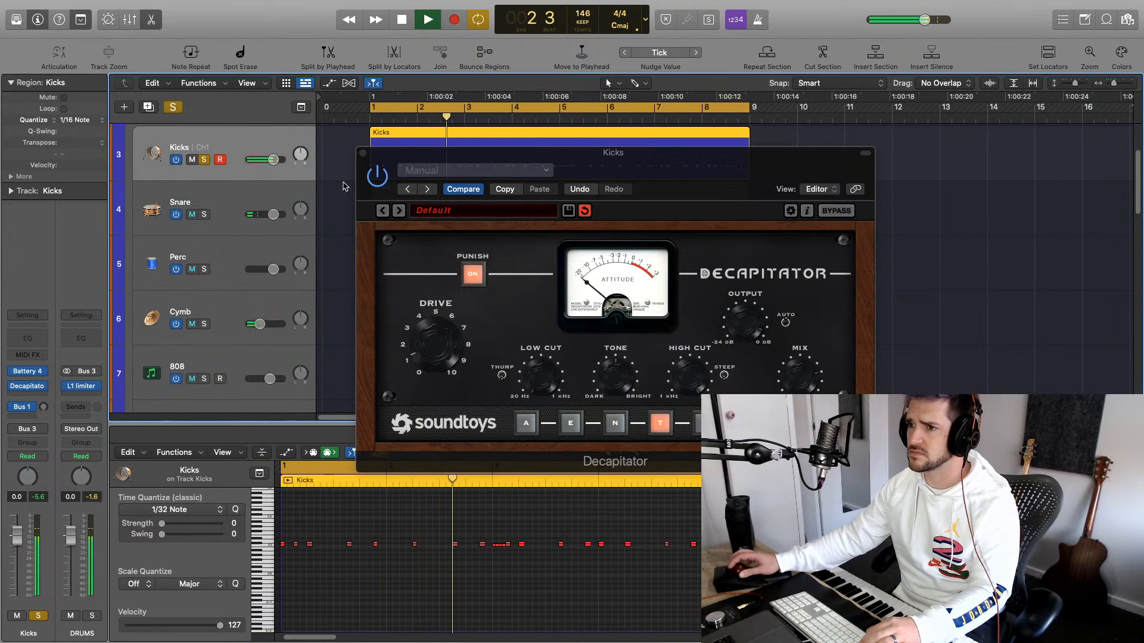
click(384, 180)
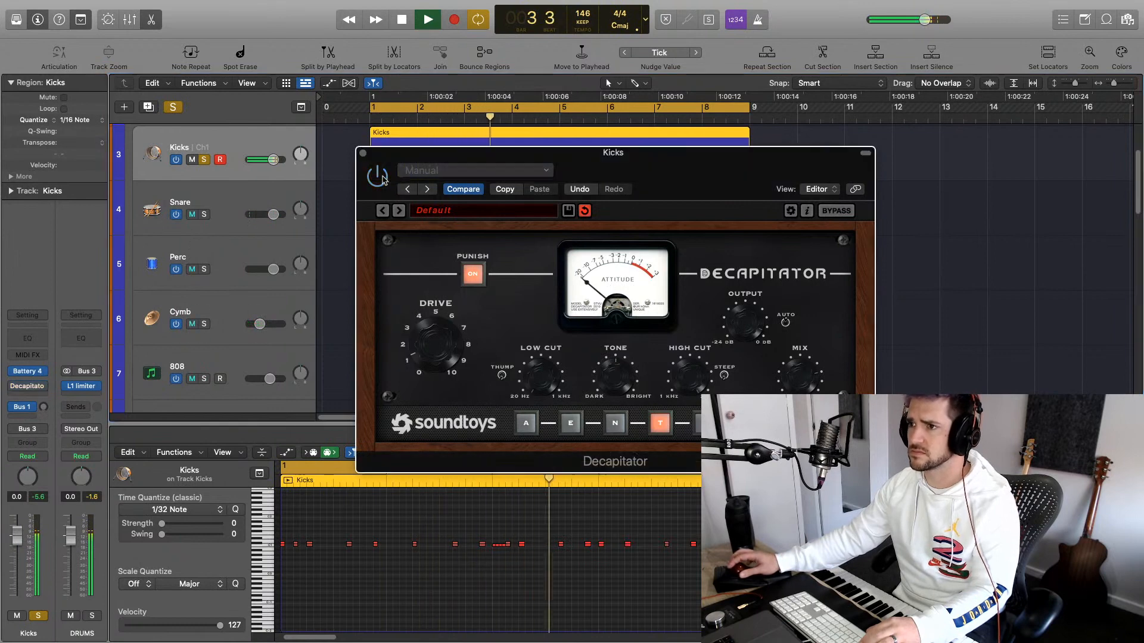
click(363, 154)
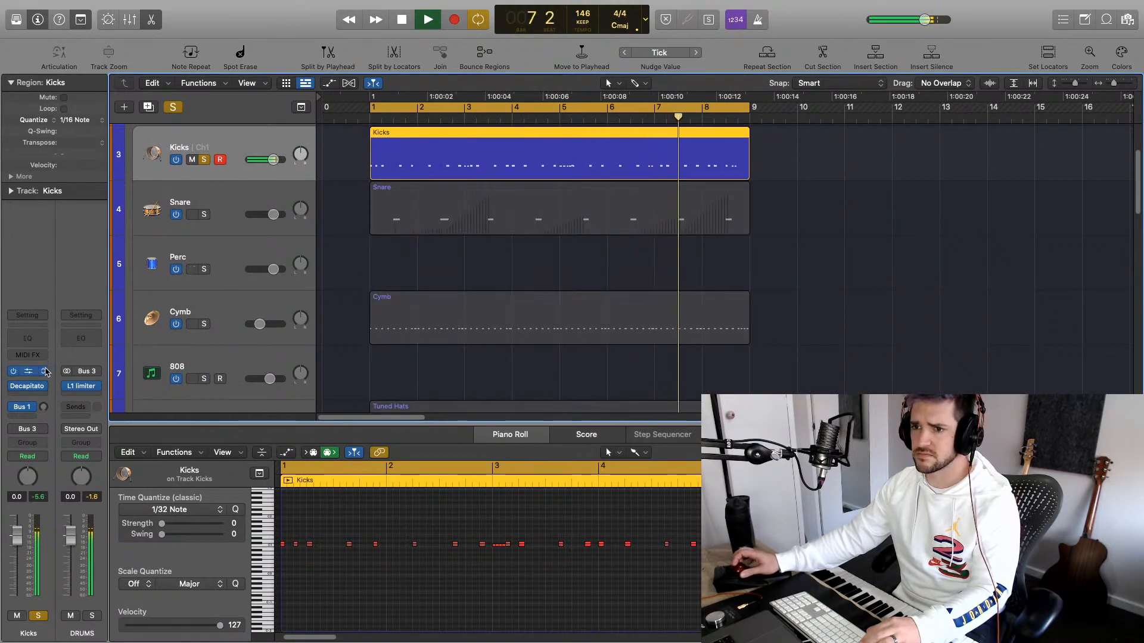
click(27, 387)
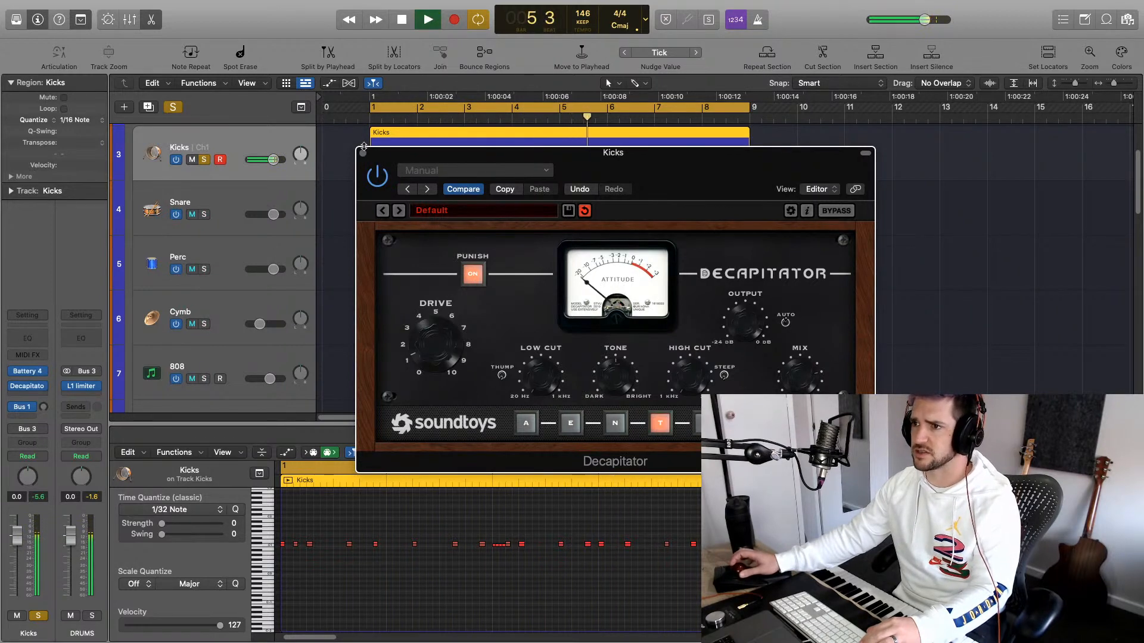
click(205, 160)
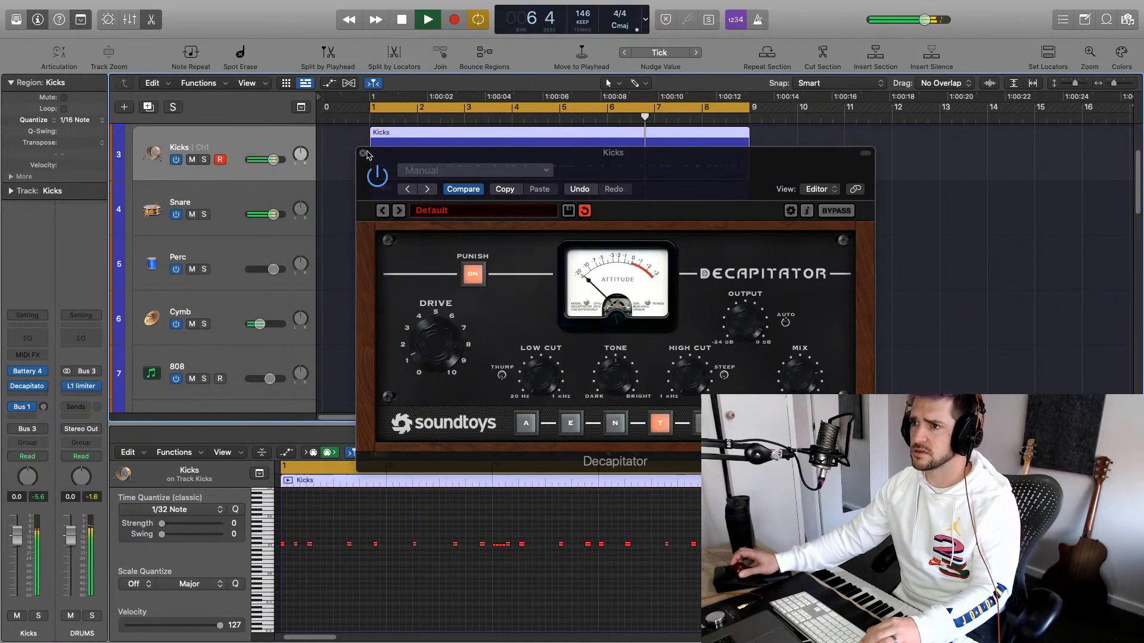
click(362, 154)
Lower the Snare track's volume to -2.1 dB and raise its Bus 1 send to the reverb
drag(273, 214, 270, 215)
click(225, 196)
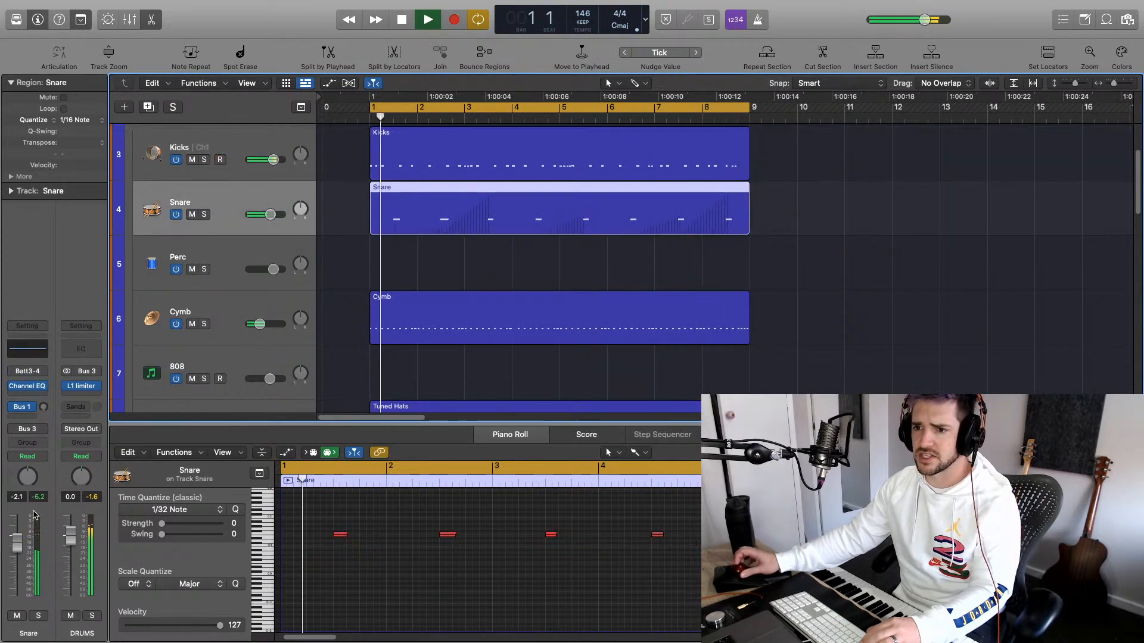
drag(44, 407, 43, 387)
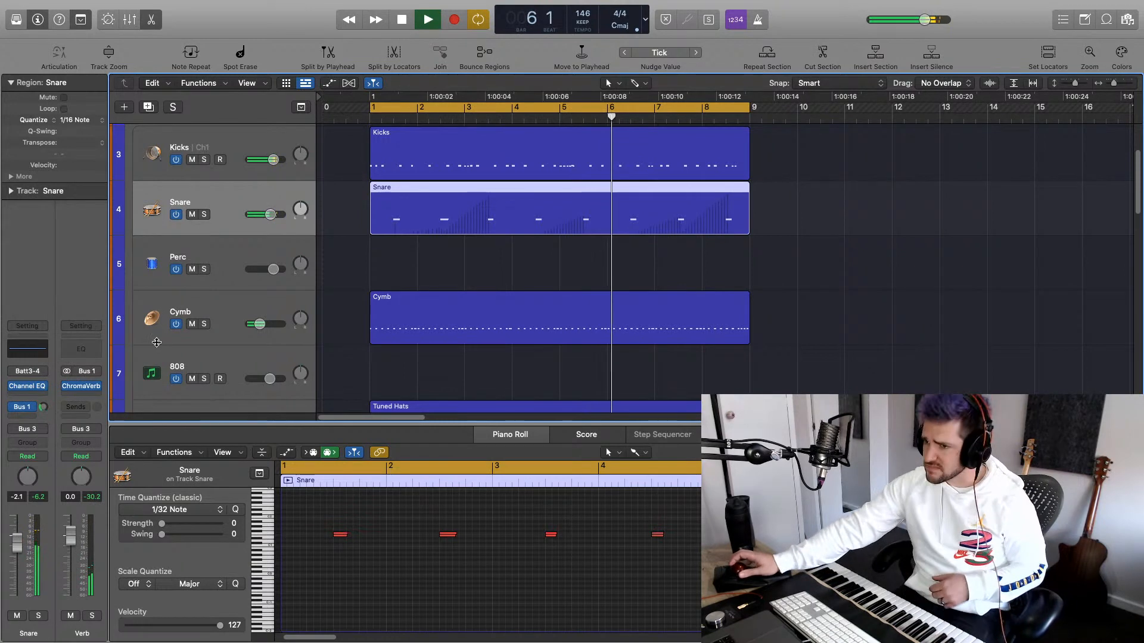
Expand the PIANO track stack and record a melody over the looped beat on the Piano track
scroll(202, 286, down, 3)
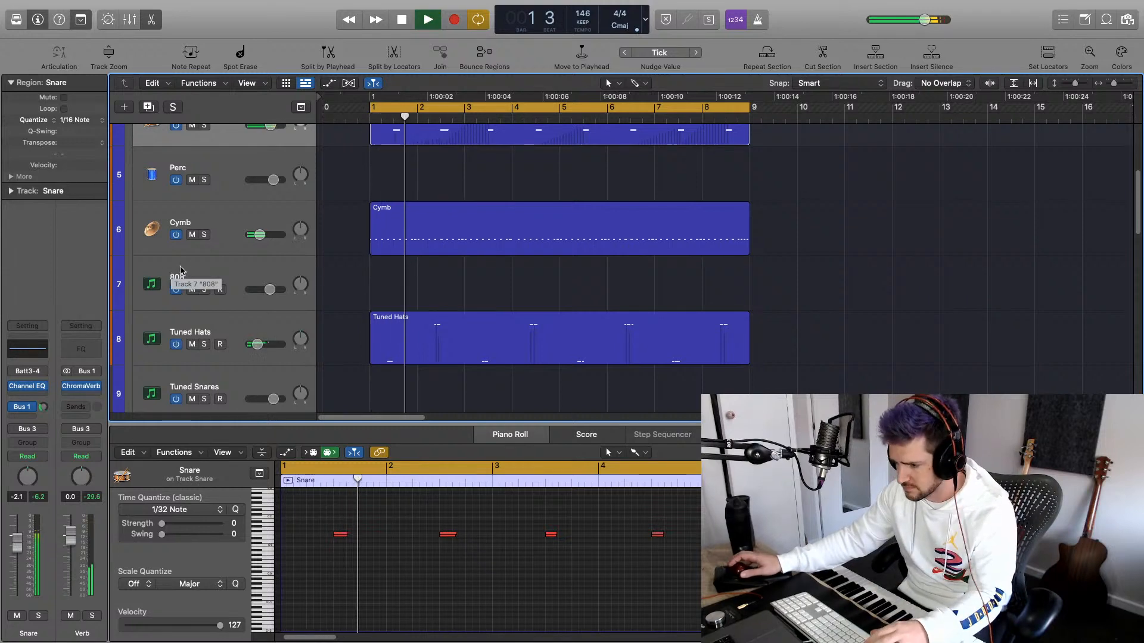
scroll(325, 375, down, 1)
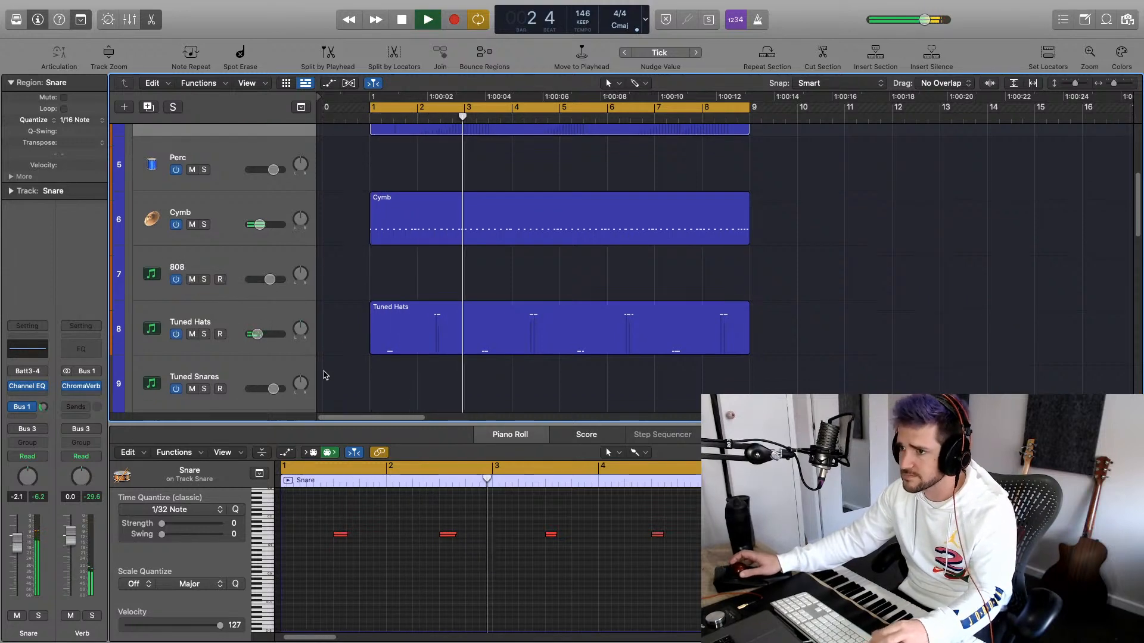
scroll(348, 358, down, 5)
scroll(389, 362, down, 2)
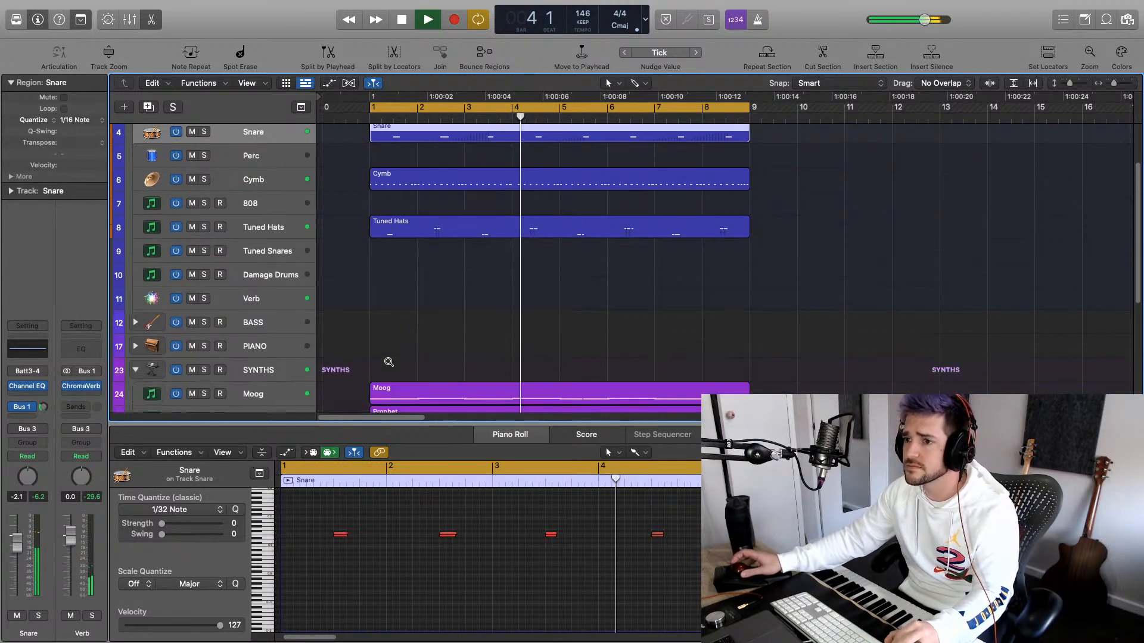
scroll(388, 362, down, 3)
scroll(399, 352, down, 3)
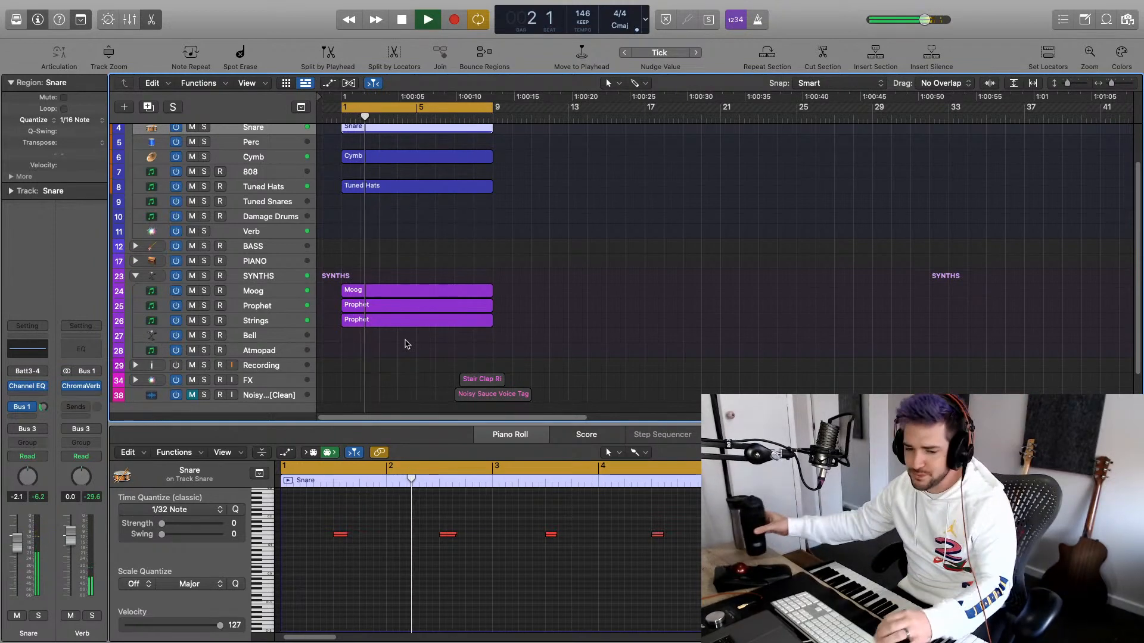
key(space)
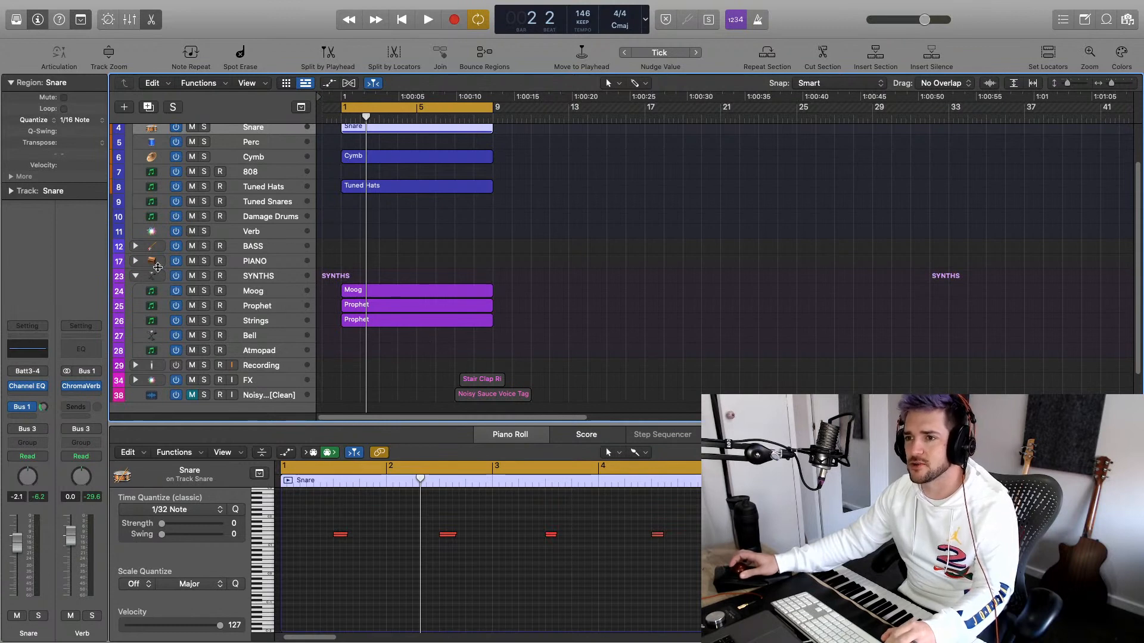
click(135, 262)
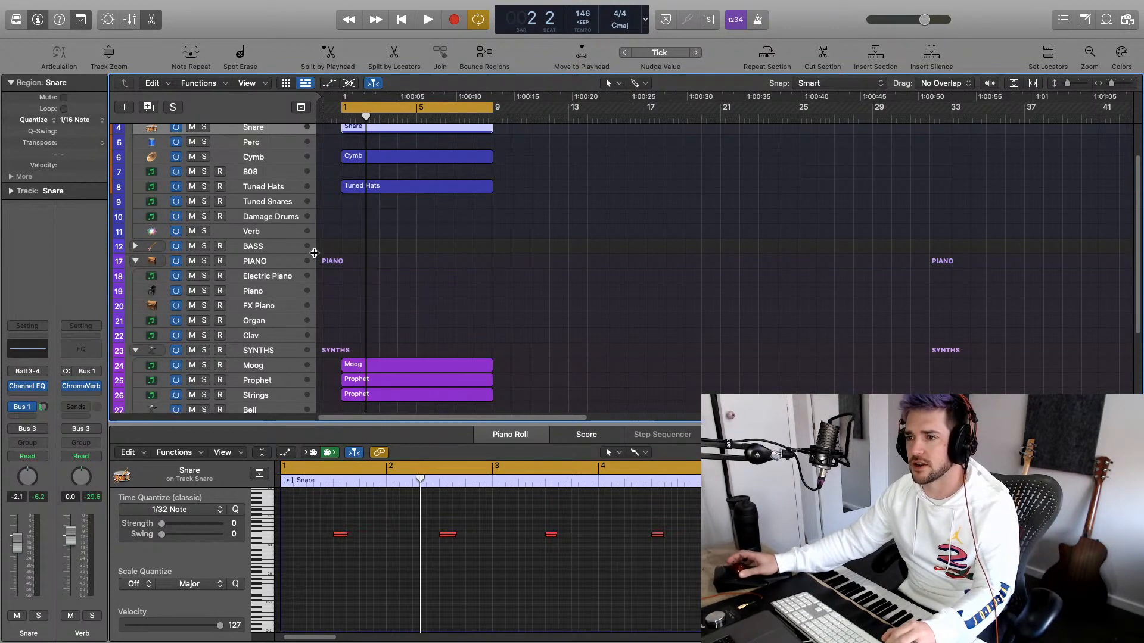
click(266, 295)
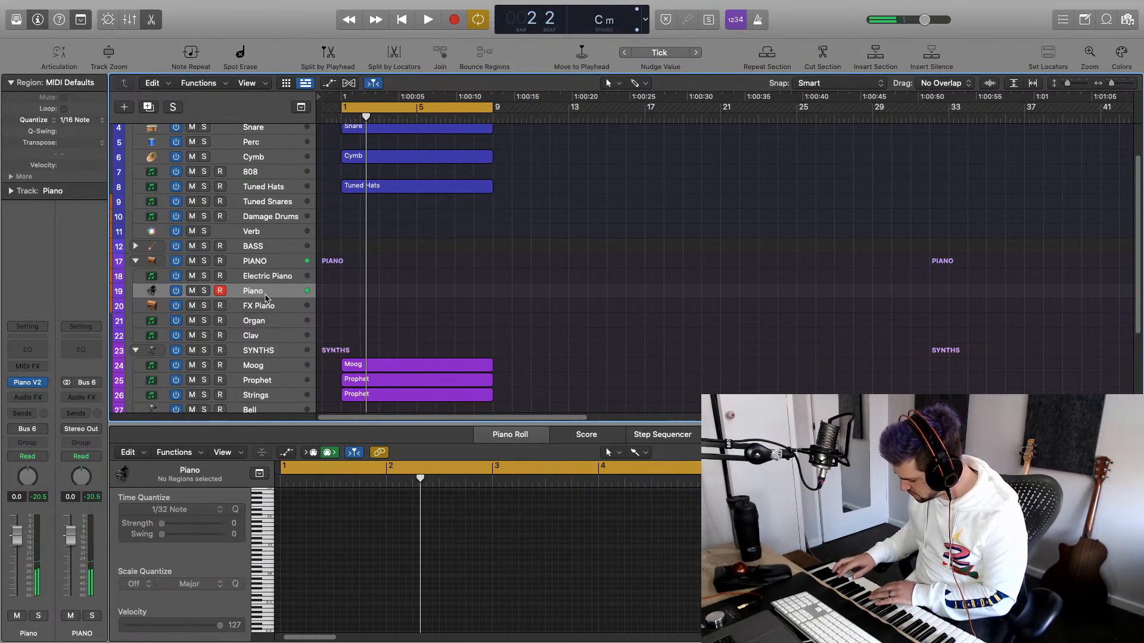
key(space)
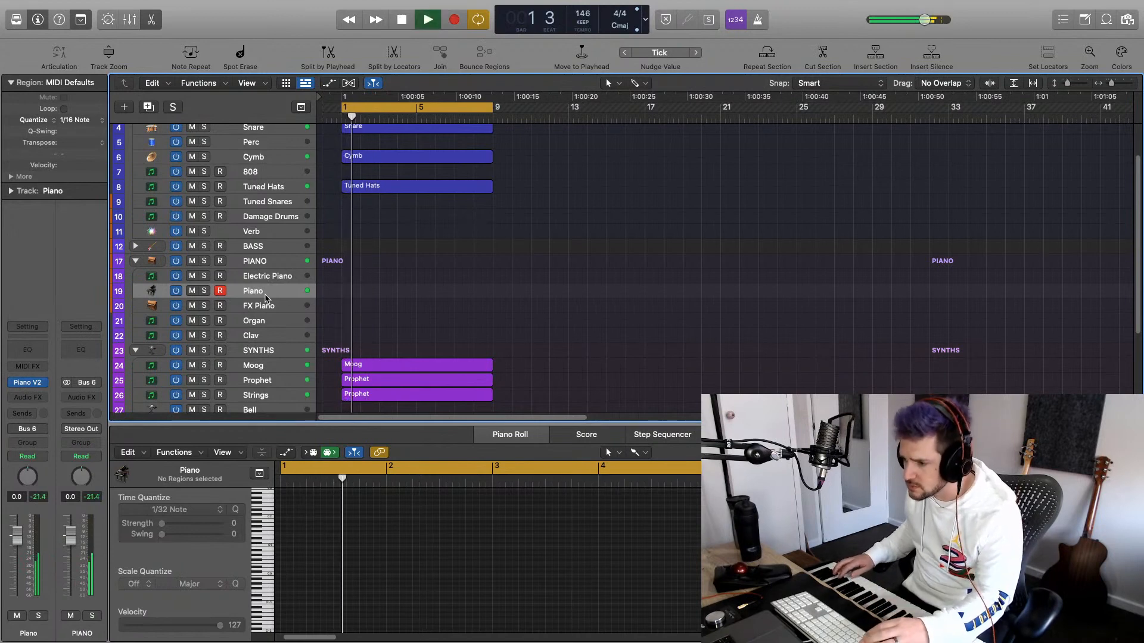
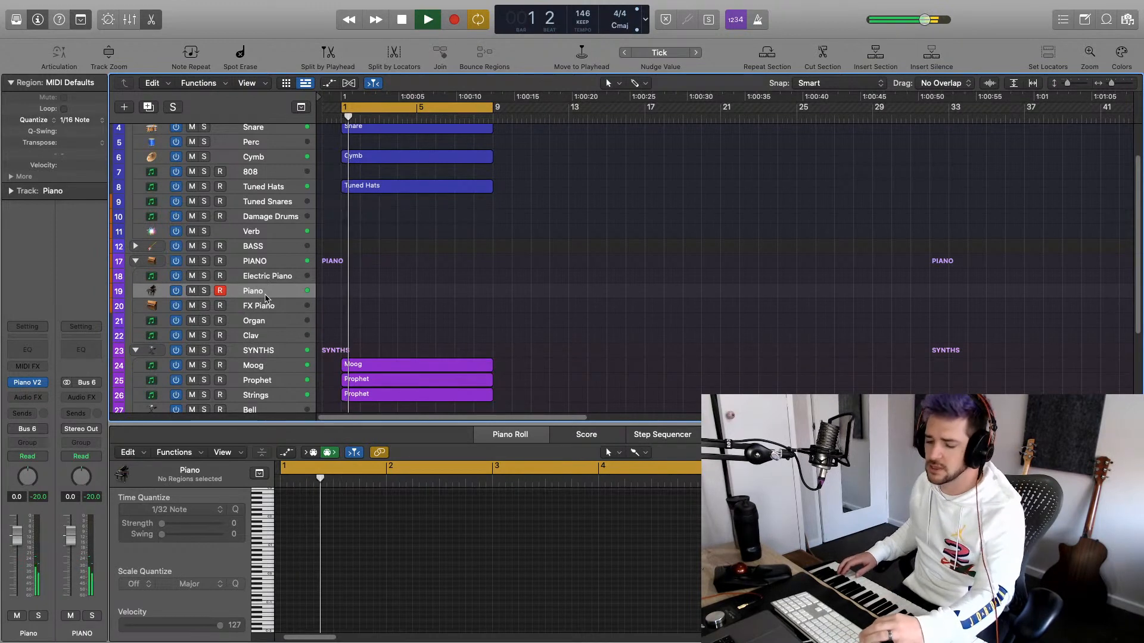
key(r)
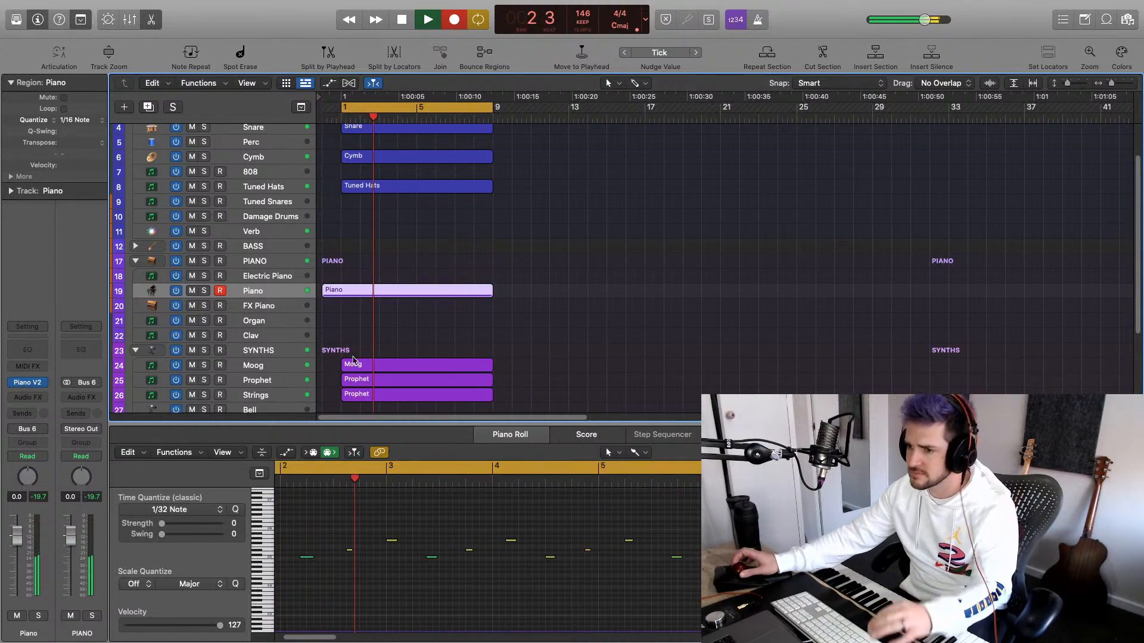
Set the time quantize value for the recorded piano part to 1/8 Note
click(437, 592)
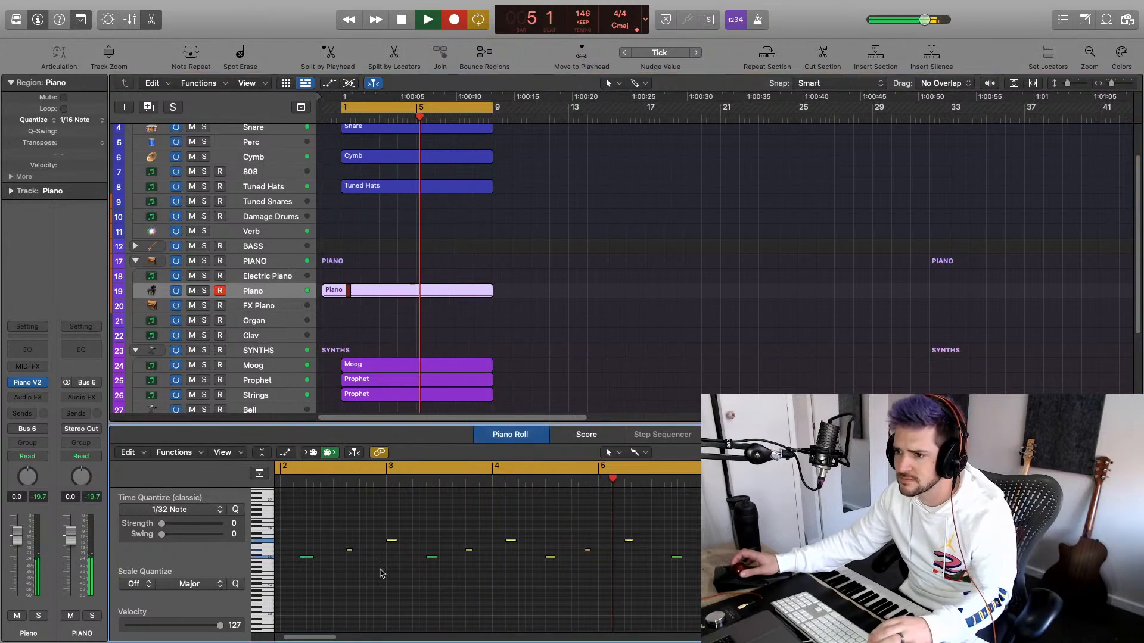
click(203, 510)
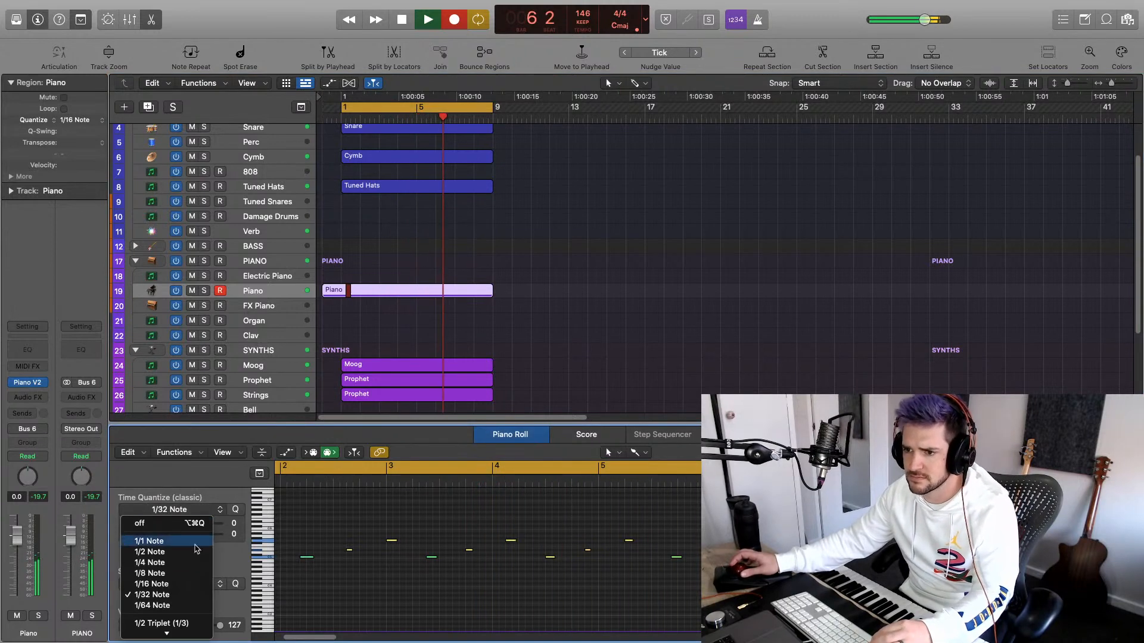
click(183, 575)
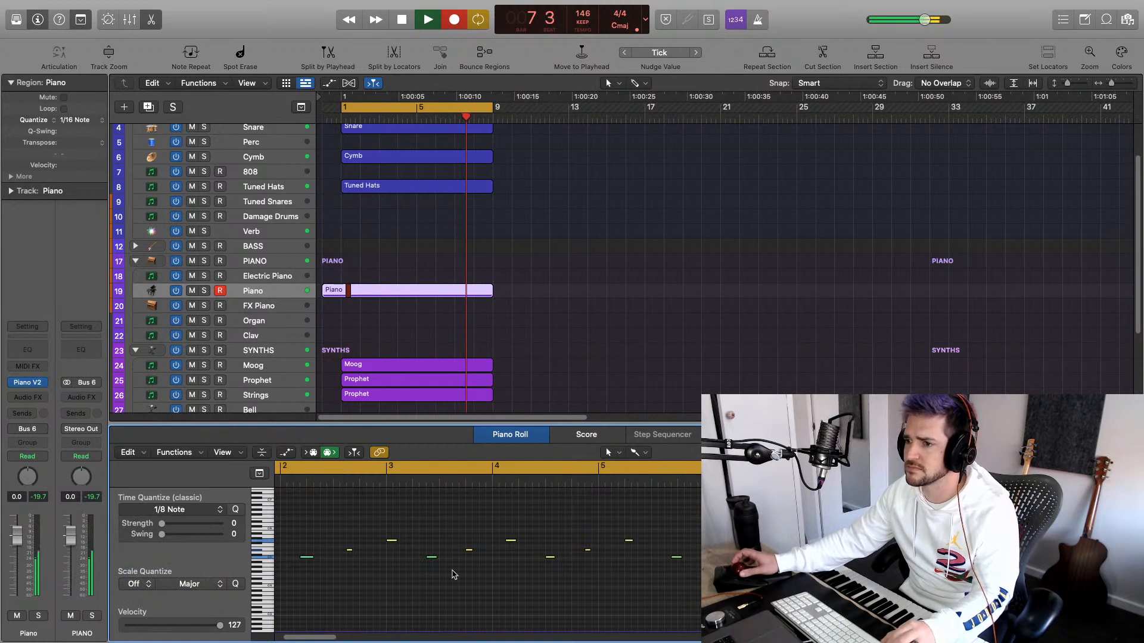
Trim the start of the Piano region to bar 1 and stop the transport
scroll(452, 575, down, 3)
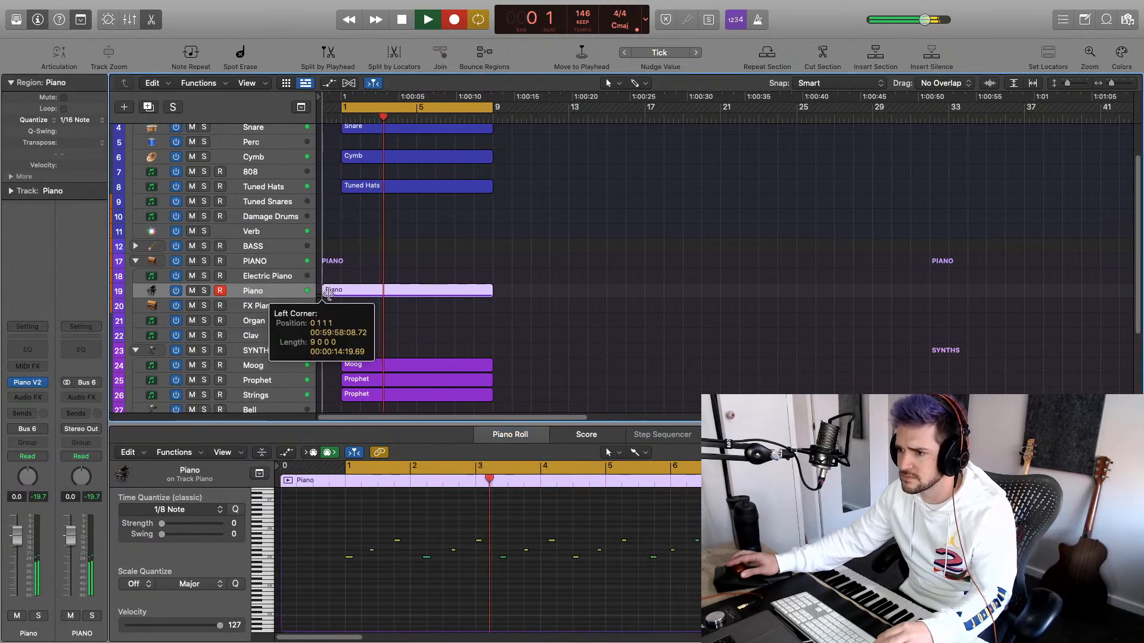
drag(328, 294, 342, 294)
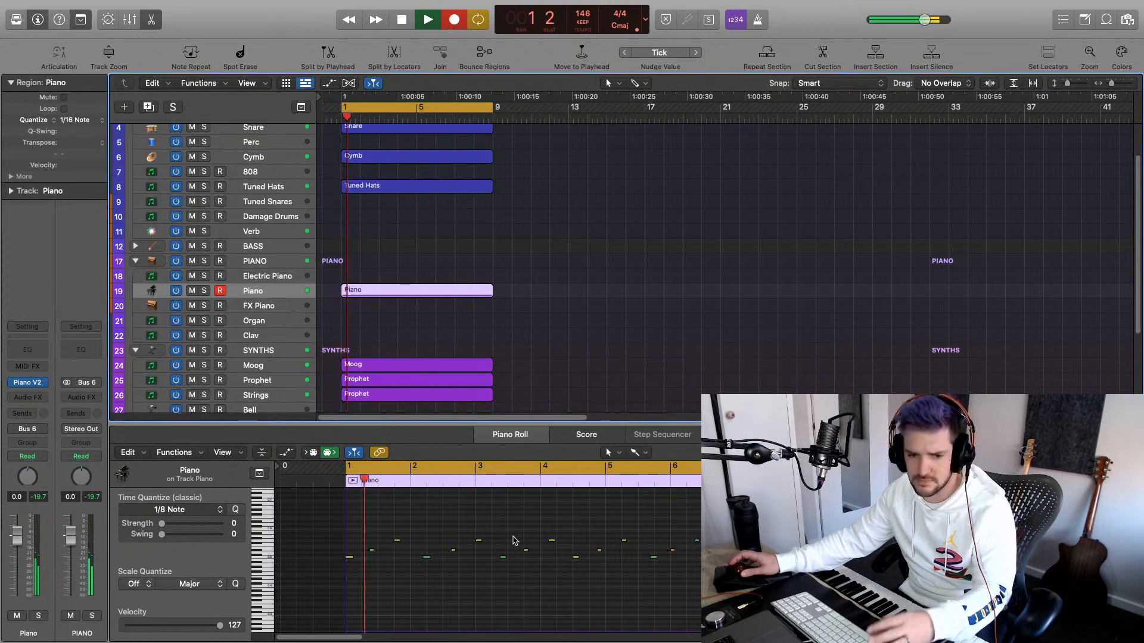
key(space)
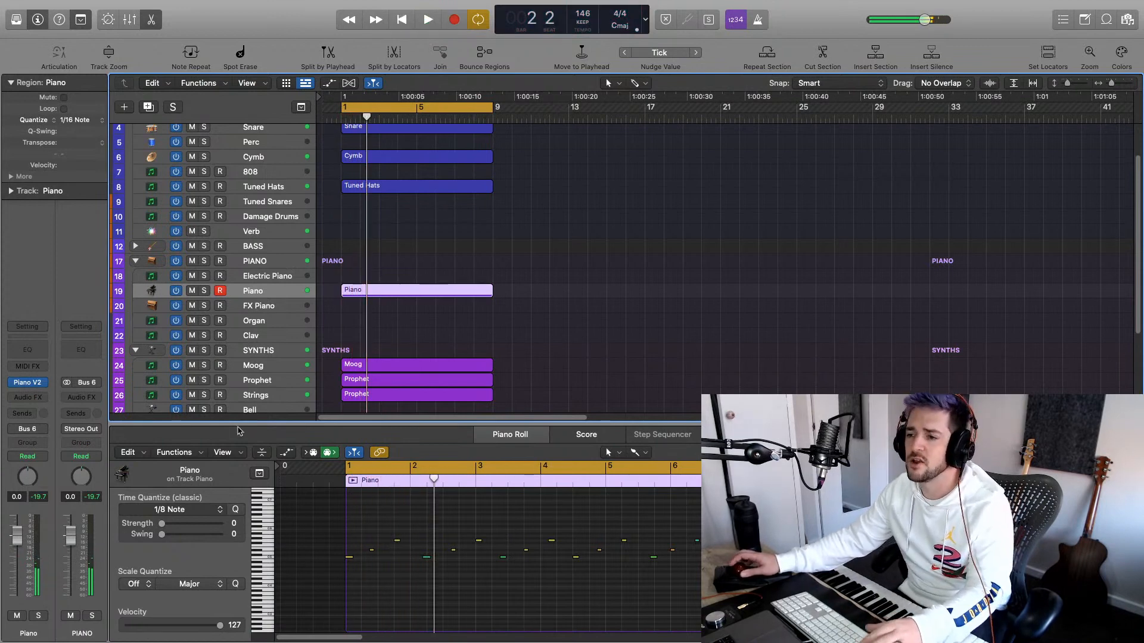
Try the C5 piano note in bar 2 one sixteenth earlier, at position 2 1 3 1, and play it back
scroll(450, 576, up, 5)
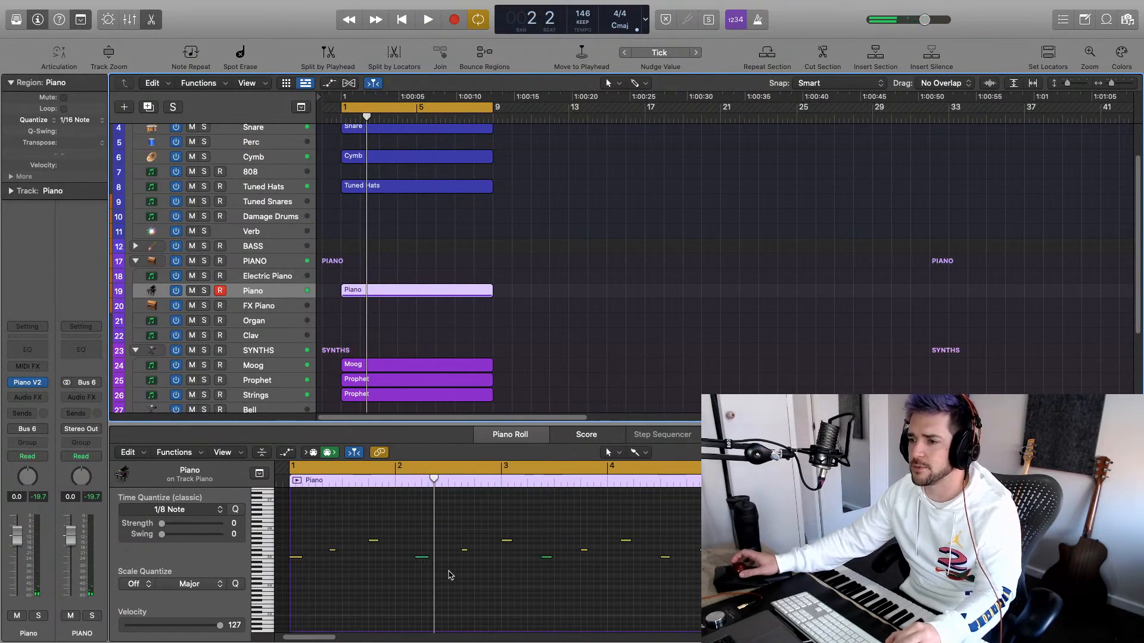
scroll(450, 575, up, 2)
scroll(451, 575, left, 3)
scroll(450, 575, left, 3)
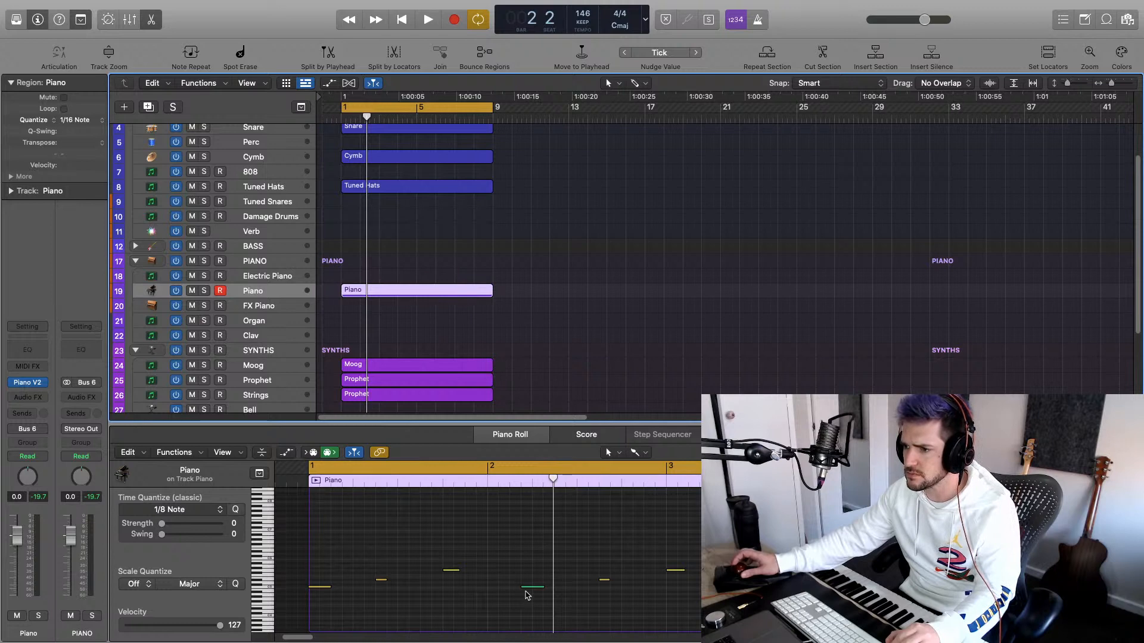
drag(529, 591, 518, 592)
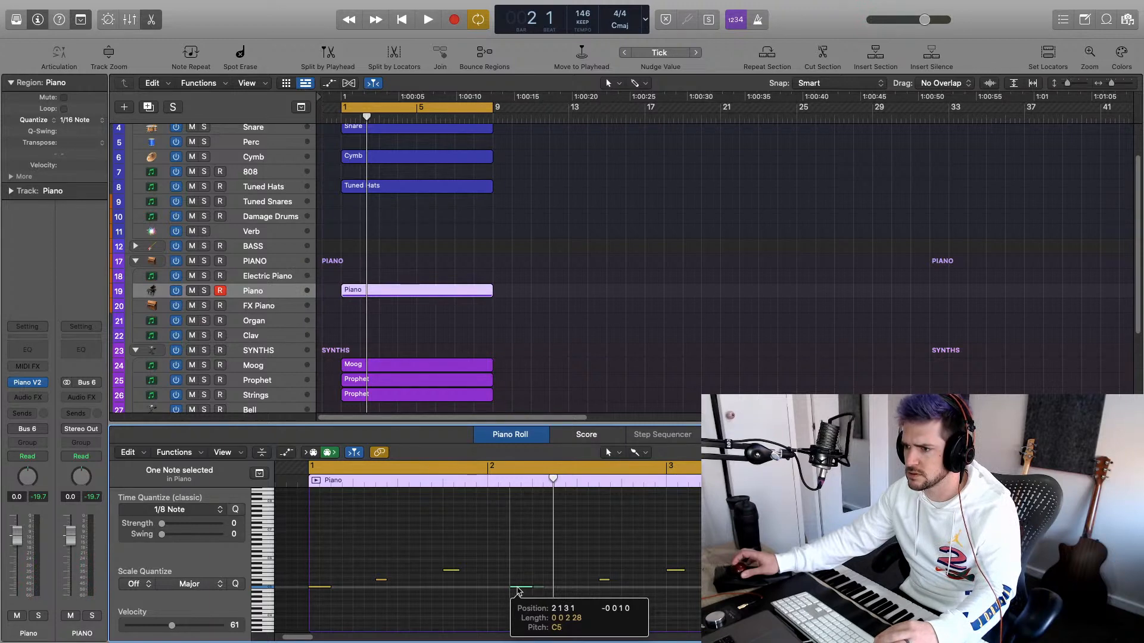
drag(517, 591, 518, 592)
key(space)
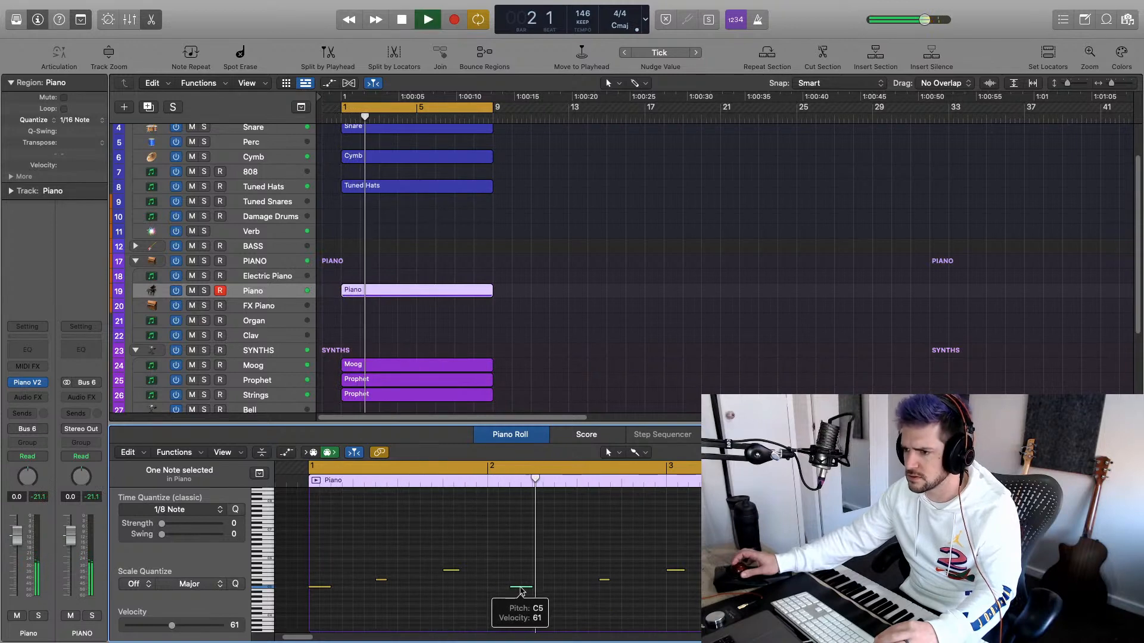
Move the selected C5 piano note later to the second beat of bar 2 and play the part back
key(space)
drag(522, 591, 544, 591)
key(space)
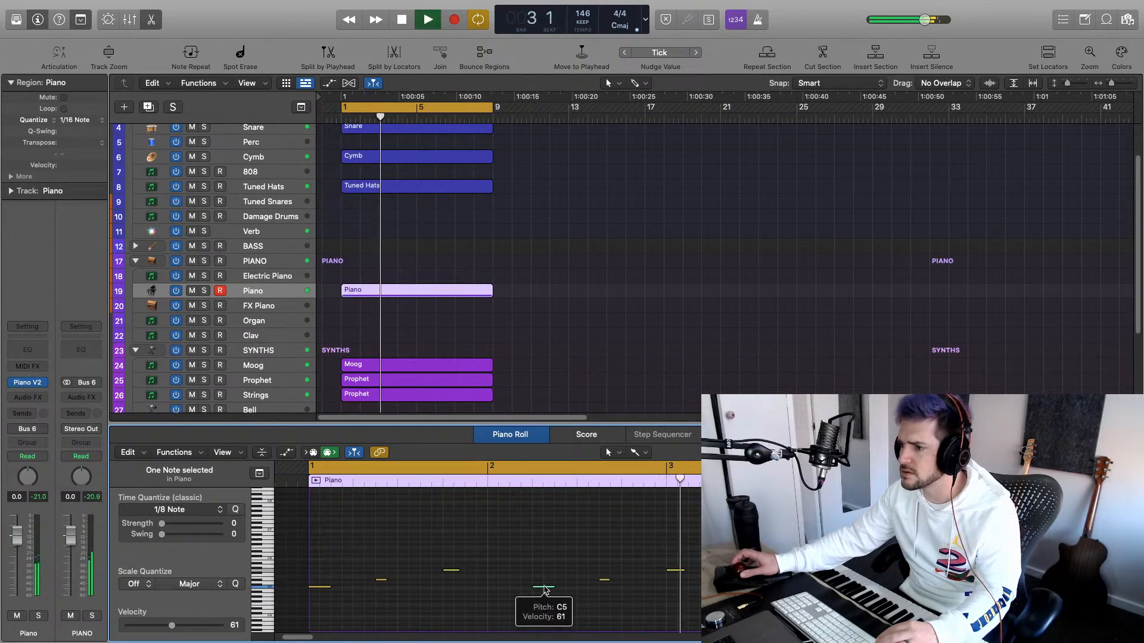
Delete the Piano region, rehearse over the loop, and record a new piano take across the eight bars
key(space)
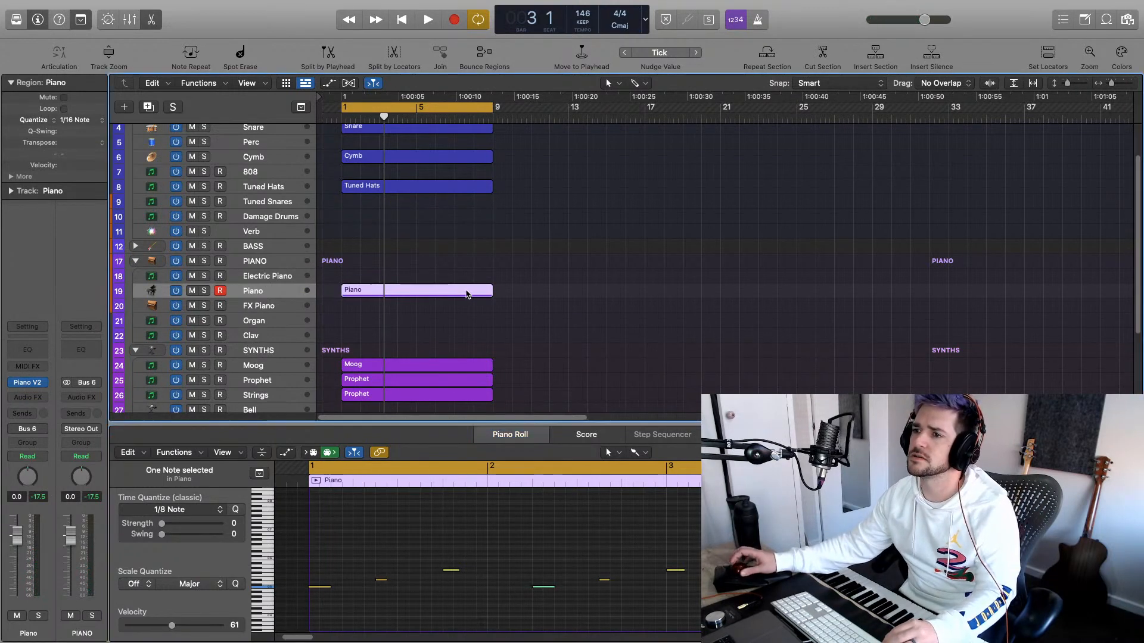
key(Delete)
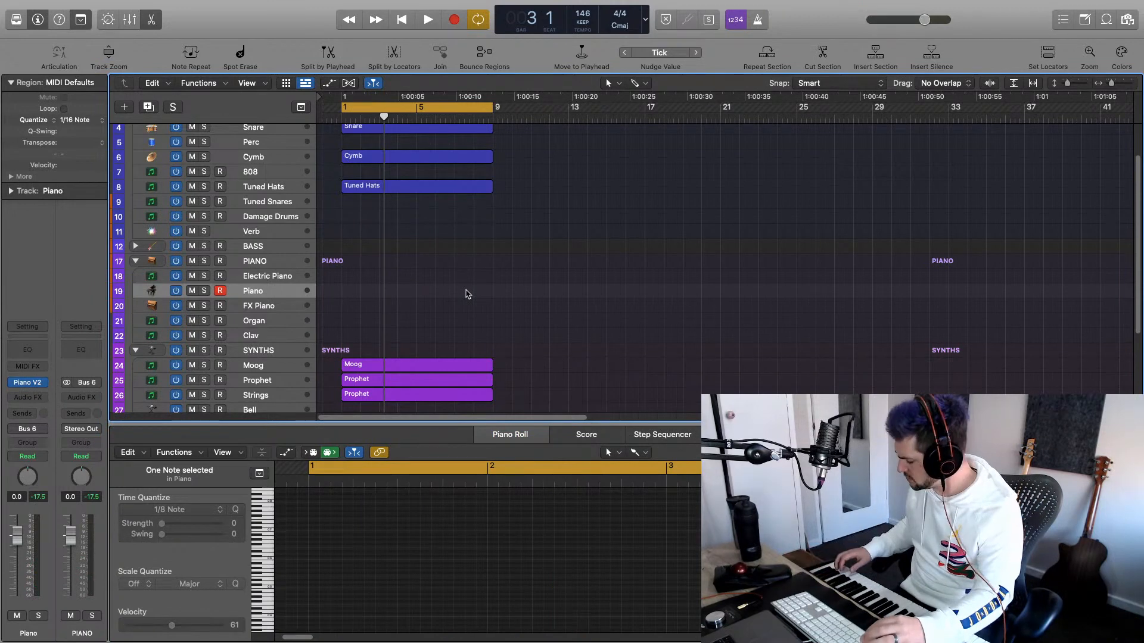
key(space)
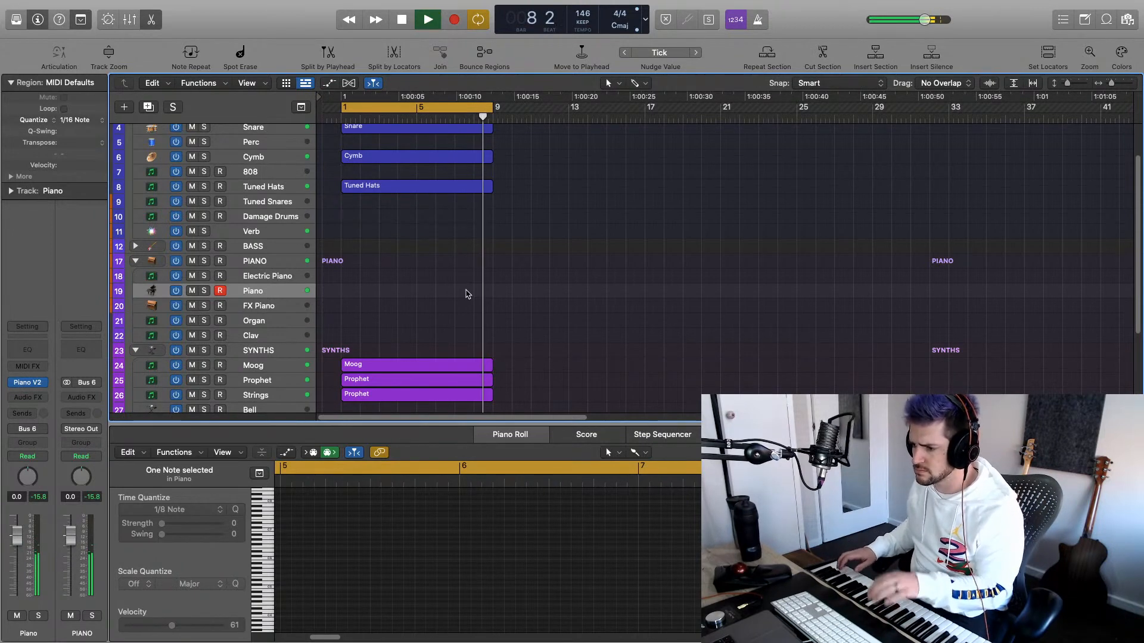
key(space)
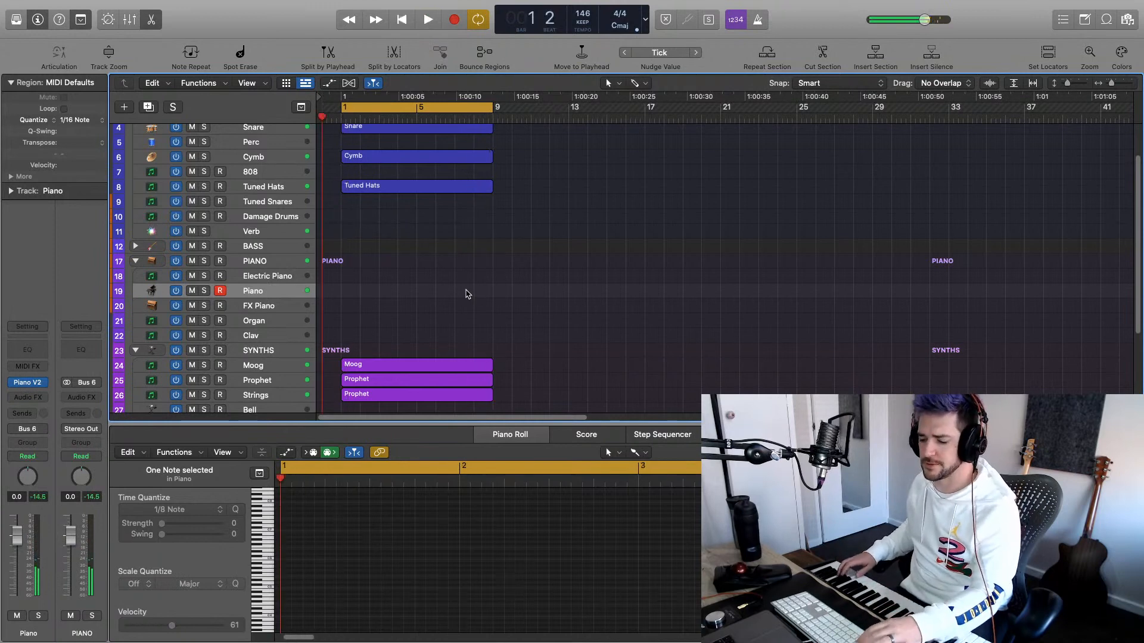
key(r)
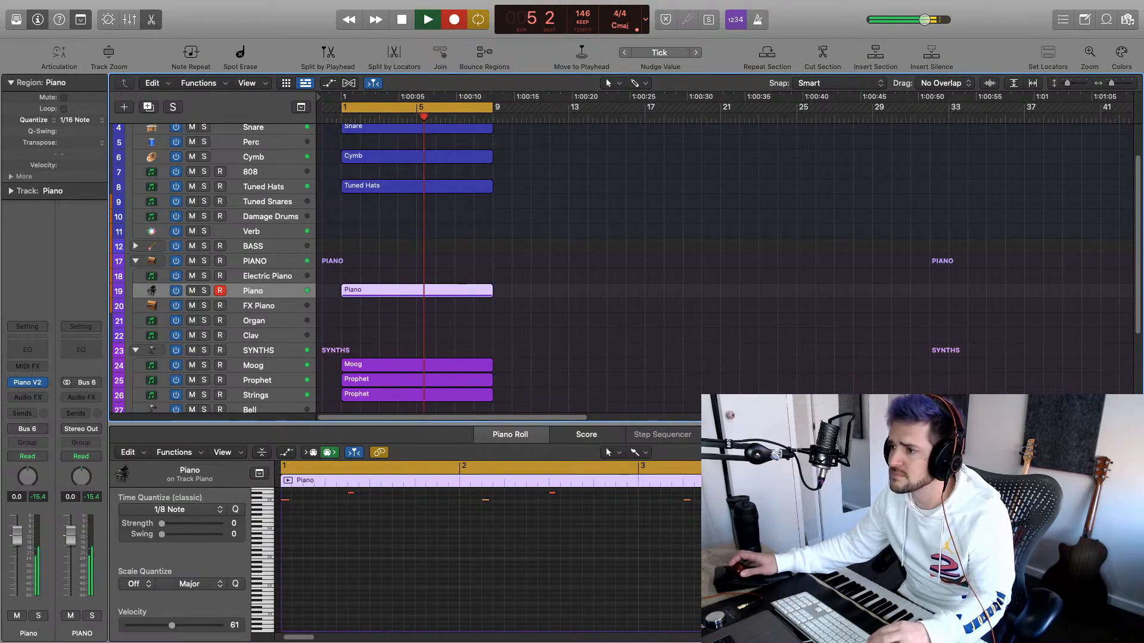
Stop recording and delete the extra lower note overlapping the high note in bar 6 of the piano part
drag(738, 424, 738, 378)
scroll(580, 484, up, 3)
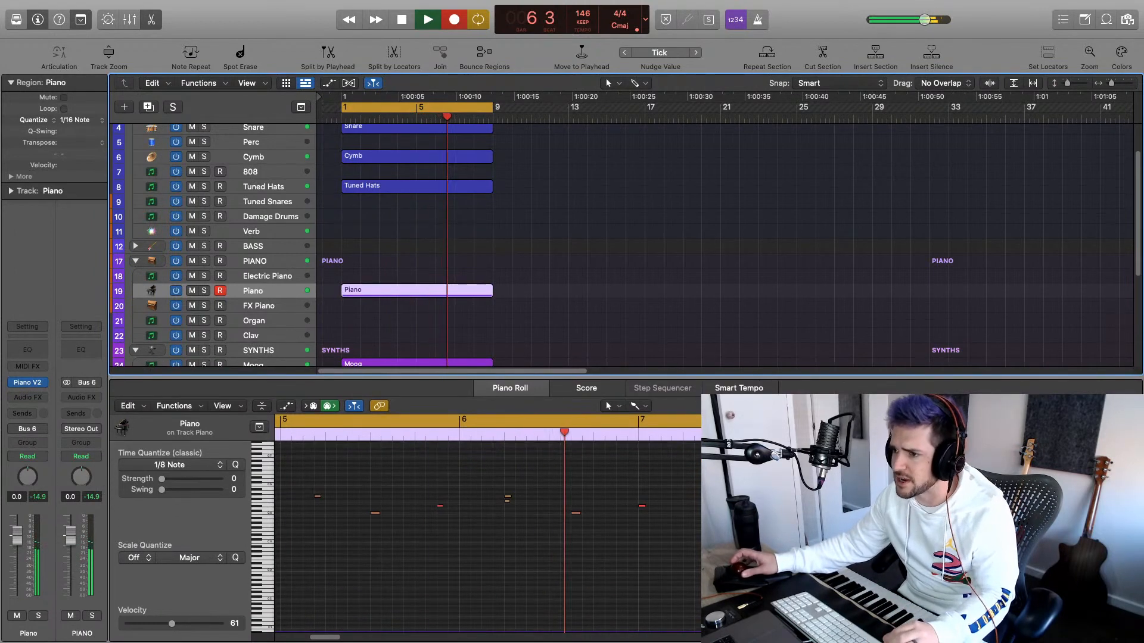
key(space)
drag(493, 513, 512, 501)
key(Delete)
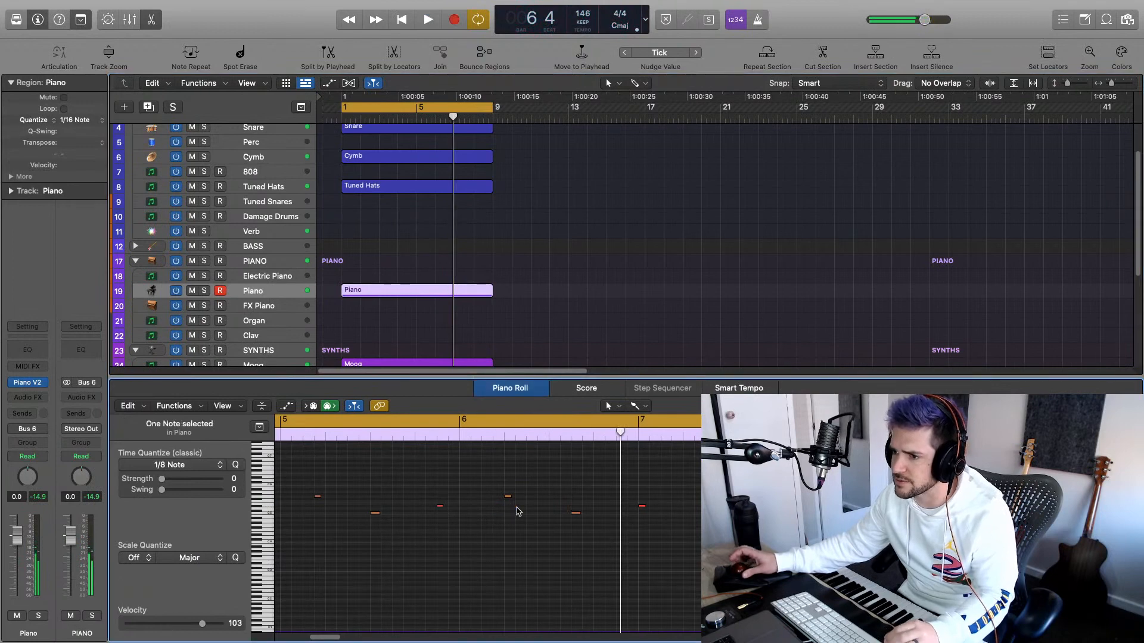
Audition the start of the new piano take and move the high note in bar 1 earlier, onto beat 4
key(super+Left)
scroll(552, 512, left, 3)
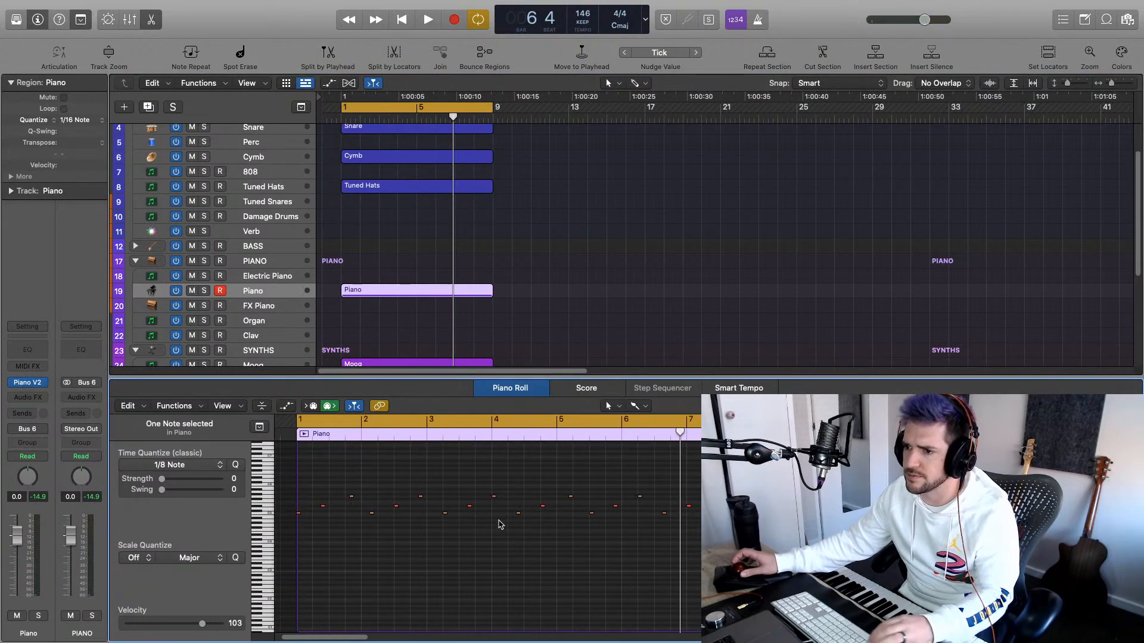
key(space)
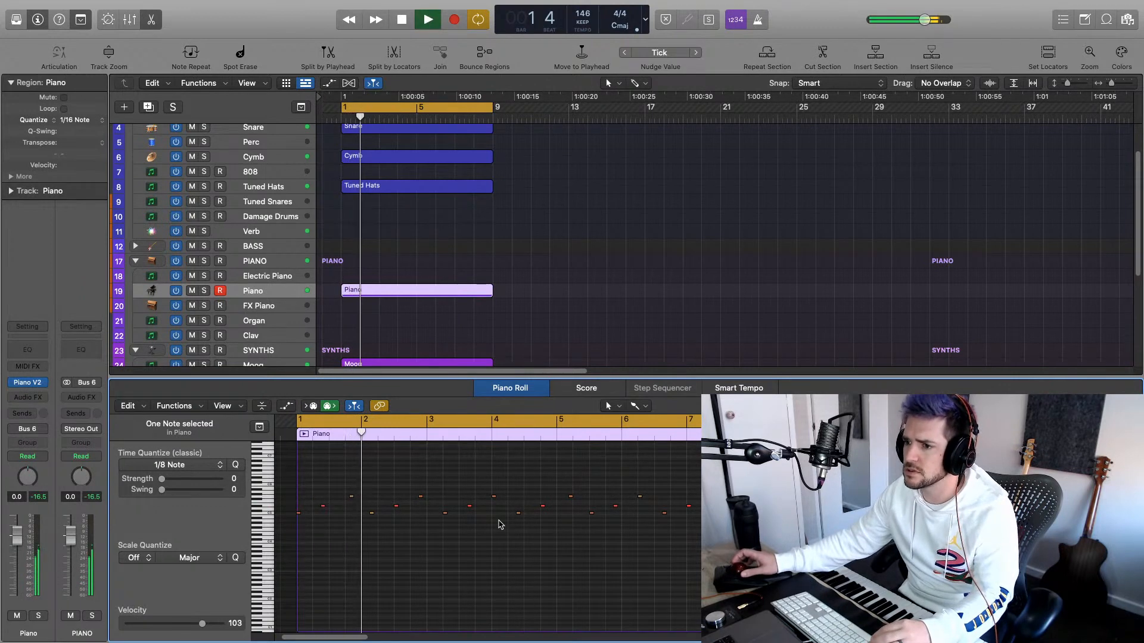
key(space)
key(space)
key(super+Right)
key(super+Right)
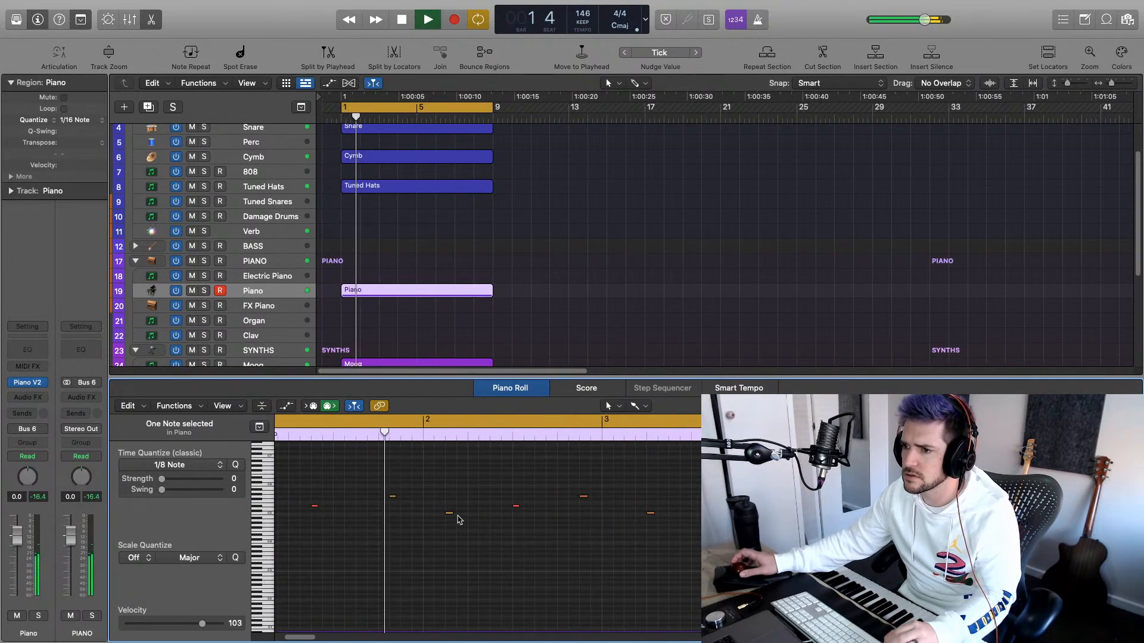
key(space)
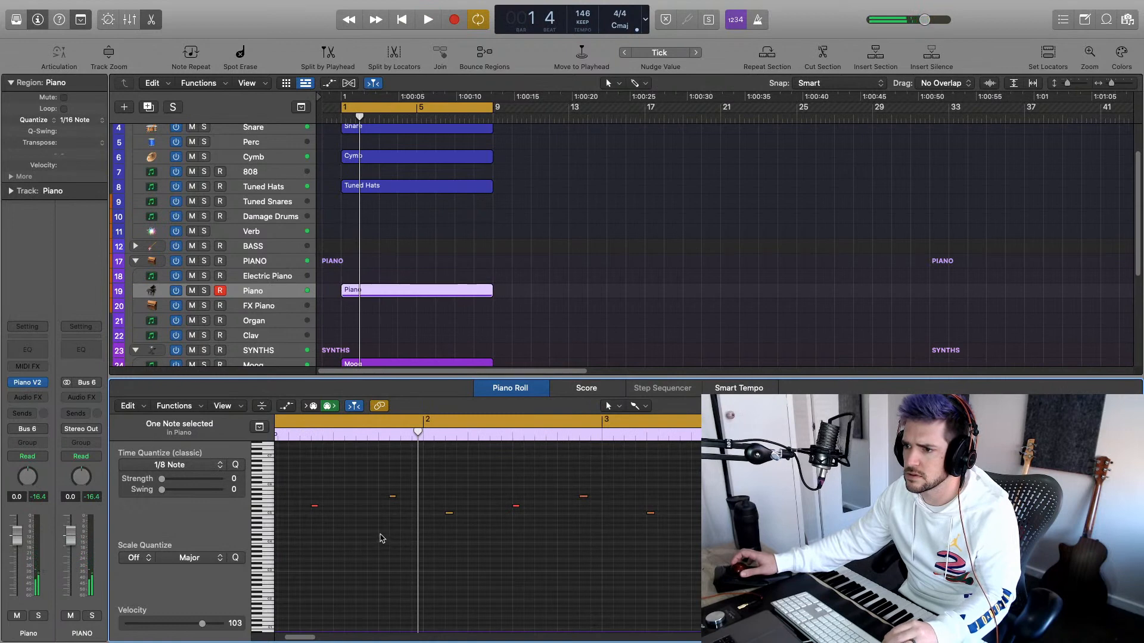
key(space)
key(space)
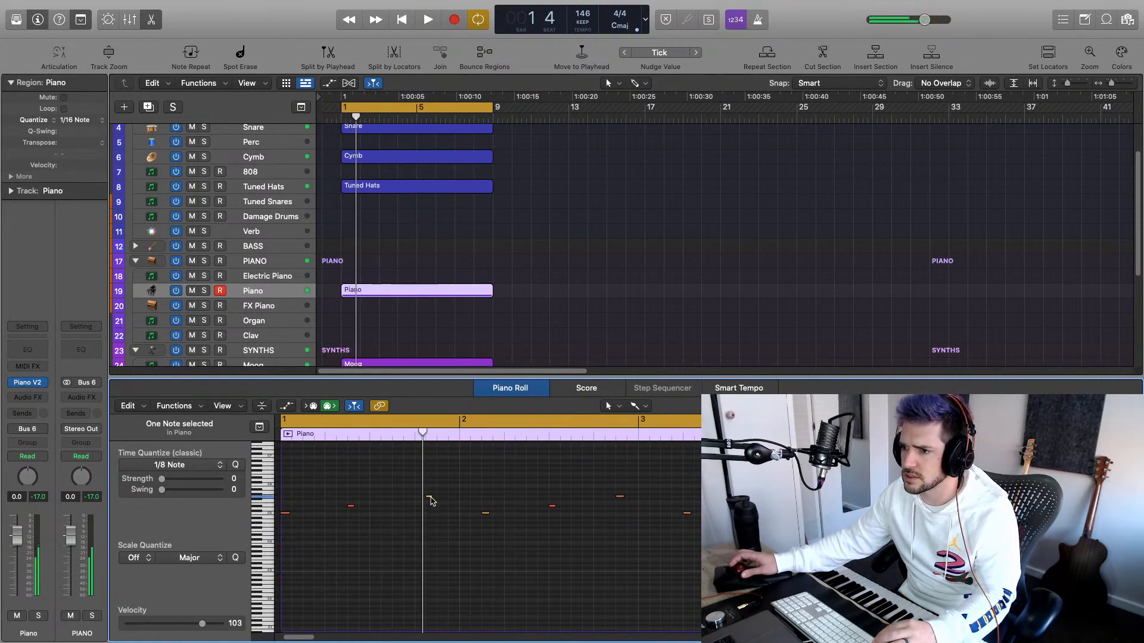
mouse_move(431, 500)
mouse_down()
mouse_move(441, 501)
mouse_move(418, 500)
mouse_up()
key(space)
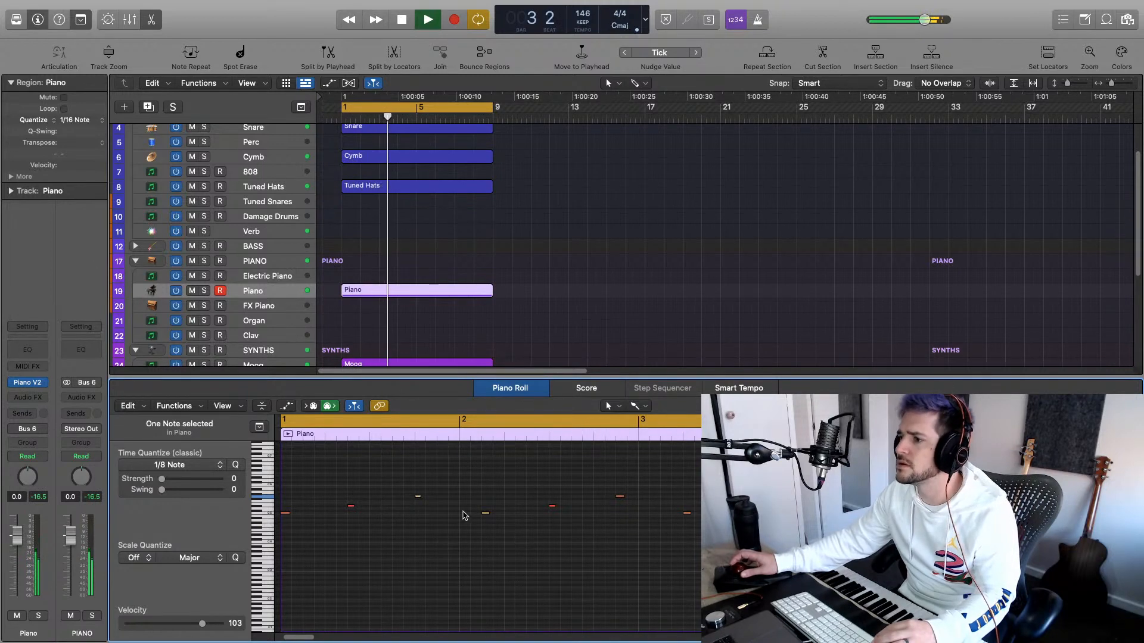
Move the high piano note near the start of bar 5 slightly earlier and play the part back from bar 1
scroll(541, 512, right, 2)
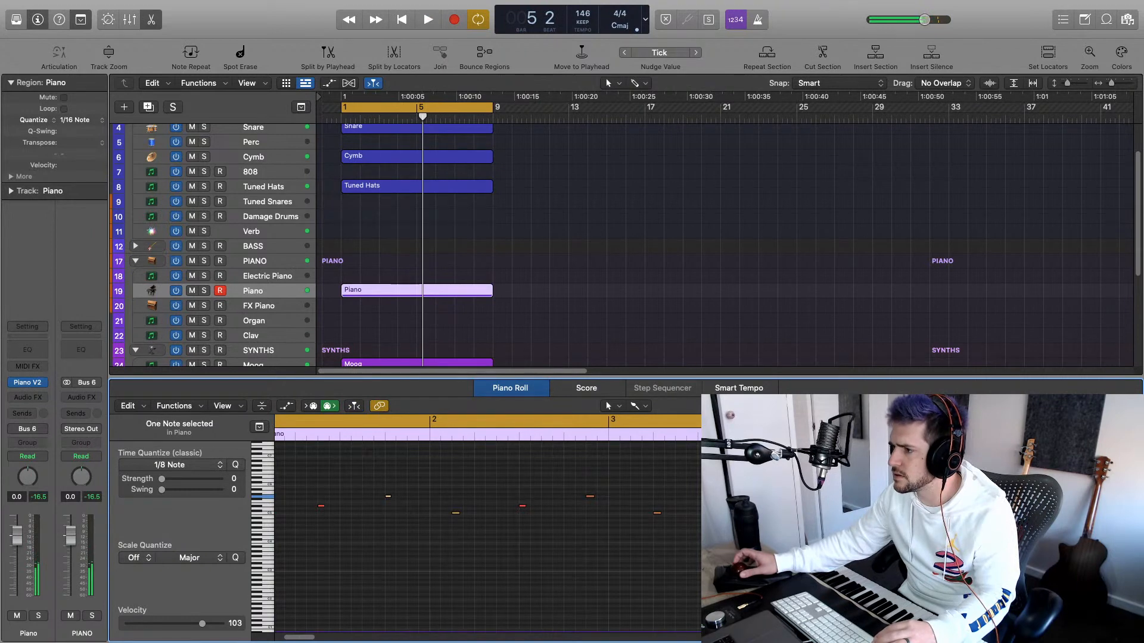
click(992, 496)
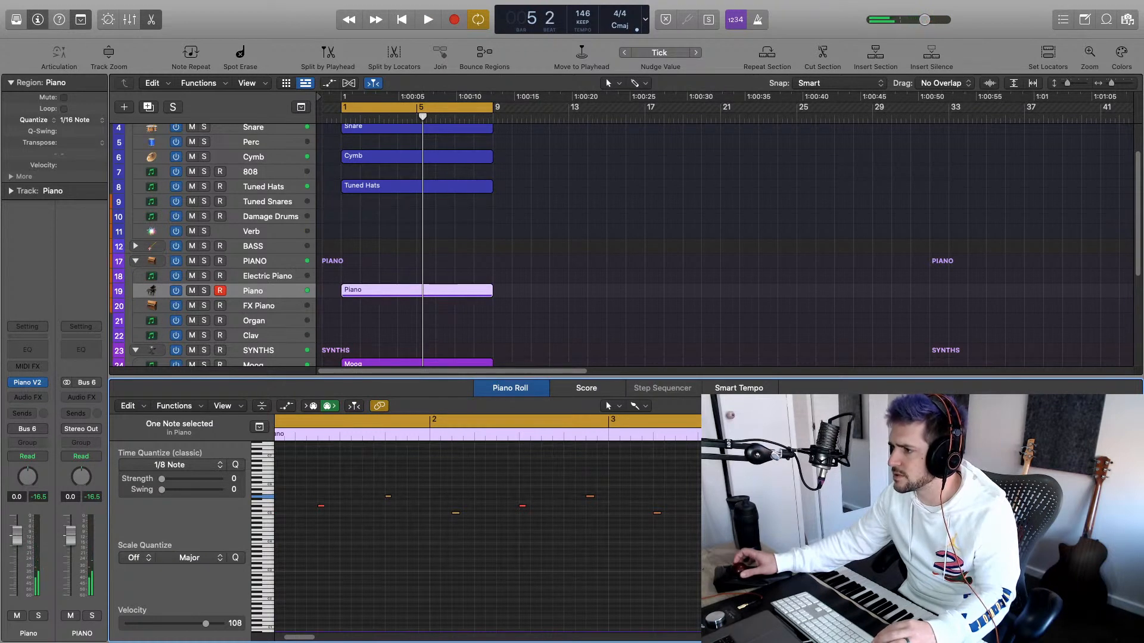
key(space)
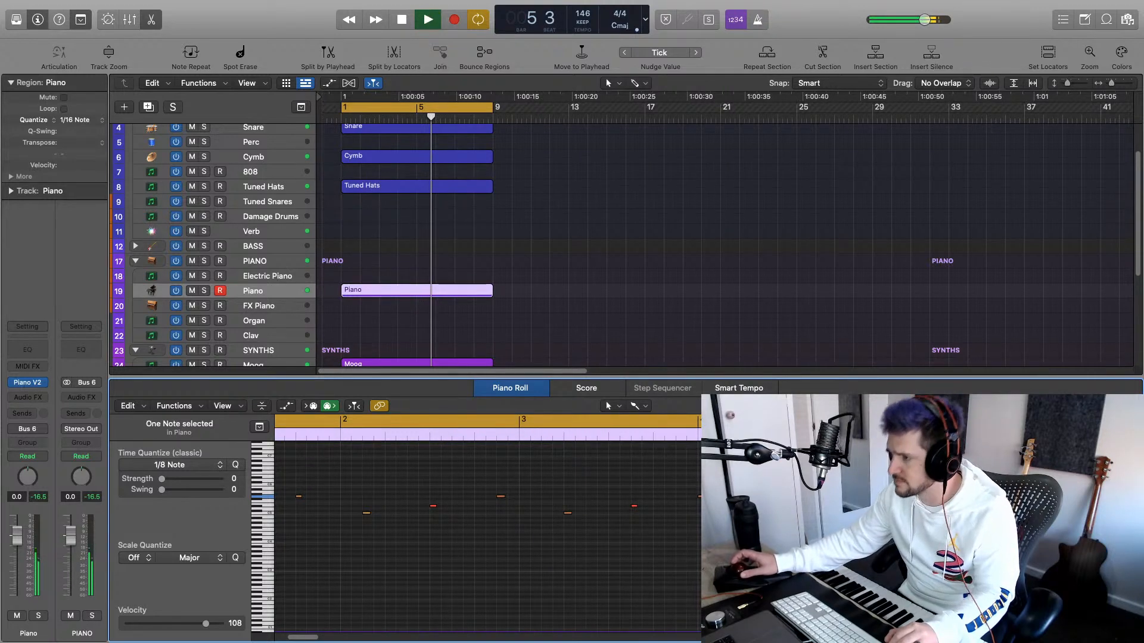
key(super+Left)
key(super+Left)
key(super+Left)
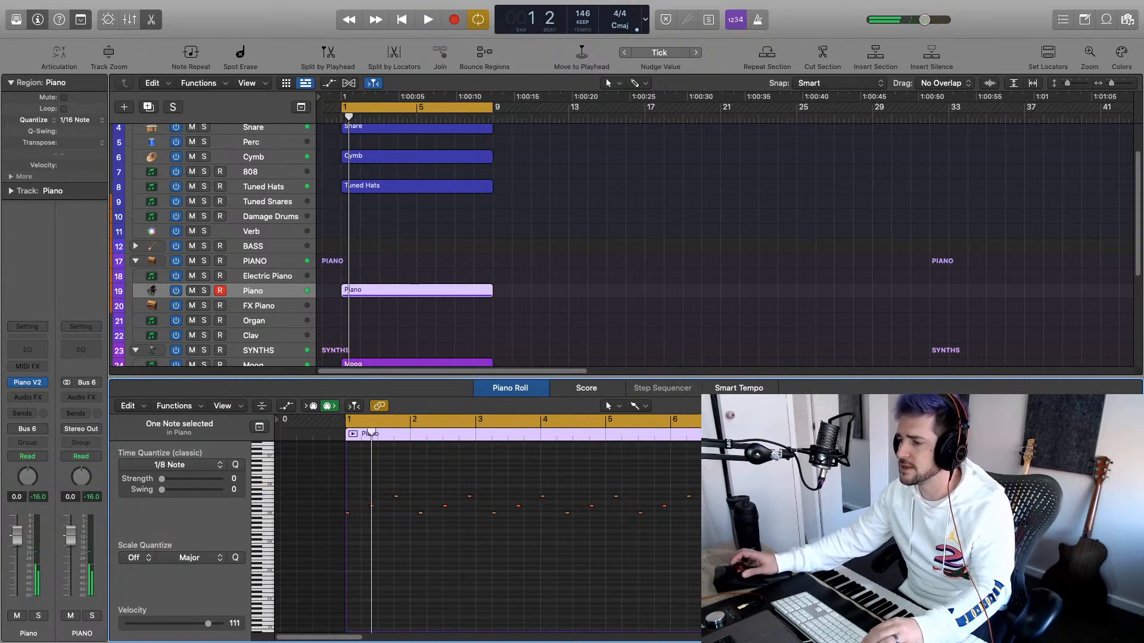
scroll(488, 536, up, 2)
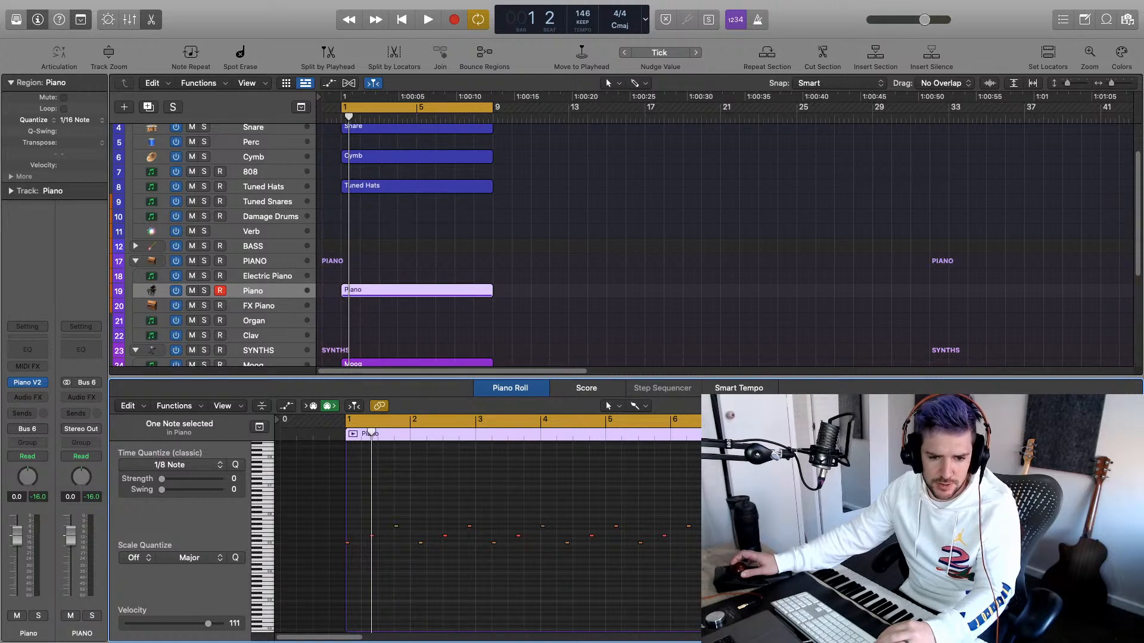
key(space)
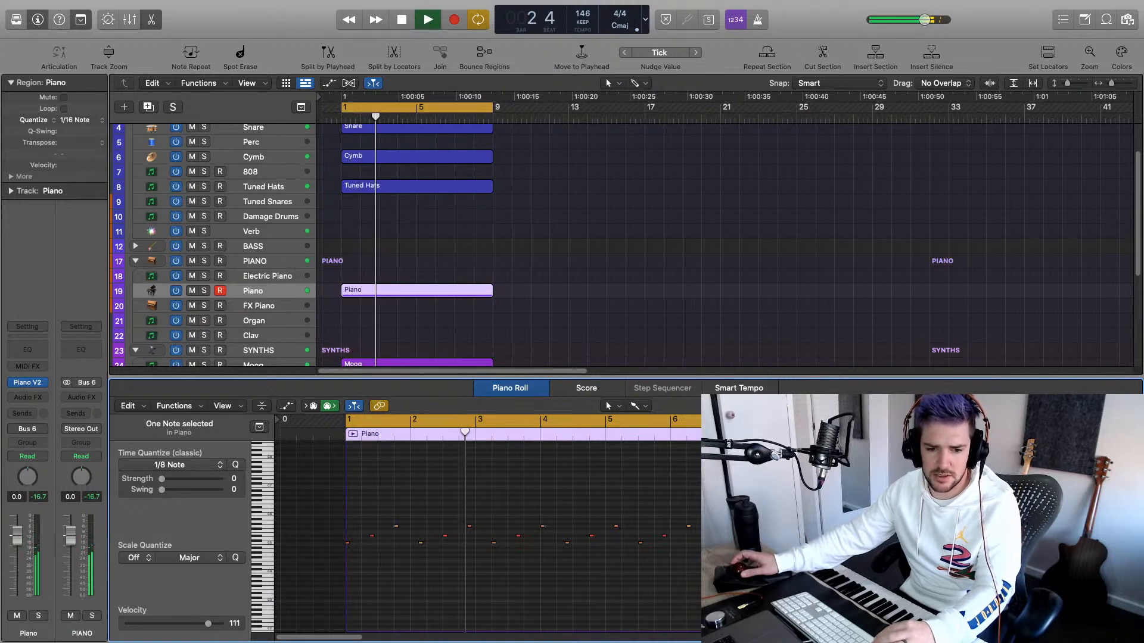
key(space)
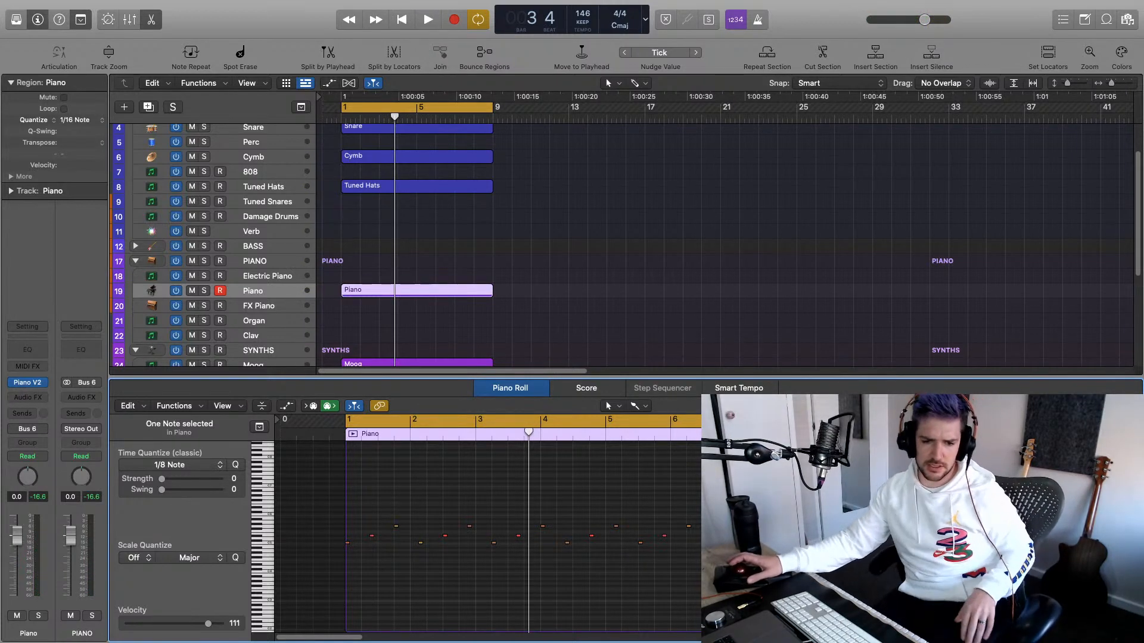
key(space)
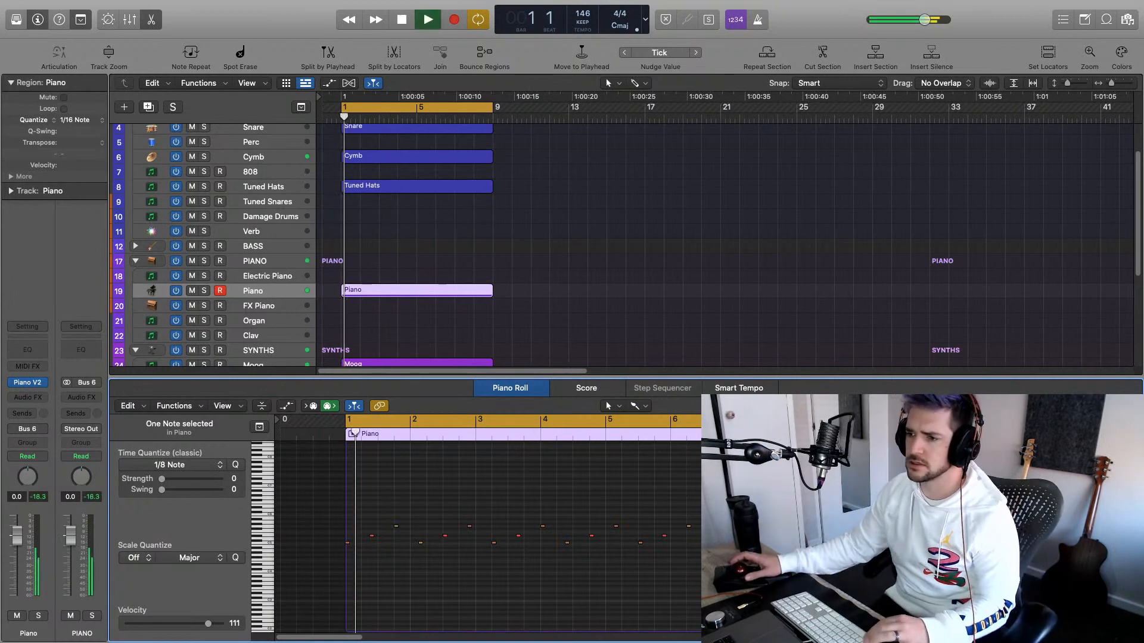
key(space)
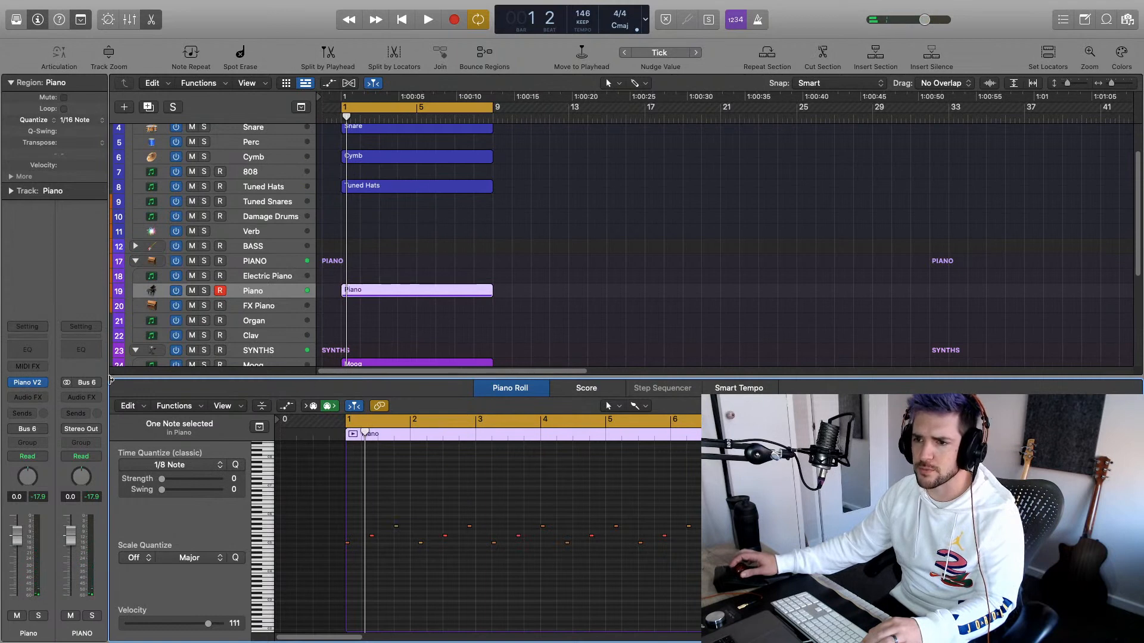
Insert the stereo H-Delay (s) effect on the Piano track and lower its dry/wet mix
click(42, 400)
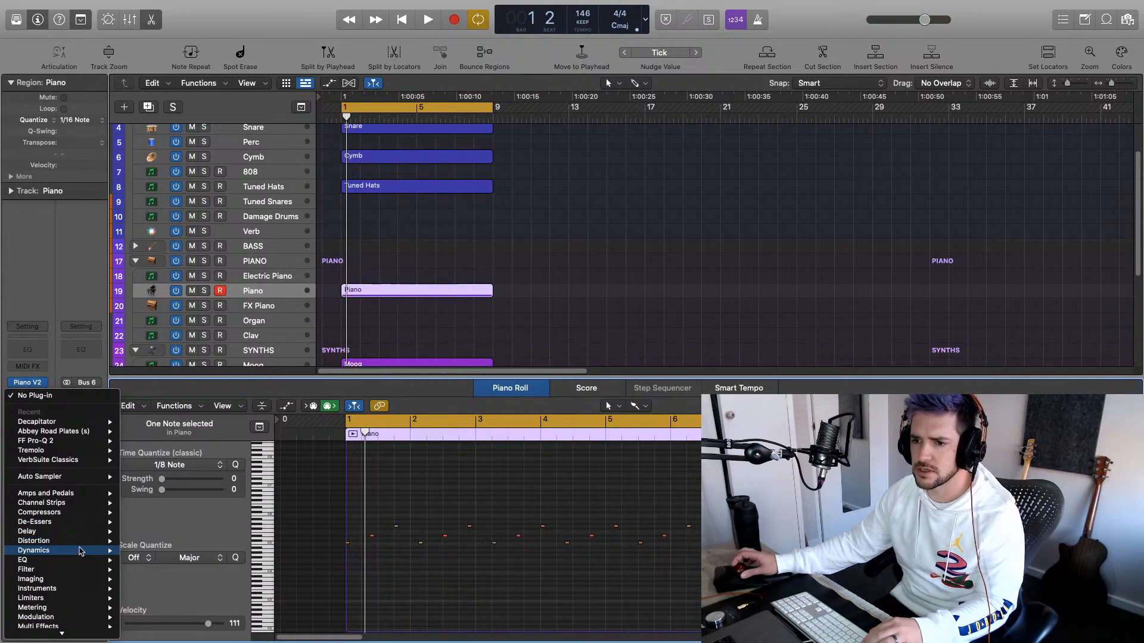
mouse_move(80, 543)
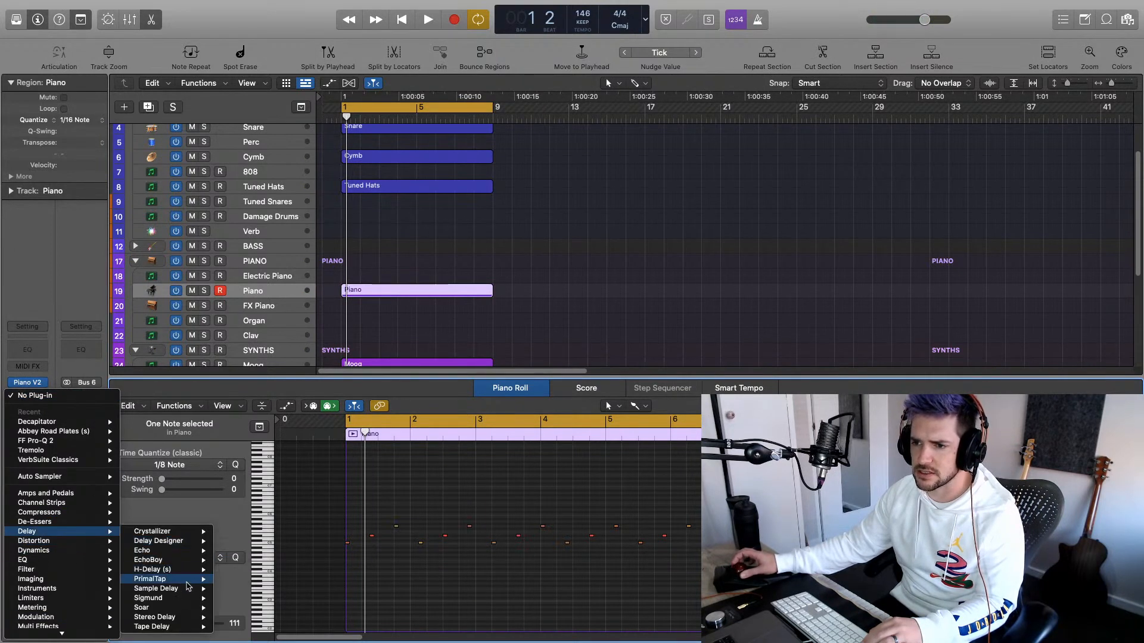
mouse_move(181, 579)
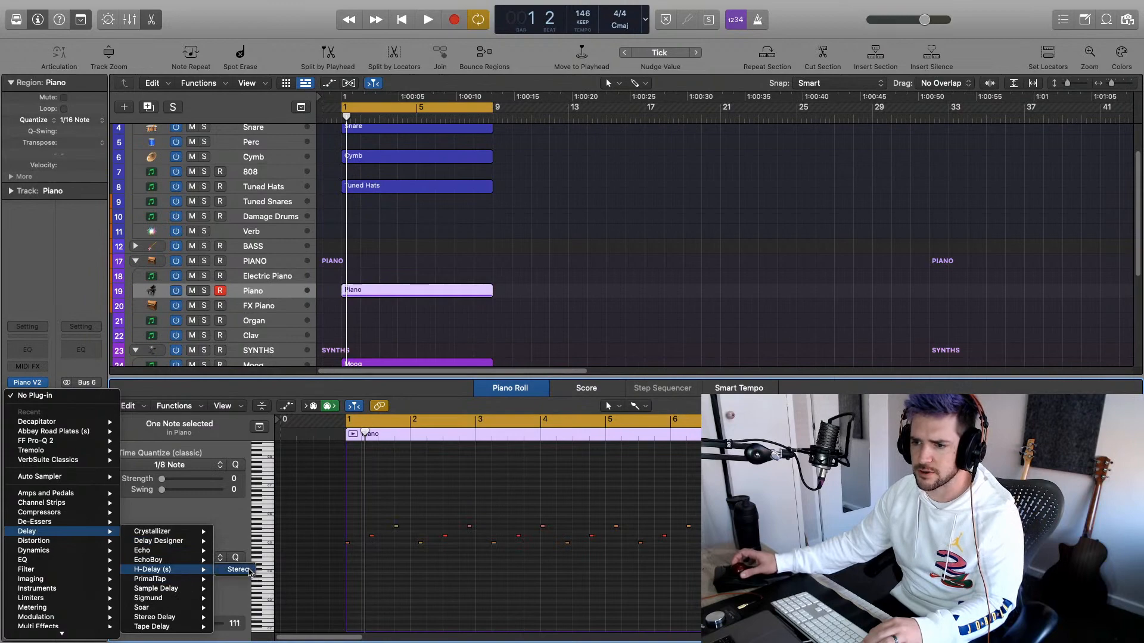
click(239, 570)
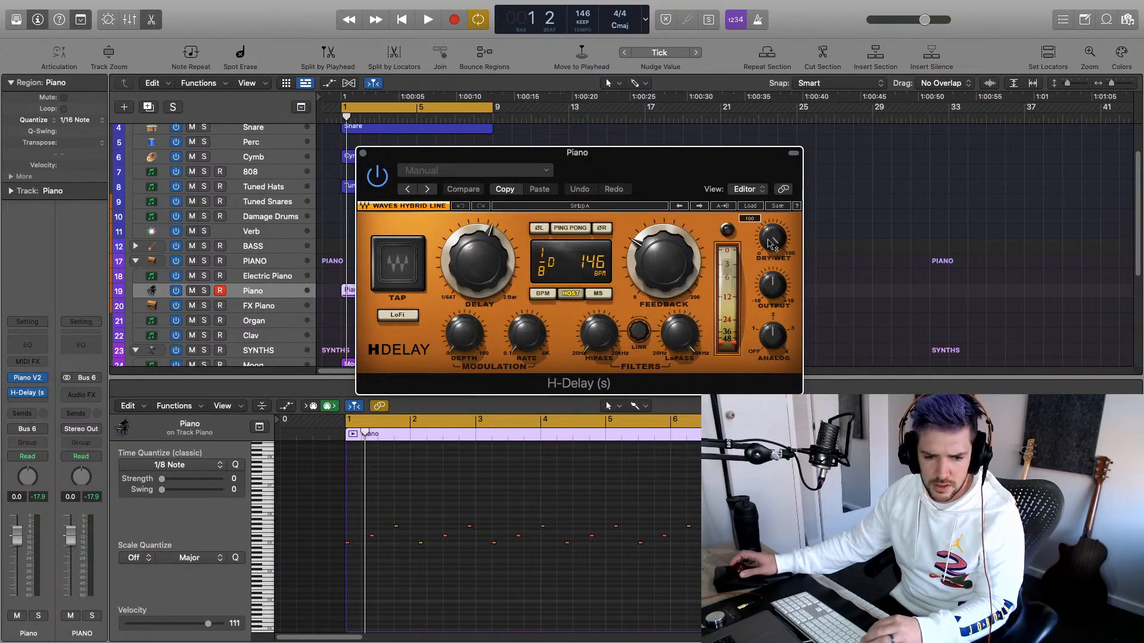
drag(772, 242, 771, 245)
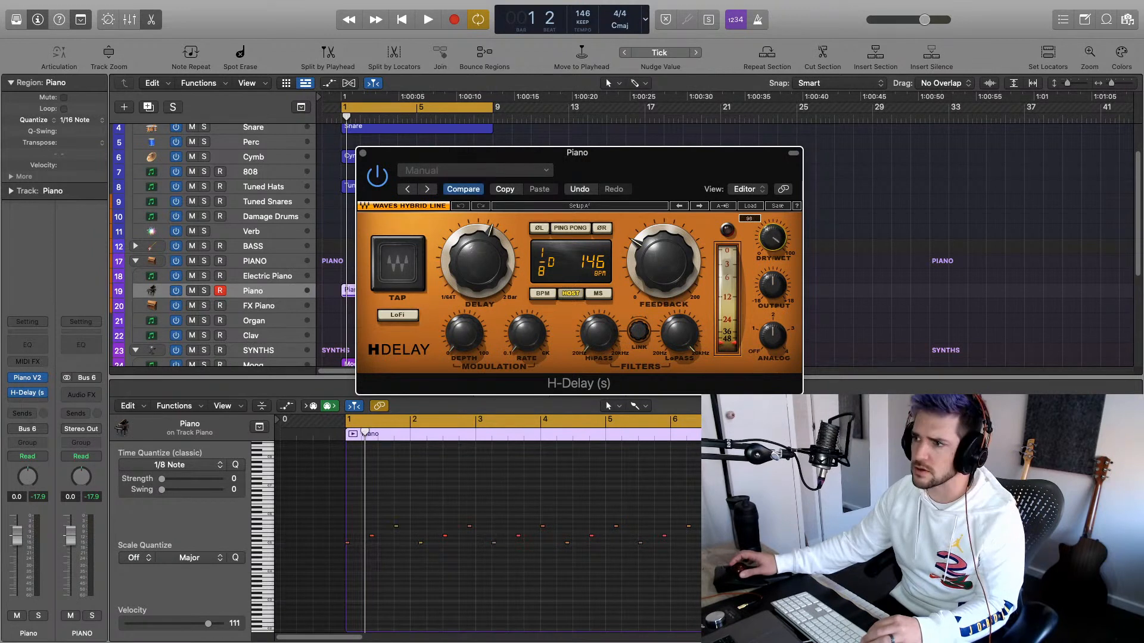
Set H-Delay to a 1/4 ping-pong delay, raise its HiPass filter, turn Analog off and adjust the dry/wet mix during playback
key(space)
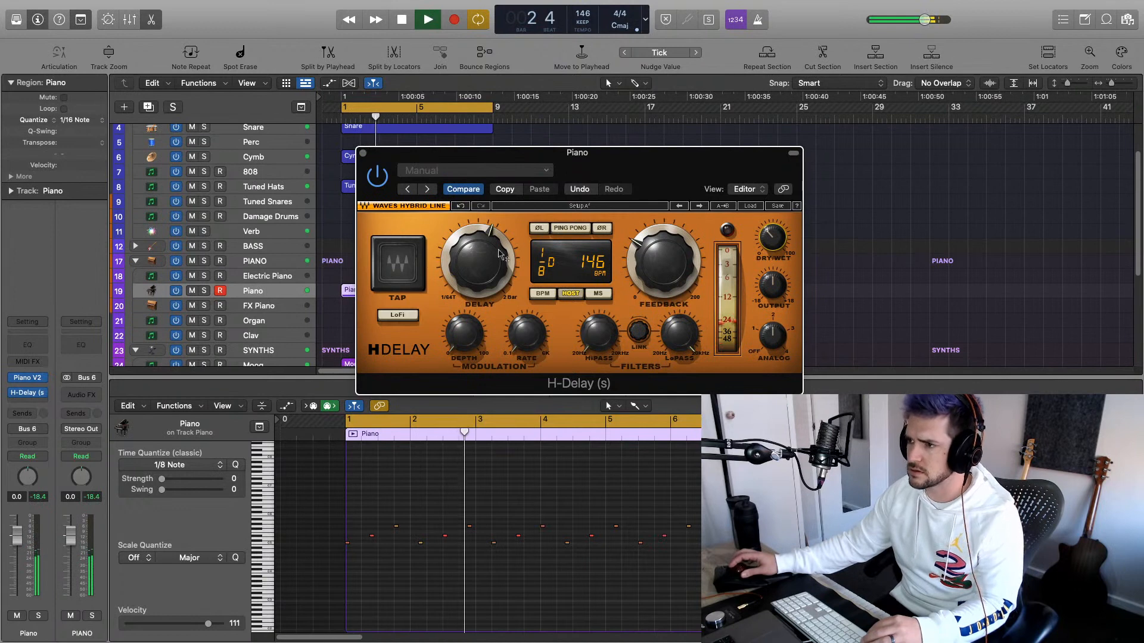
drag(478, 261, 478, 250)
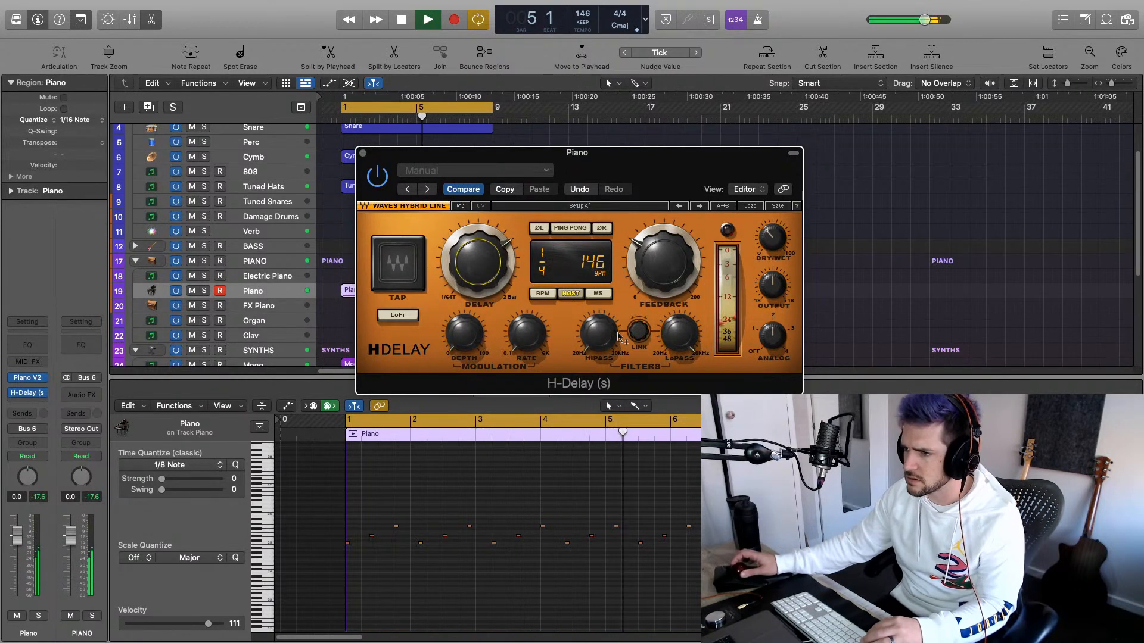
drag(598, 333, 599, 329)
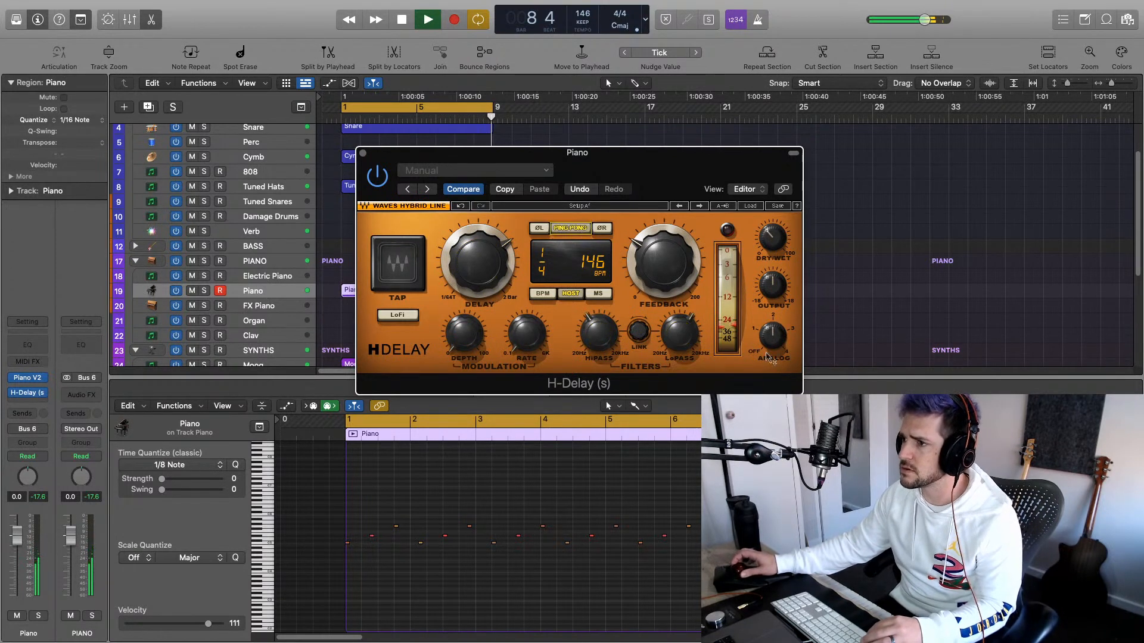
drag(772, 338, 773, 364)
drag(773, 239, 773, 225)
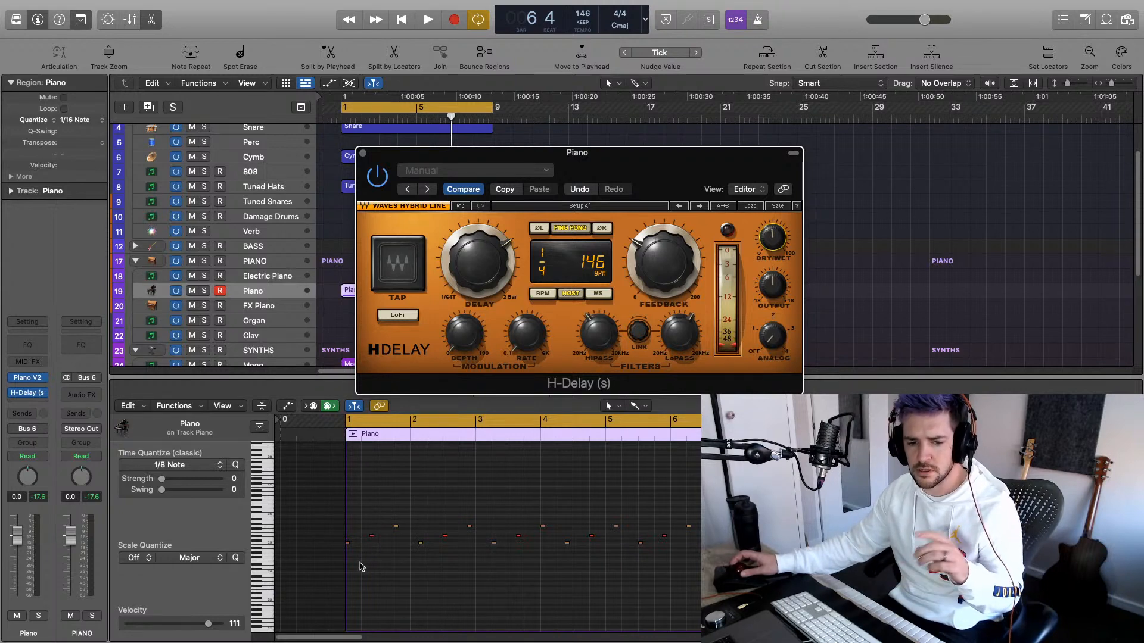
Replay the loop, enable LoFi on the piano delay and lower its LoPass filter
key(space)
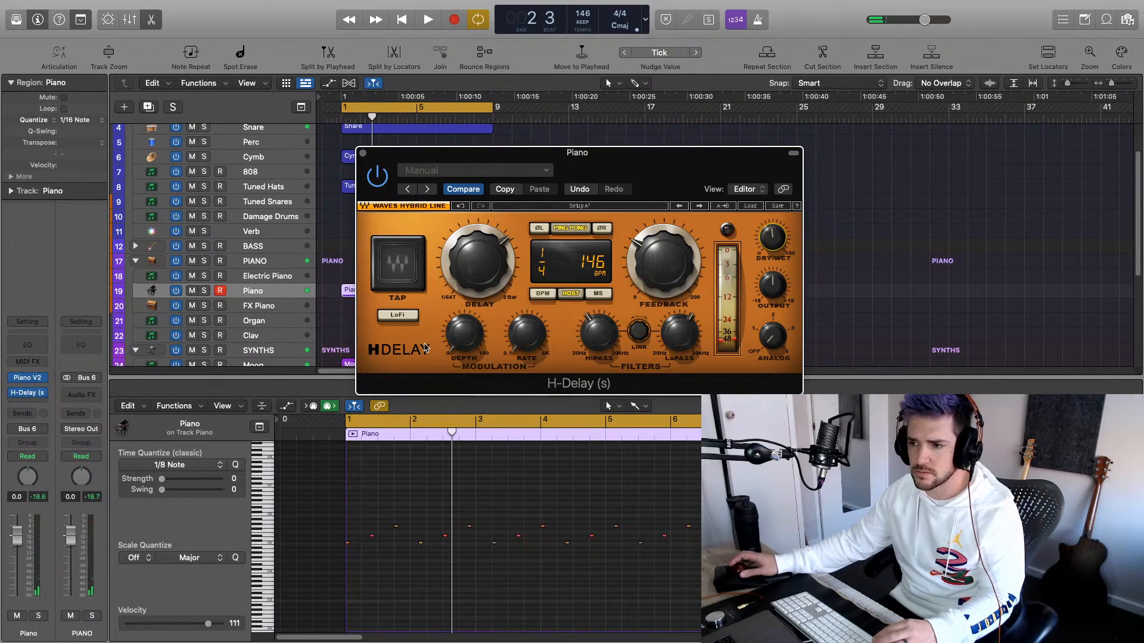
key(space)
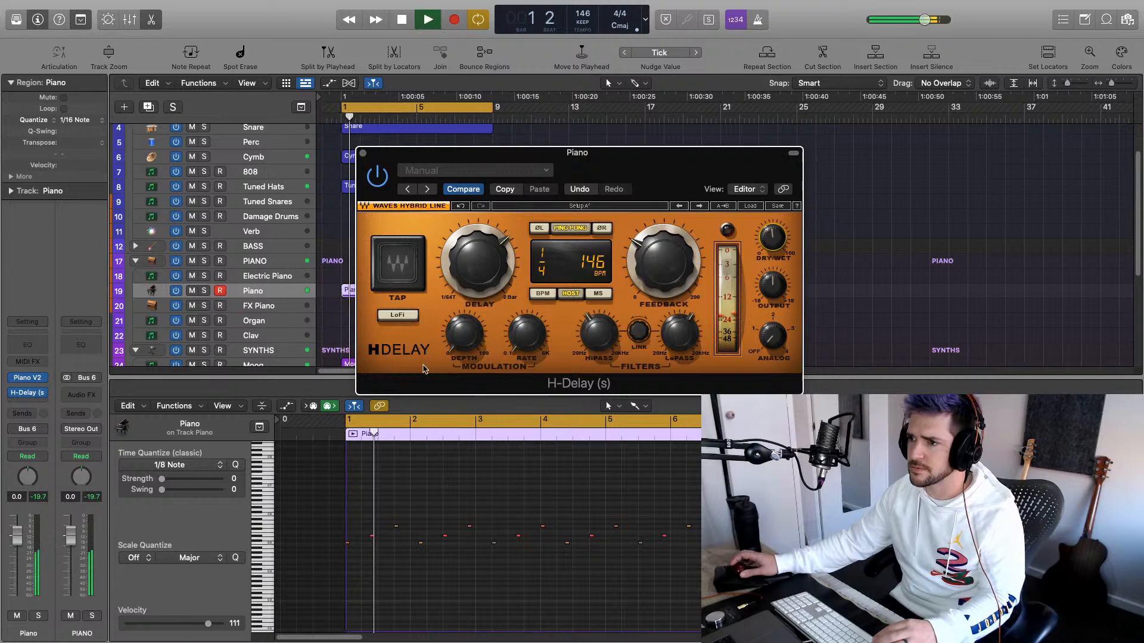
click(397, 314)
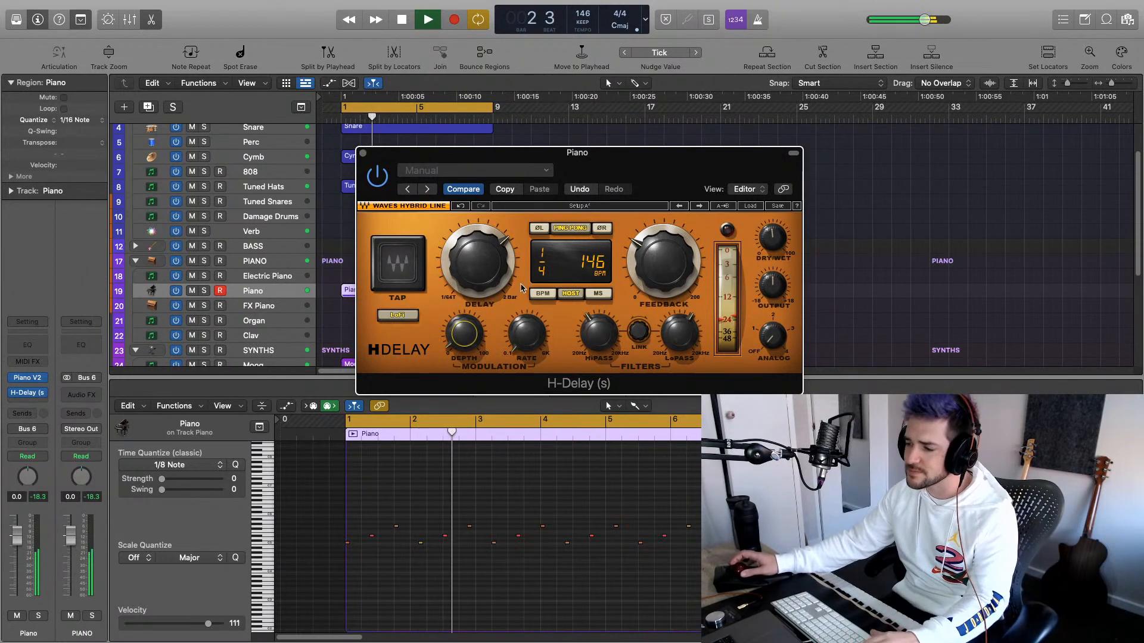
click(680, 334)
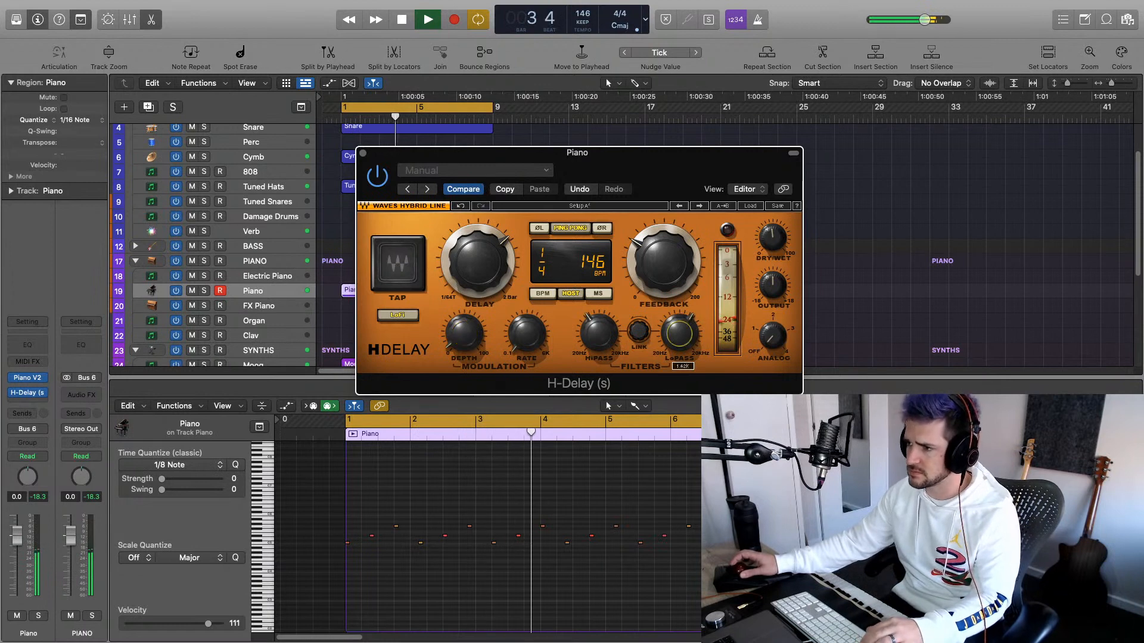
Raise the piano delay's HiPass filter and insert the stereo Abbey Road Plates (s) reverb after it on the Piano track
drag(599, 333, 599, 304)
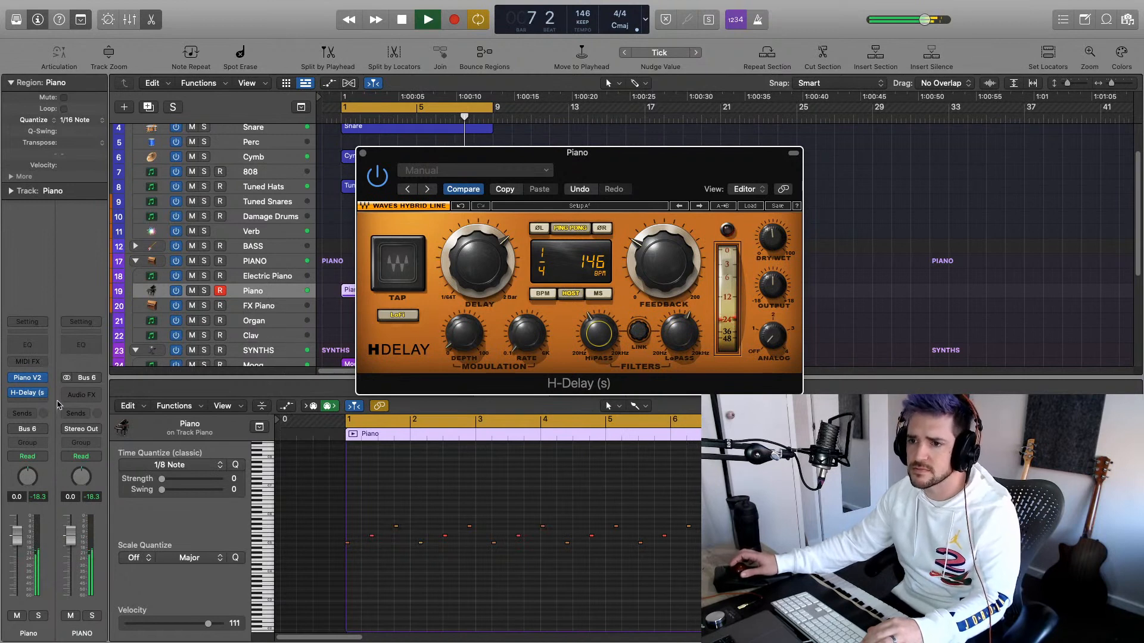
click(42, 393)
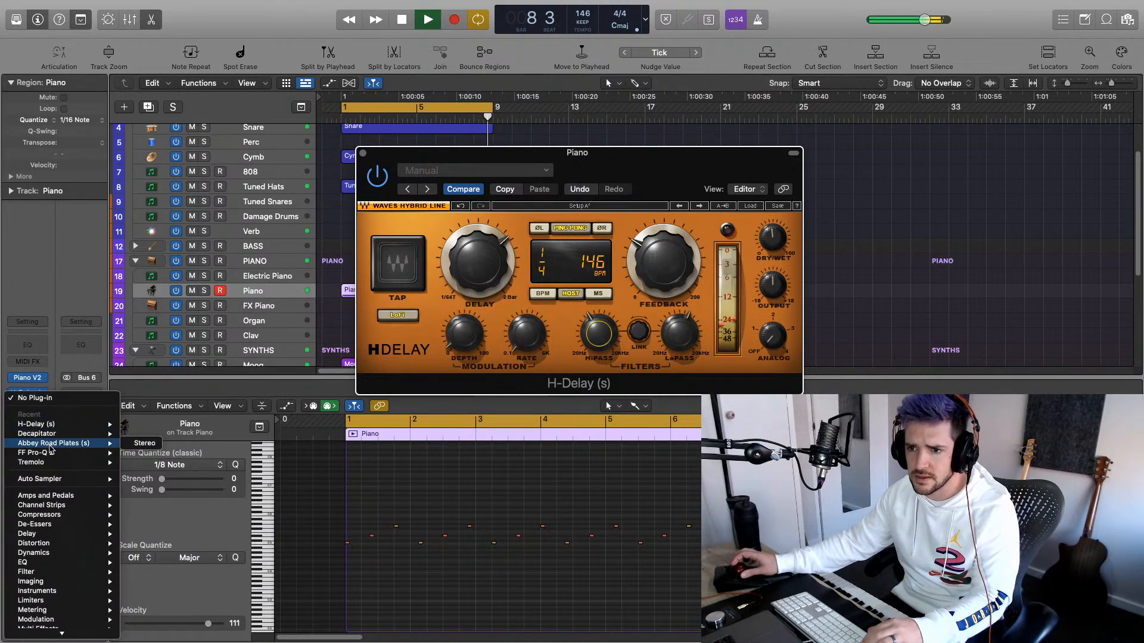
click(264, 407)
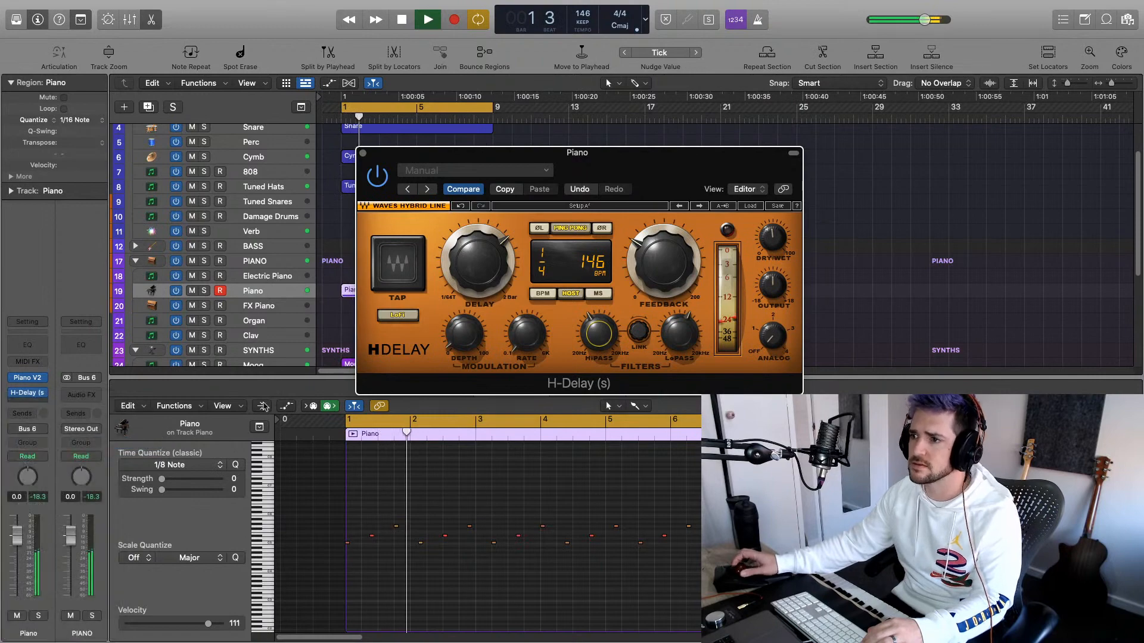
Adjust the Abbey Road Plates reverb, including its damper, and lower the Piano track's volume to -4.8 dB
drag(714, 457, 714, 470)
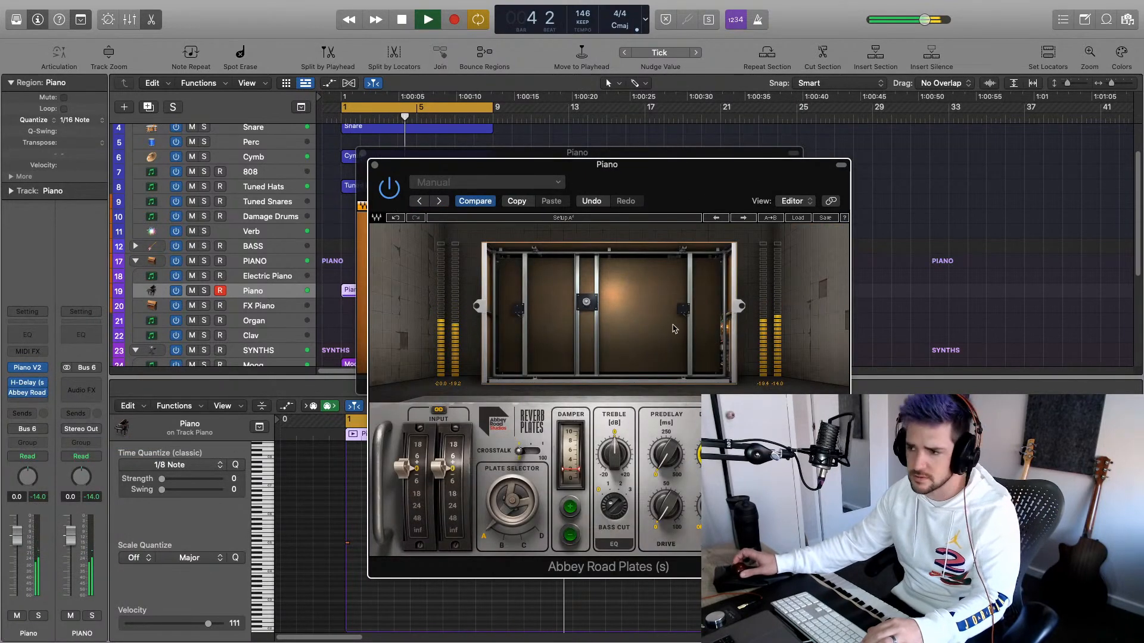
drag(579, 468, 579, 469)
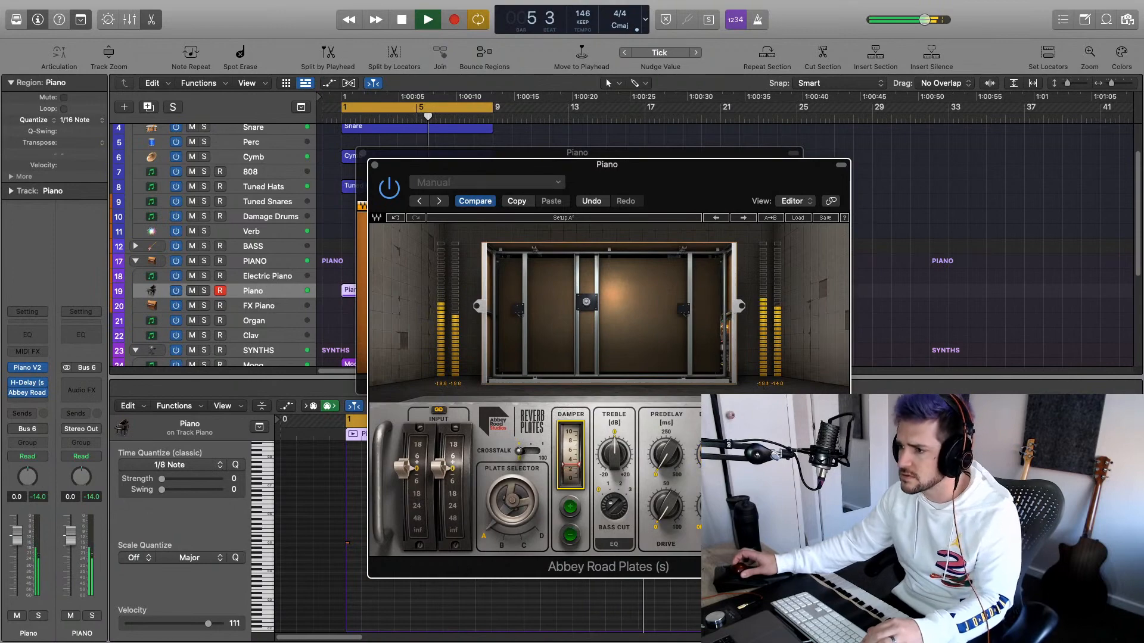
click(376, 165)
click(363, 154)
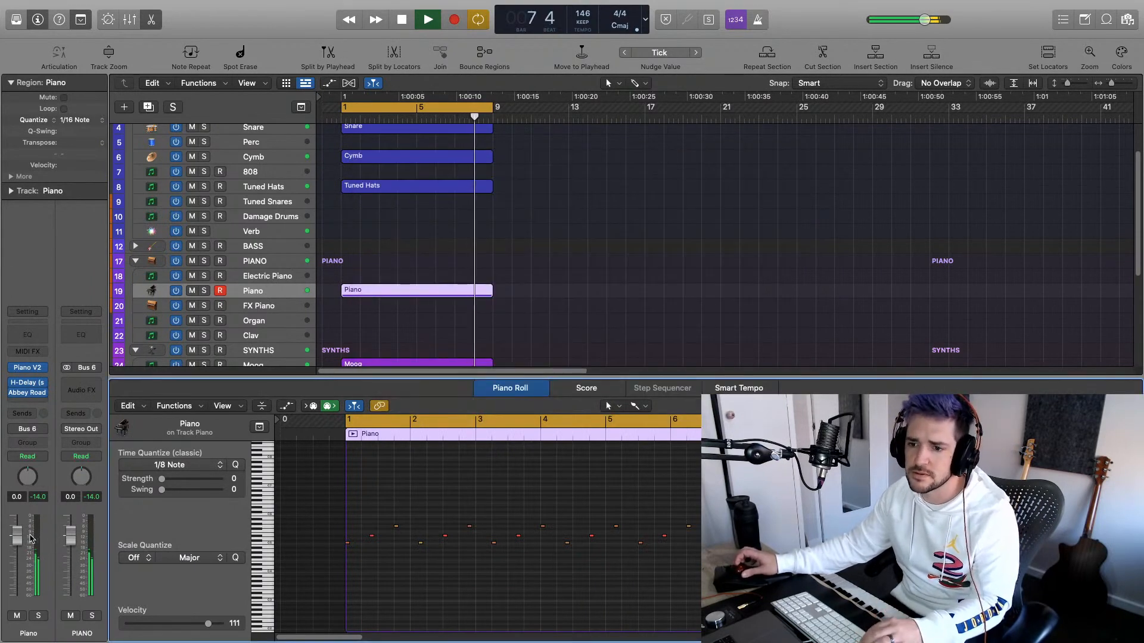
drag(31, 539, 20, 558)
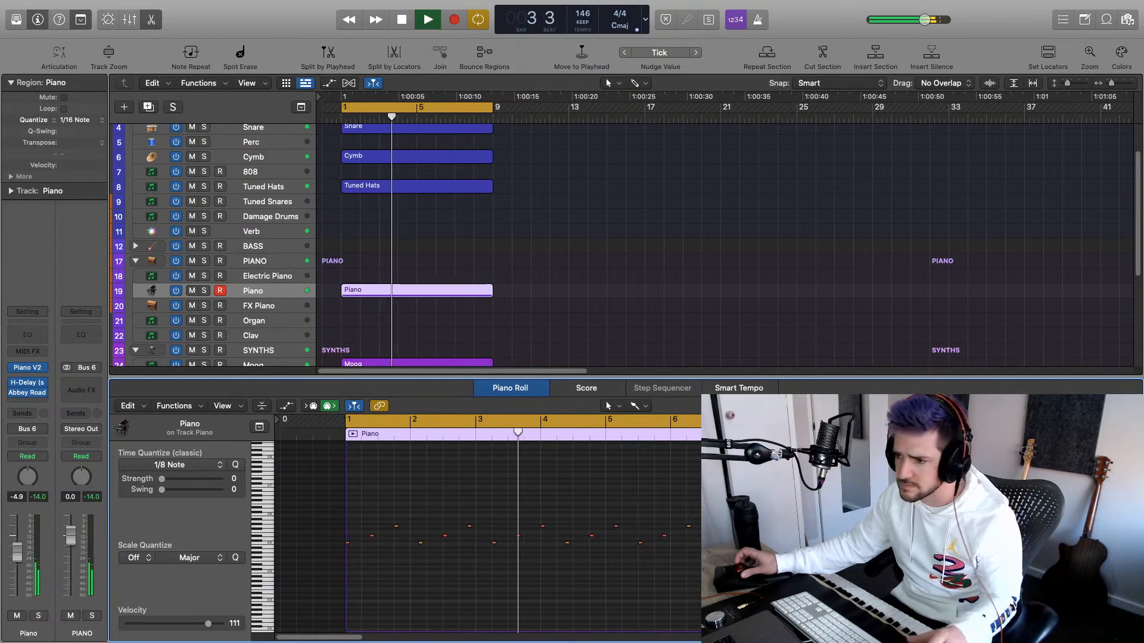
drag(13, 562, 16, 562)
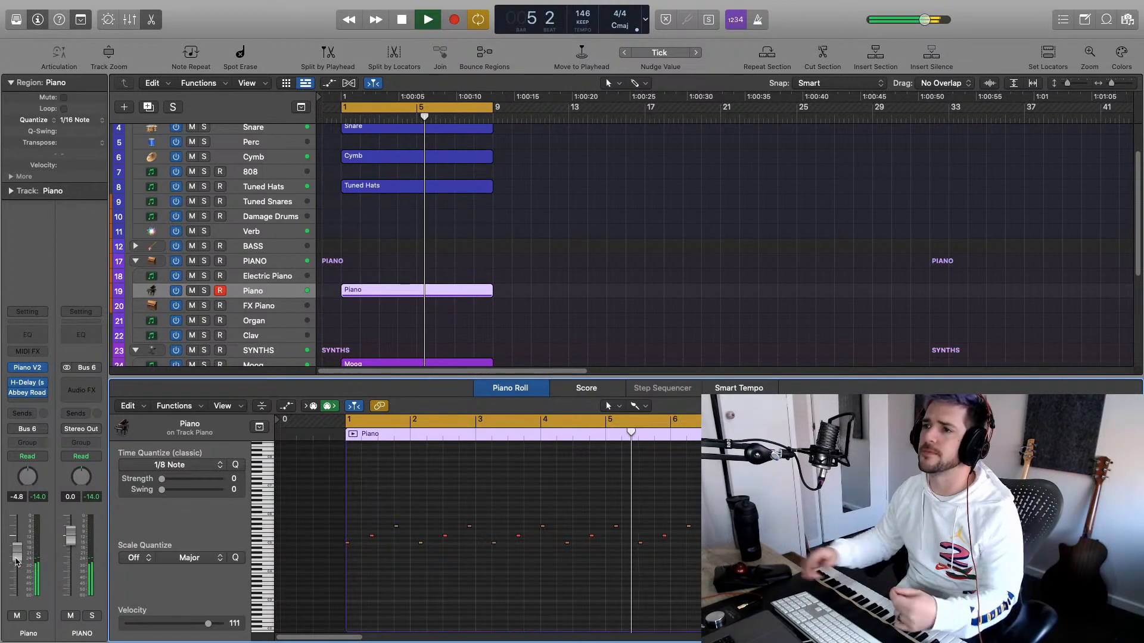
Select the 808 track, try out bass notes over the running loop and stop playback
click(261, 175)
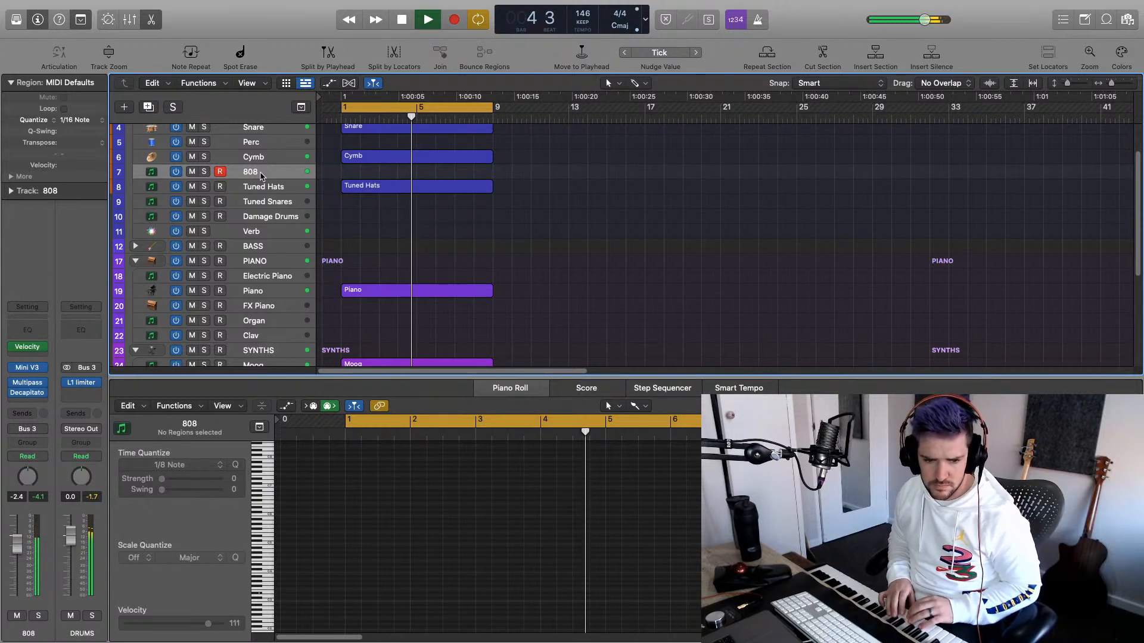
key(space)
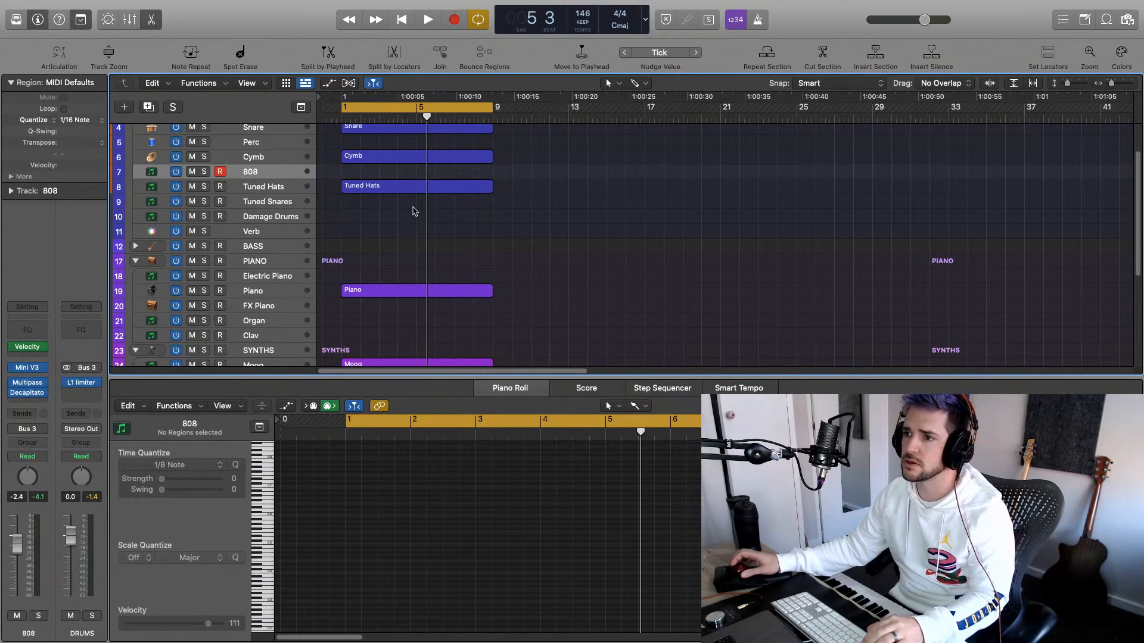
scroll(438, 170, up, 3)
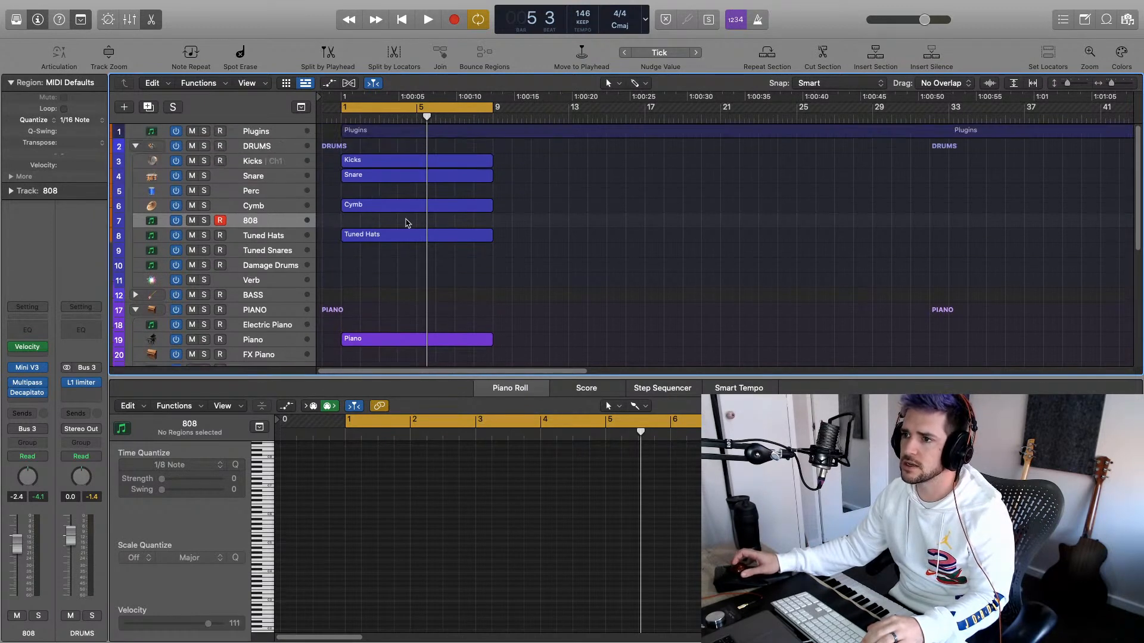
scroll(432, 276, down, 5)
Delete every second three-note phrase from the Piano region, starting with the one in bar 2, and play it from bar 1
click(396, 250)
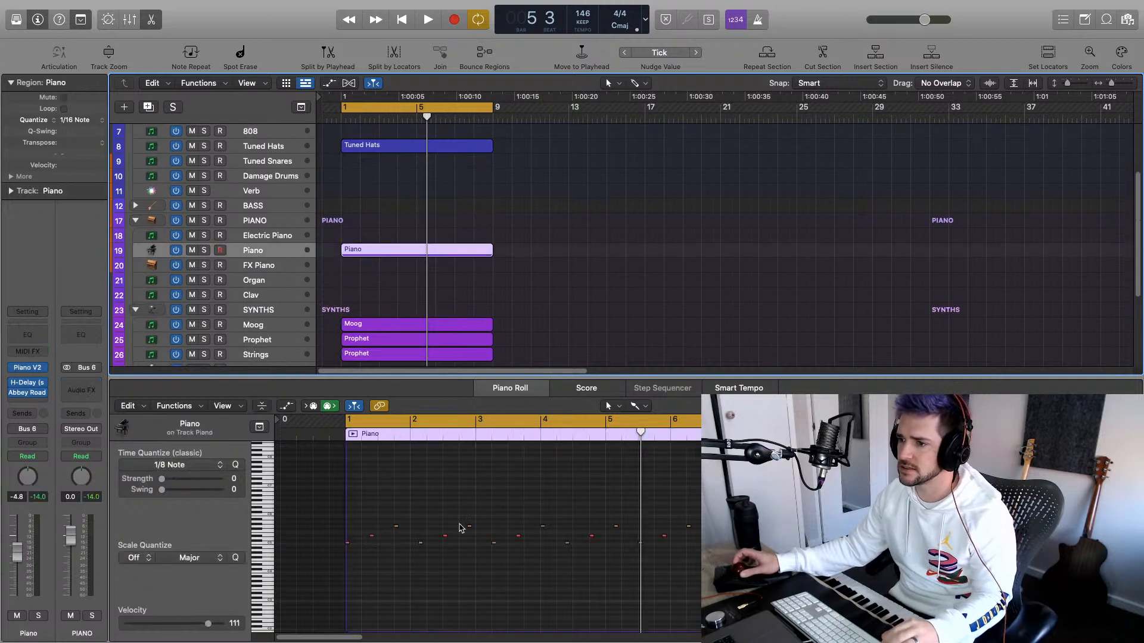
click(402, 506)
drag(410, 506, 477, 558)
drag(567, 490, 628, 575)
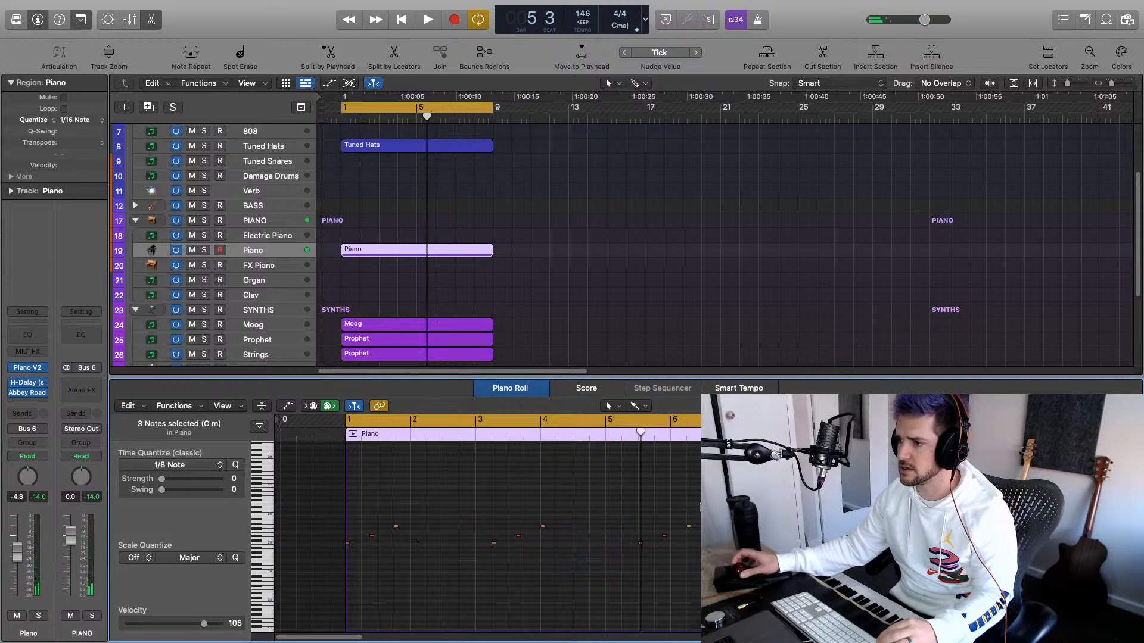
key(Return)
key(space)
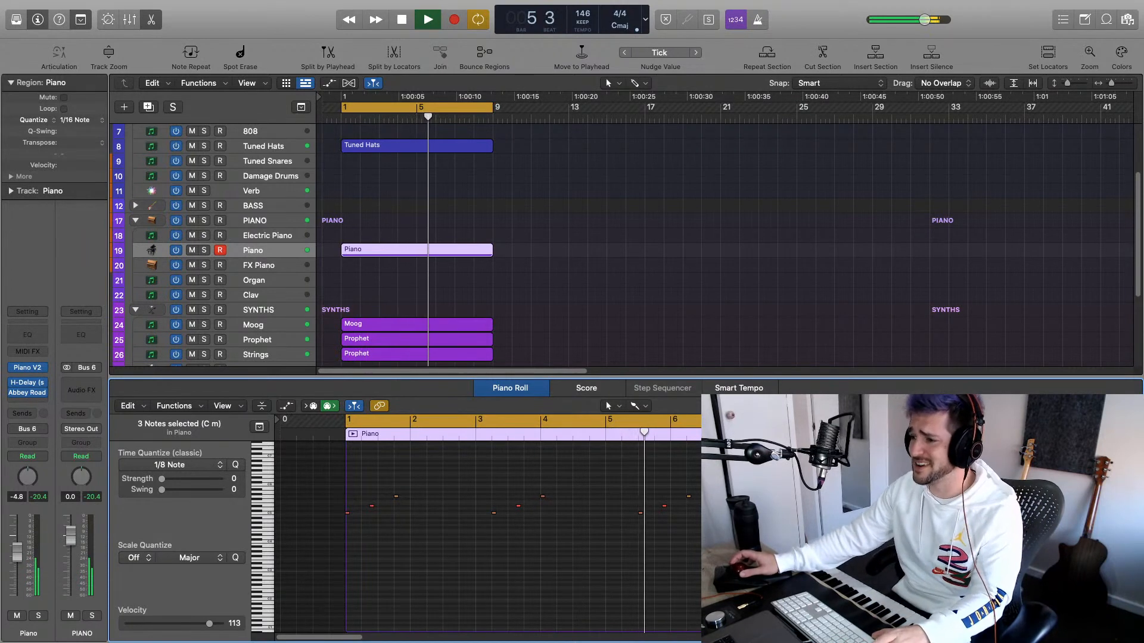
Lower the Piano track's volume to -5.3 dB while the loop plays, and stop playback
scroll(488, 537, up, 2)
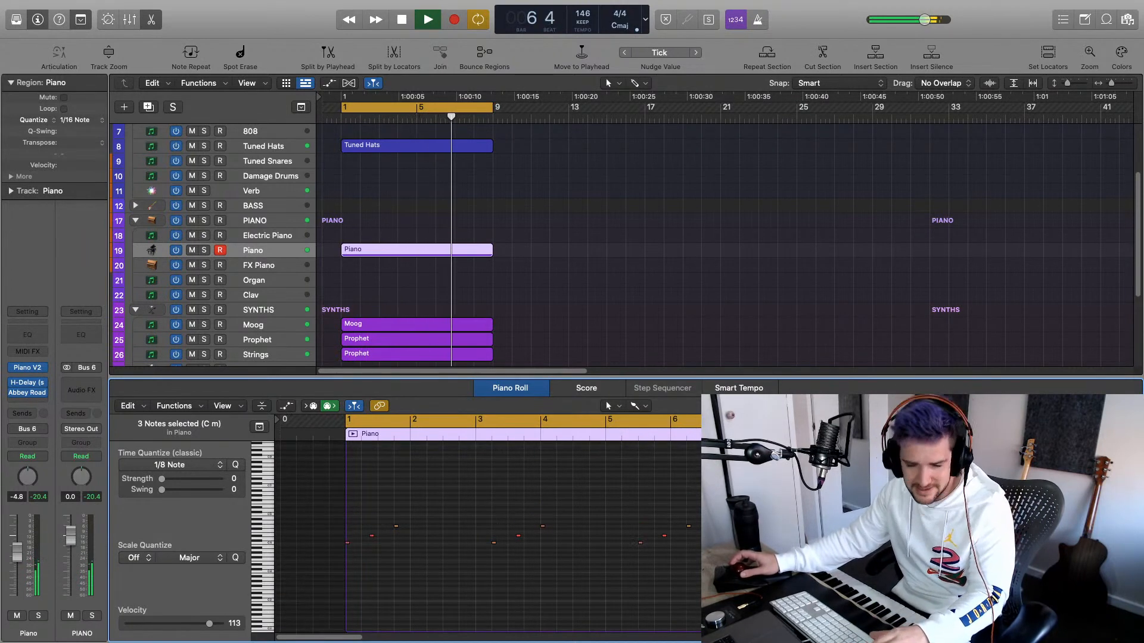
drag(15, 552, 16, 556)
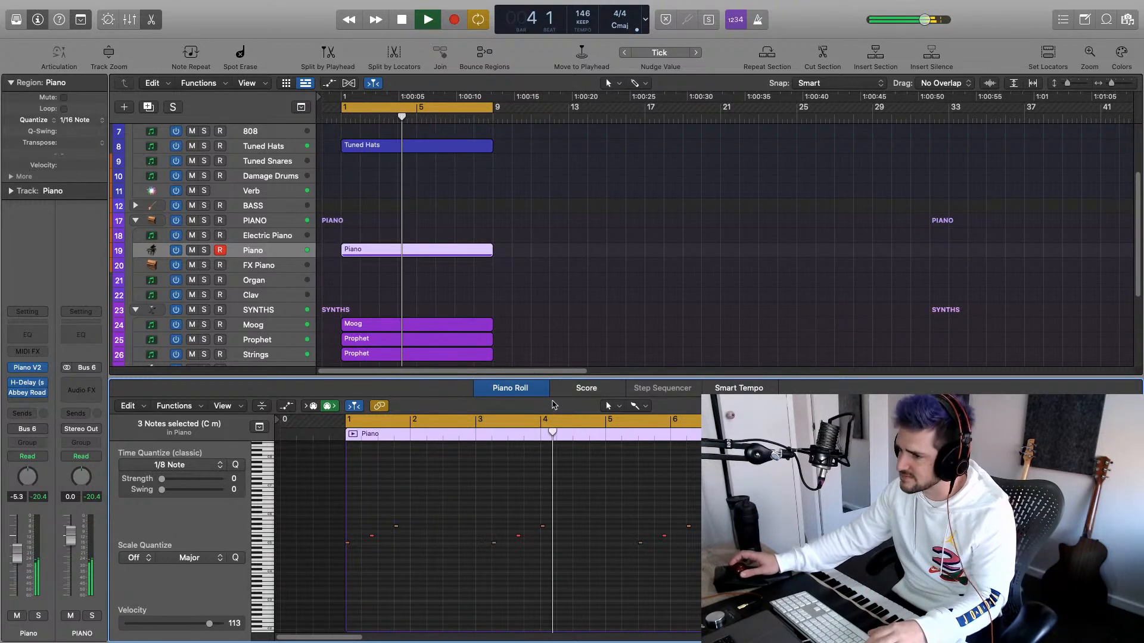
scroll(507, 534, down, 2)
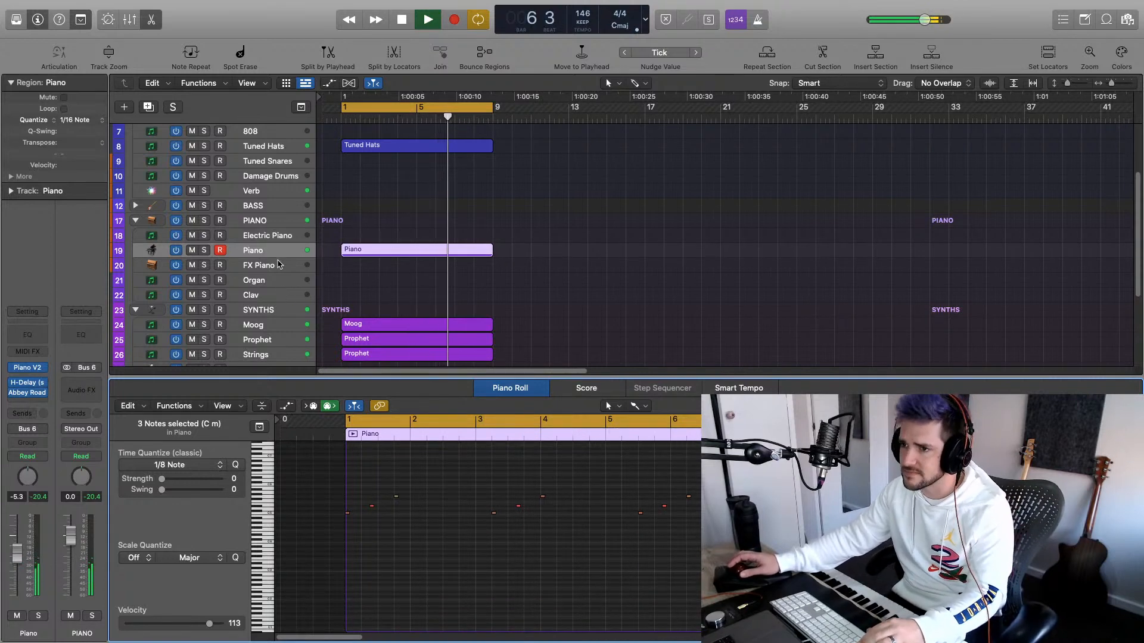
key(space)
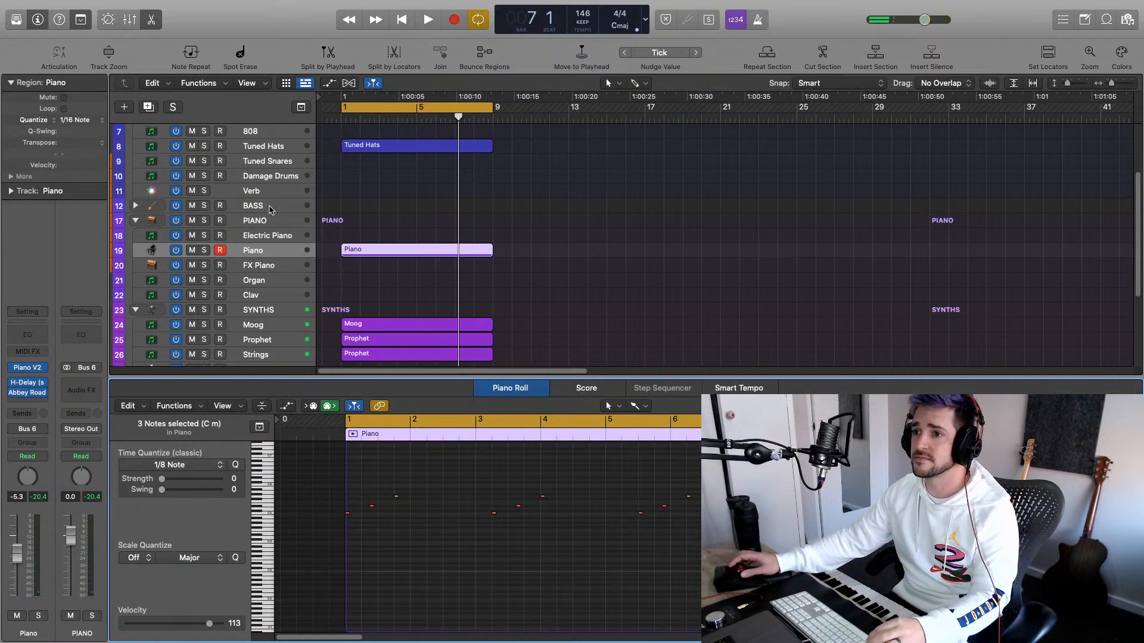
Return to the 808 track and rehearse a bass line over the loop, restarting from bar 1
scroll(295, 190, up, 2)
click(271, 168)
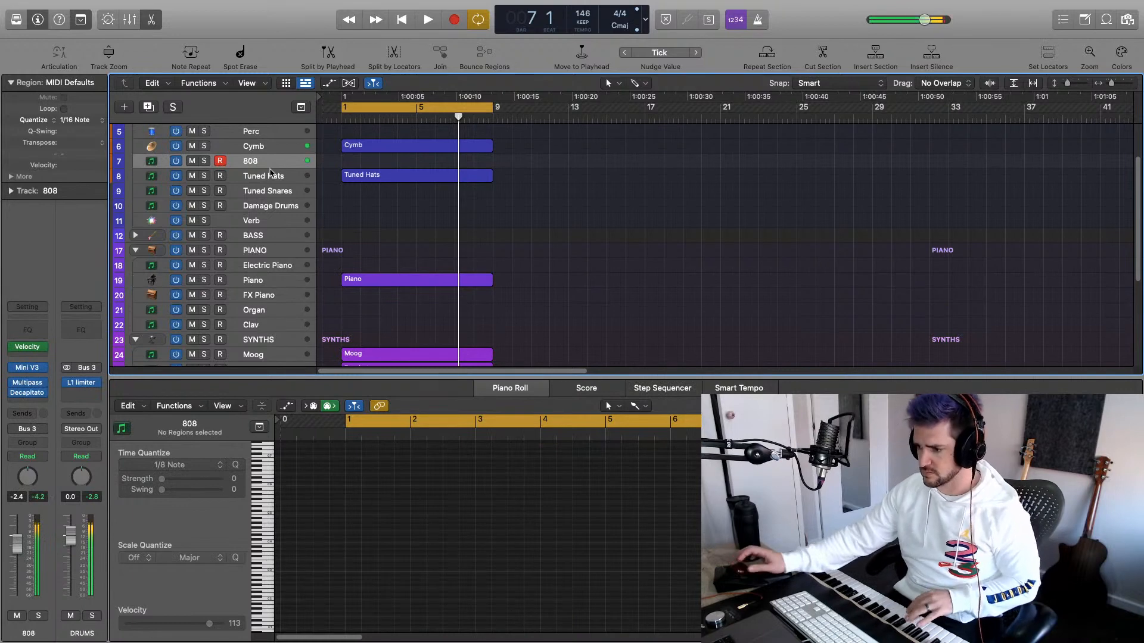
key(Return)
key(space)
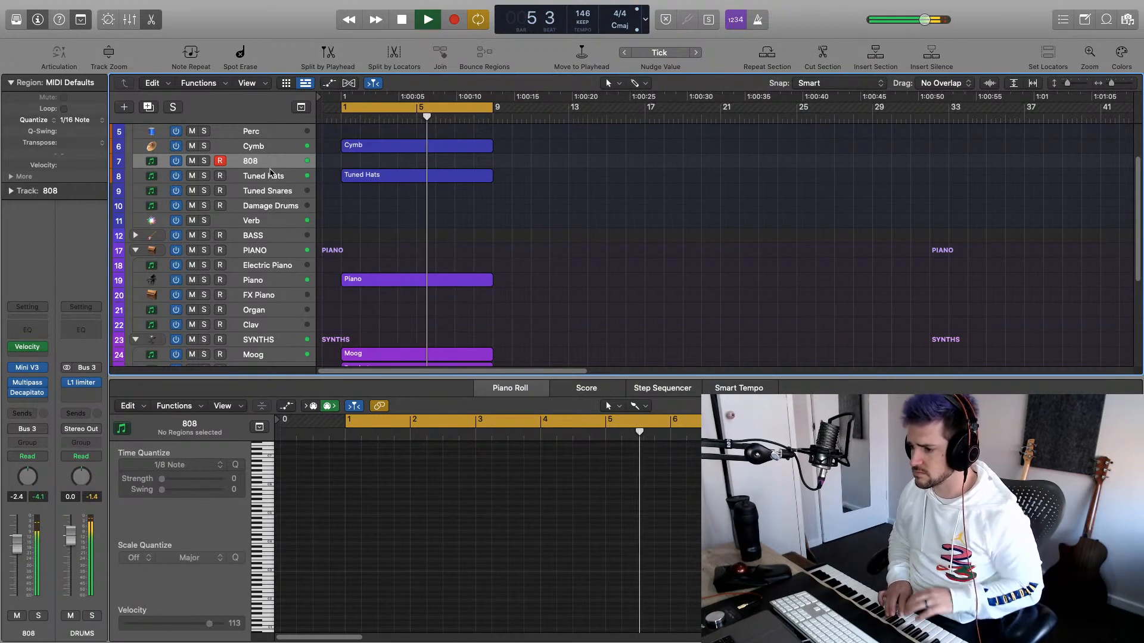
key(space)
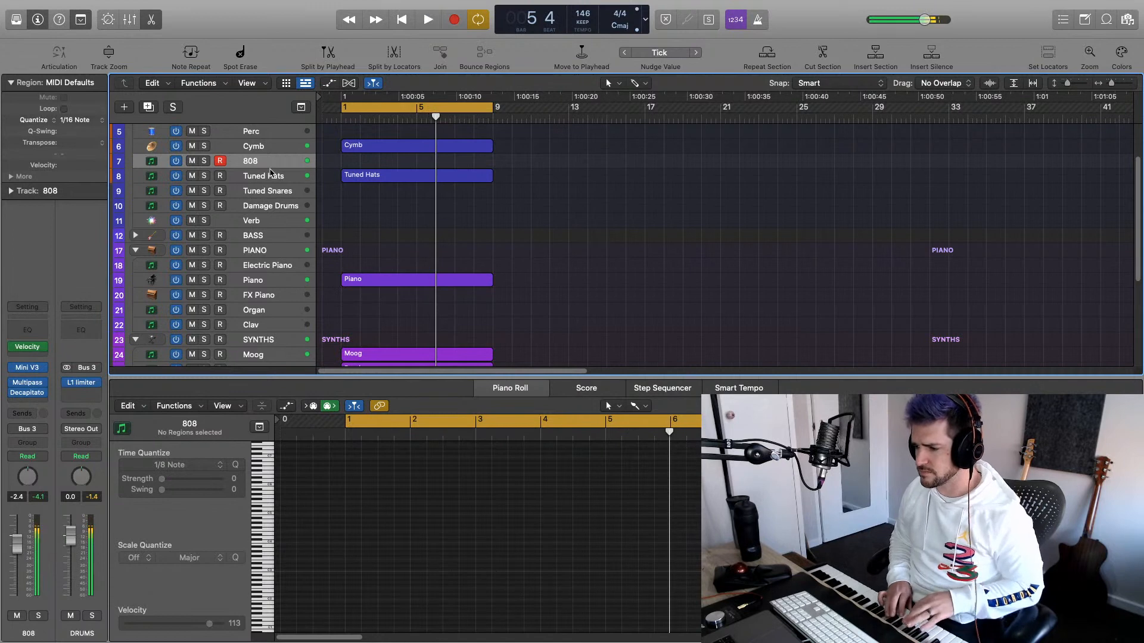
key(Return)
key(space)
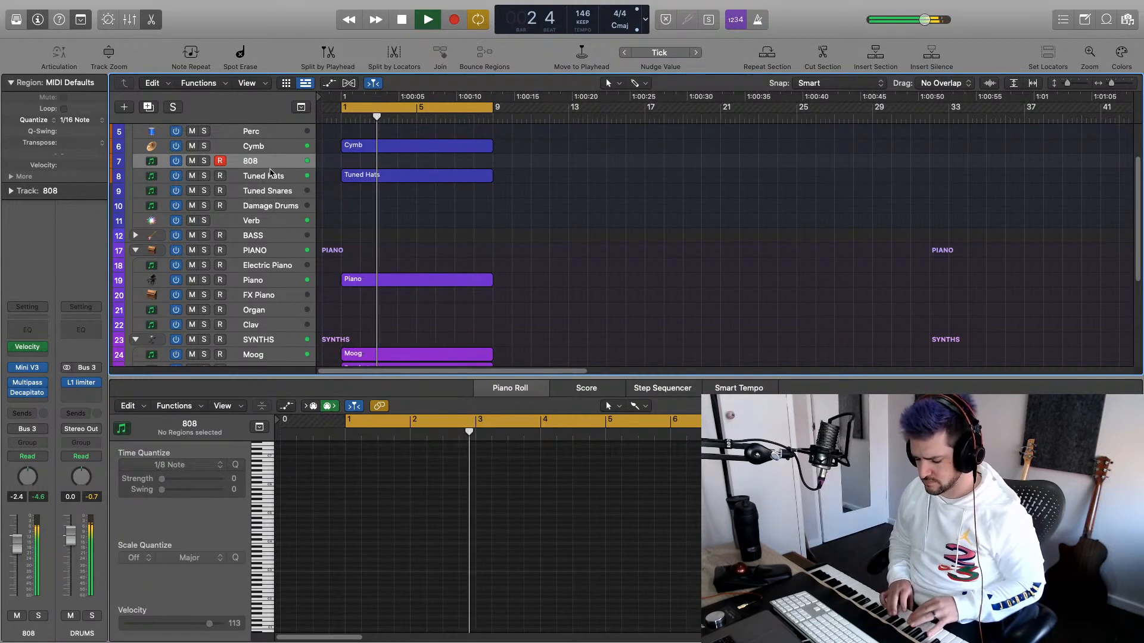
key(space)
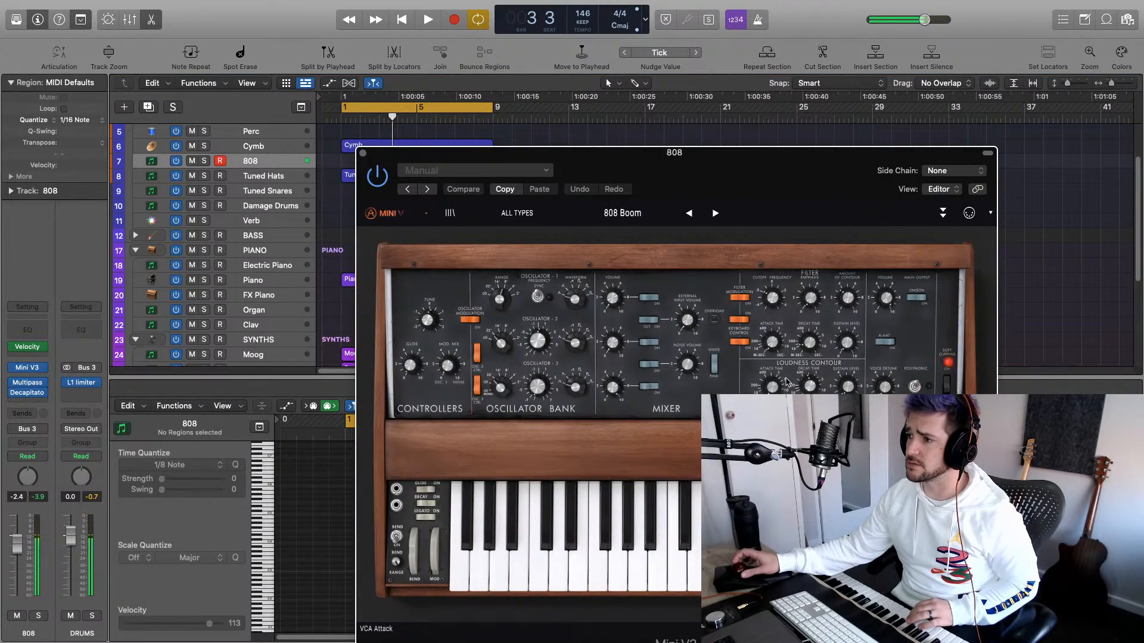
Adjust the loudness contour attack of the 808 Boom sound in Mini V3 and open the 808 track's Decapitator
mouse_move(777, 390)
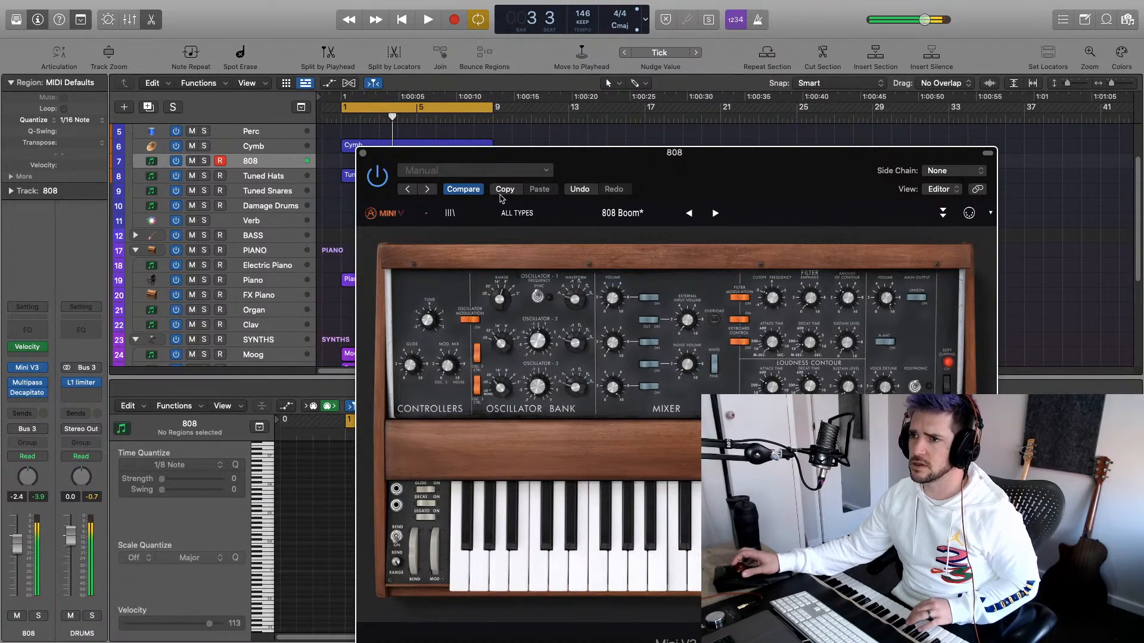
click(362, 155)
click(28, 393)
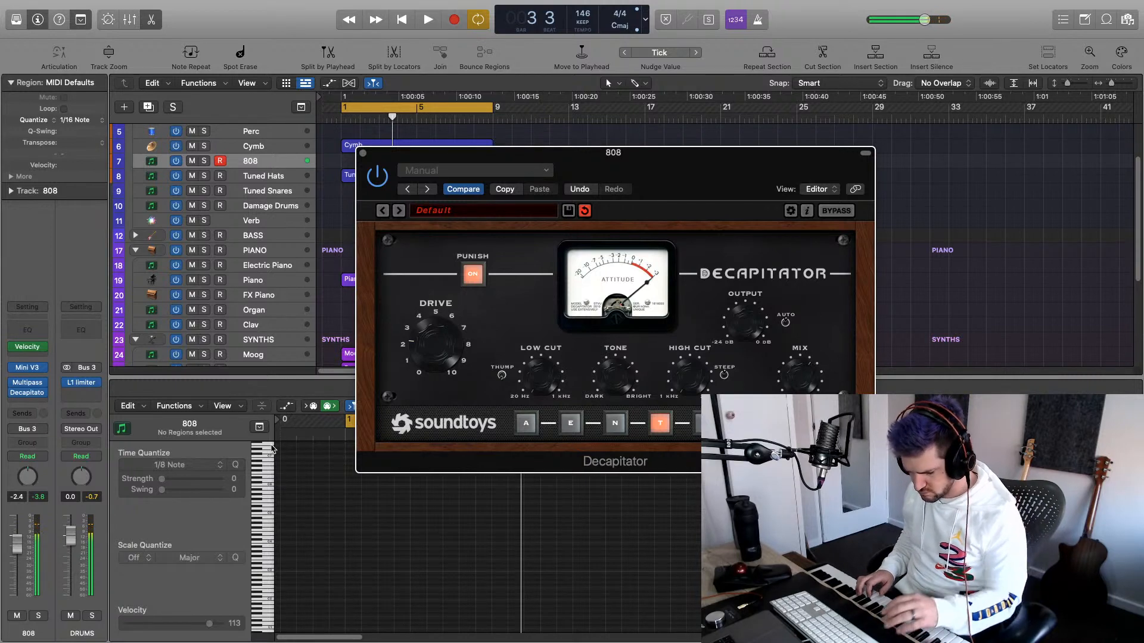
Record an eight-bar 808 bass line over the loop from bar 1 and close the Decapitator window
key(space)
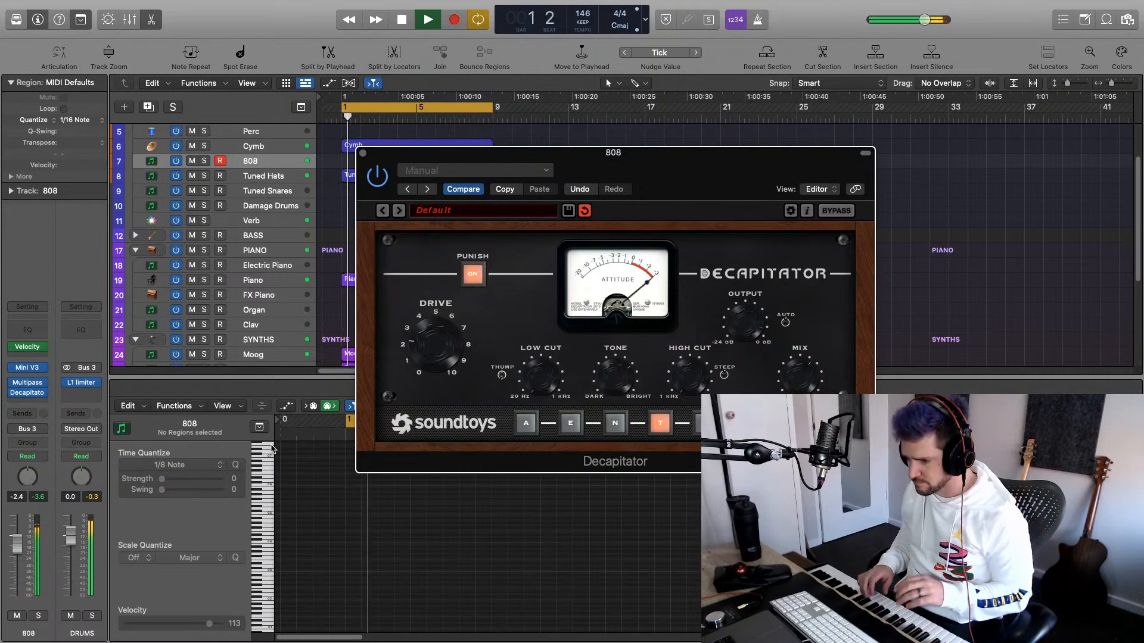
key(space)
key(r)
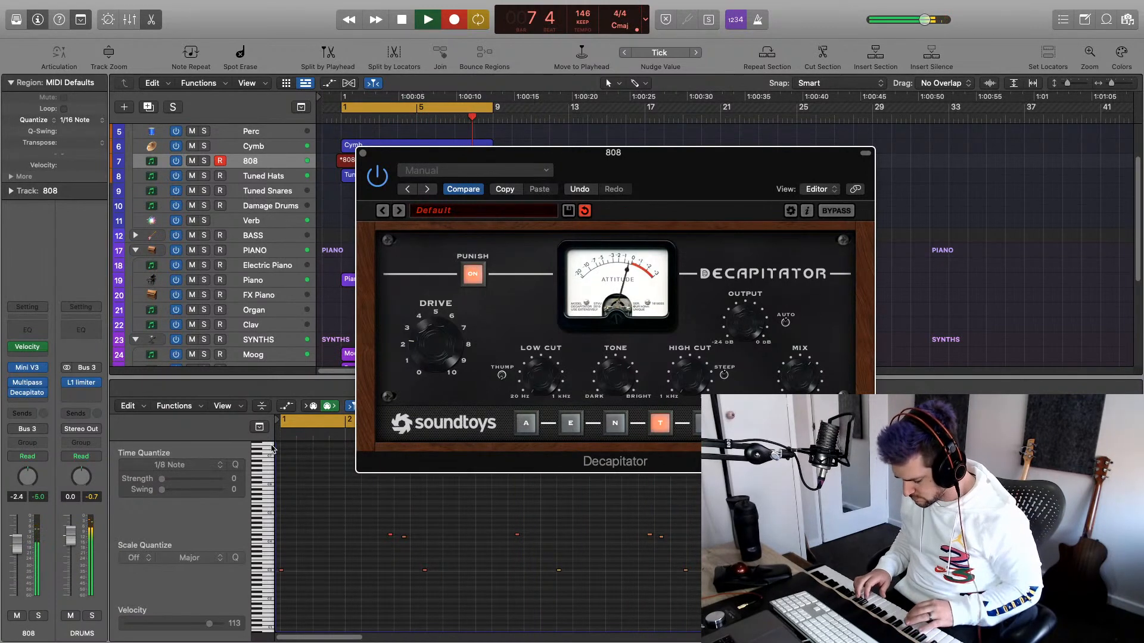
key(space)
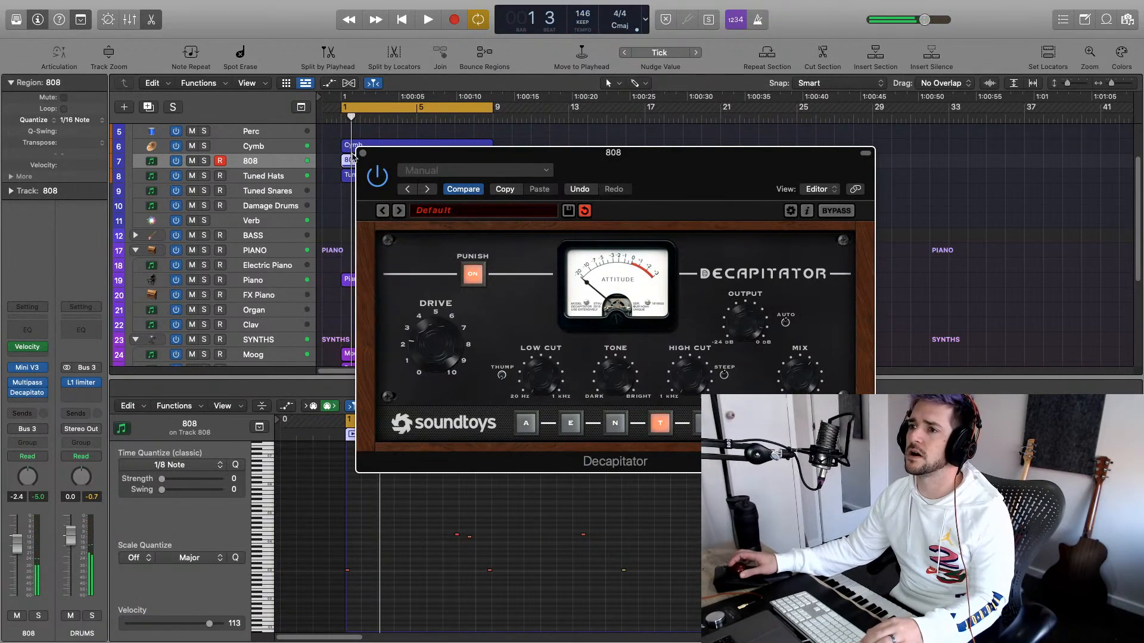
click(362, 153)
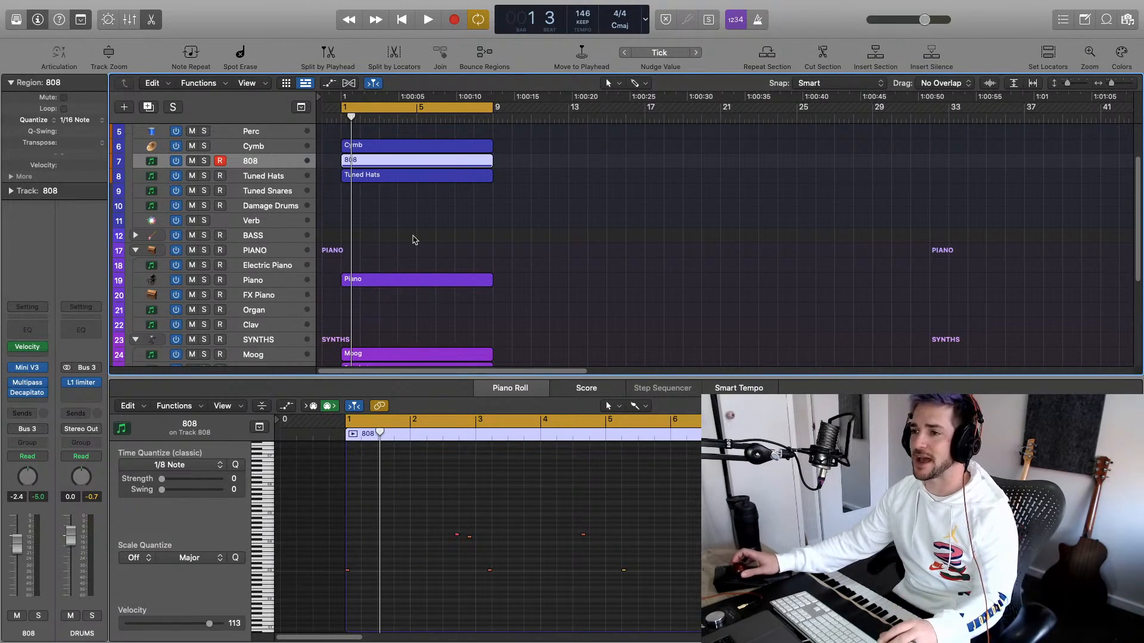
Reduce the height of the tracks and play the loop to check the recorded 808 part
key(super+Down)
key(super+Up)
key(super+Up)
key(super+Up)
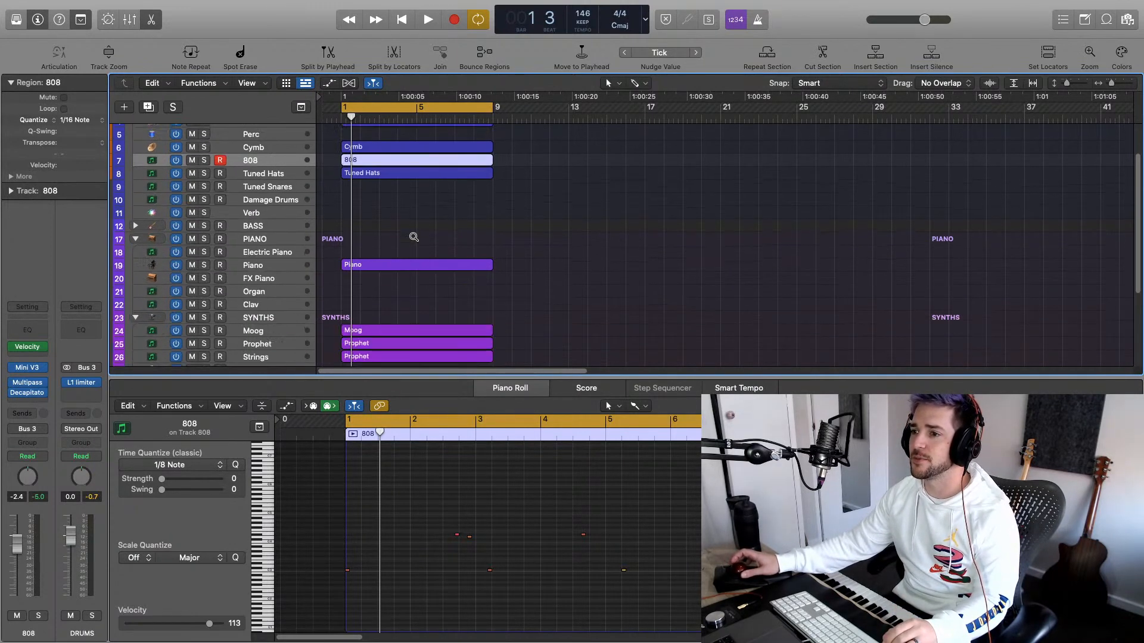
scroll(415, 240, down, 2)
key(space)
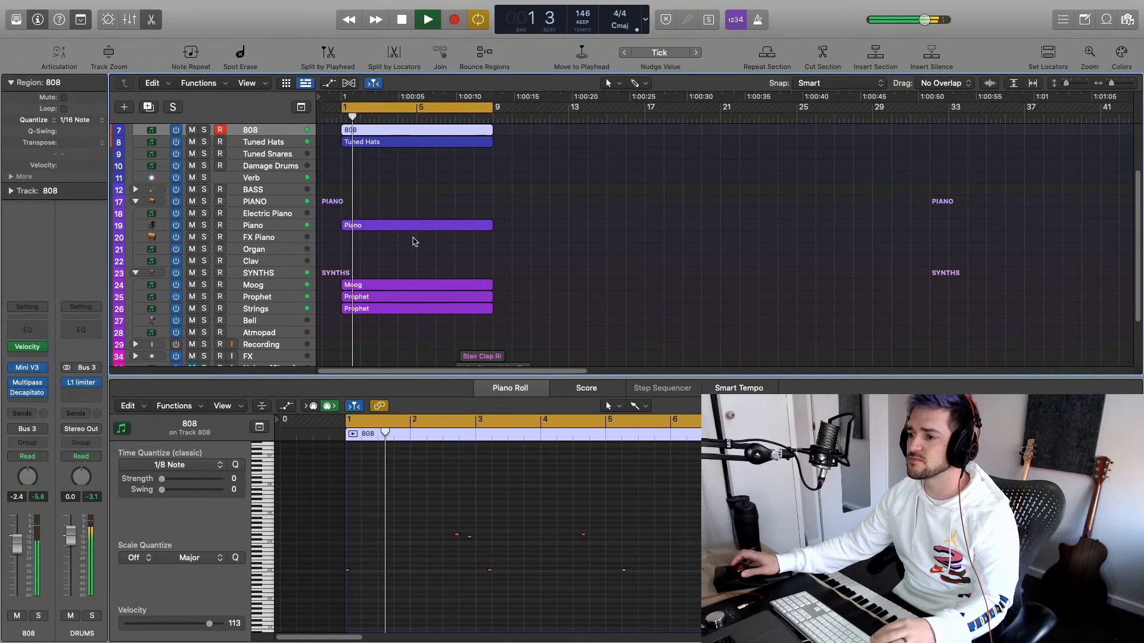
scroll(372, 292, down, 2)
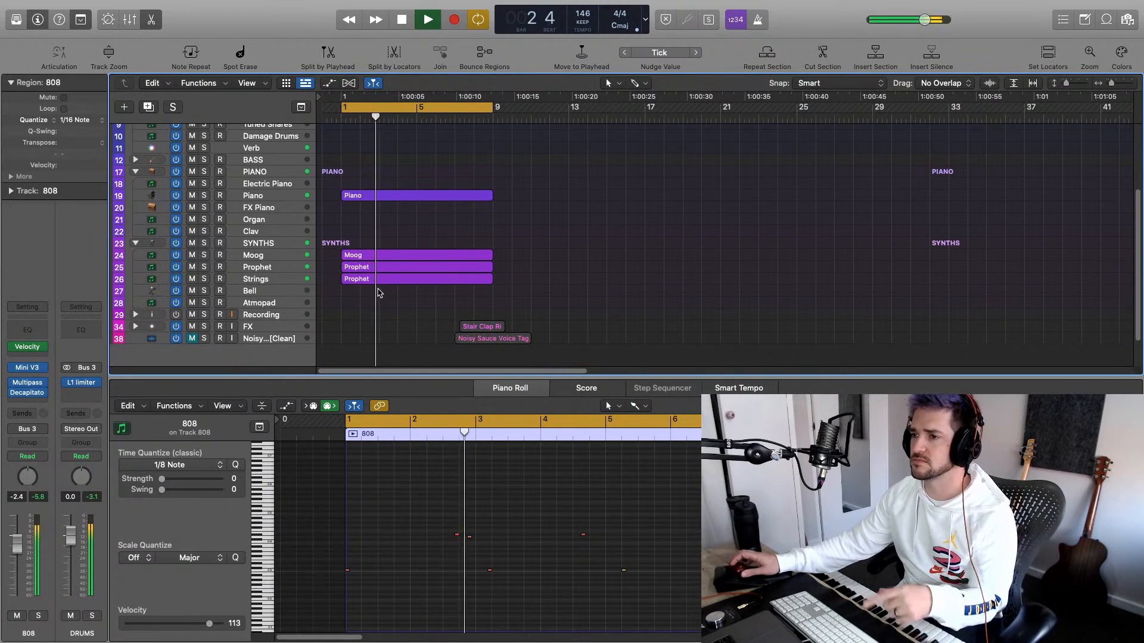
key(space)
Move the first of the two close 808 notes near the end of bar 2 slightly later
scroll(497, 511, down, 2)
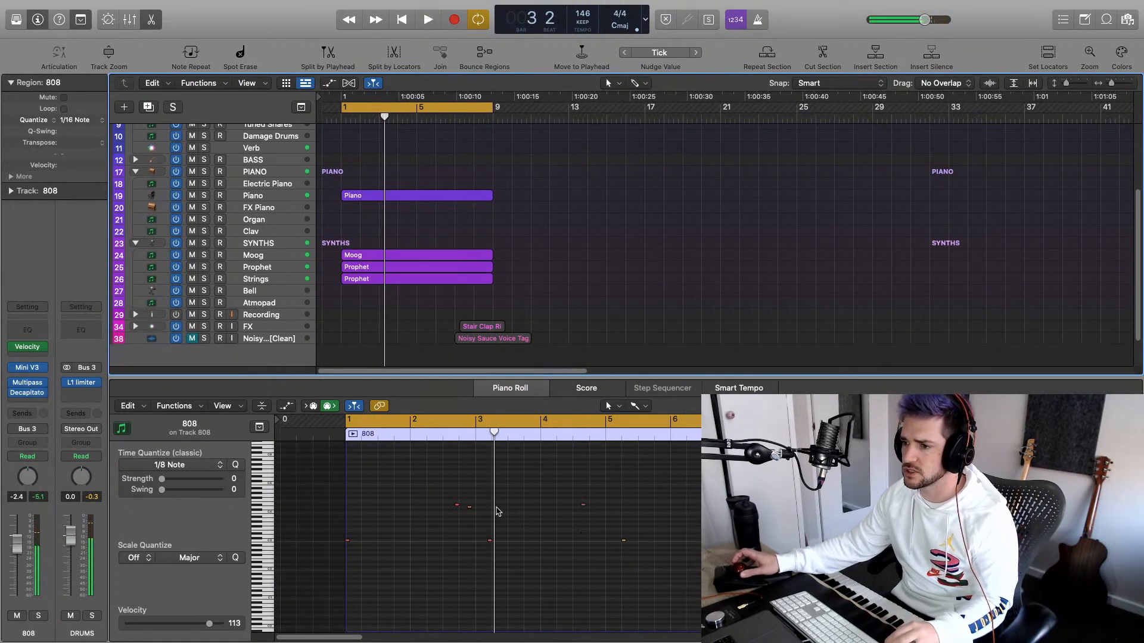
scroll(498, 512, up, 3)
scroll(496, 511, right, 1)
drag(396, 499, 432, 521)
key(space)
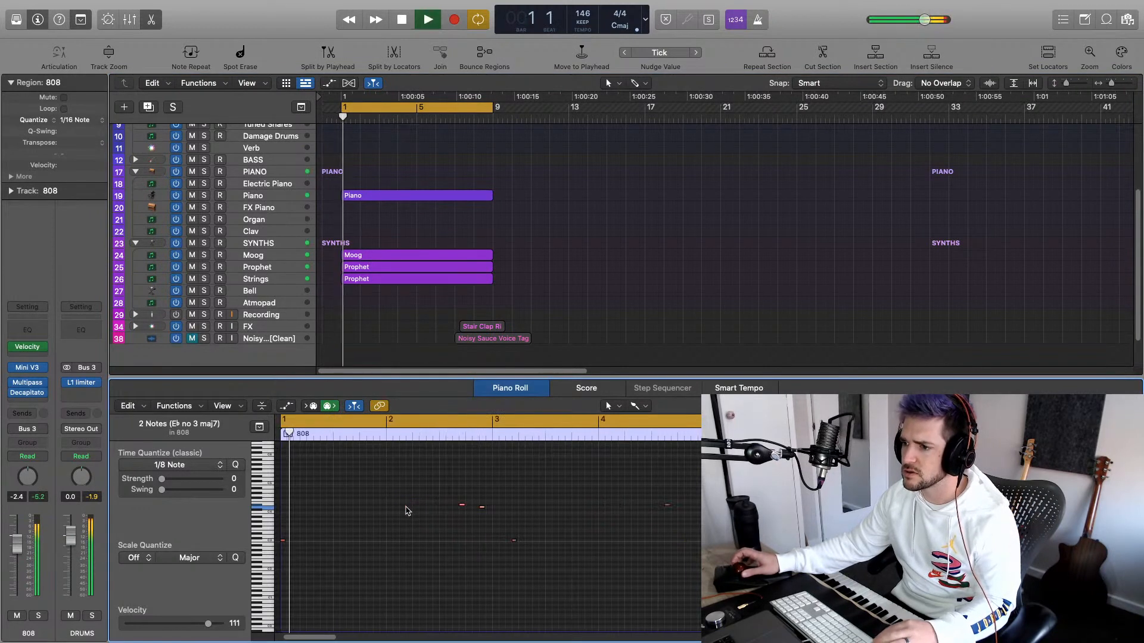
key(space)
drag(462, 505, 482, 511)
click(478, 520)
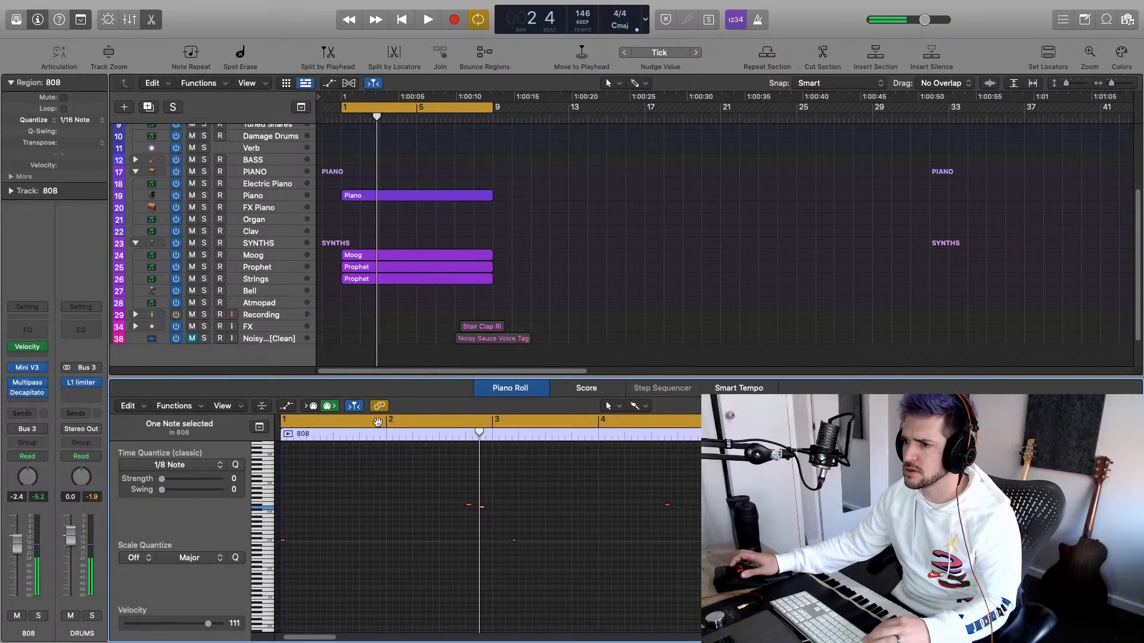
Move the first of the two close 808 notes near the end of bar 2 slightly earlier and replay from bar 2
click(382, 429)
key(space)
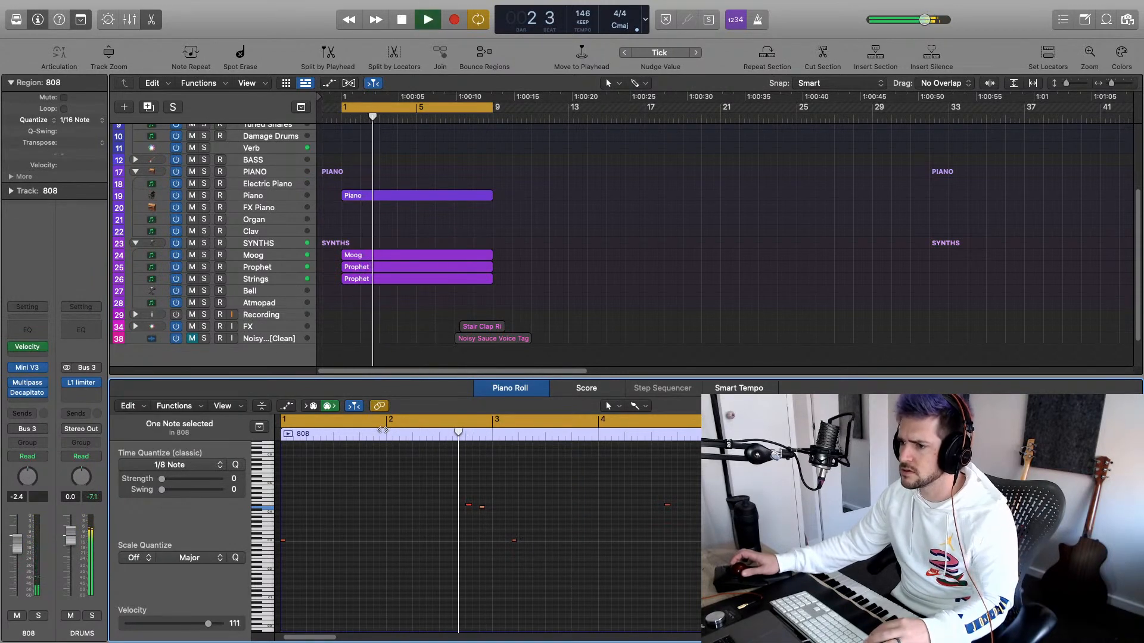
key(space)
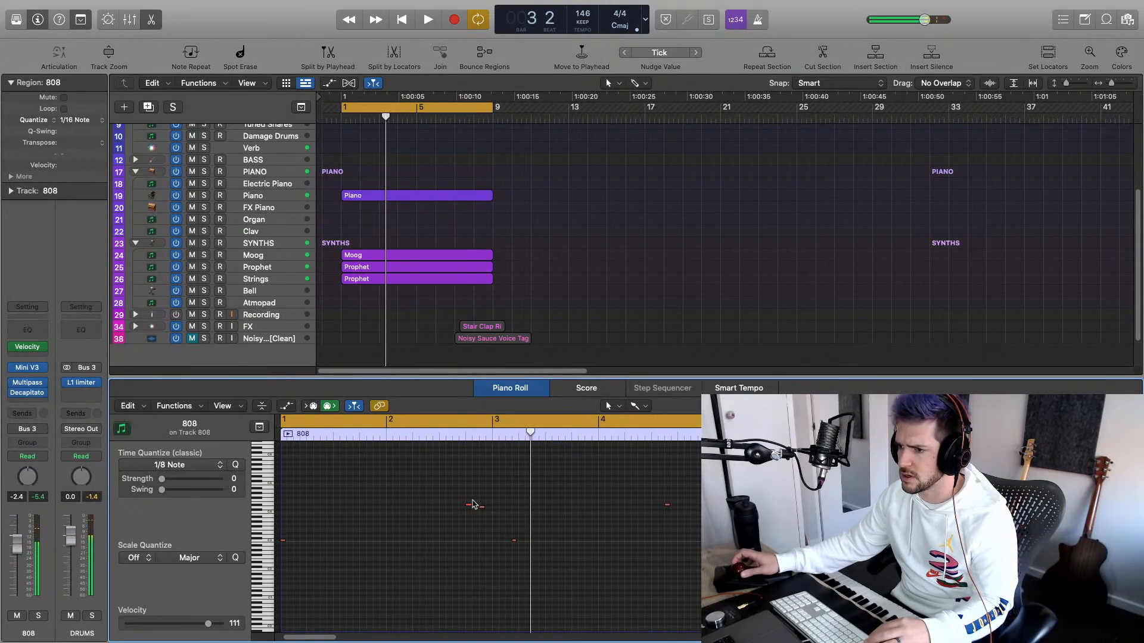
drag(468, 506, 455, 506)
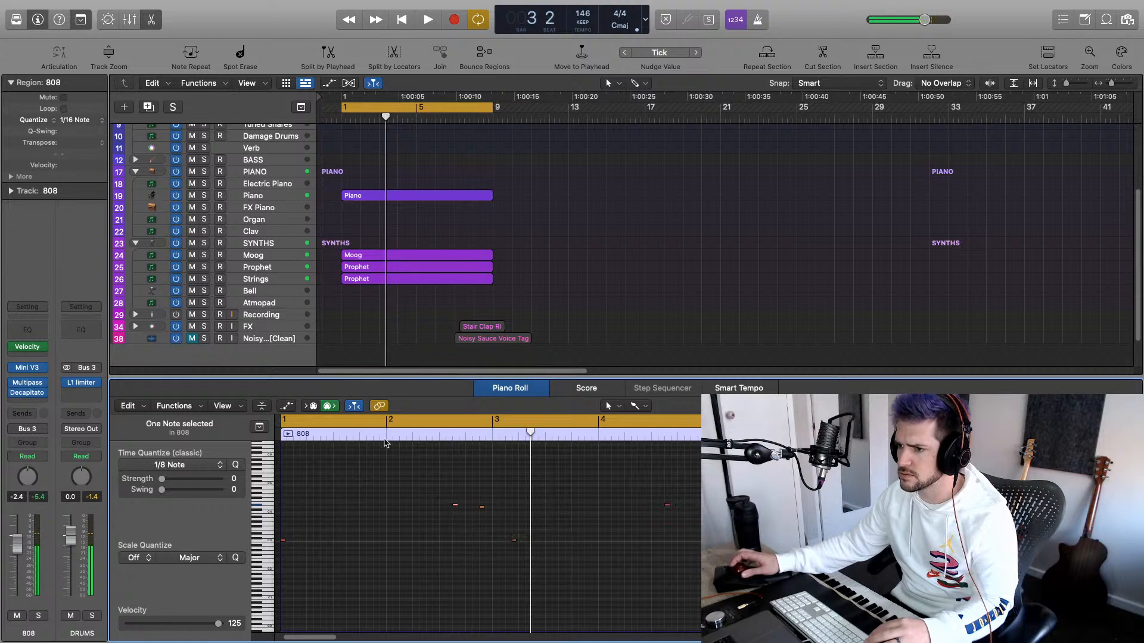
click(386, 438)
key(space)
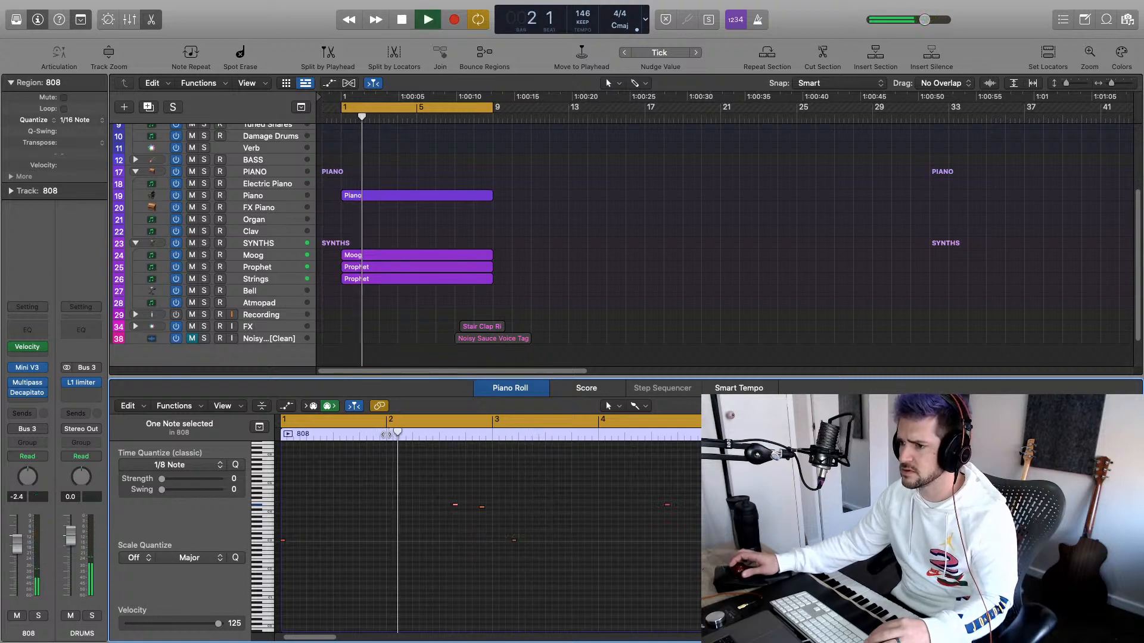
key(space)
key(space)
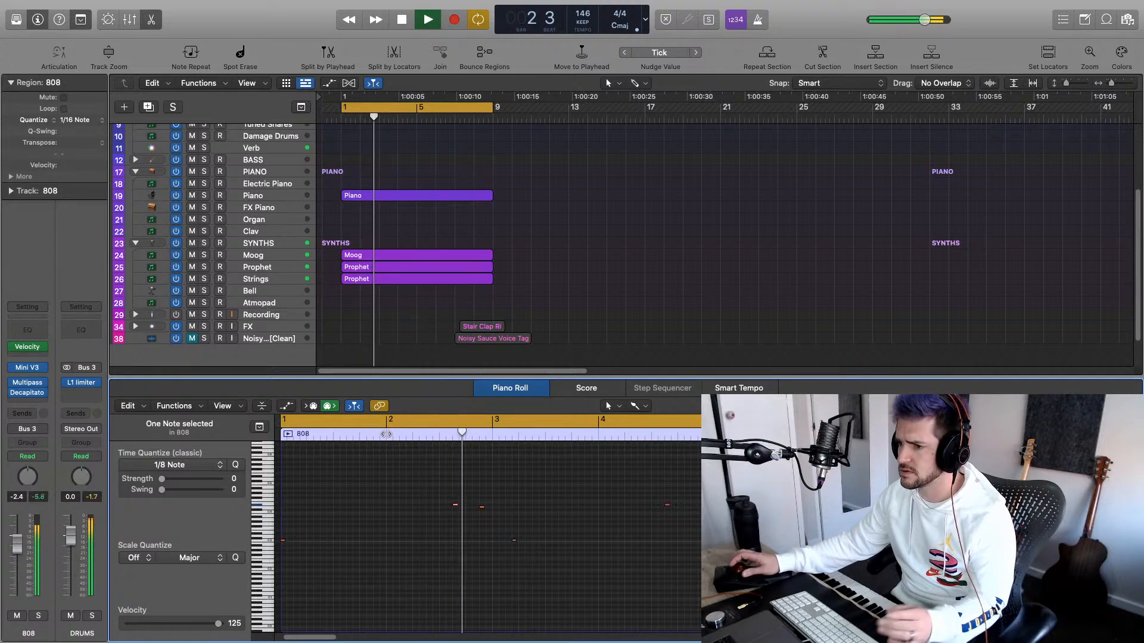
key(space)
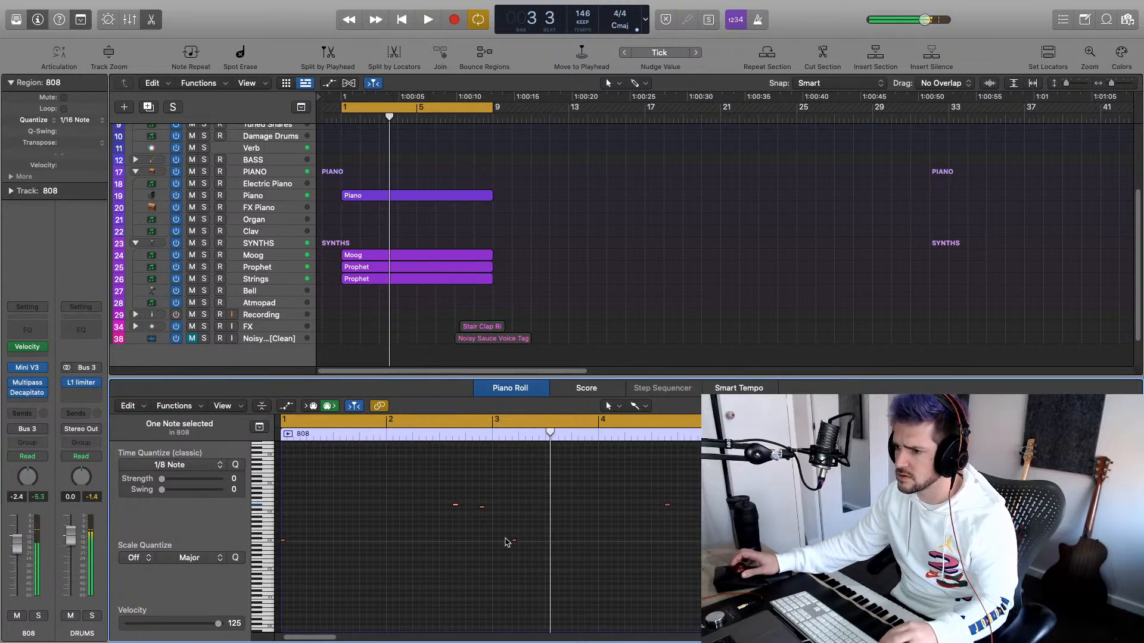
Move the 808 note just after the start of bar 3 slightly earlier and play the loop from bar 2
click(508, 540)
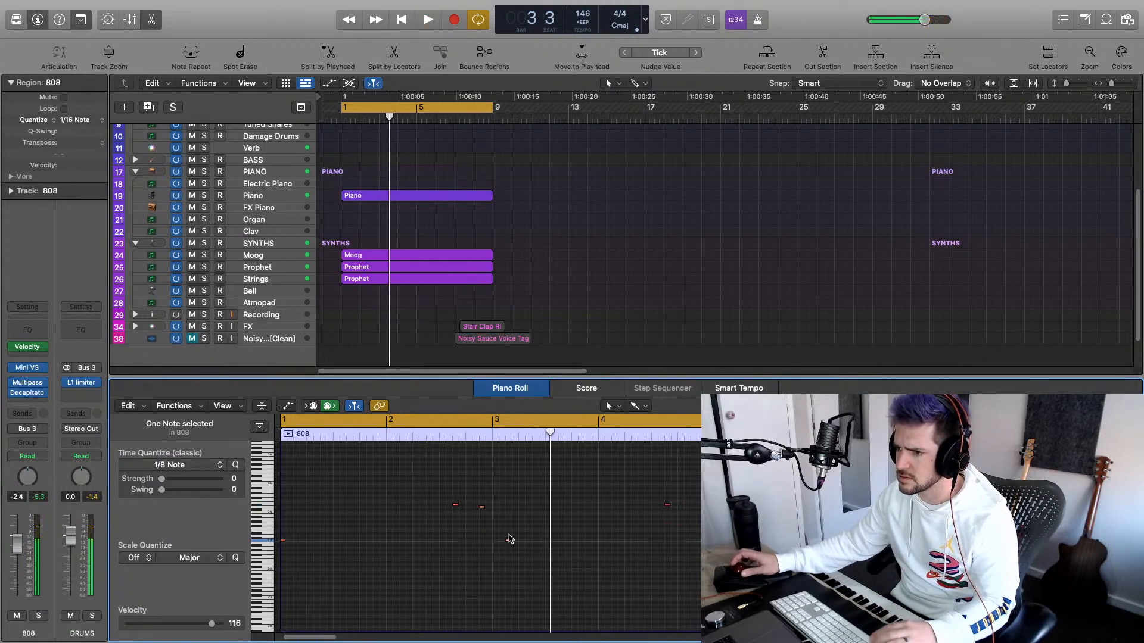
click(391, 438)
key(space)
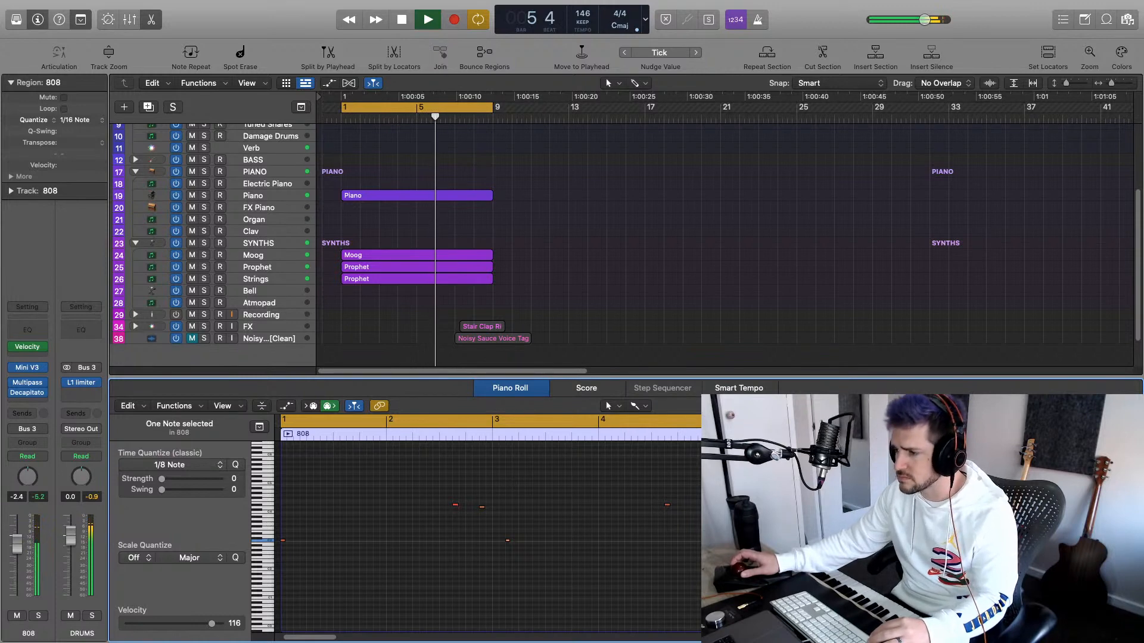
key(space)
Display the Kicks region's notes and play the loop to compare the kick pattern with the 808 part
scroll(422, 216, up, 3)
scroll(422, 215, up, 1)
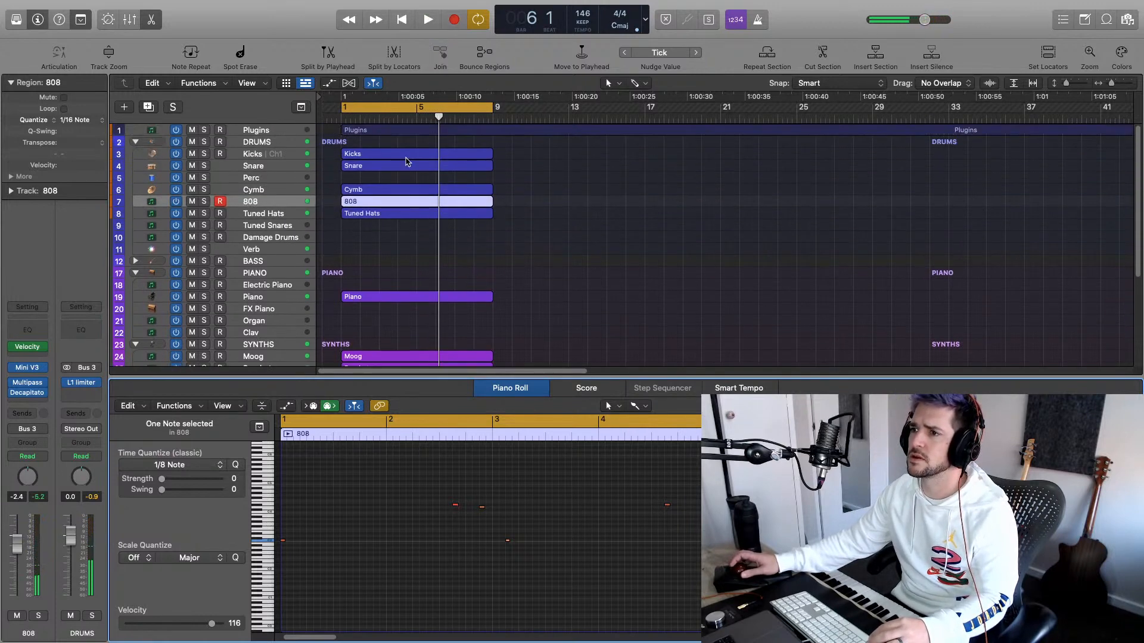
click(405, 156)
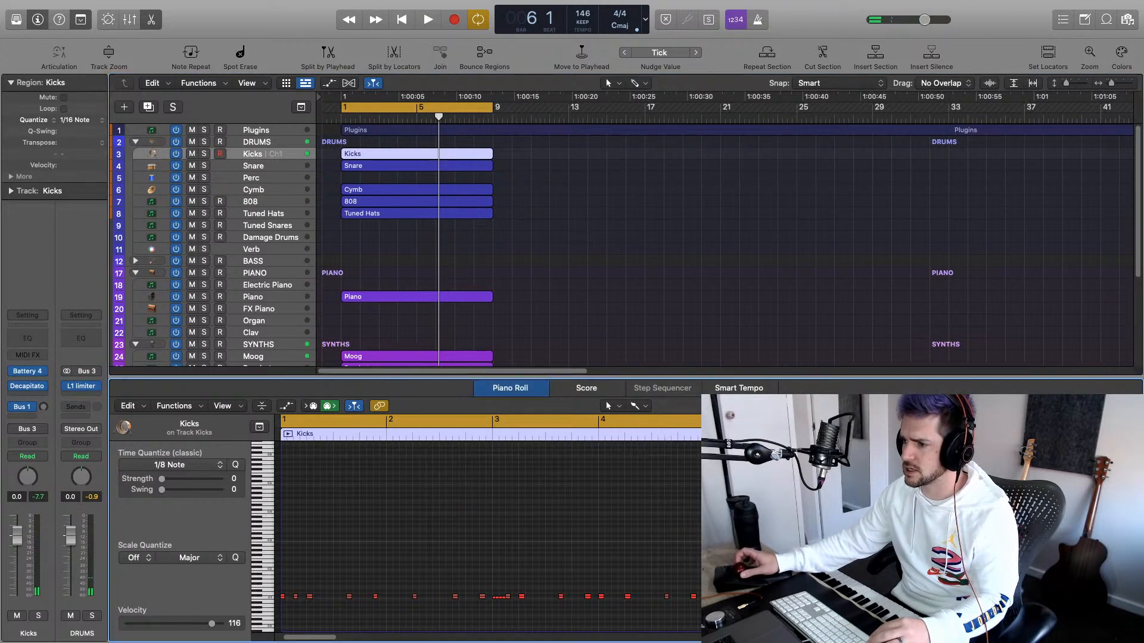
key(space)
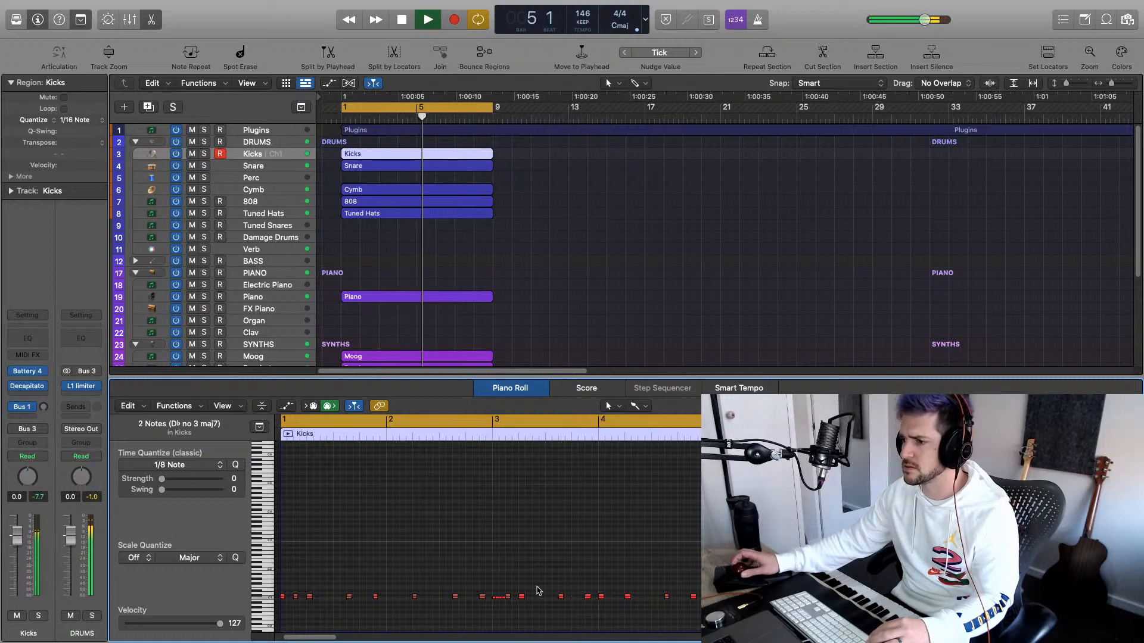
key(space)
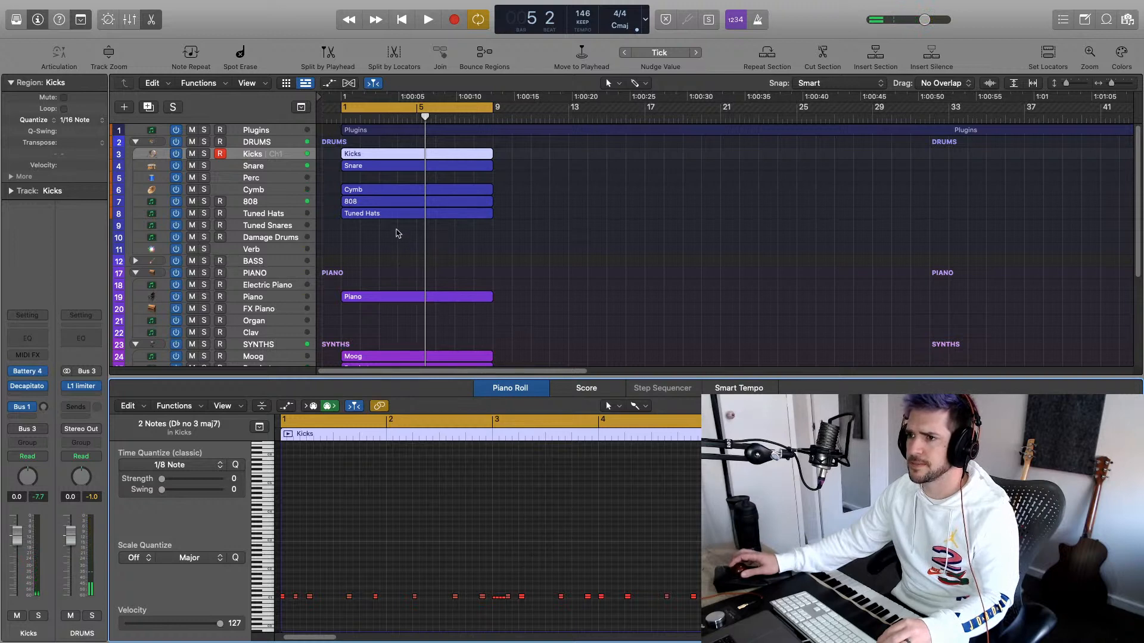
Add a higher note at beat 2 of bar 3 in the 808 region and play the loop with it
click(399, 202)
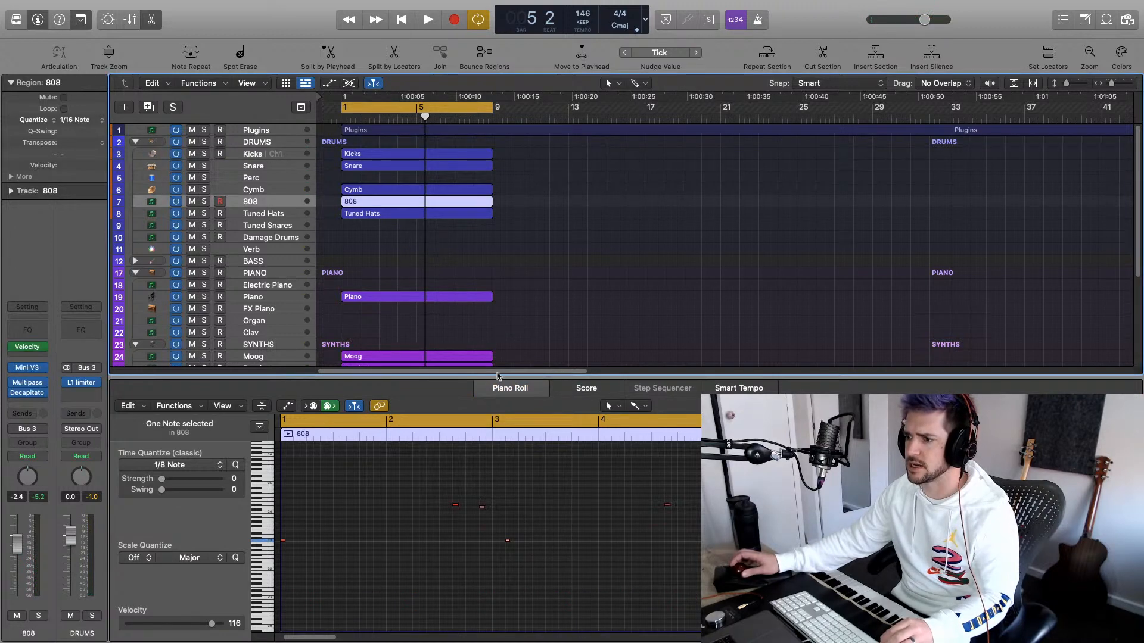
click(525, 529)
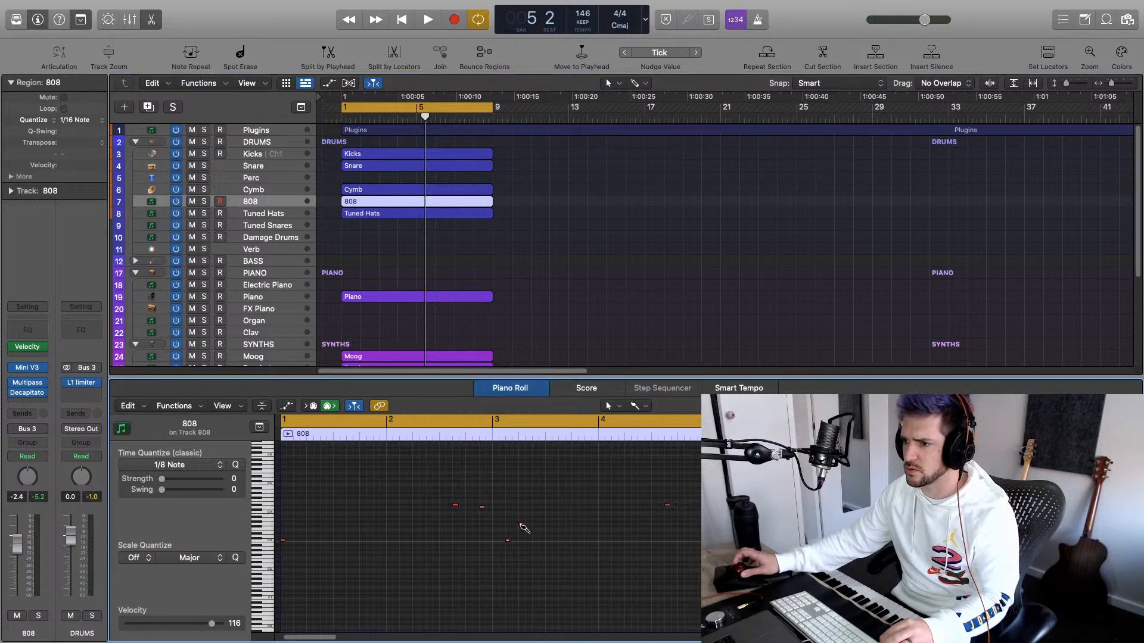
key(space)
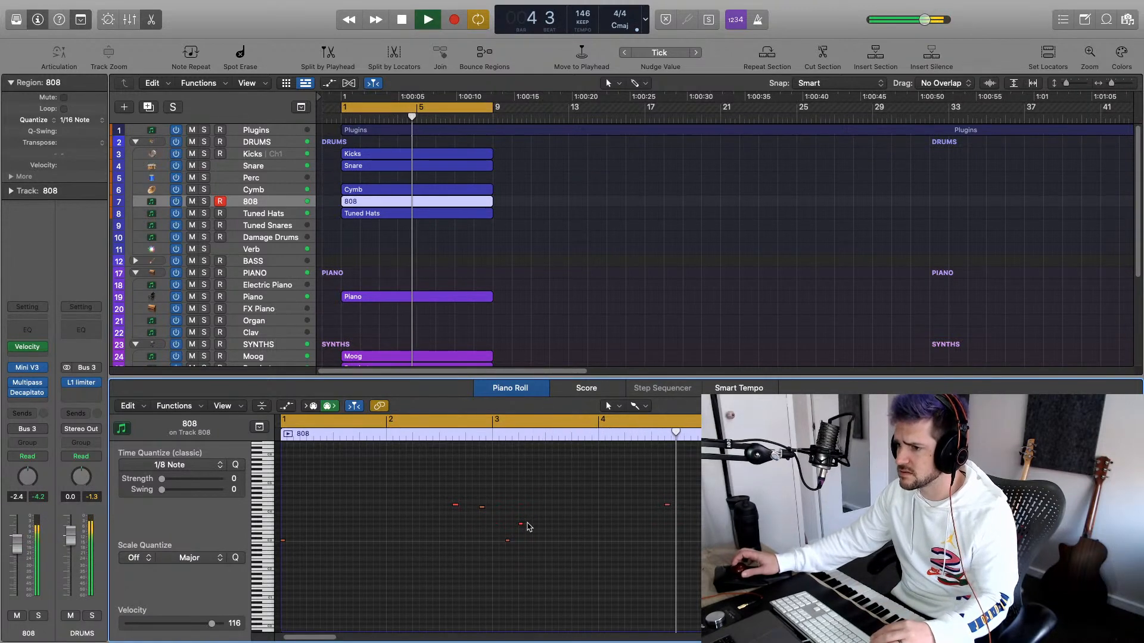
key(space)
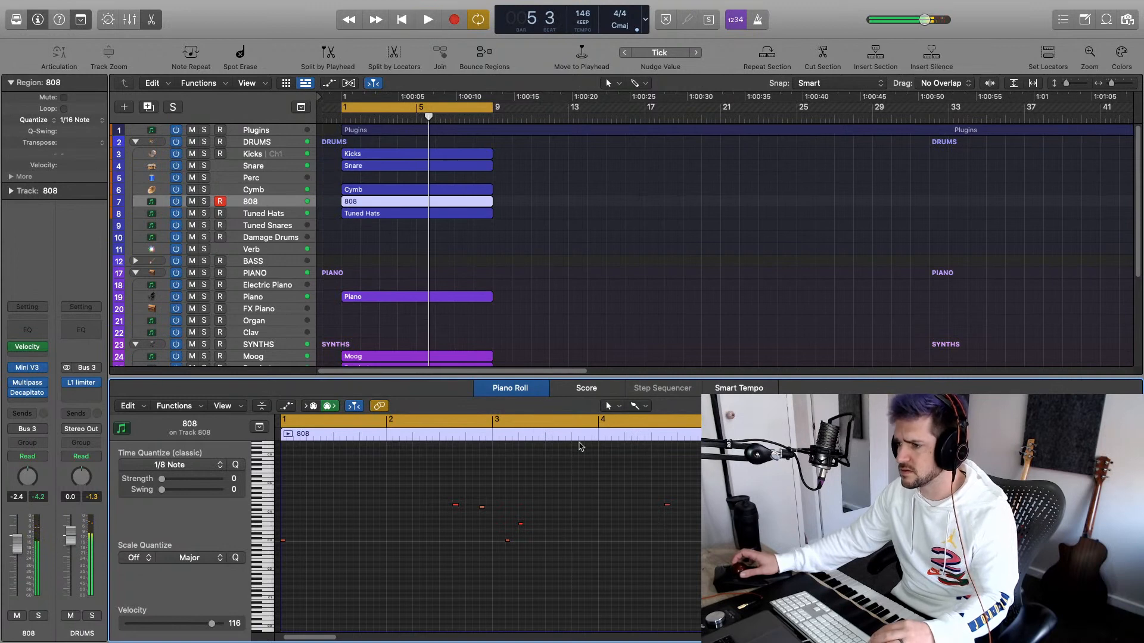
Show the Kicks notes again and listen to the second half of the loop from bar 5
click(409, 153)
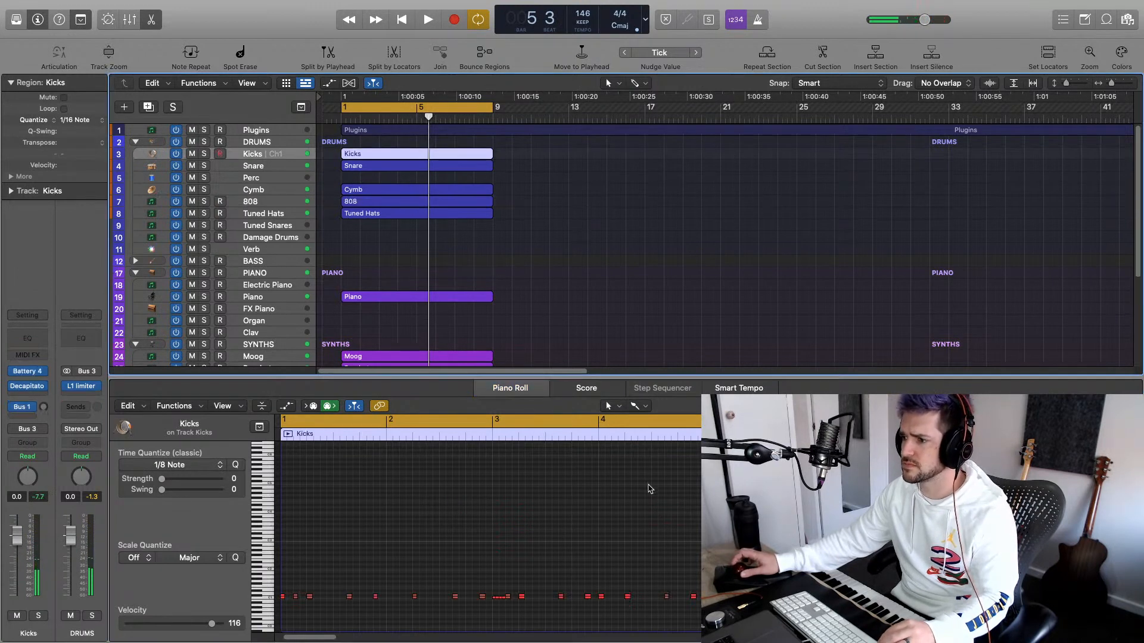
click(415, 597)
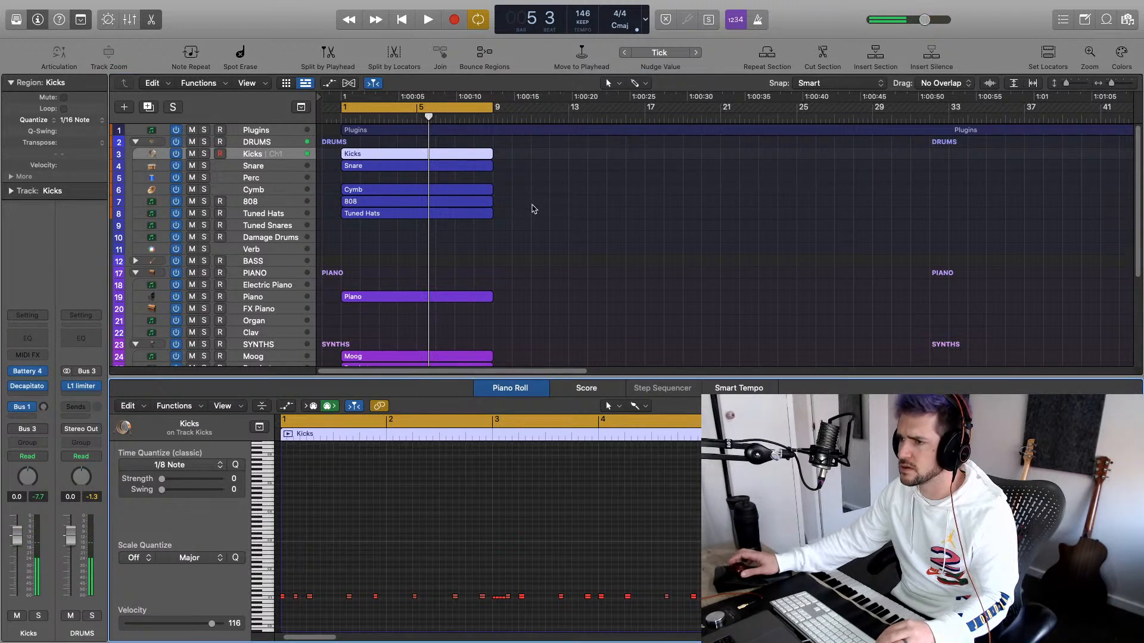
click(420, 119)
key(space)
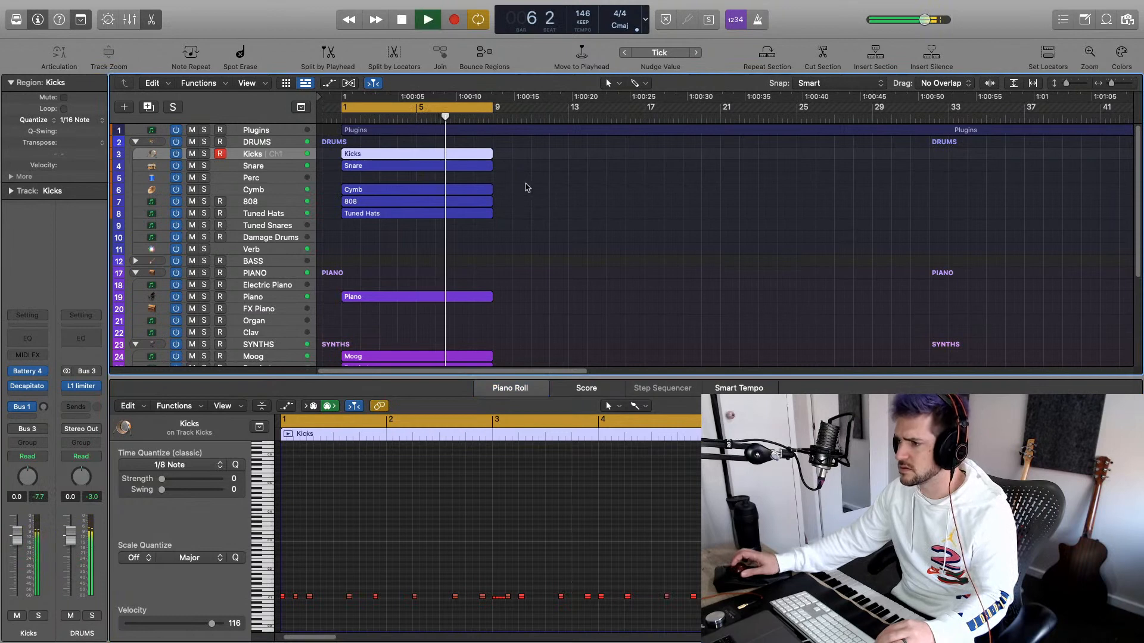
key(space)
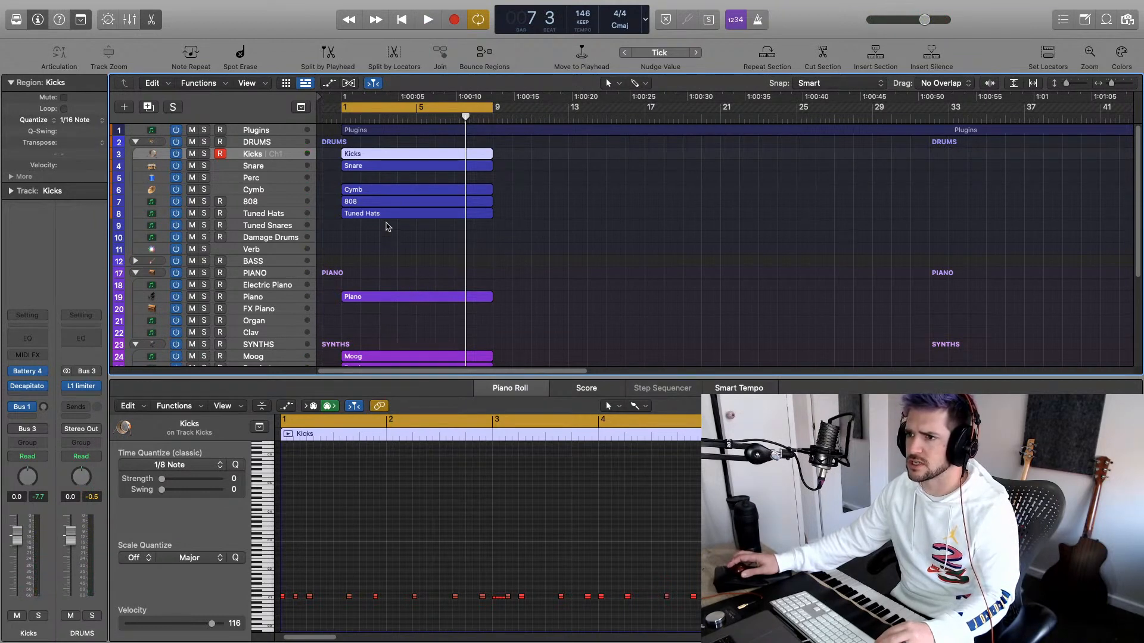
Return to the 808 region, audition its first note, and play the loop up to bar 7 to check the bass line
click(384, 204)
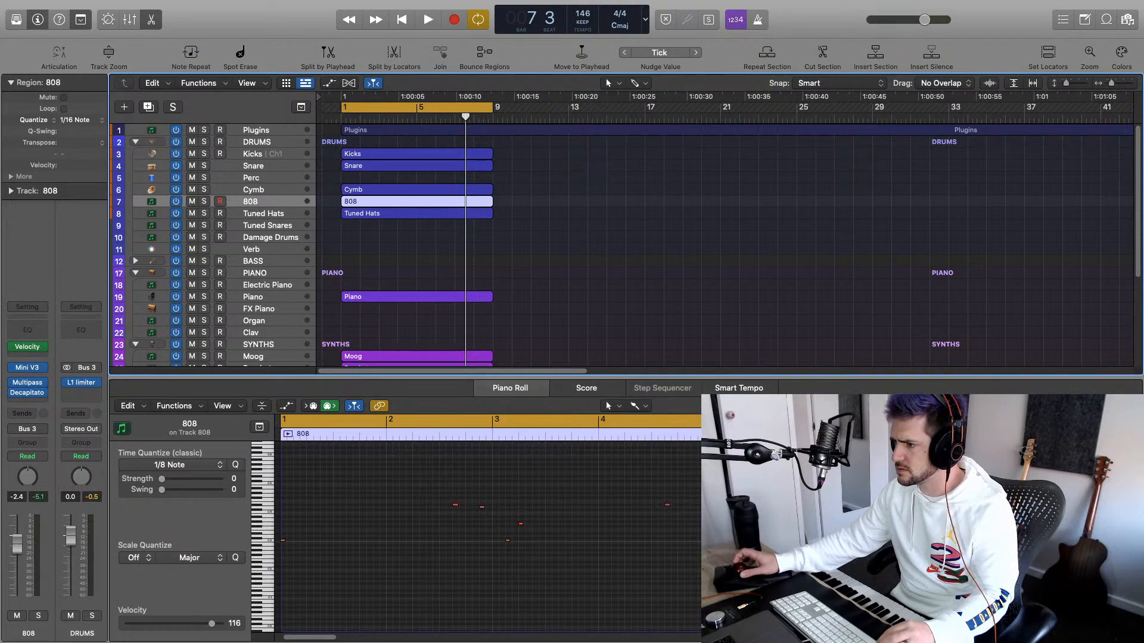
click(283, 541)
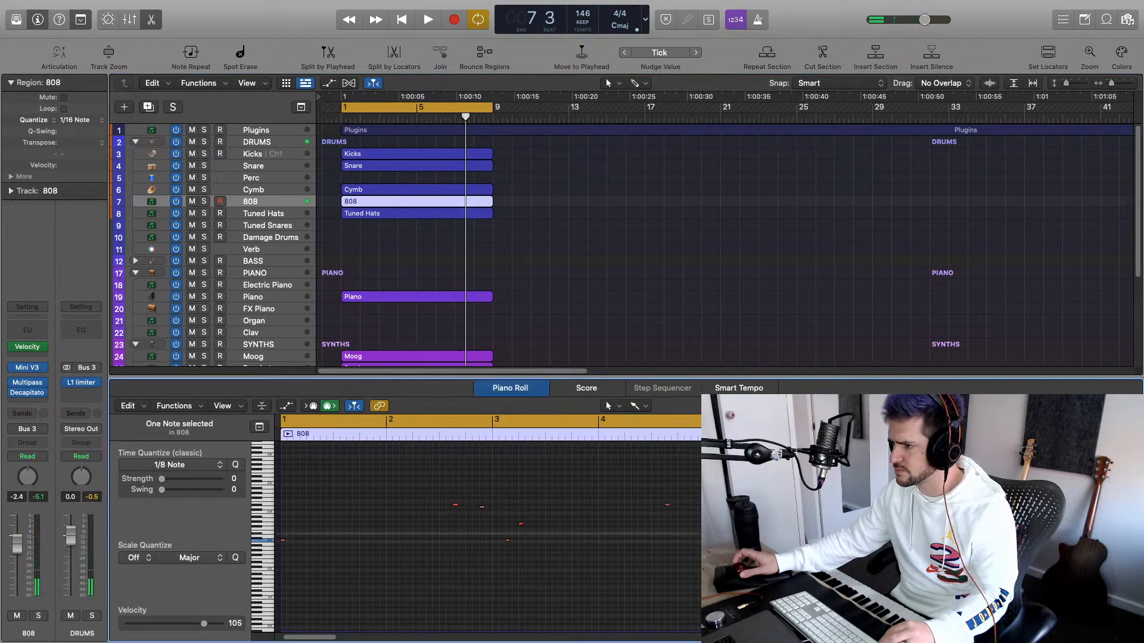
click(263, 535)
key(space)
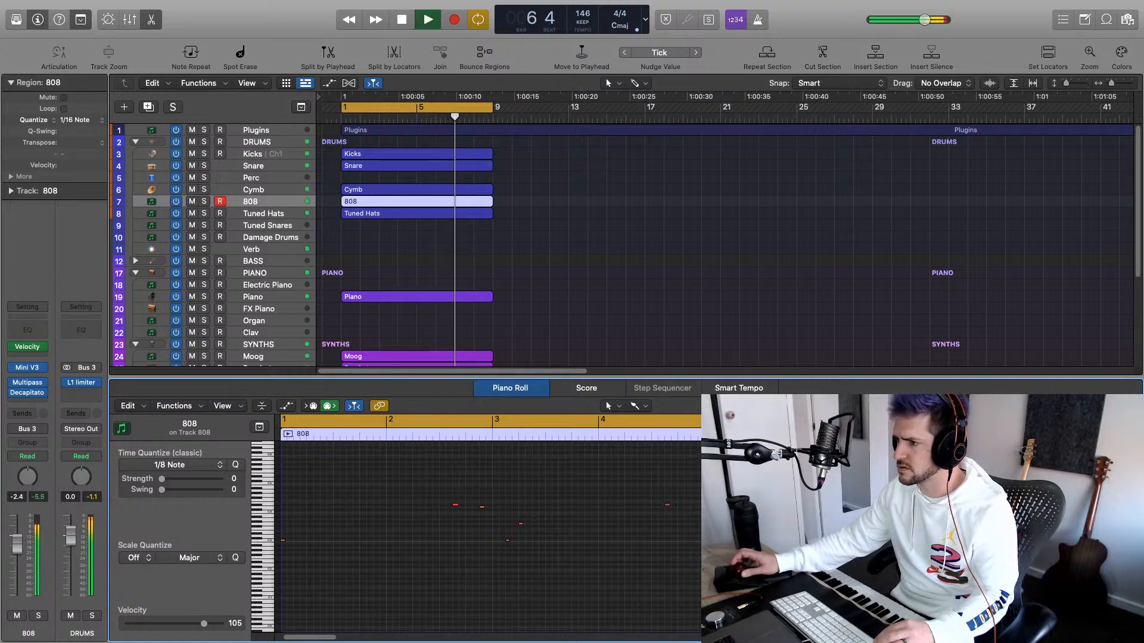
key(space)
click(745, 507)
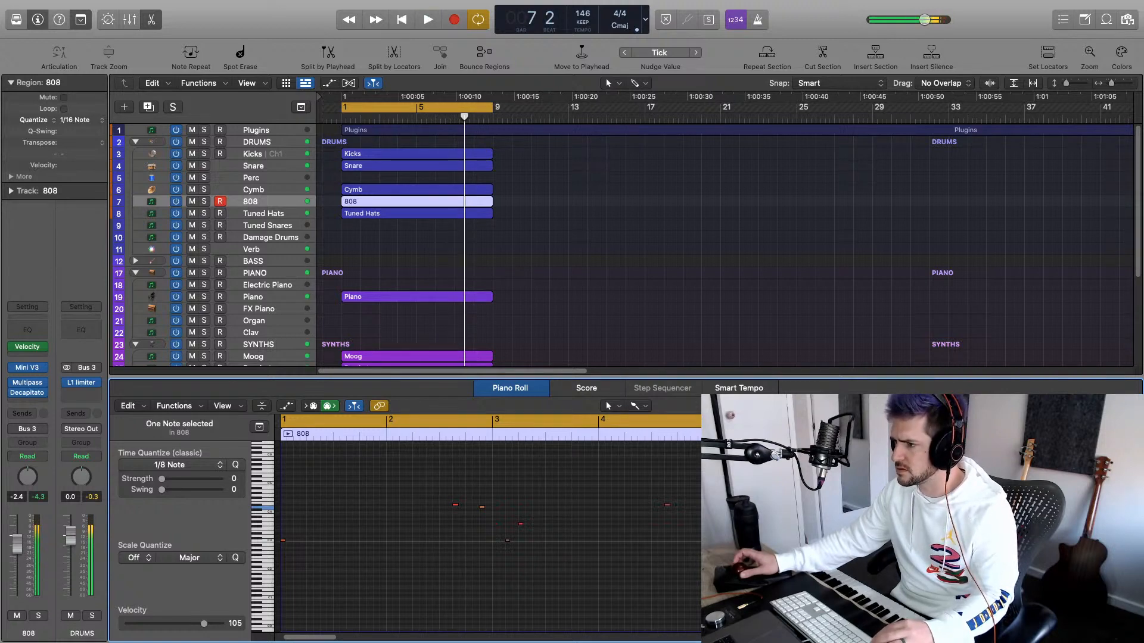
Show the Kicks and 808 notes together in the piano roll and play the loop's last bars to compare their timing
shift+click(435, 154)
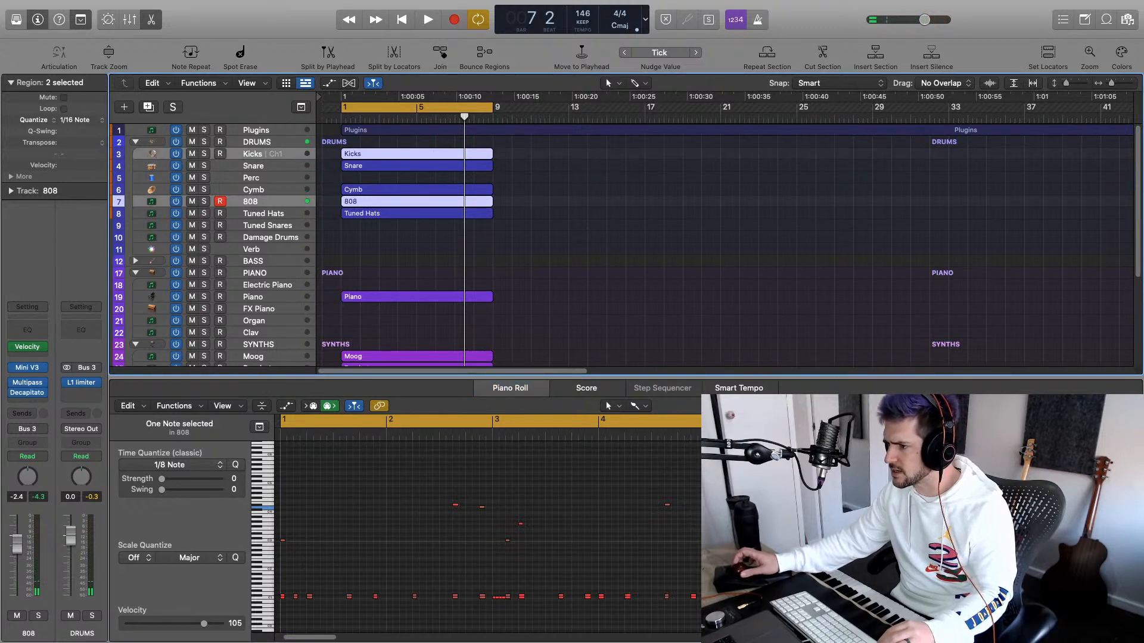
click(745, 477)
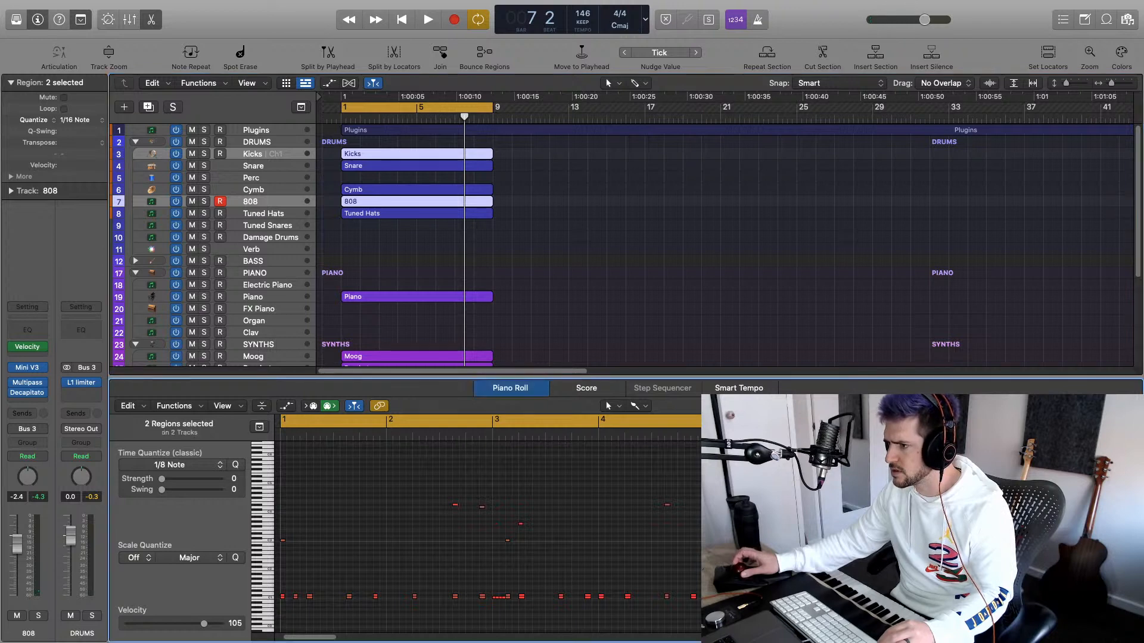
click(745, 507)
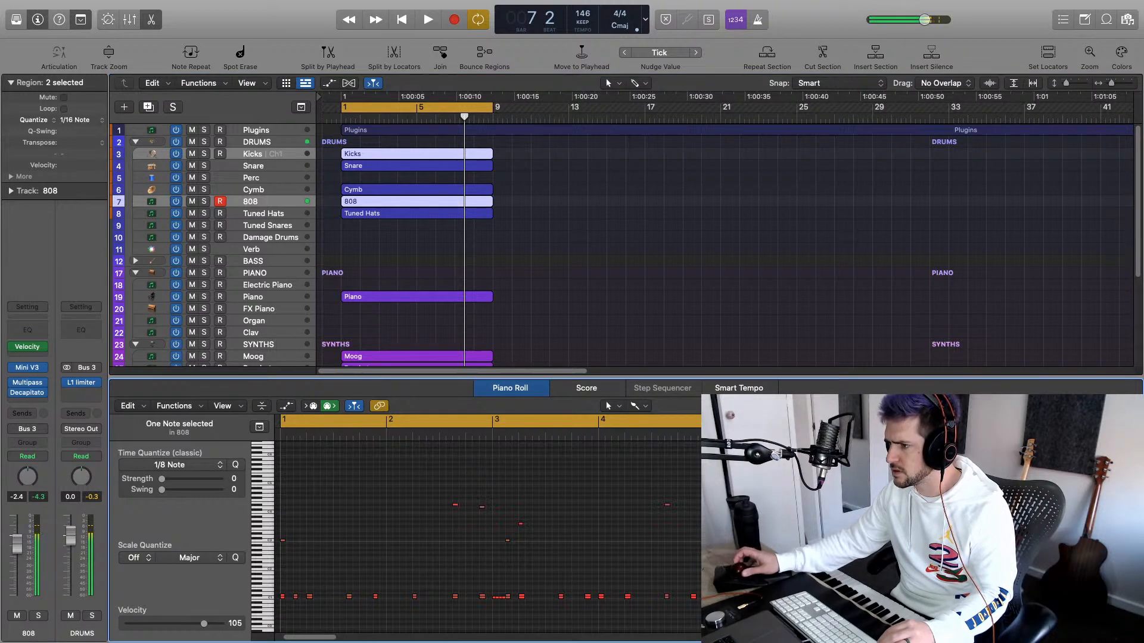
key(space)
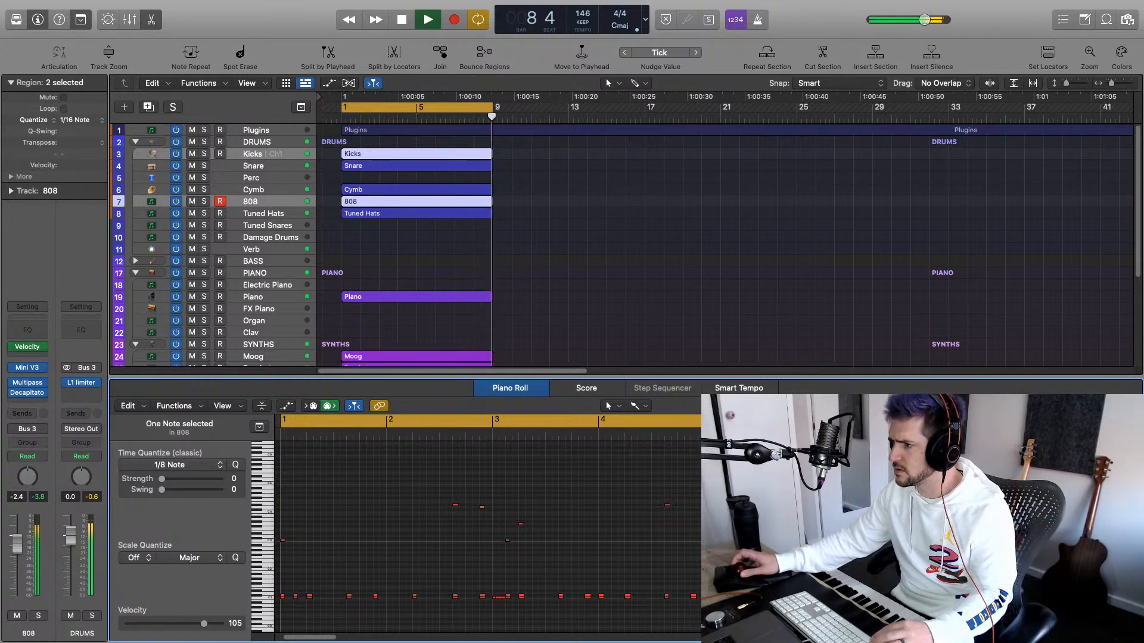
key(space)
Audition individual 808 notes and play from around bar 7, then through the opening bars, to check them against the kicks
drag(482, 507, 482, 507)
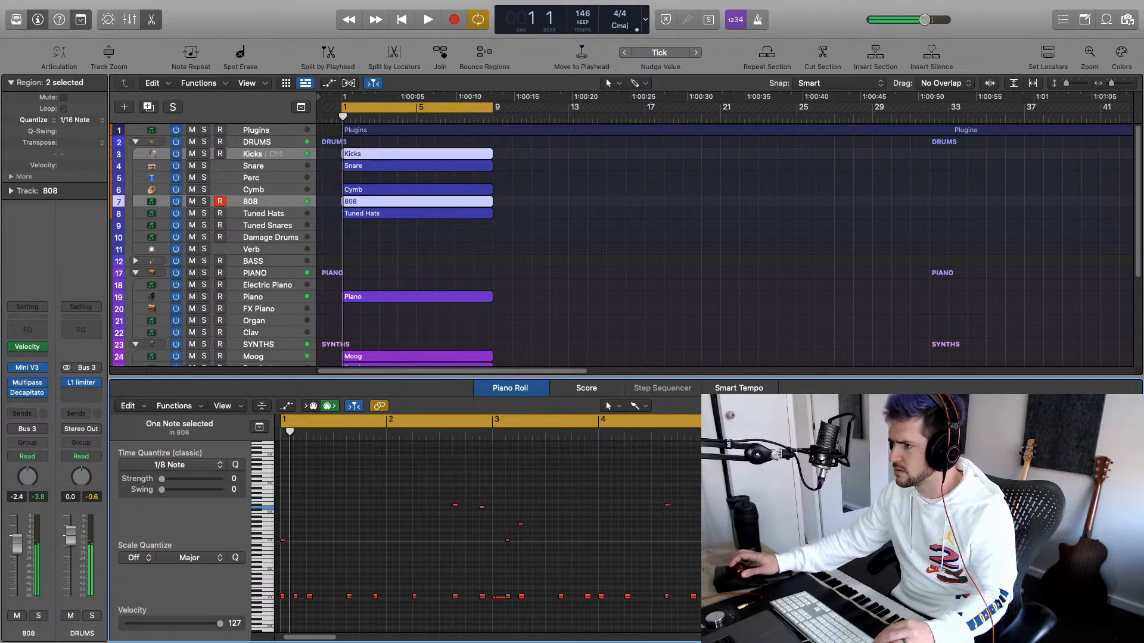
click(455, 116)
key(space)
key(space)
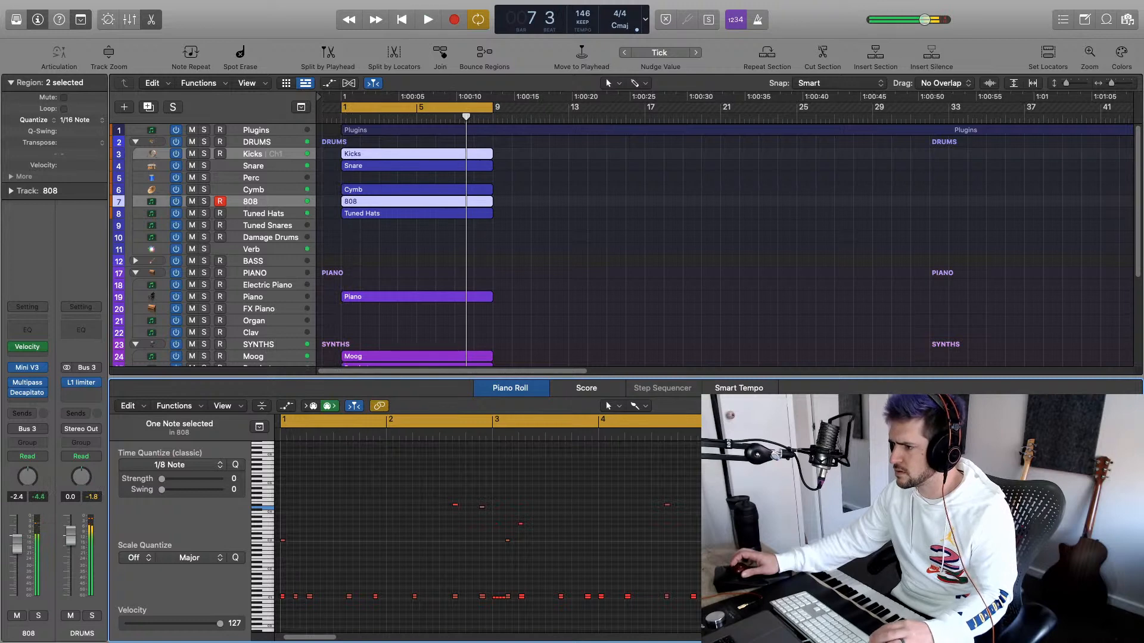
click(931, 537)
key(space)
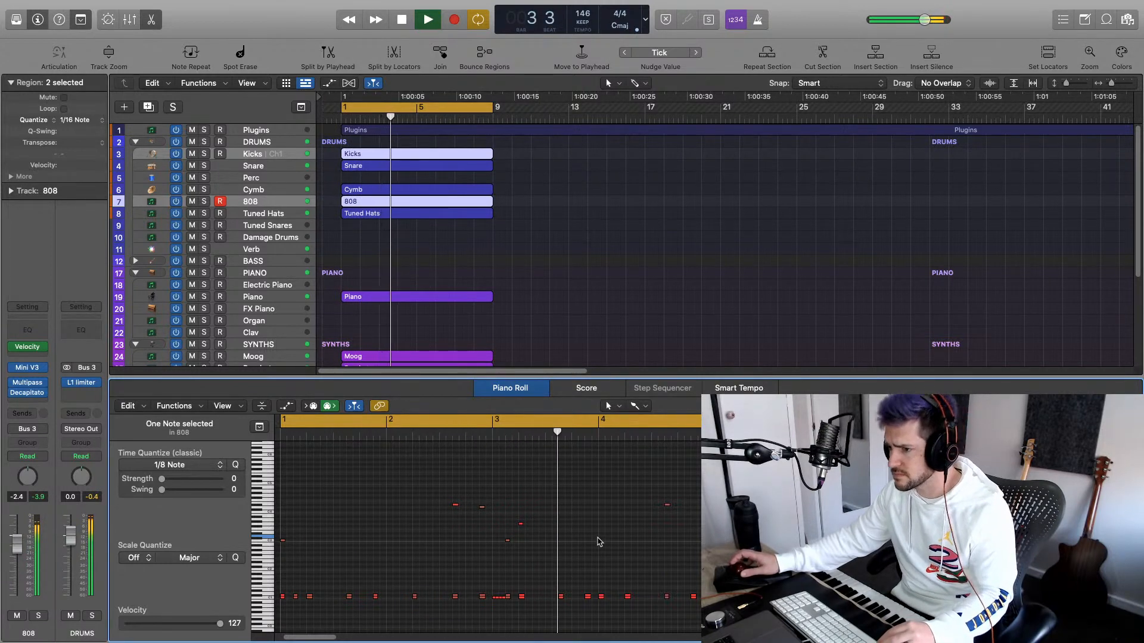
key(space)
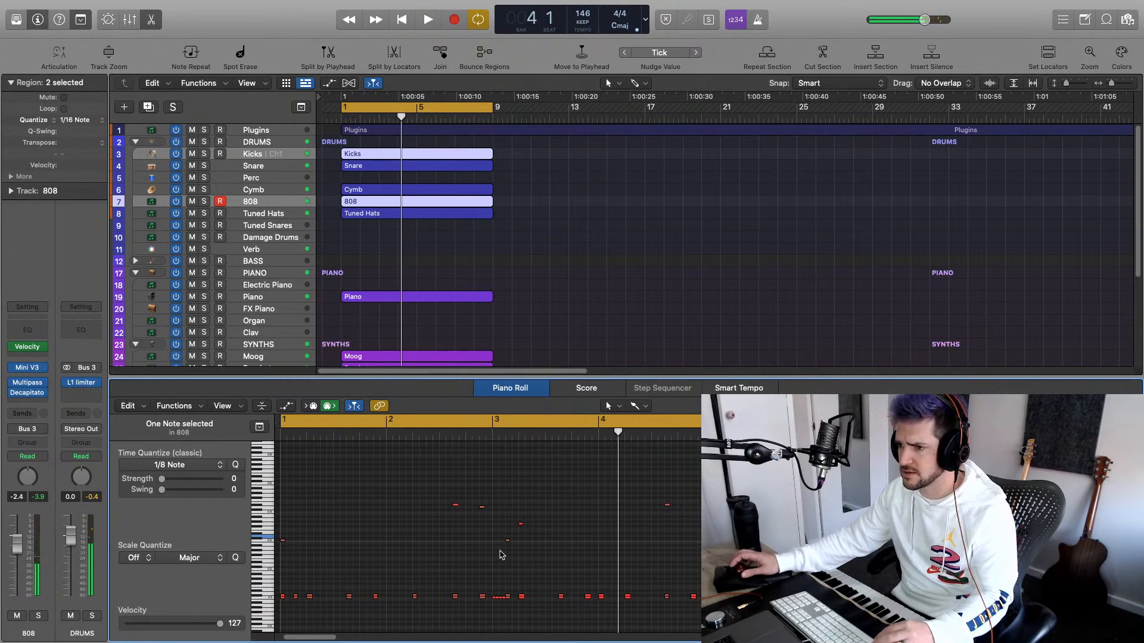
Re-pitch the two 808 notes early in bar 3, raising the first slightly and lowering the second, and replay the loop from the start
drag(508, 542, 524, 541)
key(Return)
key(space)
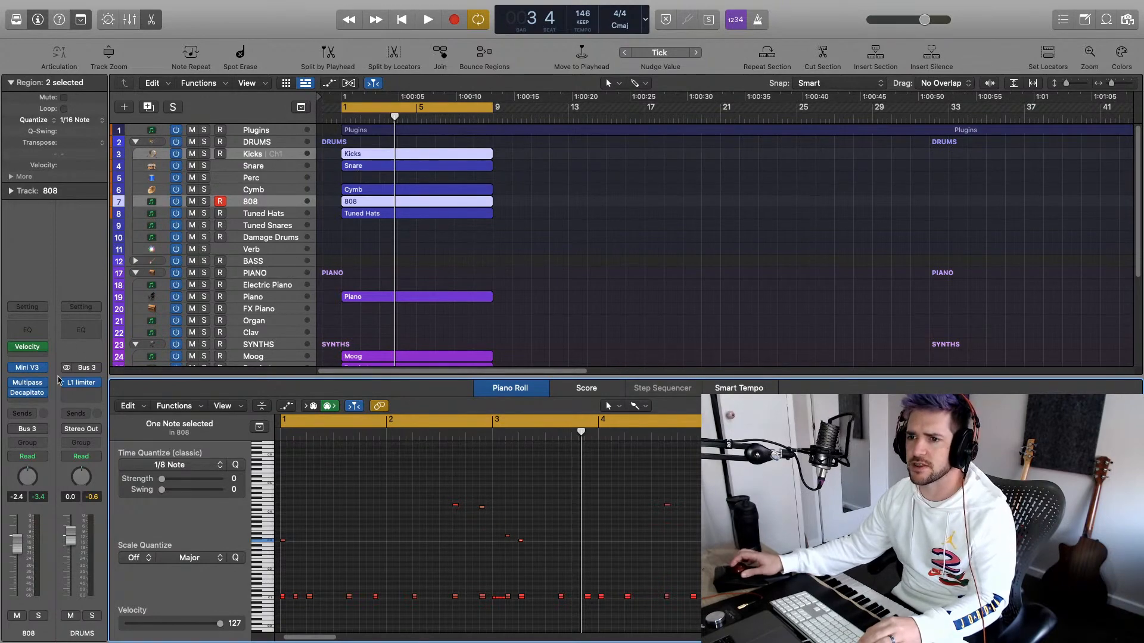
Open the 808 track's Mini V3 and set the loudness contour decay time to 447.50 ms
click(28, 368)
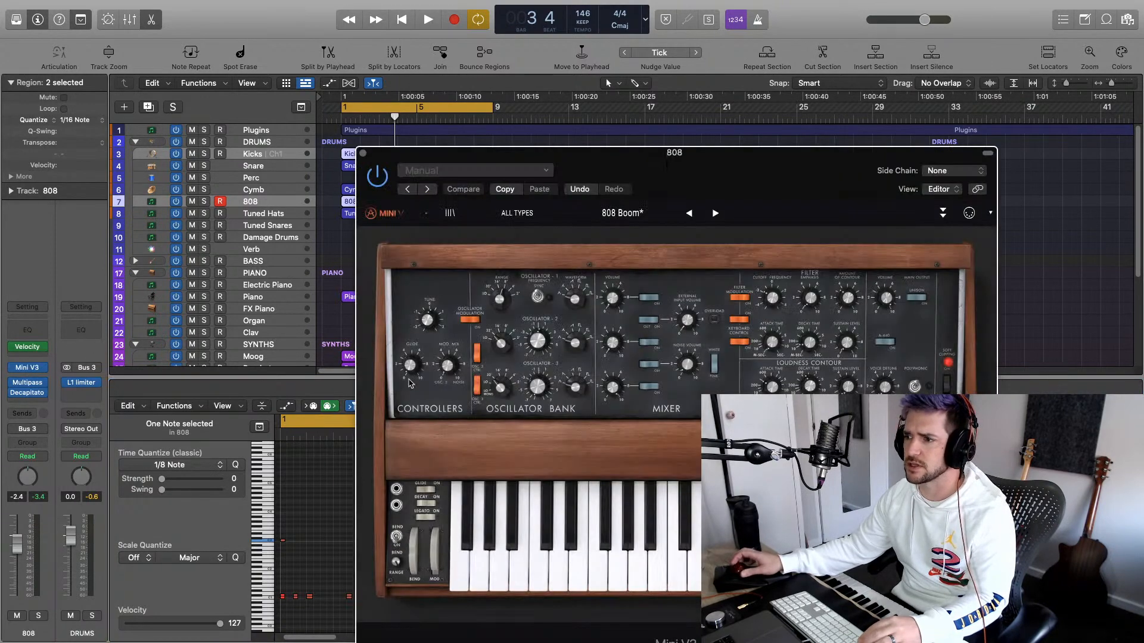
drag(824, 383, 824, 379)
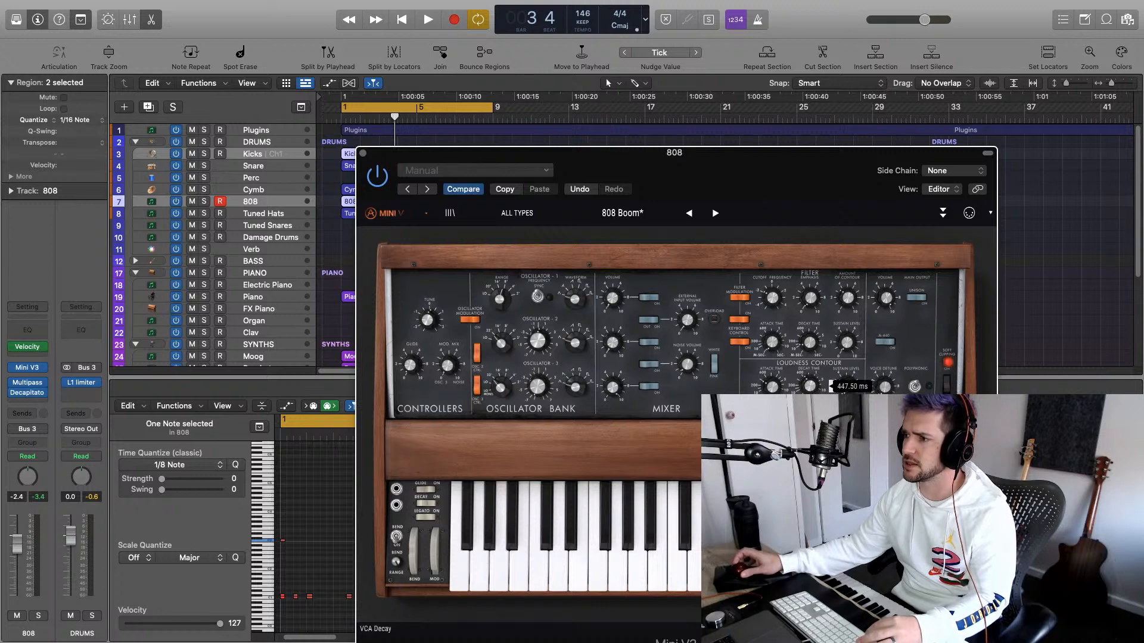
Play the loop while setting the 808's Mini V3 loudness contour decay time to 407.50 ms, and close the synth
key(space)
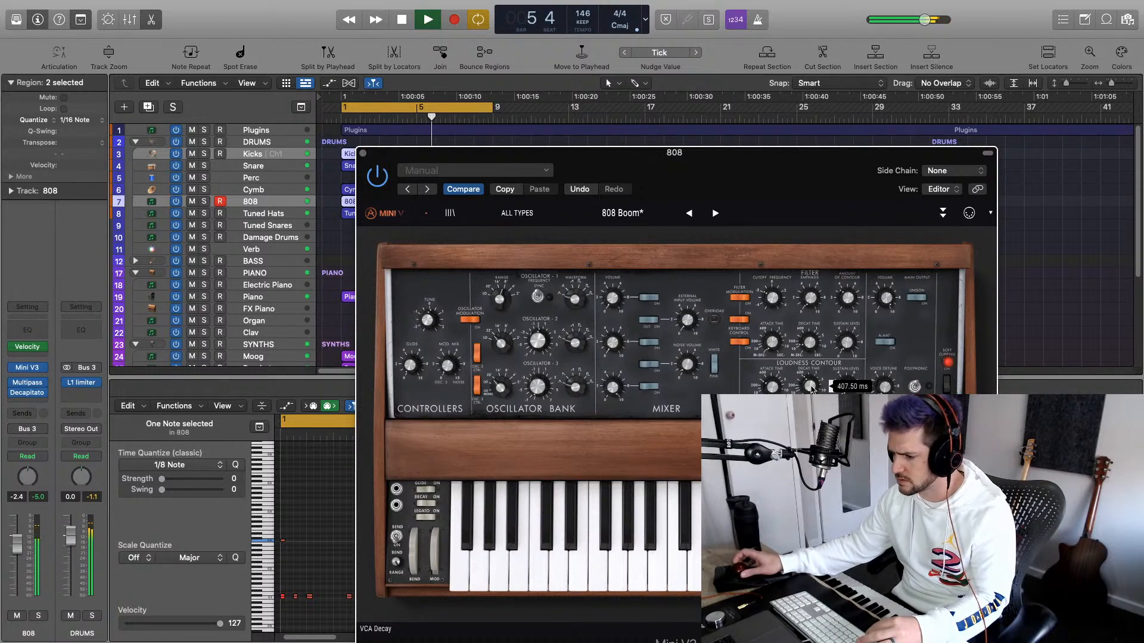
click(364, 153)
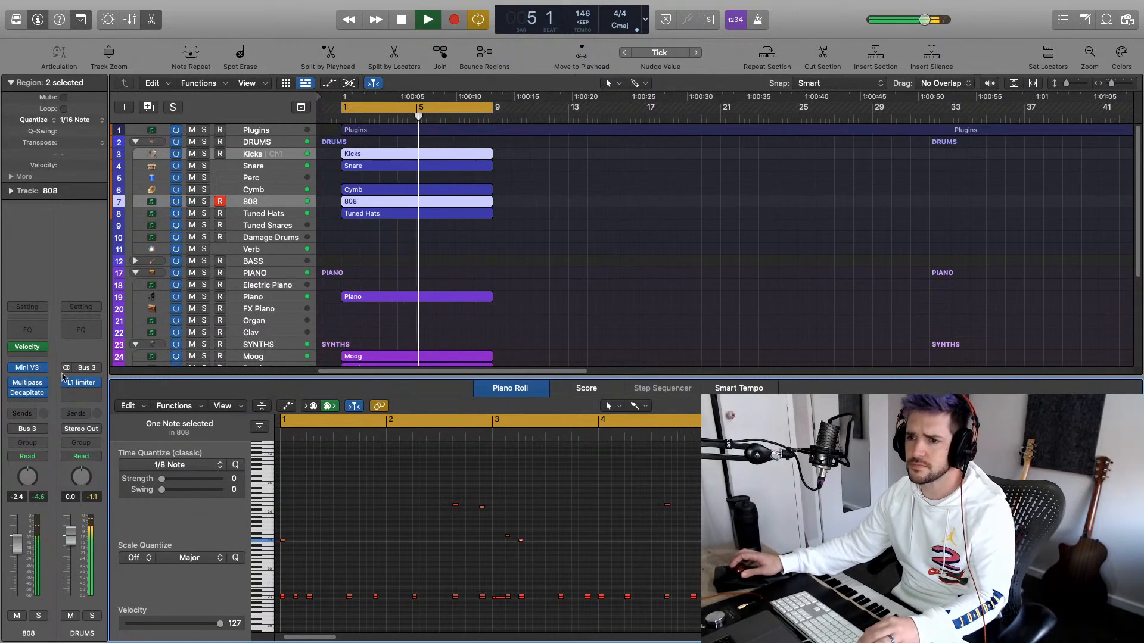
Listen to the 808 and Kicks soloed together, and replay the loop with only the 808 track soloed
click(38, 615)
key(space)
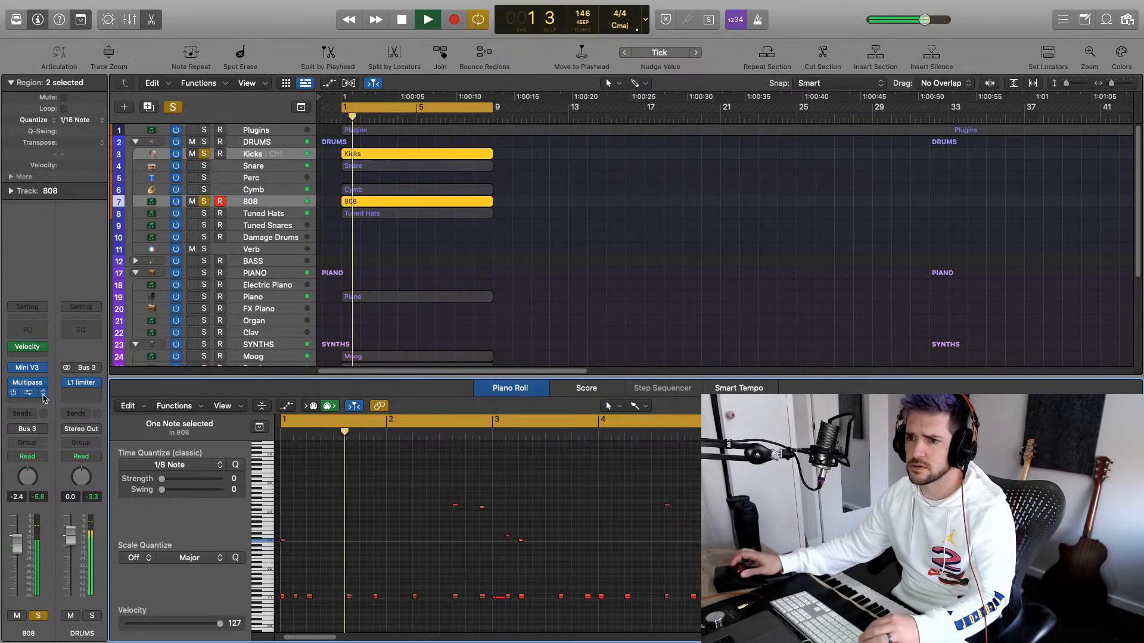
click(206, 157)
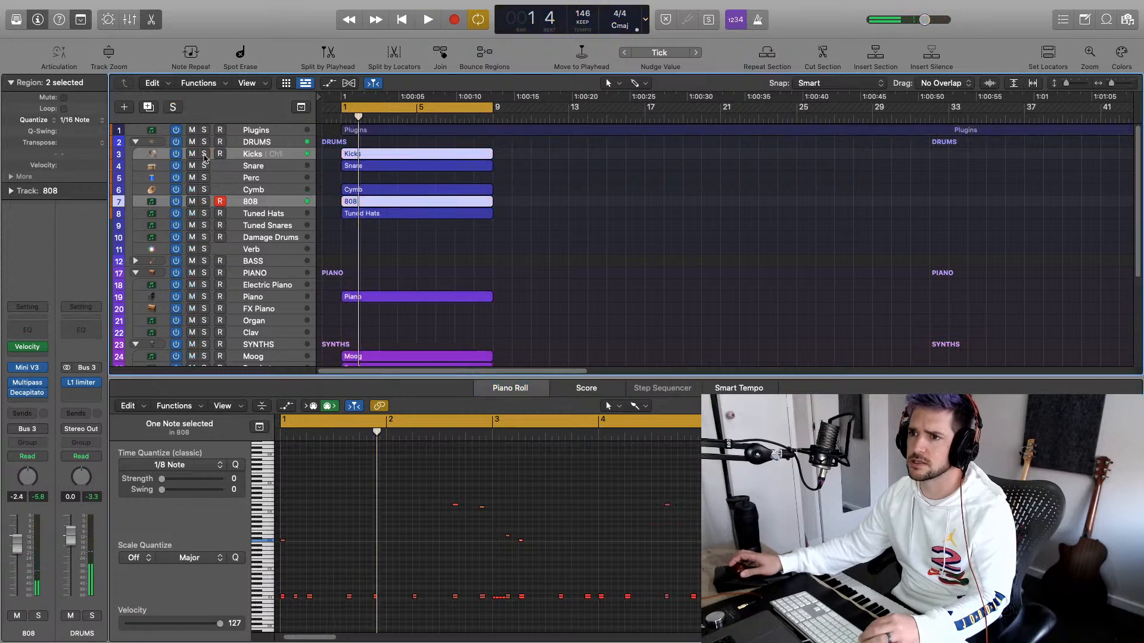
click(241, 203)
click(203, 201)
key(space)
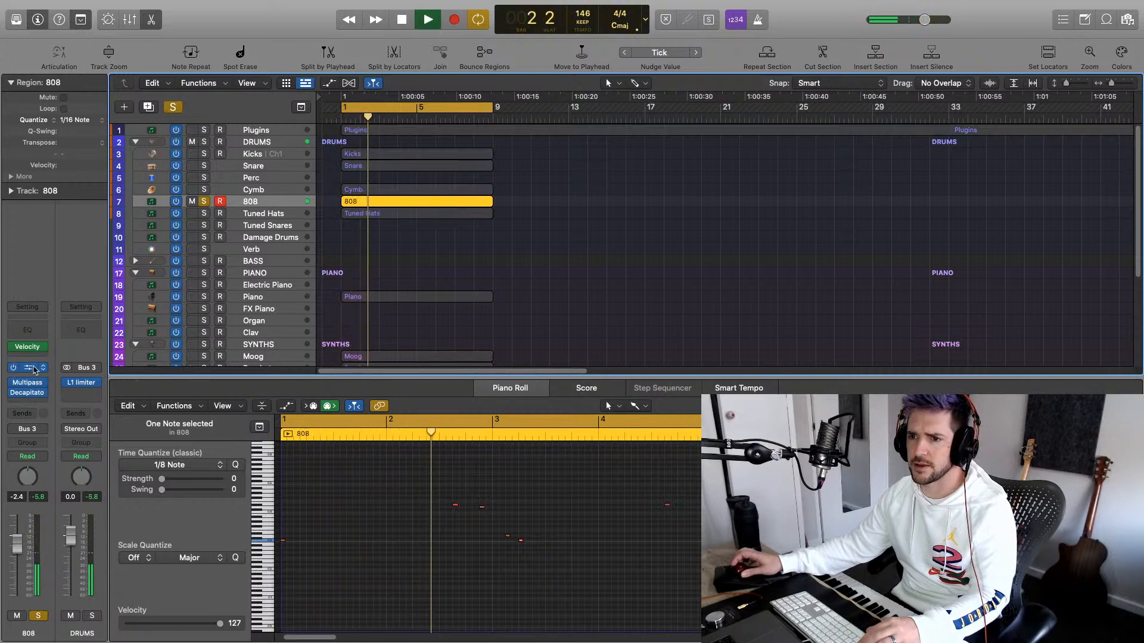
mouse_move(43, 368)
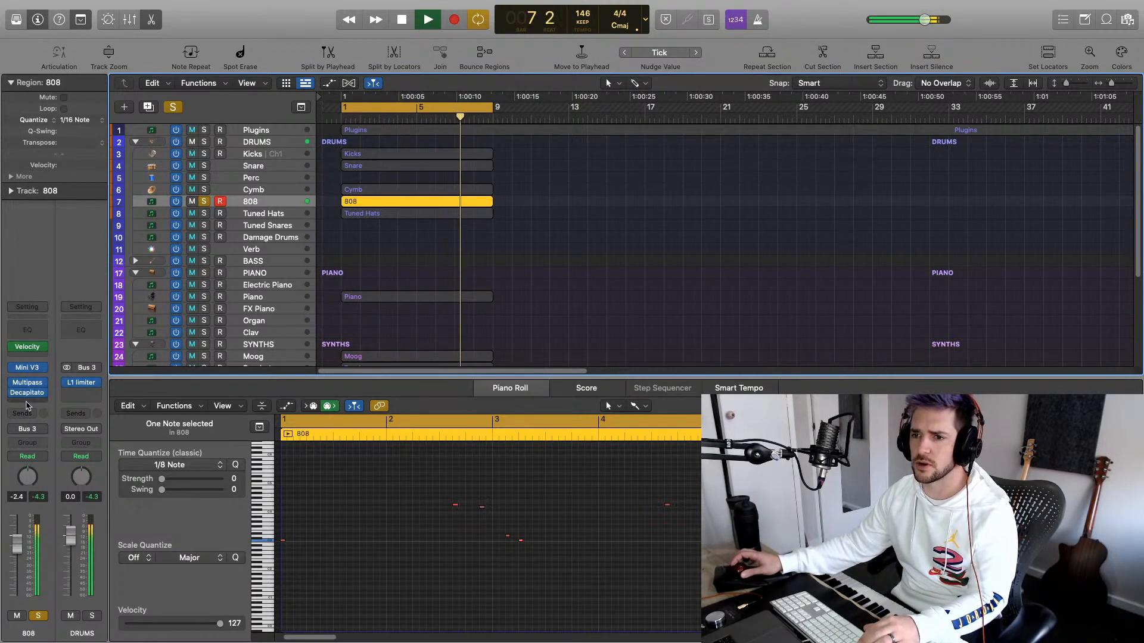
Add an FF Pro-Q 2 equalizer after Decapitator on the 808, cutting 3.5 dB near 90 Hz and boosting about 3.4 dB near 36 Hz
click(26, 404)
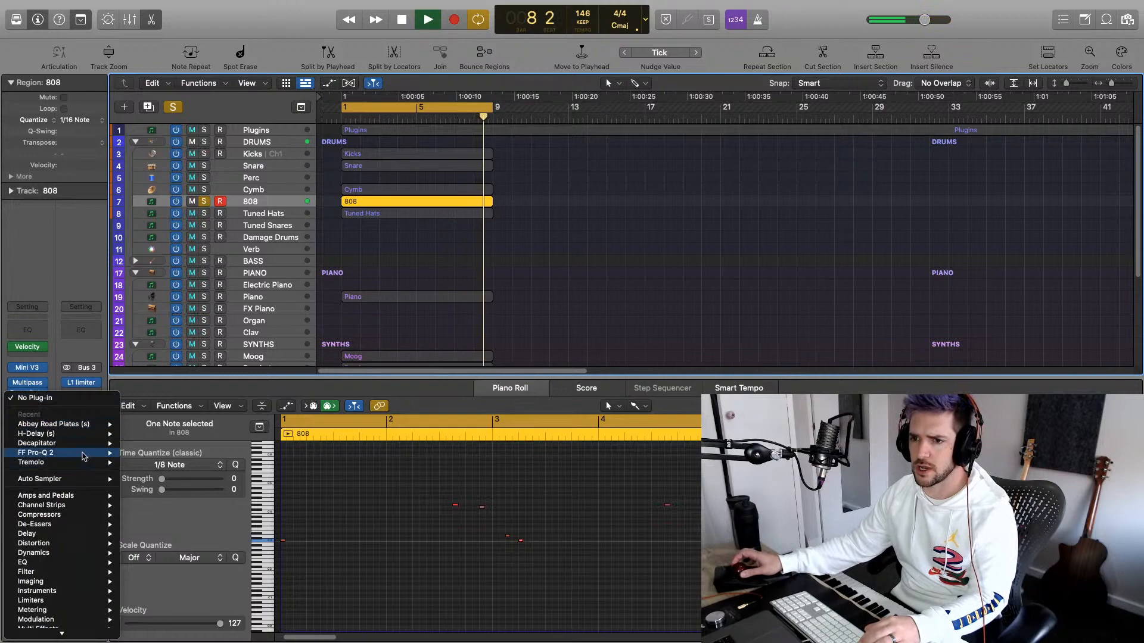
mouse_move(89, 452)
click(139, 461)
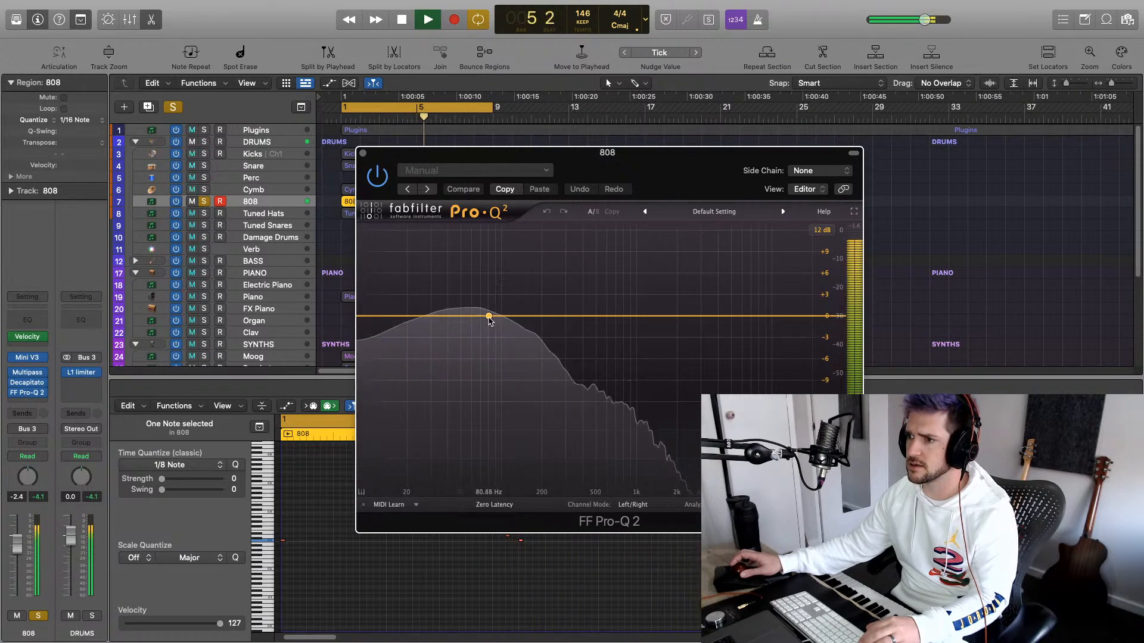
drag(490, 319, 494, 345)
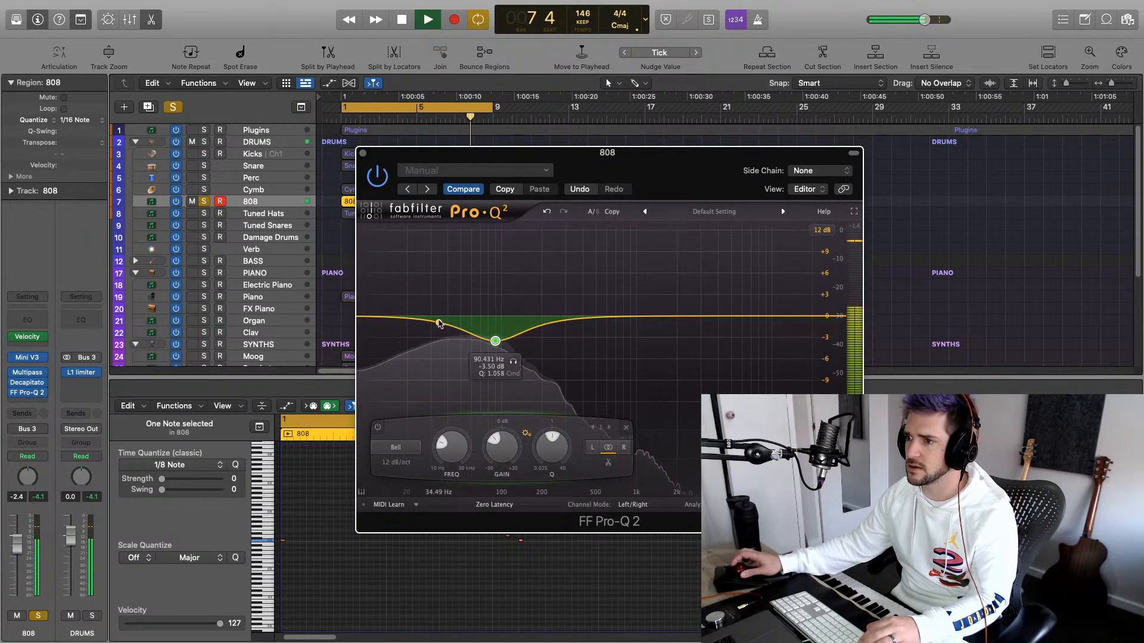
drag(439, 323, 440, 298)
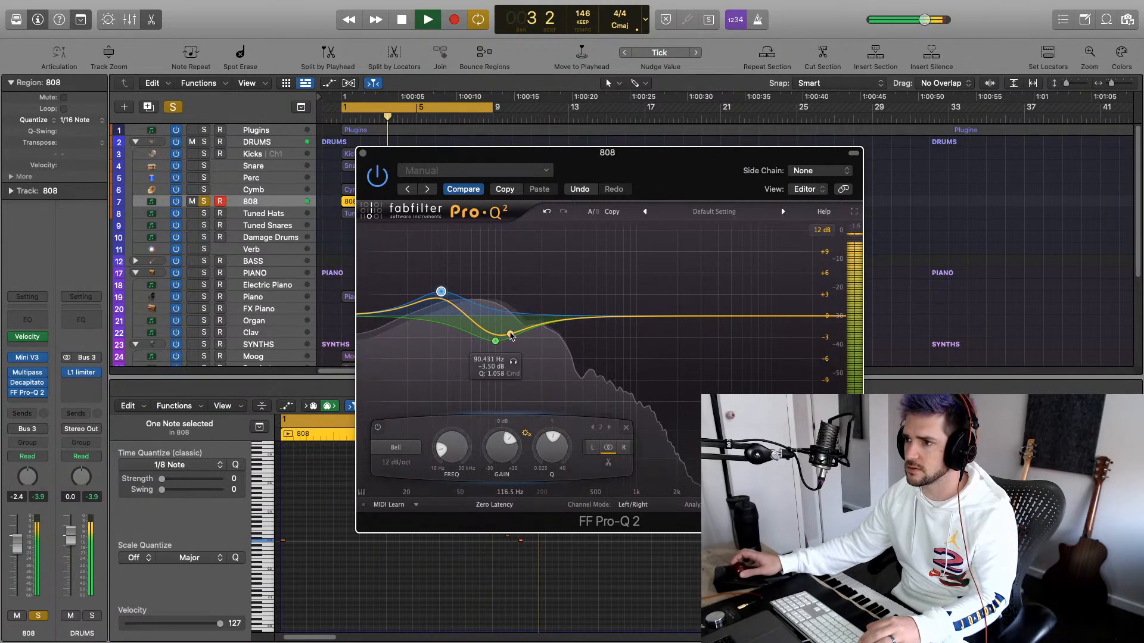
Move the 808 EQ's cut to about 129 Hz at -5.08 dB and give it a 36 dB/oct slope
drag(495, 341, 530, 352)
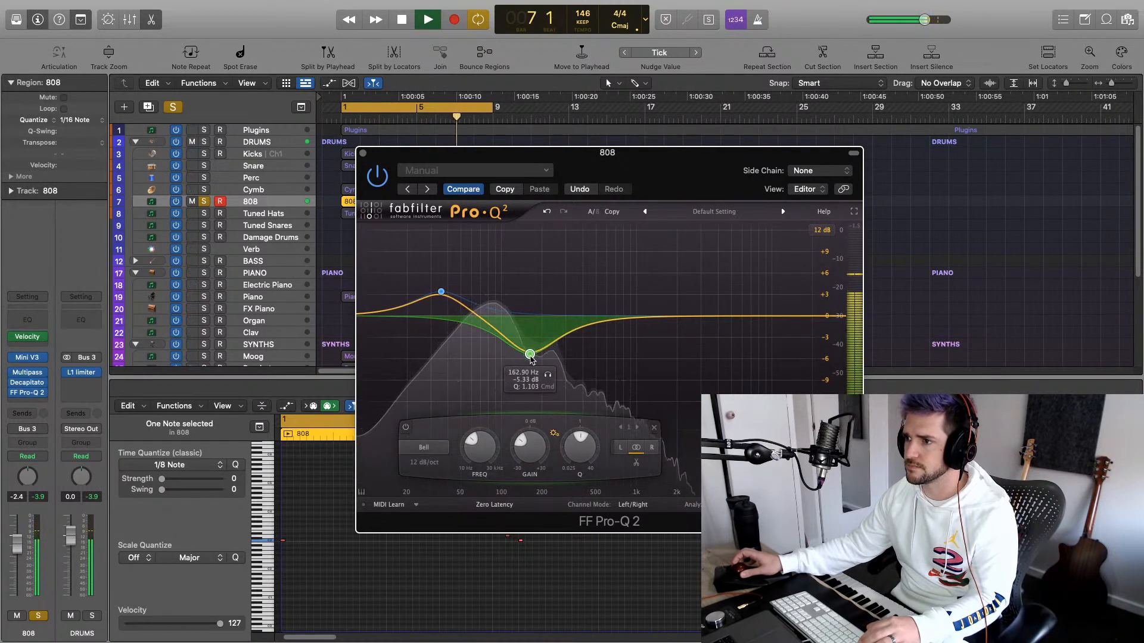
drag(529, 355, 516, 352)
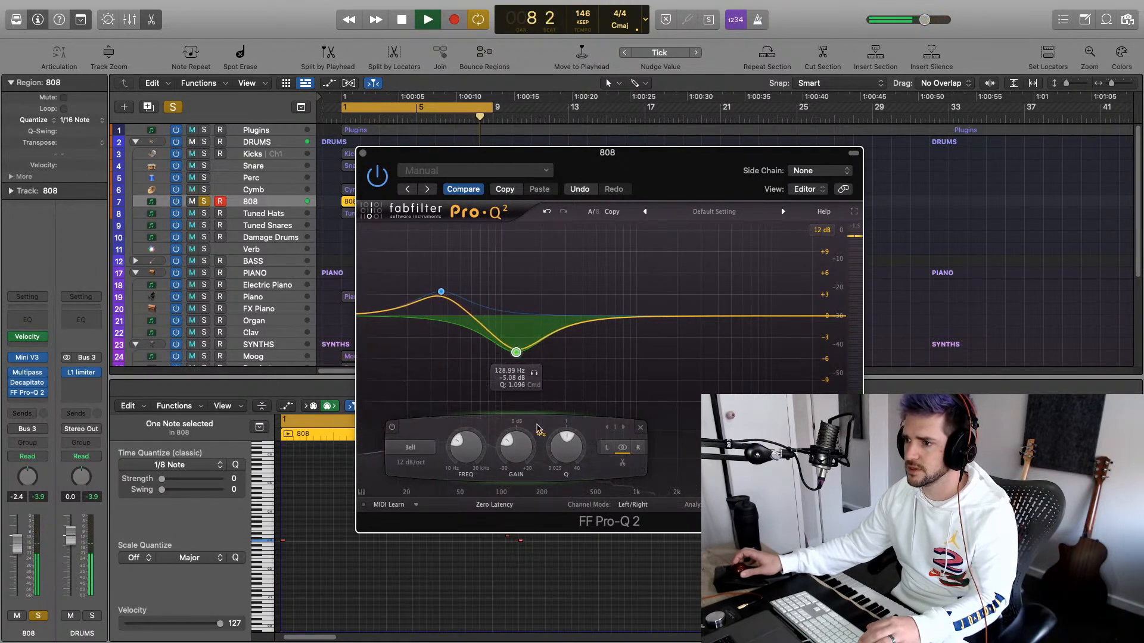
click(412, 445)
click(415, 467)
click(410, 464)
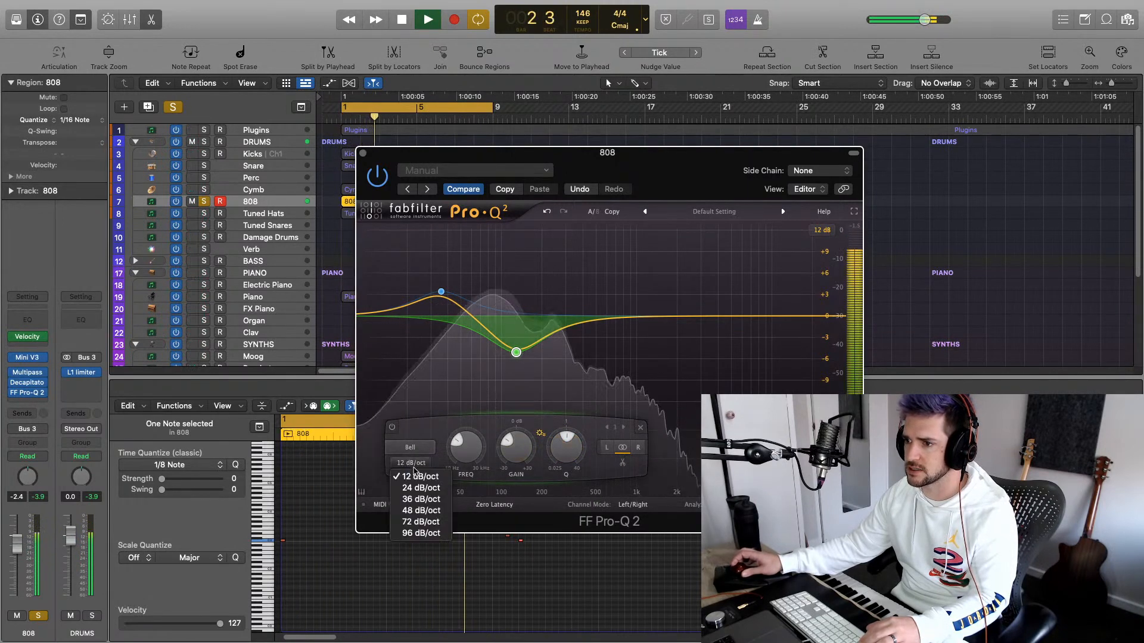
click(411, 497)
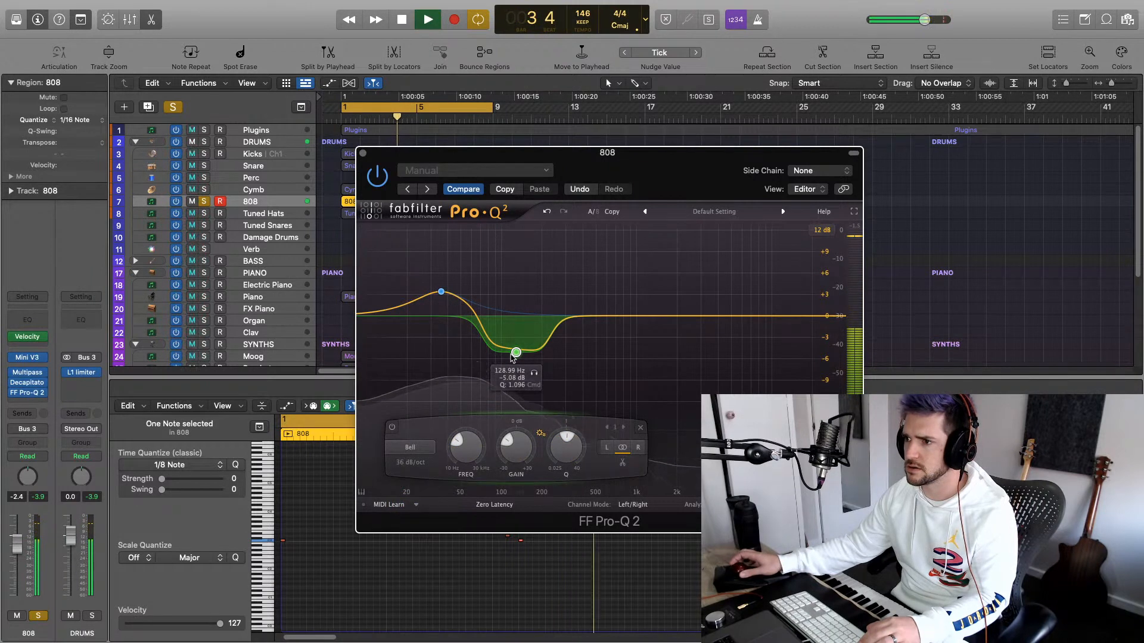
Fine-tune the steep low-mid cut to about -3 dB, and bypass and re-enable the equalizer to compare the 808's sound
drag(516, 353, 514, 359)
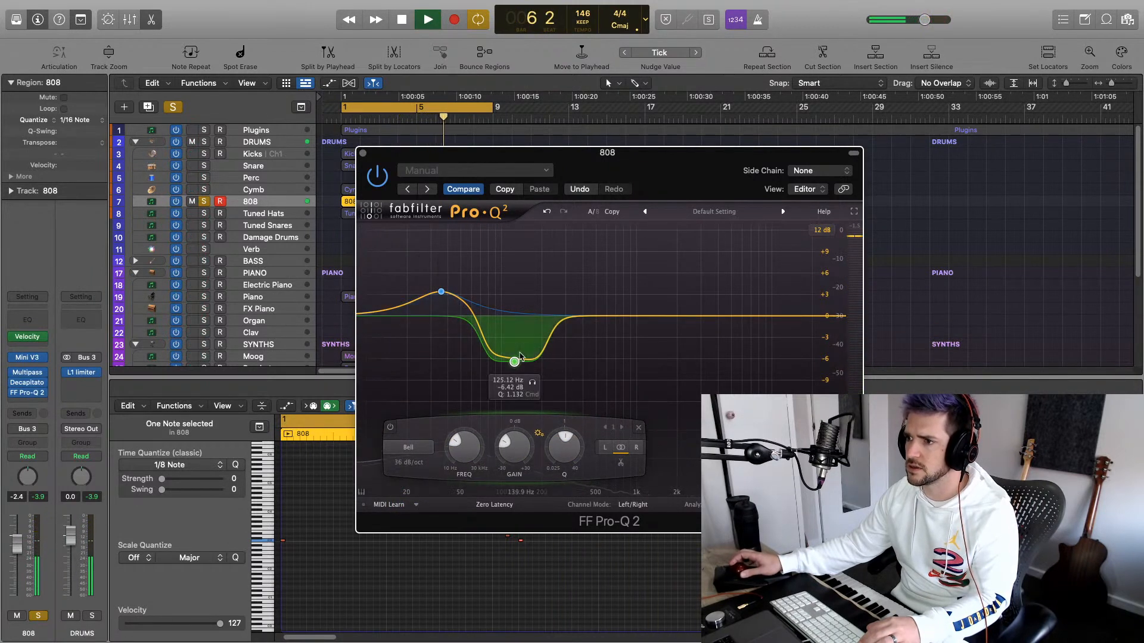
drag(514, 361, 520, 340)
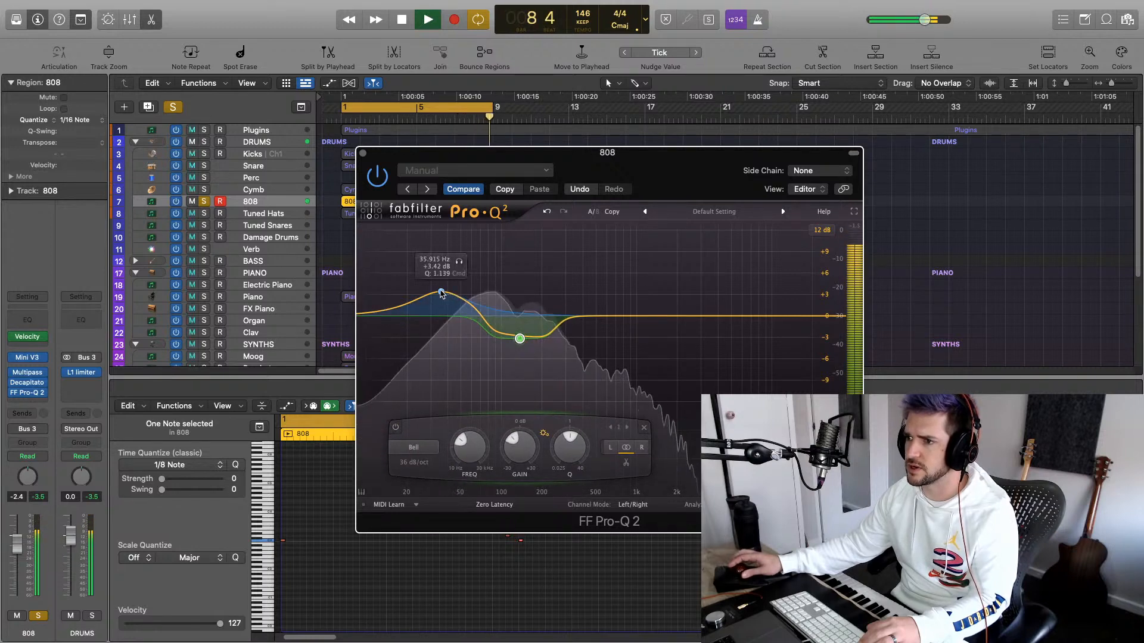
click(441, 292)
click(381, 176)
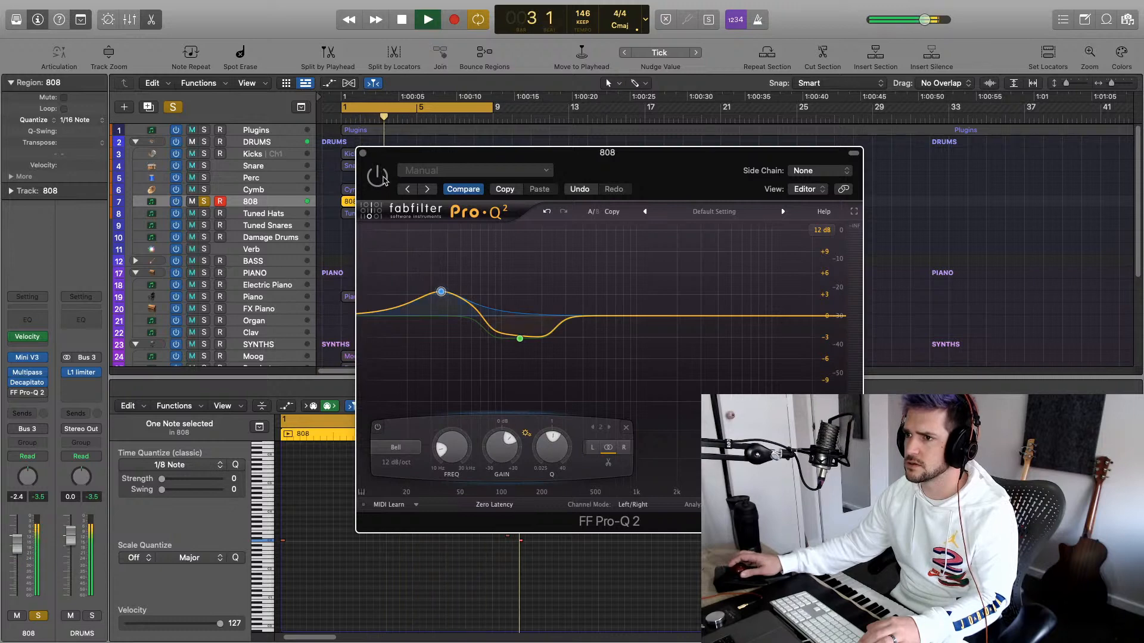
click(382, 177)
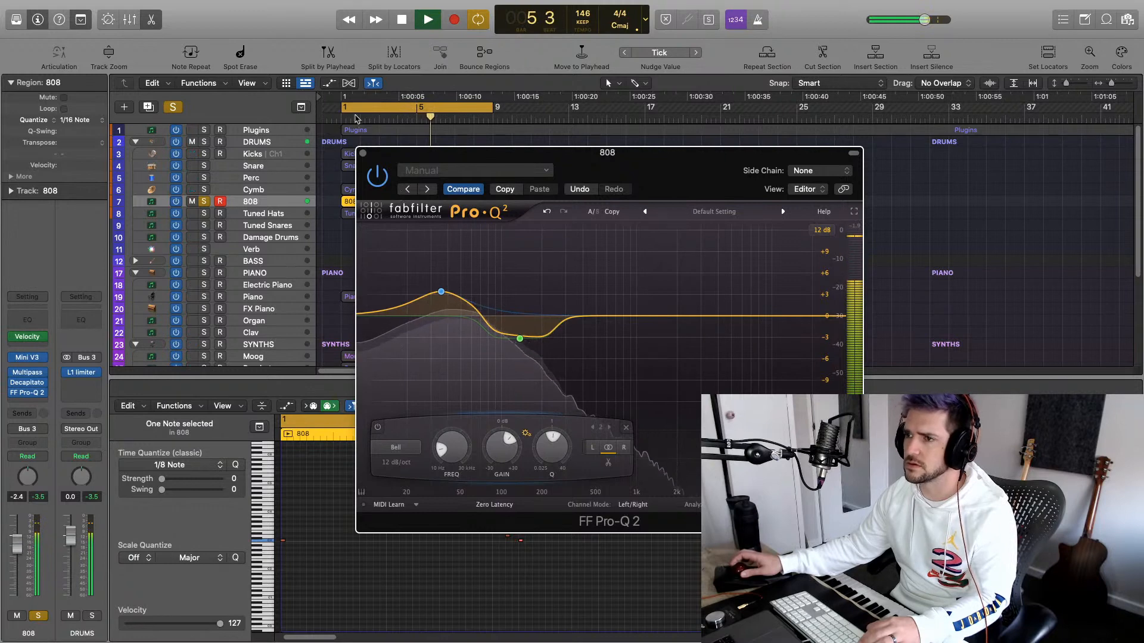
Add a wide 2.69 dB bell boost near 440 Hz on the 808 and raise the low boost near 36 Hz to +5.83 dB
drag(622, 318, 629, 278)
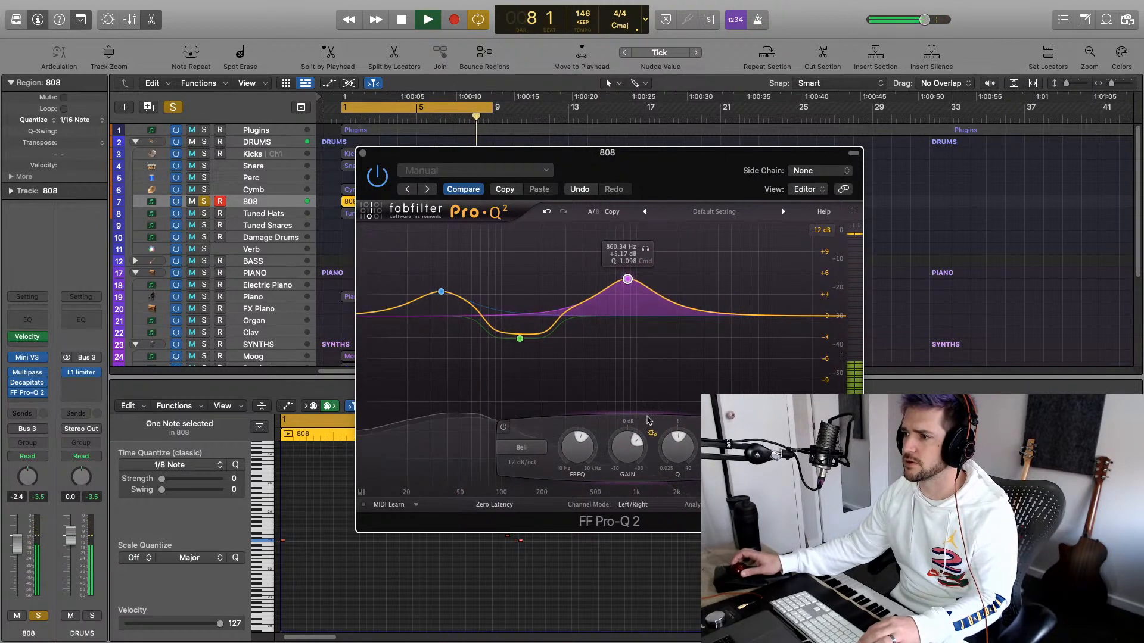
drag(678, 449, 665, 514)
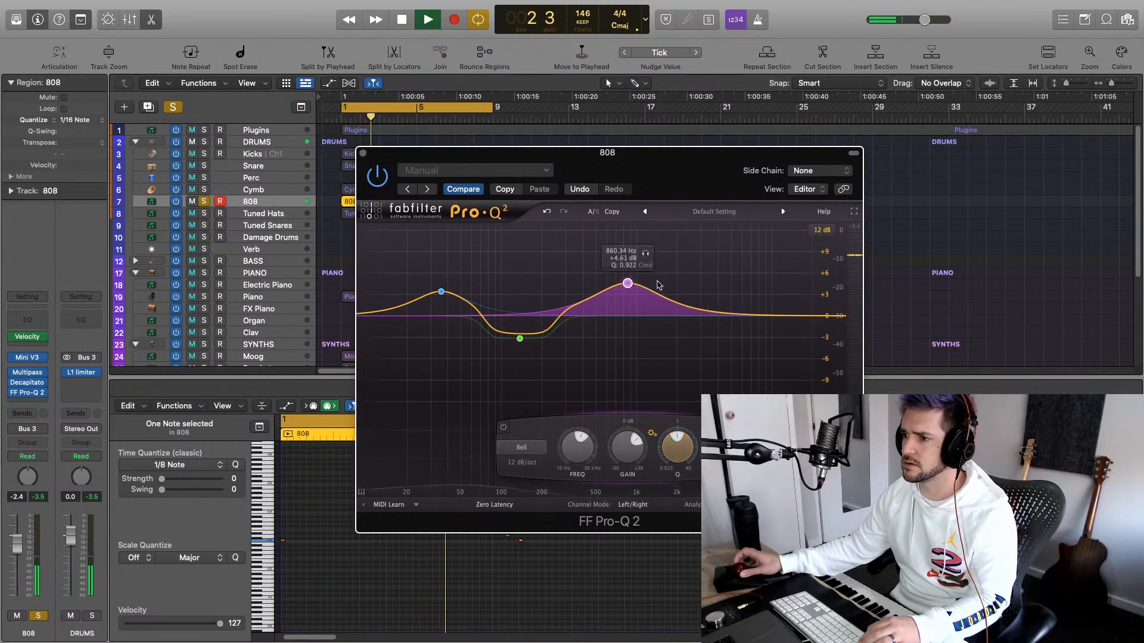
drag(627, 283, 589, 298)
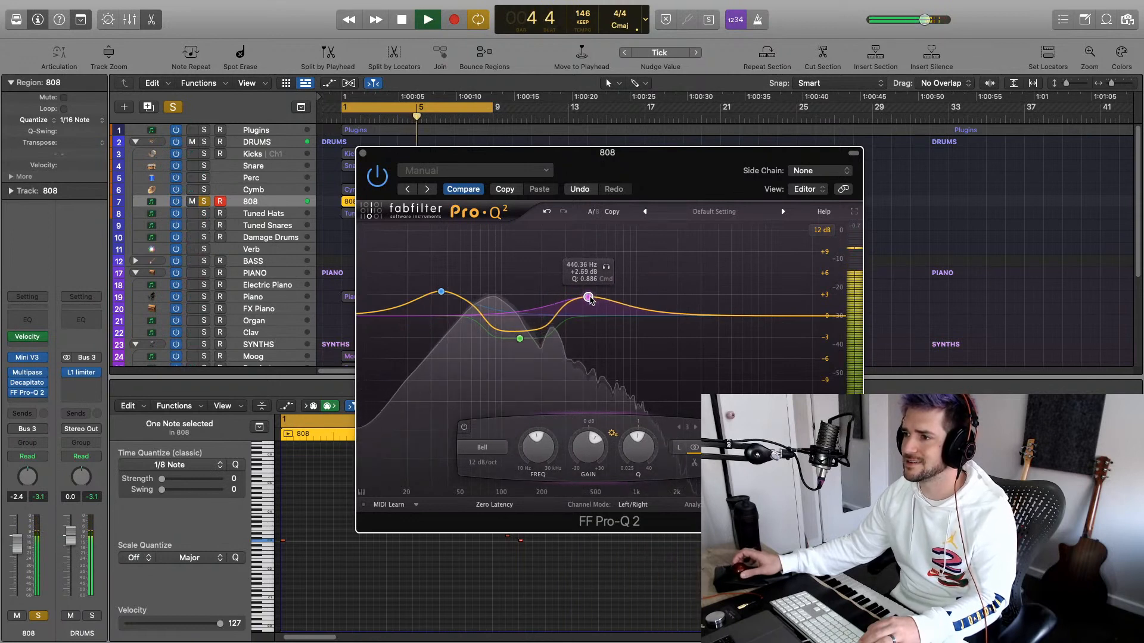
drag(441, 292, 441, 275)
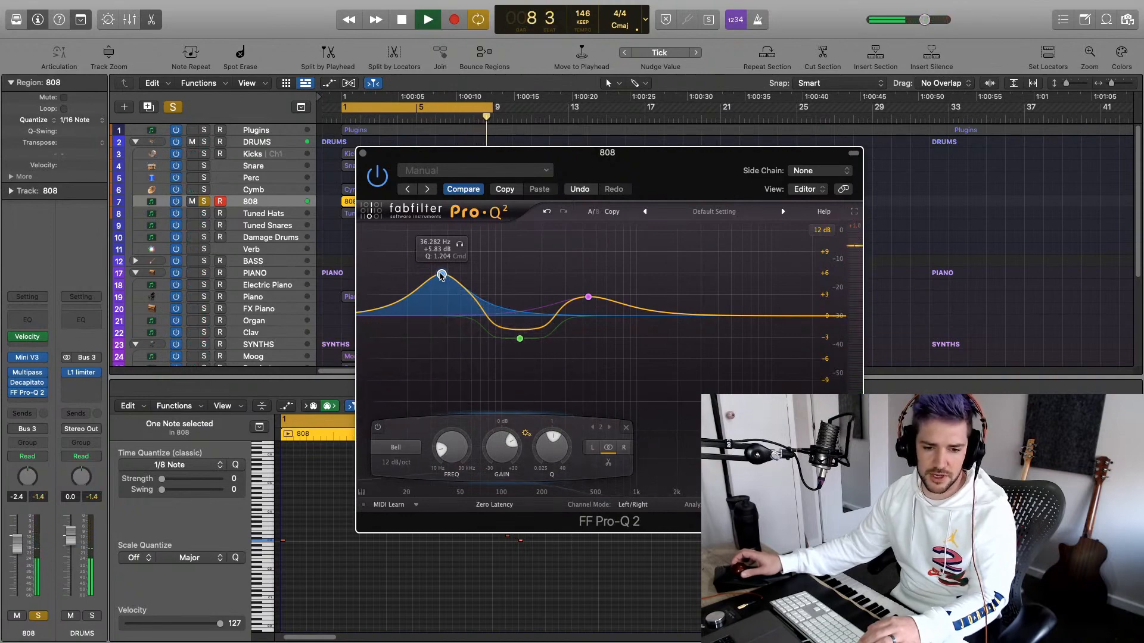
Close the equalizer, unsolo the 808, and lower its channel volume to -4.9 dB within the full mix
click(364, 154)
click(204, 201)
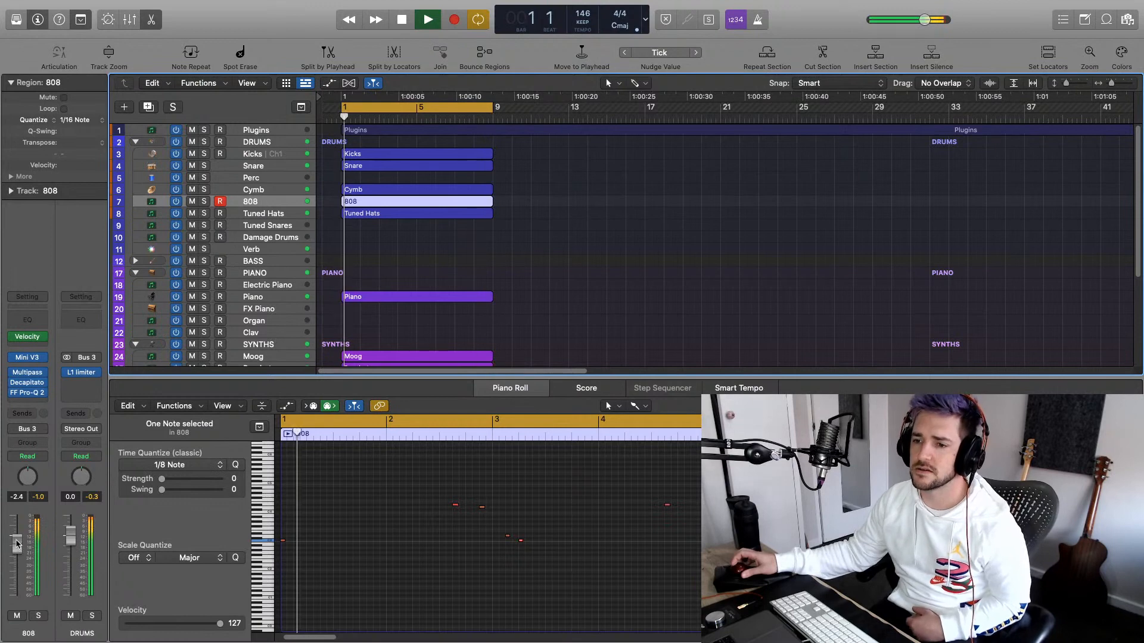
drag(16, 543, 19, 554)
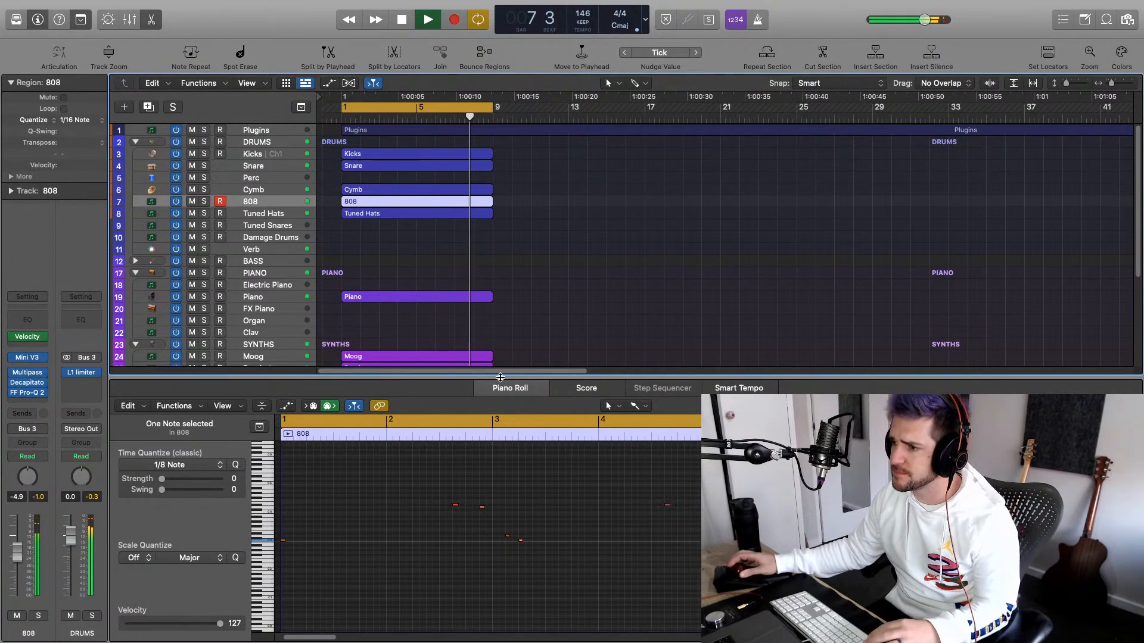
Hide the piano roll, enlarge the track rows so the whole arrangement fills the view, and stop playback
scroll(528, 343, down, 3)
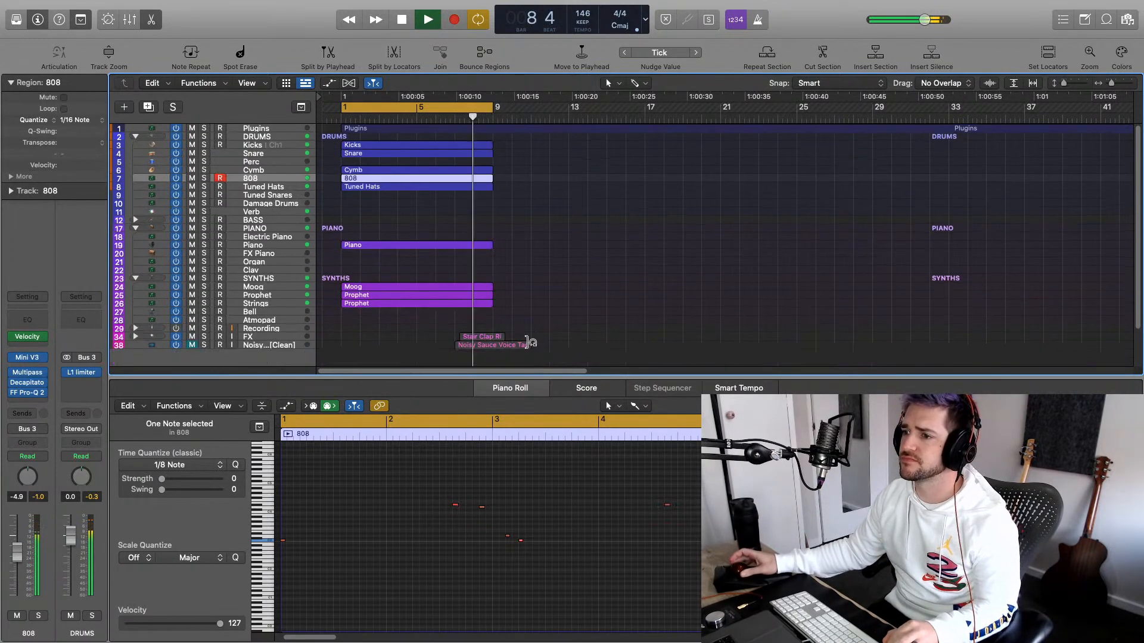
drag(476, 375, 475, 640)
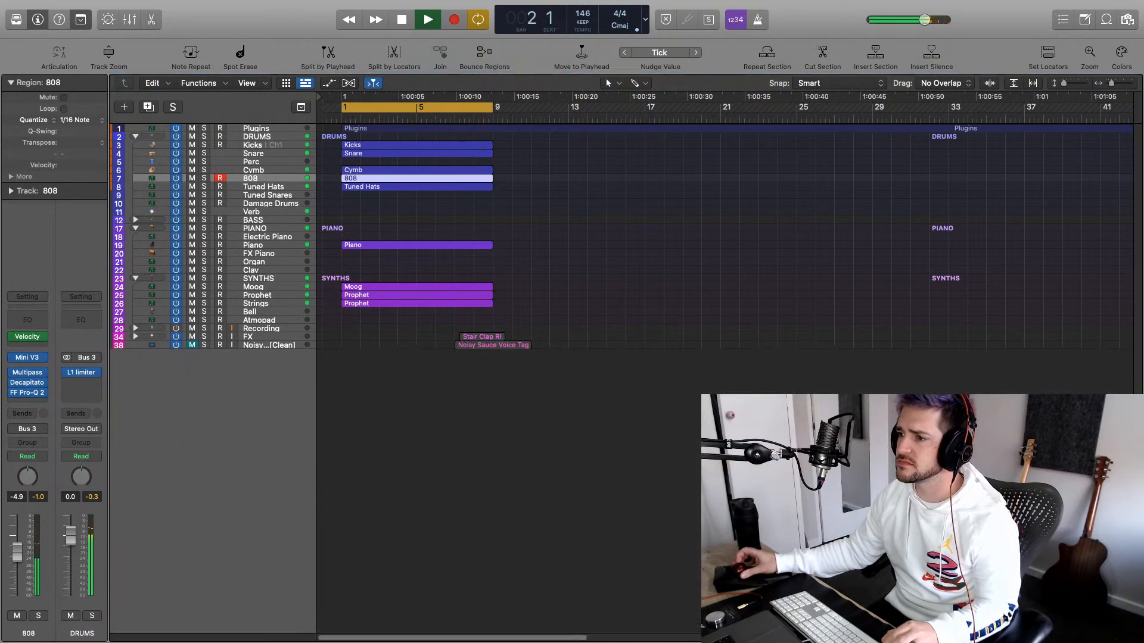
scroll(555, 464, up, 4)
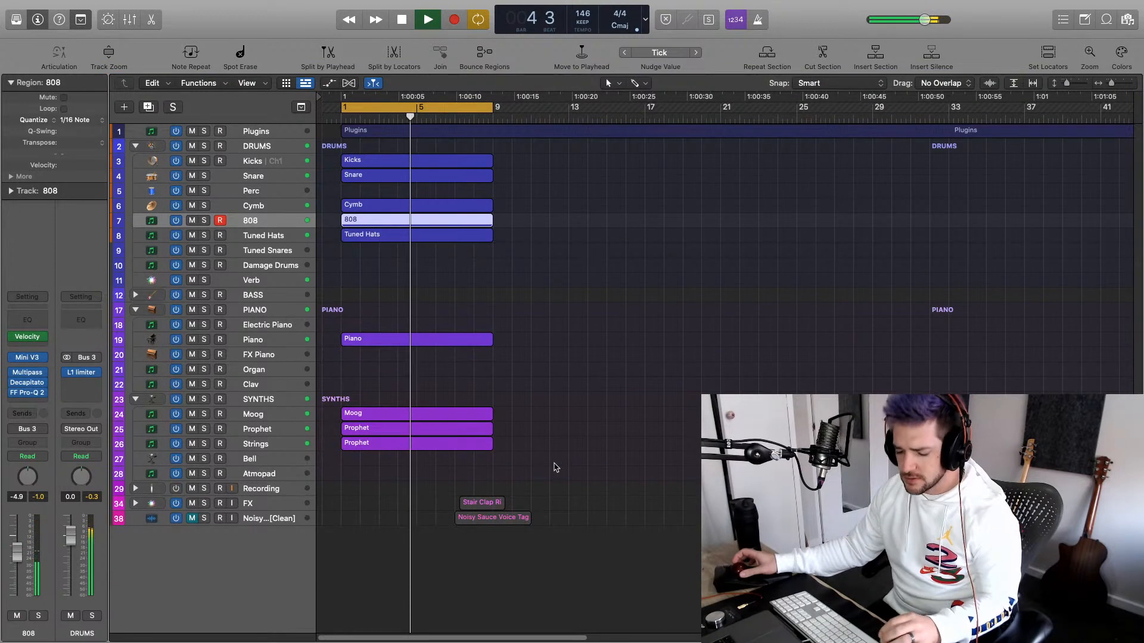
key(space)
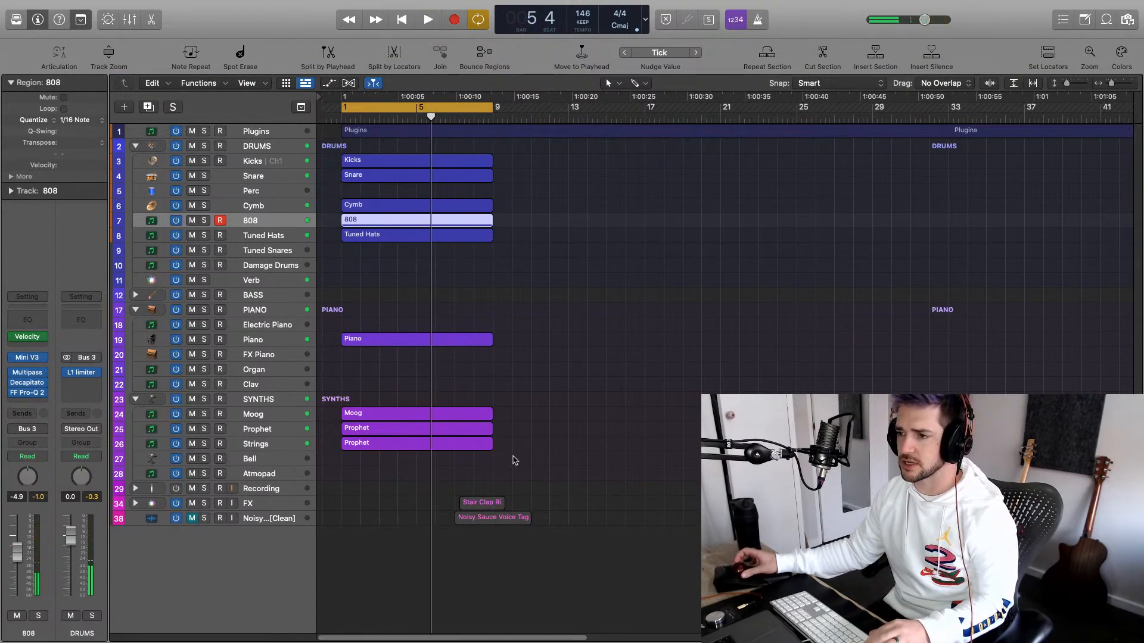
Copy all of the eight-bar loop's regions to bar 9 and delete the original drum and 808 regions from bars 1 to 8
drag(515, 460, 410, 164)
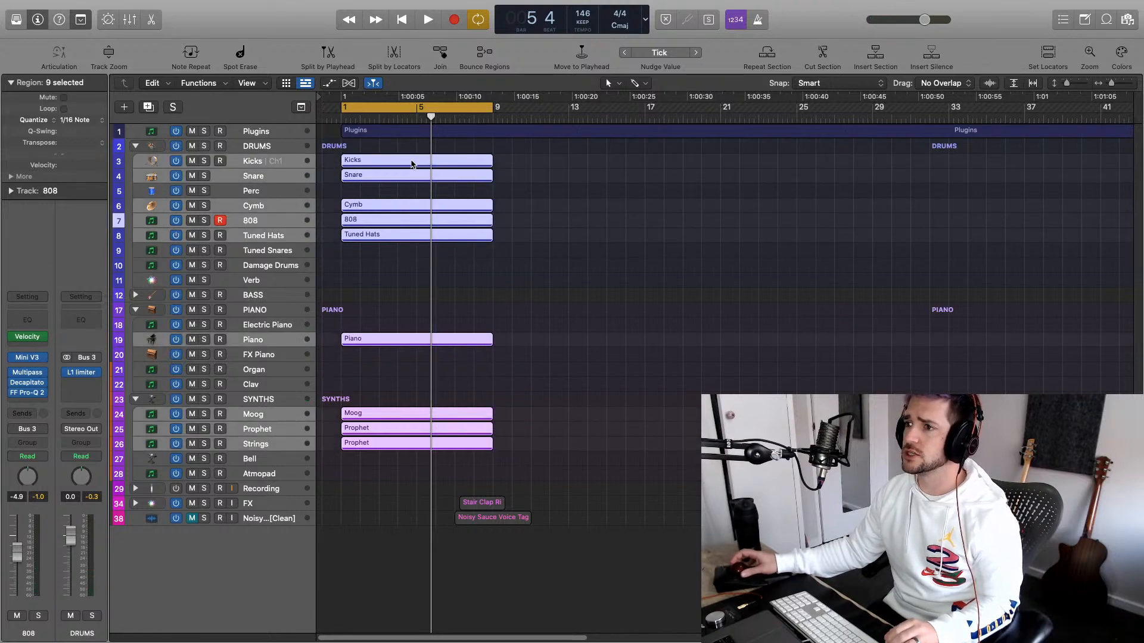
drag(411, 164, 567, 167)
drag(378, 147, 388, 266)
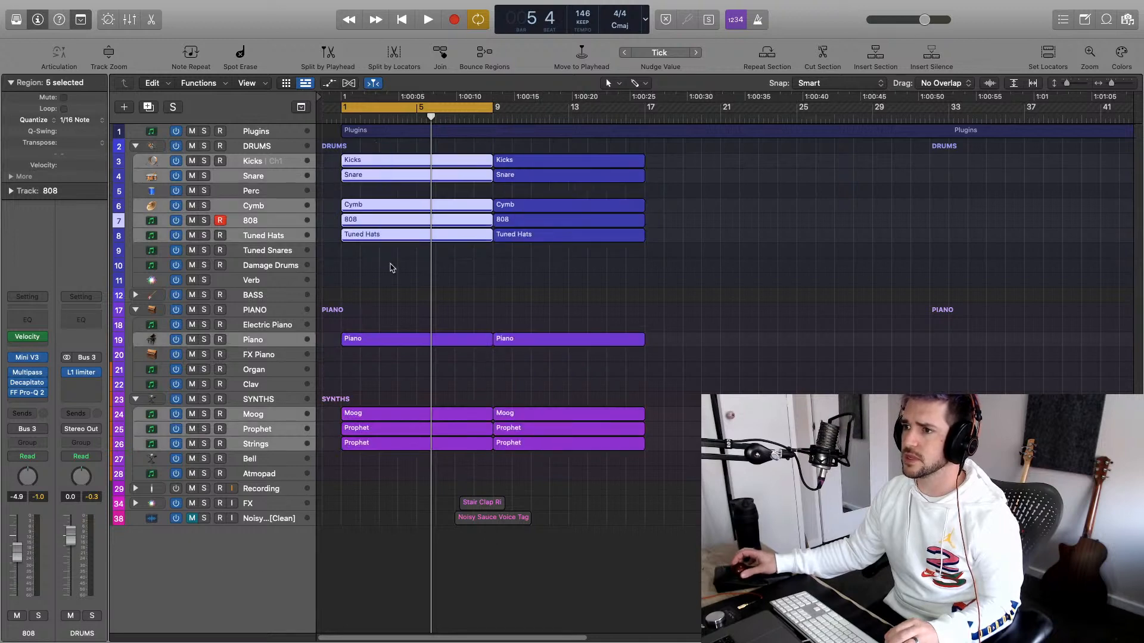
key(Delete)
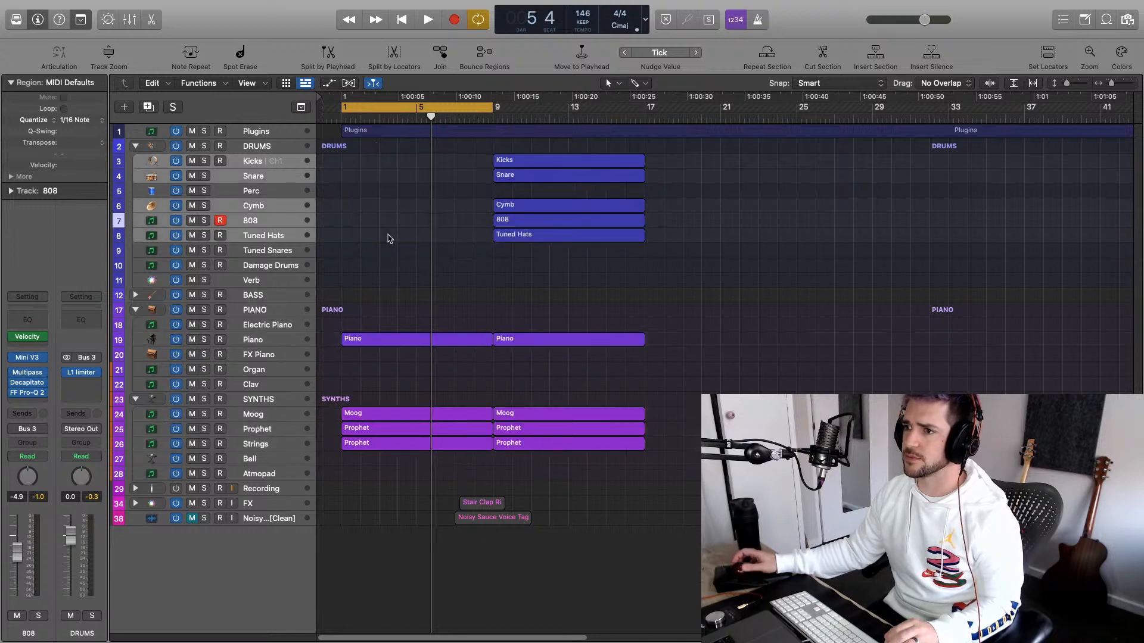
Turn off cycling, play from bar 1, and delete the Moog and Prophet tracks' regions from the first eight bars
click(355, 113)
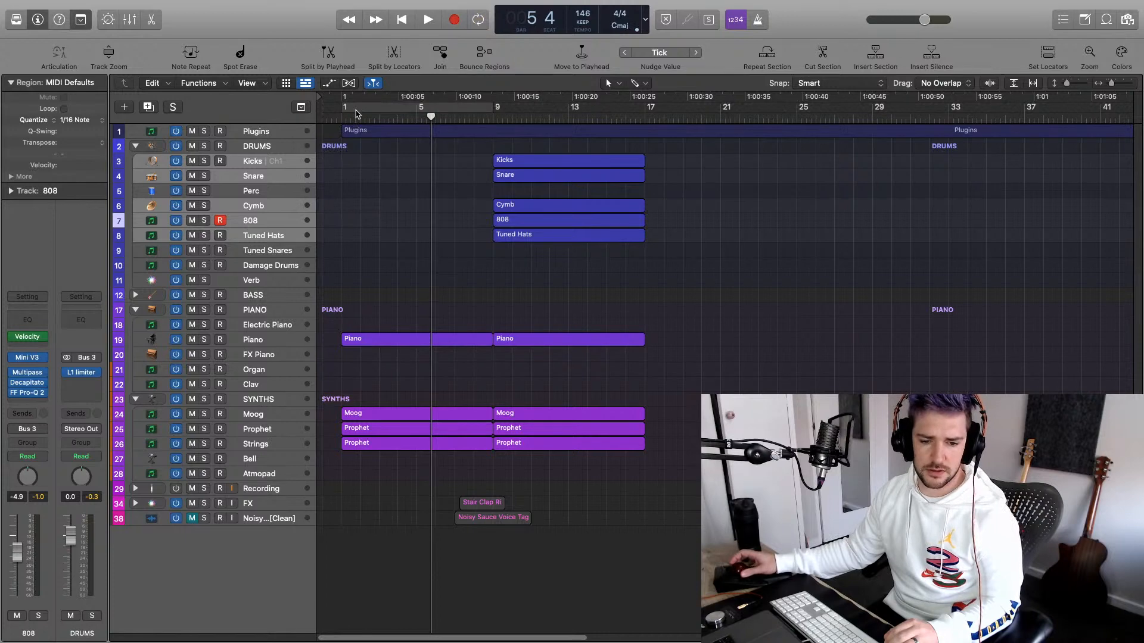
click(339, 116)
key(space)
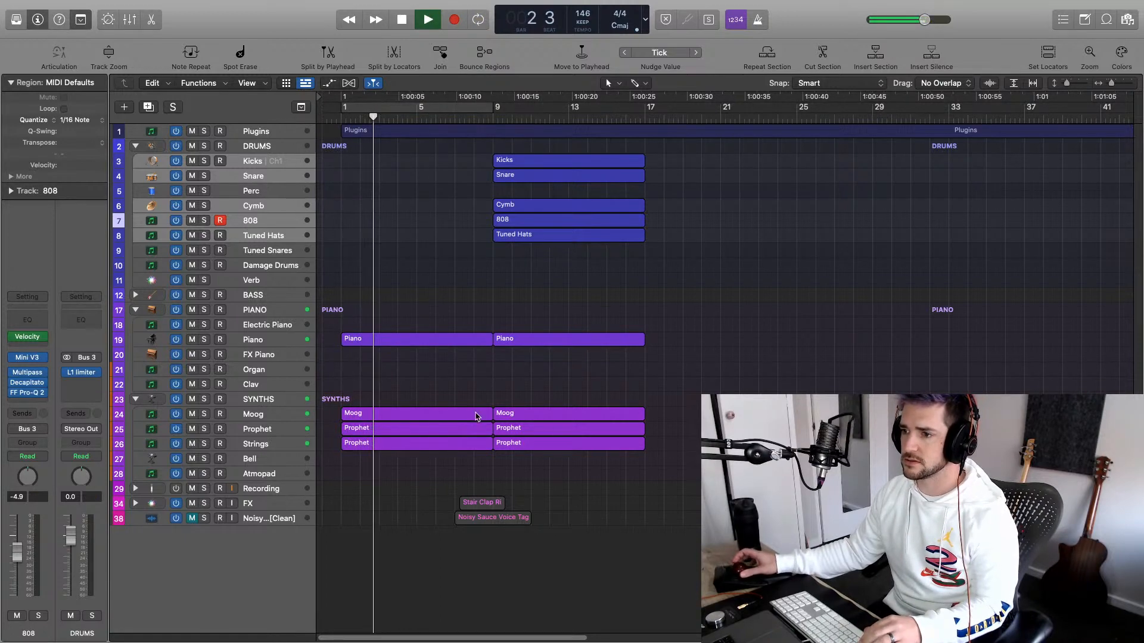
click(397, 417)
key(Delete)
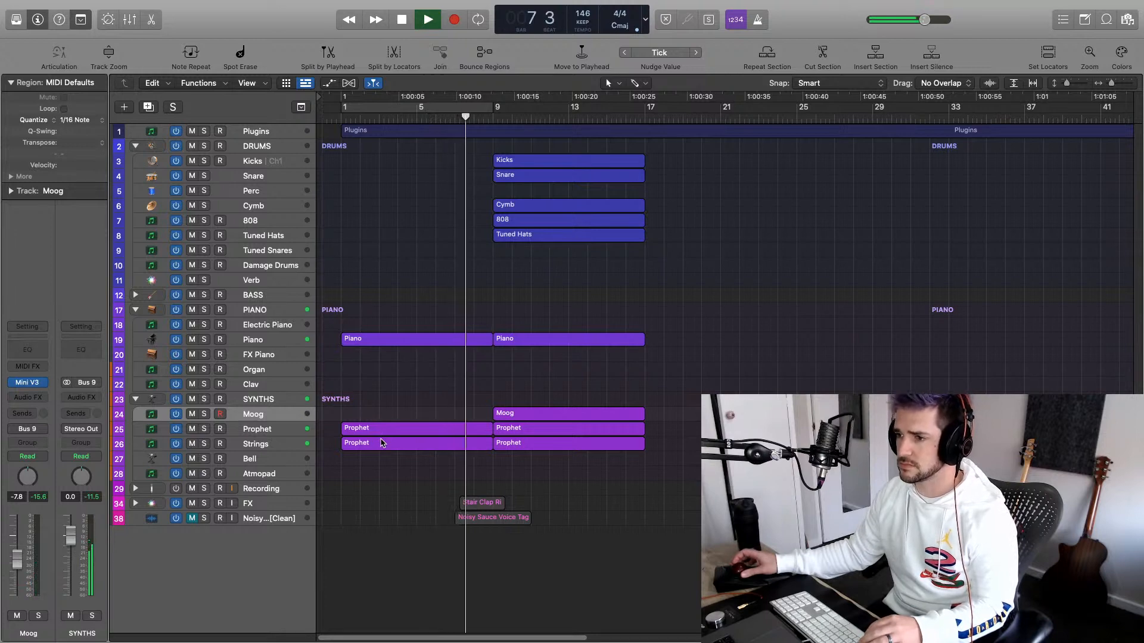
click(380, 433)
key(Delete)
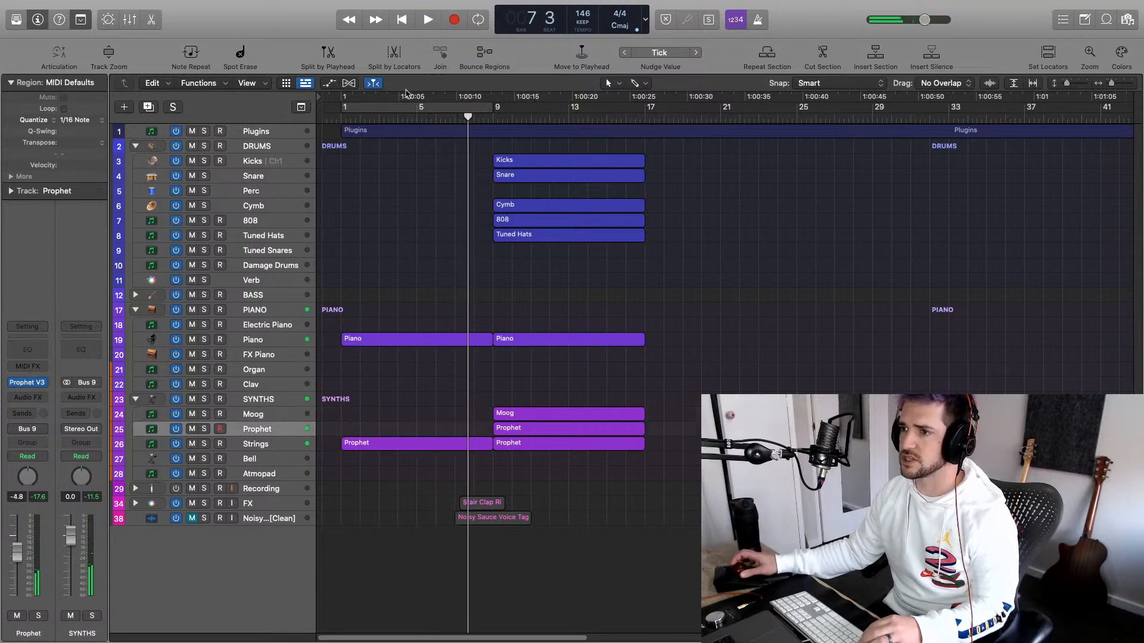
Play the arrangement from bar 1 into the full section at bar 9, and stop playback
click(343, 115)
key(space)
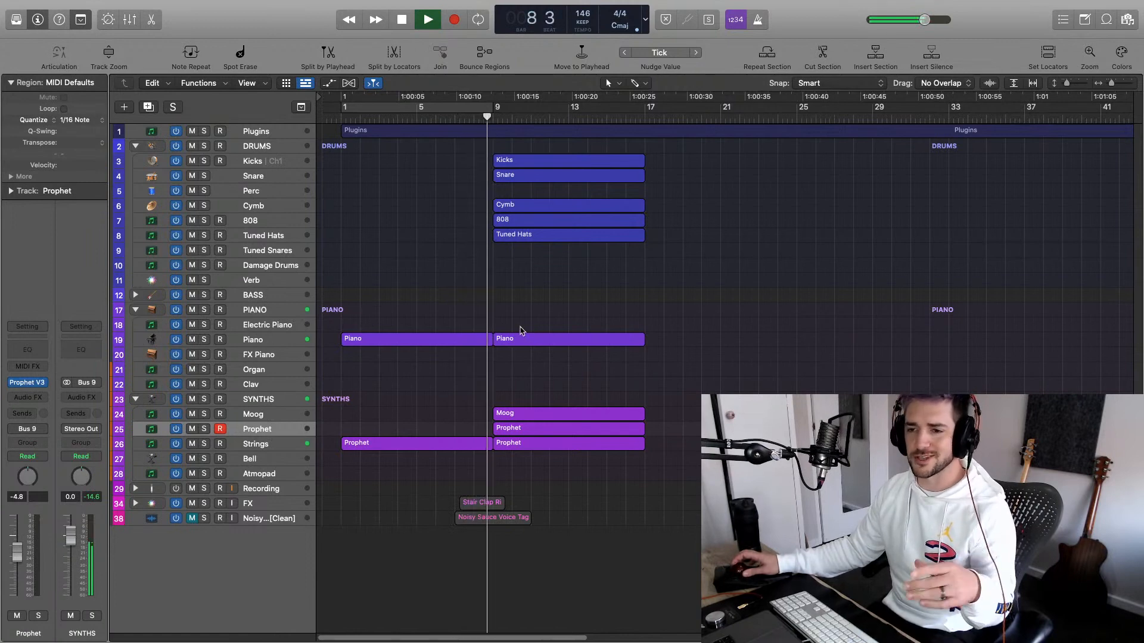
key(space)
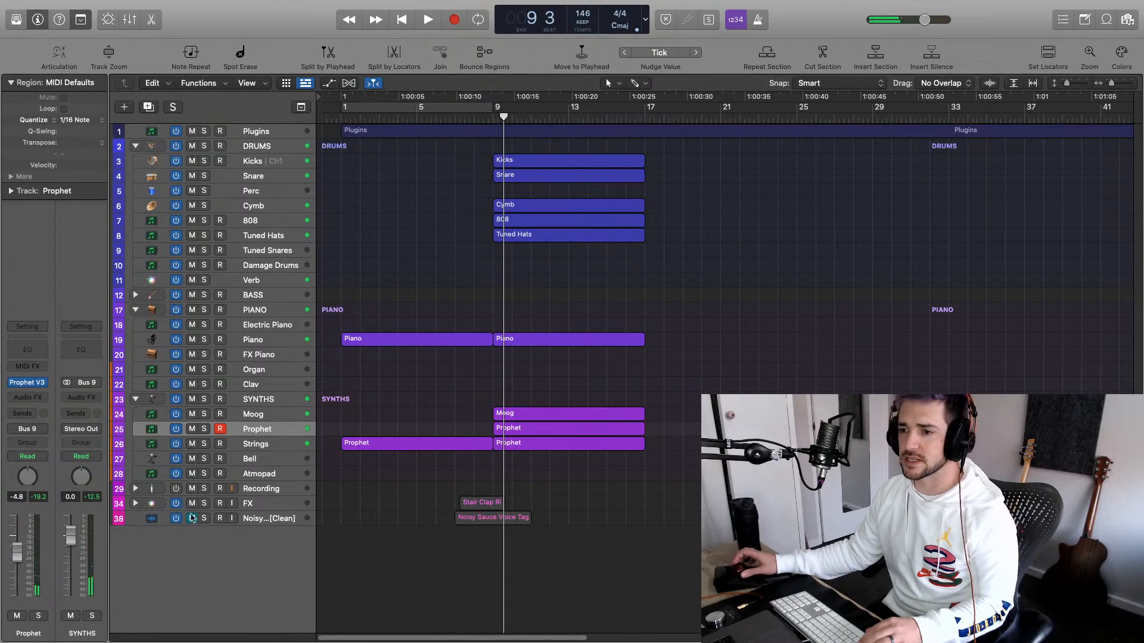
Unmute the voice tag track, show Flex, and time-stretch the voice tag region from bar 7 so it ends at bar 13
key(super+Right)
key(super+Right)
key(super+Right)
key(super+Right)
key(super+Right)
key(super+Down)
key(super+Down)
key(super+Down)
key(super+Down)
key(super+Down)
key(super+Down)
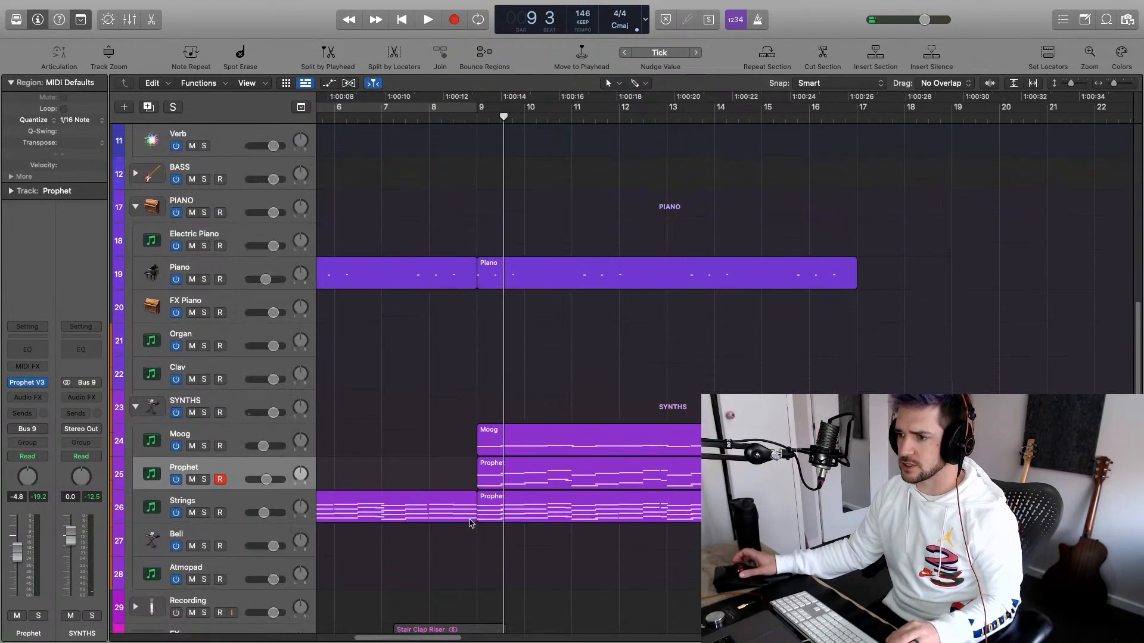
scroll(471, 524, down, 5)
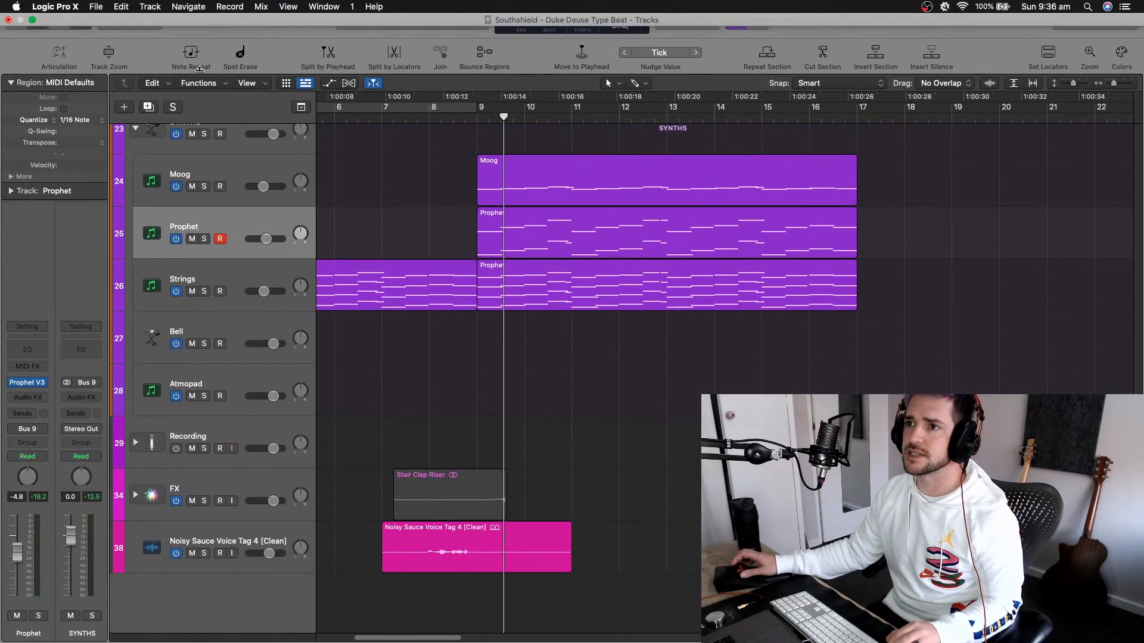
click(355, 85)
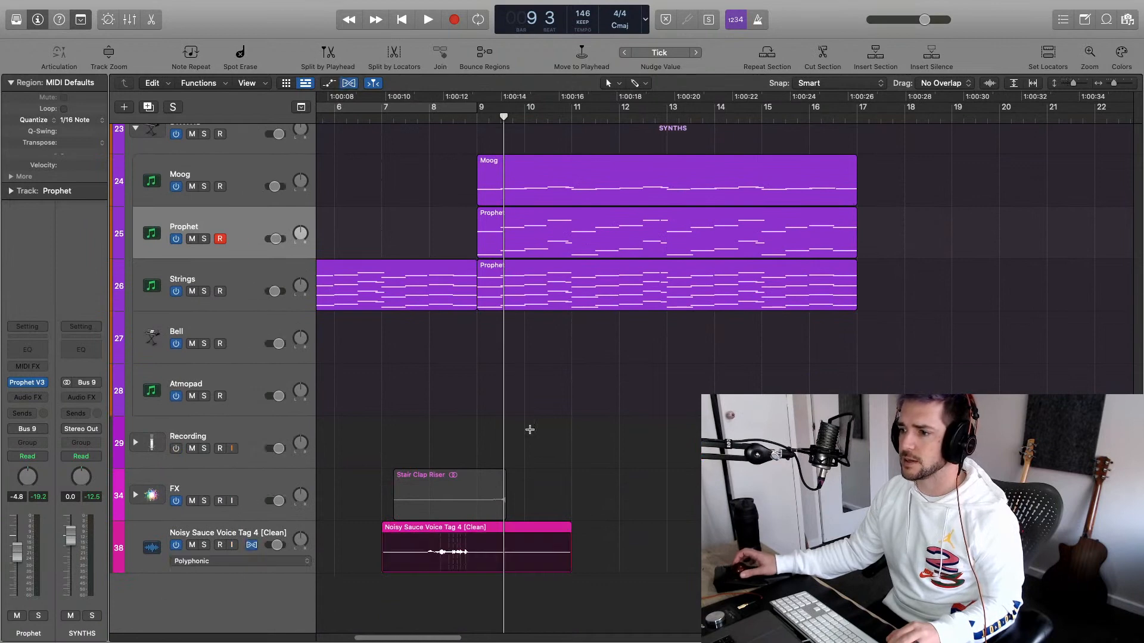
drag(671, 543, 666, 543)
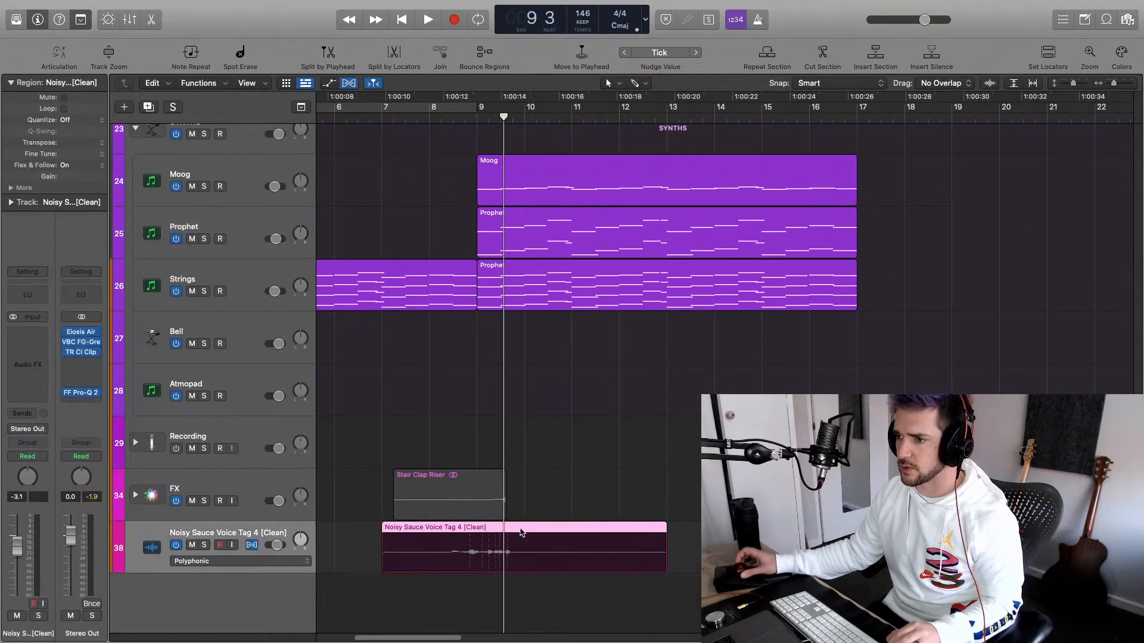
Move the stretched voice tag region earlier to start at about bar 6, so the spoken tag finishes before bar 9
drag(521, 532, 488, 529)
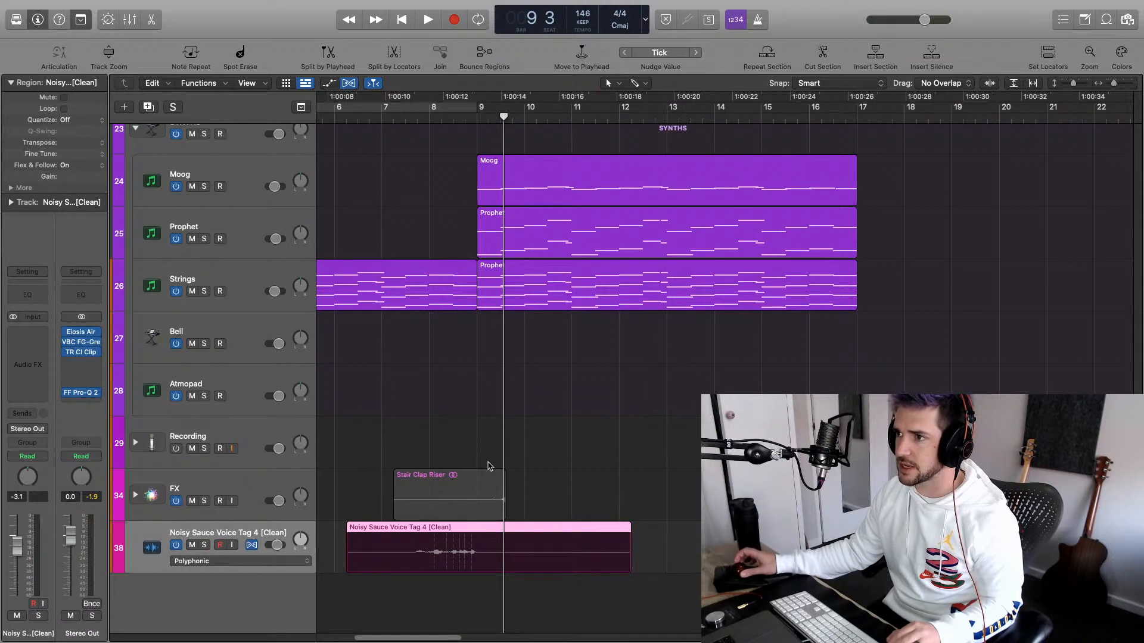
click(464, 121)
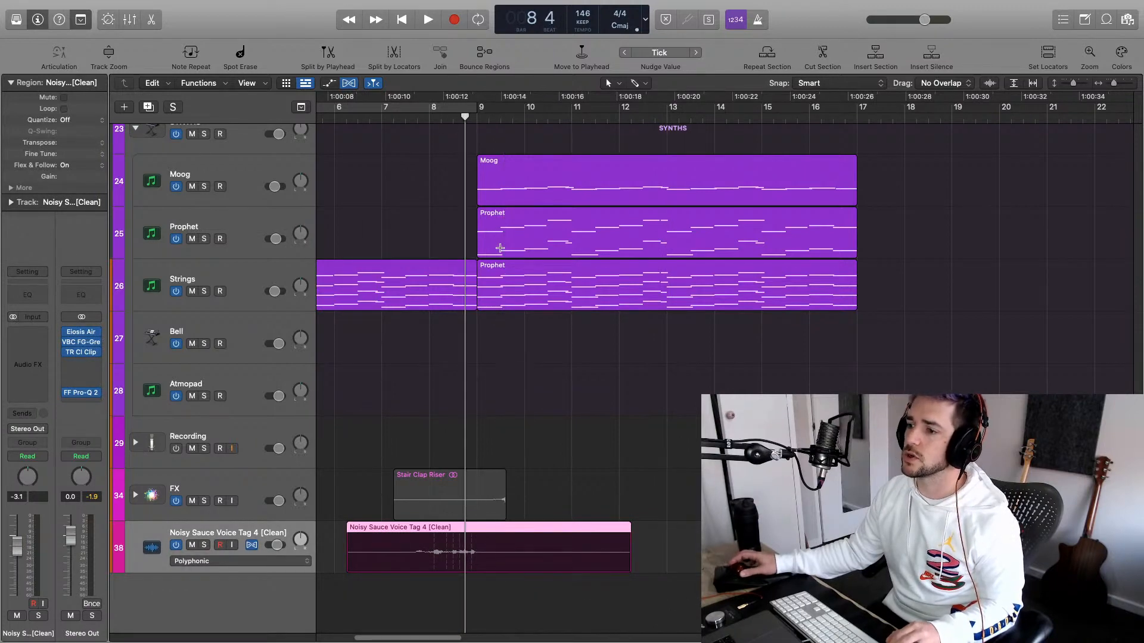
key(super+Right)
key(super+Right)
key(super+Right)
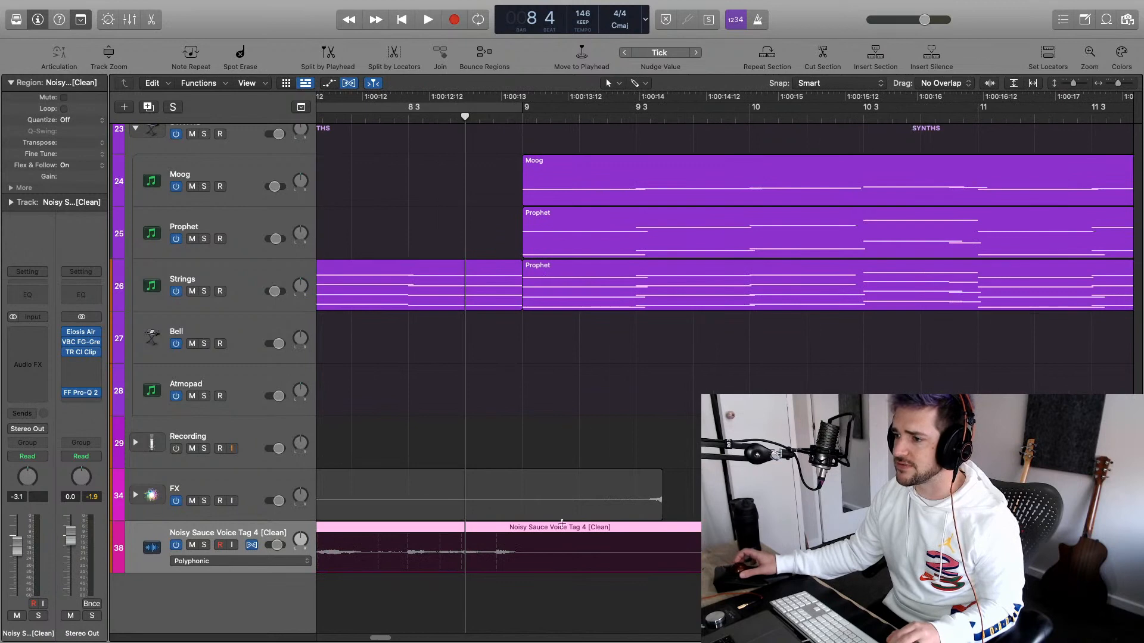
drag(524, 534, 492, 531)
Play the transition into bar 9 from about bar 6 and raise the voice tag track's volume to -1.1 dB
key(super+Left)
key(super+Left)
key(super+Left)
key(super+Left)
key(super+Left)
key(super+Left)
key(super+Left)
key(super+Left)
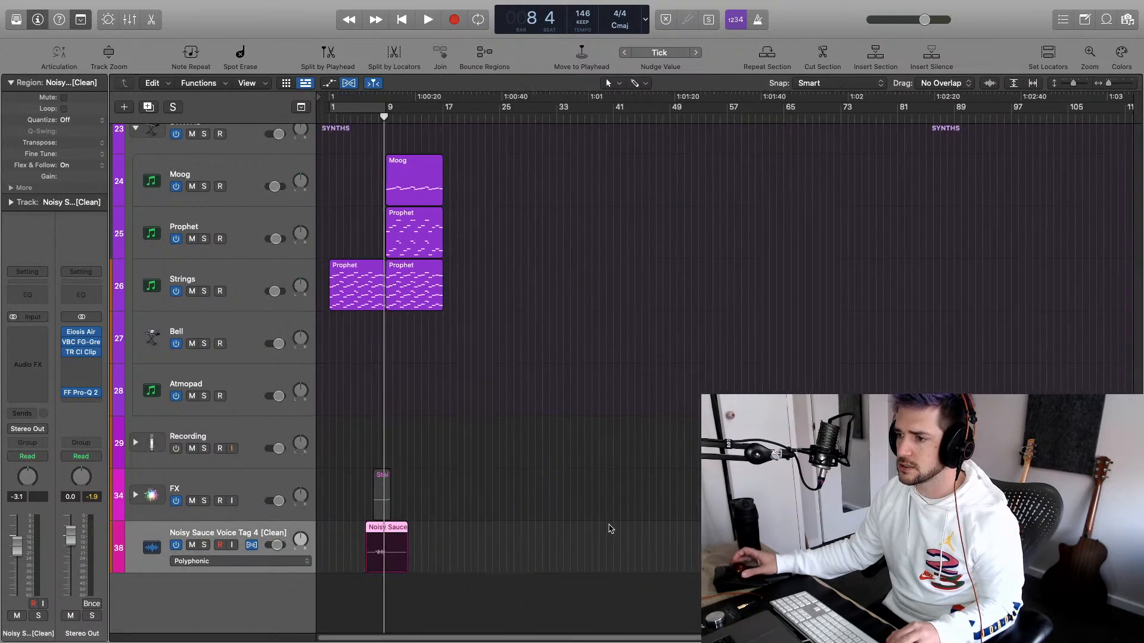
key(super+Up)
key(super+Up)
key(super+Up)
key(super+Up)
click(363, 115)
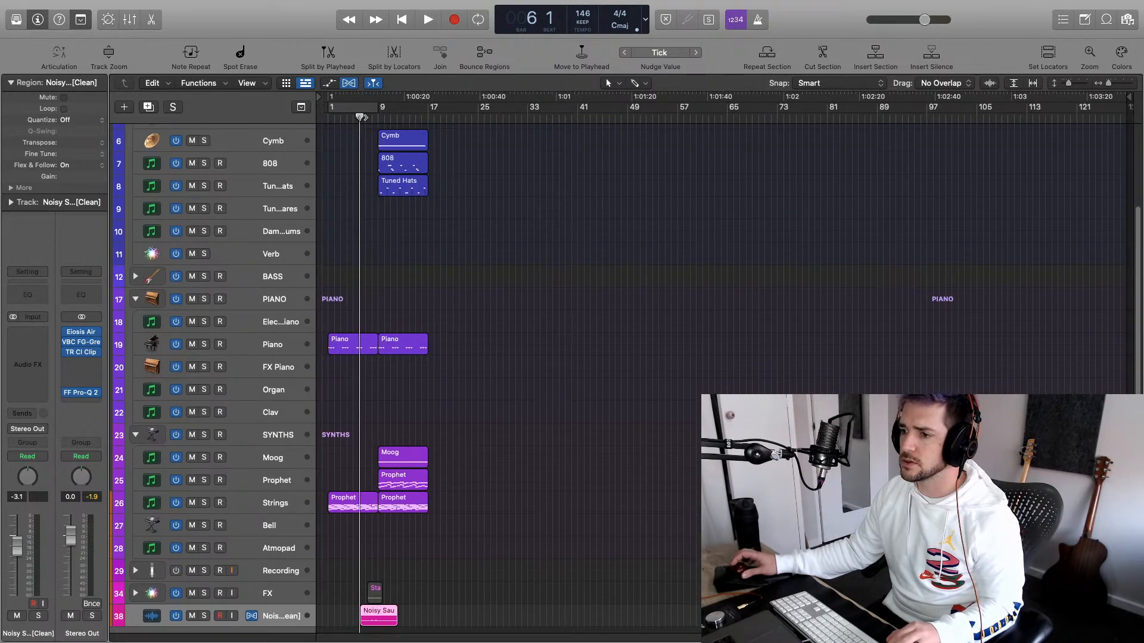
key(space)
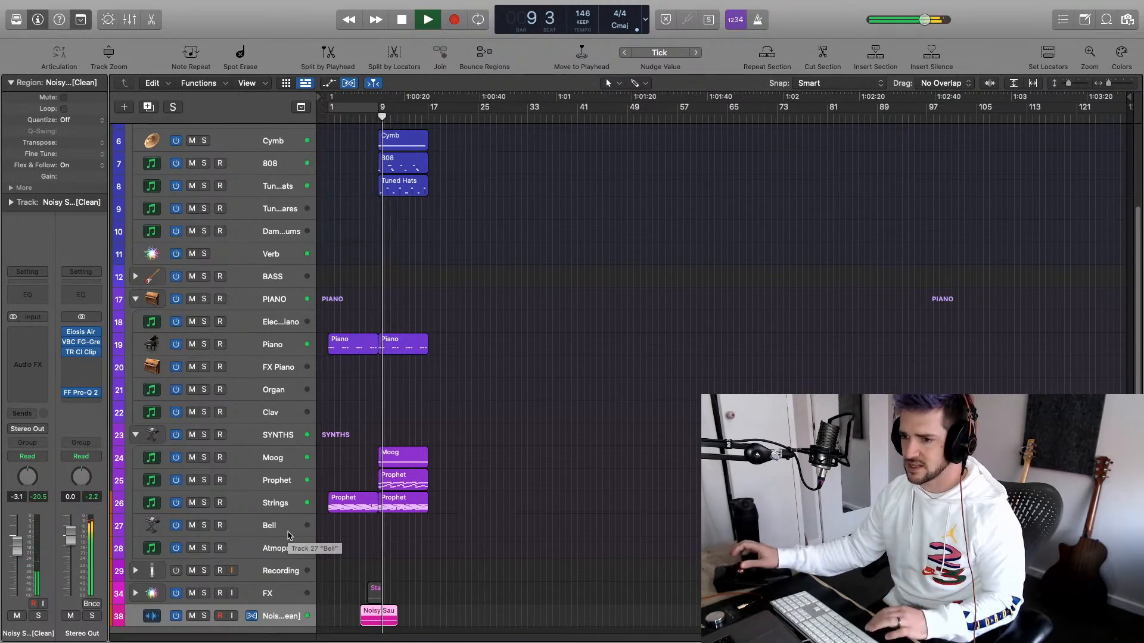
key(space)
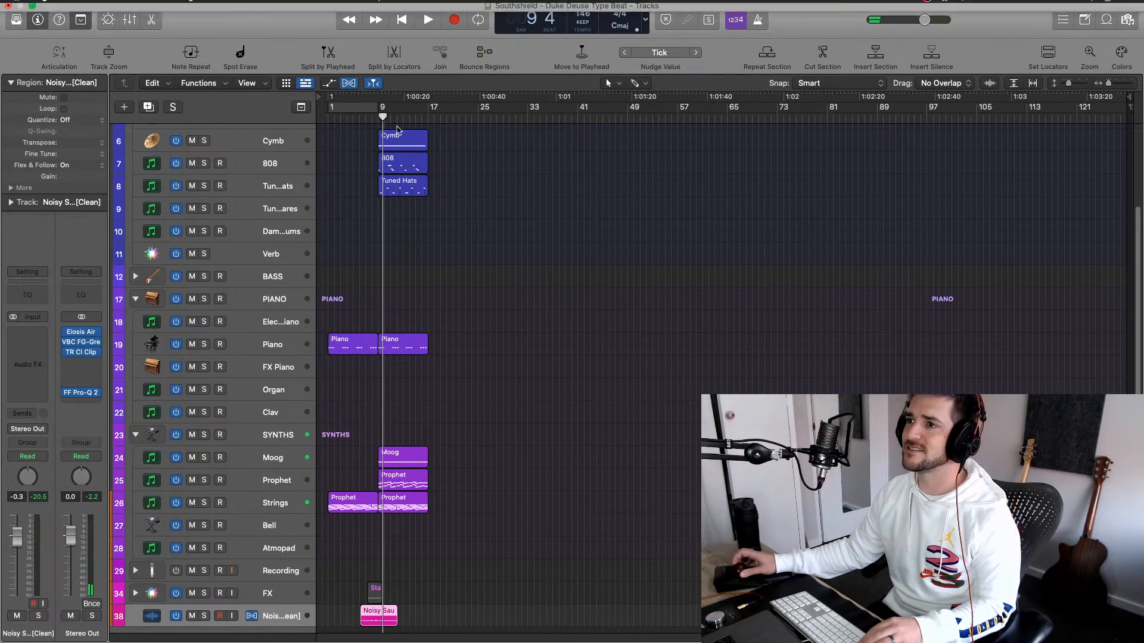
click(366, 118)
key(space)
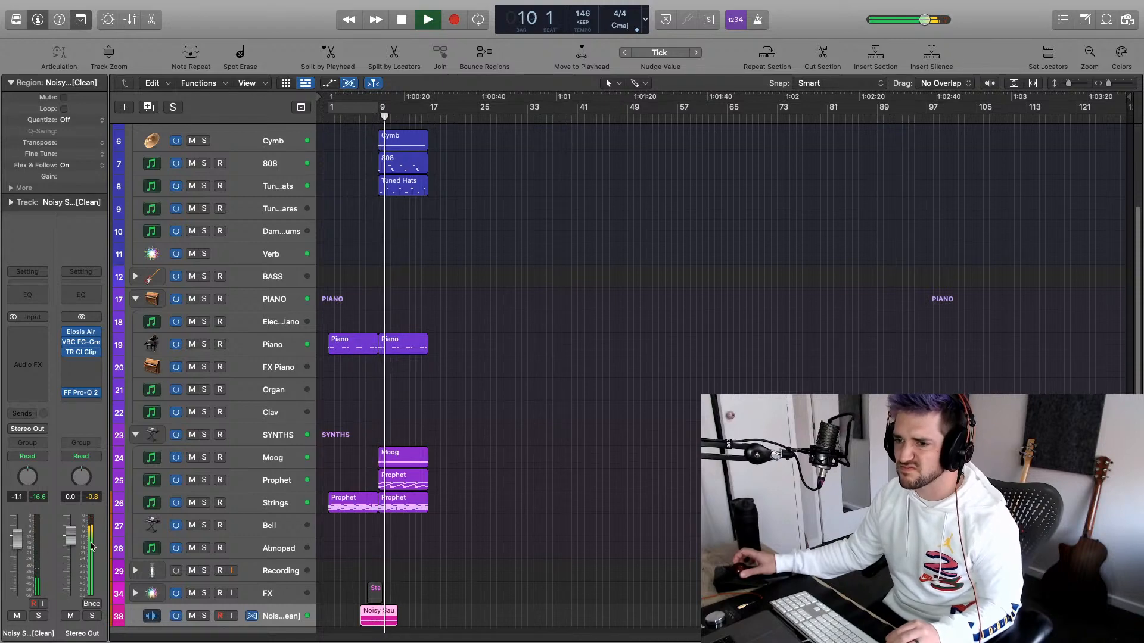
Set the Strings track's volume to -10.2 dB and replay the intro's end into bar 9 to check it
click(264, 505)
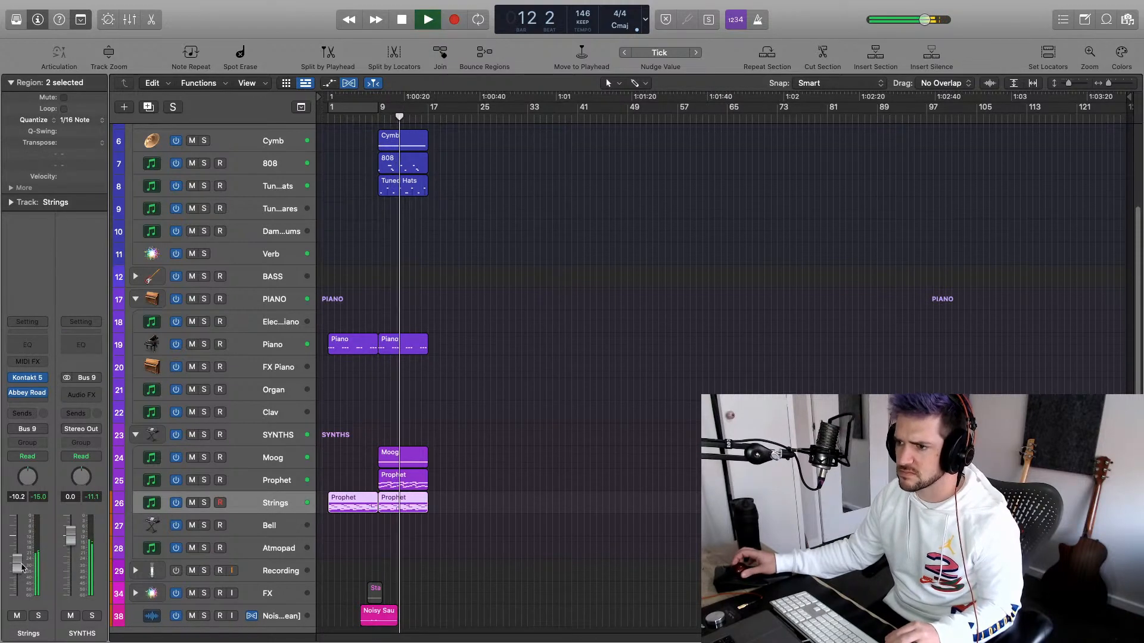
click(353, 123)
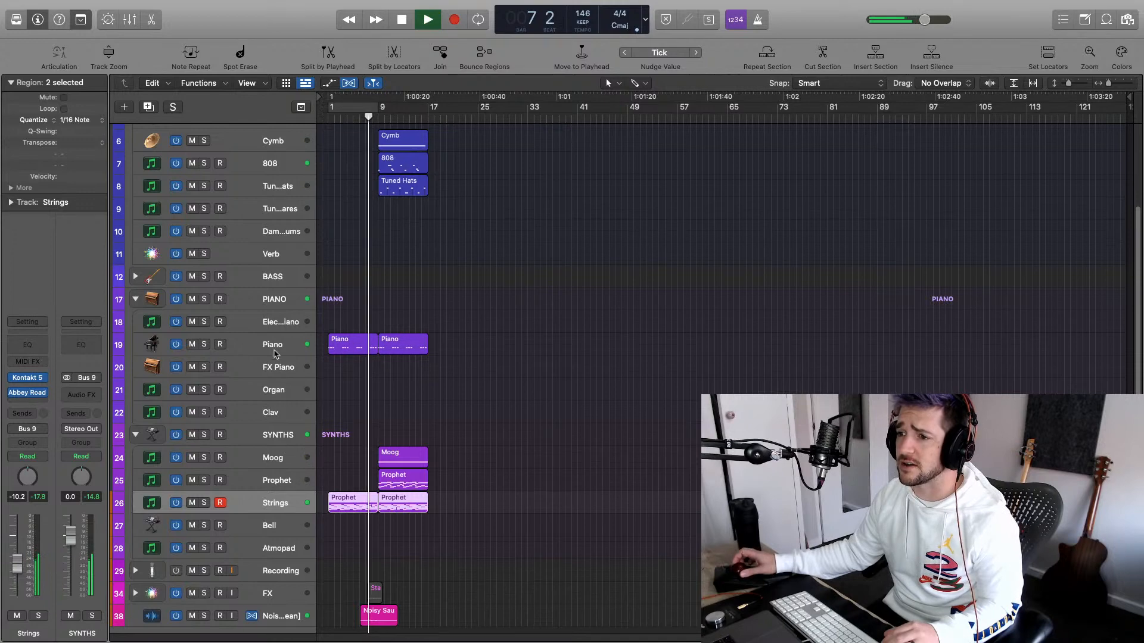
ctrl+alt+click(414, 331)
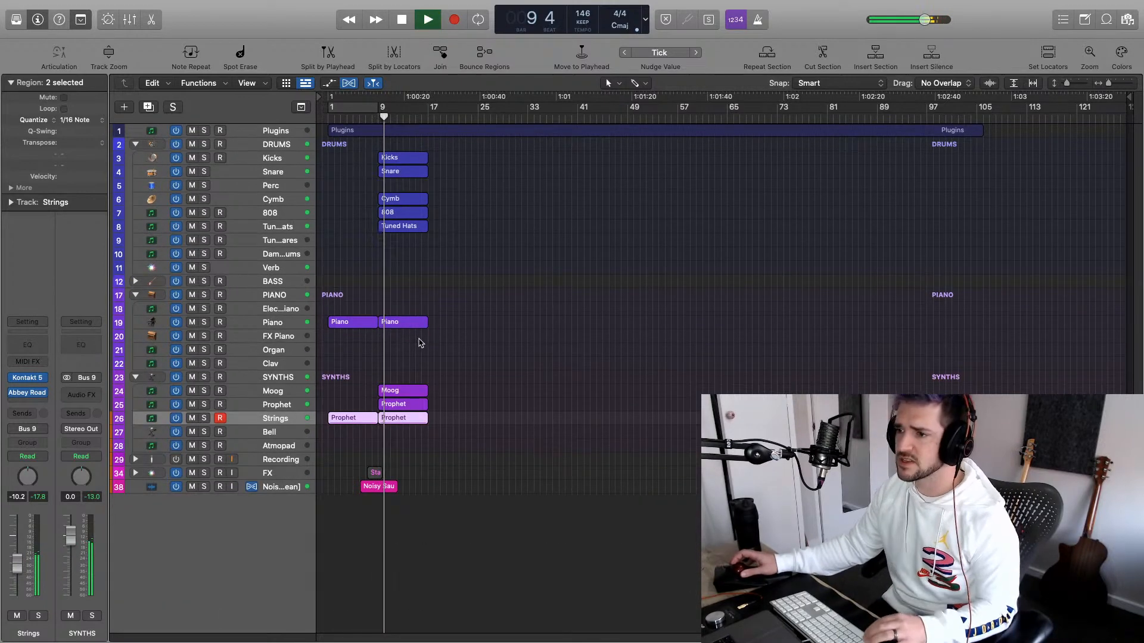
key(space)
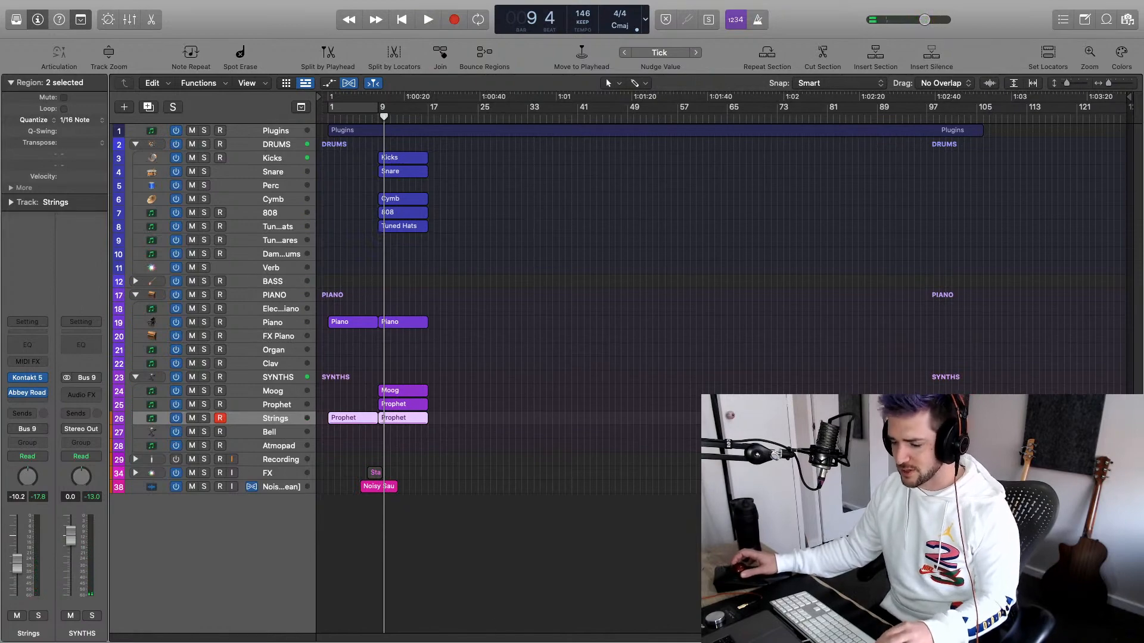
In the mixer, lower the Moog, Prophet and Strings channels together, and set the 808 to -6.8 dB and the Piano to -8.2 dB
key(super+2)
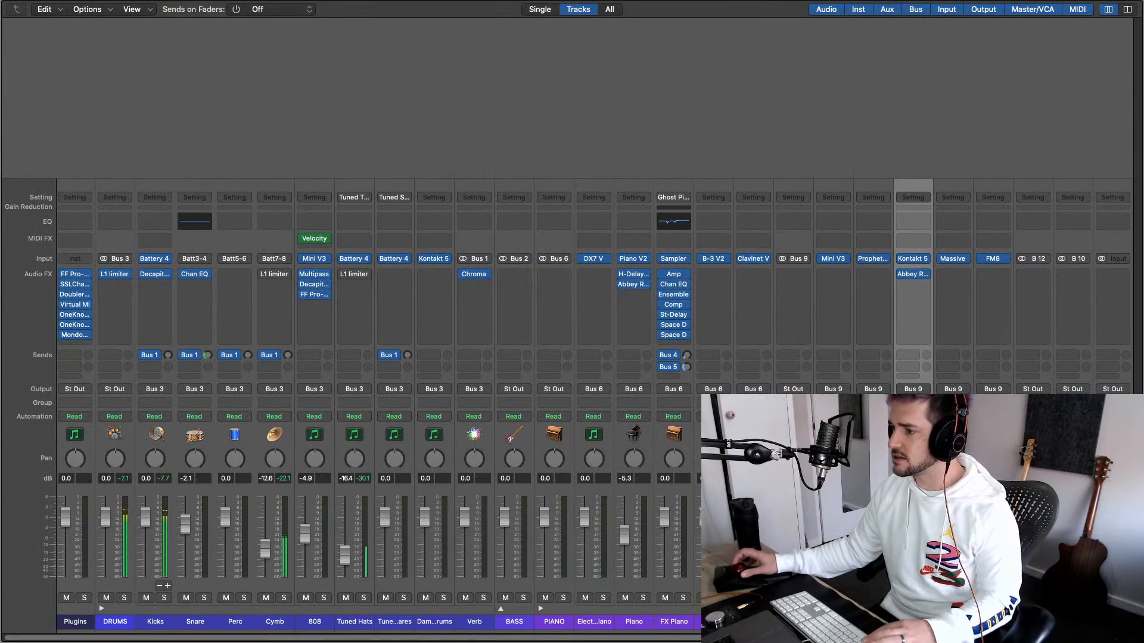
drag(832, 621, 912, 621)
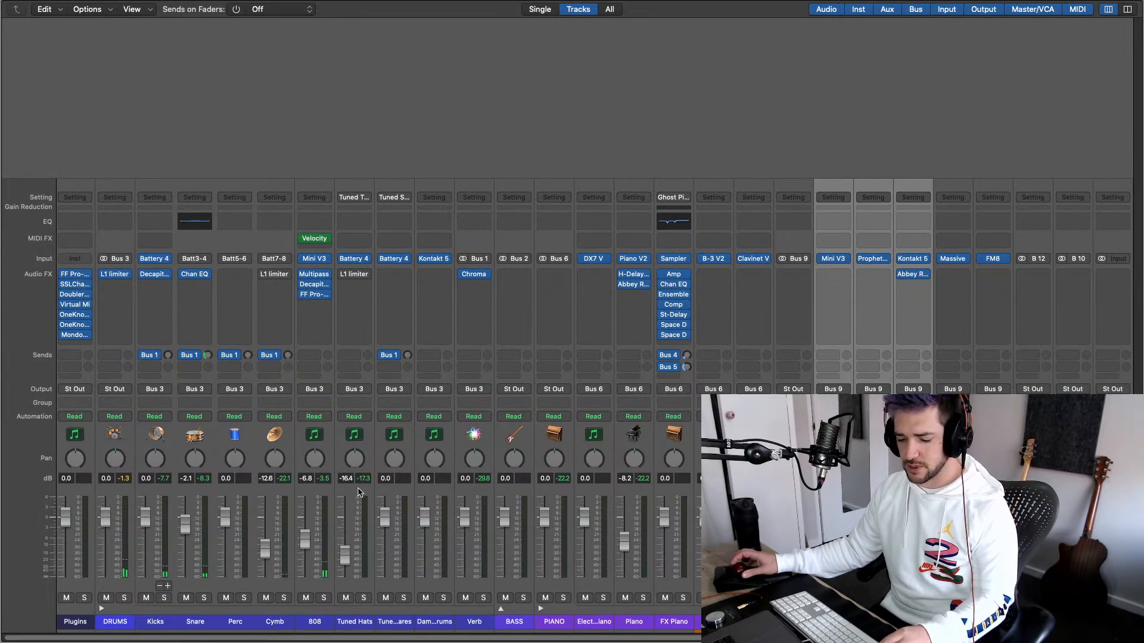
key(ctrl+Left)
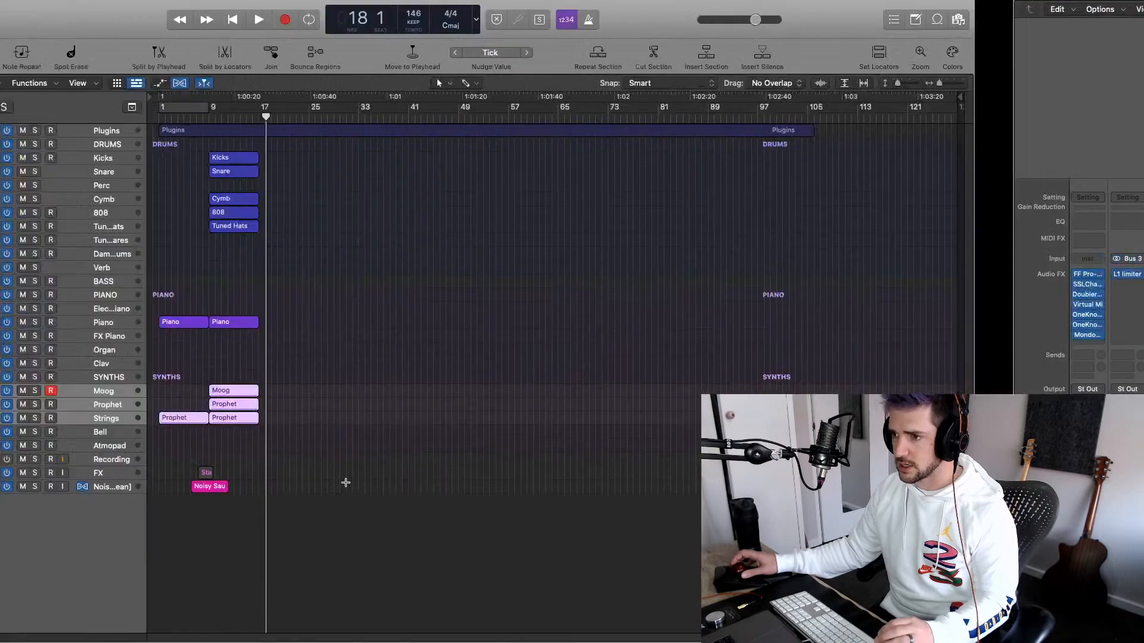
key(space)
key(space)
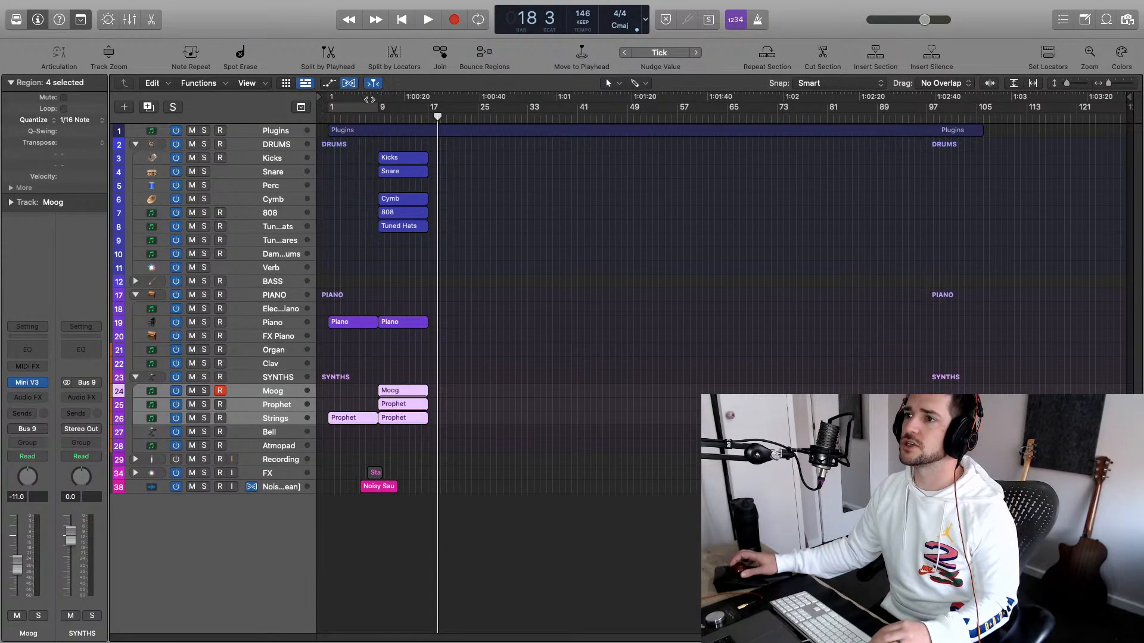
Replay the transition into the full section and lower the Kicks track's volume to -0.8 dB
click(365, 113)
key(space)
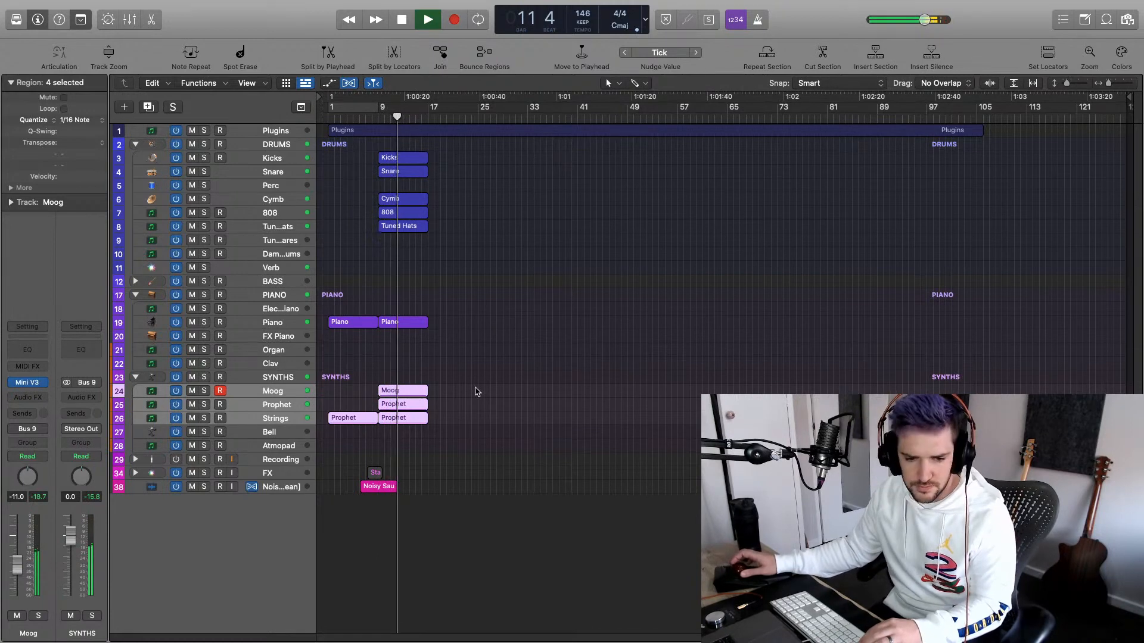
click(280, 158)
drag(16, 535, 17, 539)
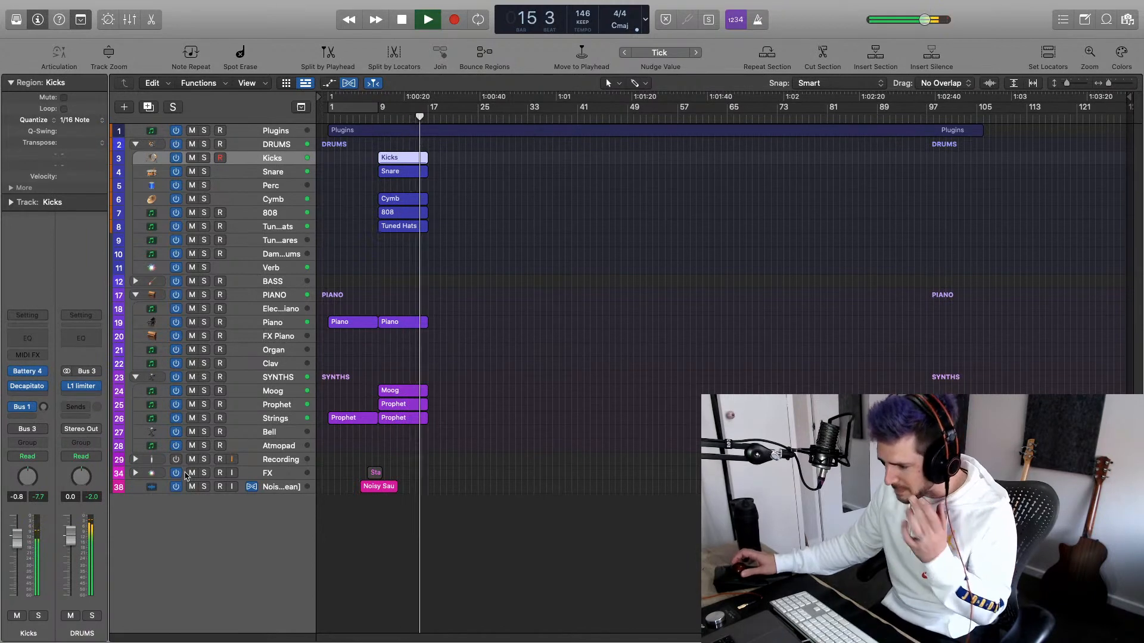
Copy all drum, 808, piano and synth regions of bars 9 to 16 to bar 17, and continue playback
drag(399, 450, 409, 307)
key(space)
drag(409, 260, 458, 159)
key(space)
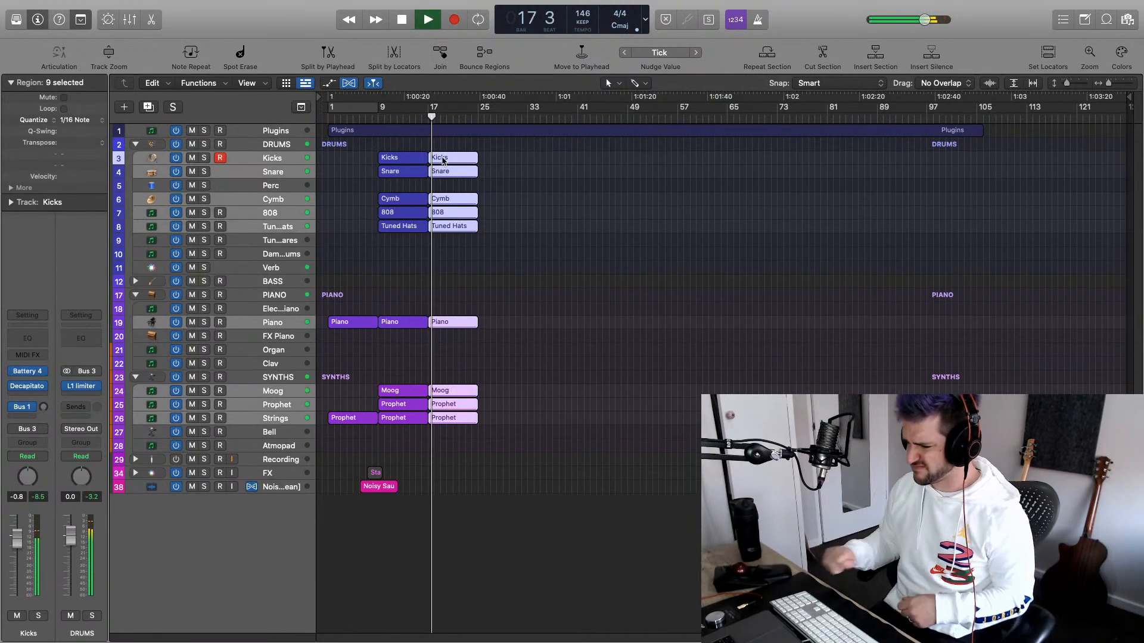
Lower the Piano track's volume to -9.4 dB during playback, and stop at bar 25
click(272, 322)
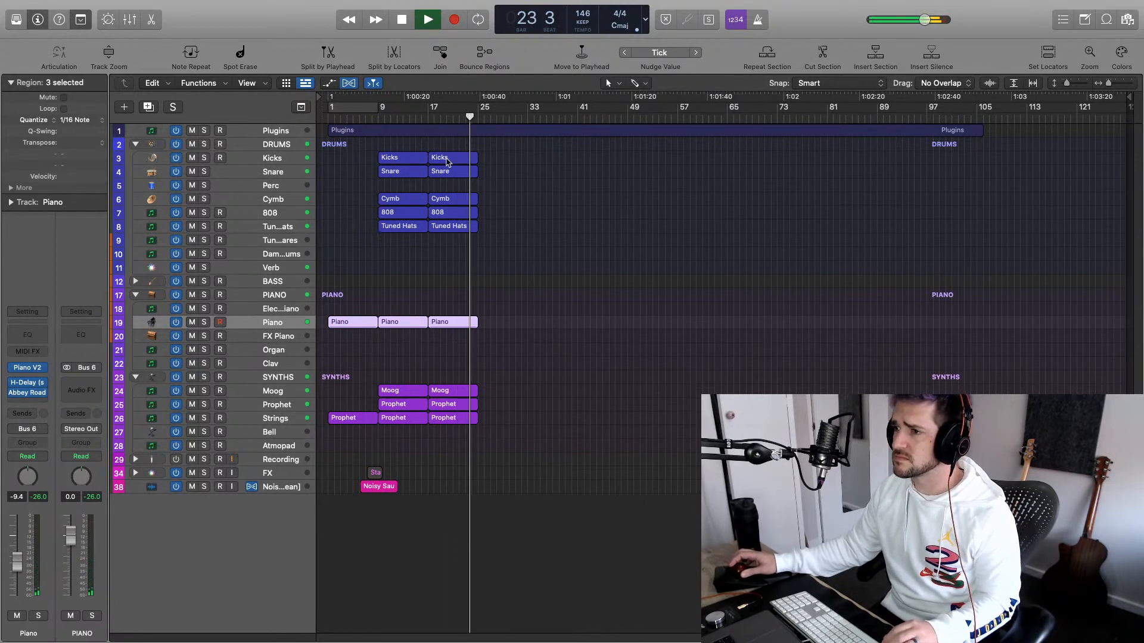
drag(447, 158, 456, 159)
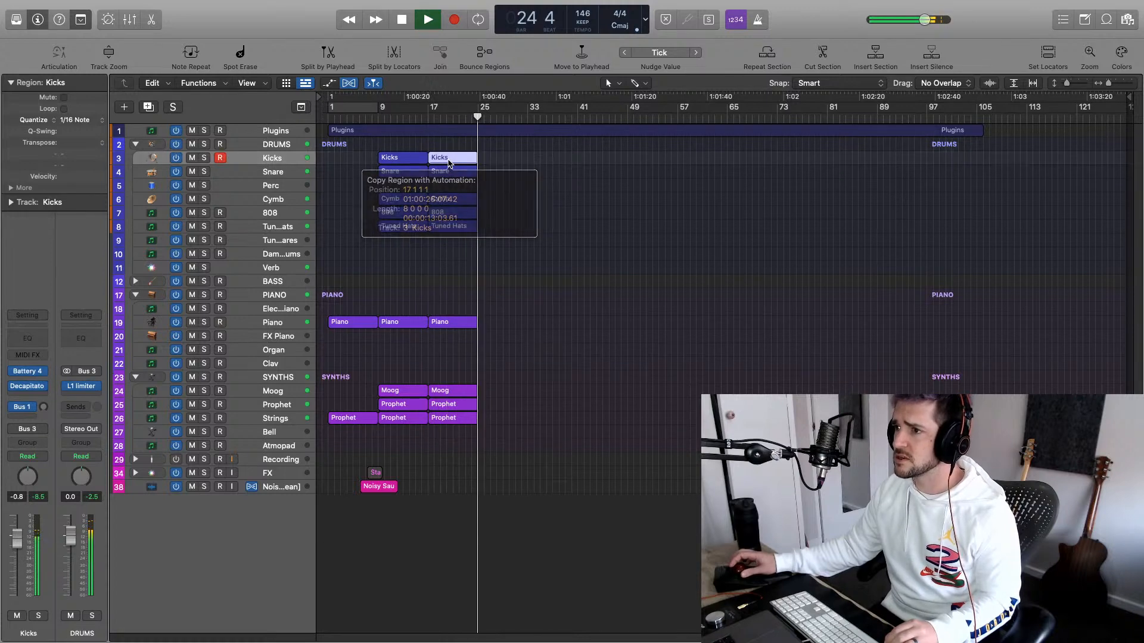
key(space)
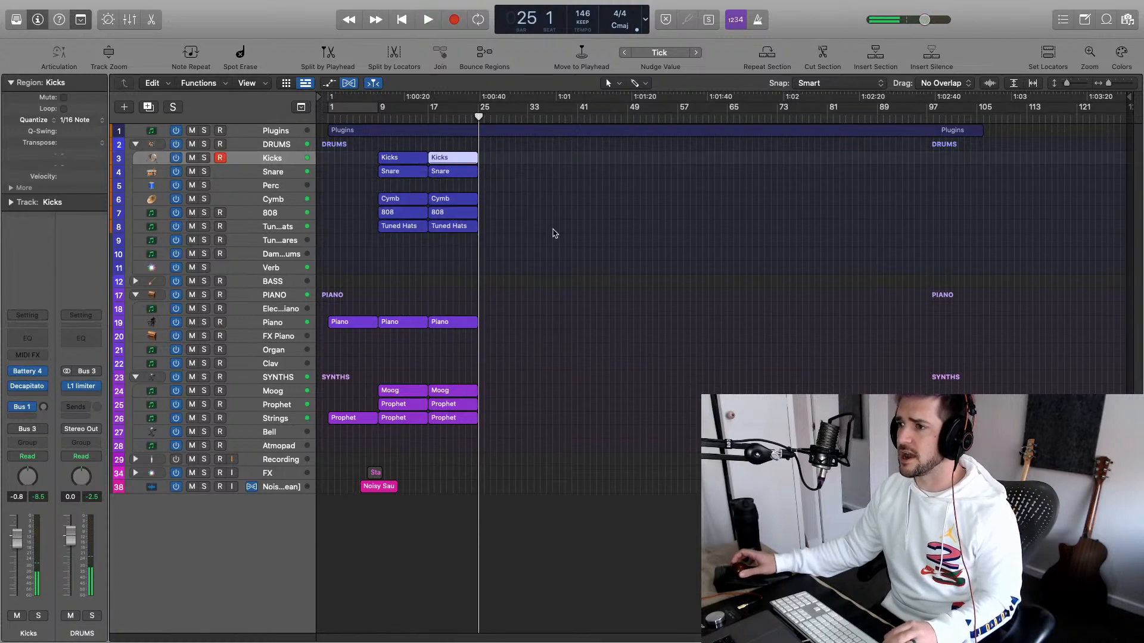
Copy the Moog and Prophet regions from bar 17 to bar 25
scroll(553, 229, up, 2)
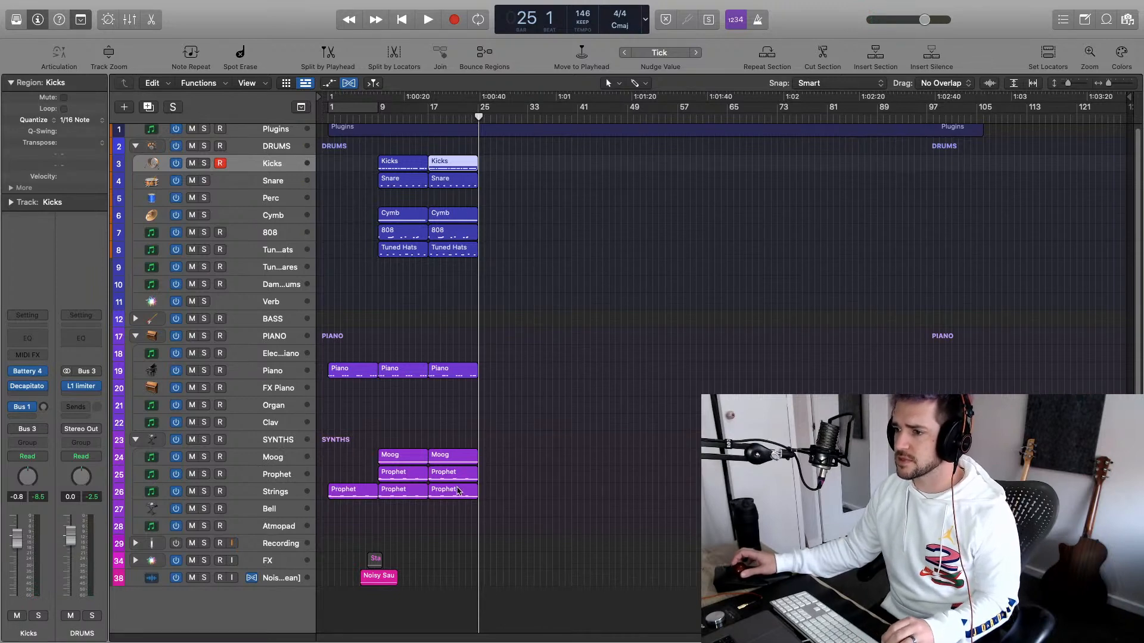
drag(451, 512, 511, 458)
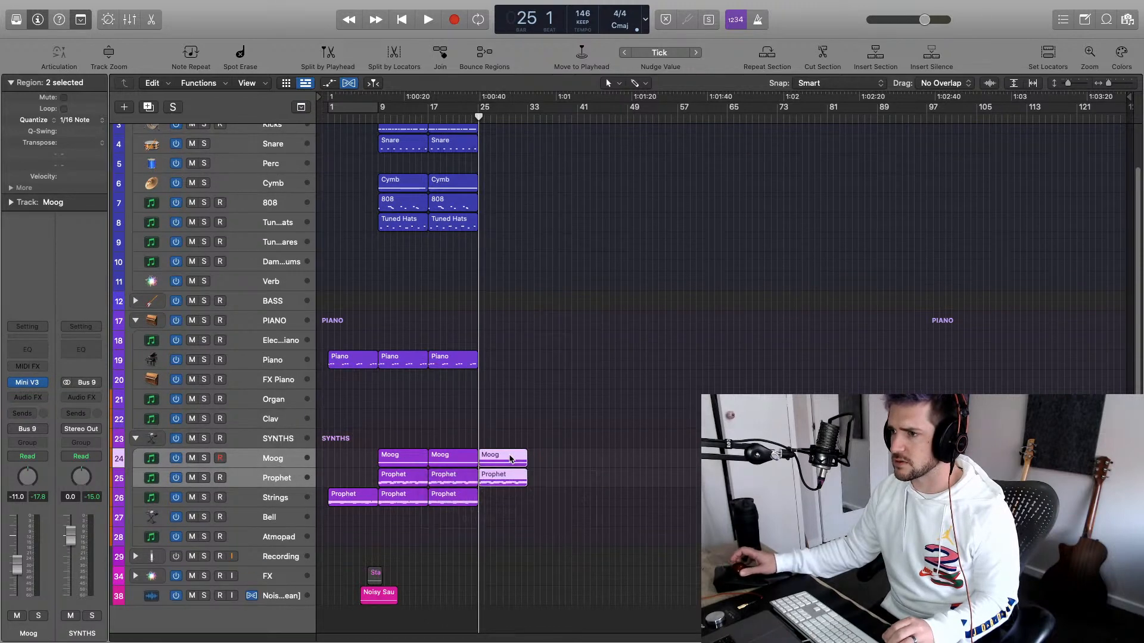
scroll(522, 239, down, 3)
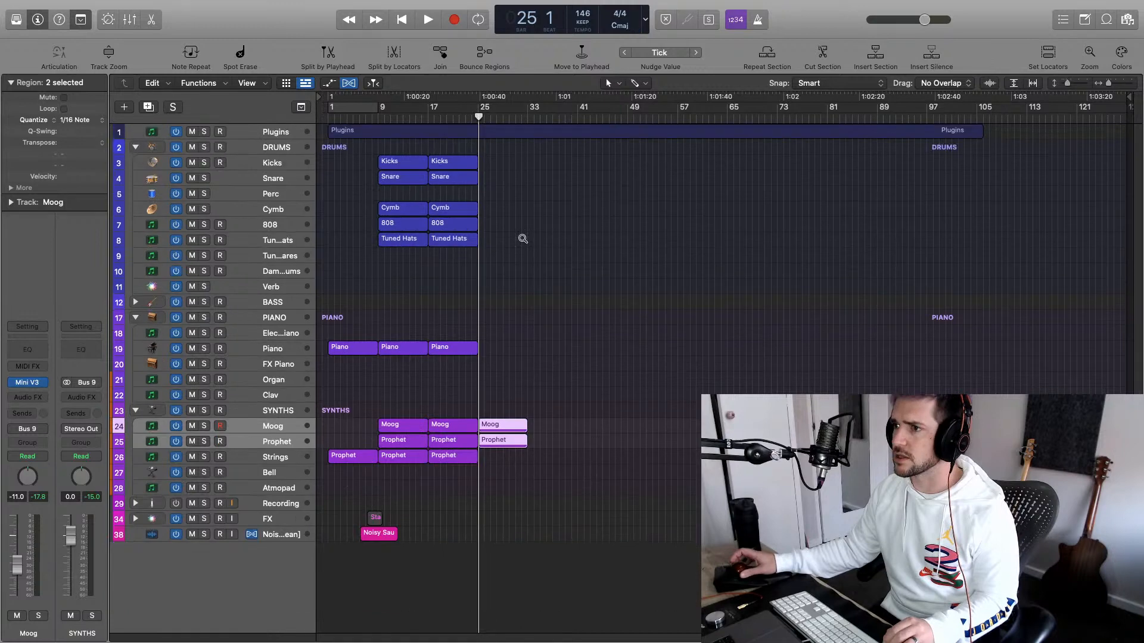
Try a copy of the Strings region at bar 25 during playback, delete that copy, and stop
key(space)
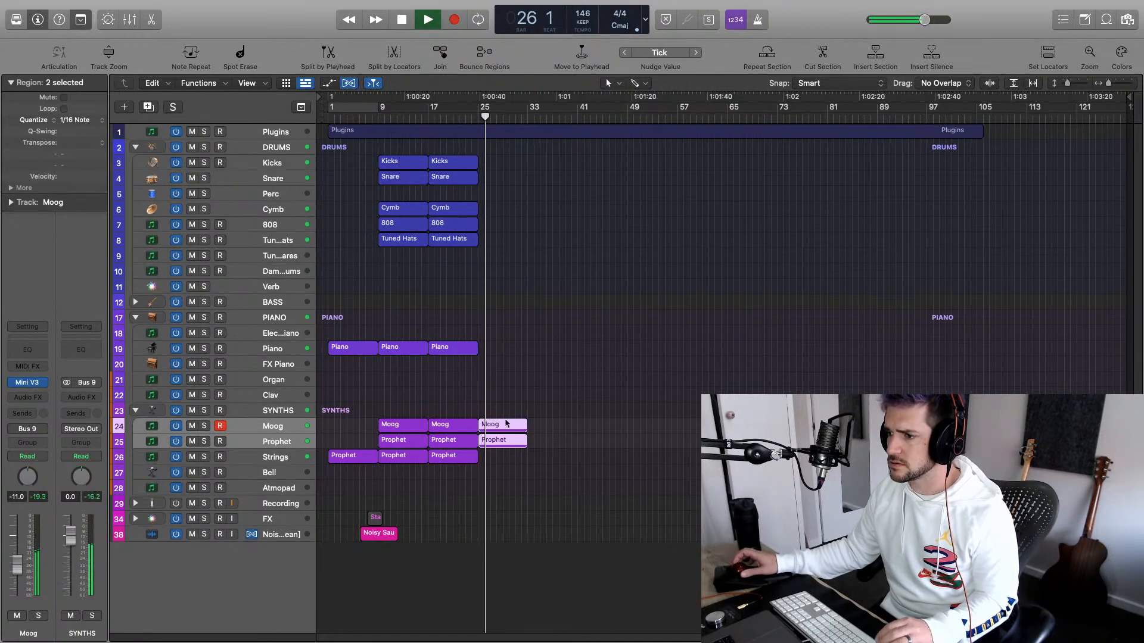
drag(462, 464, 512, 457)
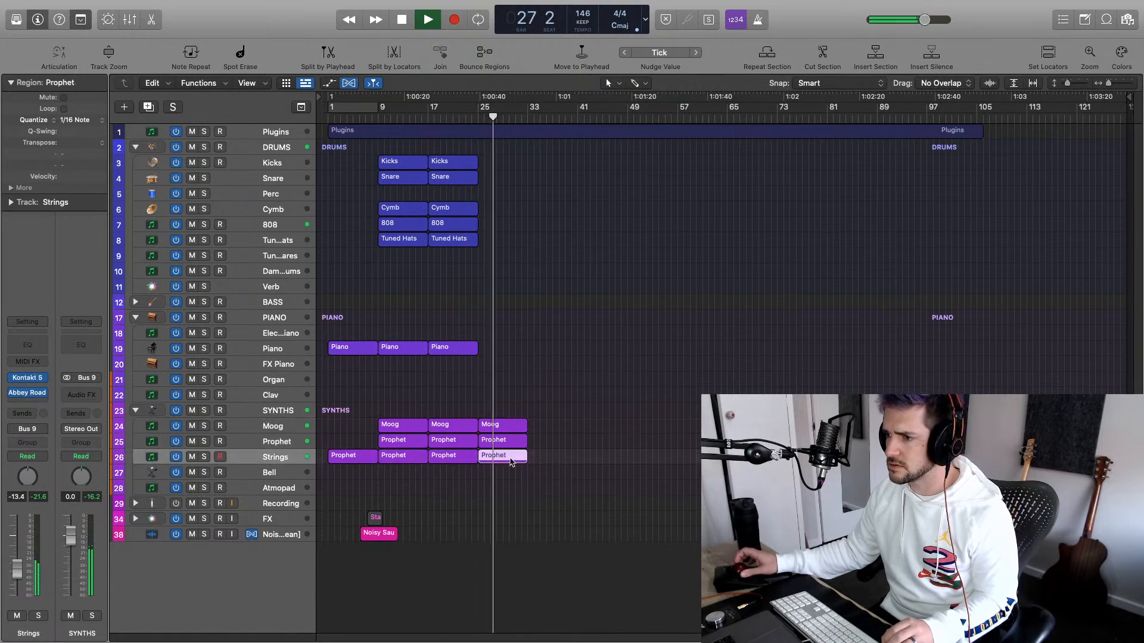
key(Delete)
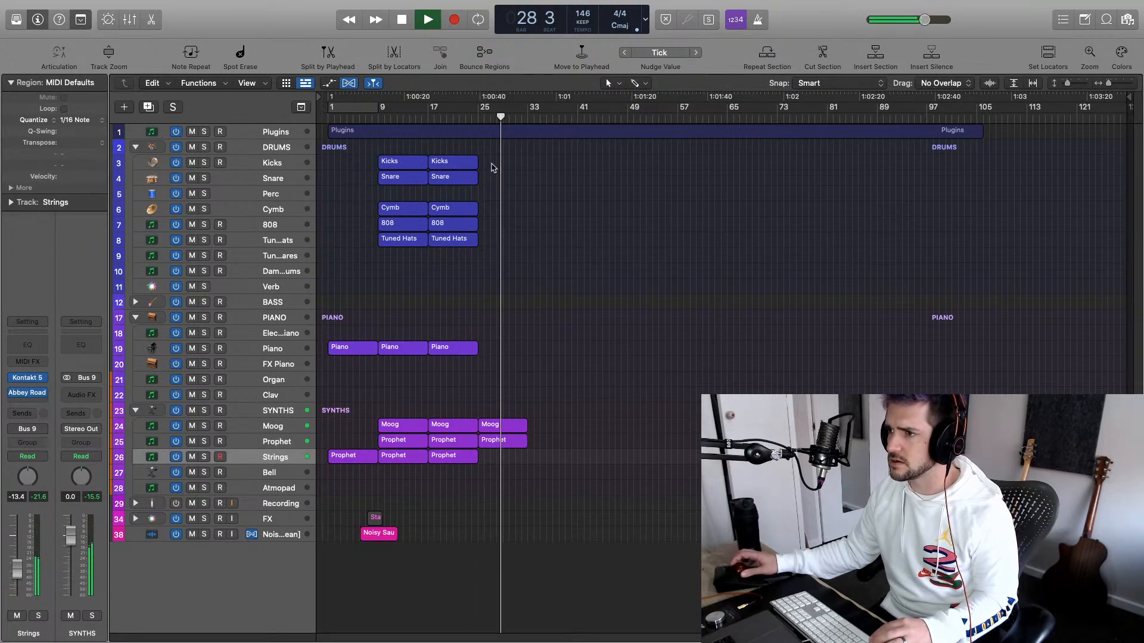
key(space)
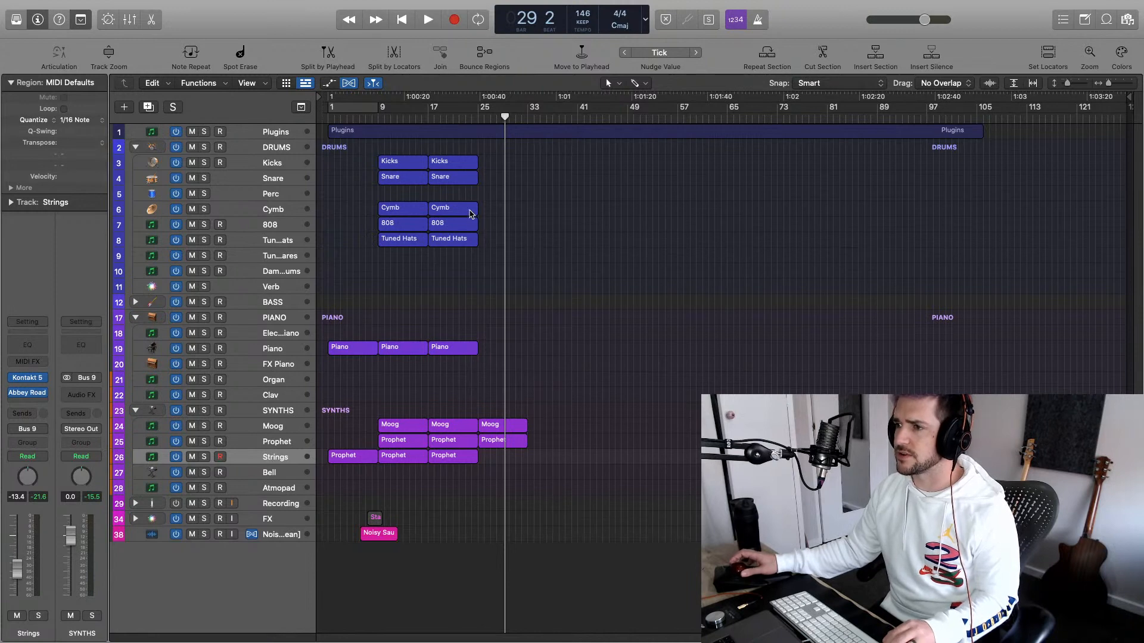
Copy the Kicks, Snare, Cymb, 808 and Tuned Hats regions from bar 17 to bar 25, and play from there
drag(459, 264, 497, 152)
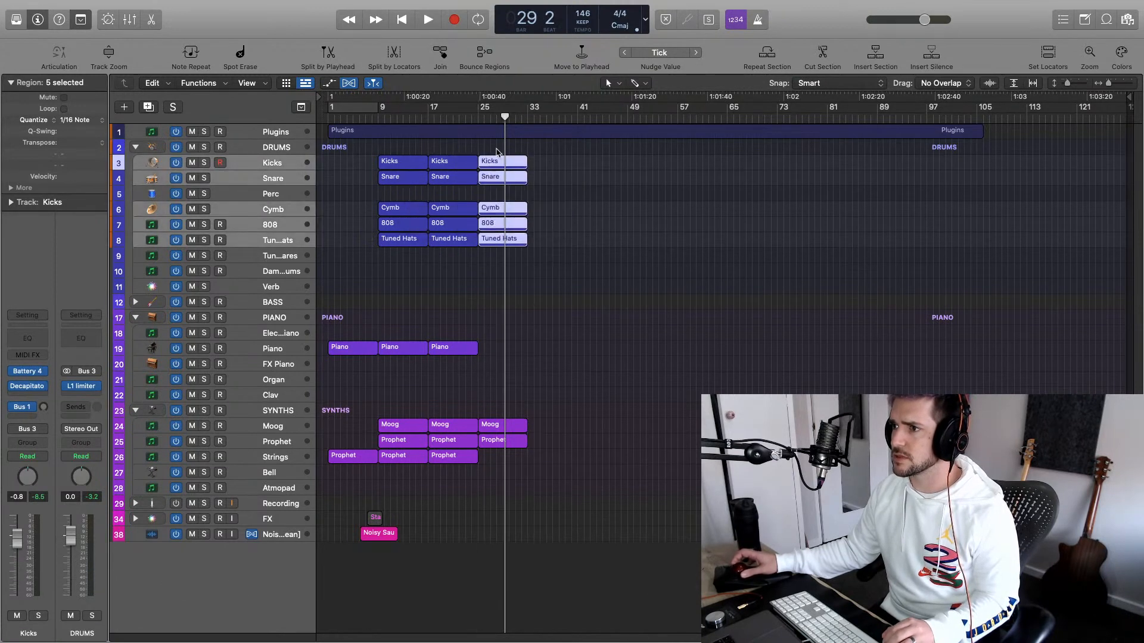
click(480, 121)
key(space)
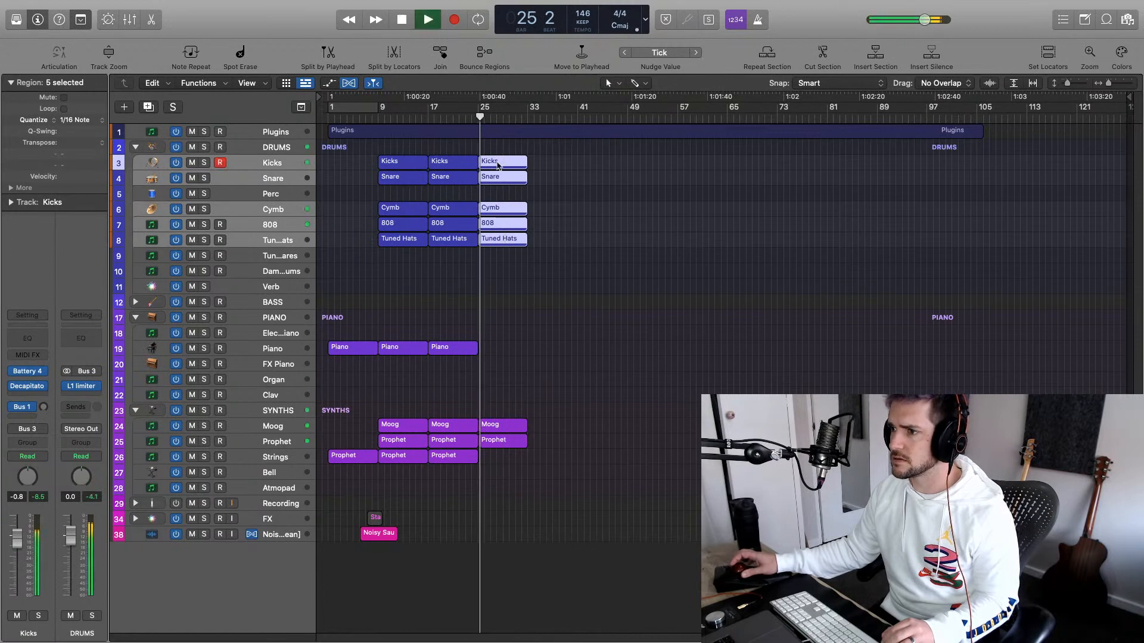
click(540, 234)
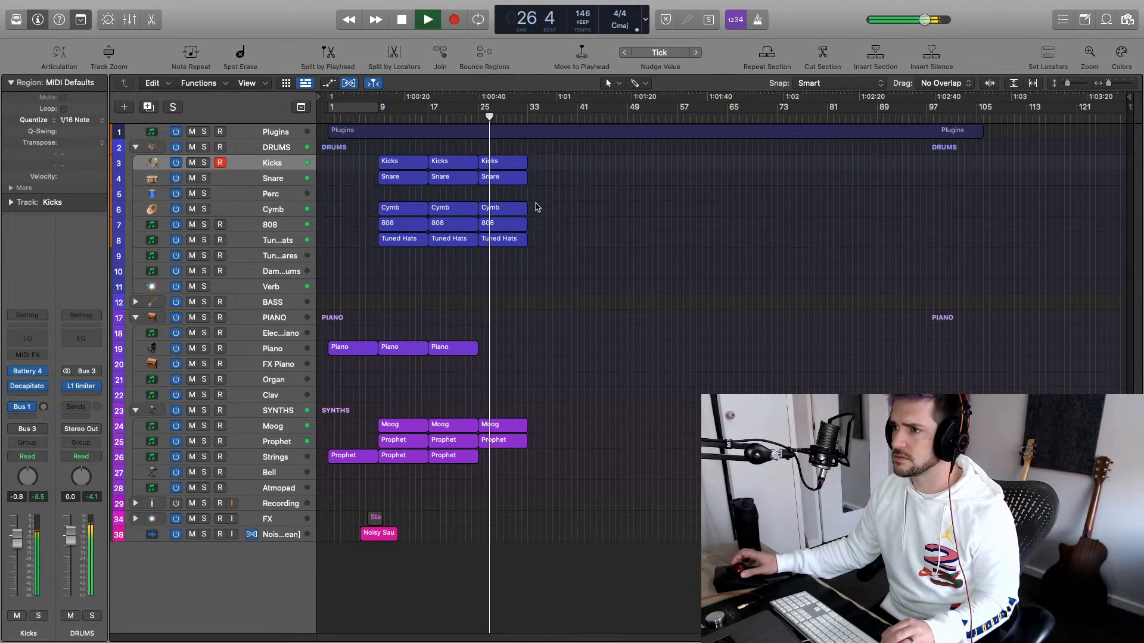
Delete the Cymb region at bar 25 during playback, and stop
click(528, 208)
key(Delete)
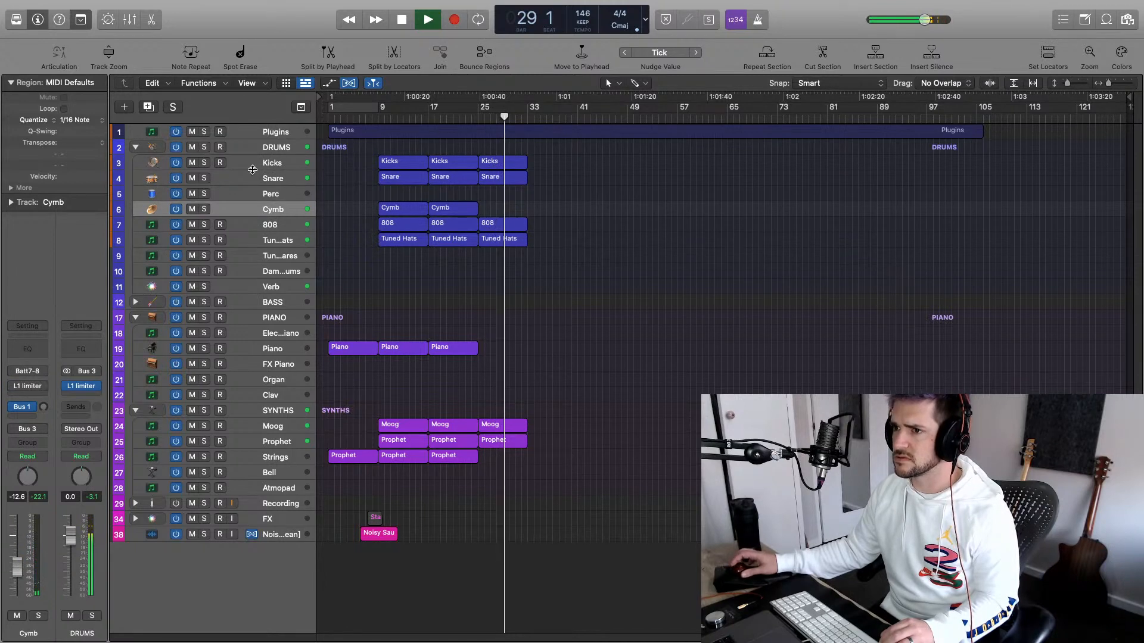
key(space)
click(271, 163)
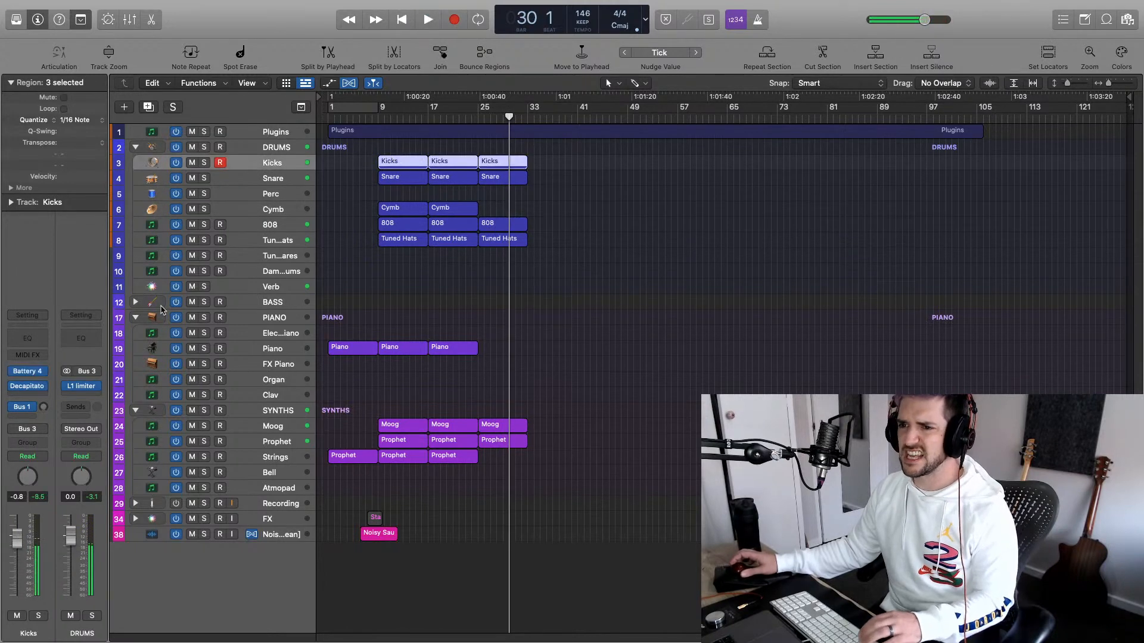
click(31, 396)
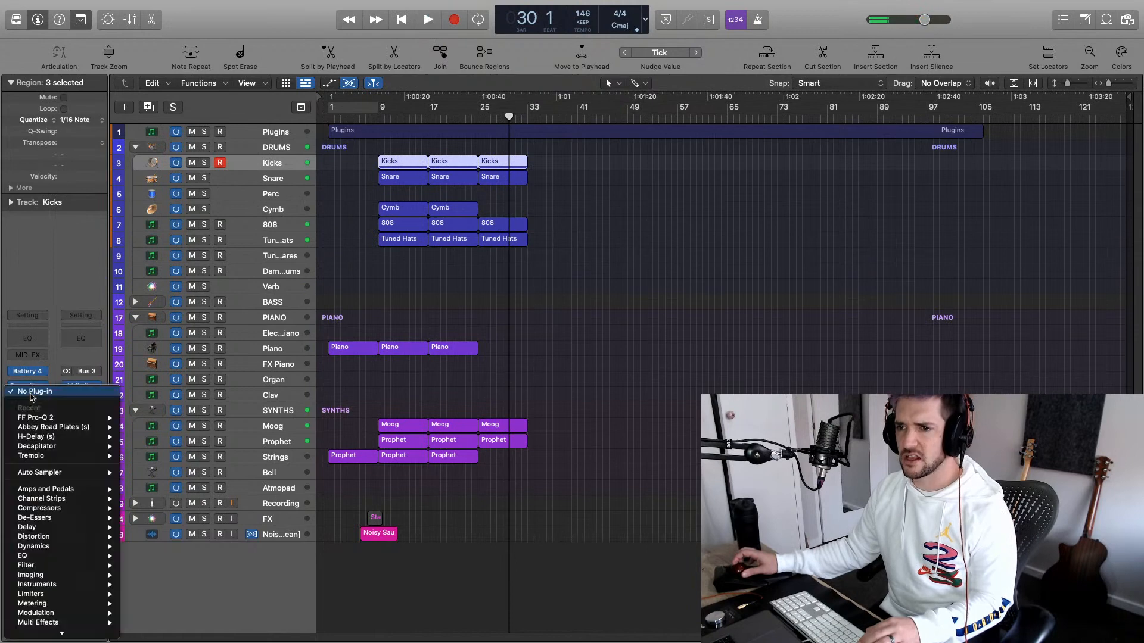
mouse_move(61, 422)
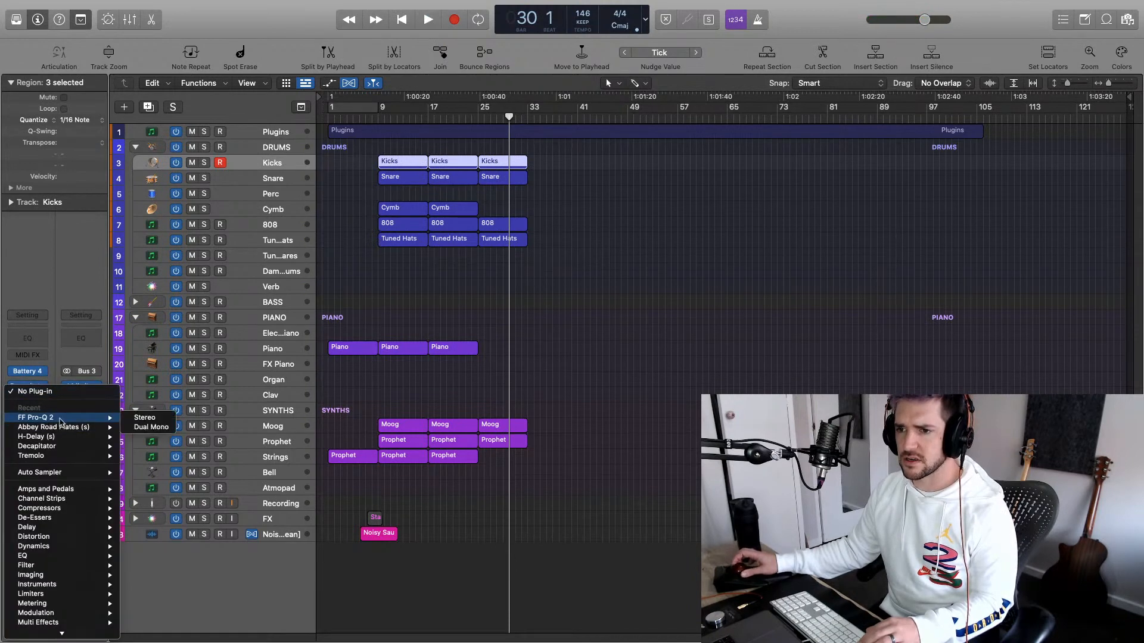
mouse_move(75, 562)
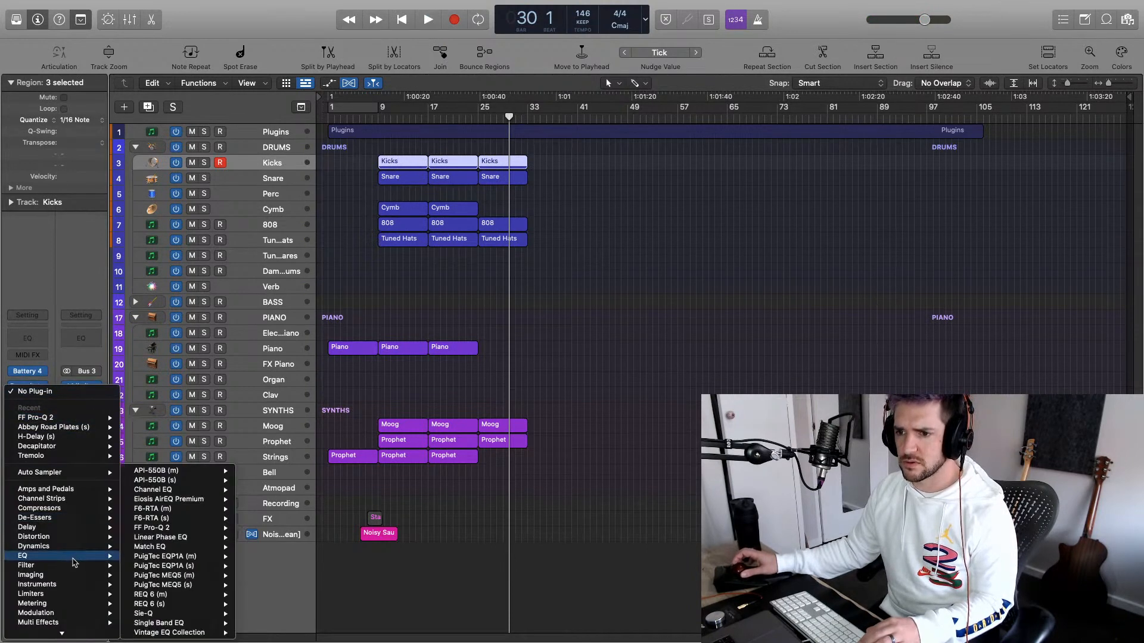
mouse_move(205, 603)
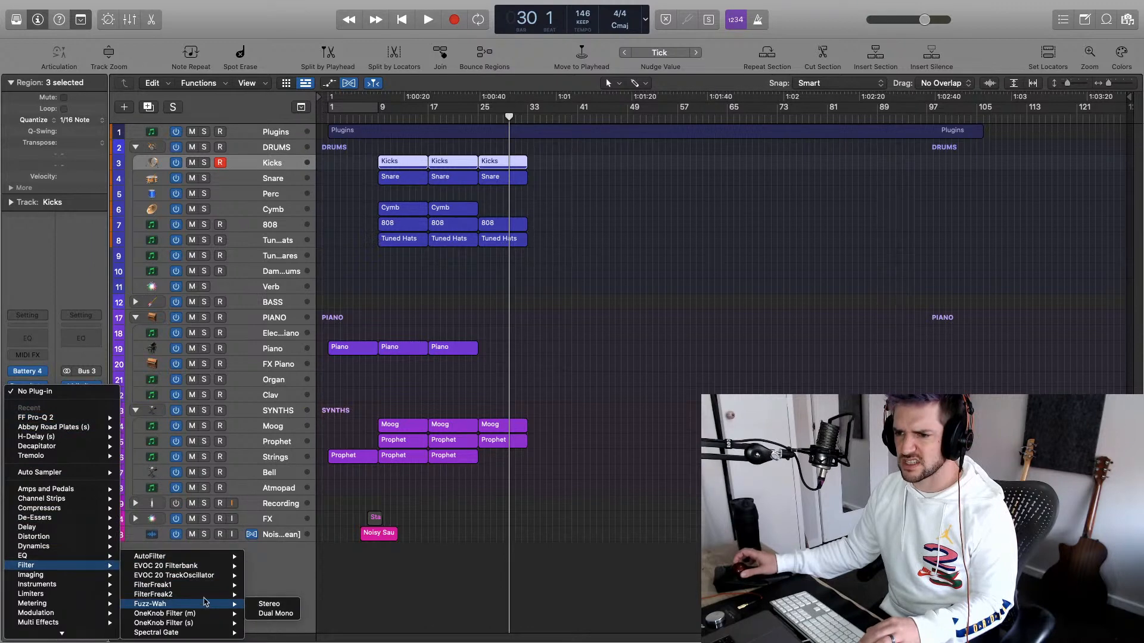
click(272, 163)
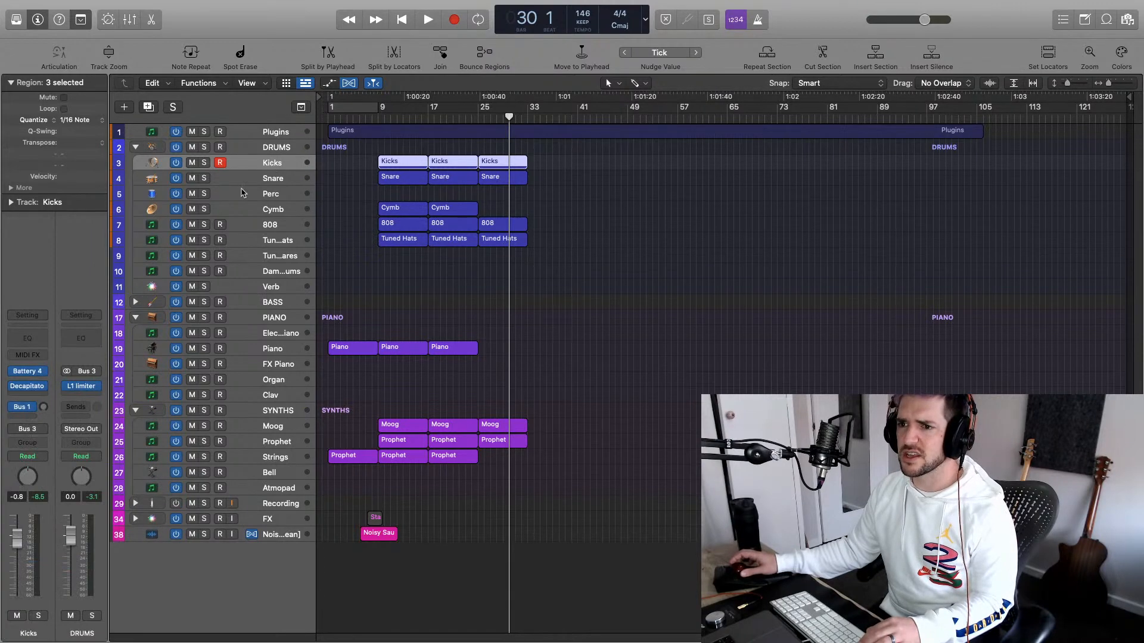
Swap the XXL Hit sample with the Moody Trap sample below it in the Kicks track's Battery during playback, and stop
click(27, 371)
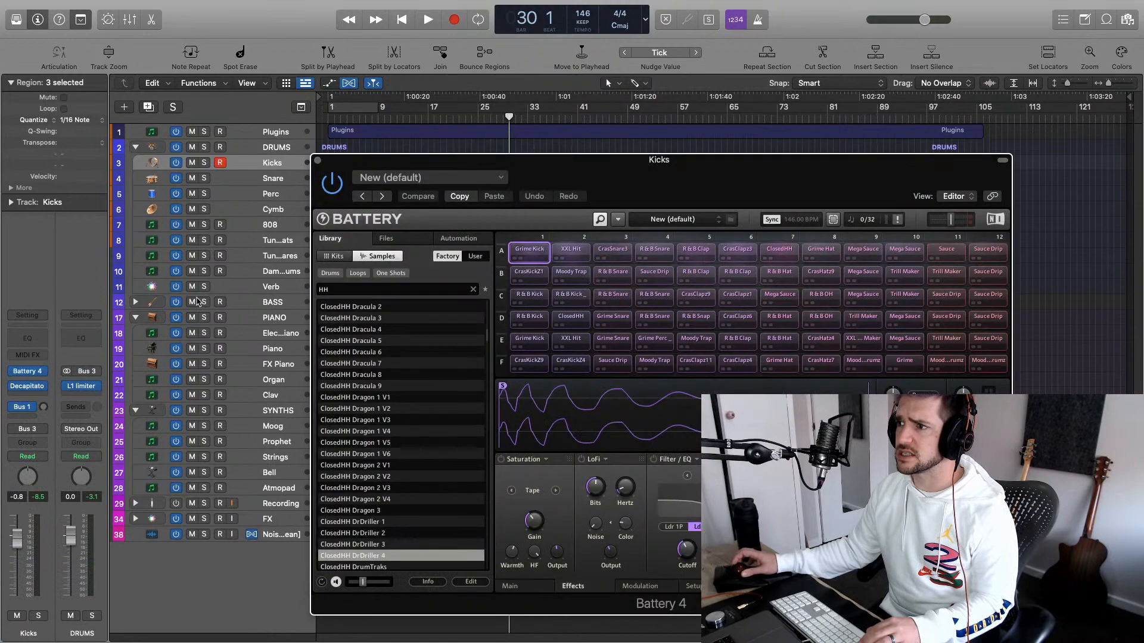
key(space)
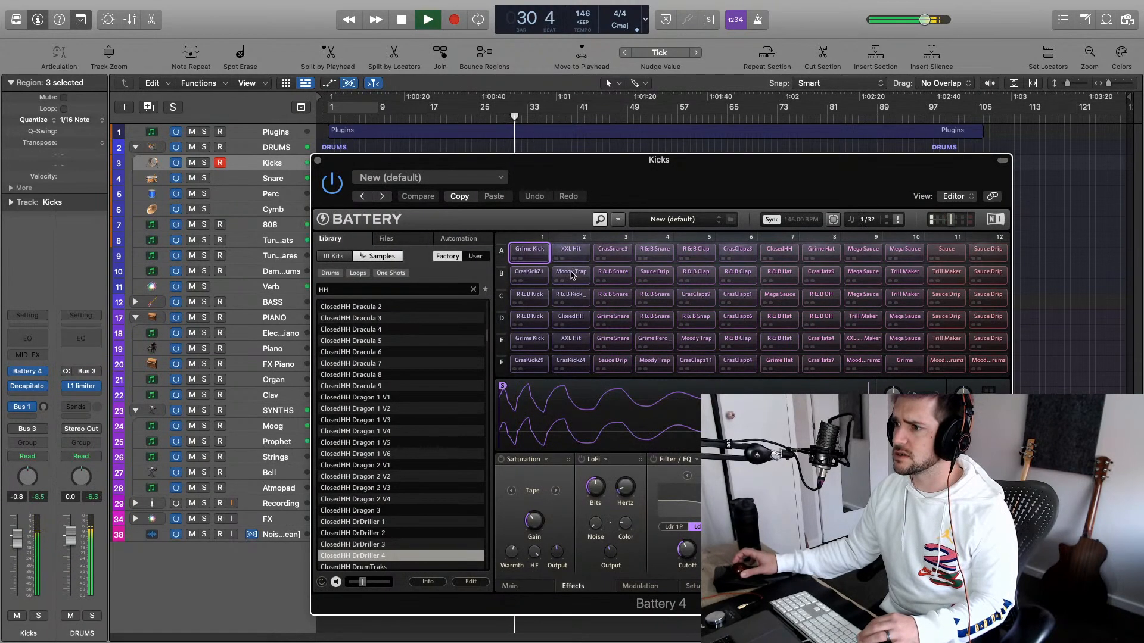
drag(572, 274, 572, 258)
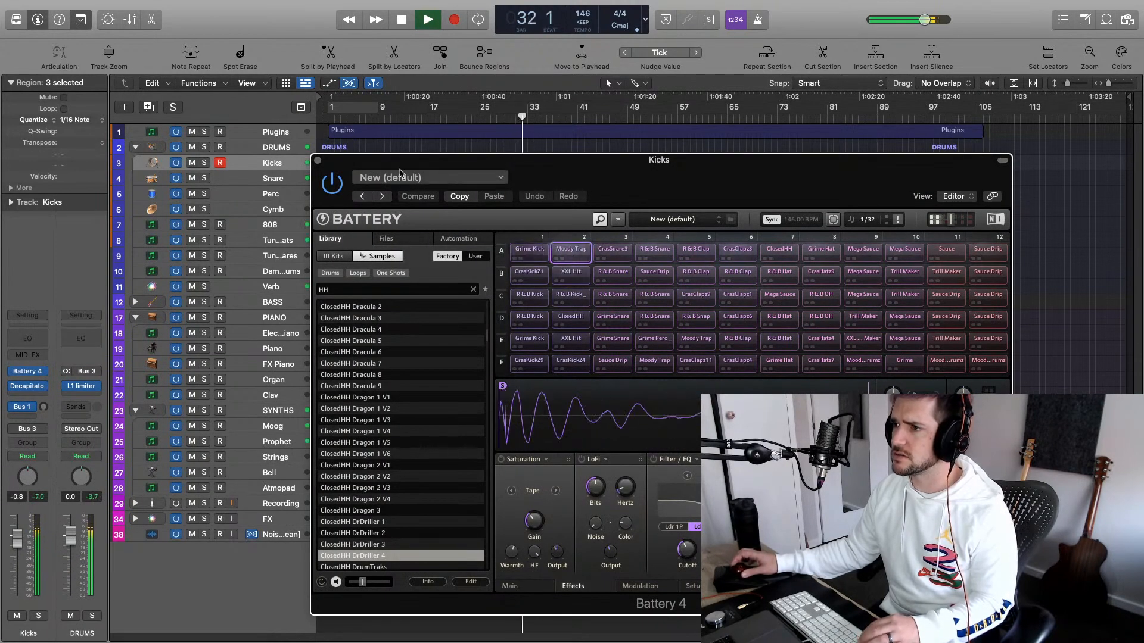
click(317, 160)
key(space)
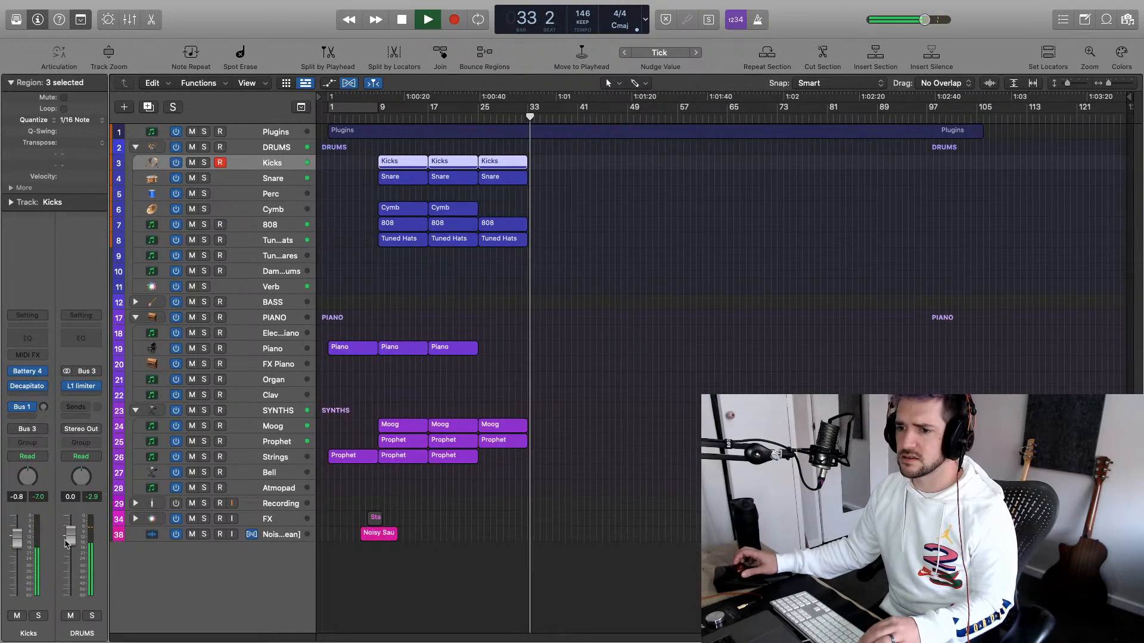
Lower the Kicks volume to -1.6 dB and the Cymb volume to -14.2 dB while playing from bar 9
click(387, 118)
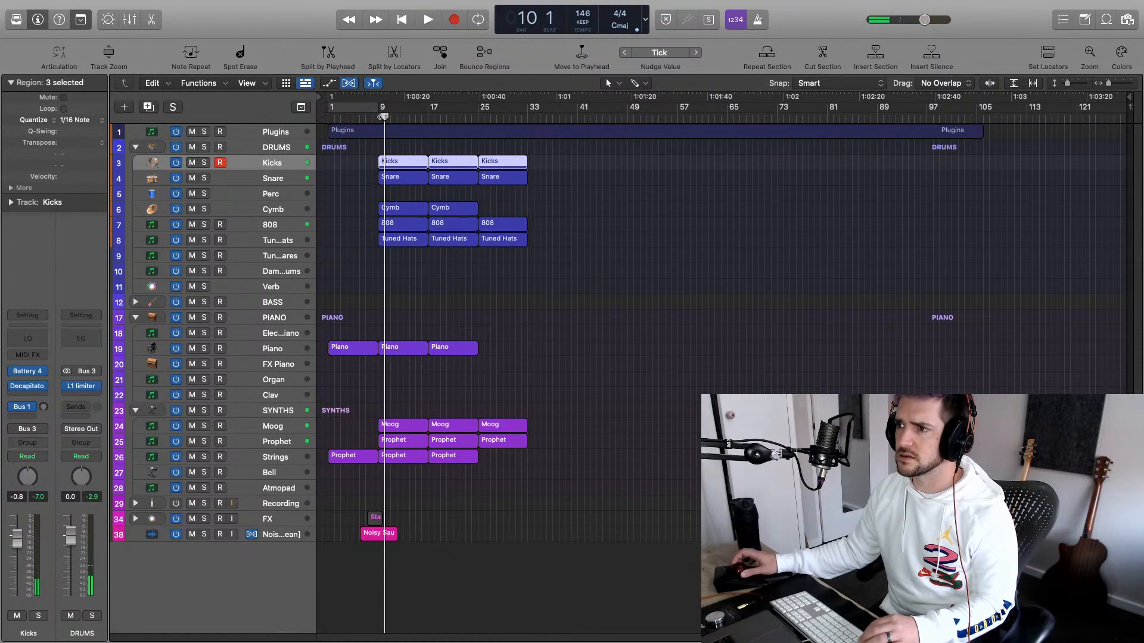
click(381, 117)
key(space)
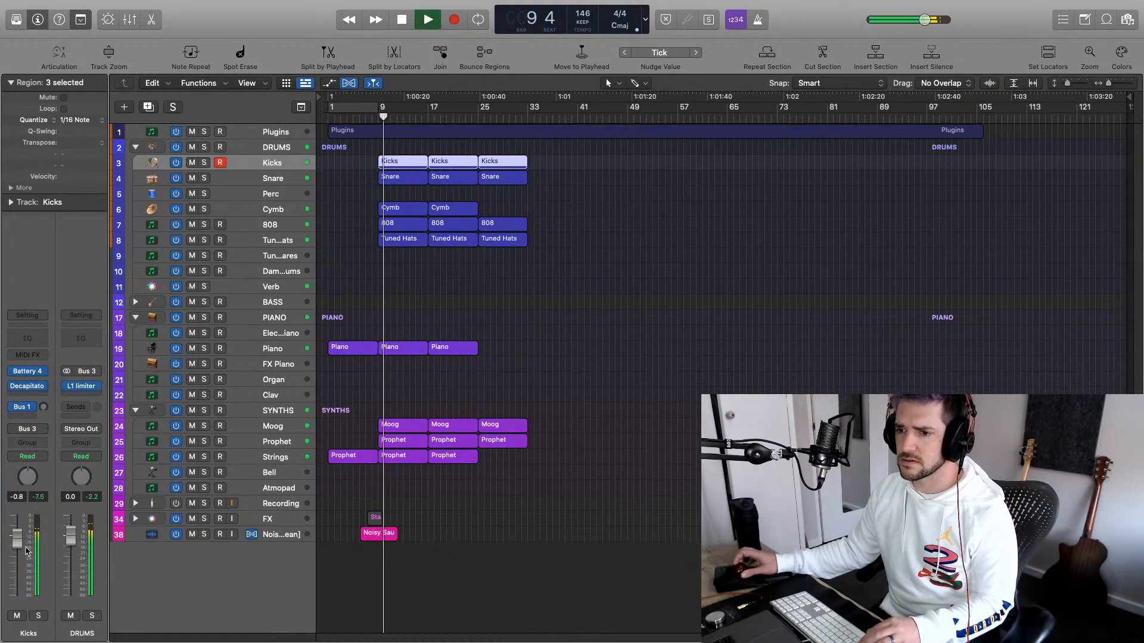
click(285, 210)
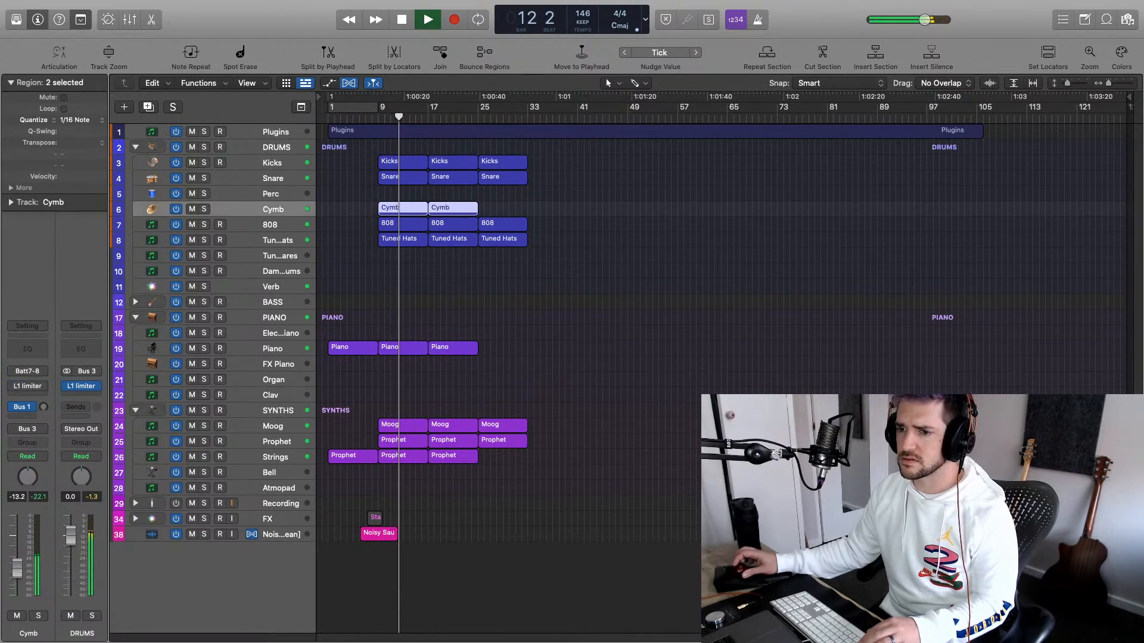
drag(19, 572, 18, 575)
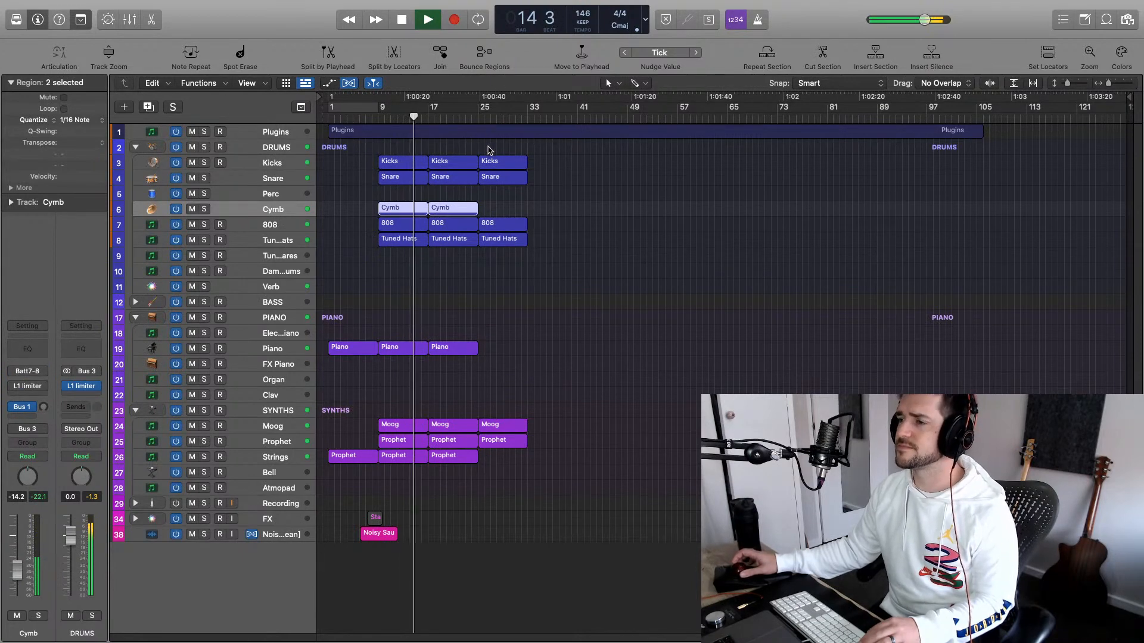
Listen to the kick pattern in the section from bar 25, and check the Kicks track's Battery sampler
click(500, 162)
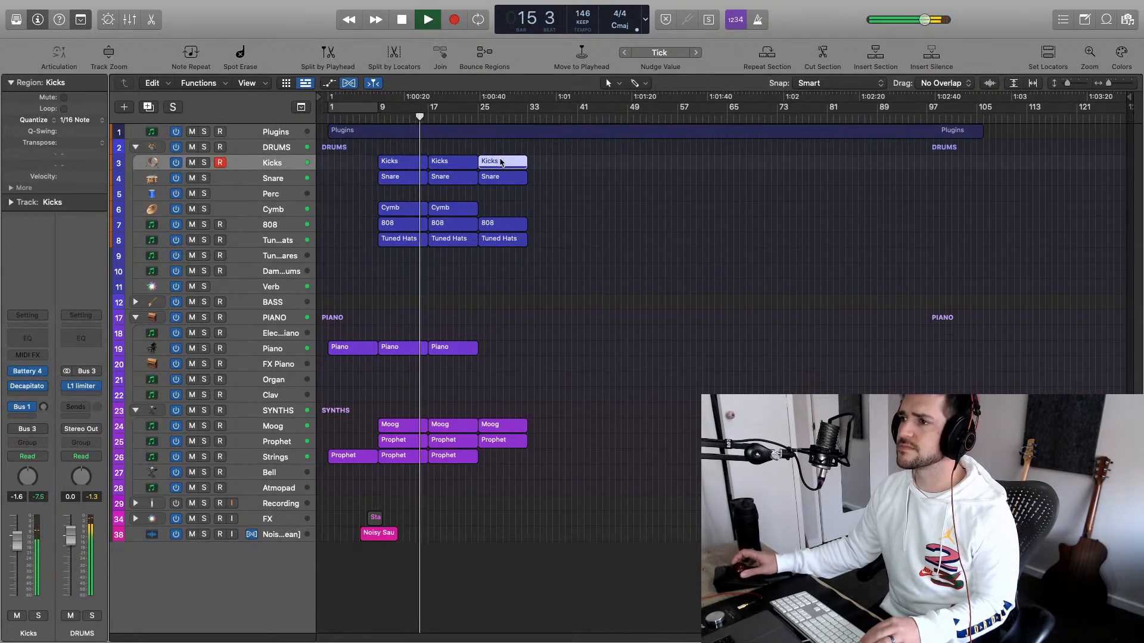
click(477, 117)
key(space)
key(space)
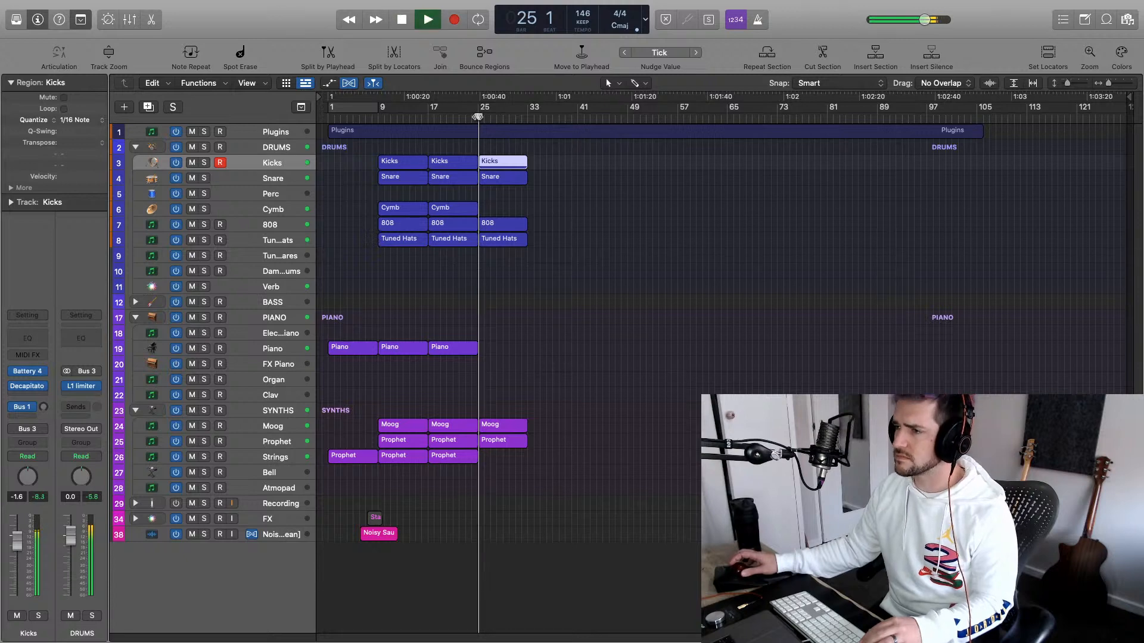
key(super+Right)
key(super+Right)
key(super+Right)
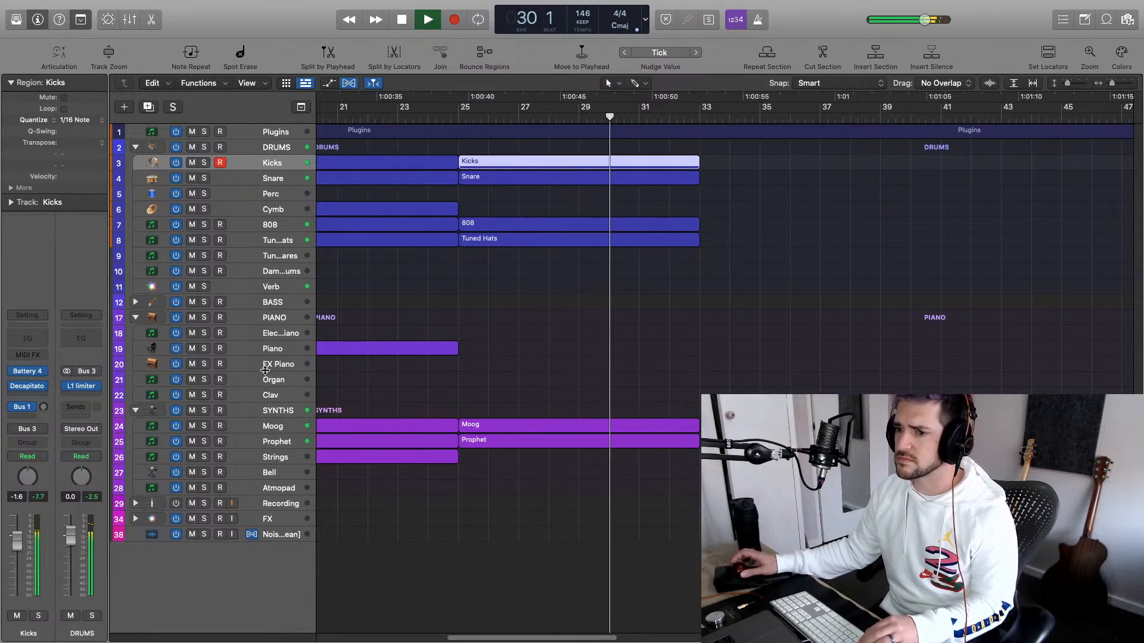
key(space)
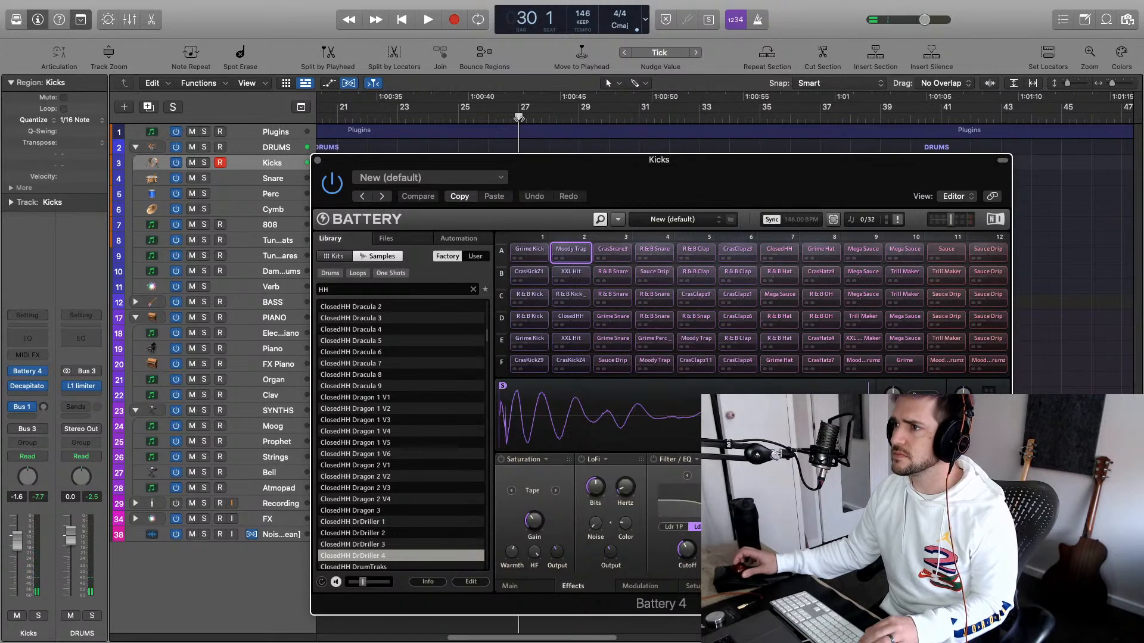
key(space)
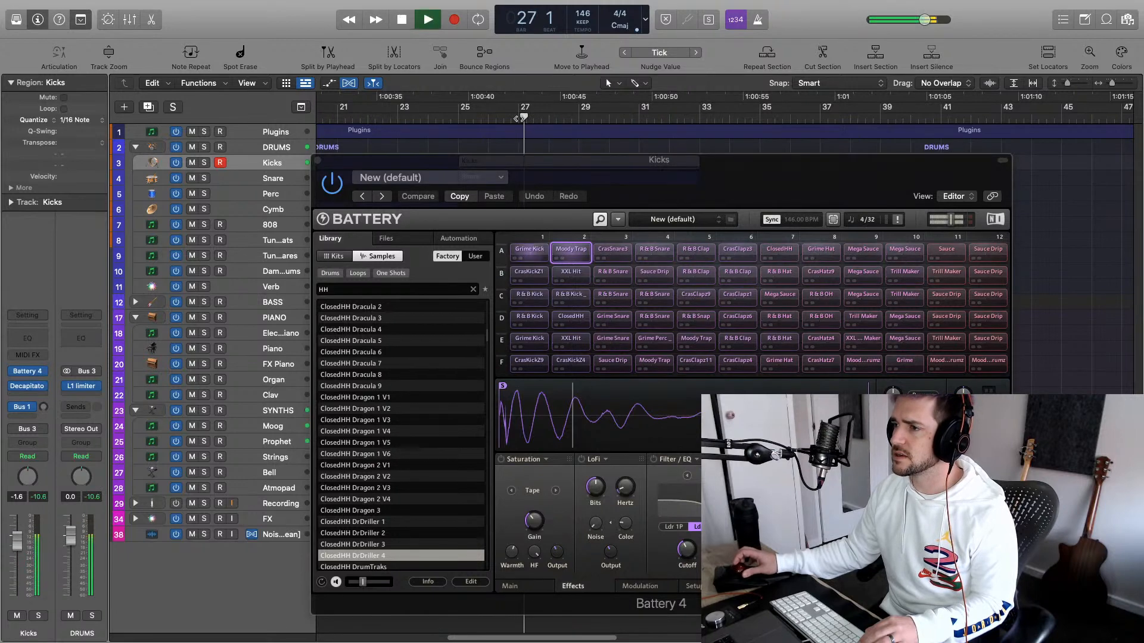
click(318, 160)
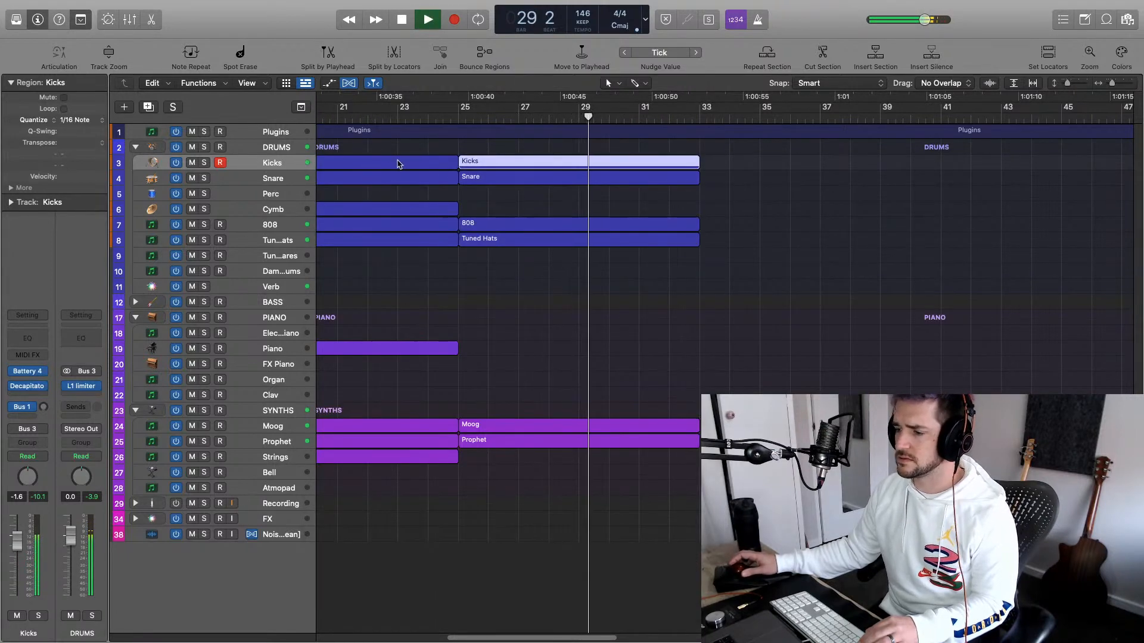
key(space)
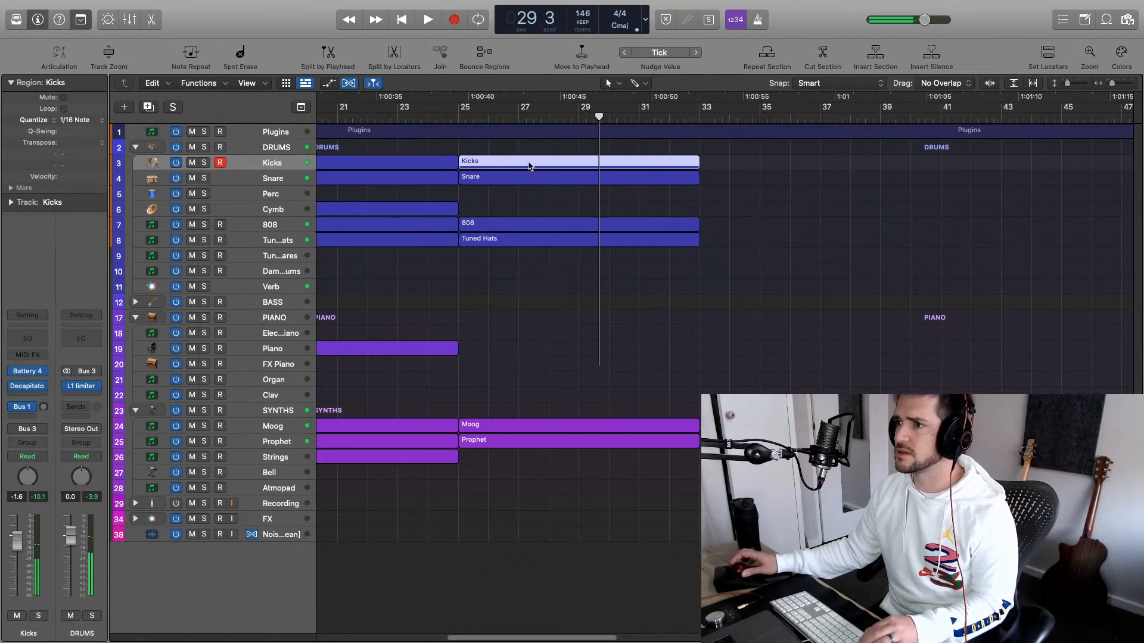
Open the Kicks region at bar 25 in the Piano Roll
double_click(529, 166)
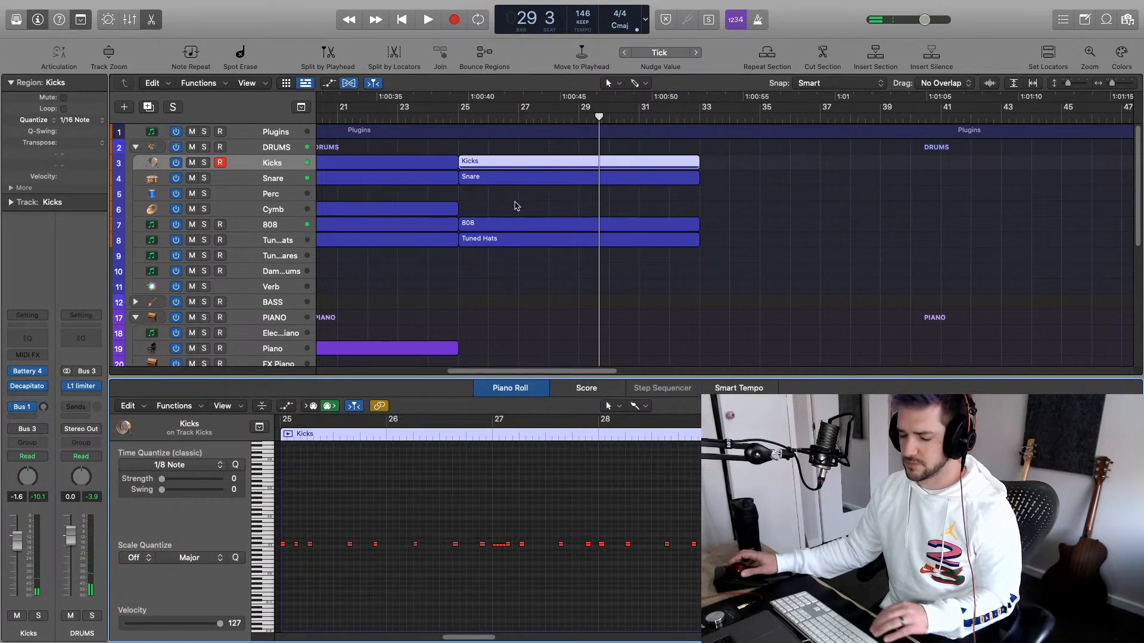
key(alt+c)
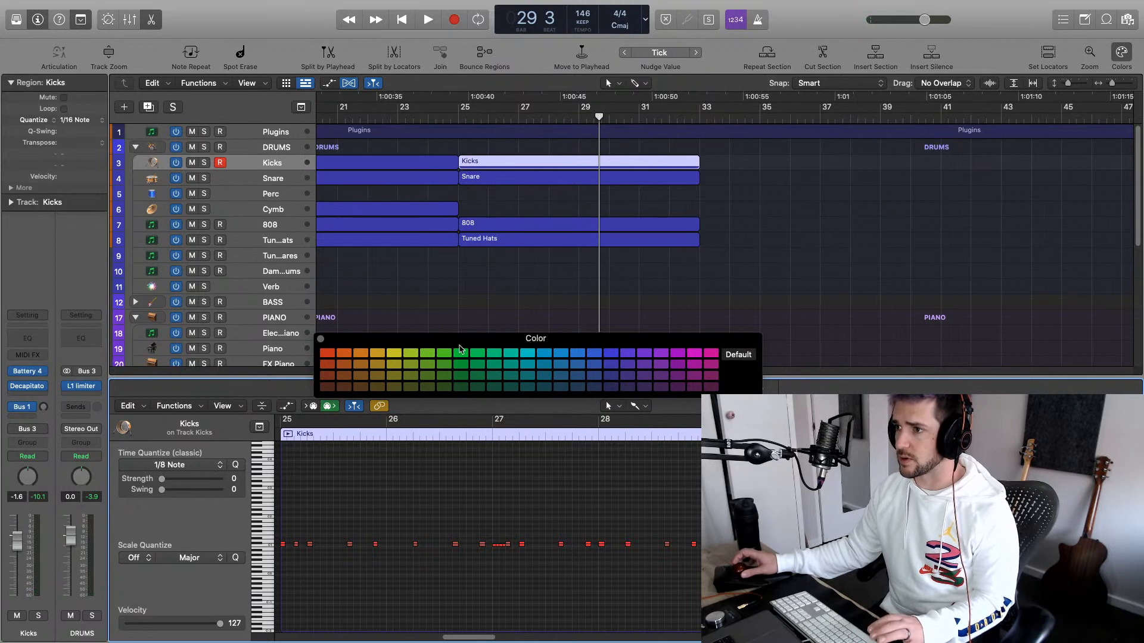
click(587, 167)
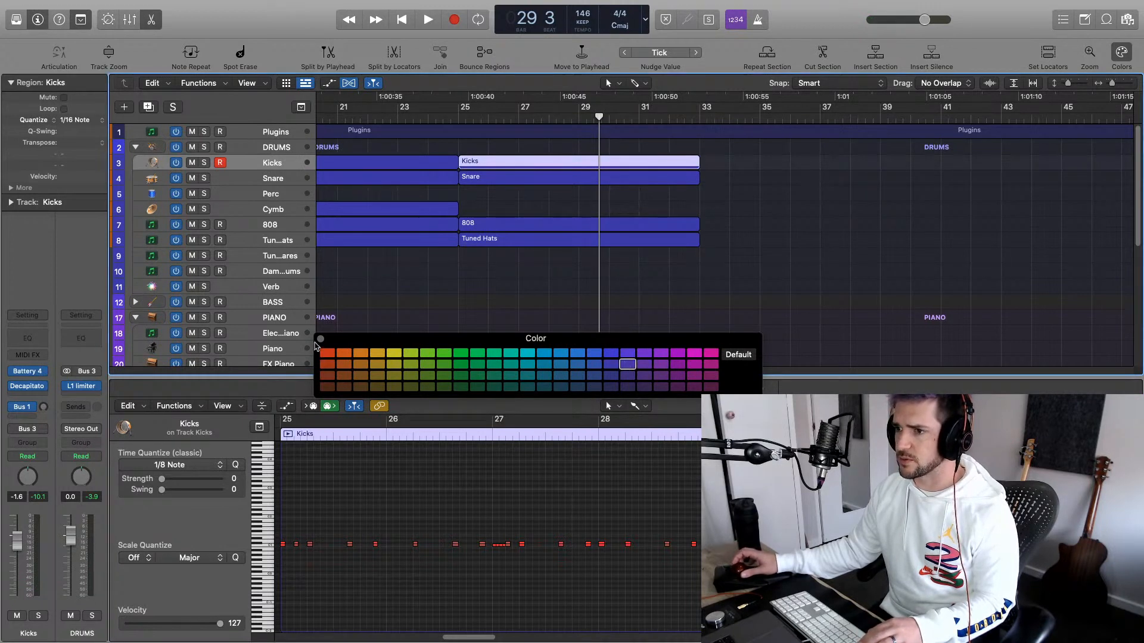
click(320, 339)
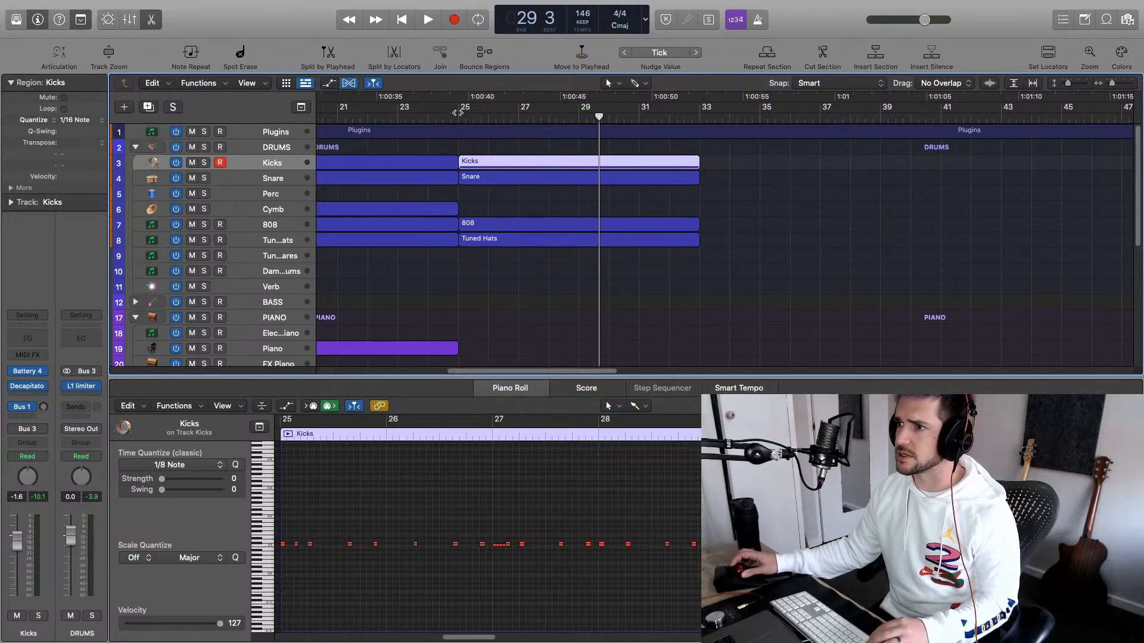
Set a playback cycle from bar 25 to bar 33, and delete the four rapid kick notes at the start of bar 27
drag(458, 113, 699, 112)
key(space)
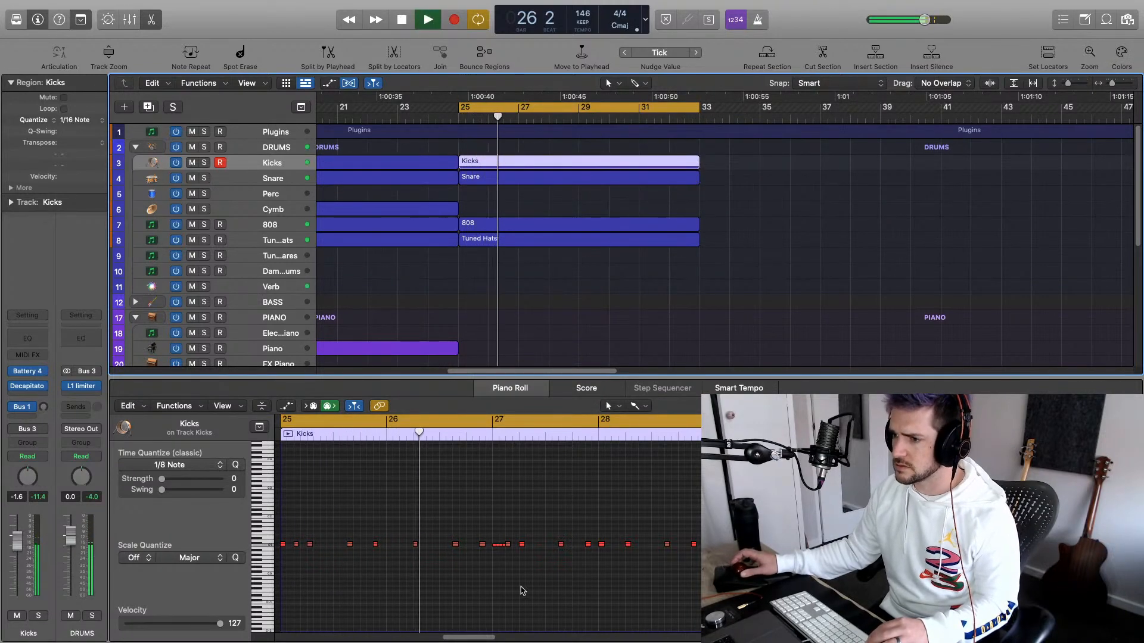
key(space)
click(495, 544)
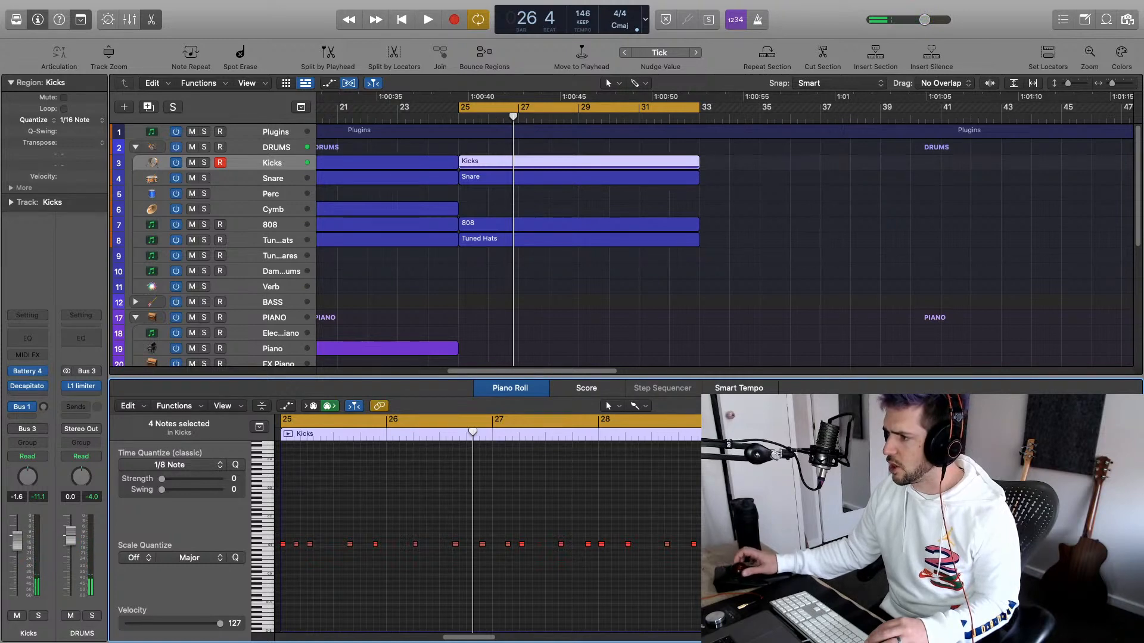
Insert the OneKnob Filter (s) plug-in on the Kicks track after Decapitator while the bar 25 section plays
key(space)
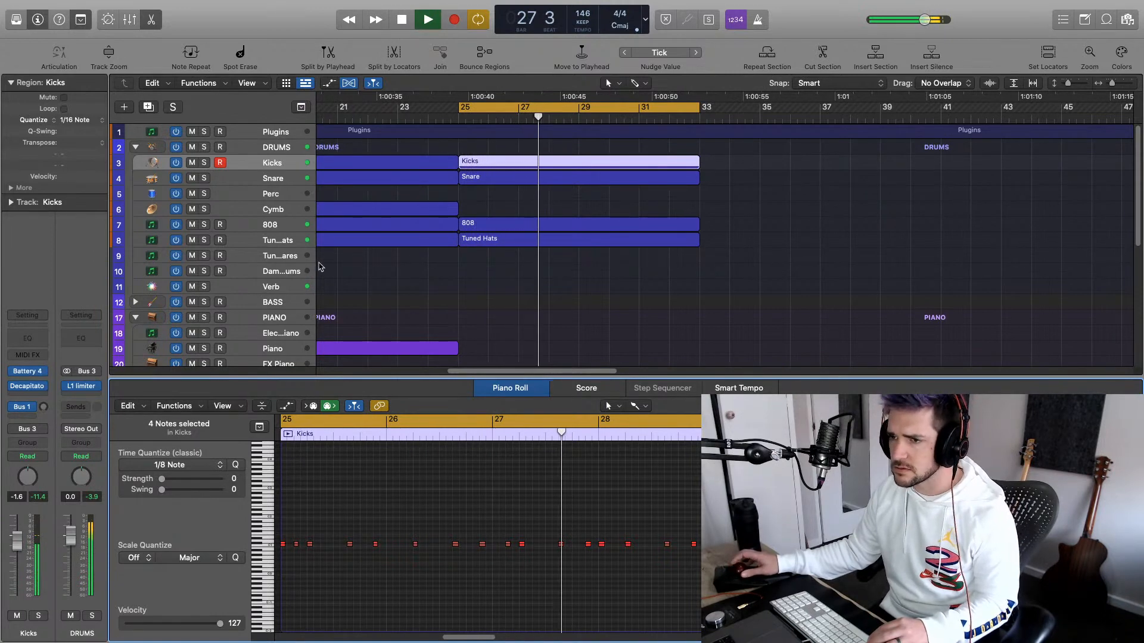
click(28, 396)
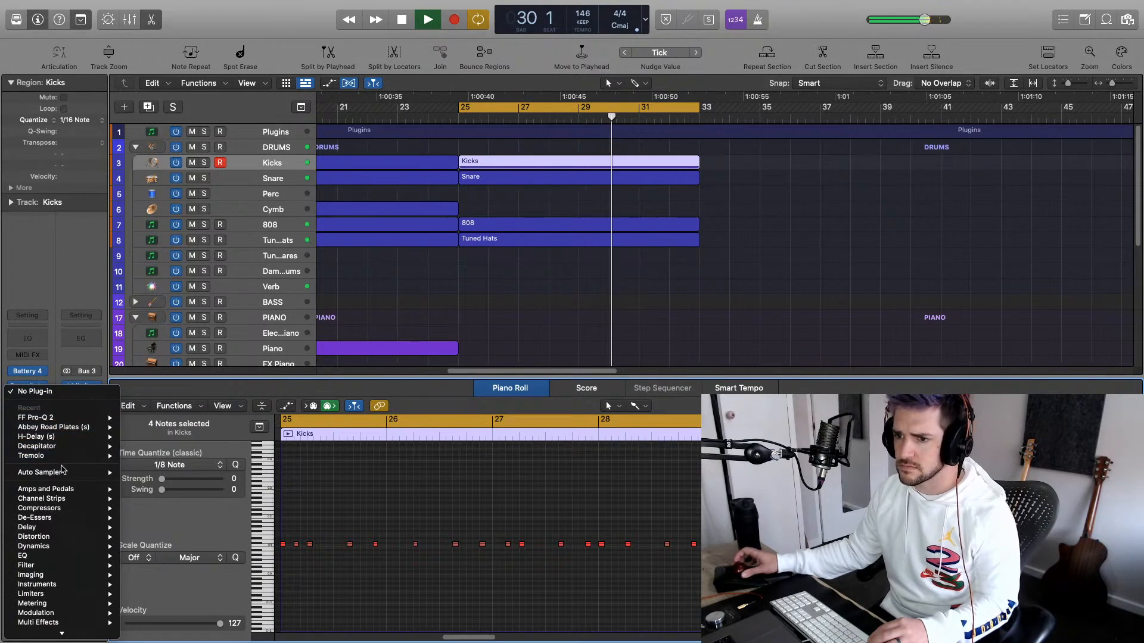
mouse_move(128, 570)
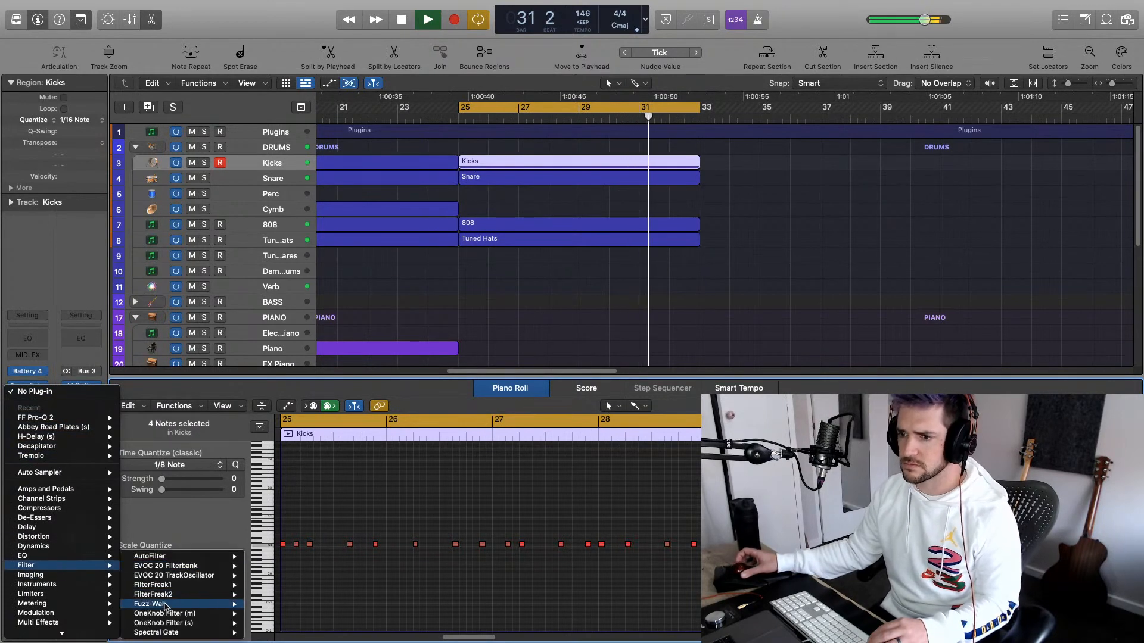
click(265, 623)
Set the Kicks OneKnob Filter to about 6 with resonance none while listening, and close the plug-in window
drag(432, 296, 433, 268)
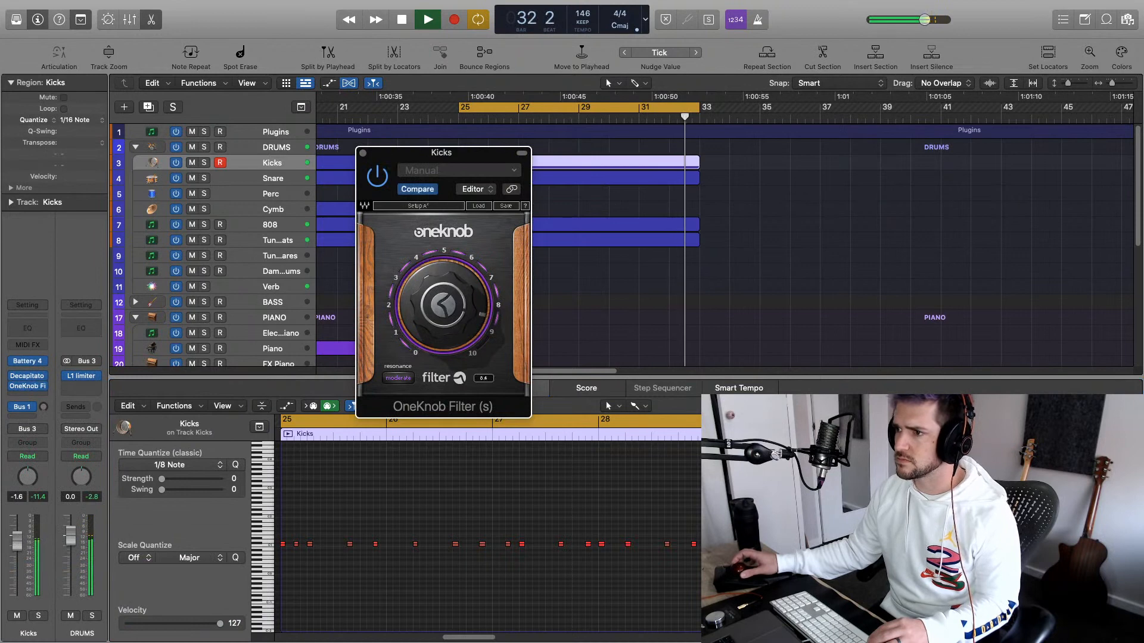
key(space)
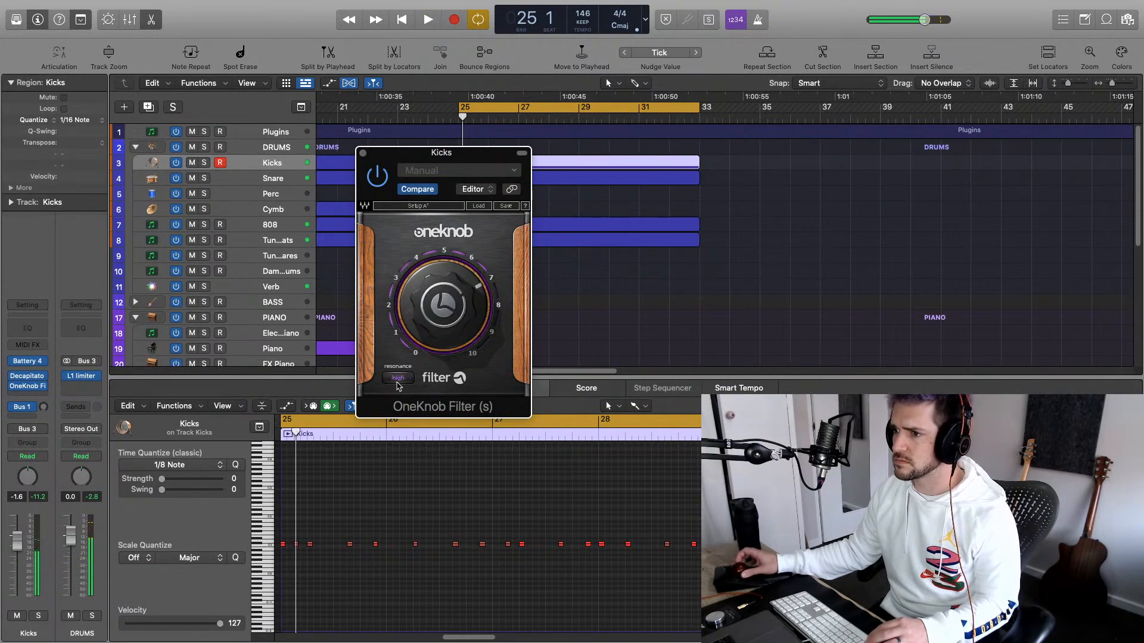
drag(471, 300, 470, 298)
key(space)
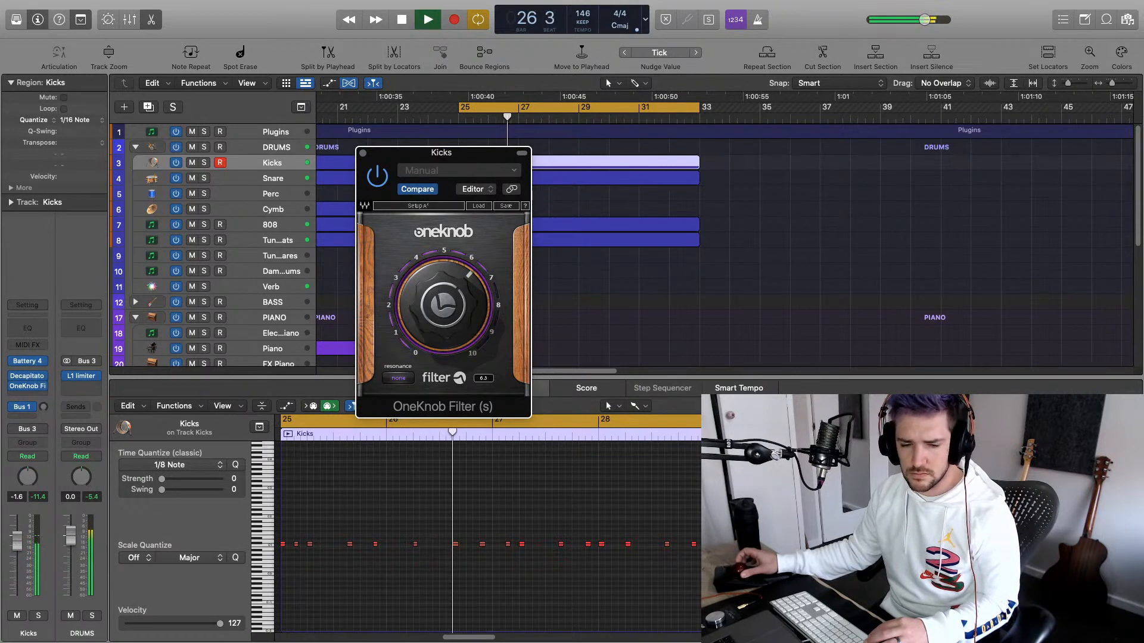
drag(469, 298, 469, 301)
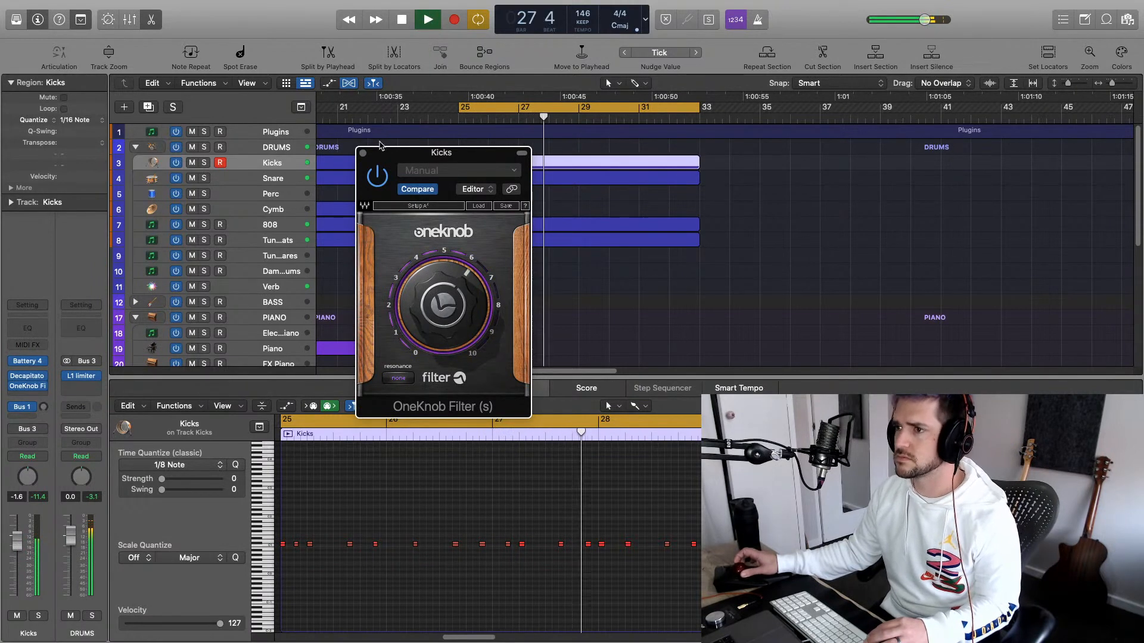
click(363, 153)
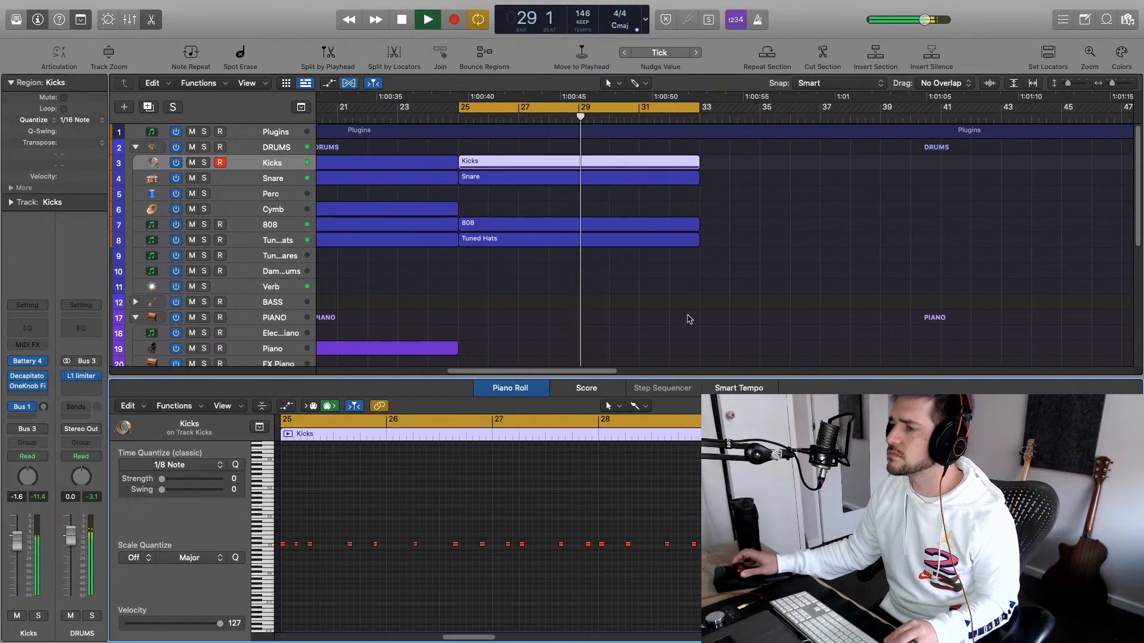
Delete the Tuned Hats region between bars 25 and 33
key(super+Up)
key(super+Left)
key(super+Up)
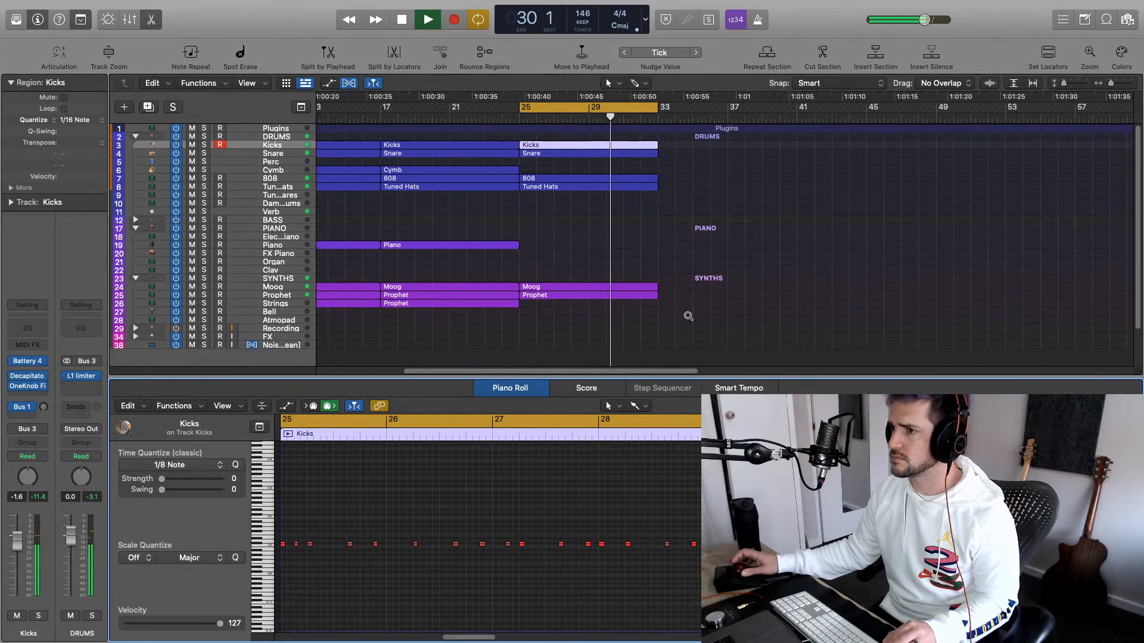
key(space)
click(576, 188)
key(Delete)
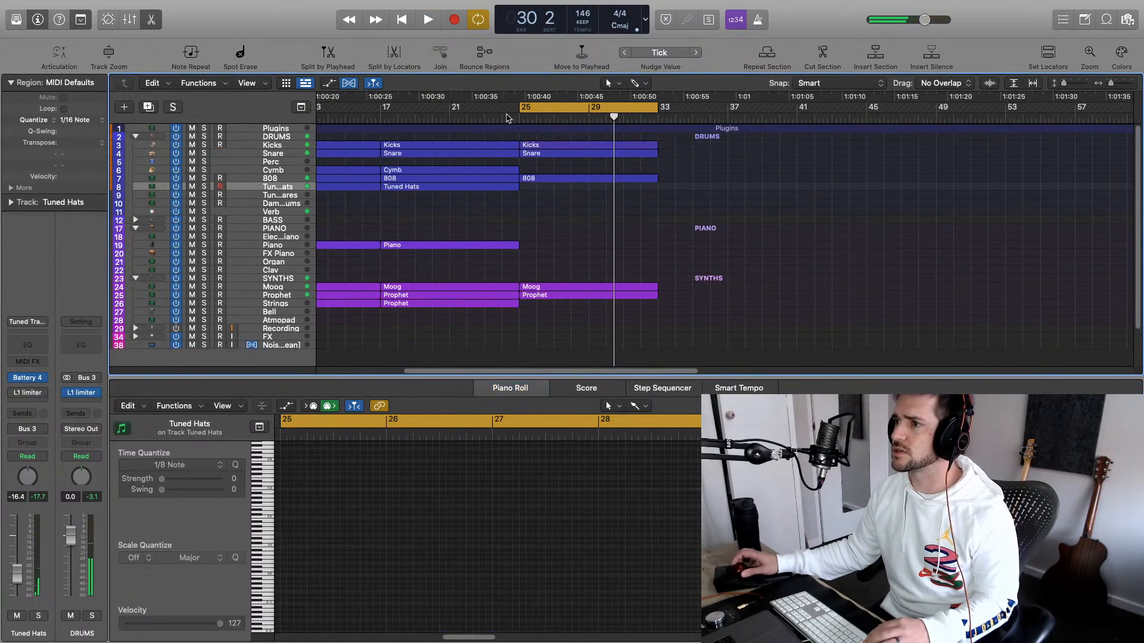
Copy the five regions from bar 25 to bar 33 and add a copy of the bar 17 Cymb region at bar 33
key(space)
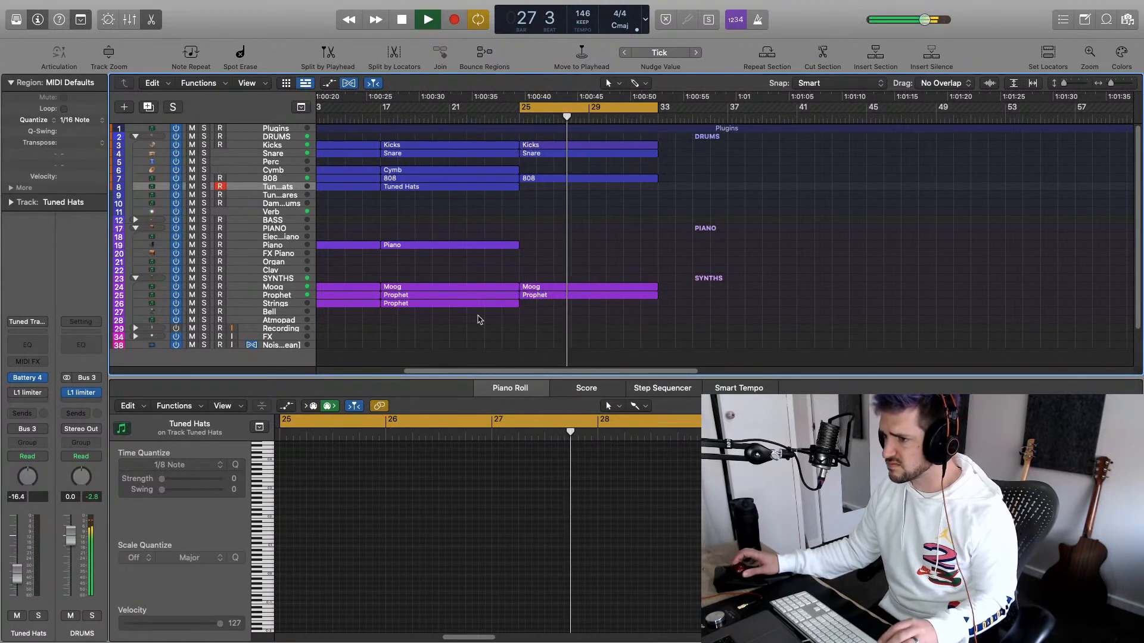
drag(603, 316, 721, 146)
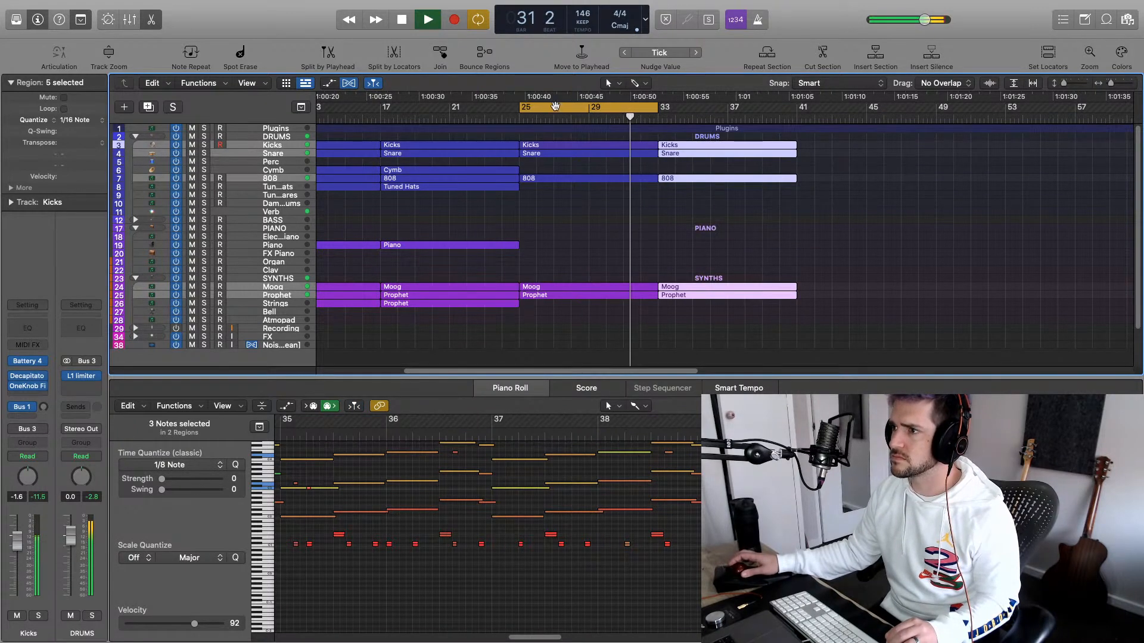
drag(401, 172, 715, 171)
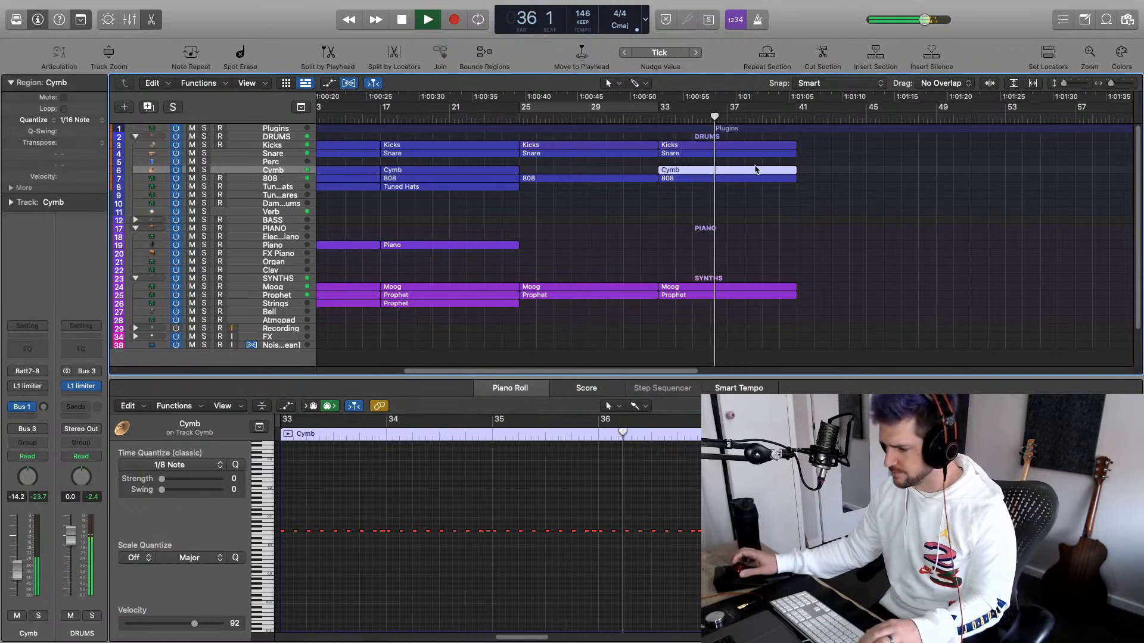
Copy the Kicks, Snare, Cymb, 808, Moog and Prophet regions from bar 33 to bar 41
click(723, 324)
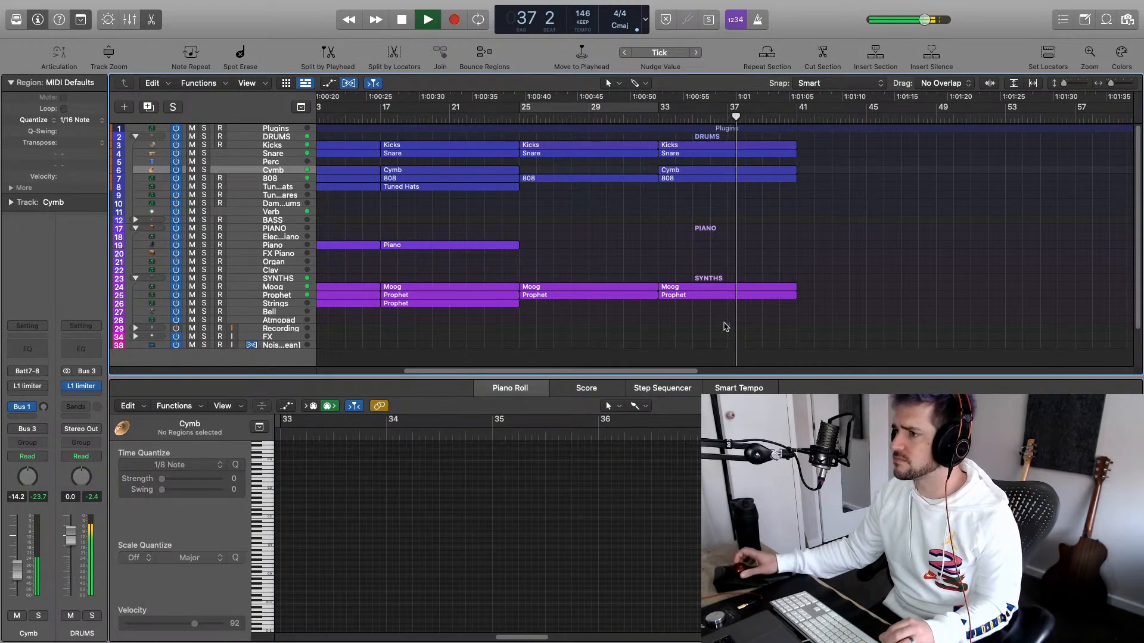
drag(707, 334, 846, 149)
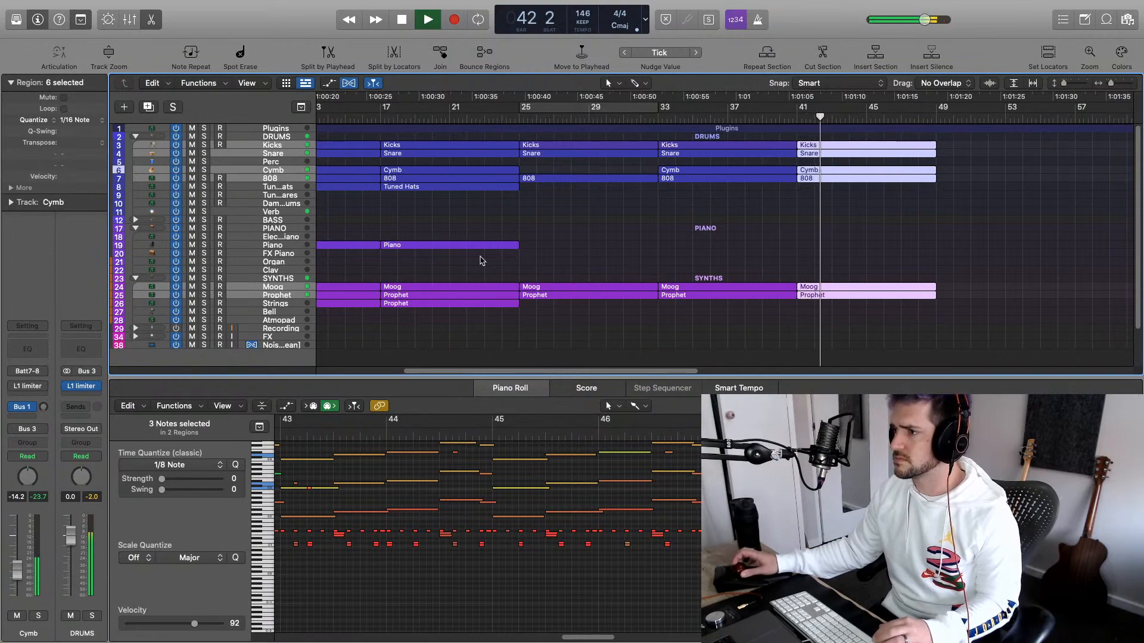
key(space)
Try a copy of the bar 17 Piano region at bar 41
drag(469, 247, 881, 245)
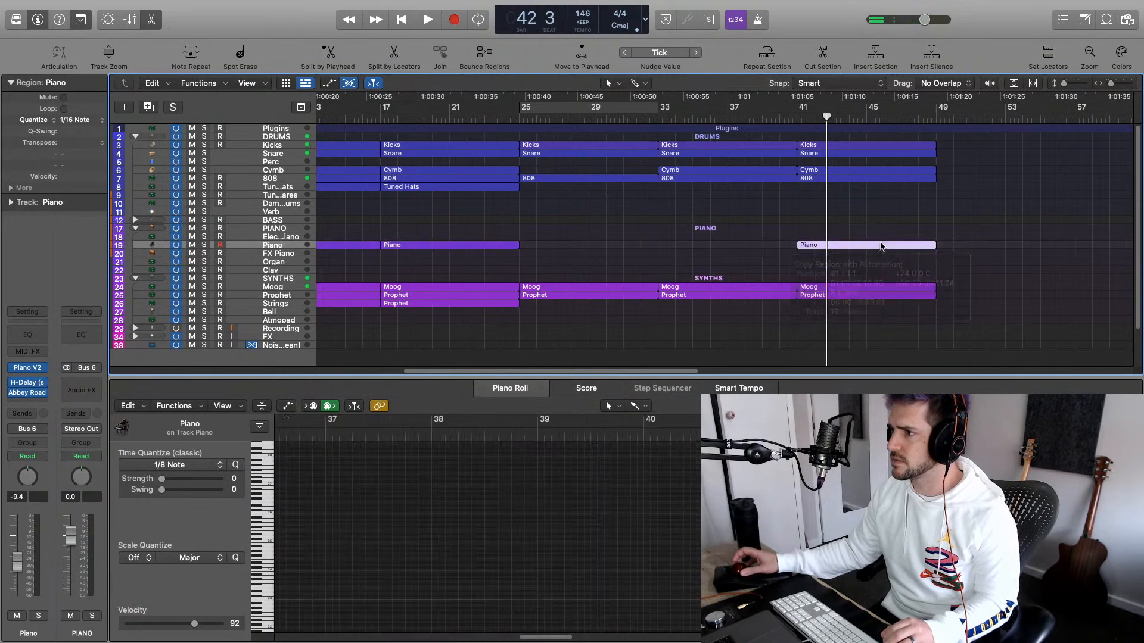
key(super+z)
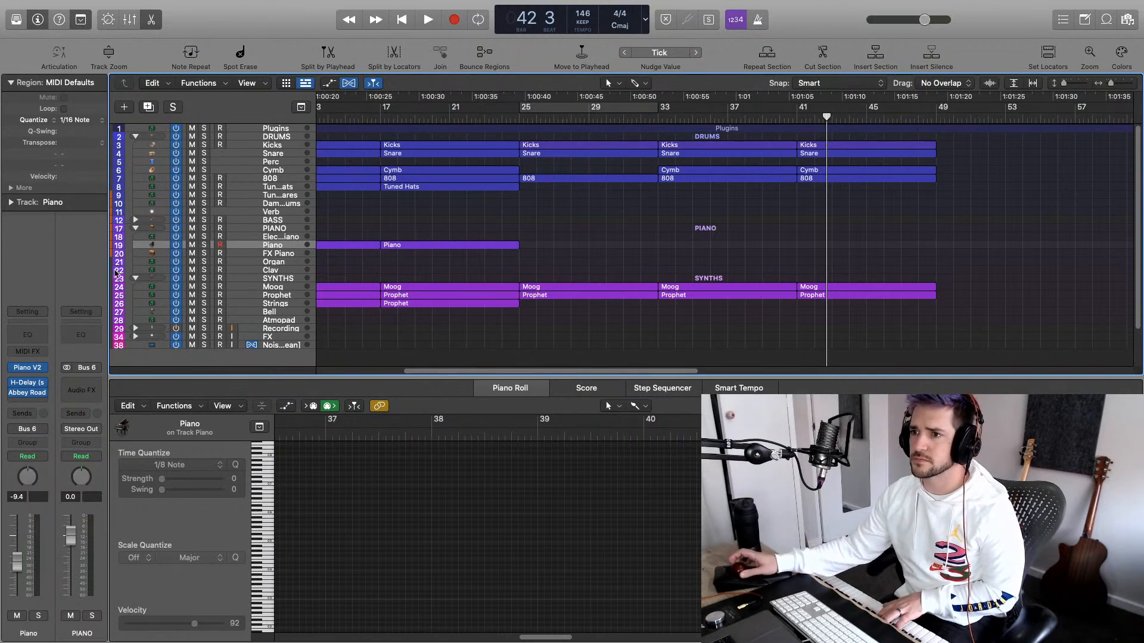
Record a new sustained chord part on the Strings track from bar 41 with a cycle up to bar 49, and turn the cycle off
click(282, 307)
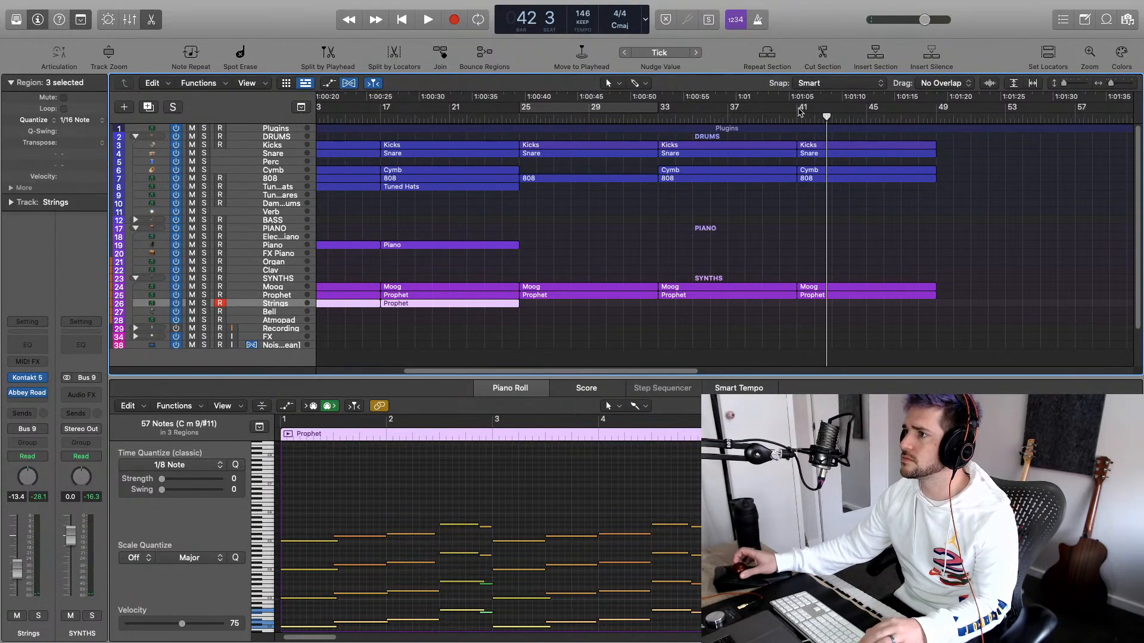
drag(800, 112, 931, 114)
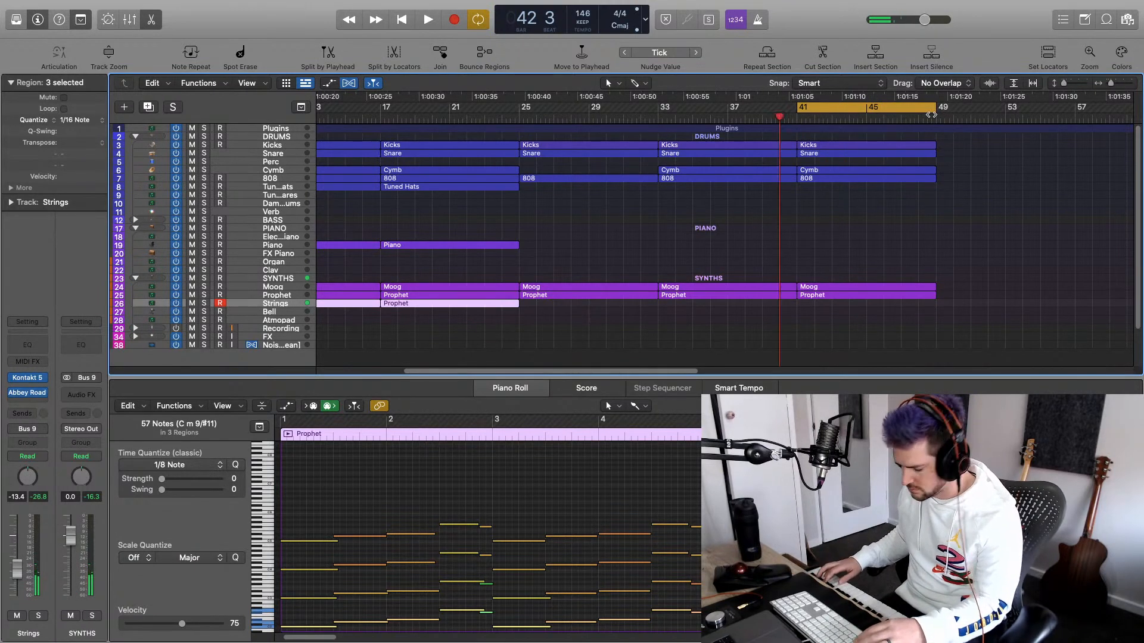
key(space)
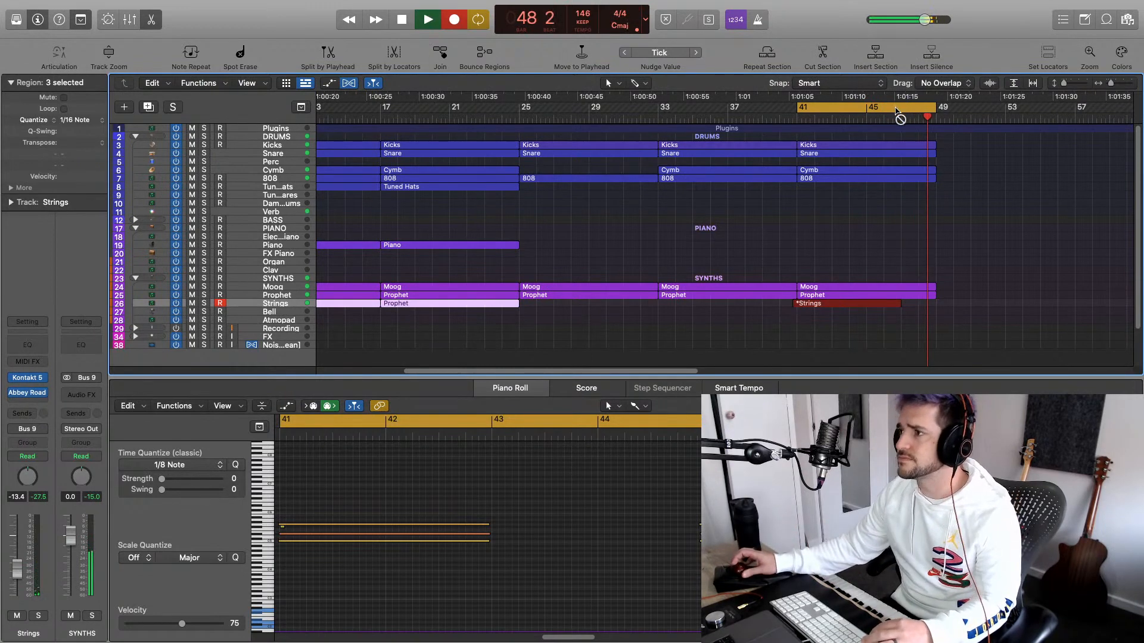
key(space)
click(896, 111)
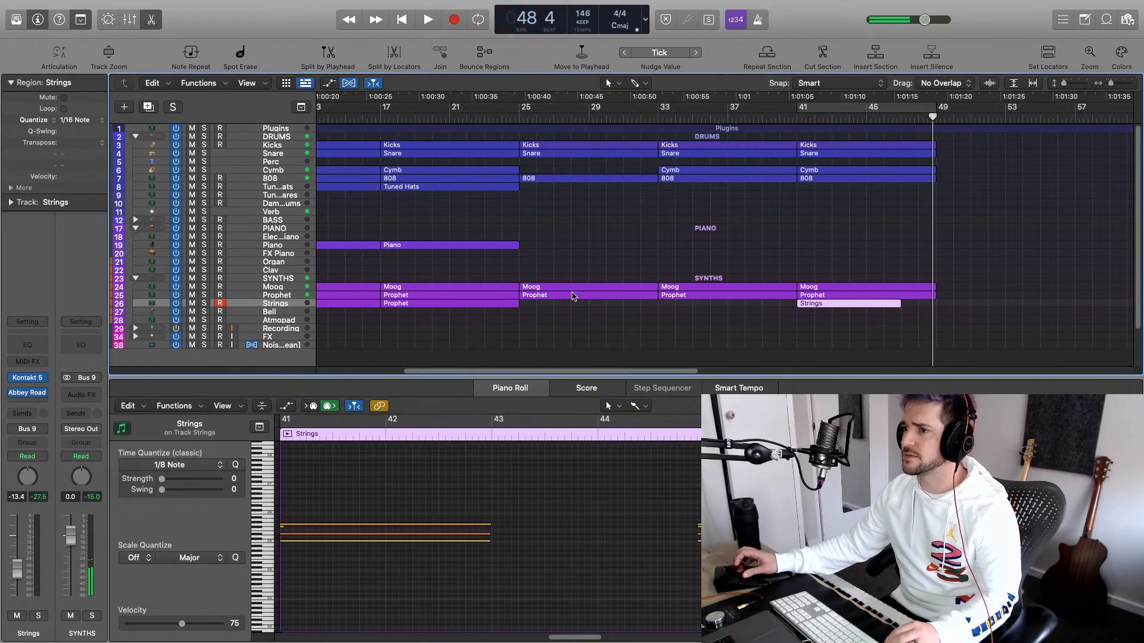
Extend the new Strings region from bar 41 so that it ends at bar 49
key(alt+c)
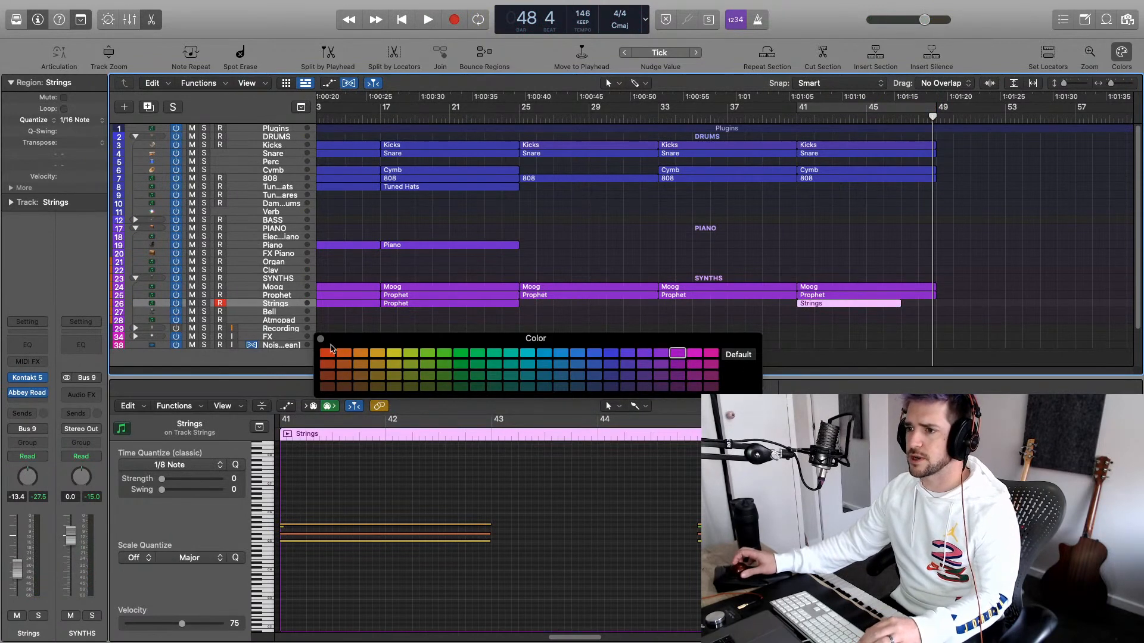
click(321, 339)
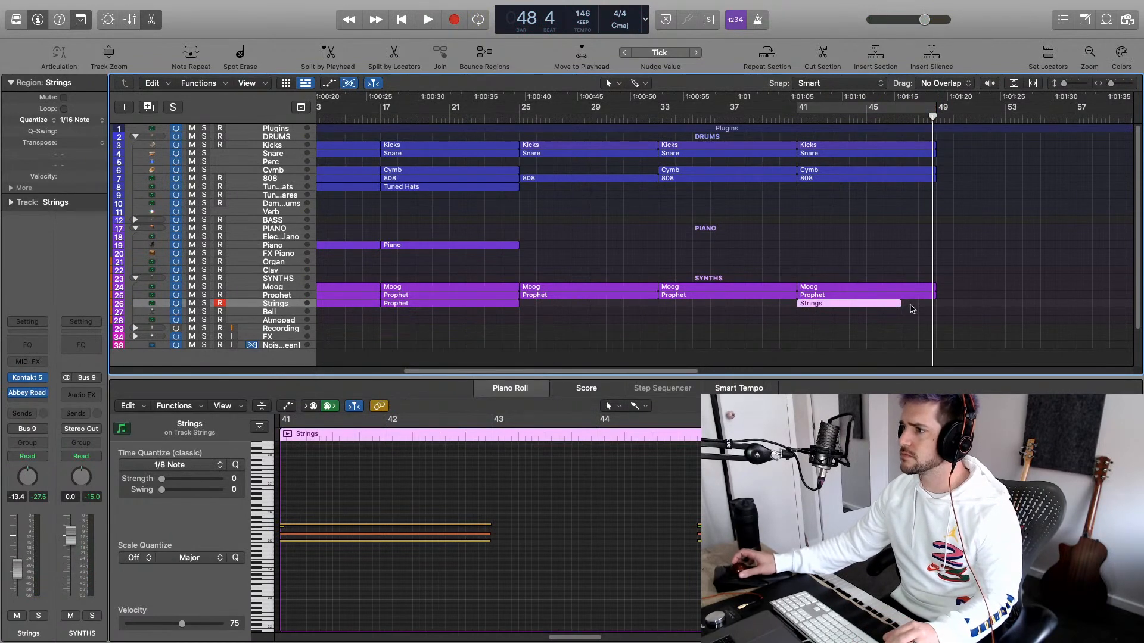
drag(898, 305, 928, 309)
ctrl+alt+click(930, 311)
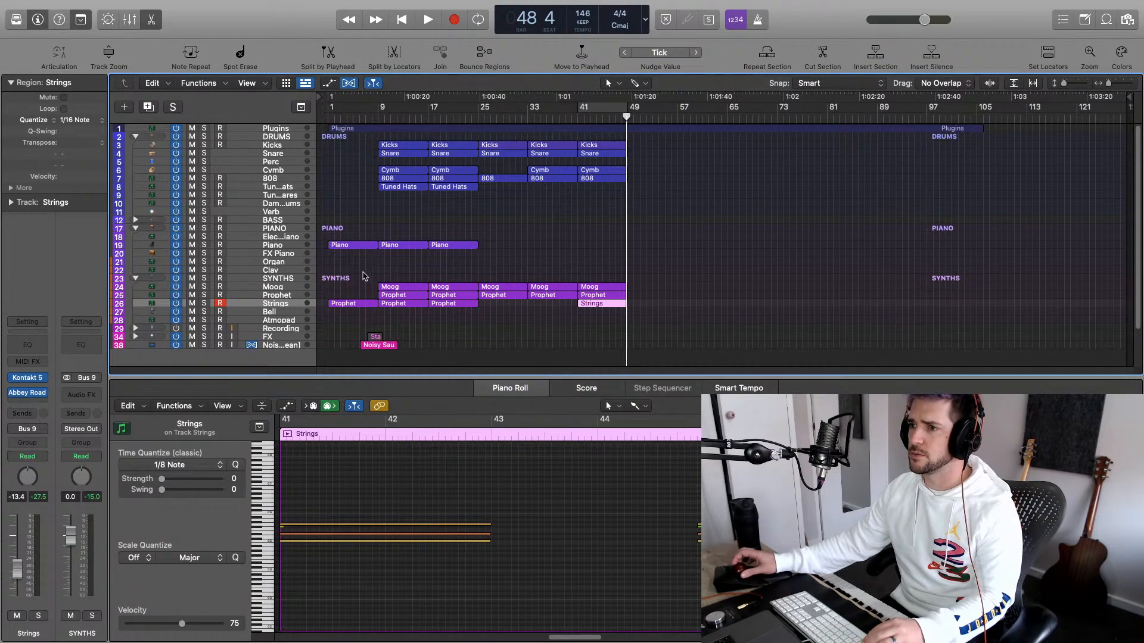
Try copies of the bar 41 Moog, Prophet and Strings regions at bar 49, and listen to the transition
drag(596, 273, 646, 288)
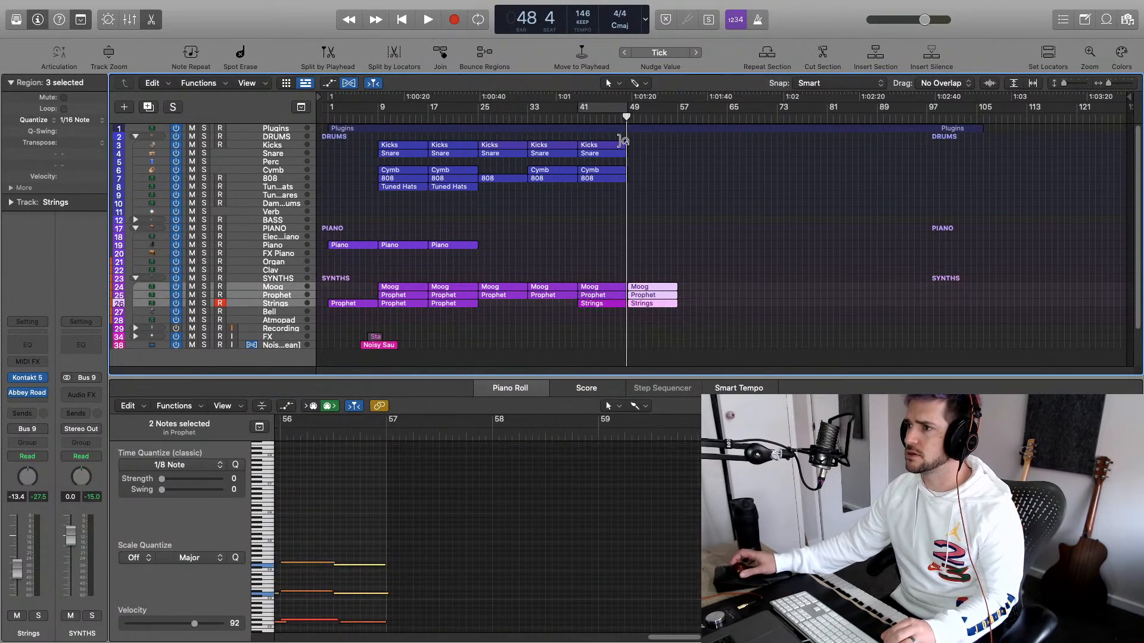
double_click(617, 121)
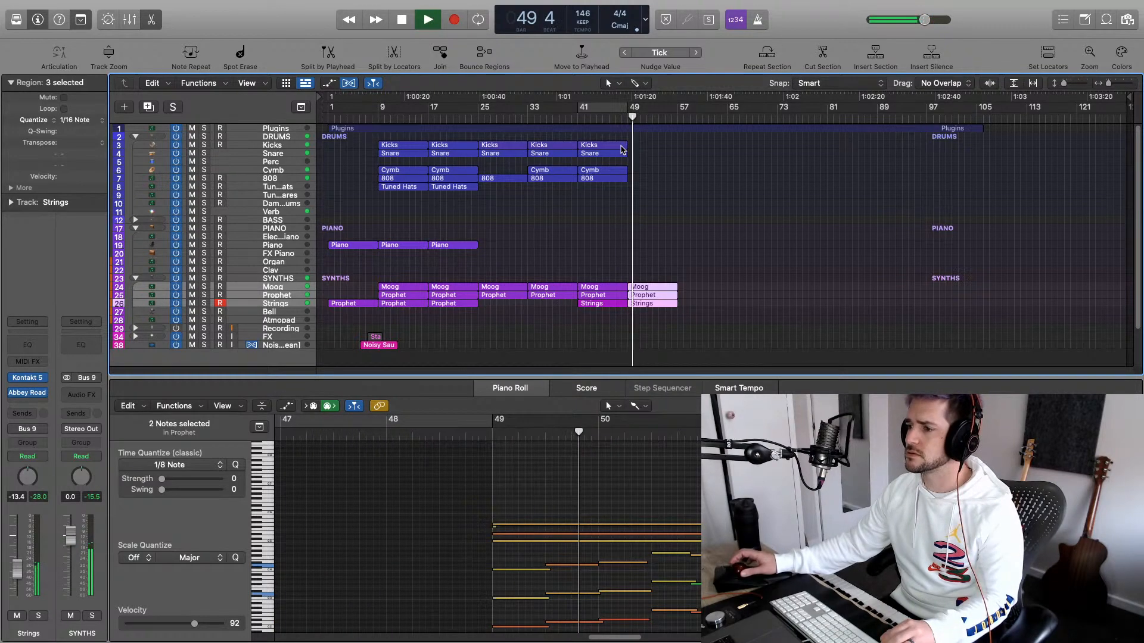
key(space)
key(BackSpace)
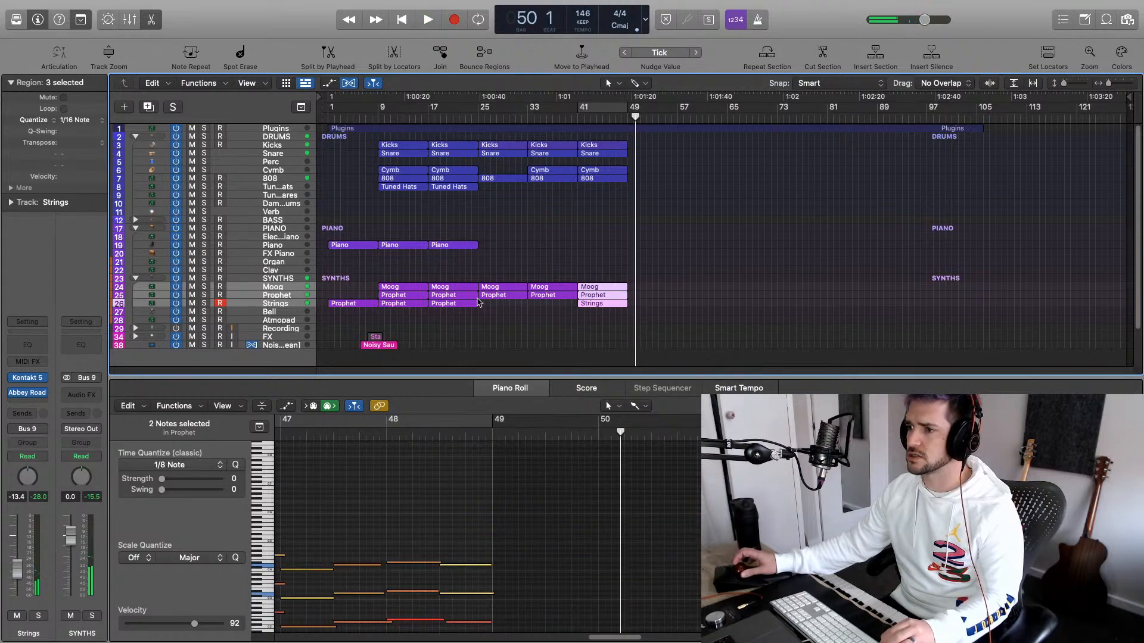
Copy the bar 17 regions on the Moog, Prophet and Strings tracks to bar 49
drag(451, 285, 652, 295)
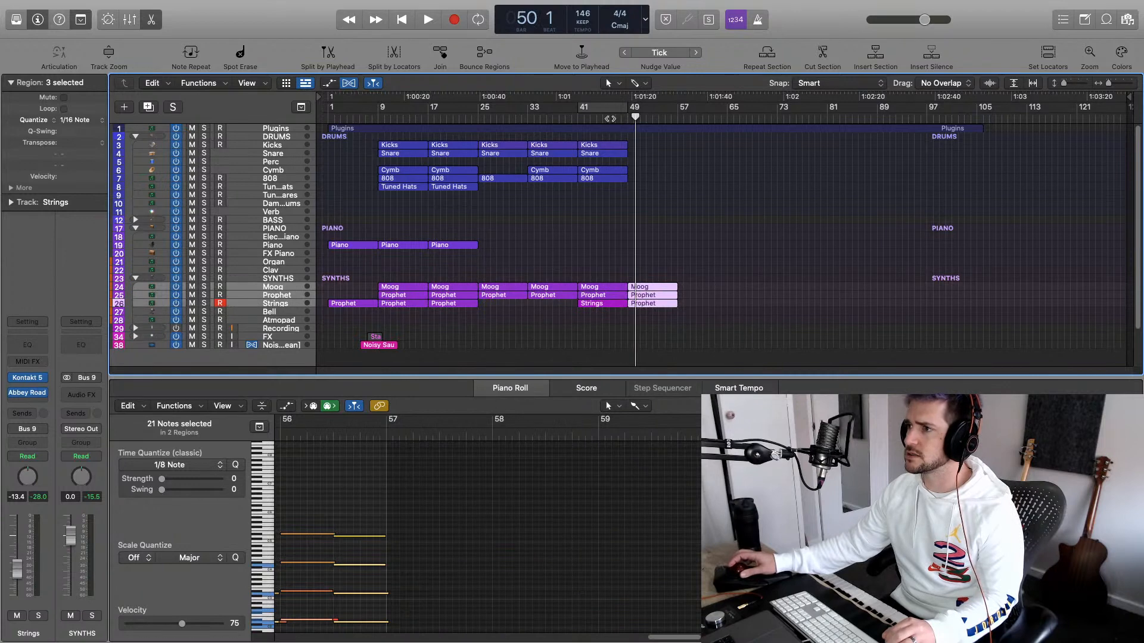
Play the song from about bar 49 and duplicate all drum, piano and synth regions of bars 9–25 to bar 57
click(620, 118)
key(space)
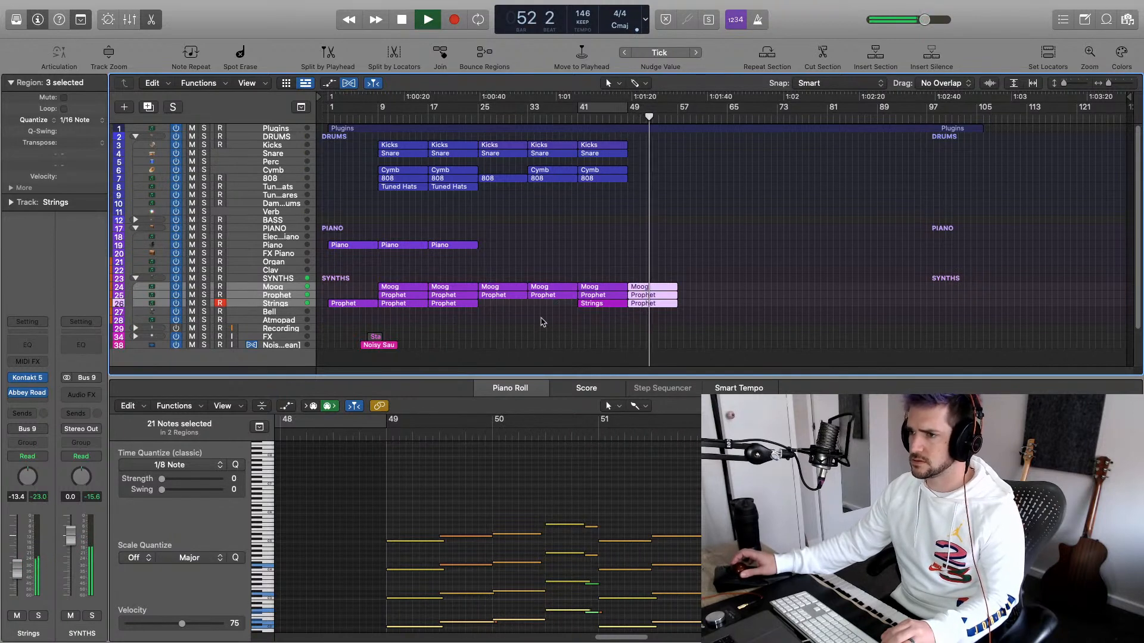
drag(469, 321, 707, 150)
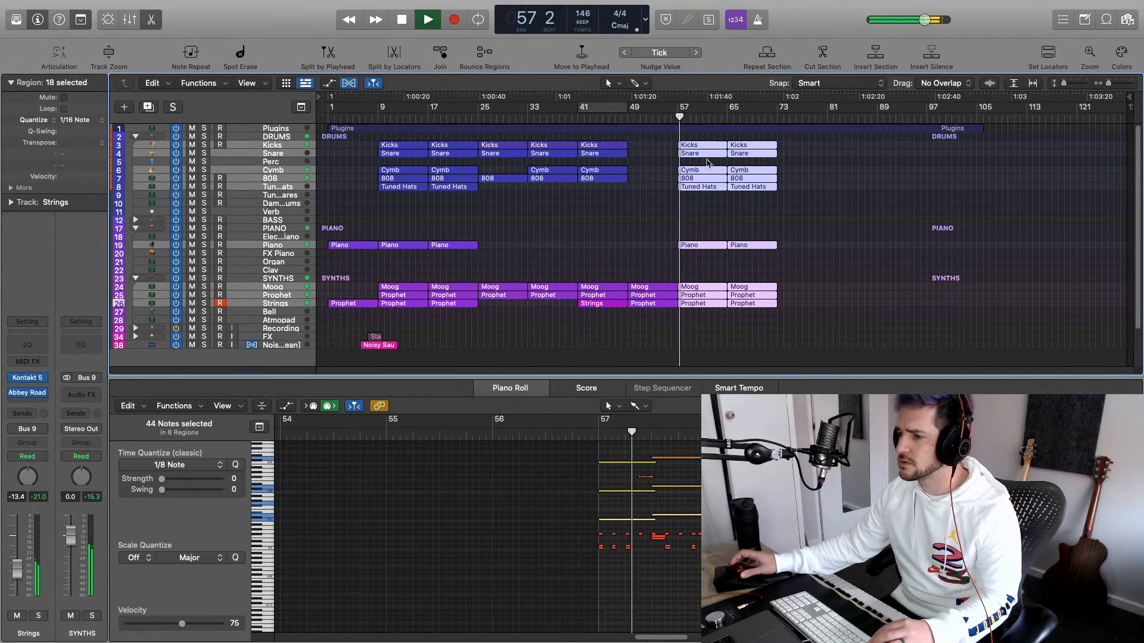
Examine the notes of the three synth regions at bars 49–57 and listen to the transition into bar 57
key(space)
drag(648, 257, 673, 331)
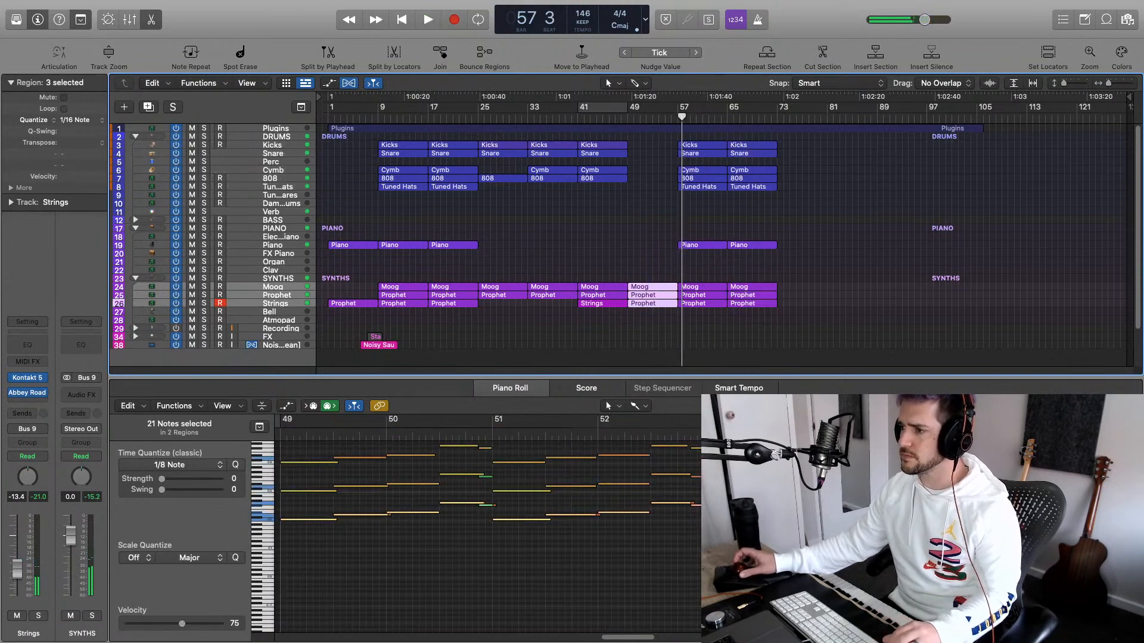
scroll(709, 524, right, 4)
click(709, 536)
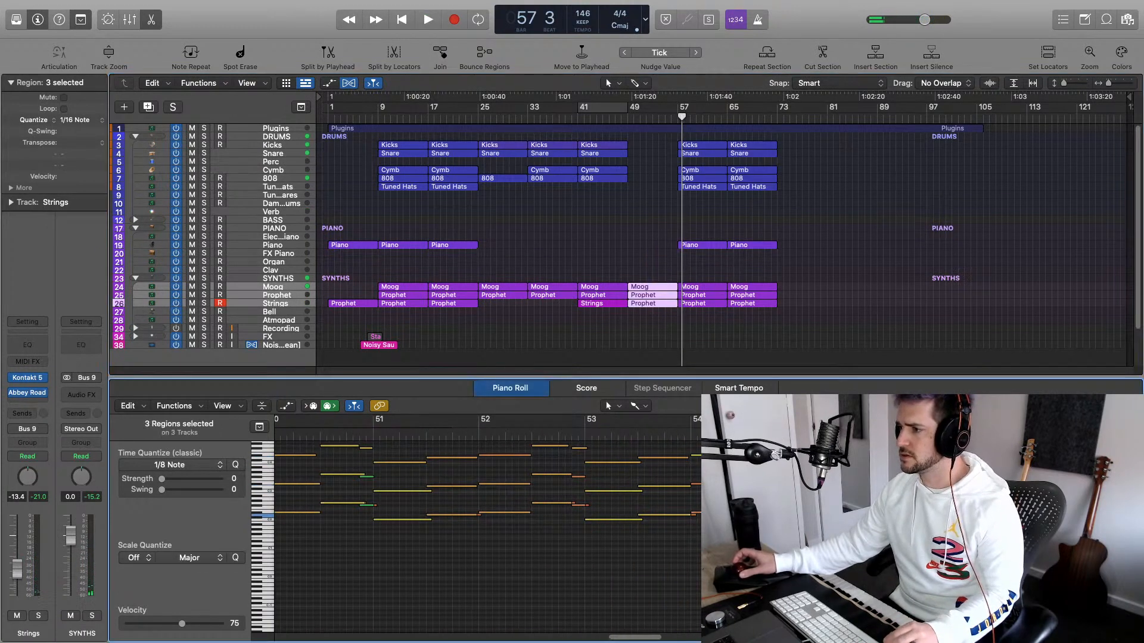
scroll(709, 536, up, 5)
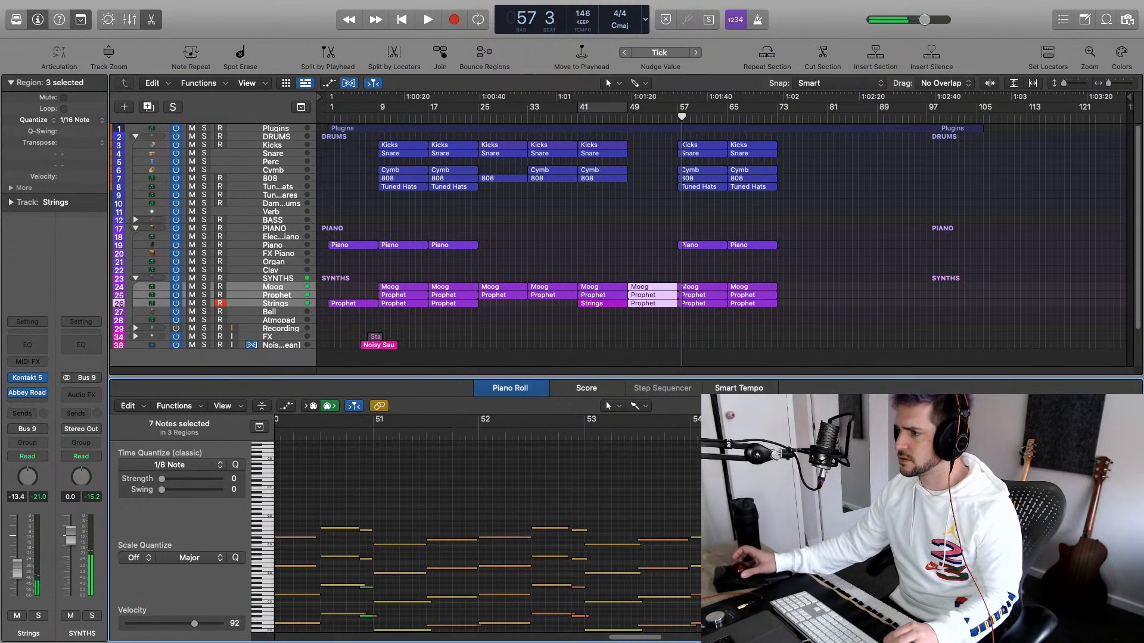
scroll(488, 525, down, 3)
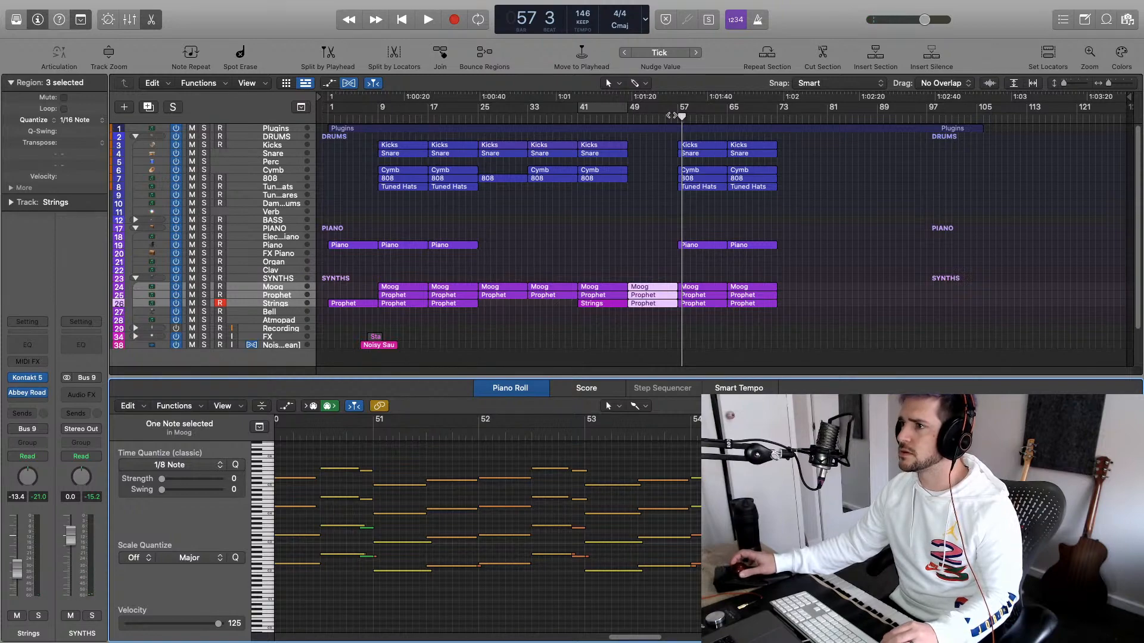
click(663, 116)
scroll(664, 116, down, 2)
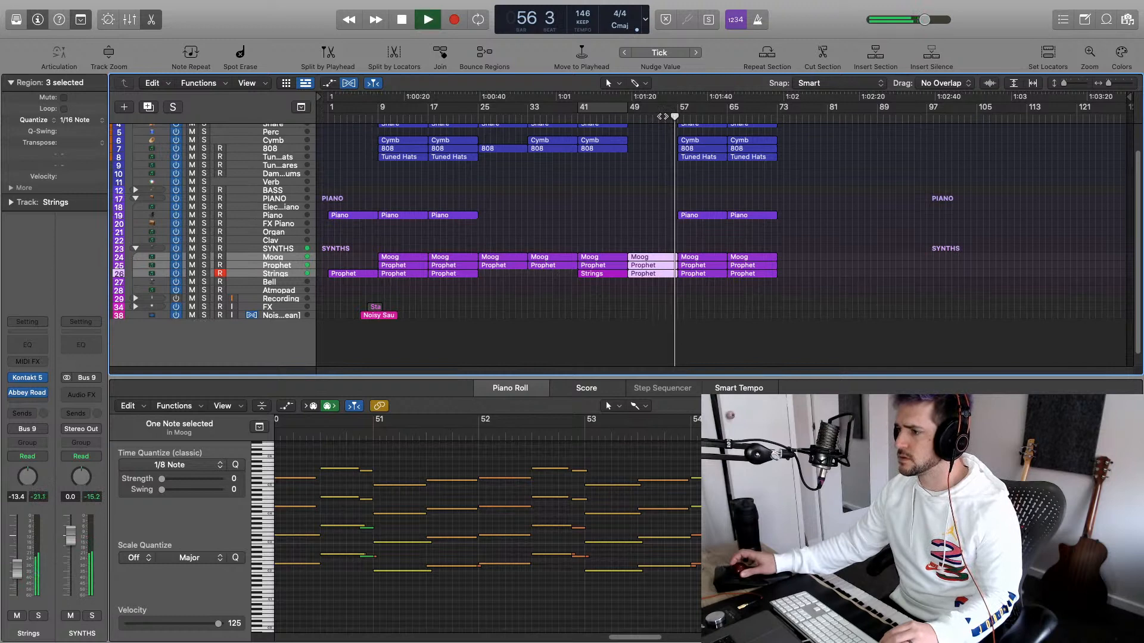
key(space)
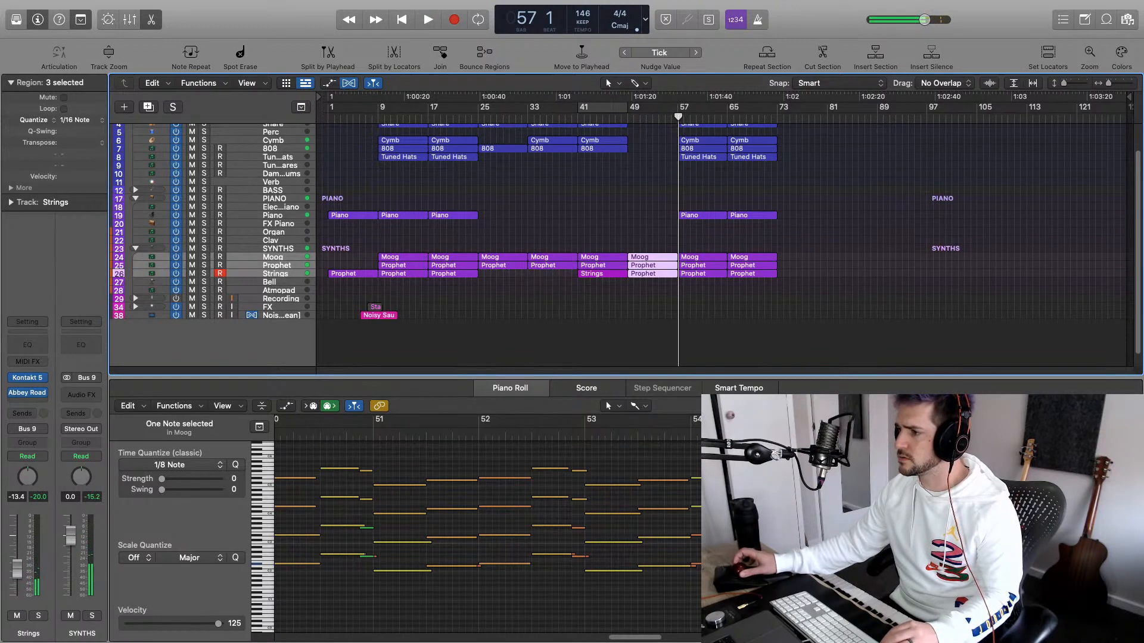
click(769, 524)
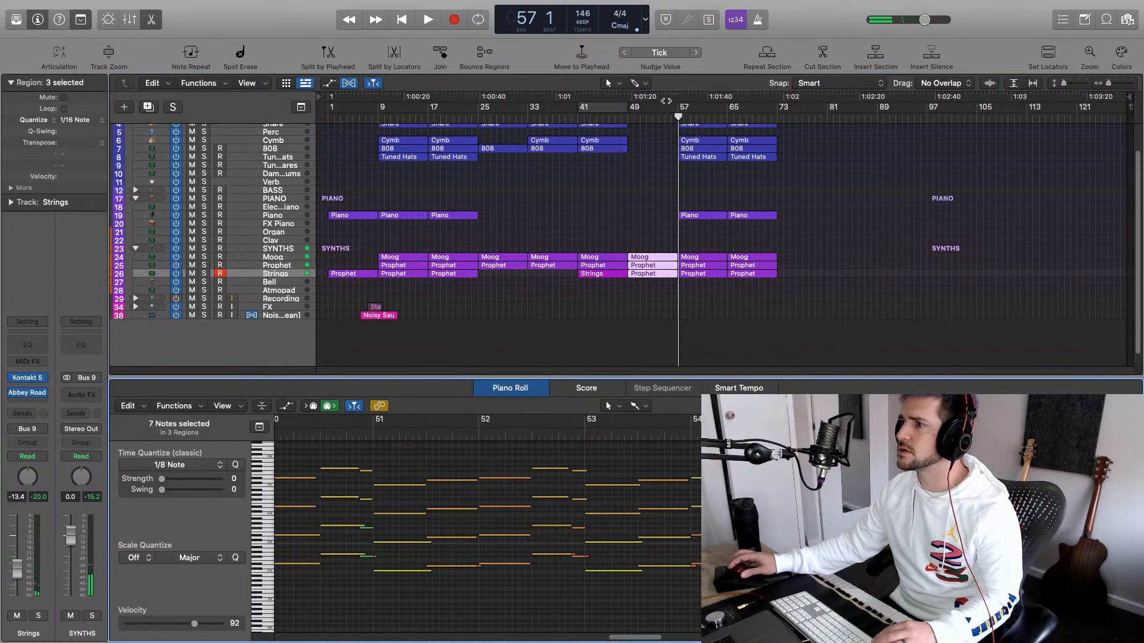
click(663, 117)
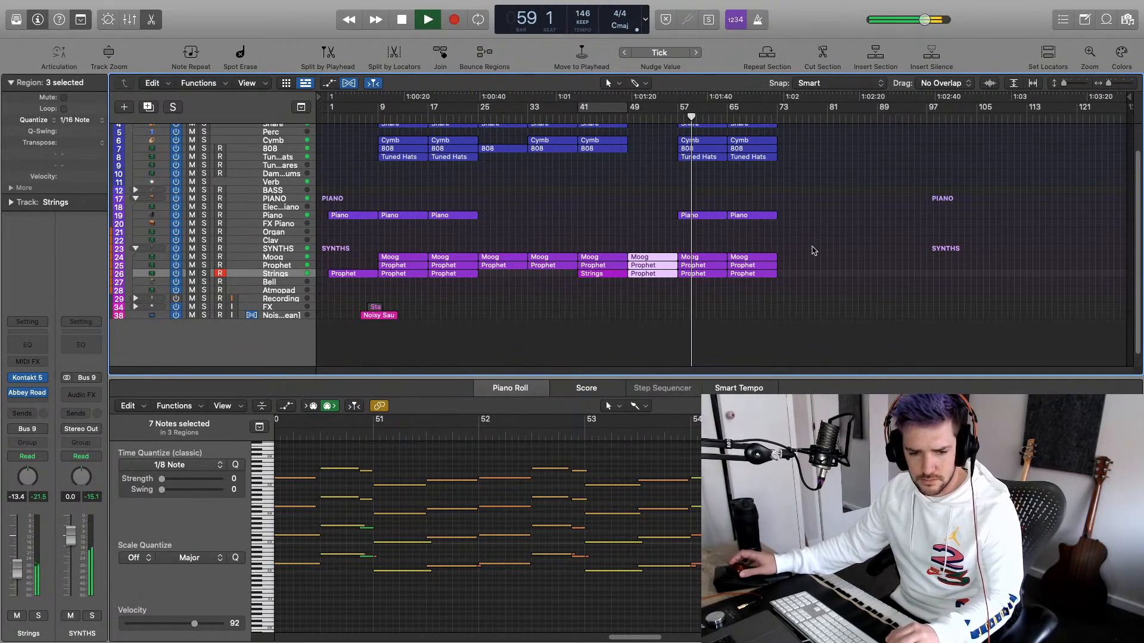
Enlarge the arrangement area and tracks, and duplicate all regions of bars 25–73 to bar 73
scroll(799, 274, down, 2)
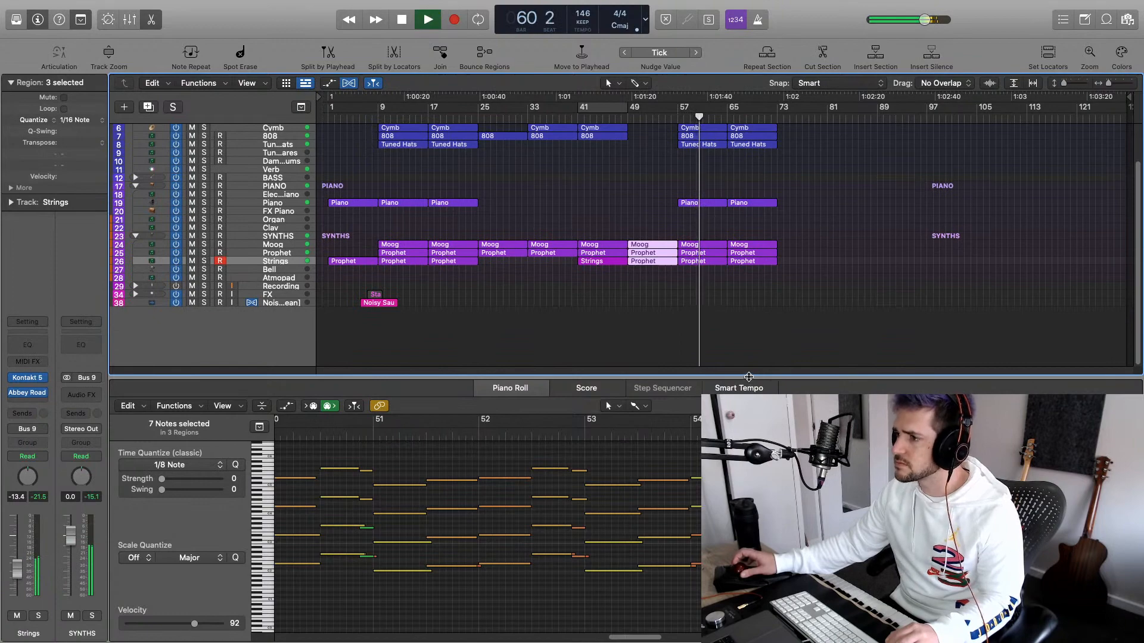
drag(751, 385, 751, 560)
key(super+Down)
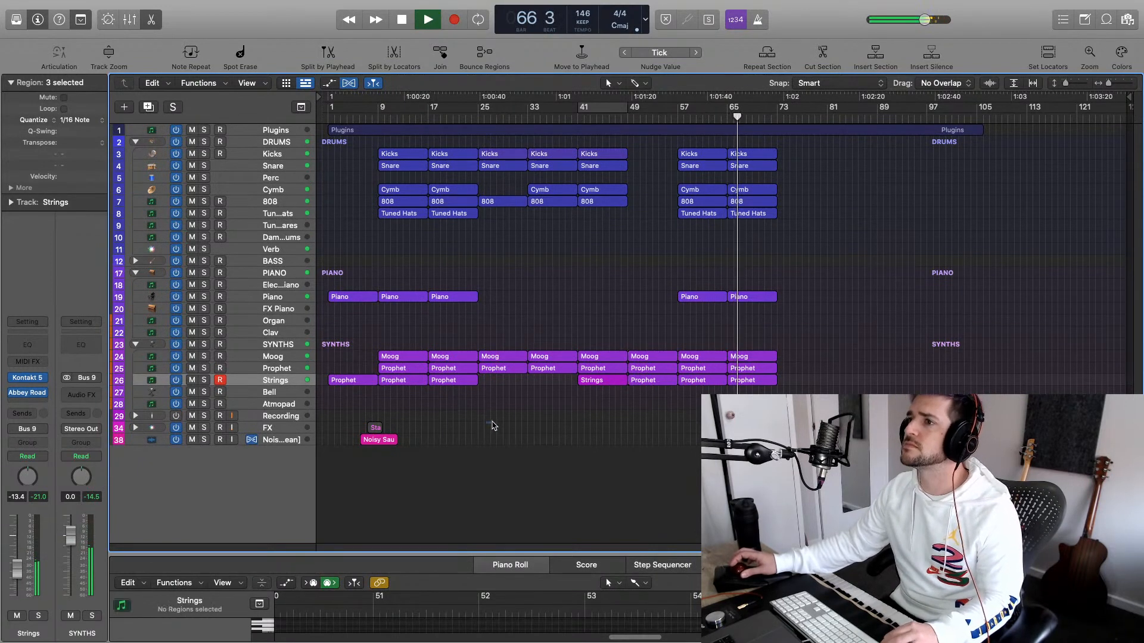
drag(487, 423, 743, 143)
drag(510, 163, 820, 157)
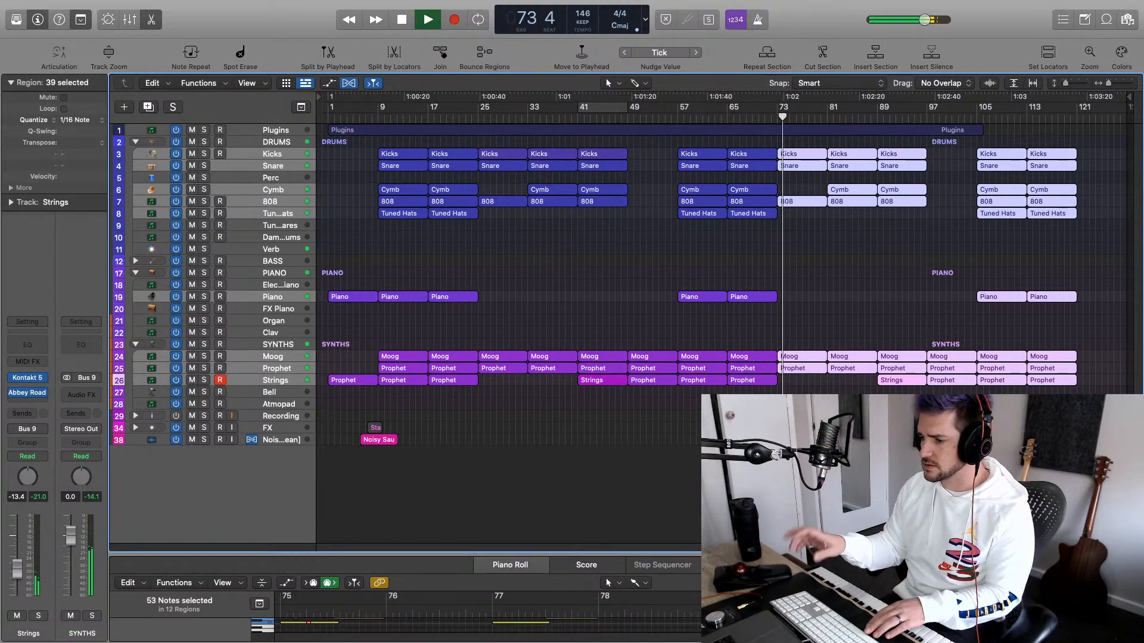
Stop playback and delete the Prophet track's region starting at bar 73
key(space)
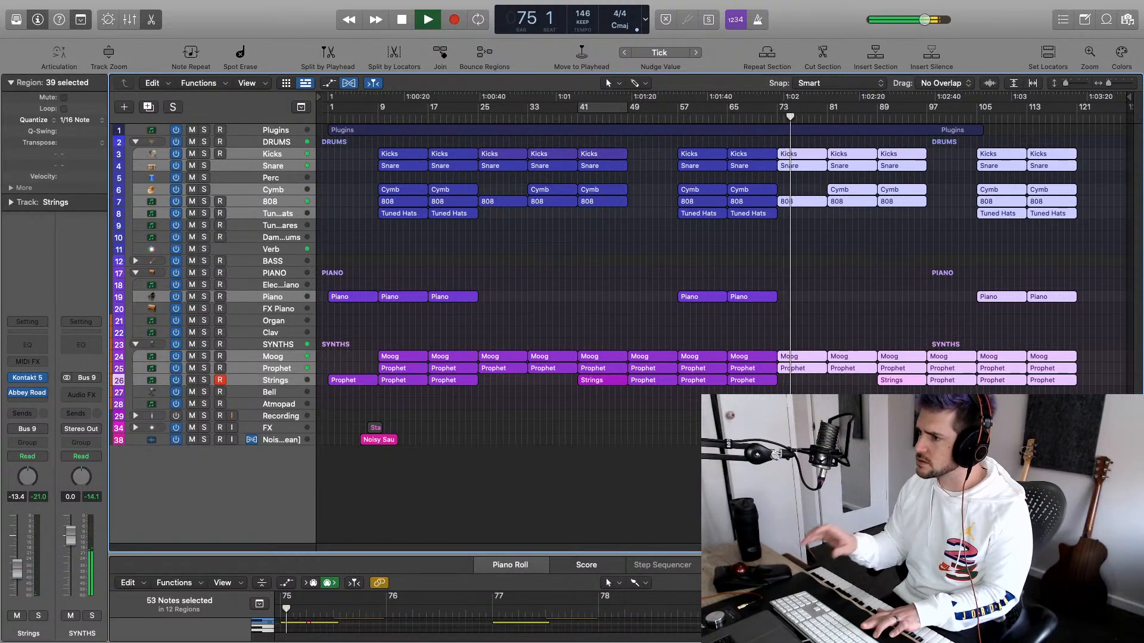
click(823, 382)
click(817, 369)
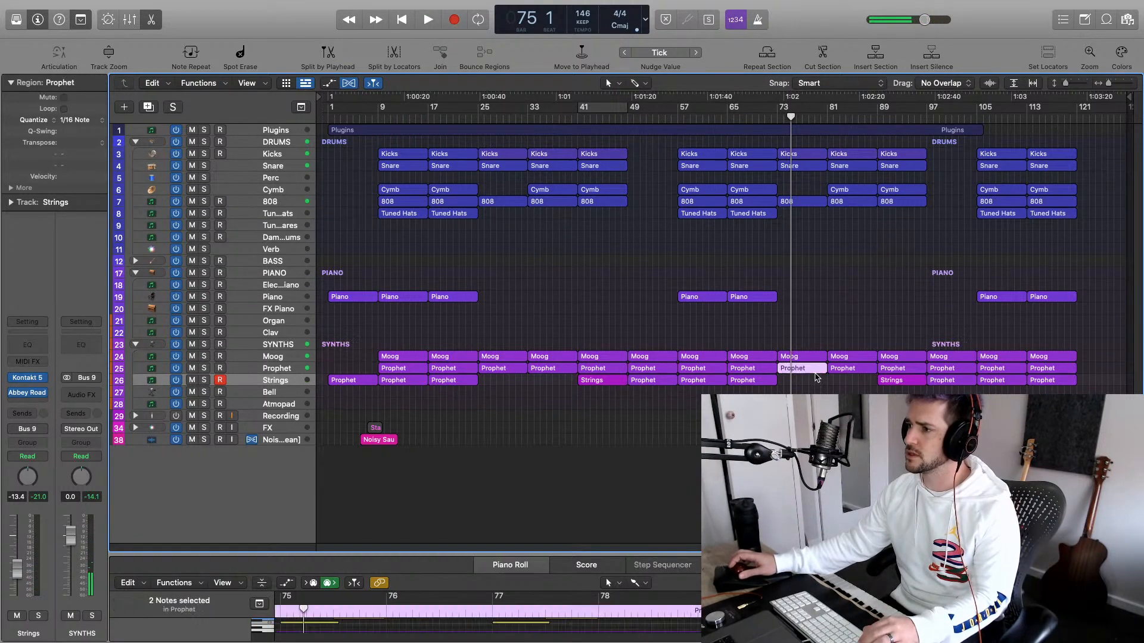
key(Delete)
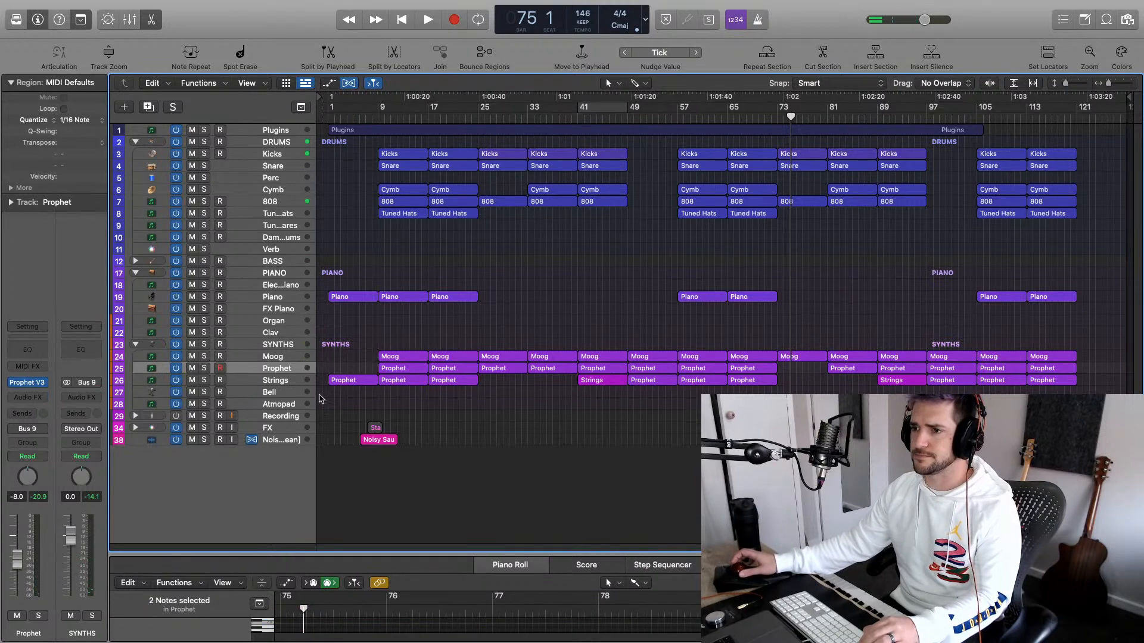
Rename the Bell track as Horror Strings
click(272, 394)
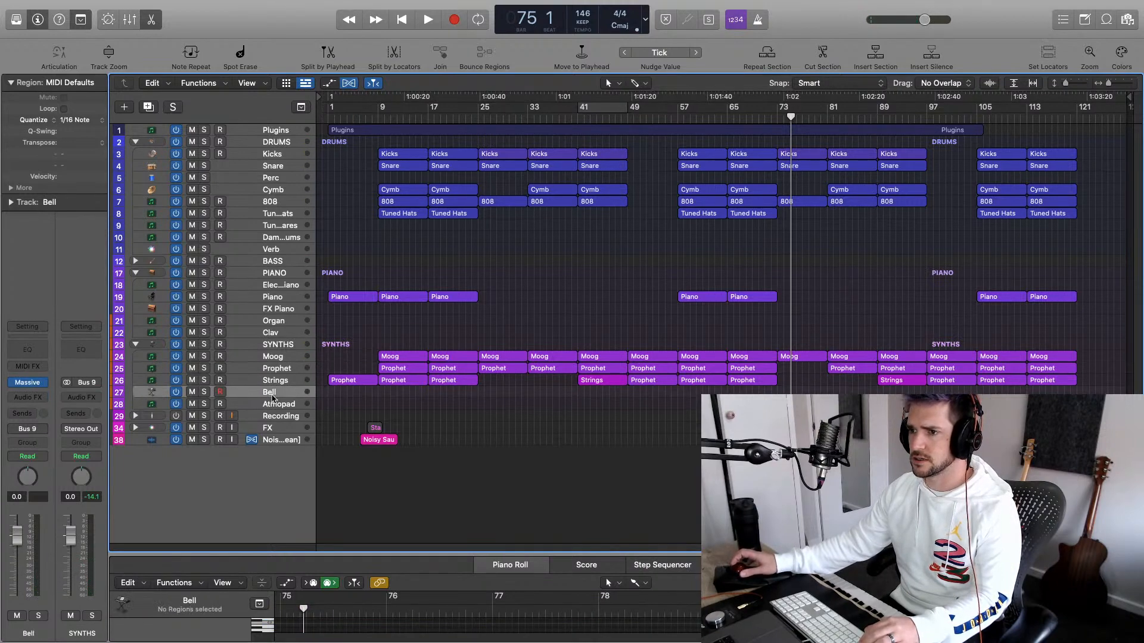
click(36, 395)
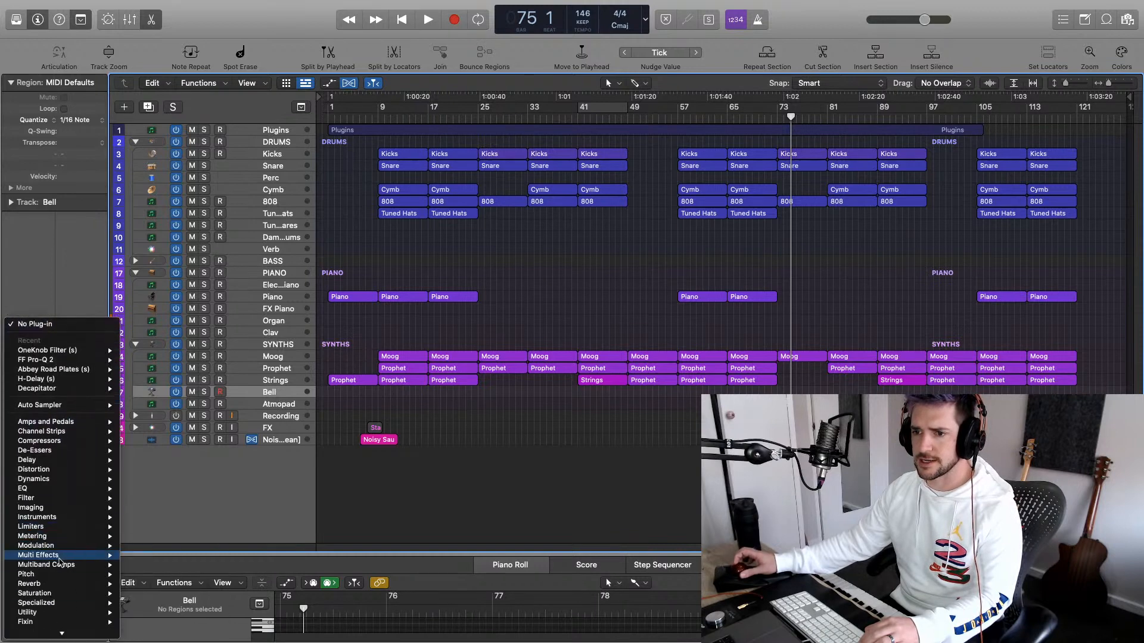
mouse_move(62, 564)
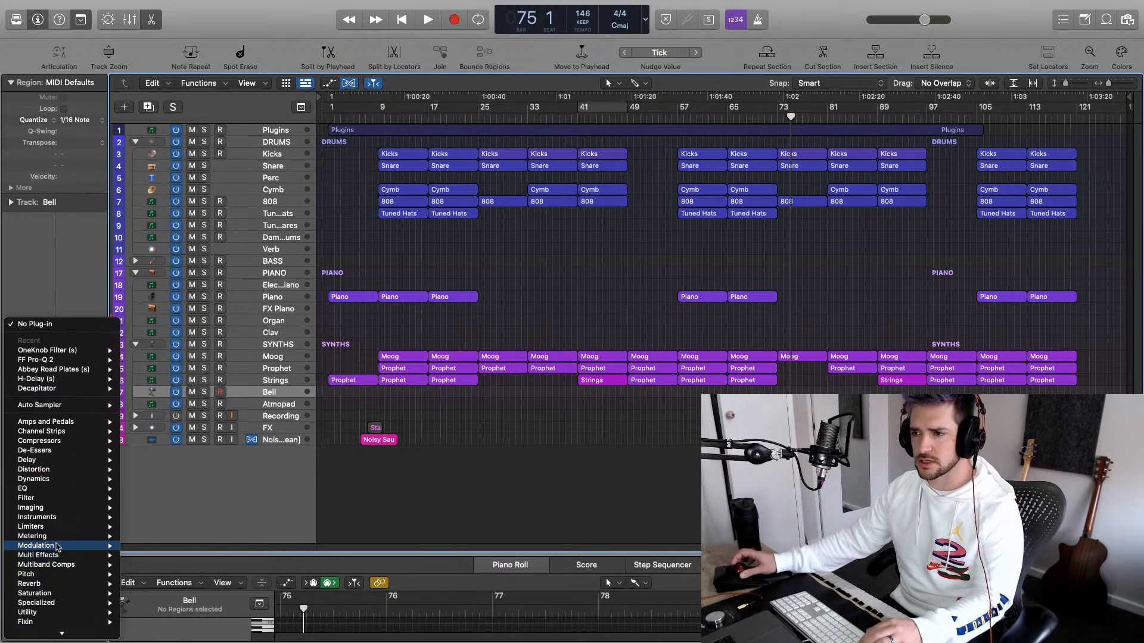
double_click(289, 391)
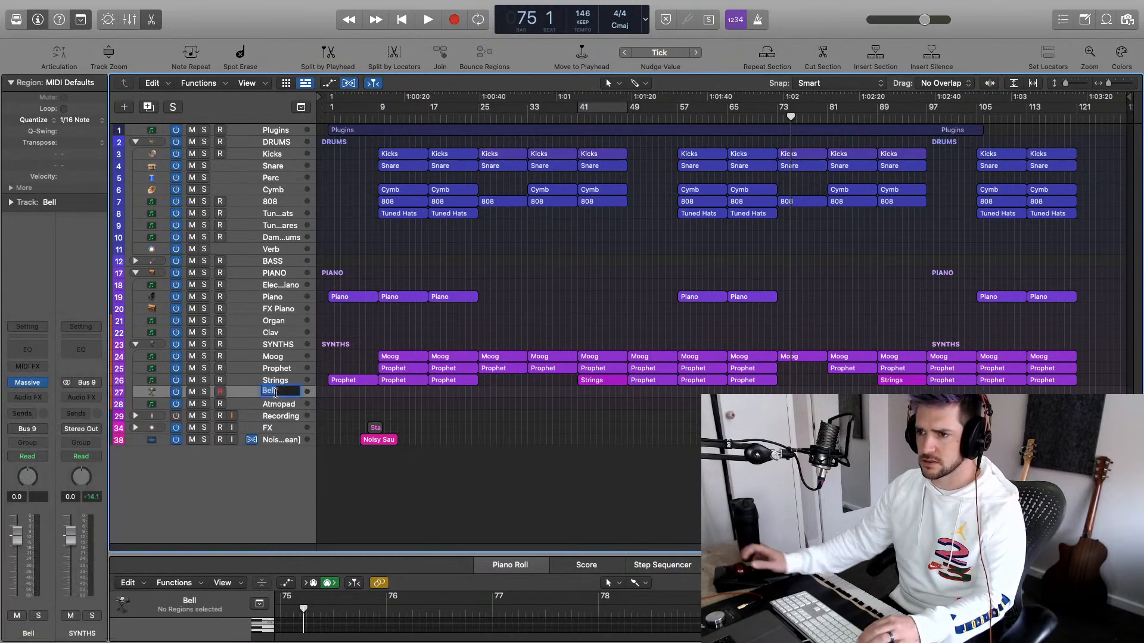
text(Horror S)
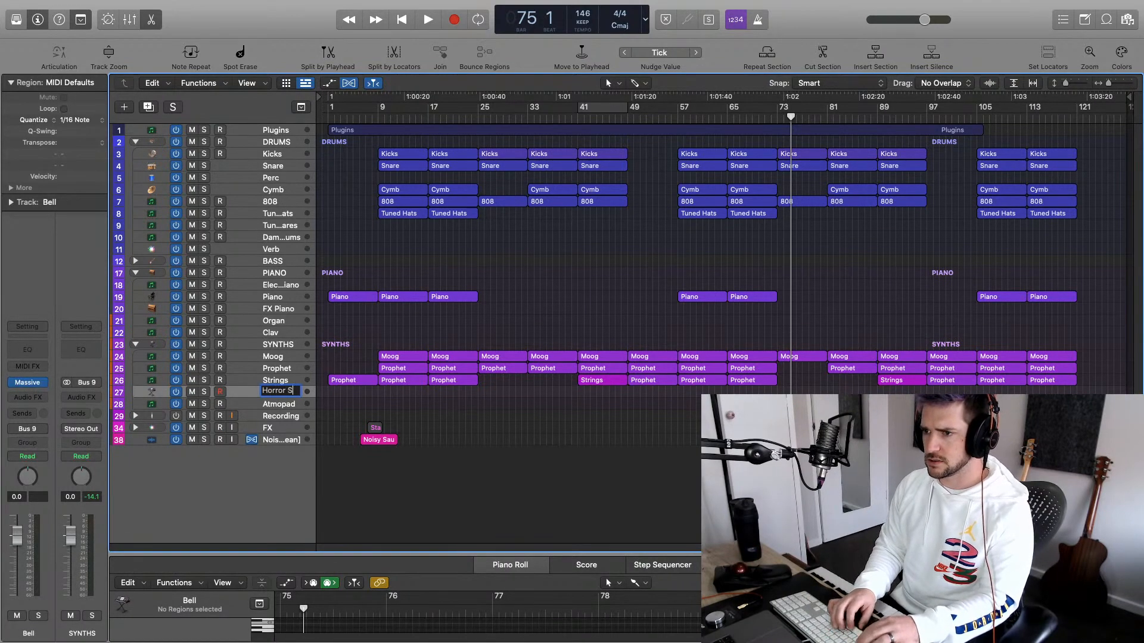
text(trings)
key(Return)
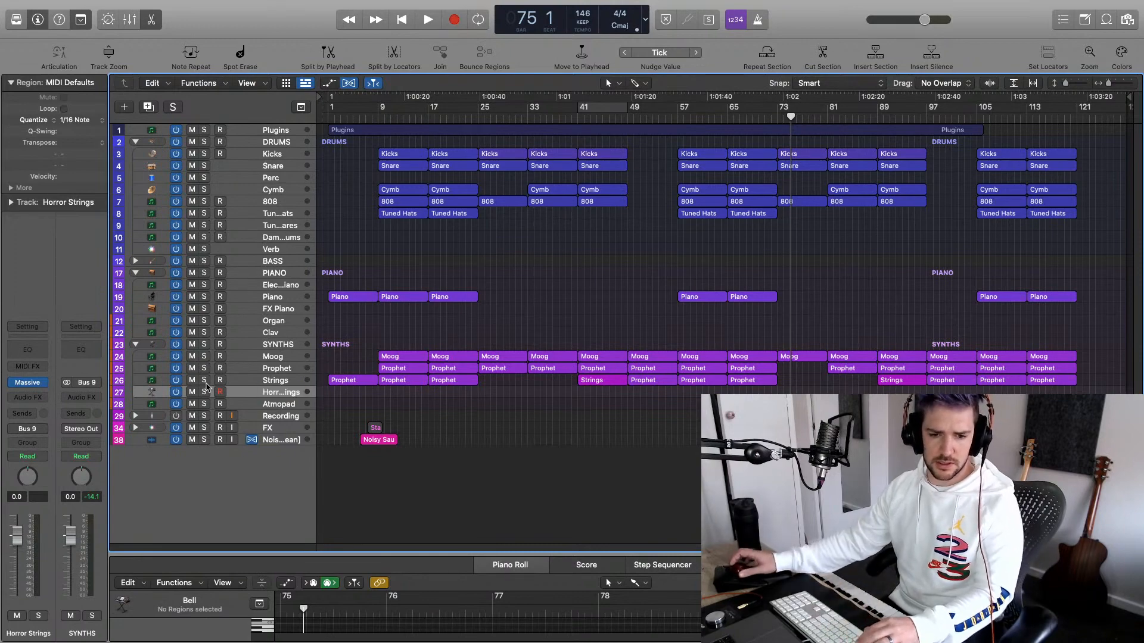
Replace the Massive instrument on the Horror Strings track with a stereo ANA 2
click(41, 384)
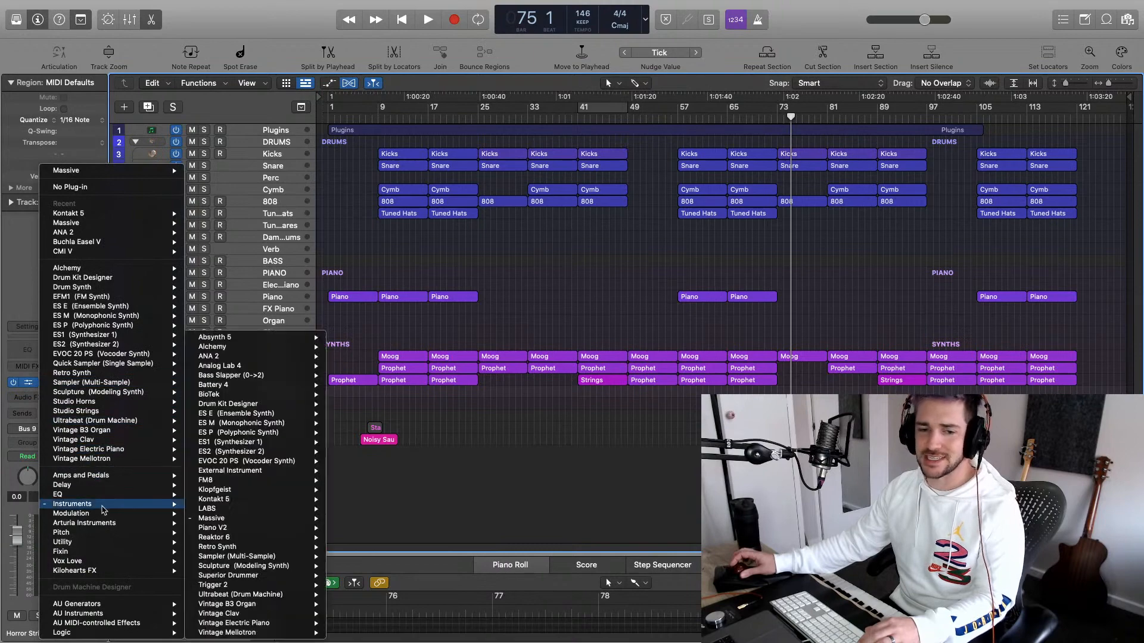
mouse_move(102, 512)
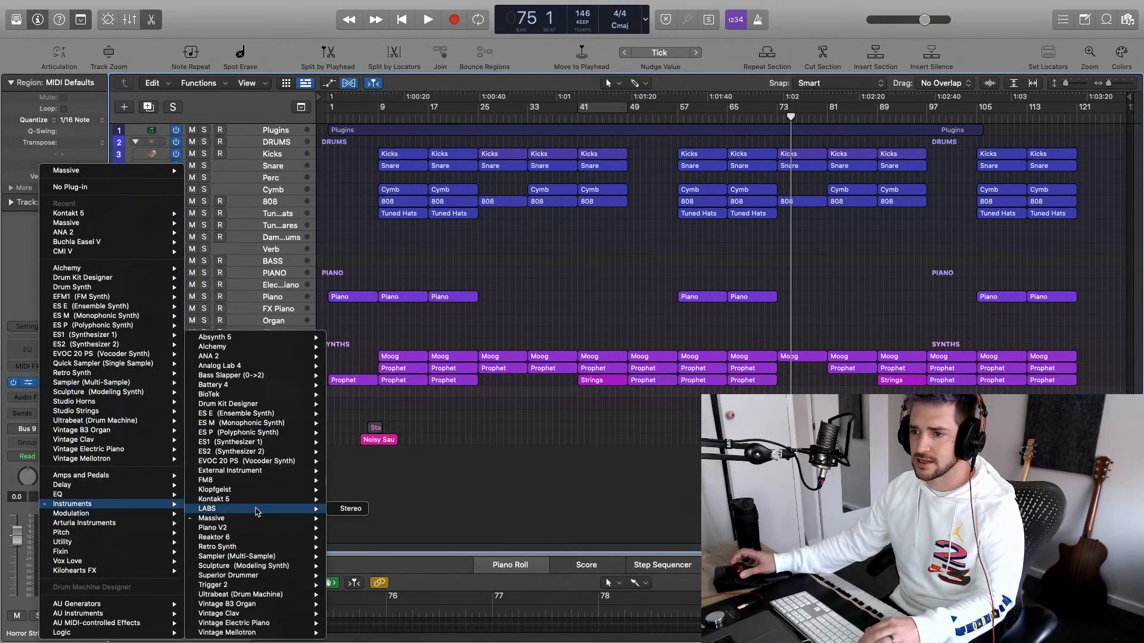
mouse_move(267, 578)
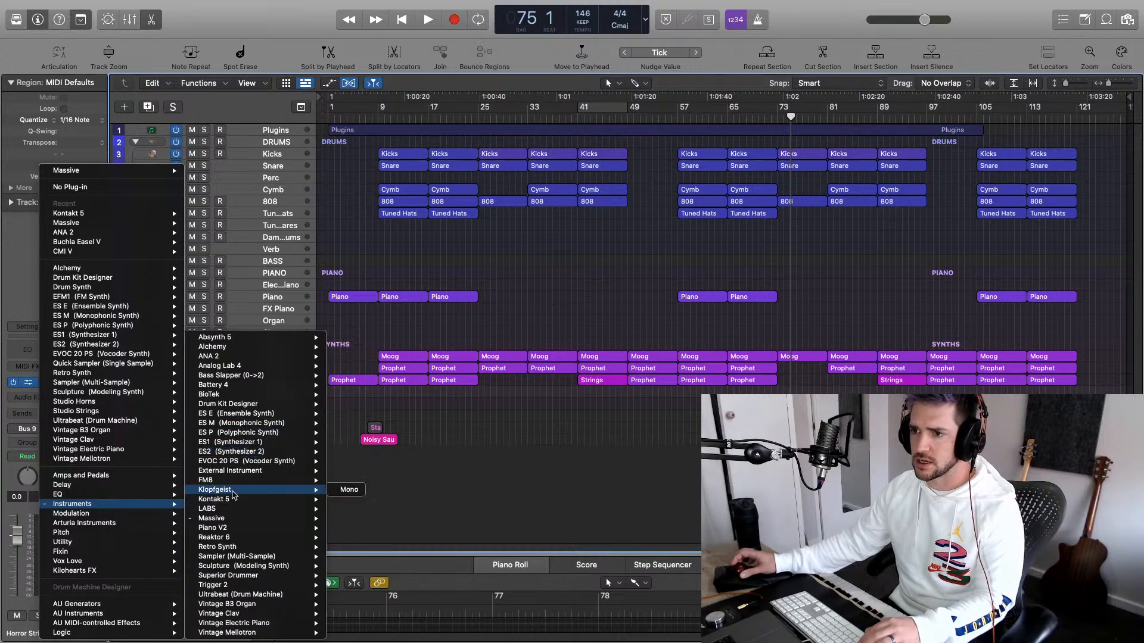
mouse_move(156, 516)
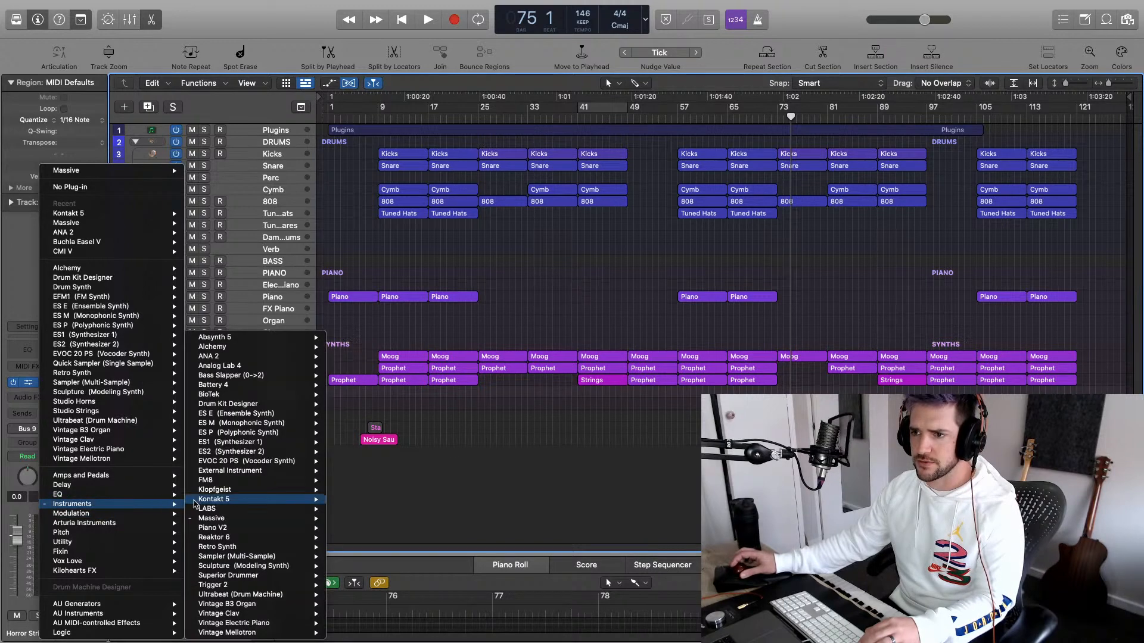
mouse_move(286, 356)
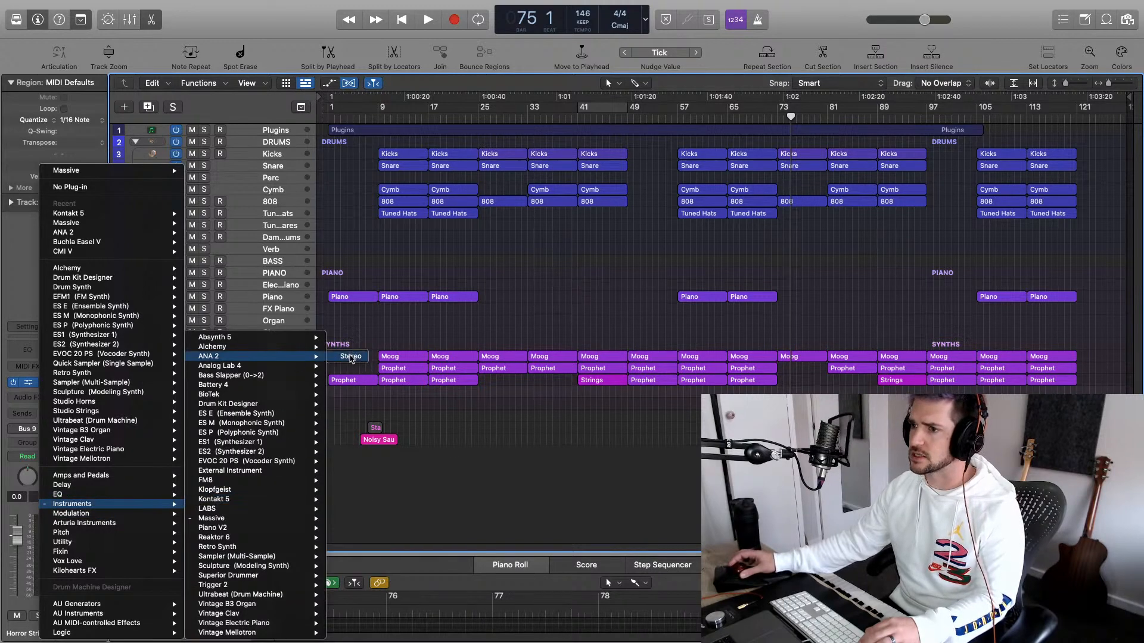
click(350, 356)
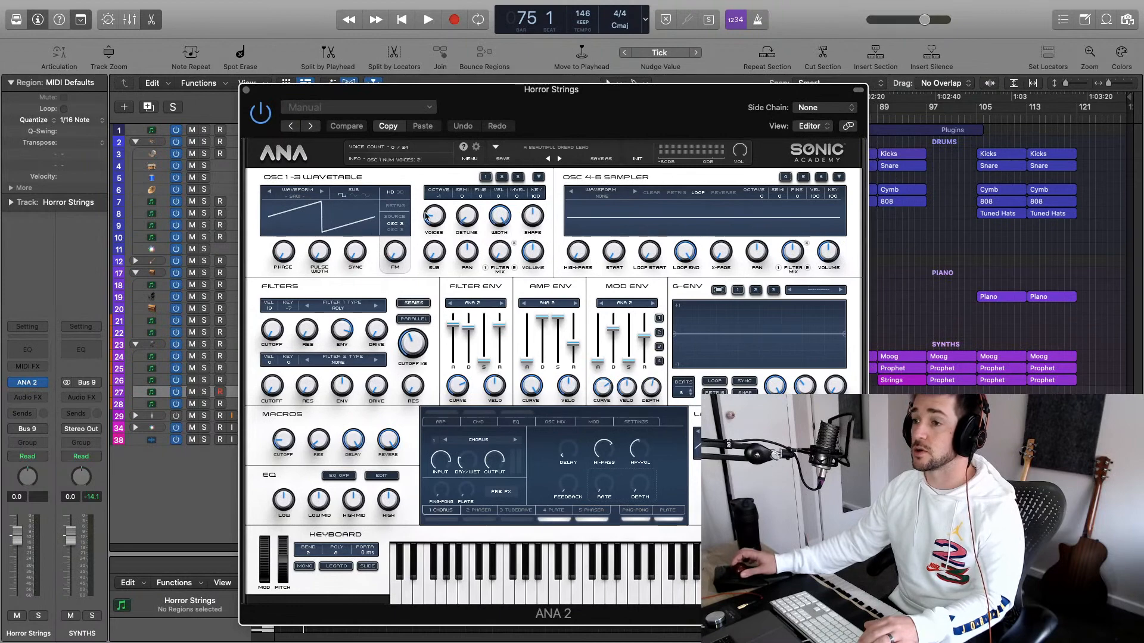
Filter the ANA 2 presets to the Strings category and load Play Dead Strings
click(565, 151)
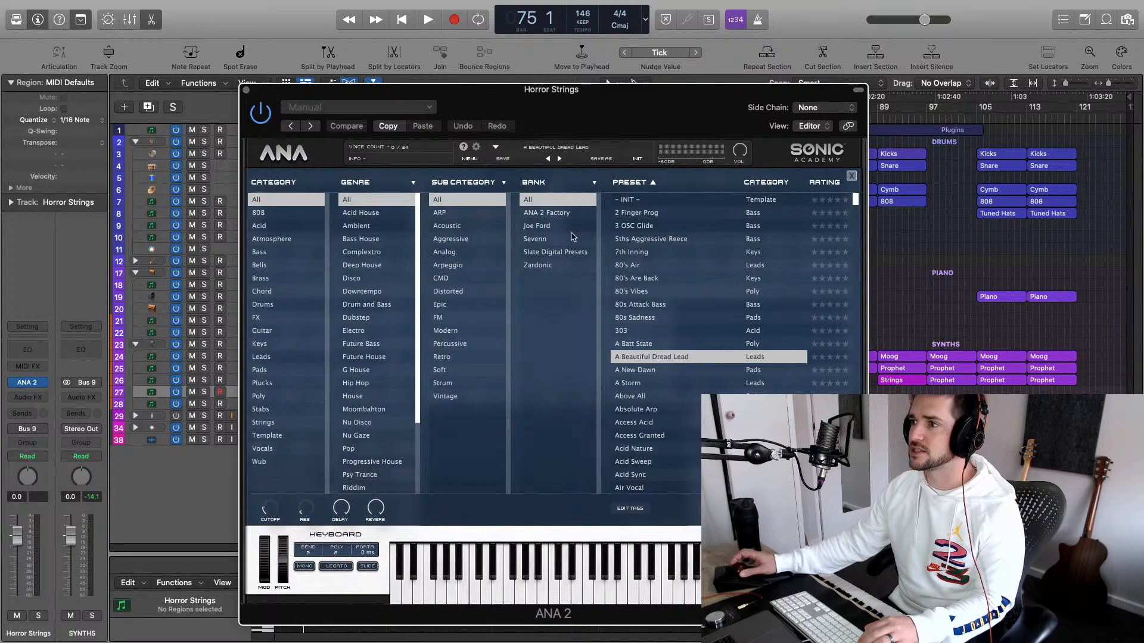
click(275, 421)
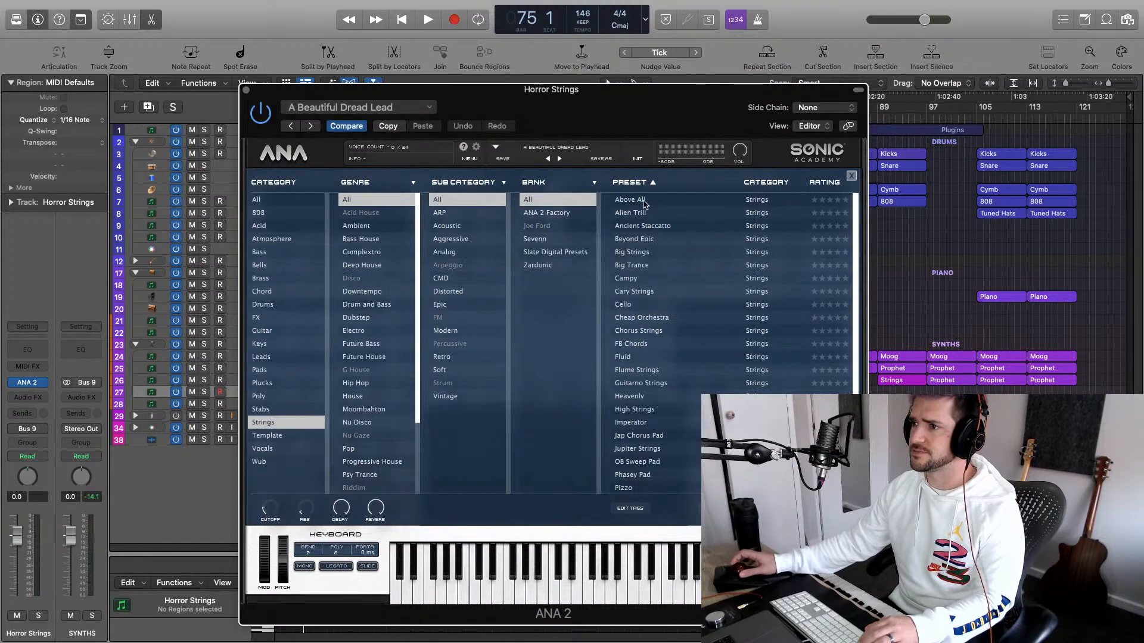
scroll(667, 312, down, 3)
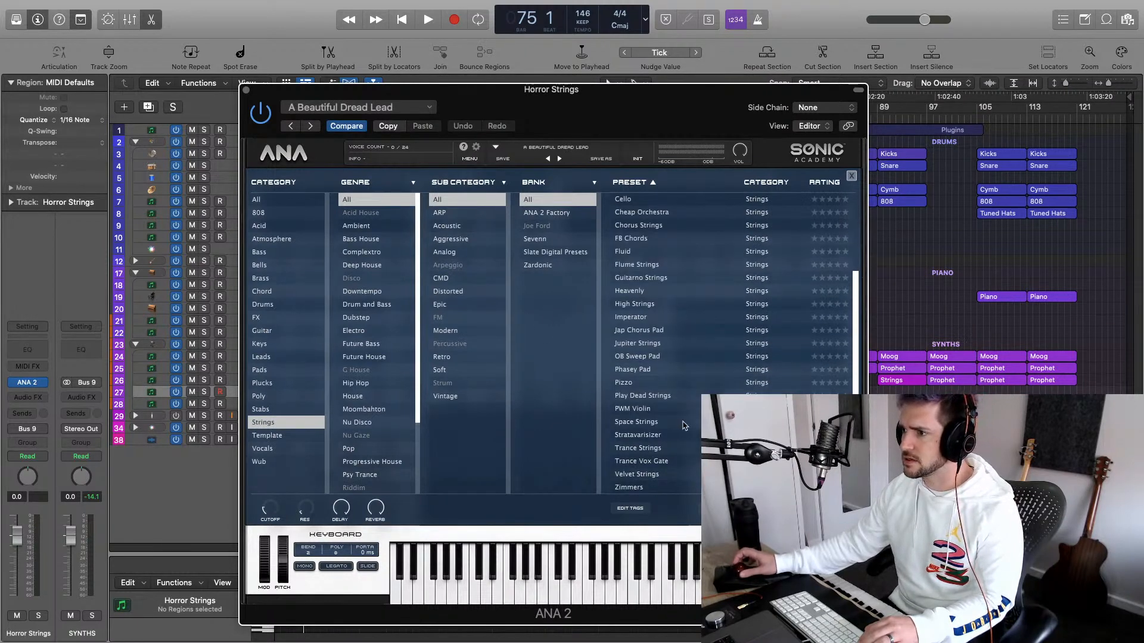
click(666, 396)
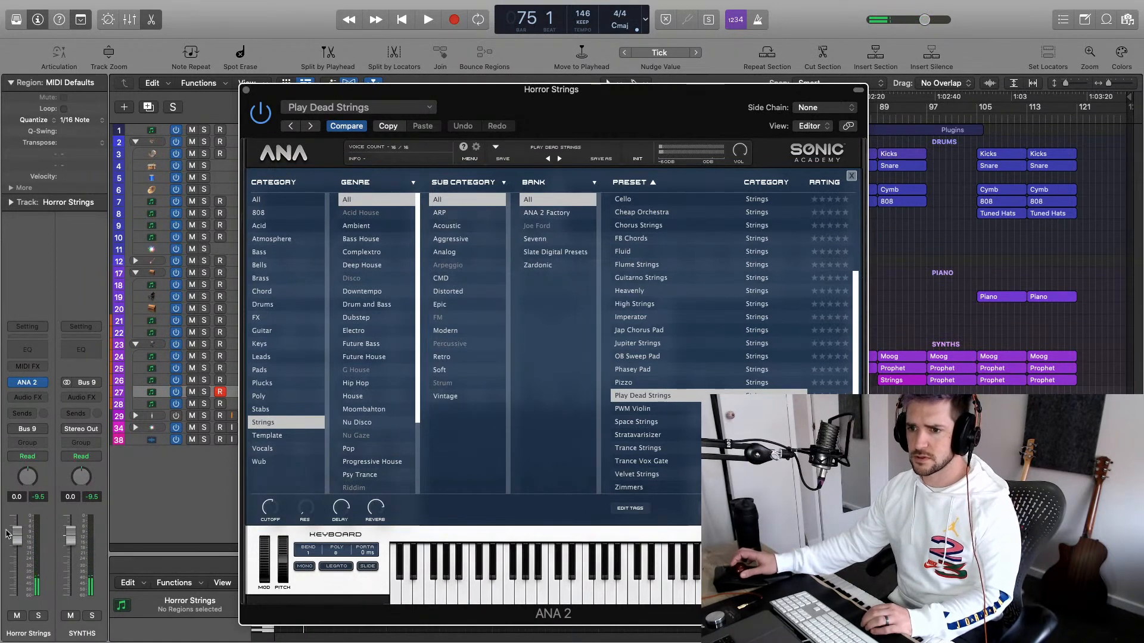
Lower the Horror Strings track volume to -15.2 dB and shorten ANA 2's amp envelope release to about 0.07 s
drag(24, 566, 28, 601)
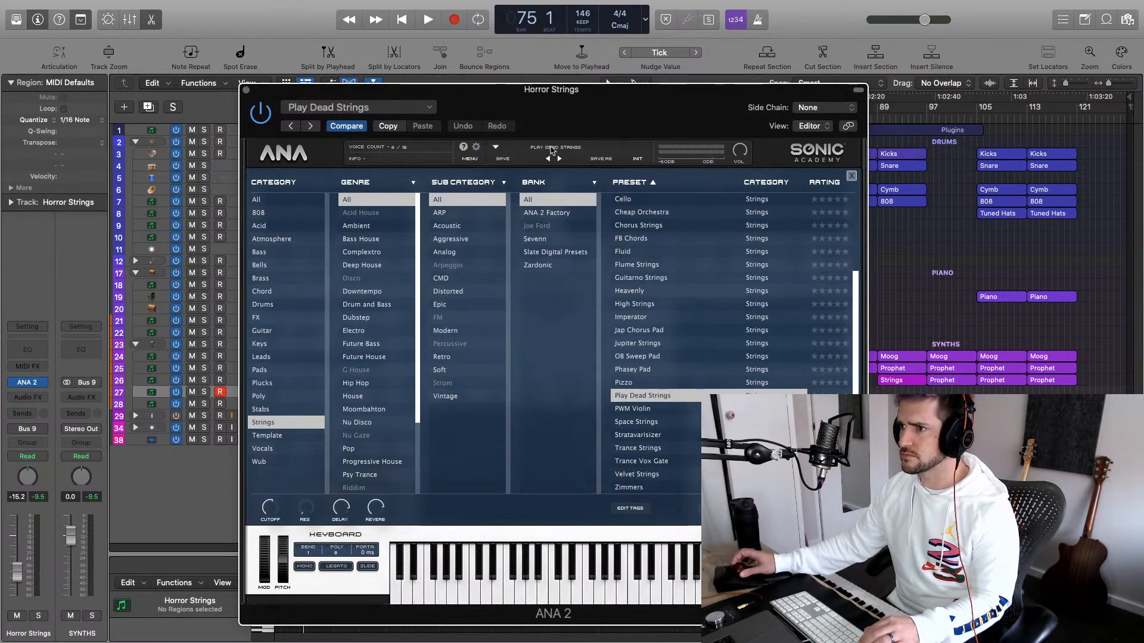
click(852, 176)
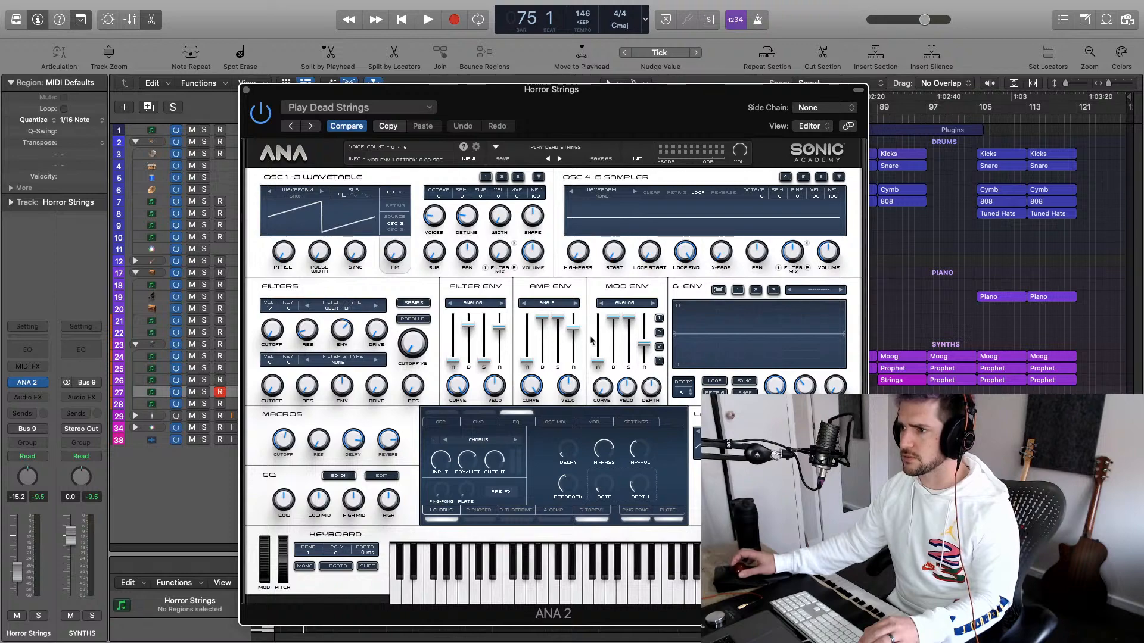
drag(574, 337, 574, 352)
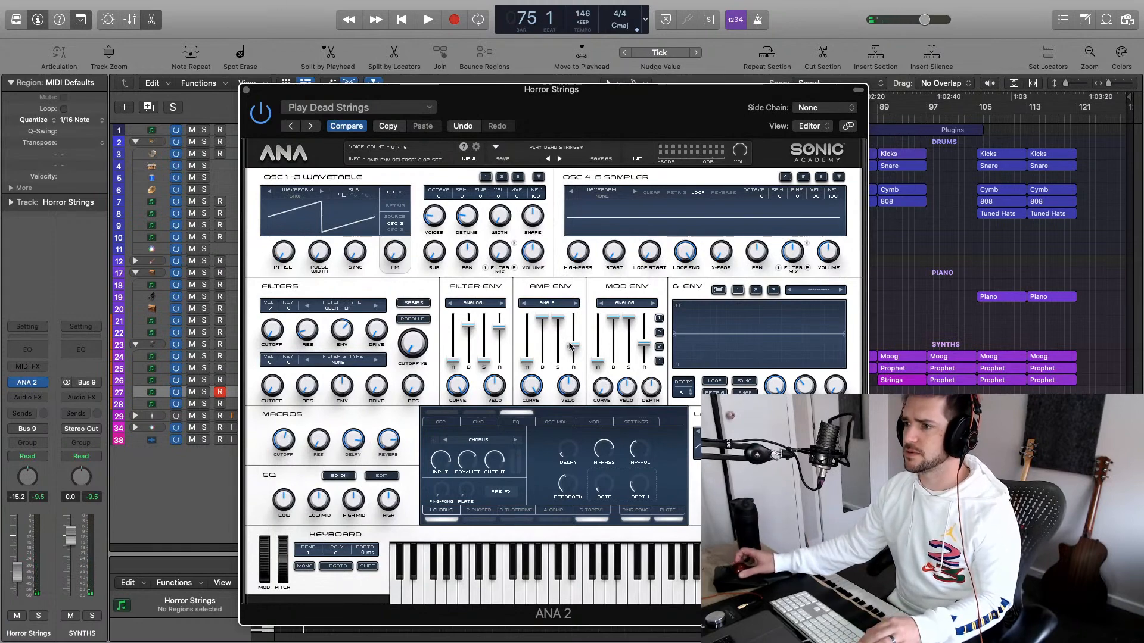
Set a cycle range from bar 73 to 81 and record a Horror Strings MIDI part inside it
click(246, 89)
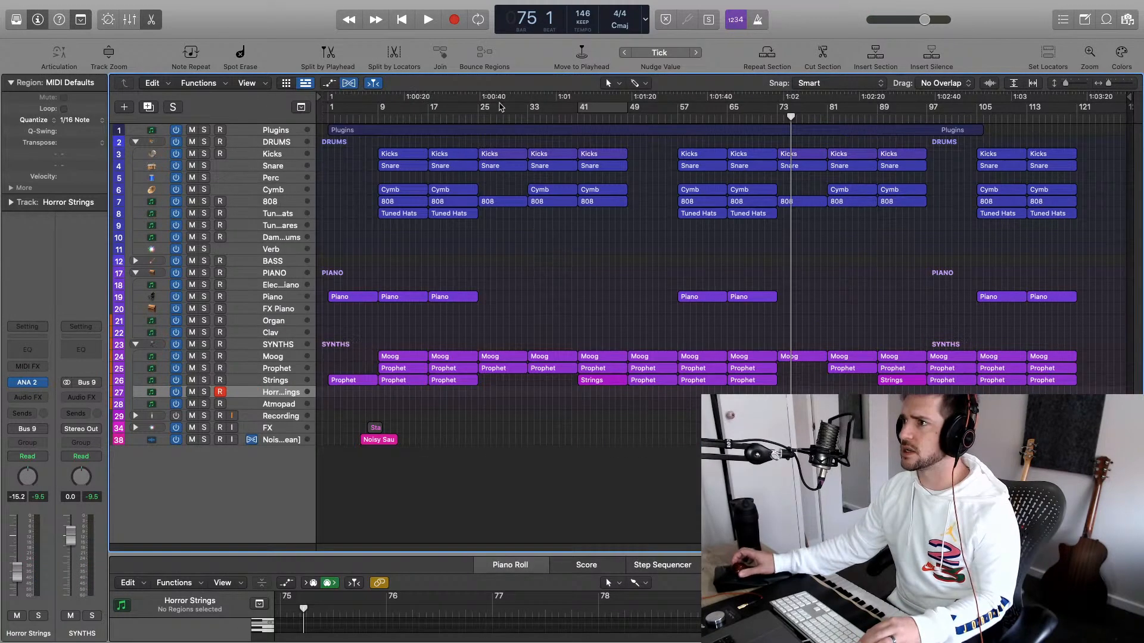
drag(781, 110, 824, 111)
key(r)
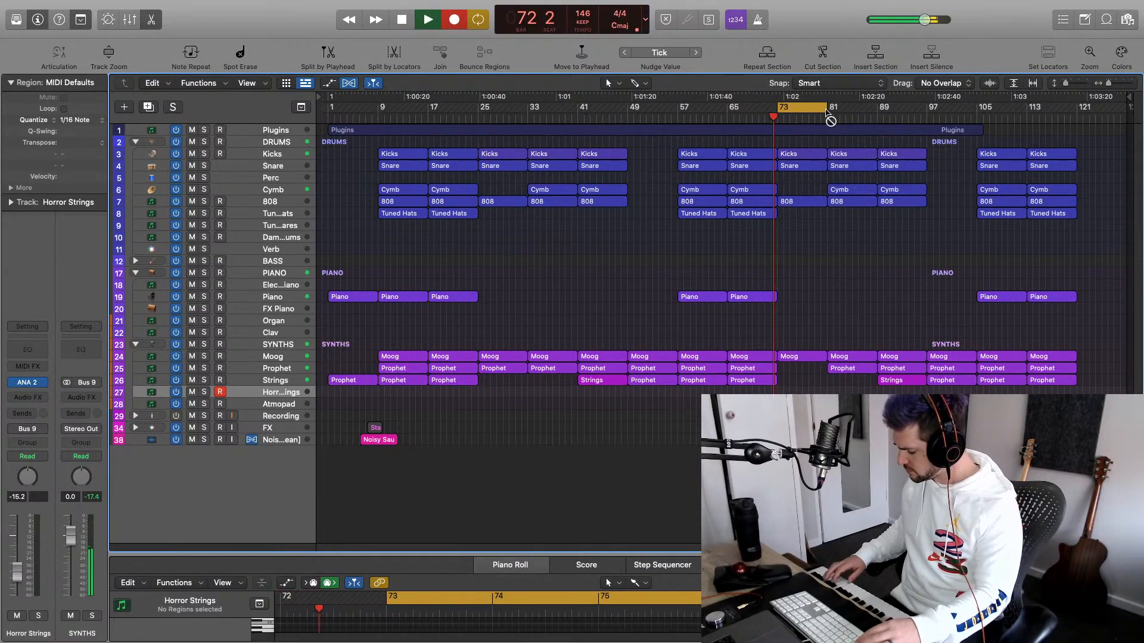
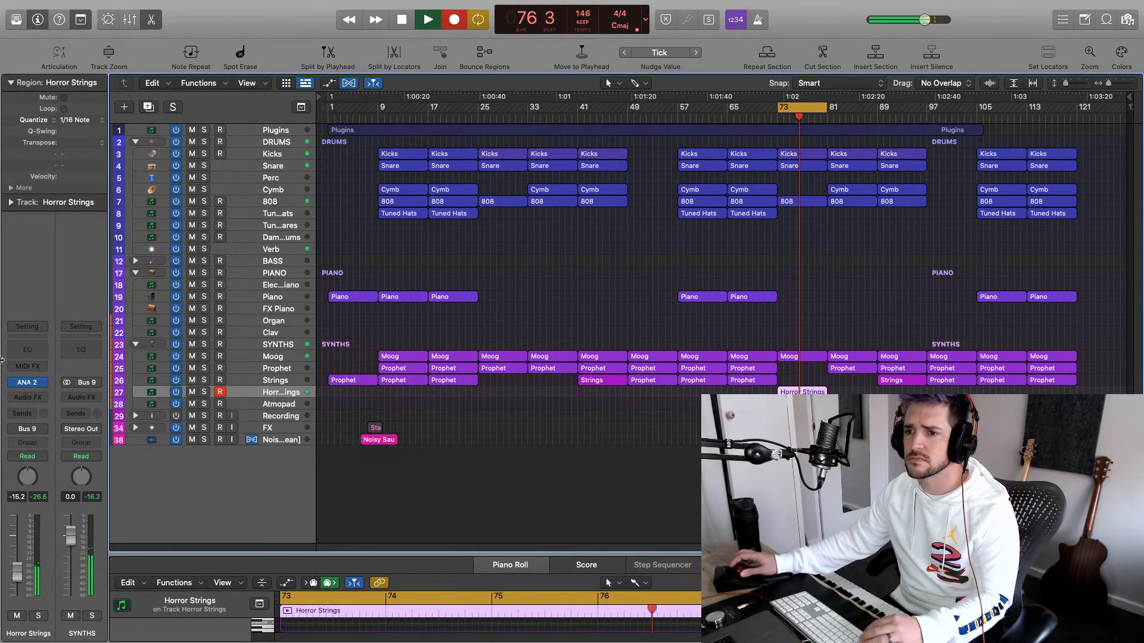
key(space)
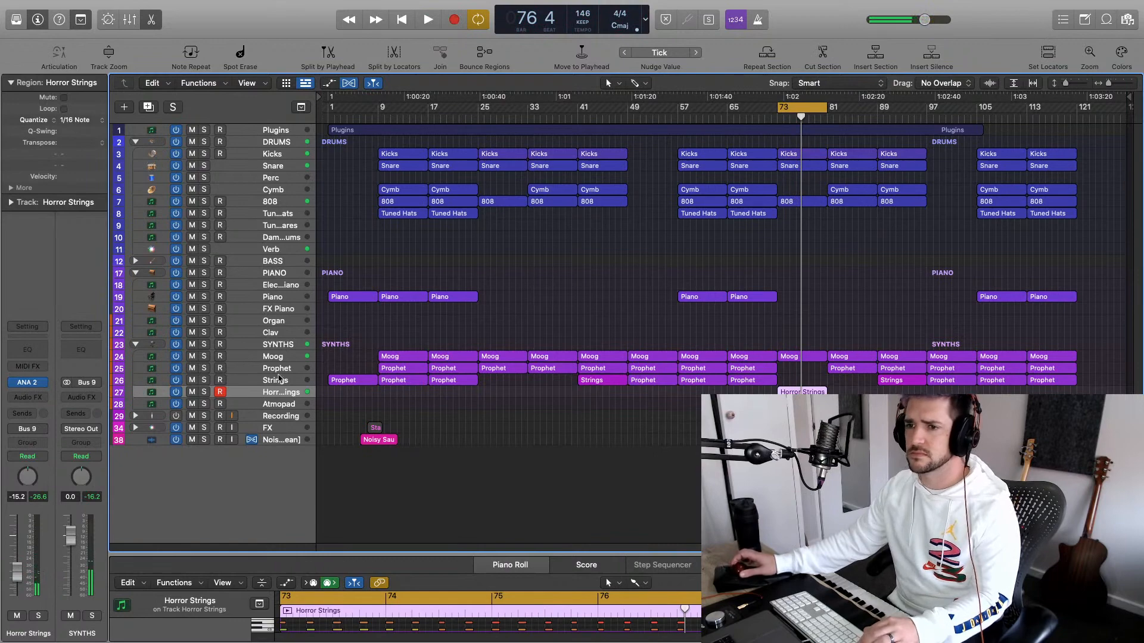
Insert a stereo OneKnob Filter on the Horror Strings track and set its knob to about 7
click(42, 397)
click(43, 370)
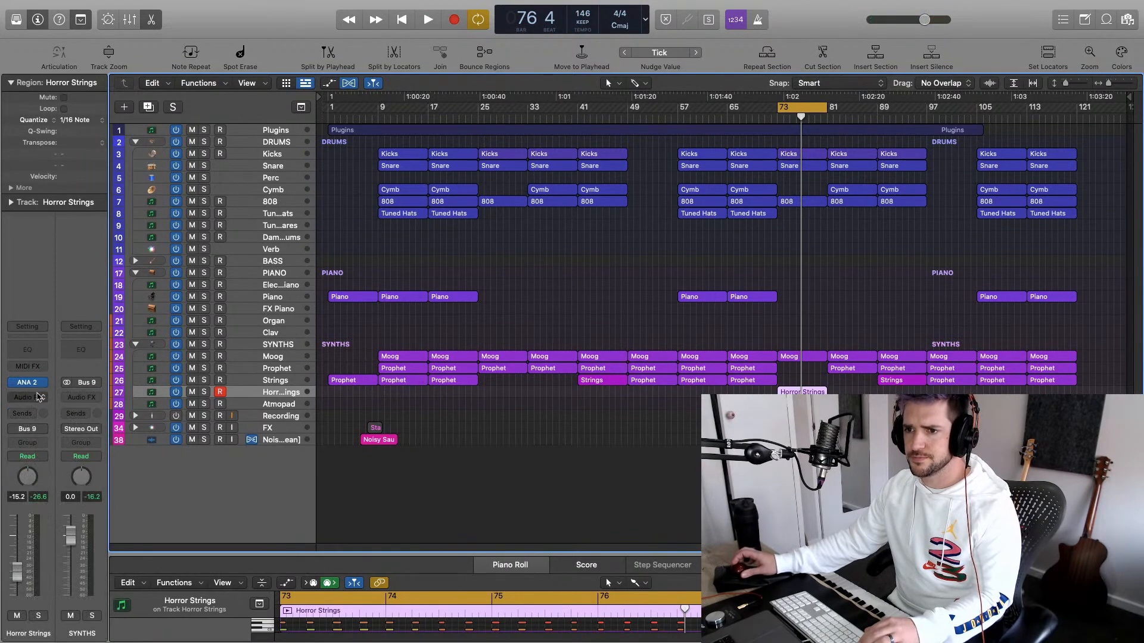
click(39, 398)
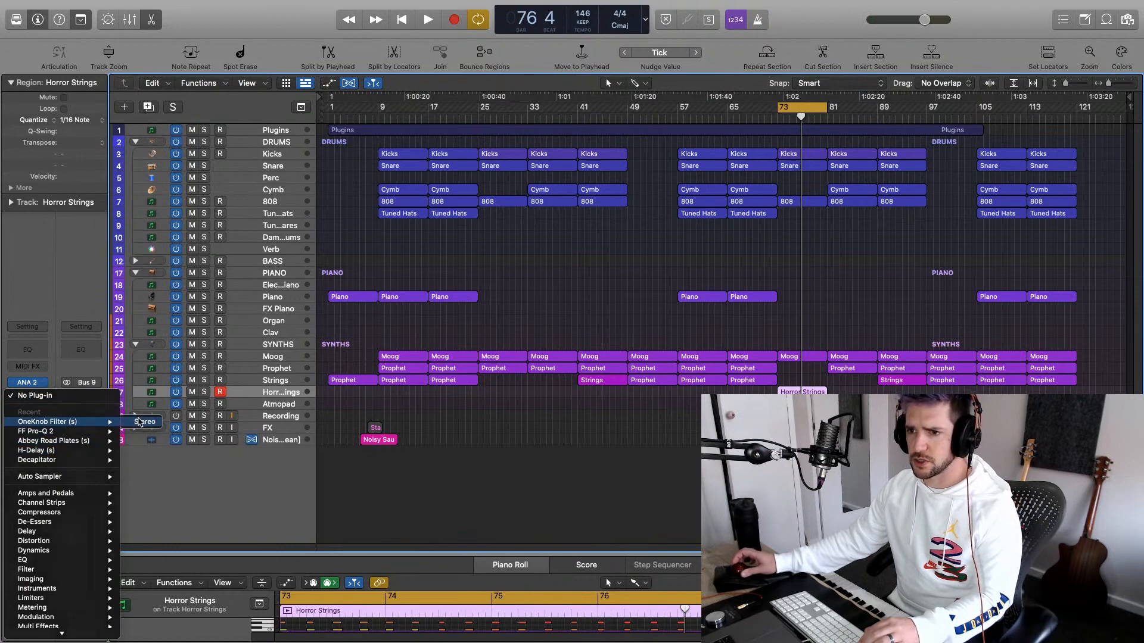
click(139, 422)
click(449, 255)
key(space)
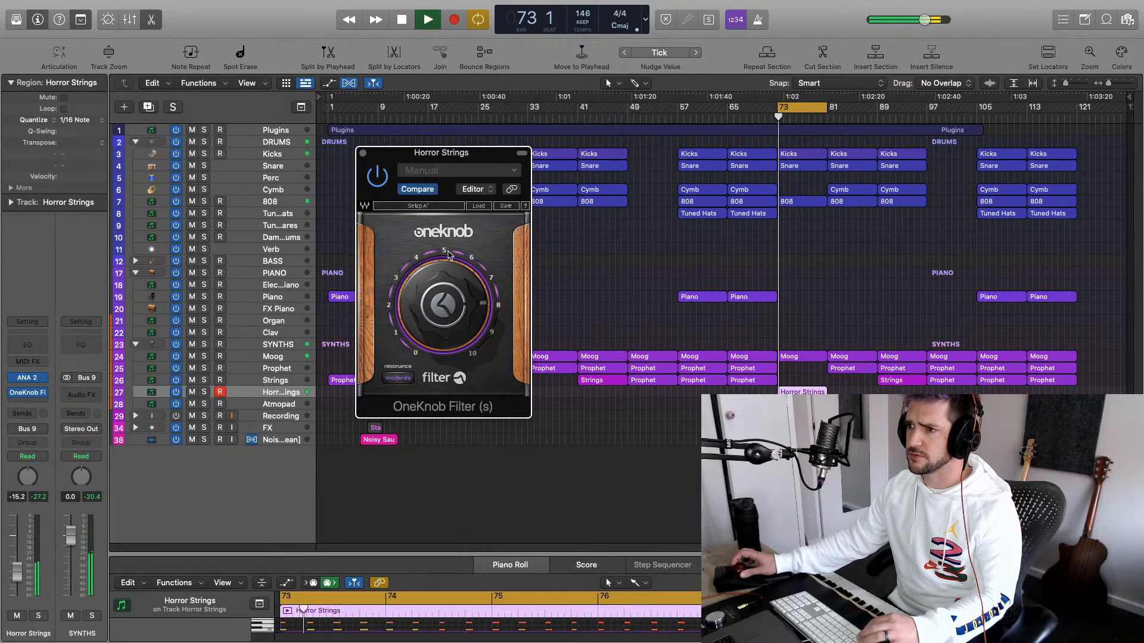
drag(448, 255, 449, 364)
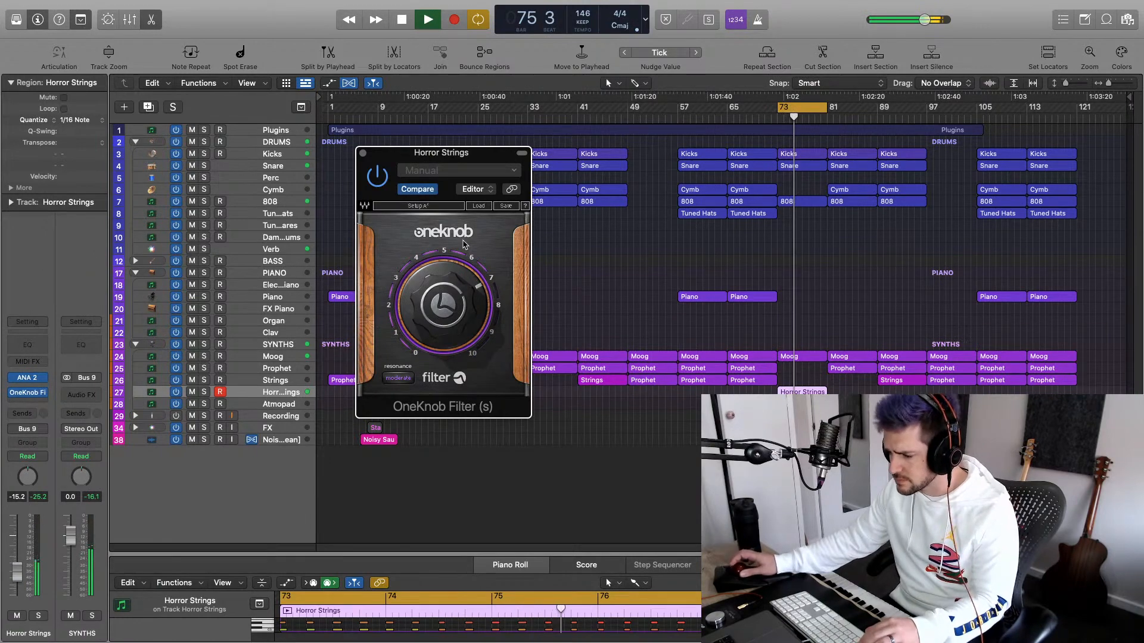
click(363, 154)
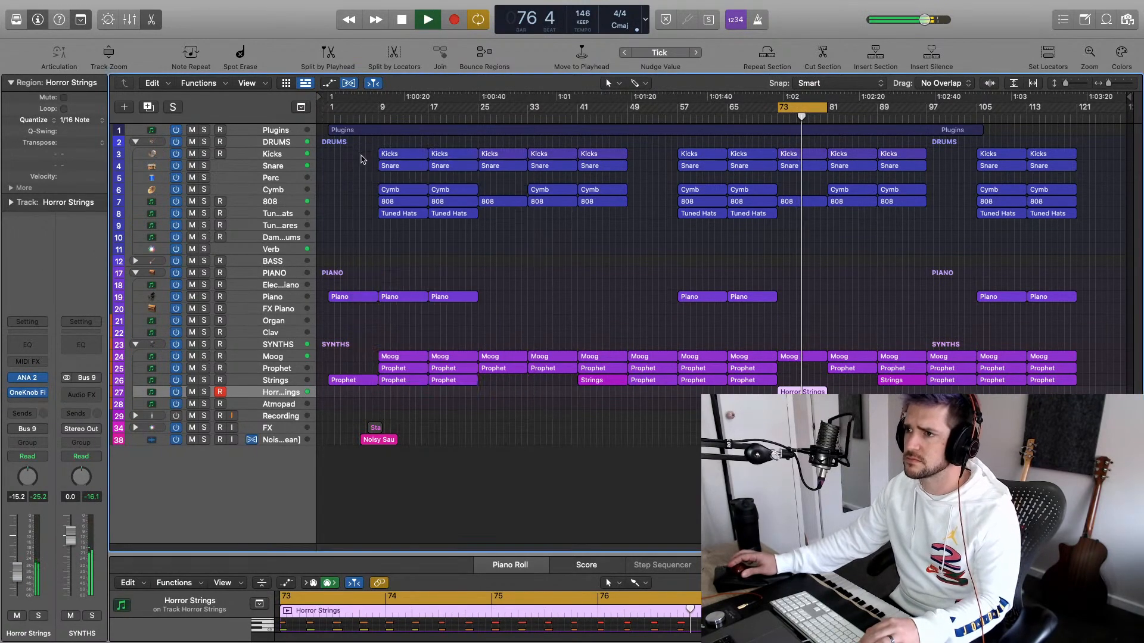
click(27, 402)
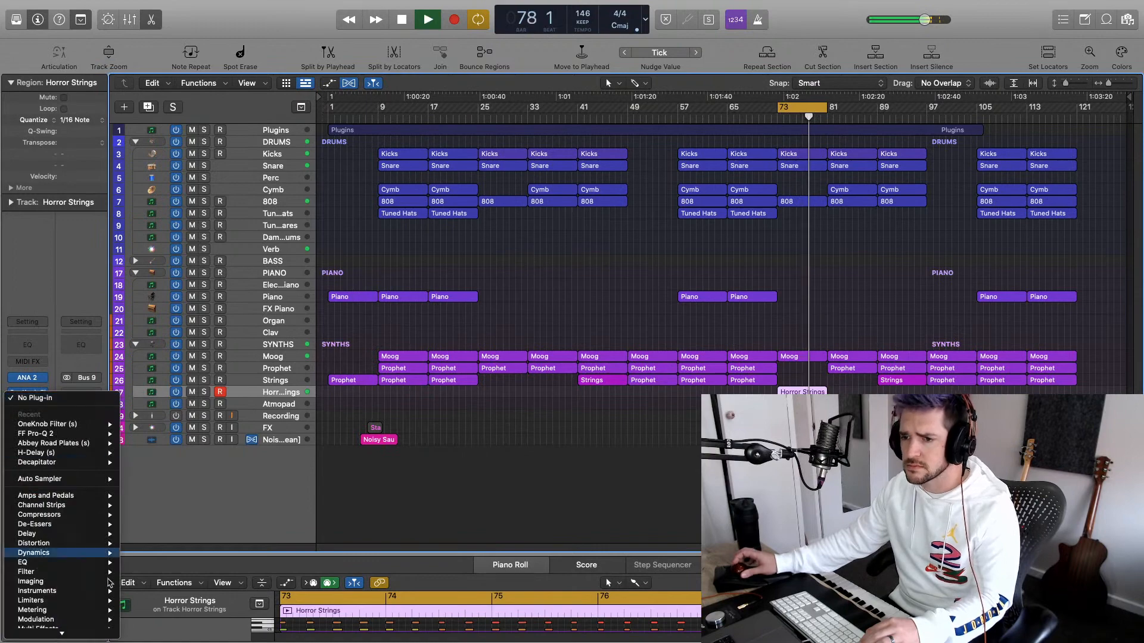
mouse_move(104, 544)
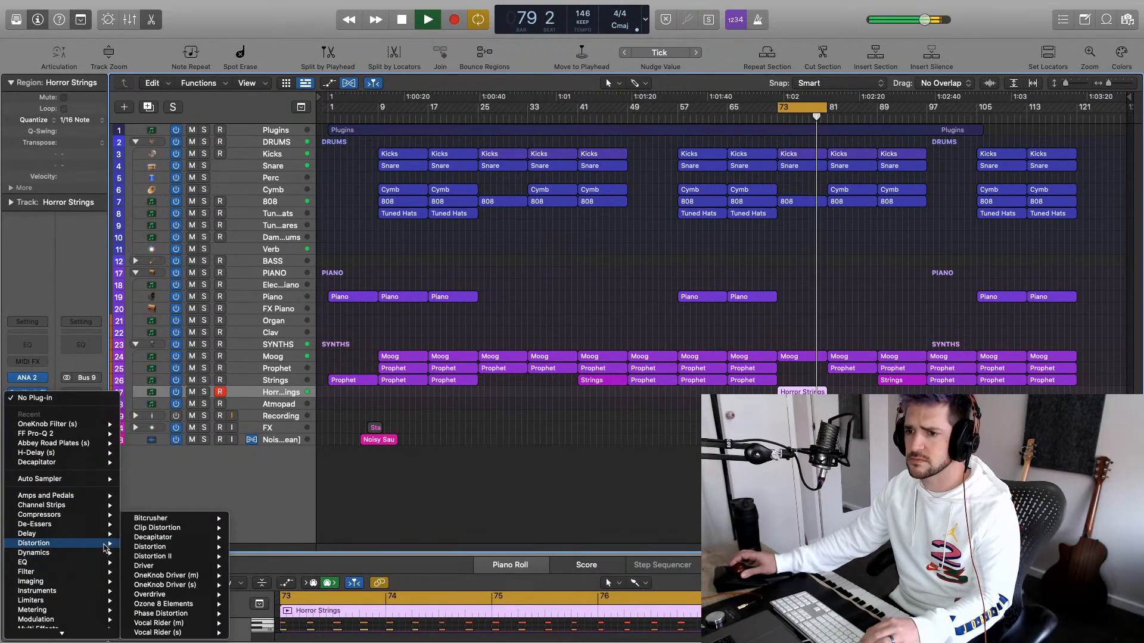
click(44, 387)
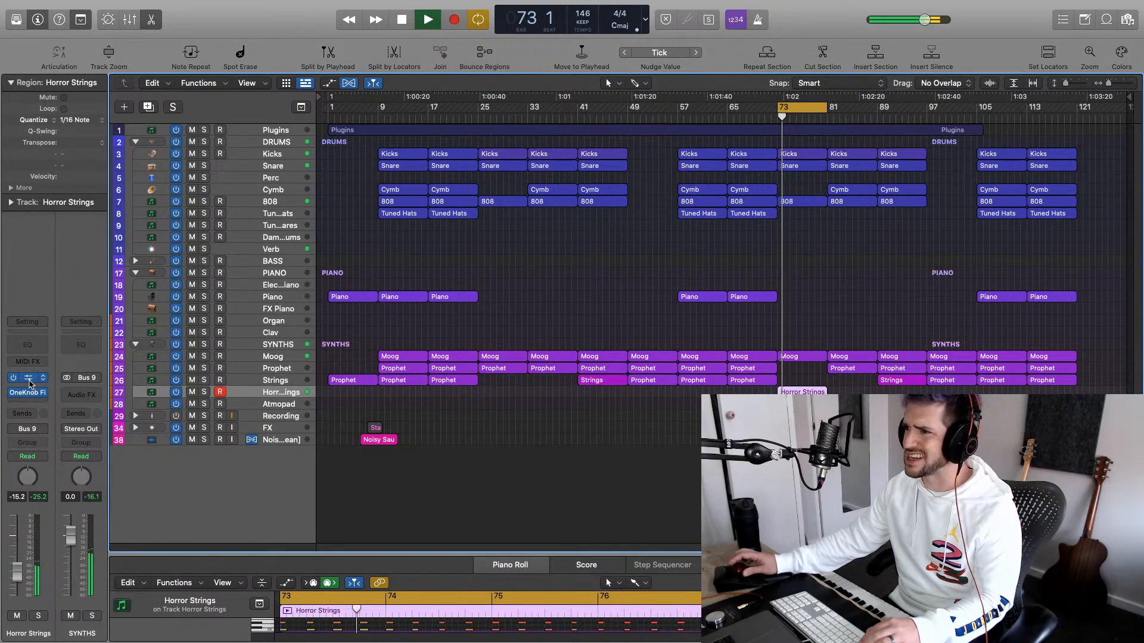
Turn ANA 2's Delay macro all the way down on the Horror Strings track
click(29, 379)
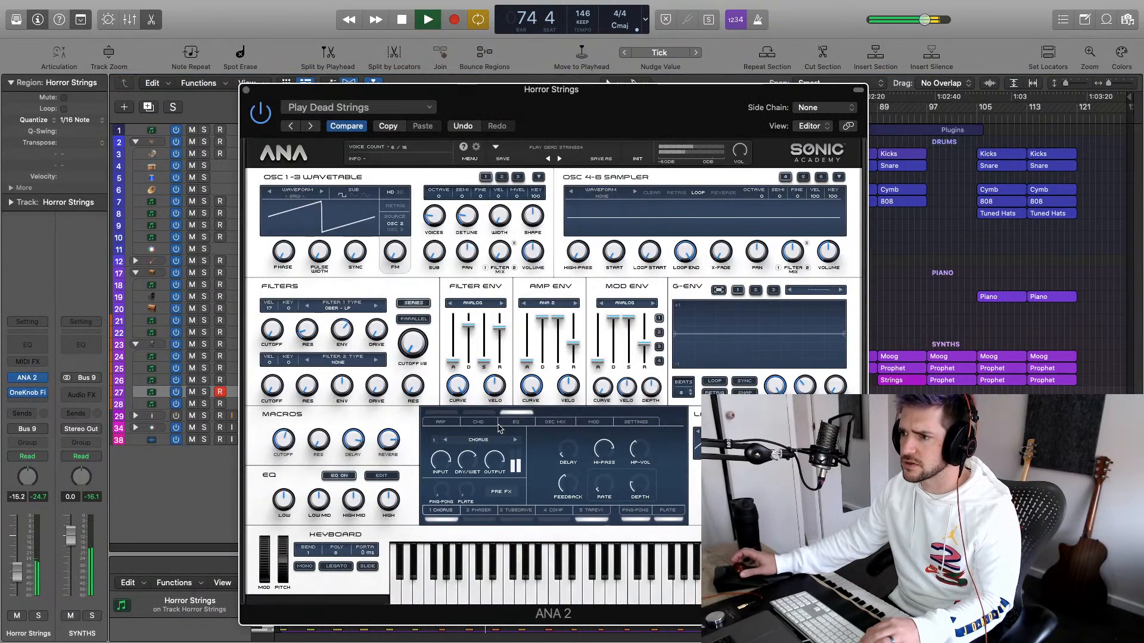
drag(355, 442, 351, 628)
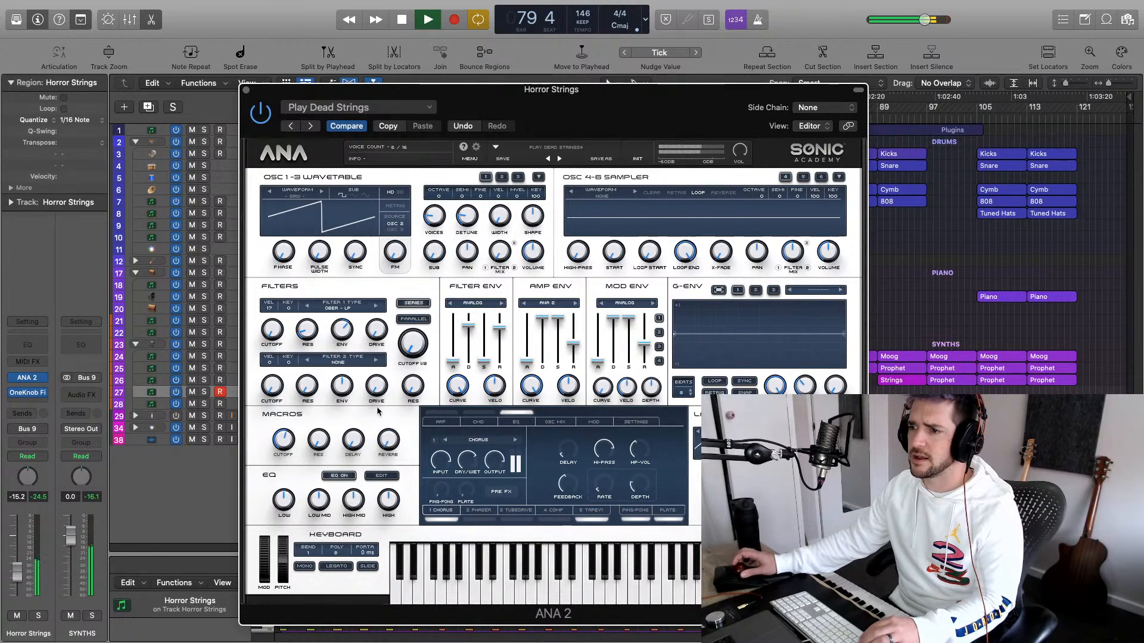
click(247, 91)
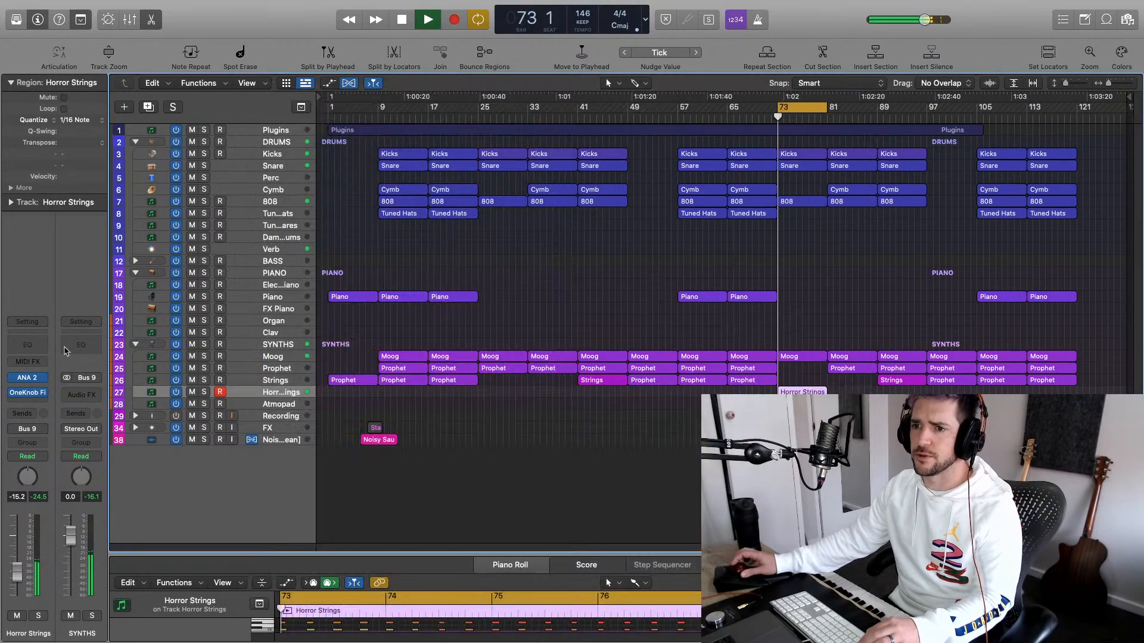
Insert a stereo Abbey Road Plates reverb on the Horror Strings track and adjust its dry/wet mix and predelay
click(28, 401)
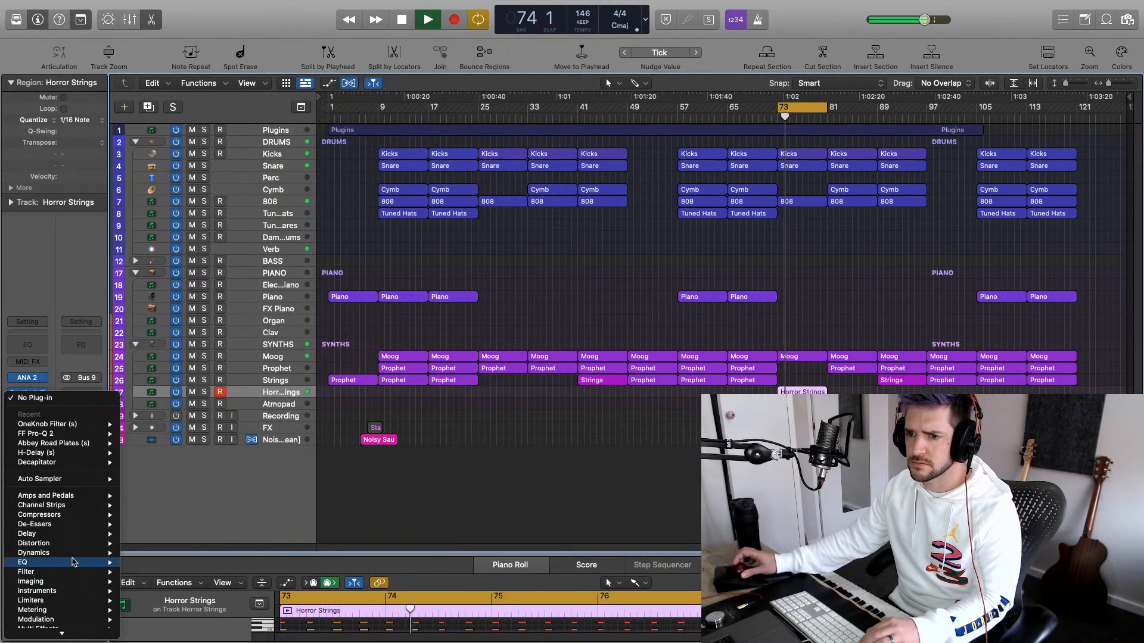
mouse_move(54, 590)
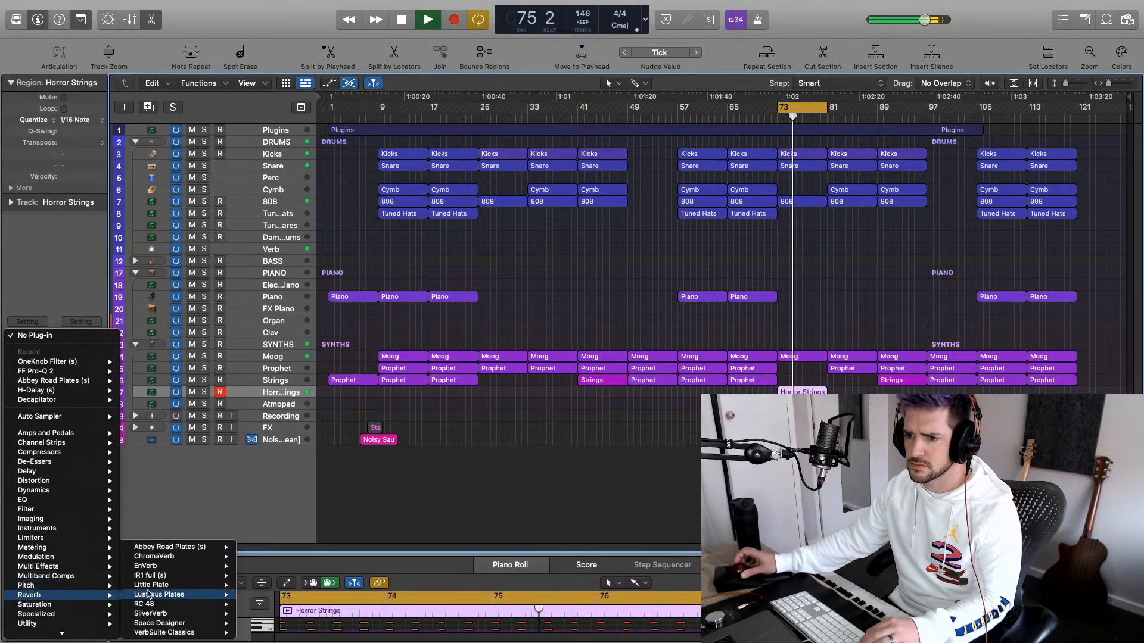
mouse_move(203, 547)
click(267, 548)
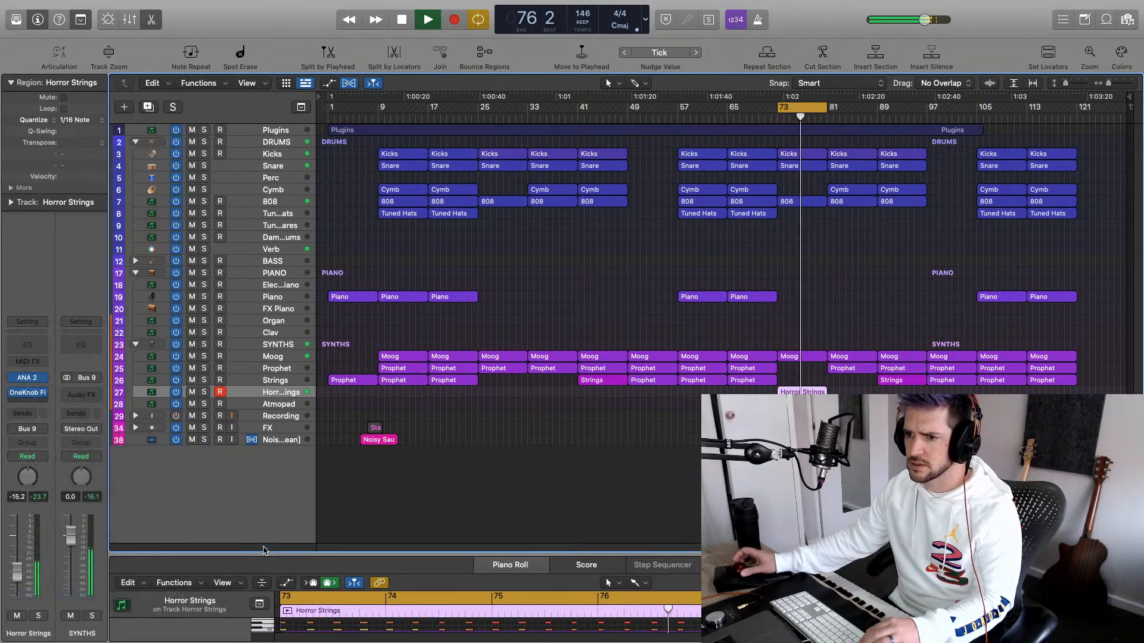
drag(705, 443, 706, 468)
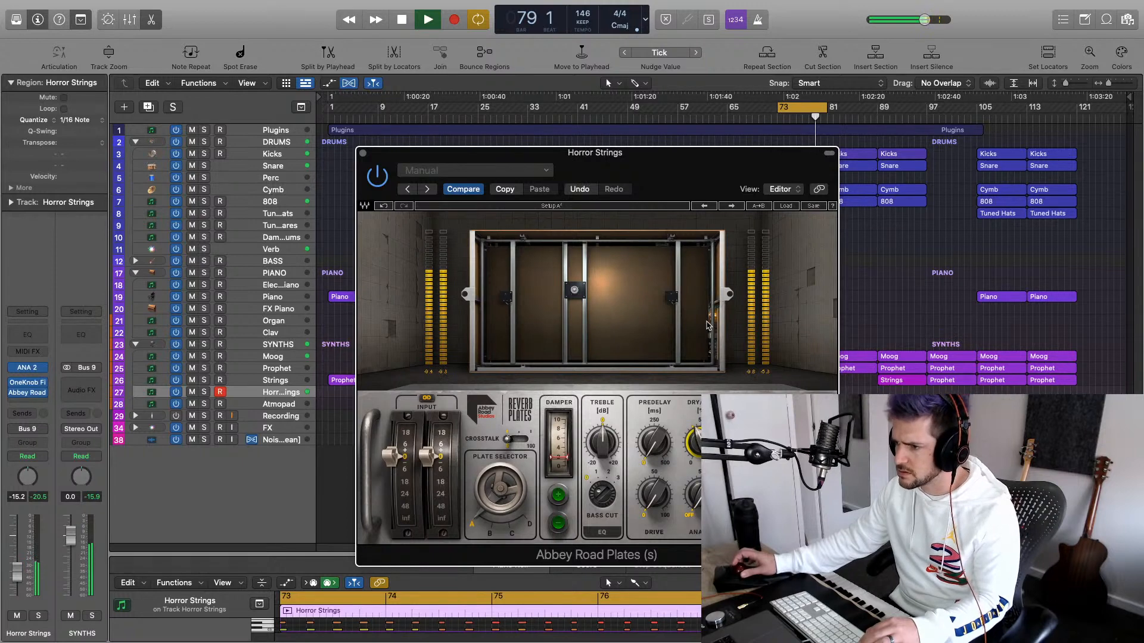
drag(655, 448, 655, 454)
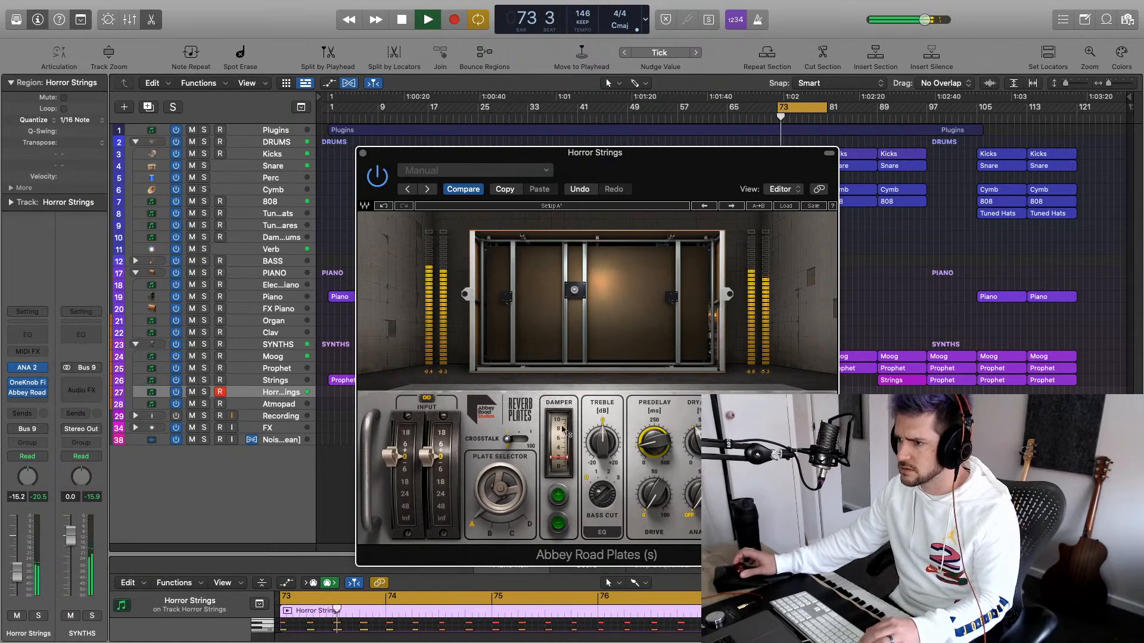
click(559, 457)
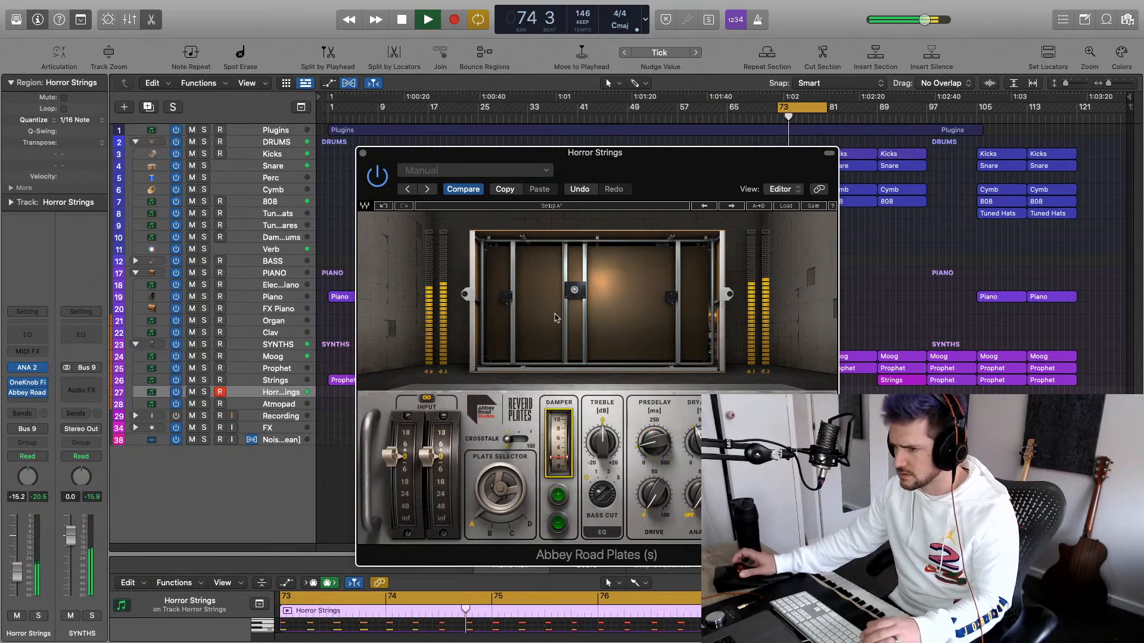
click(700, 440)
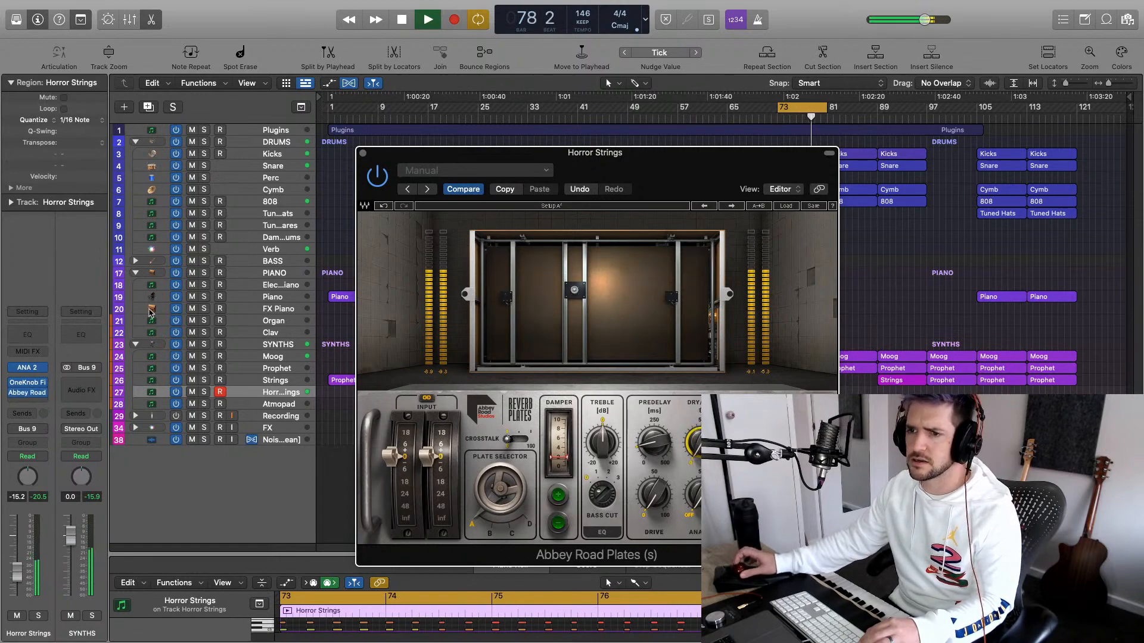
Raise ANA 2's Reverb macro beyond about 77 for the Horror Strings sound
click(31, 385)
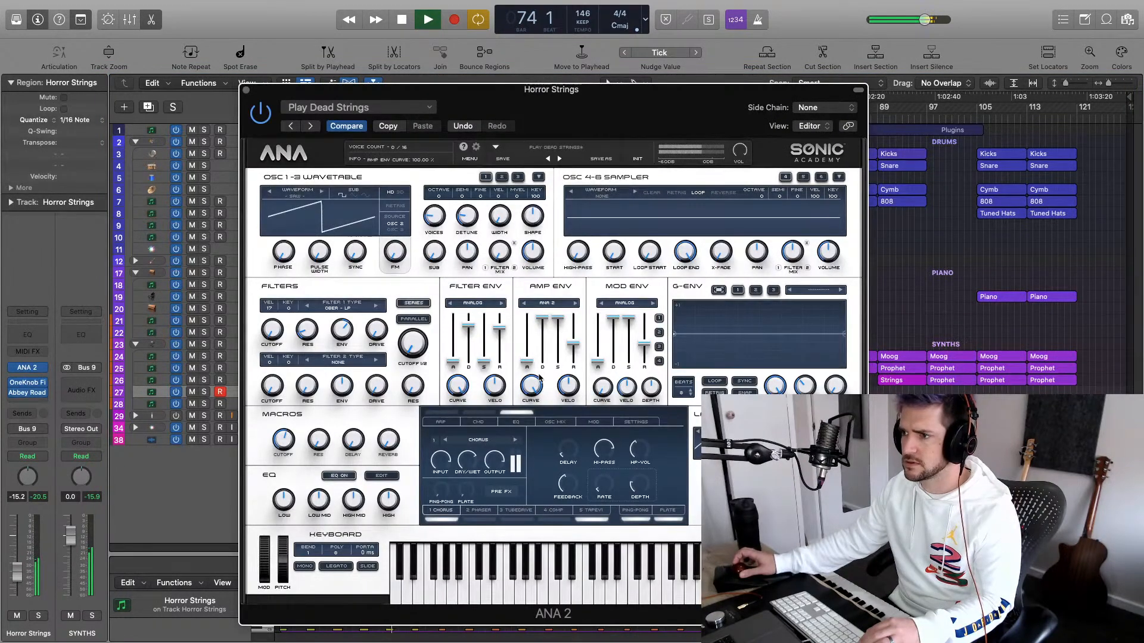
drag(387, 438, 393, 357)
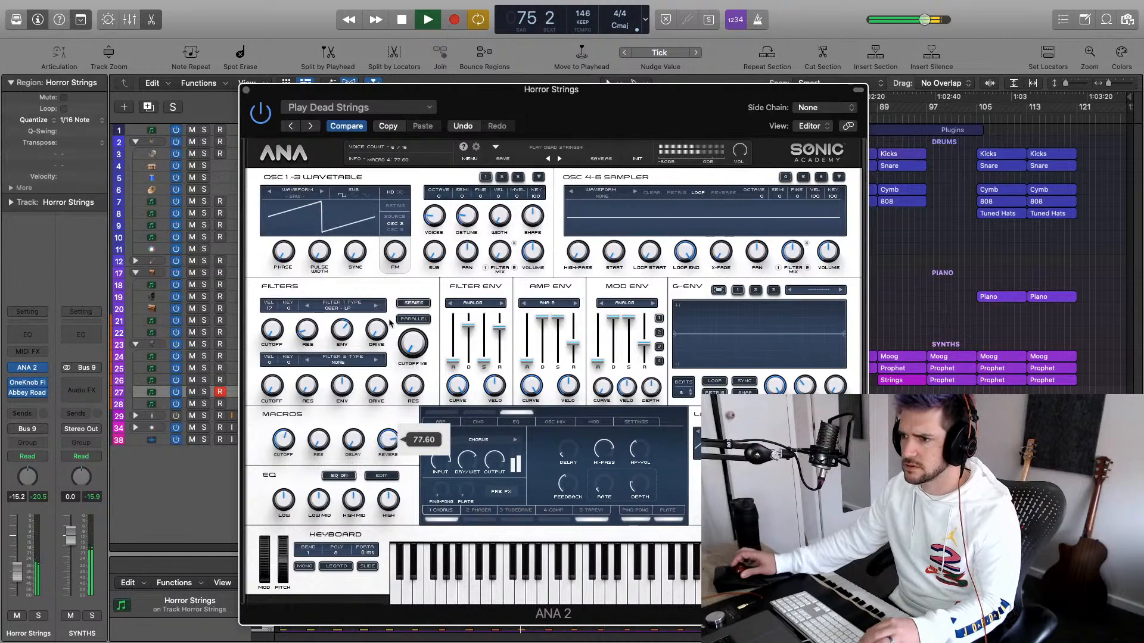
drag(388, 310, 390, 284)
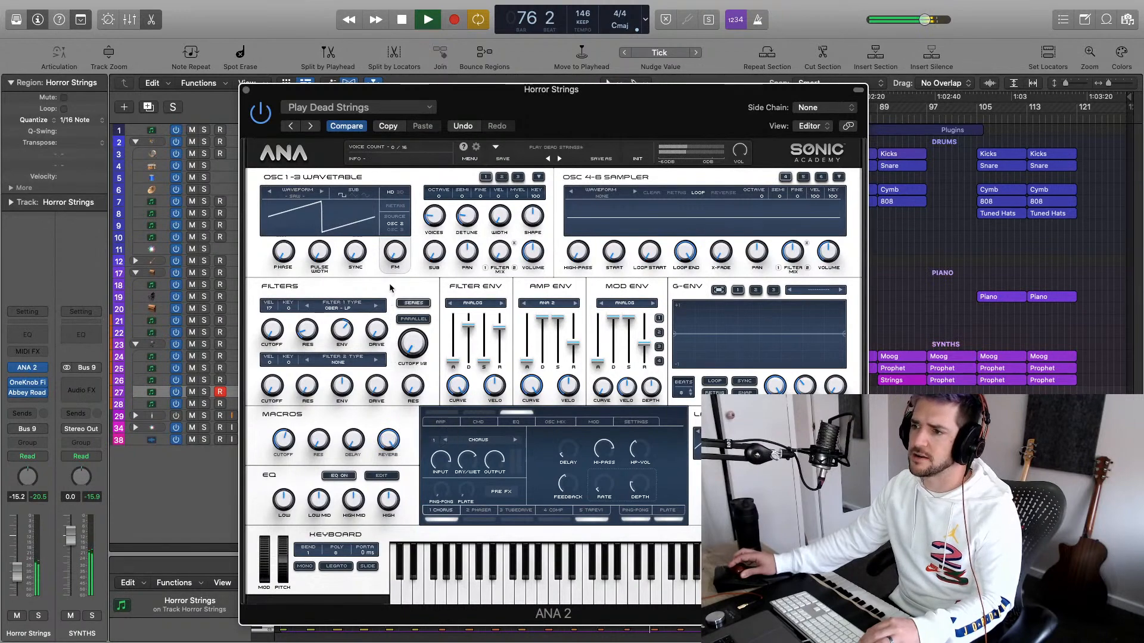
click(245, 90)
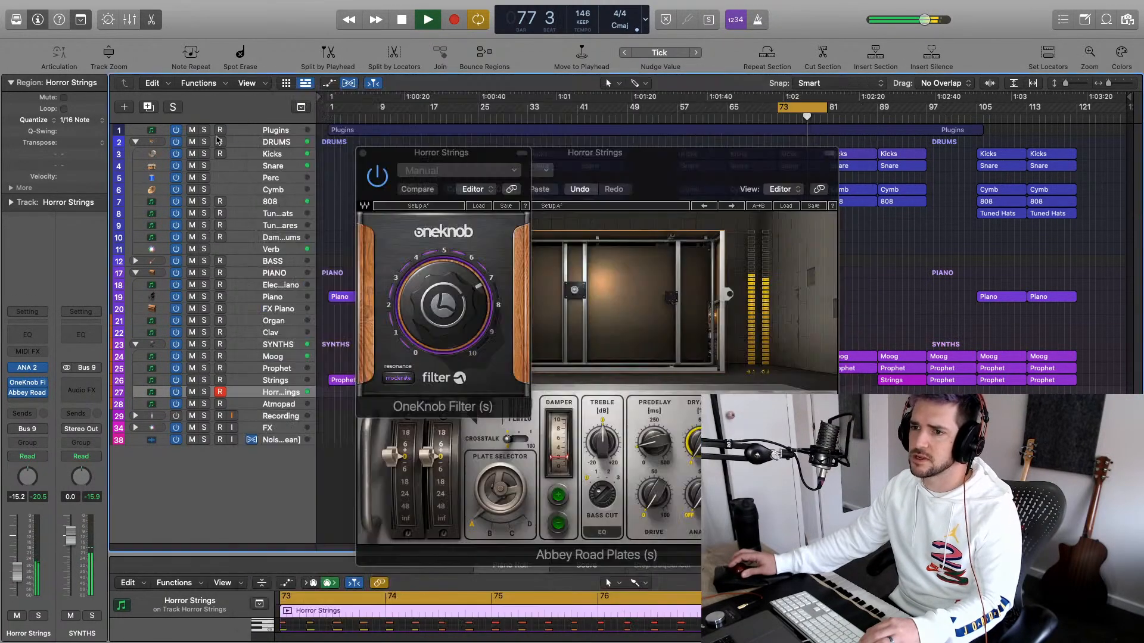
Close the open plug-in windows and lower the Horror Strings track volume to -21.0 dB
click(606, 578)
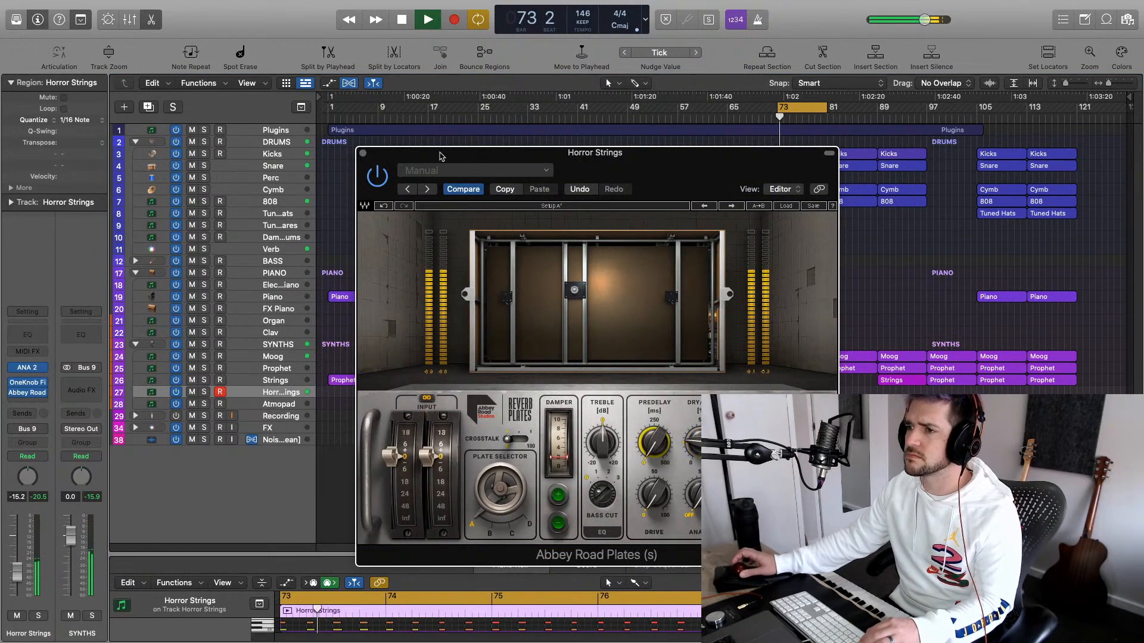
click(363, 153)
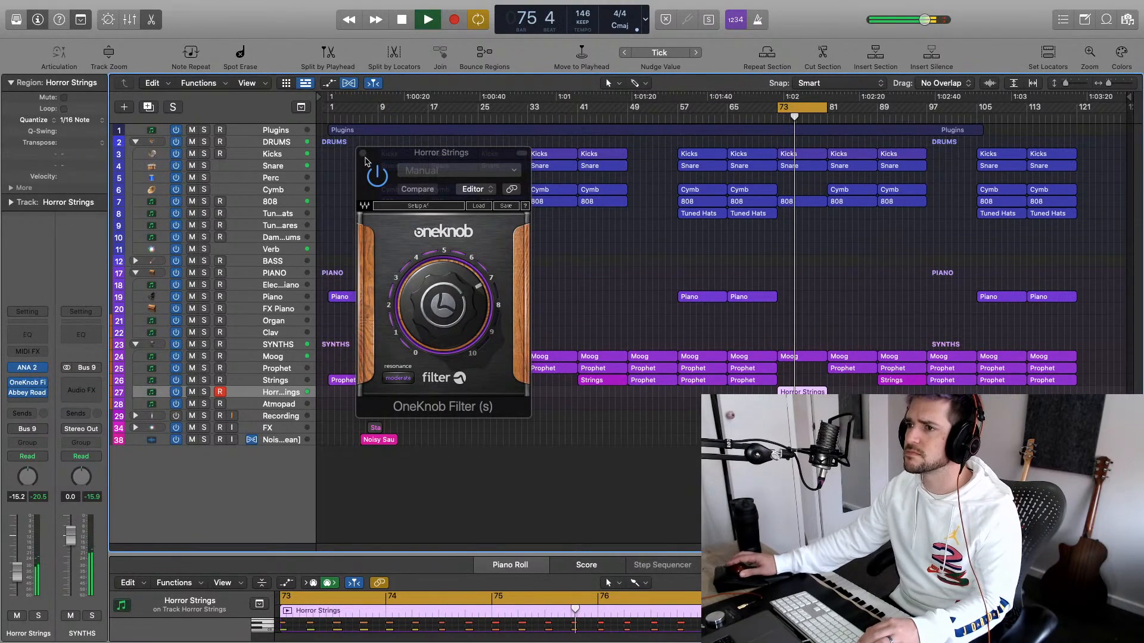
click(362, 153)
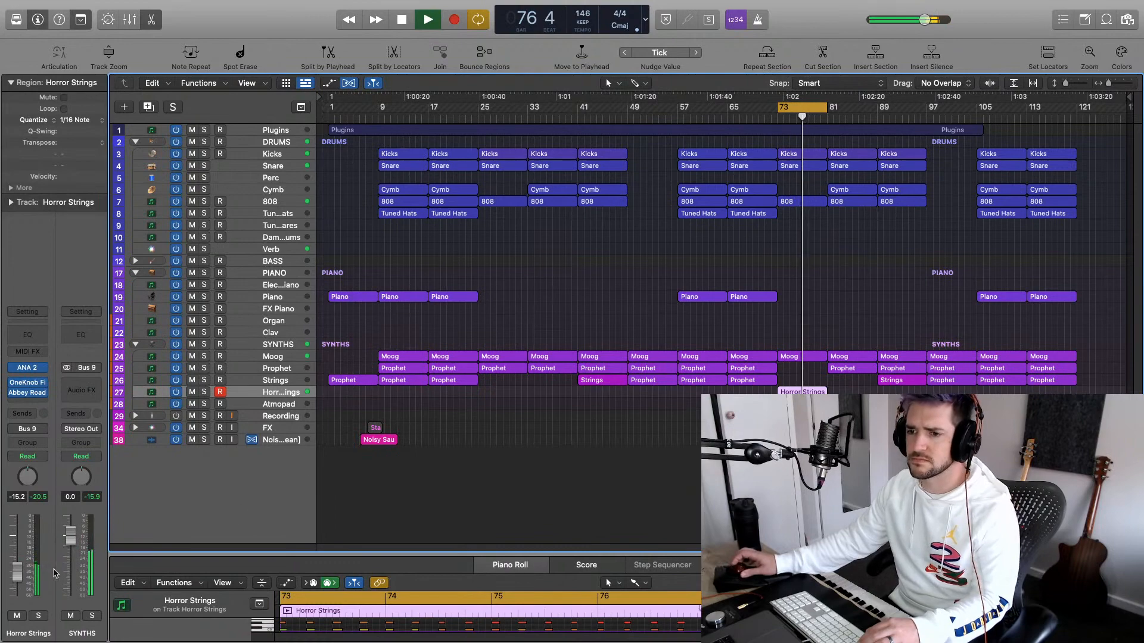
drag(16, 575, 16, 581)
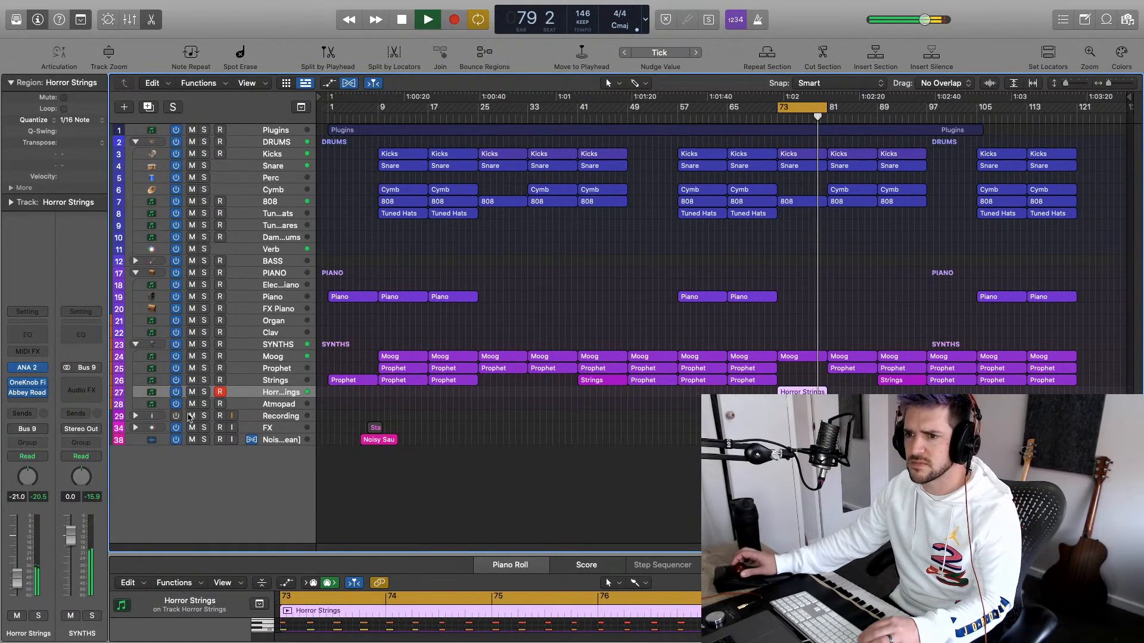
key(space)
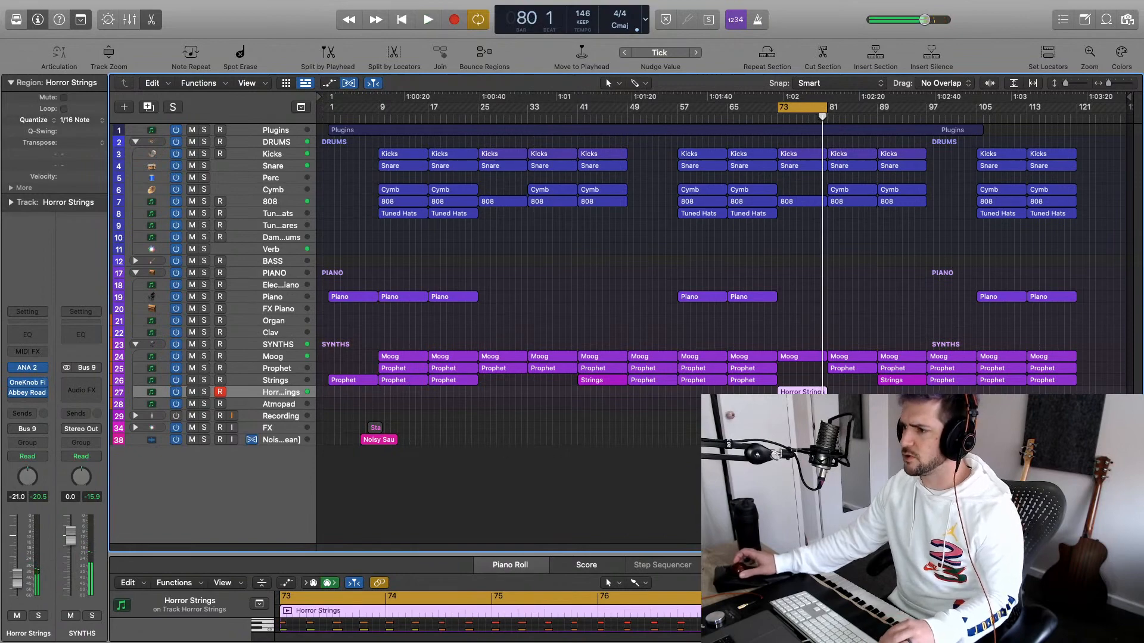
Transpose all notes of the Horror Strings region up an octave and layer a copy of them one octave lower
drag(411, 554, 411, 395)
click(417, 548)
key(super+a)
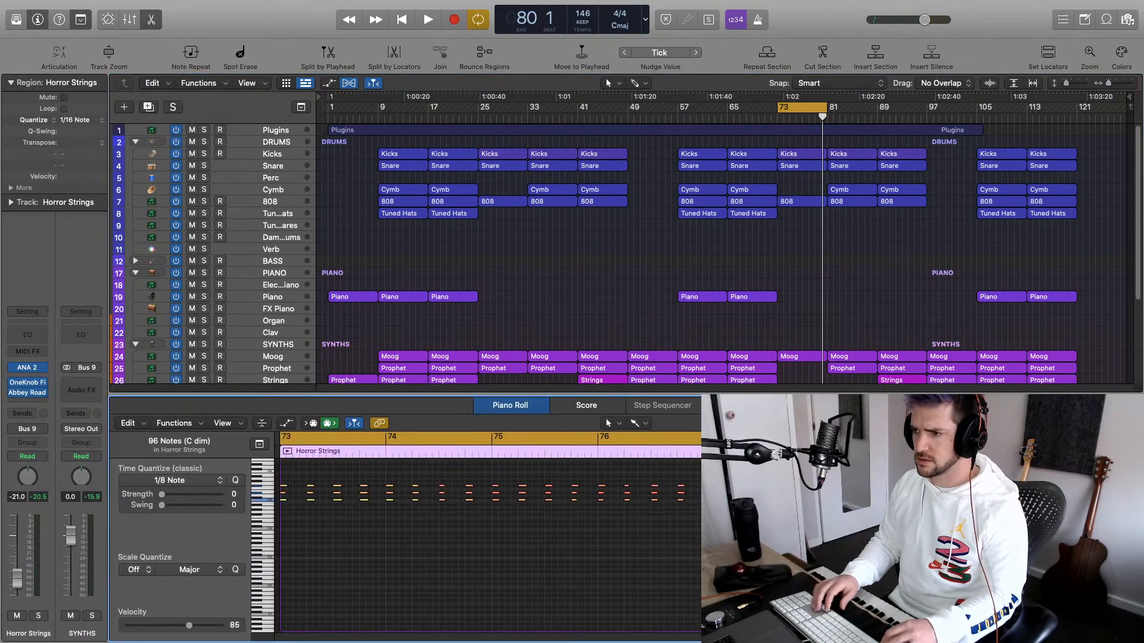
key(space)
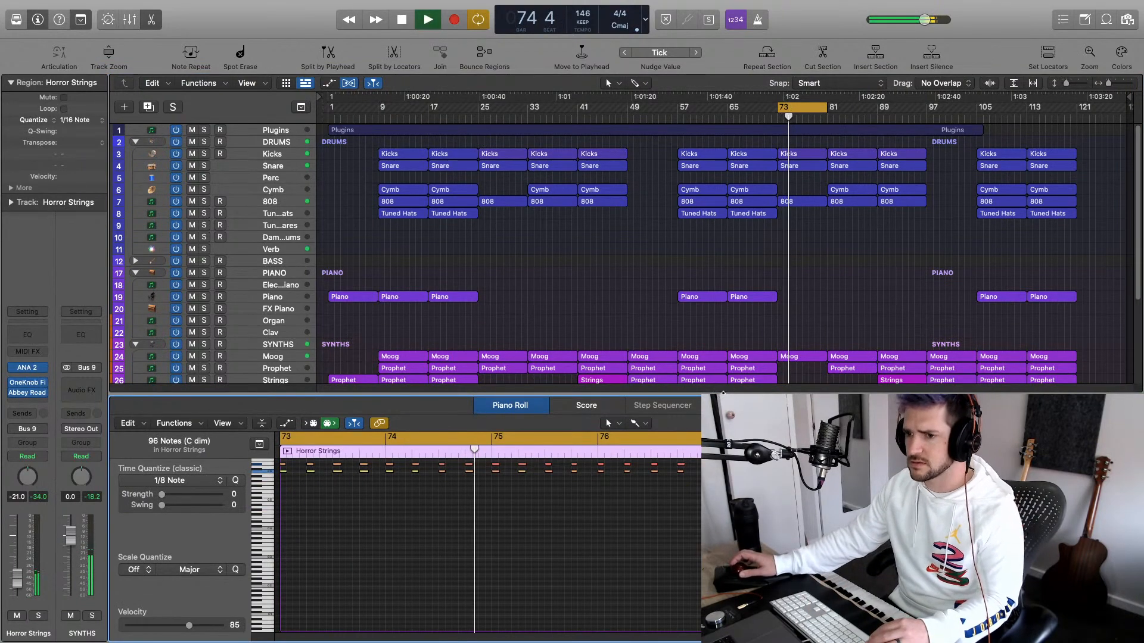
key(space)
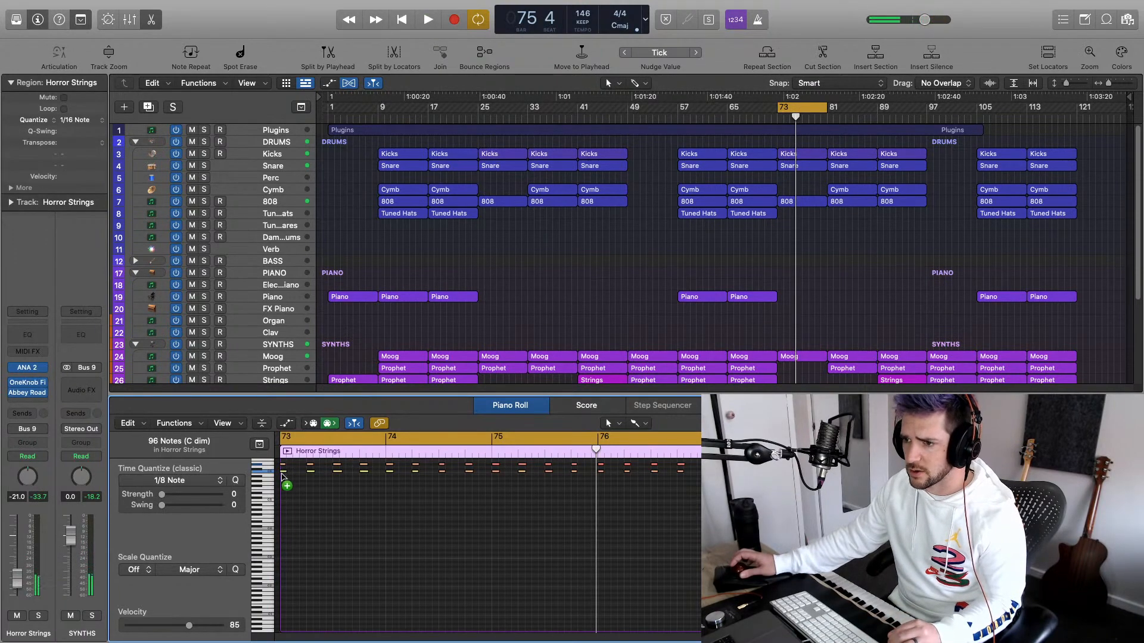
drag(283, 475, 282, 502)
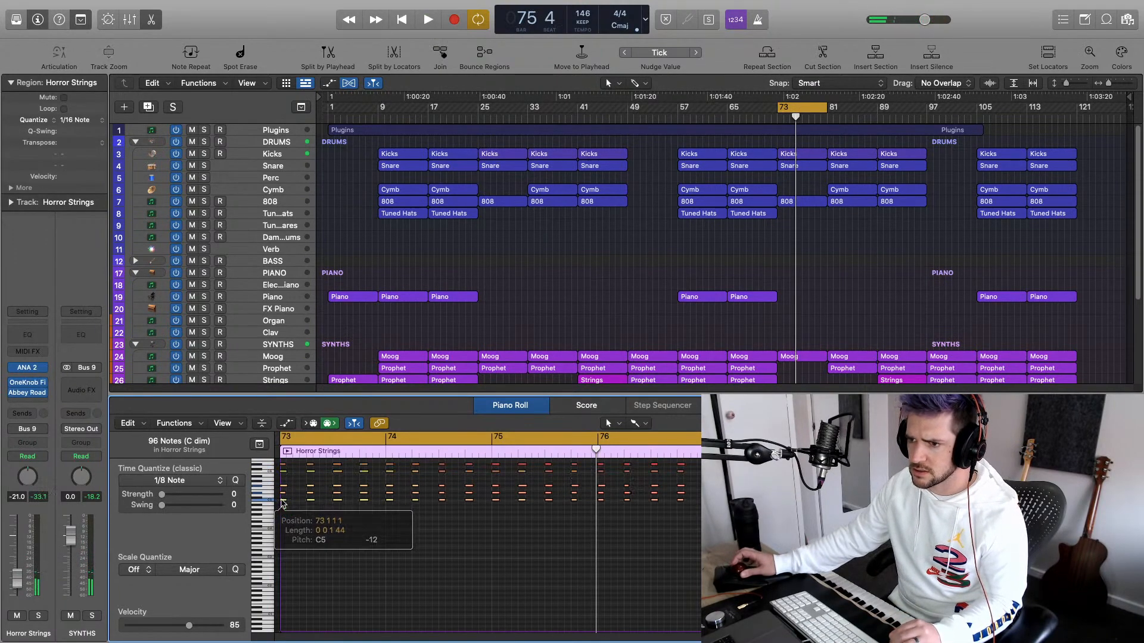
Play back the octave-layered Horror Strings part and lower its track volume to -29.0 dB
key(space)
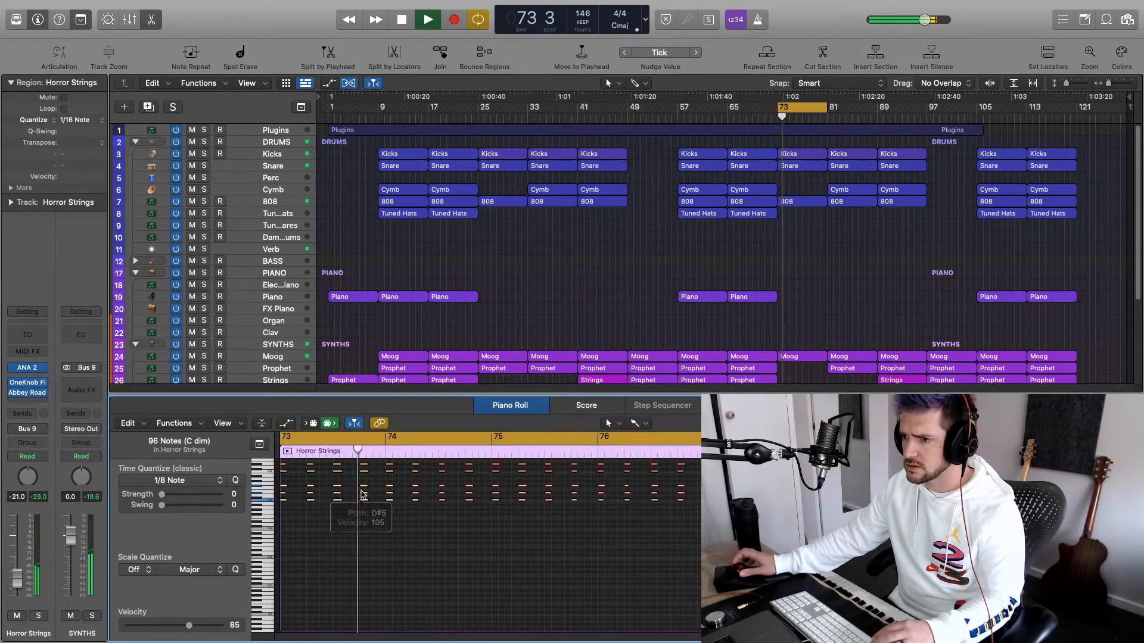
scroll(399, 539, up, 3)
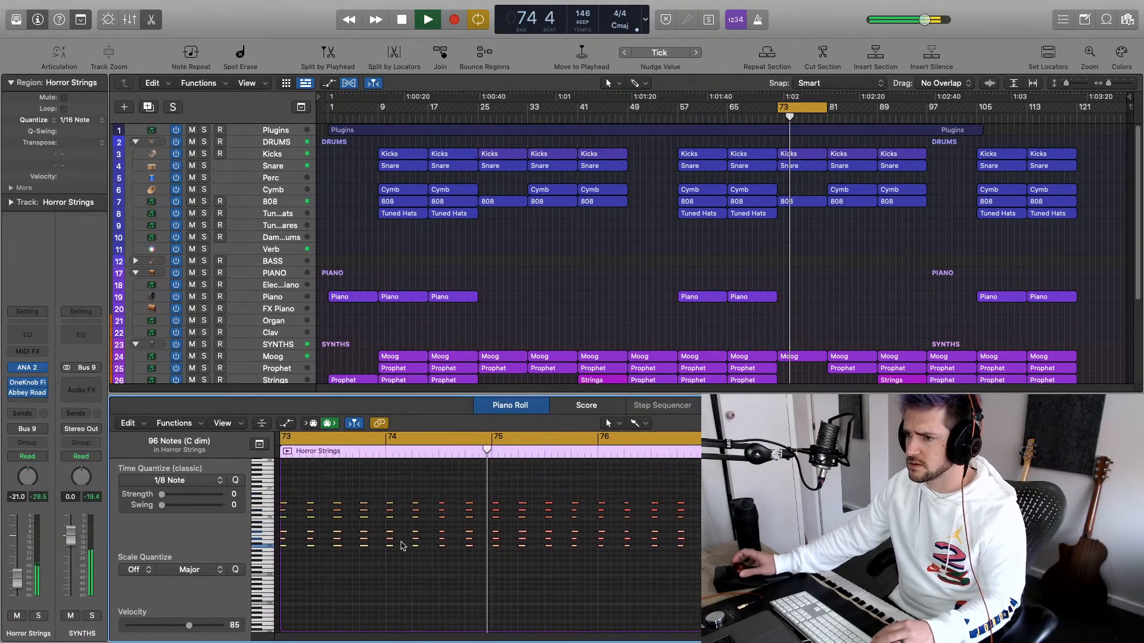
scroll(403, 545, up, 1)
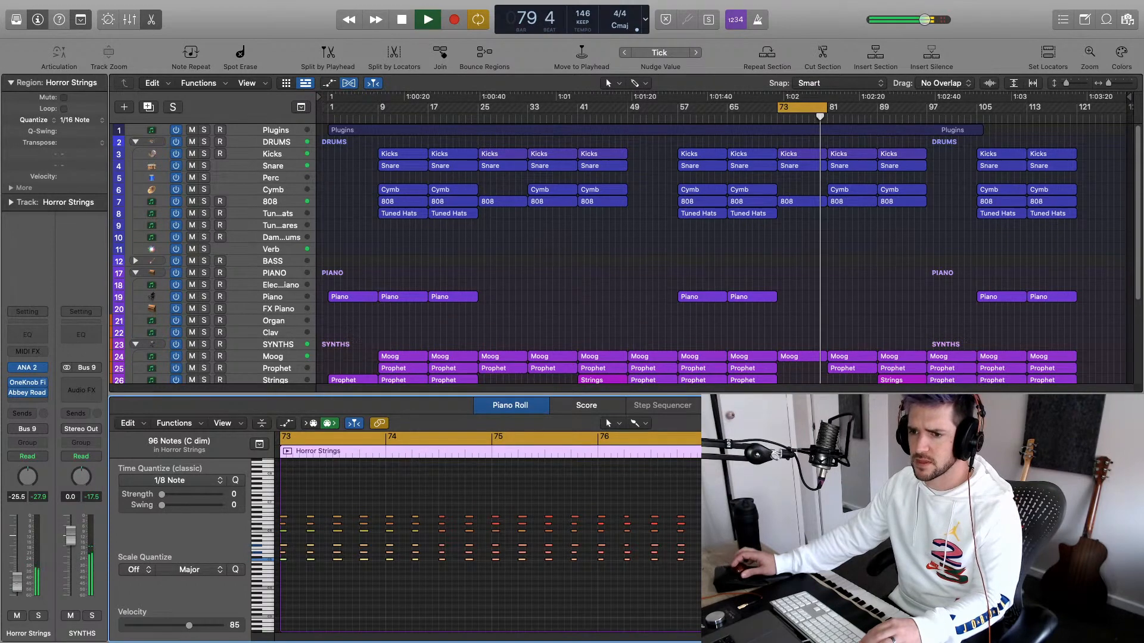
key(space)
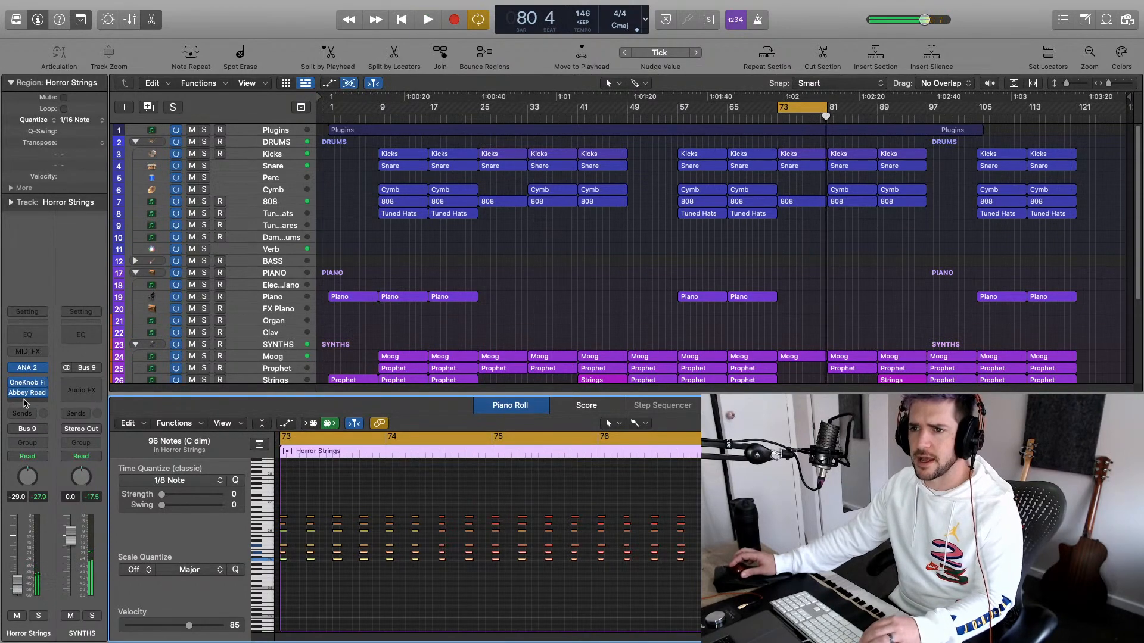
Insert a stereo Syntorus 2 chorus after the Abbey Road reverb on the Horror Strings track
click(25, 403)
scroll(58, 590, down, 2)
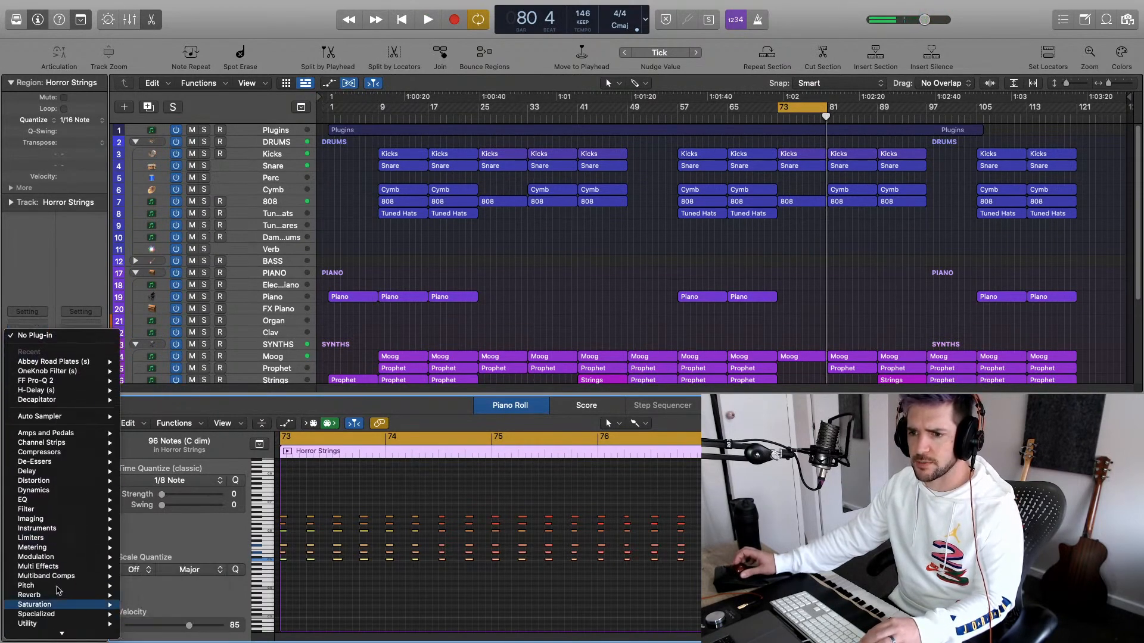
mouse_move(56, 579)
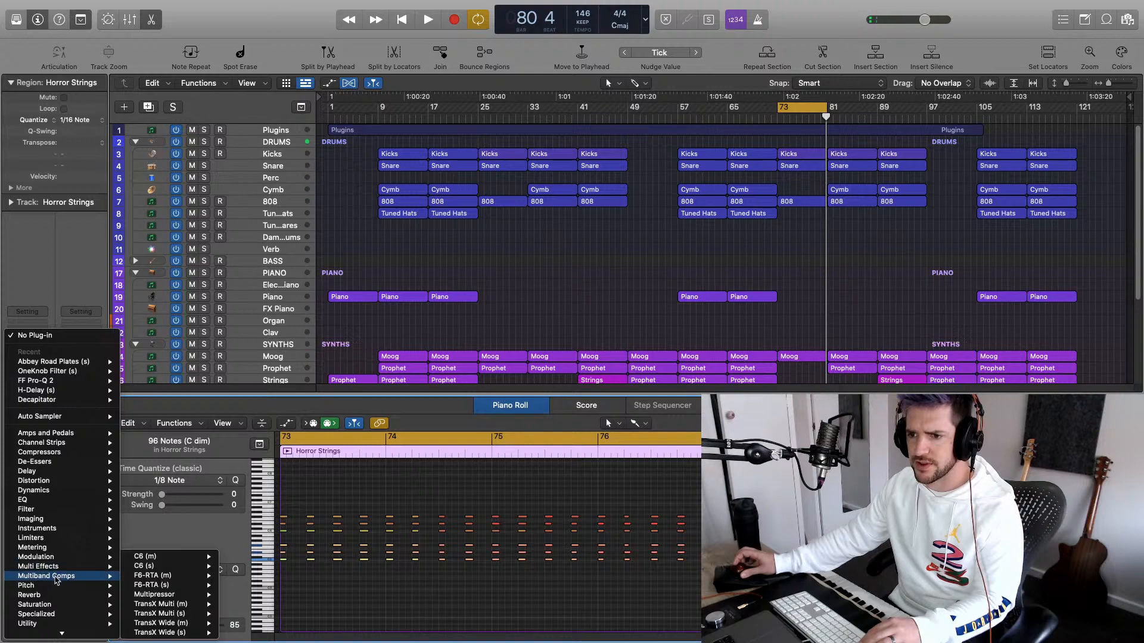
mouse_move(57, 558)
mouse_move(178, 616)
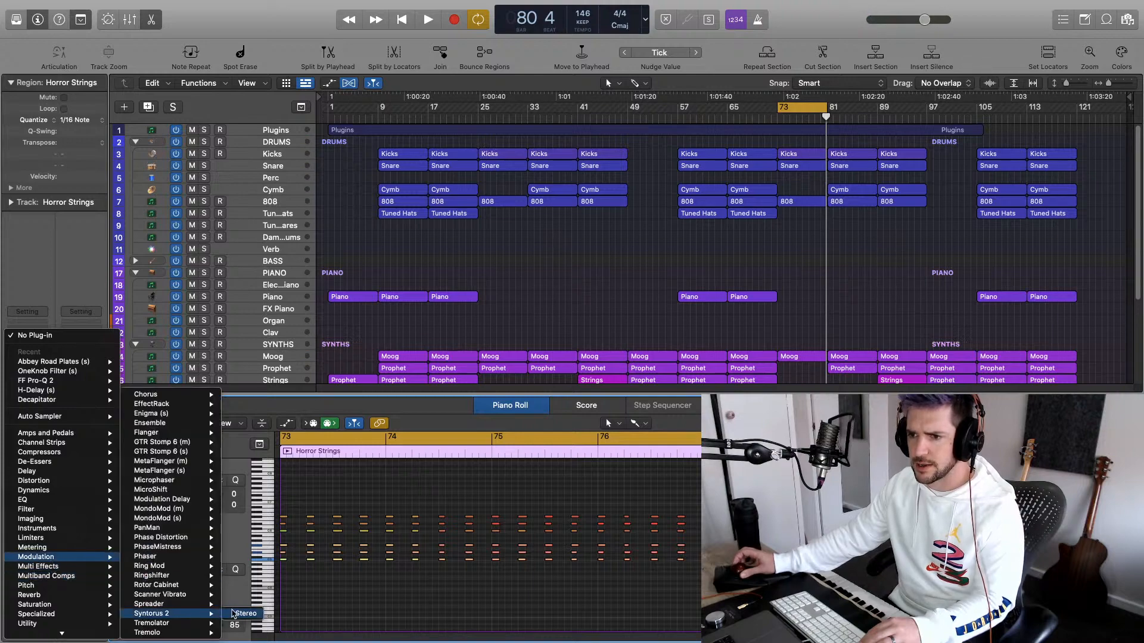
click(257, 615)
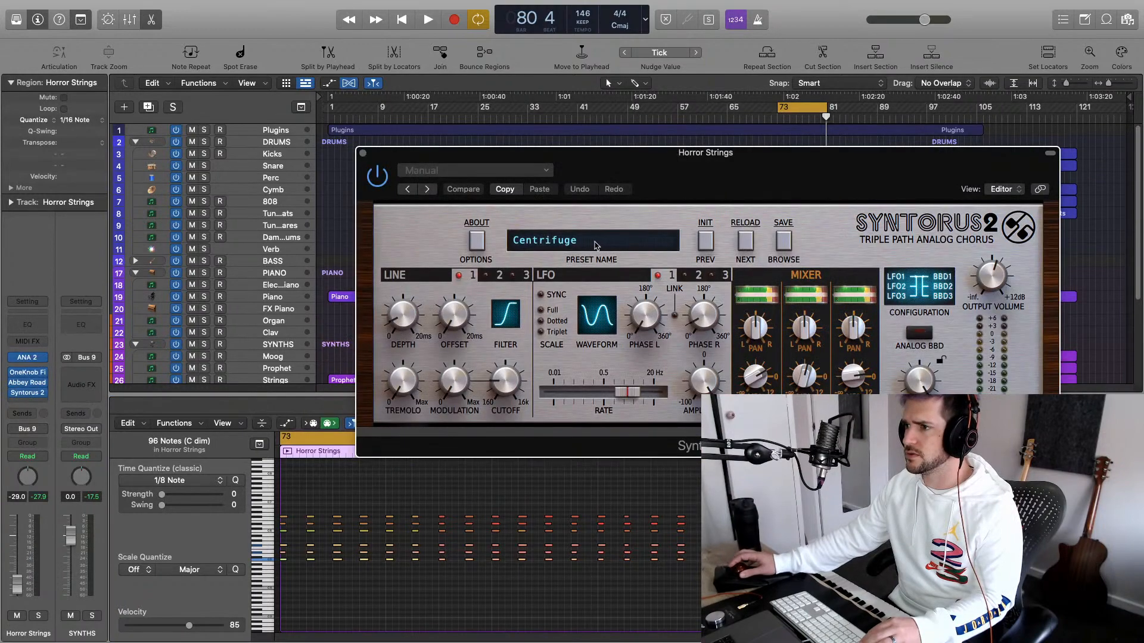
Browse the Syntorus 2 presets and load Stereoid for the Horror Strings chorus
click(596, 243)
scroll(624, 543, right, 5)
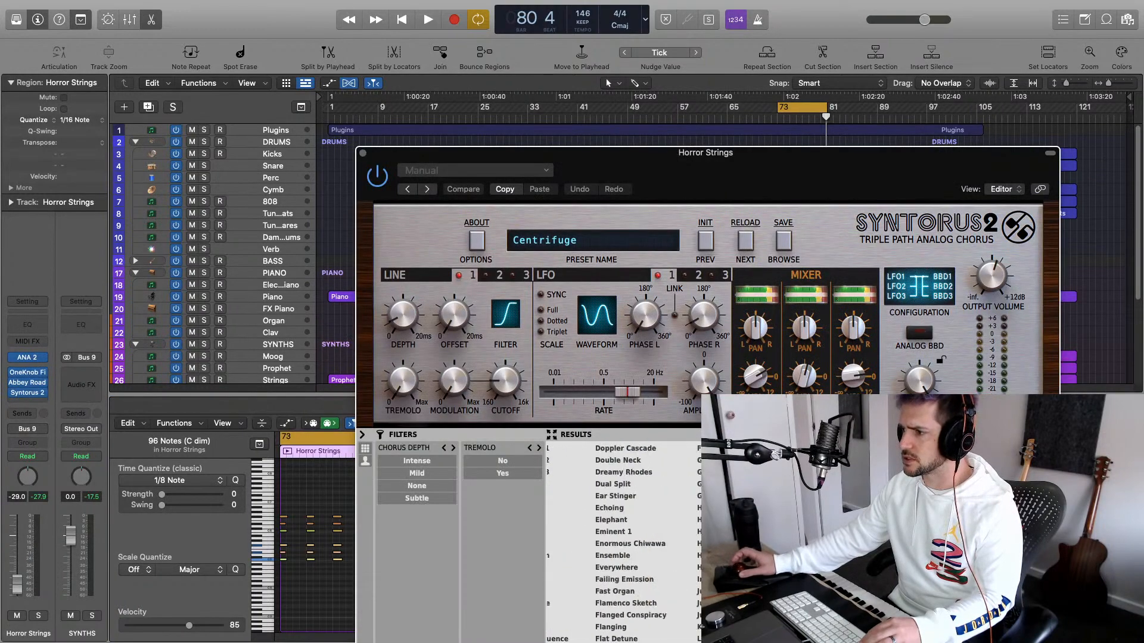
drag(759, 155, 562, 59)
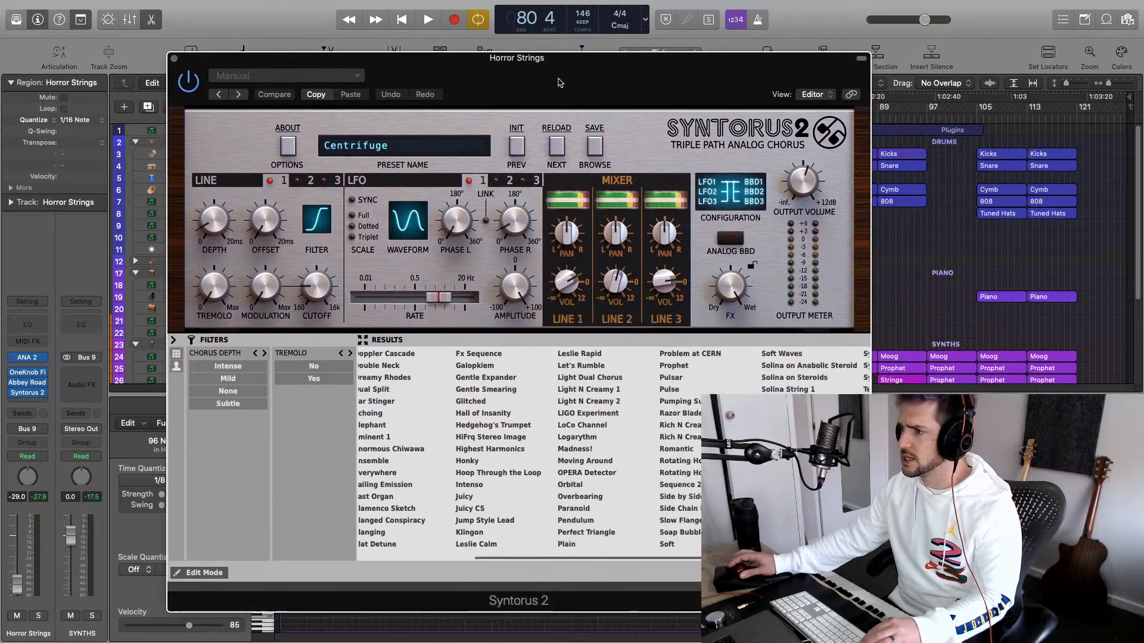
scroll(524, 447, right, 2)
click(733, 425)
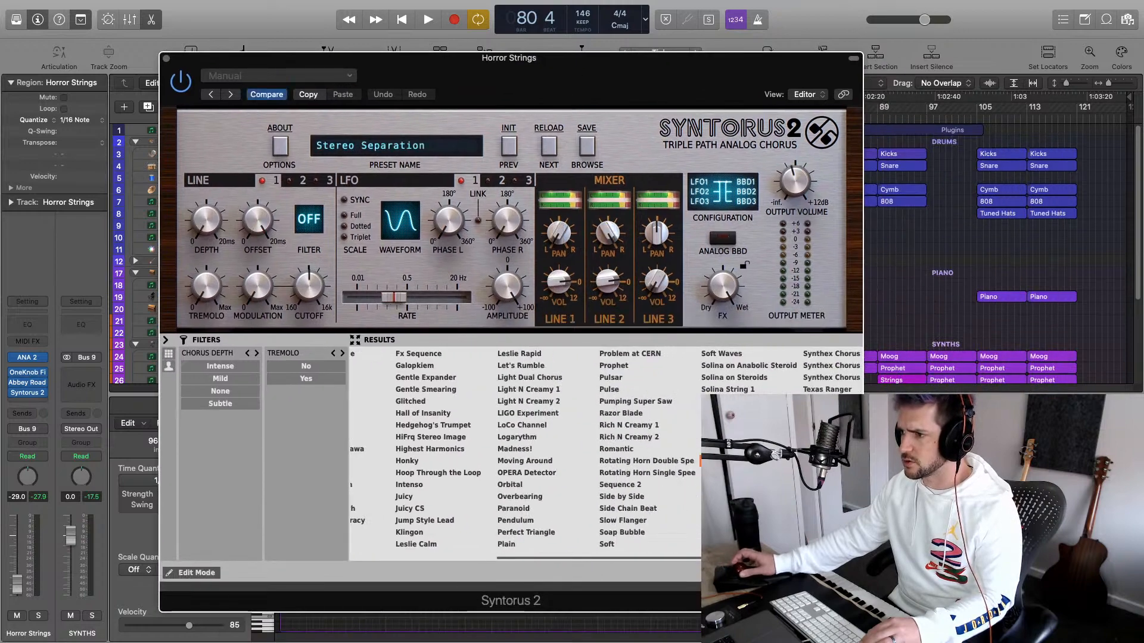
key(Down)
Audition the chorused Horror Strings, raise the track volume to -27.0 dB and close the Syntorus 2 window
key(space)
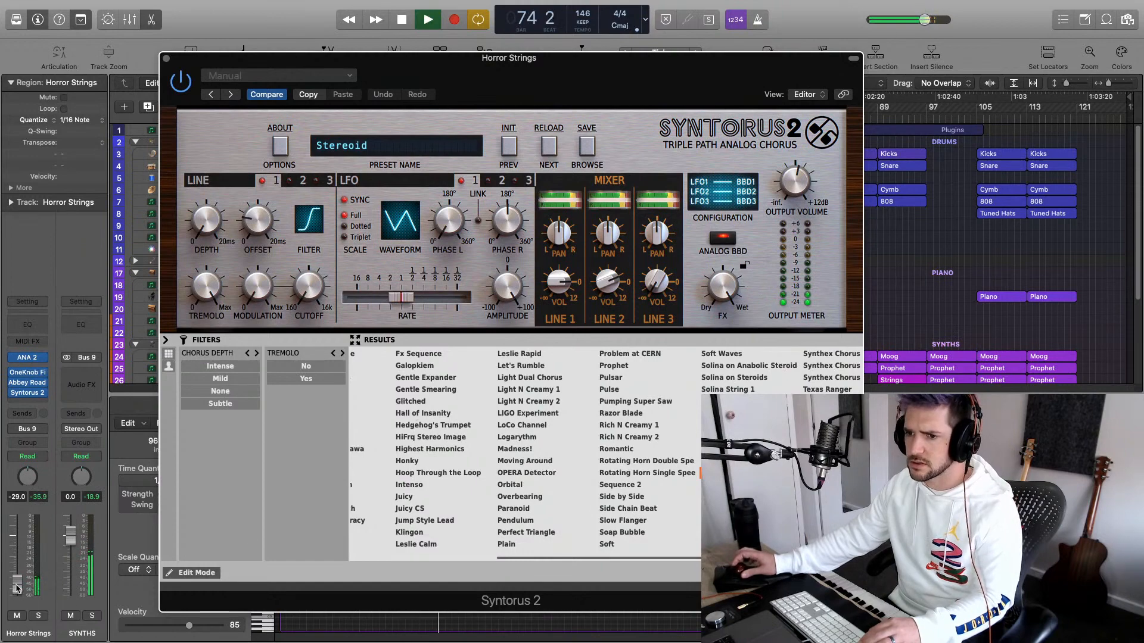
key(v)
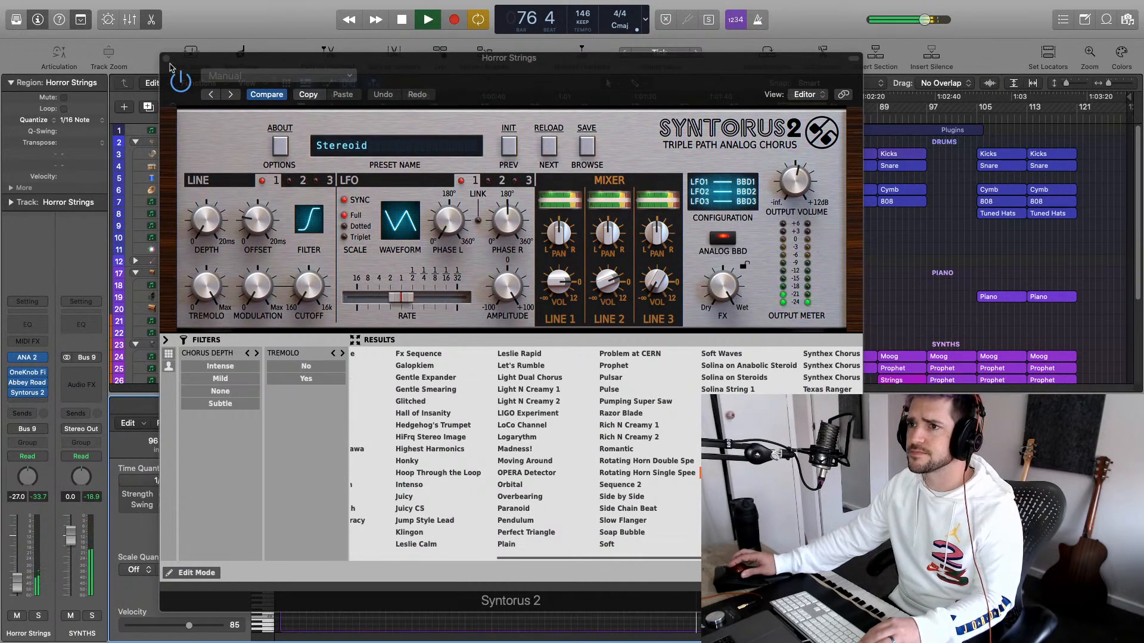
click(166, 58)
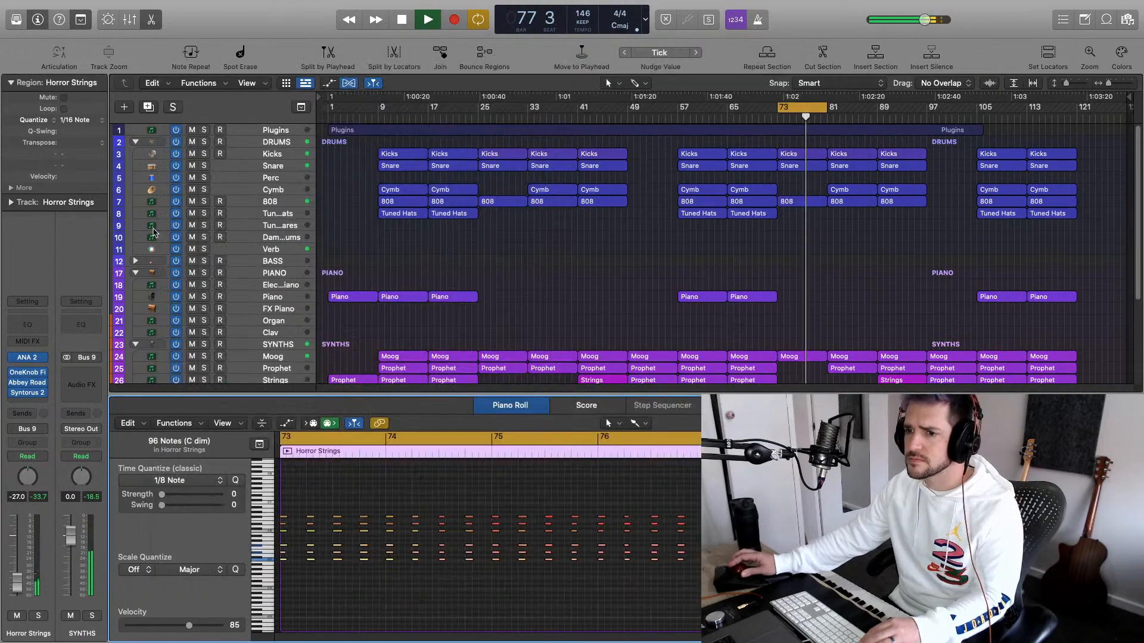
Insert a Channel EQ between the OneKnob Filter and the Abbey Road reverb on the Horror Strings track
click(33, 389)
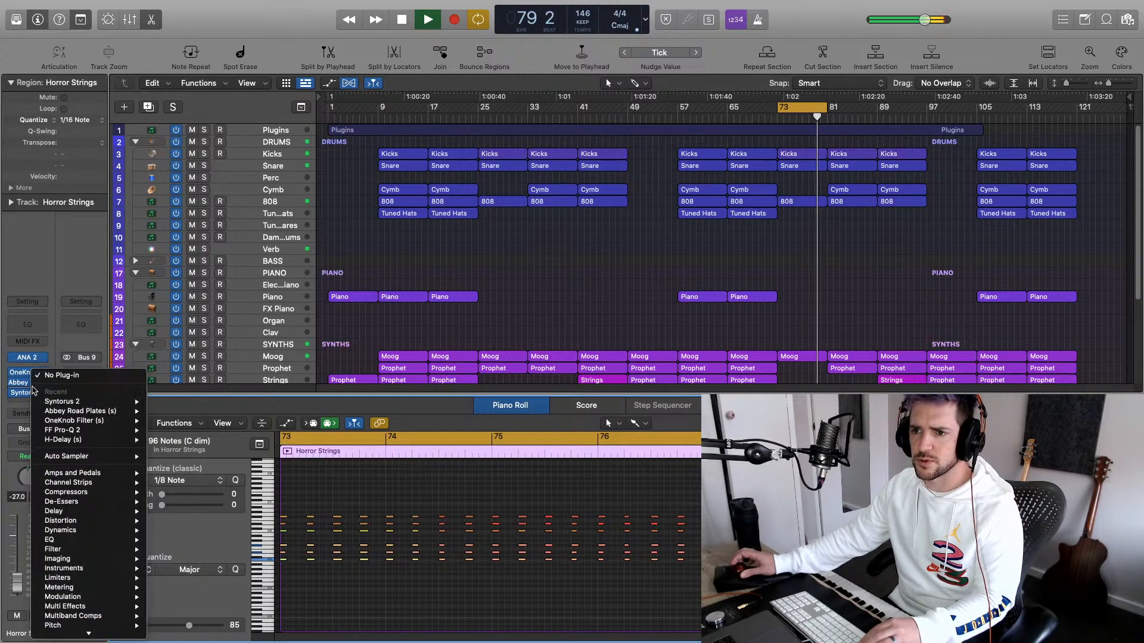
click(23, 384)
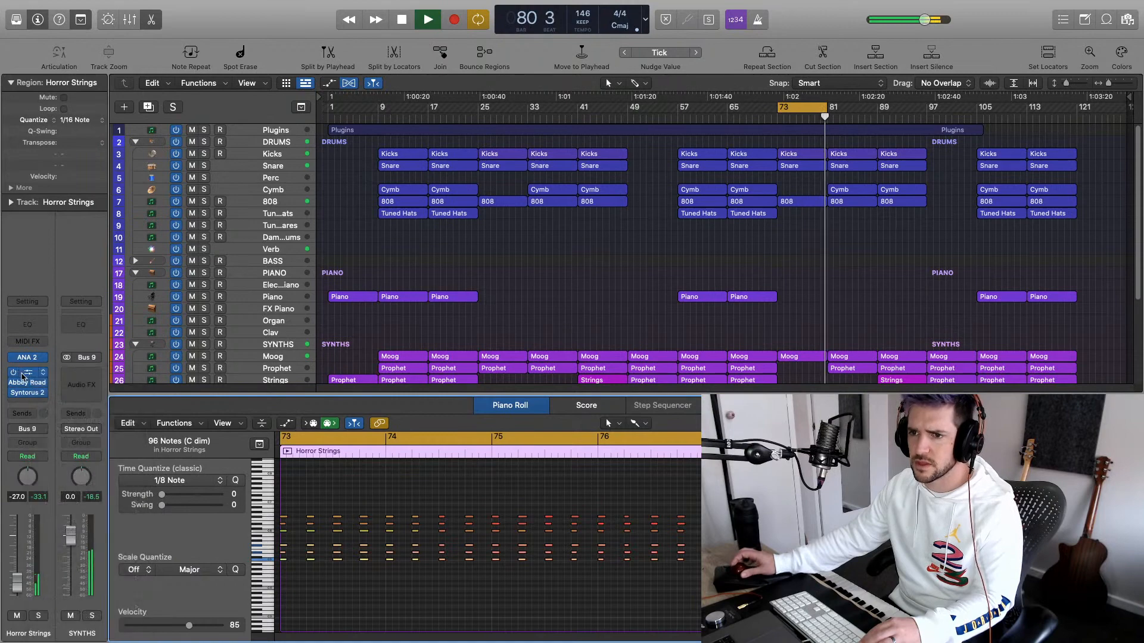
click(26, 382)
mouse_move(89, 530)
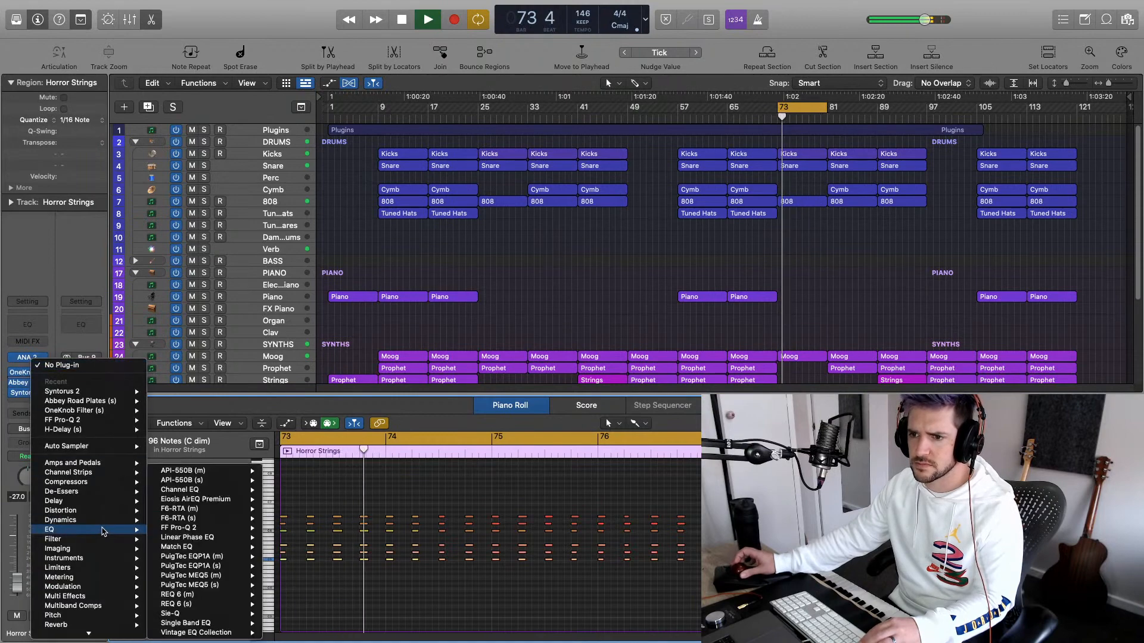
mouse_move(208, 492)
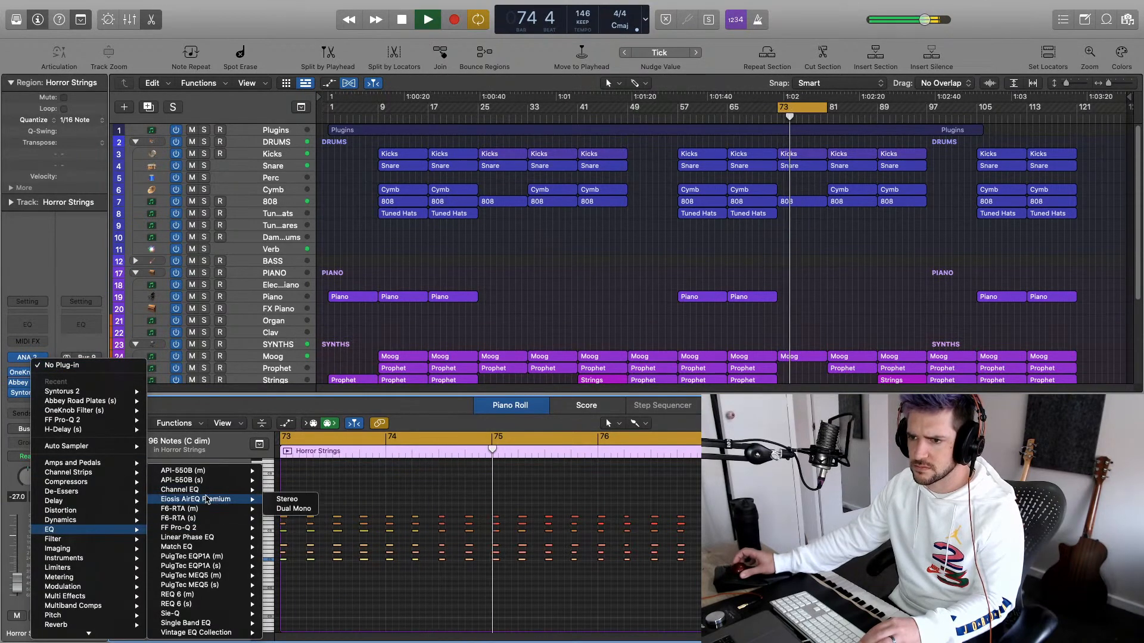
click(288, 490)
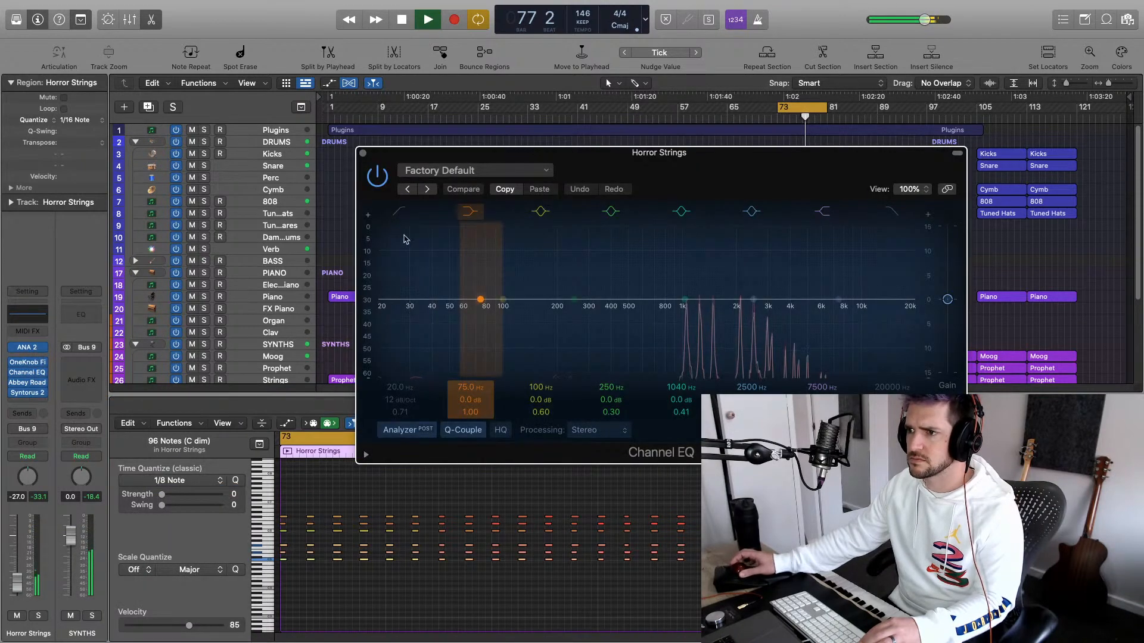
Cut the Horror Strings lows with a Channel EQ low-cut filter at about 1970 Hz and lower the track volume to -29.0 dB
click(403, 213)
mouse_move(386, 320)
mouse_down()
mouse_move(577, 310)
mouse_move(604, 292)
mouse_move(737, 305)
mouse_move(736, 290)
mouse_up()
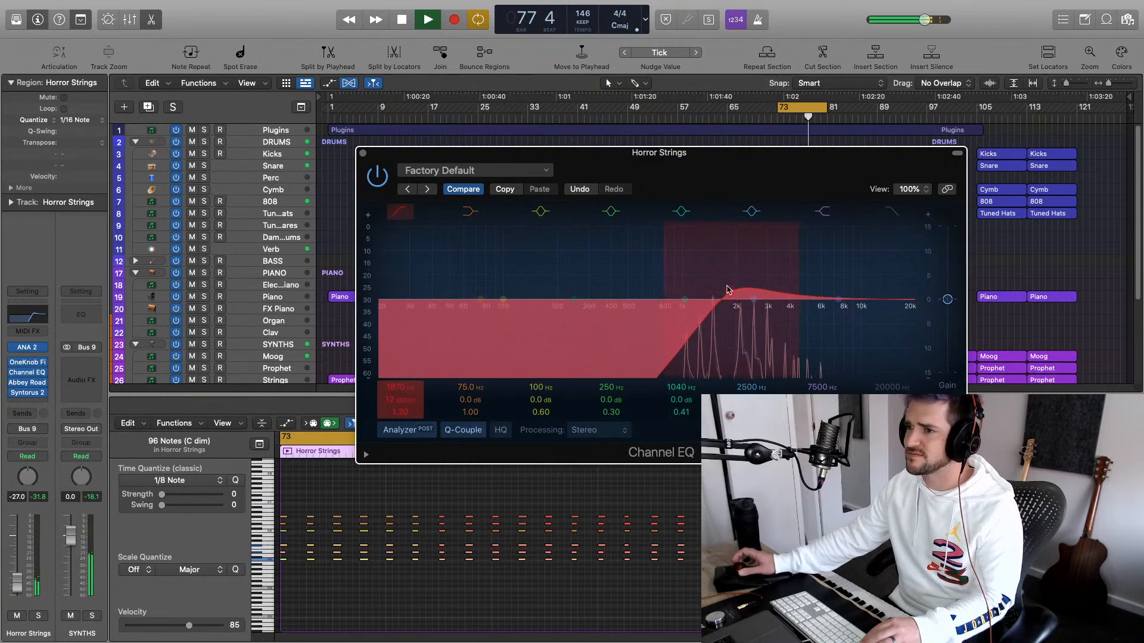
click(363, 153)
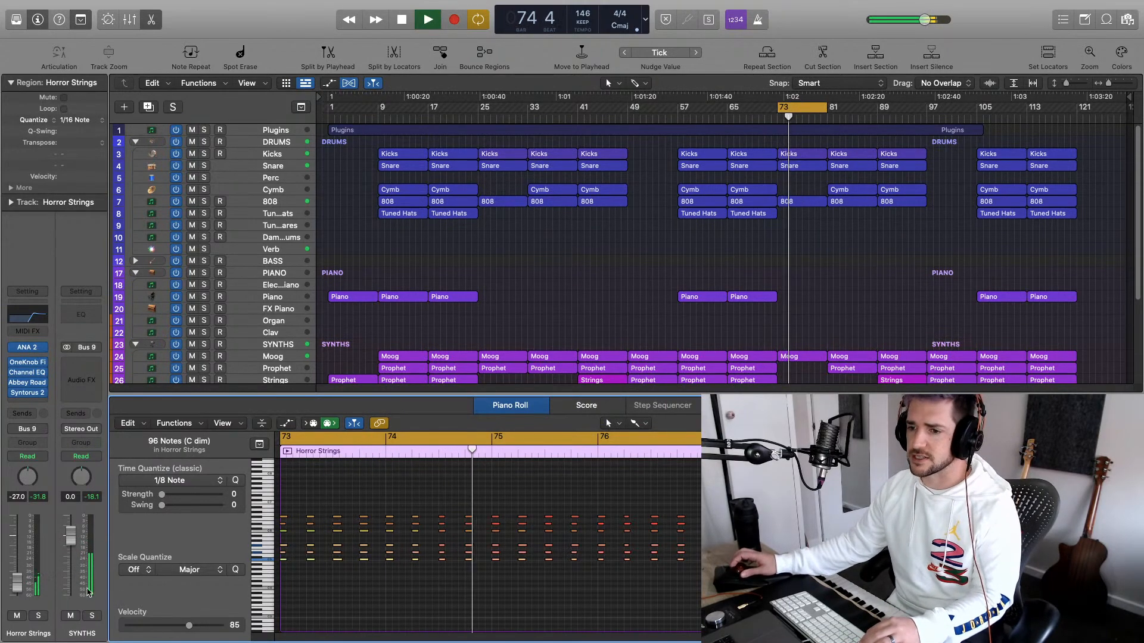
drag(20, 583, 20, 586)
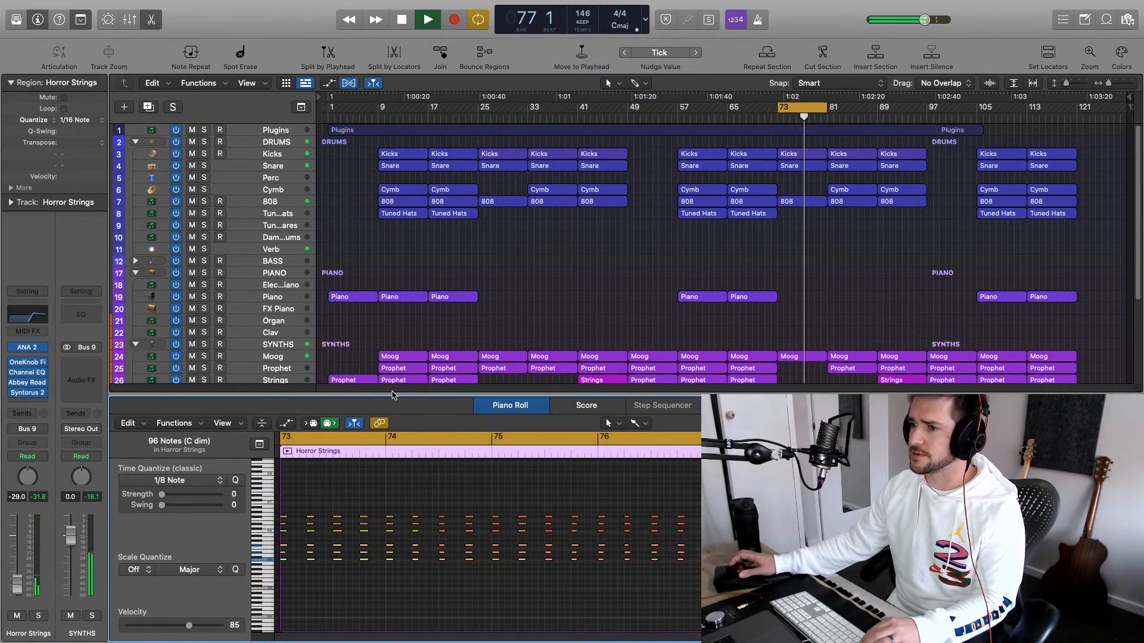
Hide the piano roll, turn off cycle mode and copy the Horror Strings region to bars 81, 89, 97, 105 and 113
drag(391, 394, 412, 587)
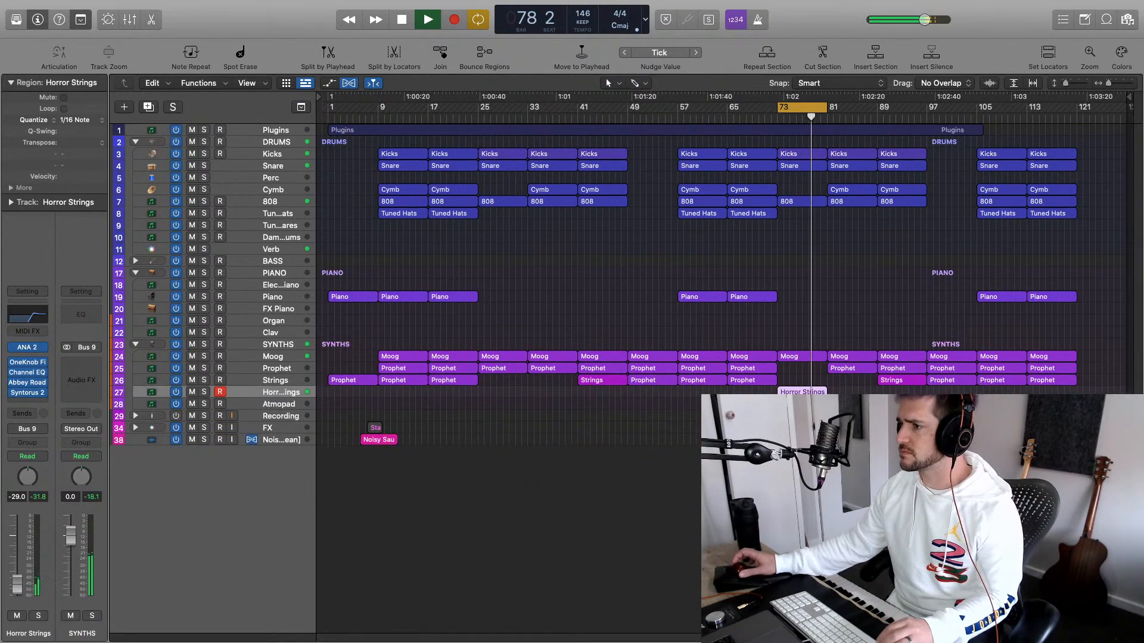
key(c)
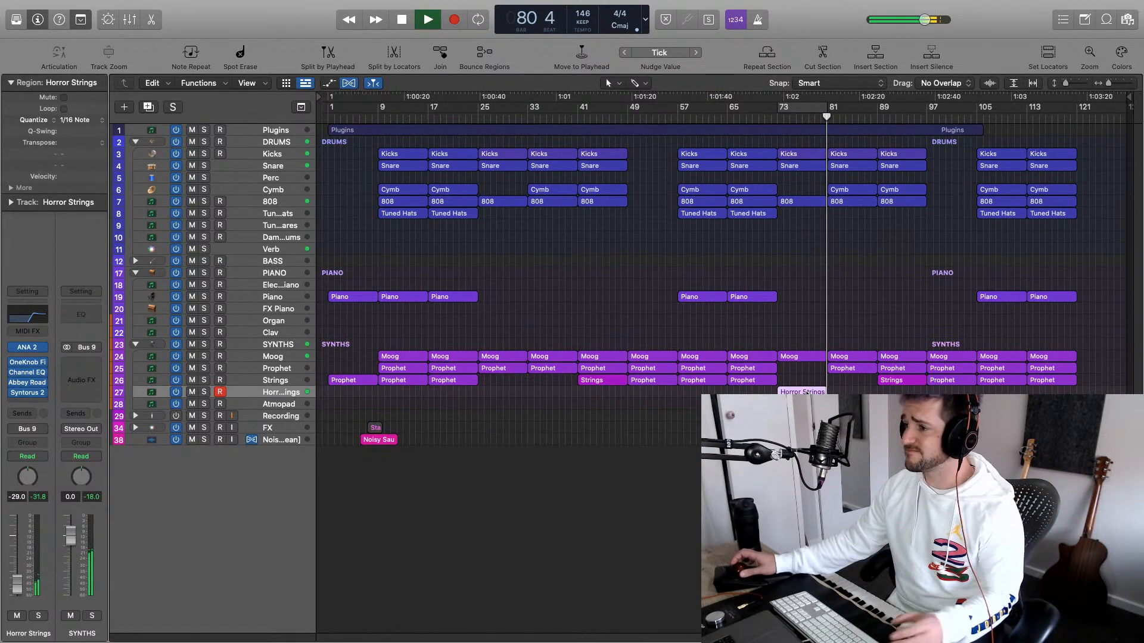
drag(807, 394, 857, 394)
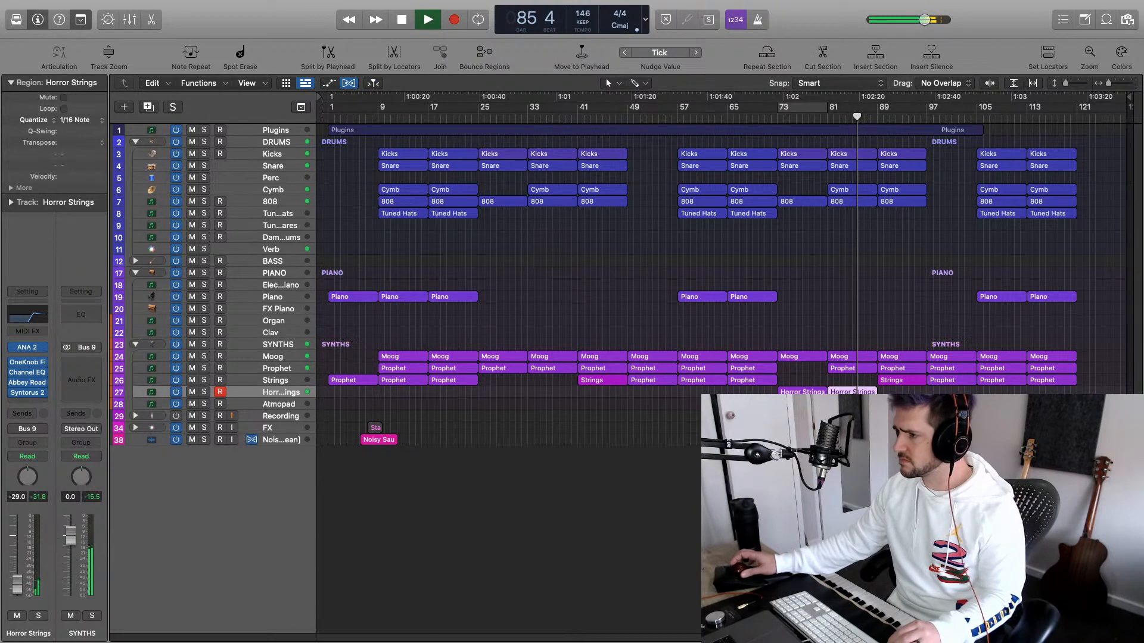
drag(852, 392, 902, 392)
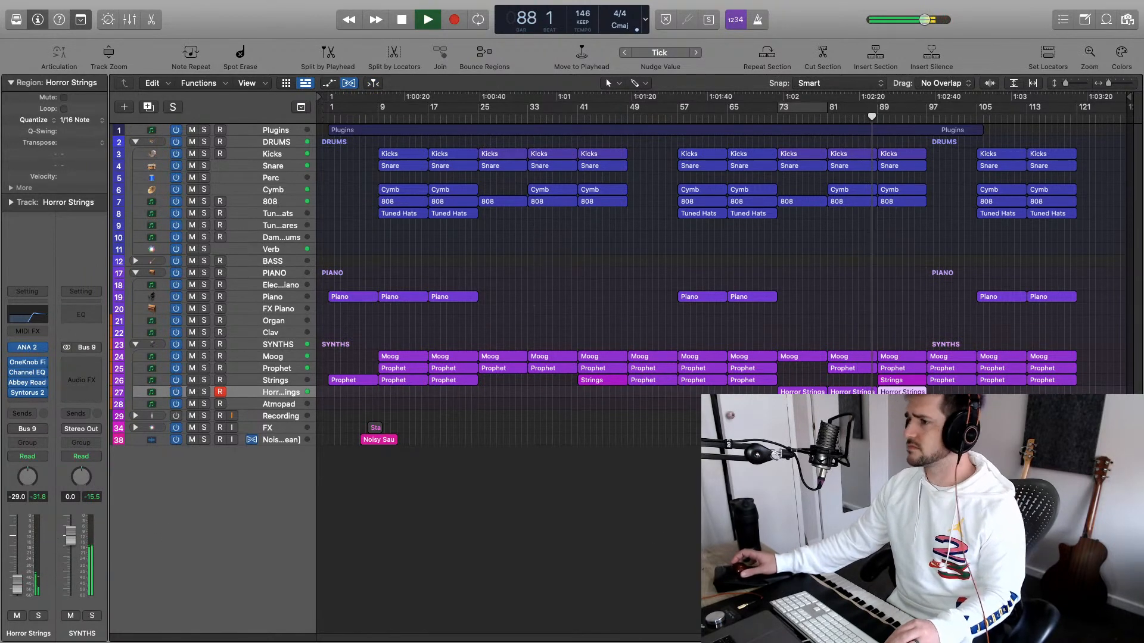
drag(902, 392, 952, 392)
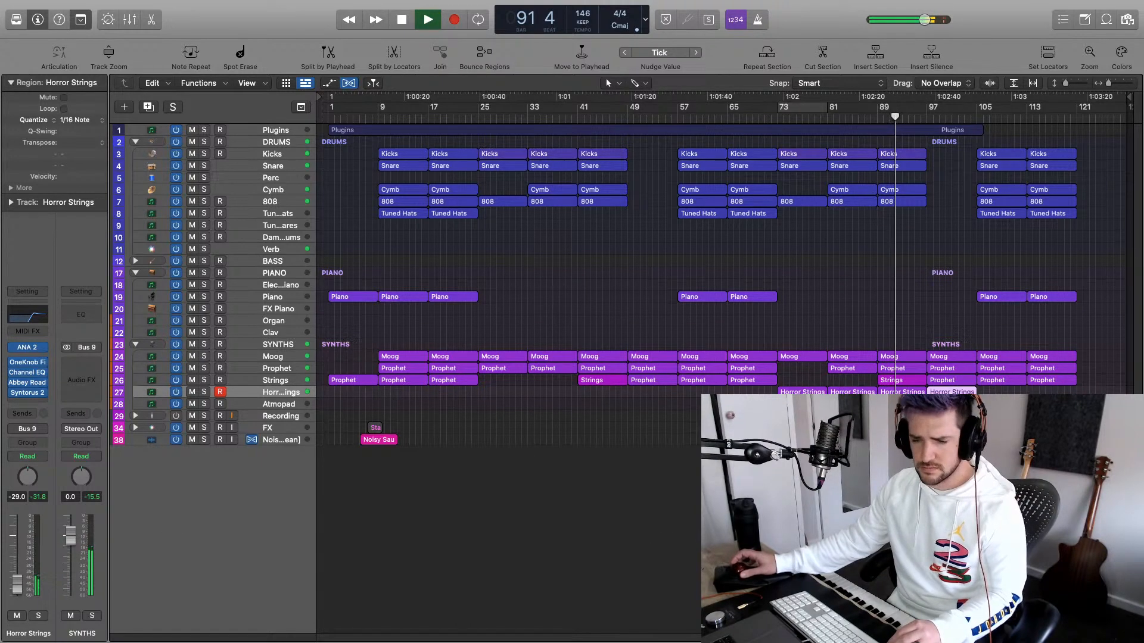
drag(952, 392, 1051, 391)
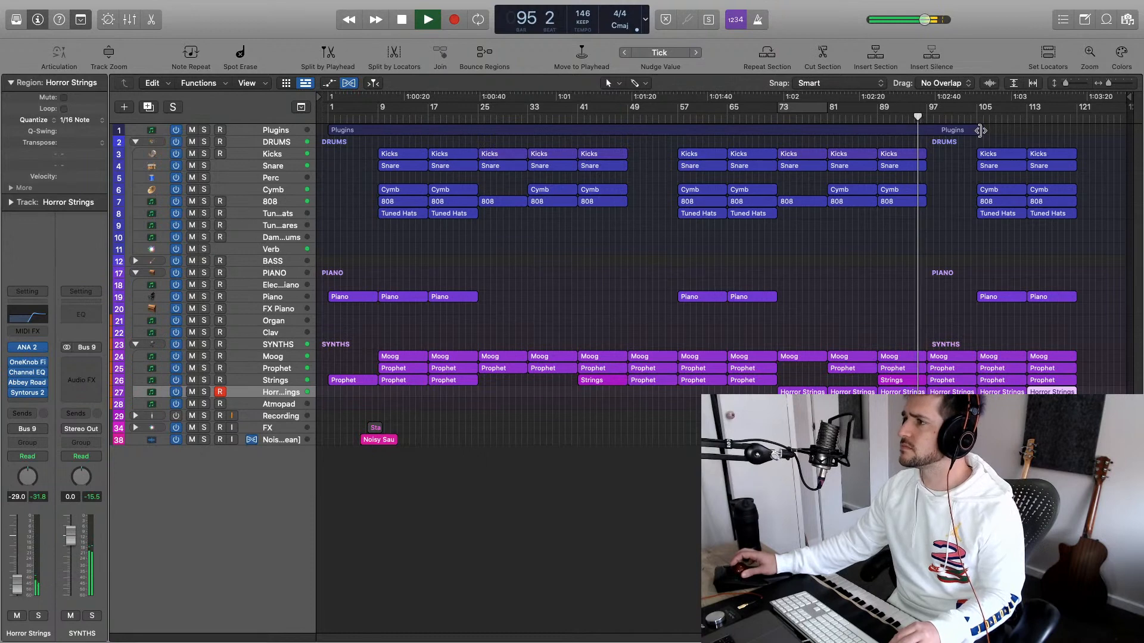
Extend the Plugins region to about bar 124 and add a Horror Strings copy at bar 121, trimmed to about bar 125
drag(980, 129, 1094, 128)
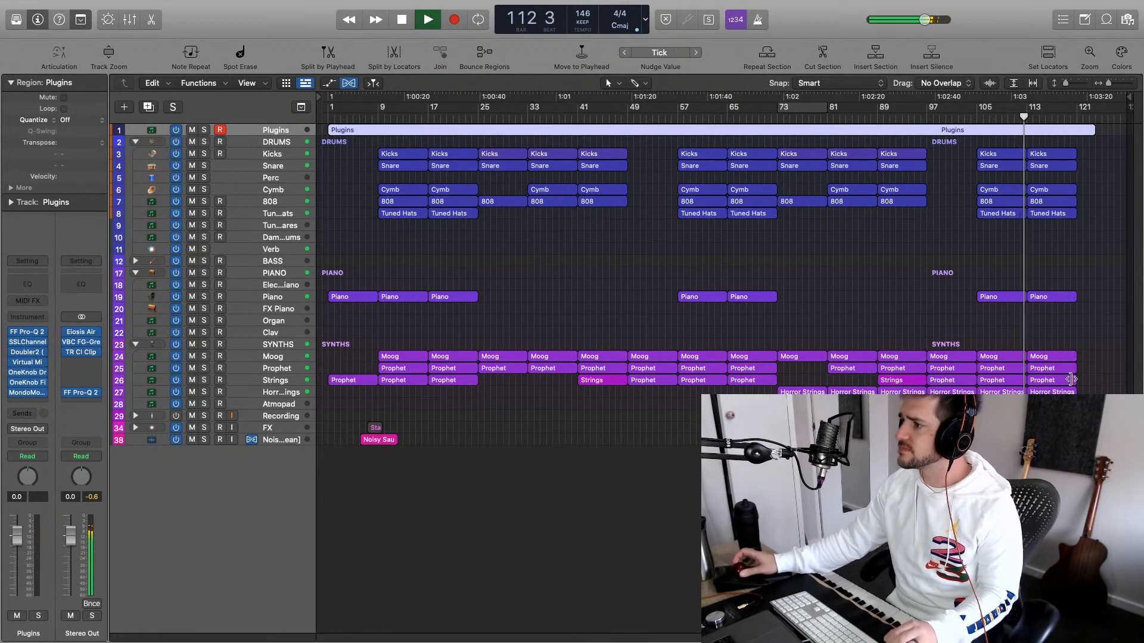
drag(1055, 395, 1105, 395)
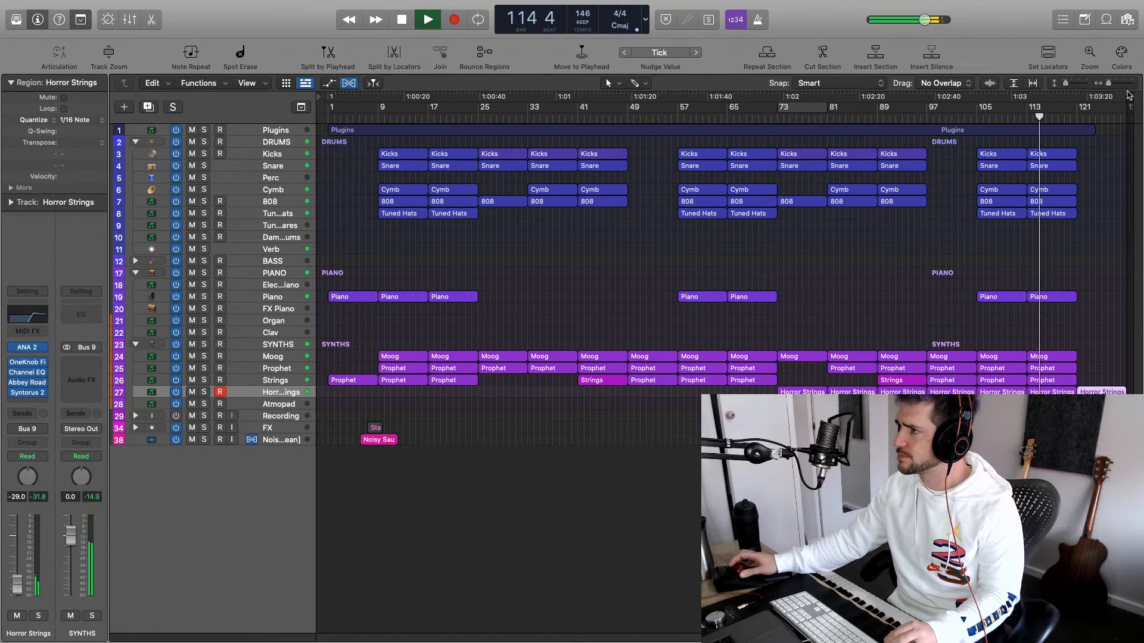
drag(1129, 98, 1116, 102)
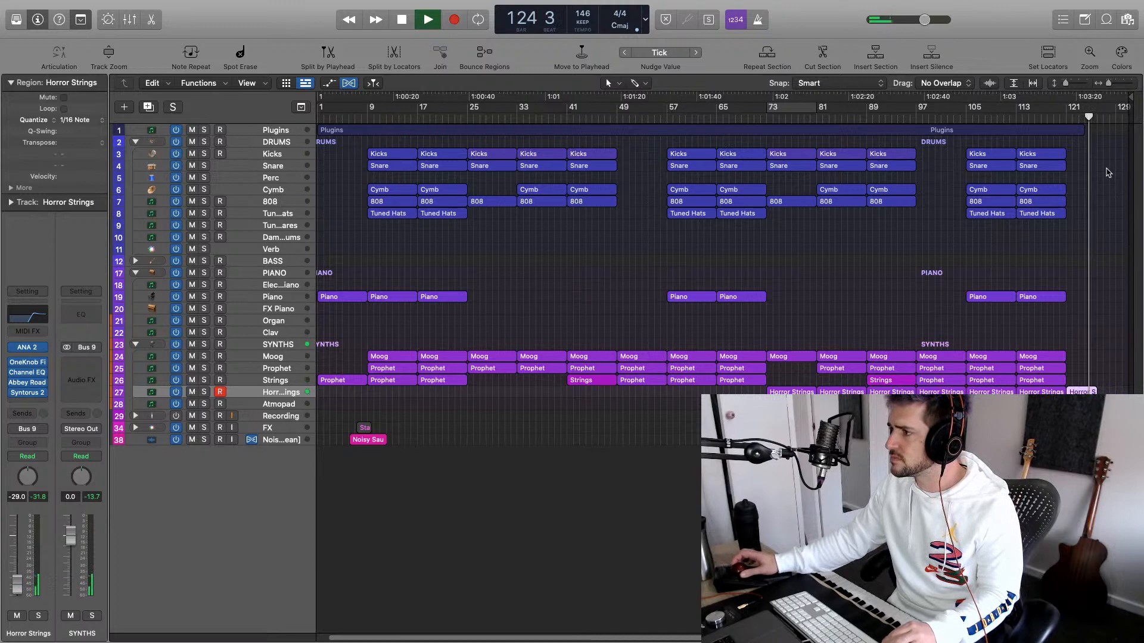
key(space)
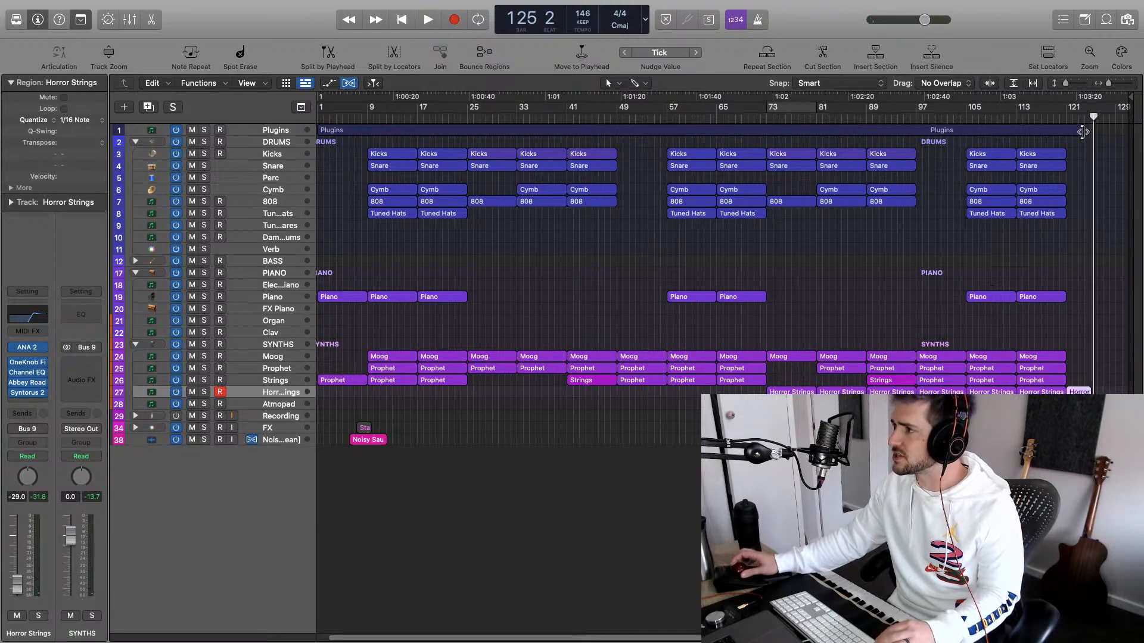
Lengthen the Plugins region to about bar 126 while playing back the ending from bar 124
drag(1083, 132, 1096, 131)
click(1084, 117)
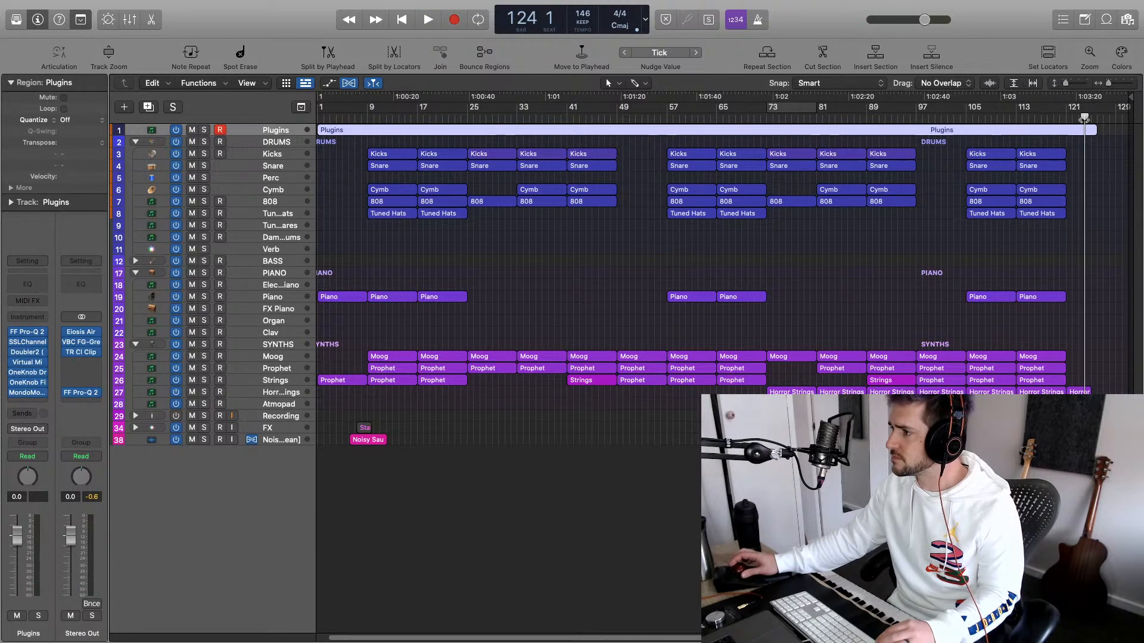
key(space)
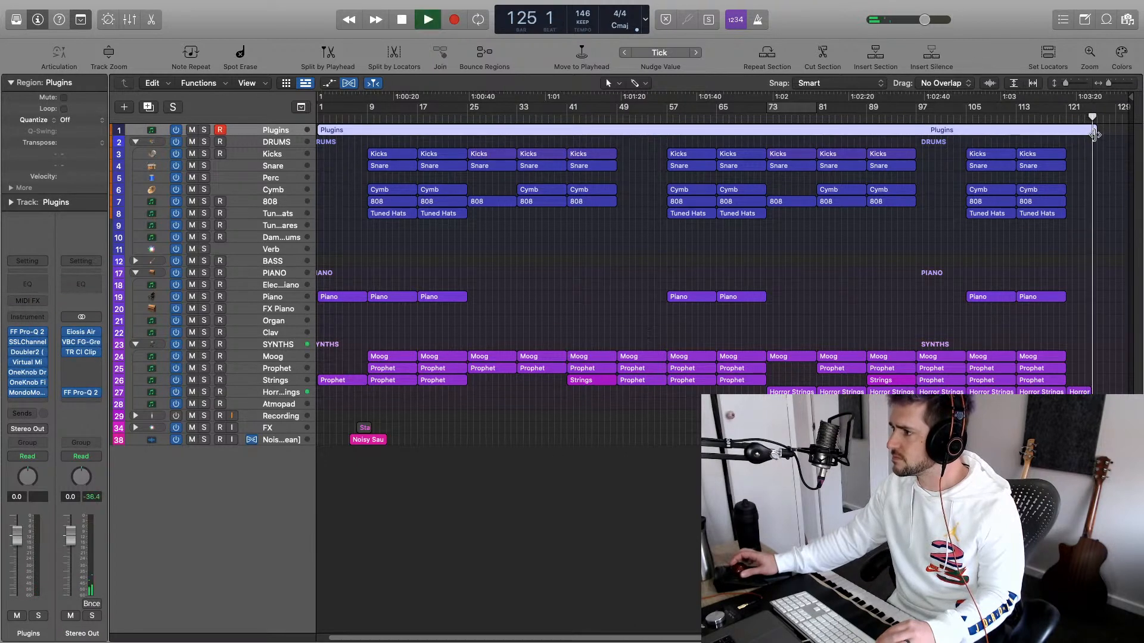
drag(1094, 135, 1101, 135)
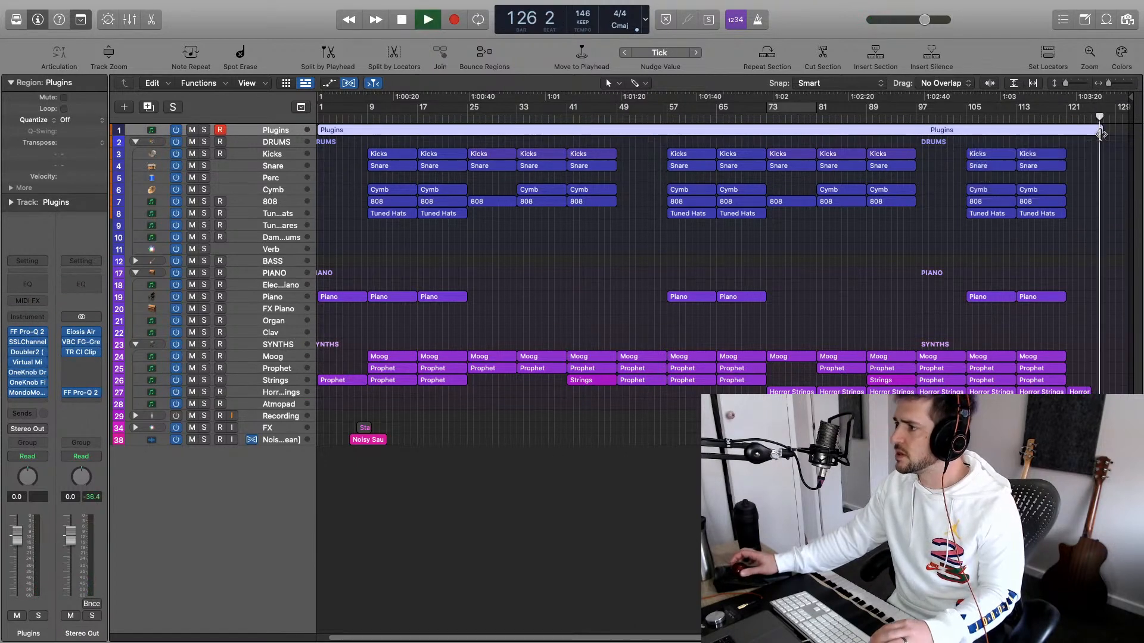
Stop playback at the song's ending, select the Tuned Snares track and audition the song briefly from bar 9
key(space)
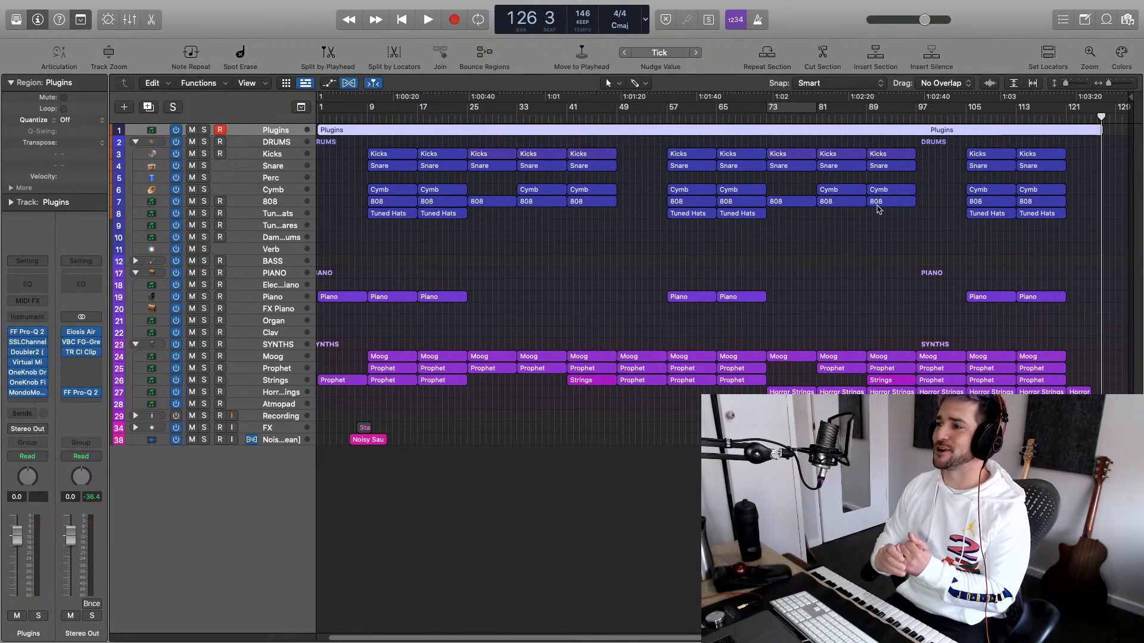
key(super+Down)
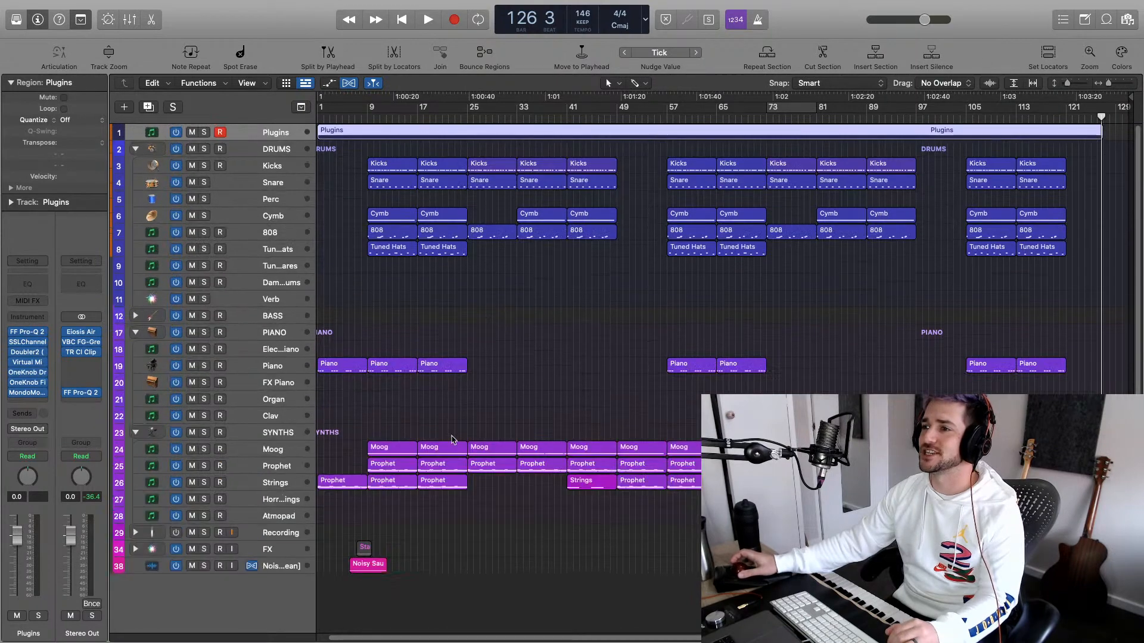
click(292, 265)
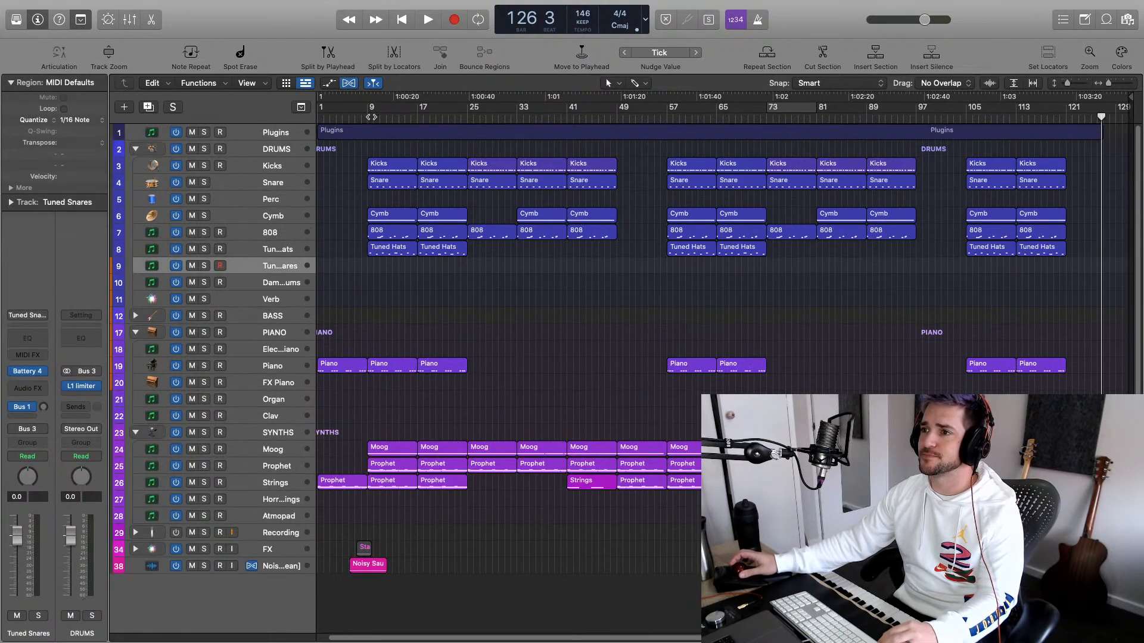
key(space)
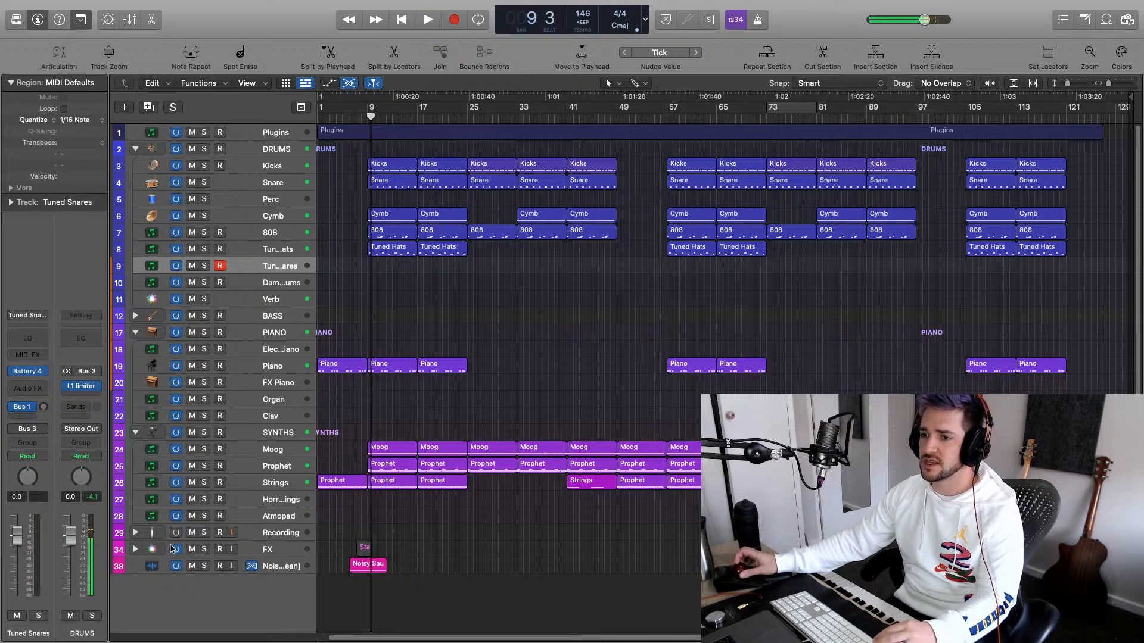
Expand the FX stack and delete its empty Rise n Hit and Strikes tracks
click(136, 549)
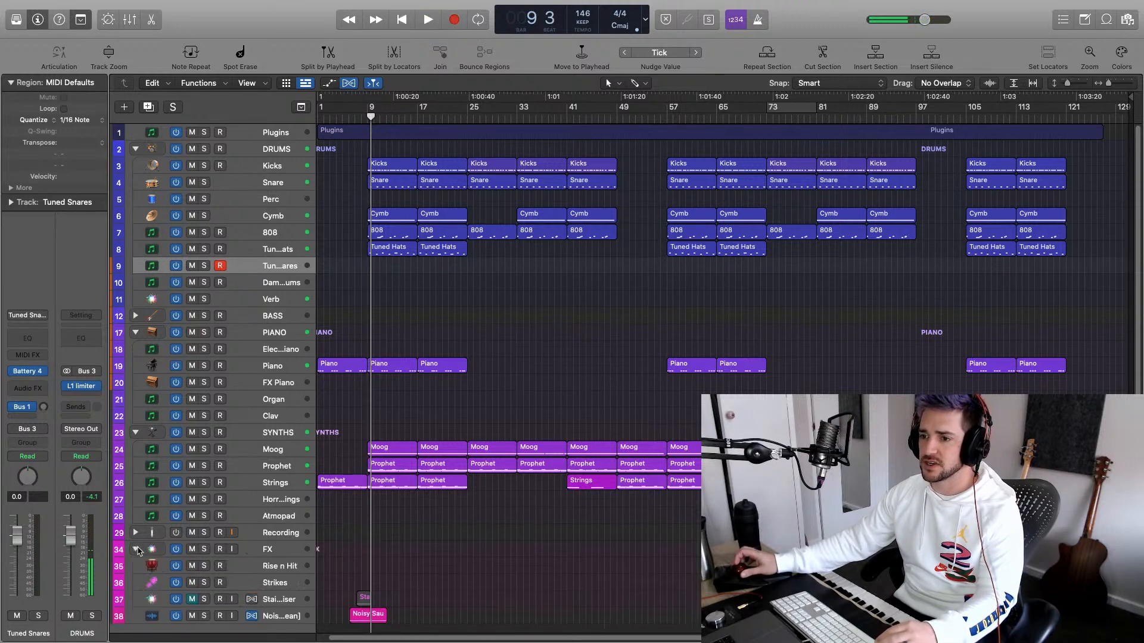
click(268, 568)
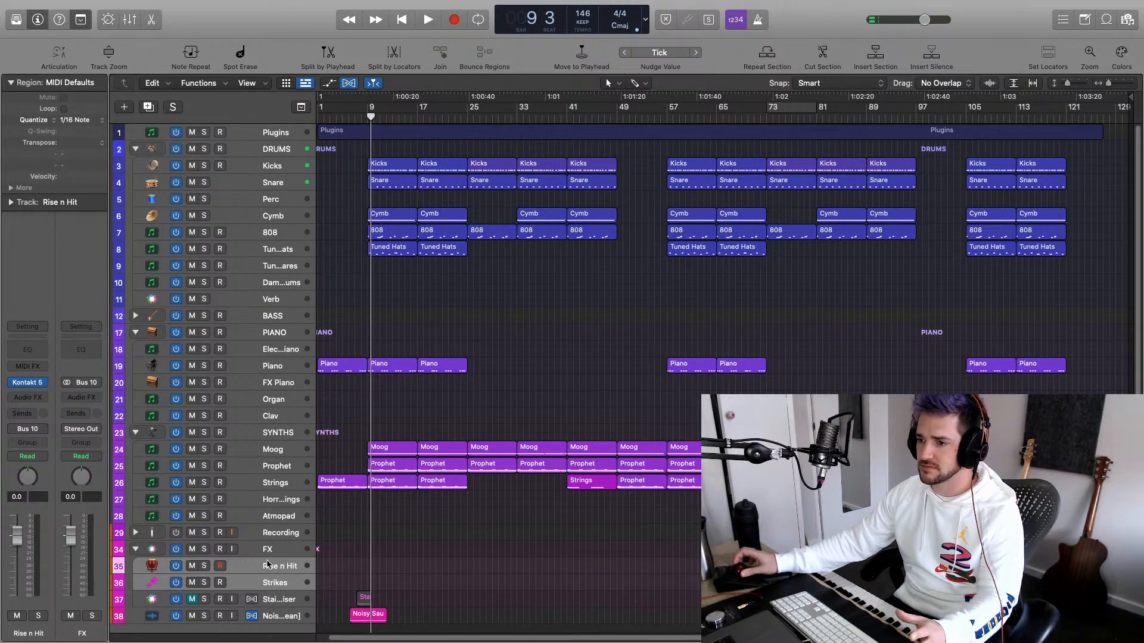
key(super+BackSpace)
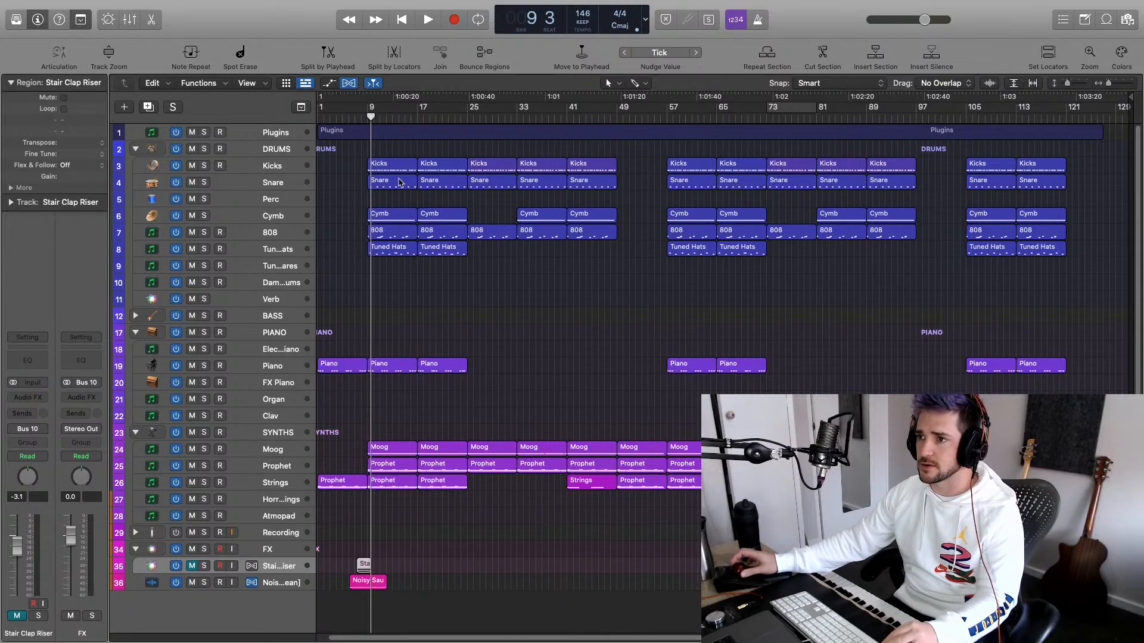
Set the playhead to bar 9 and move the Stair Clap Riser region earlier so it ends there
click(368, 120)
key(super+Right)
key(super+Right)
key(super+Right)
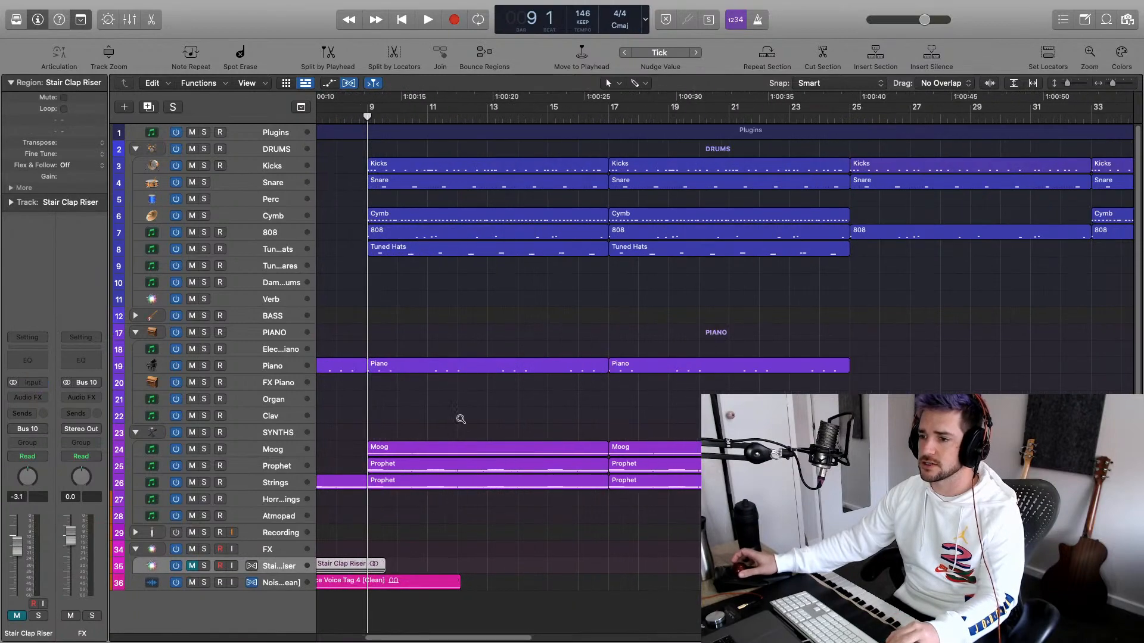
key(super+Down)
key(super+Down)
key(super+Down)
key(super+Down)
key(super+Down)
key(super+Down)
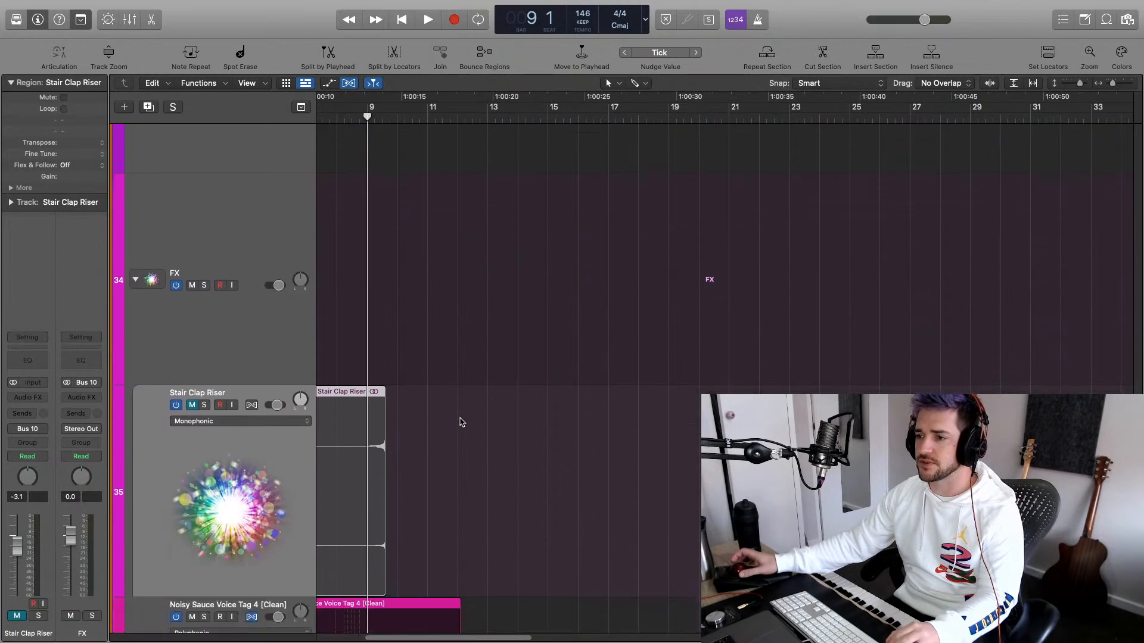
key(super+Right)
key(super+Right)
scroll(461, 423, left, 3)
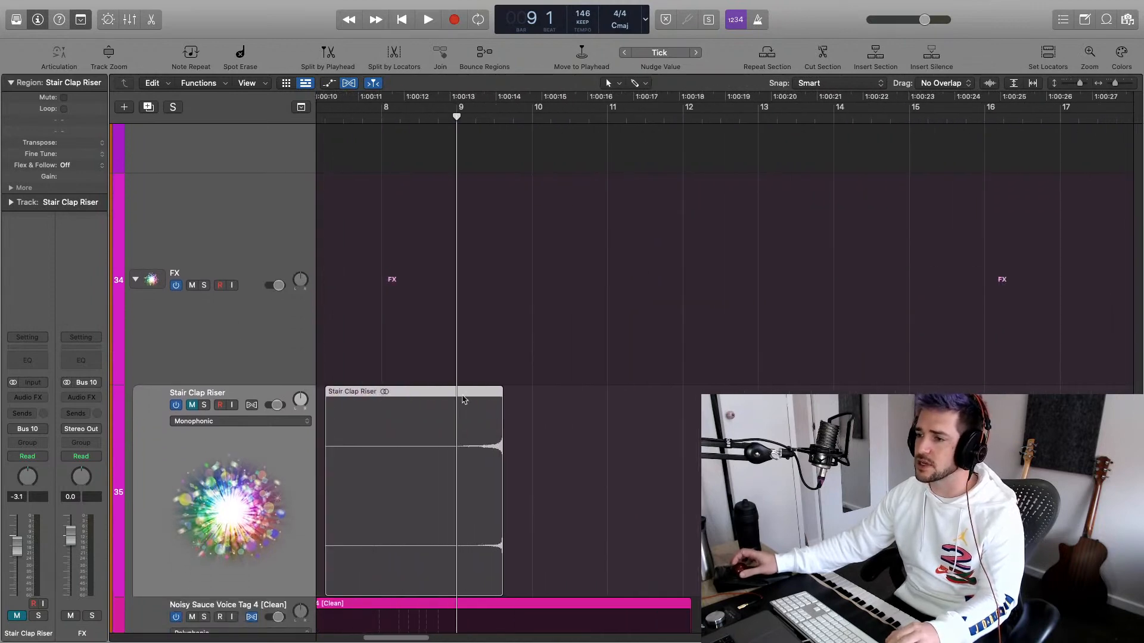
drag(463, 396, 417, 397)
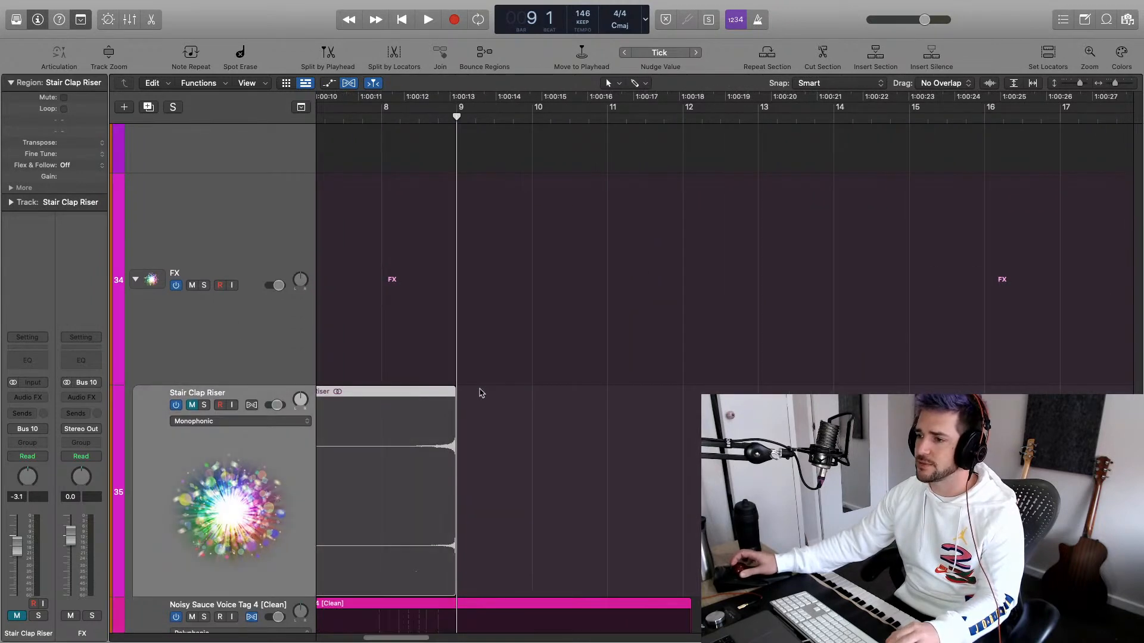
Fine-align the Stair Clap Riser region at waveform level so its audible tail finishes exactly at bar 9
key(super+Right)
key(super+Right)
key(super+Right)
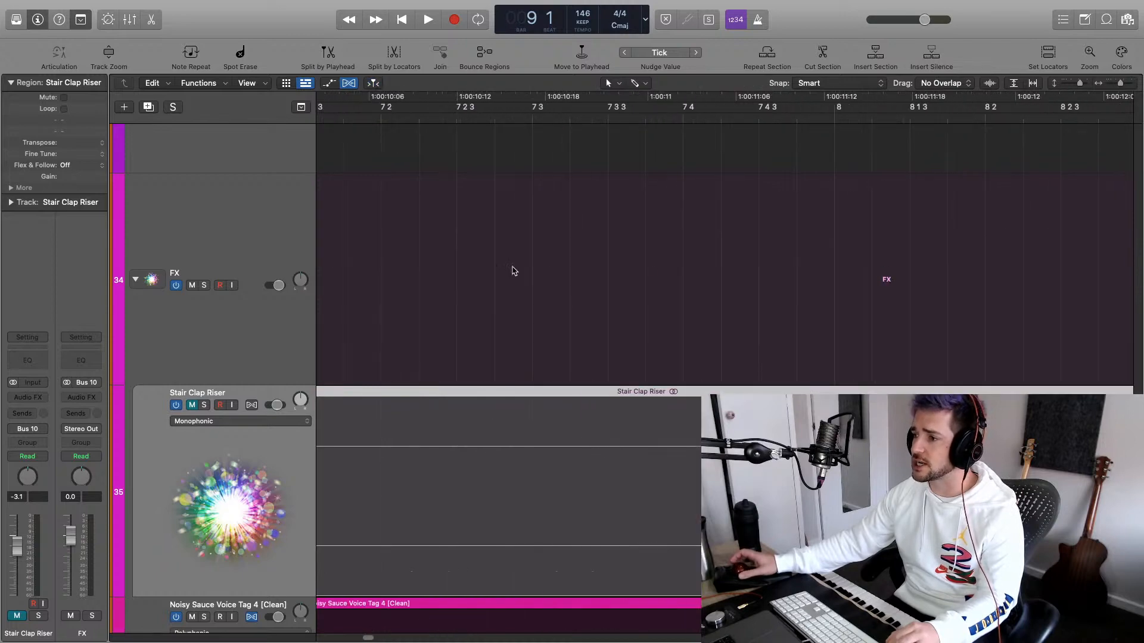
scroll(514, 271, right, 15)
scroll(643, 272, down, 1)
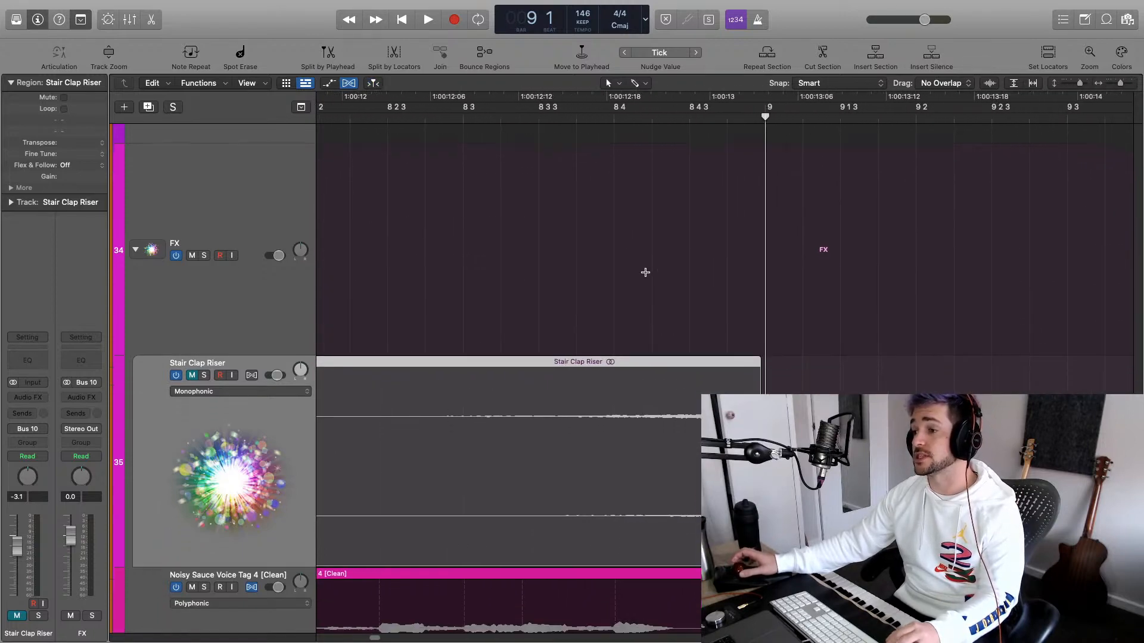
key(super+Down)
key(super+Down)
key(super+Right)
scroll(645, 272, right, 12)
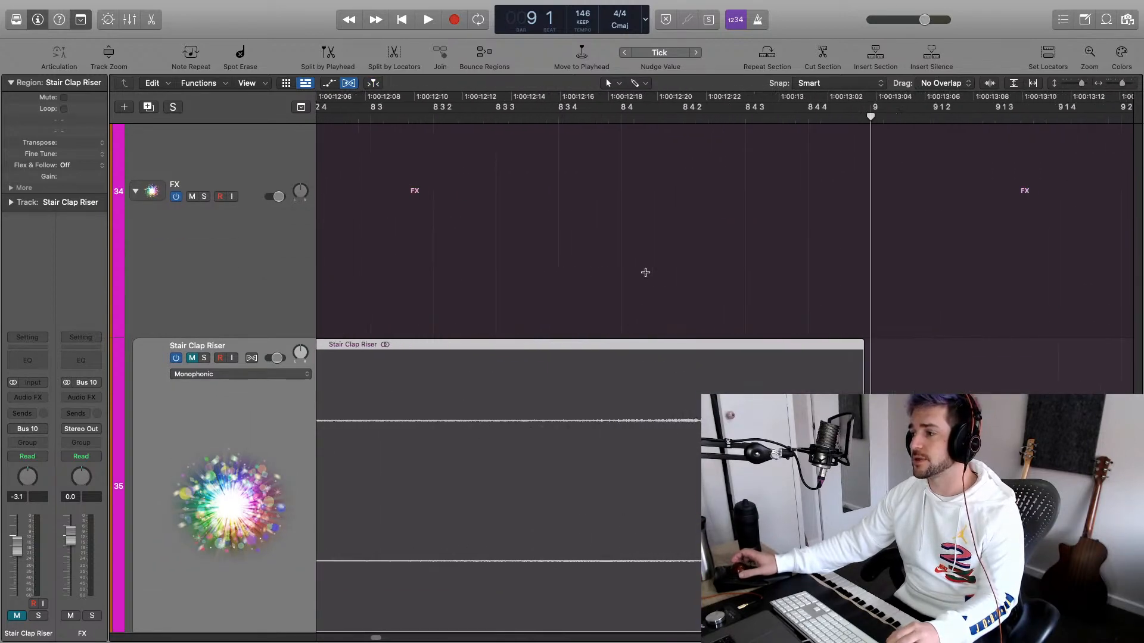
scroll(645, 272, down, 1)
scroll(645, 272, down, 1)
key(super+Right)
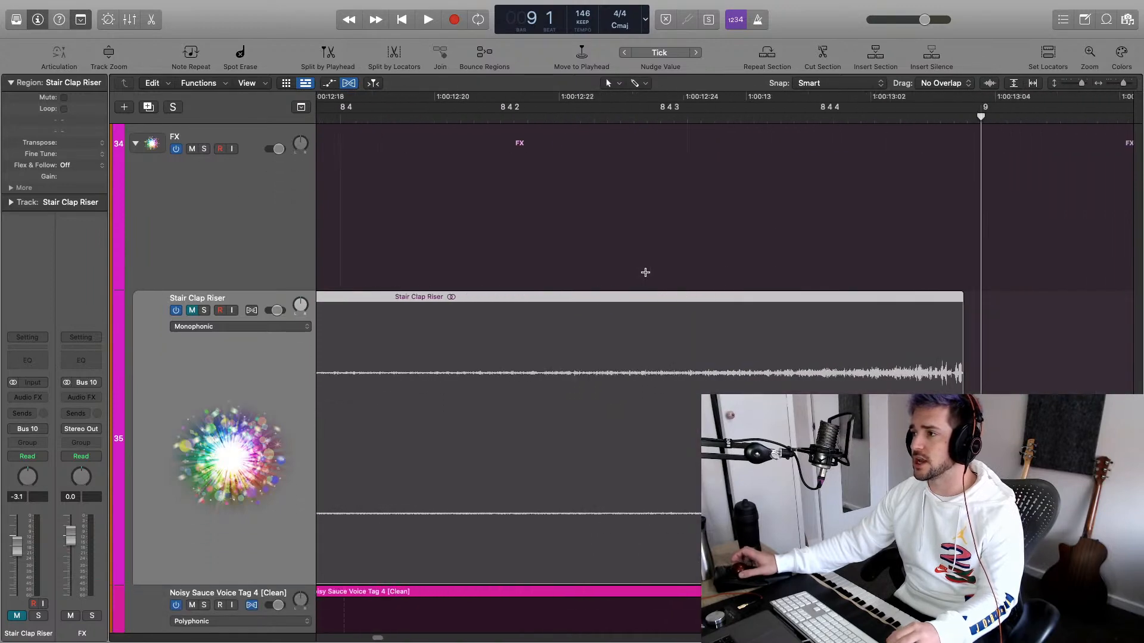
scroll(754, 319, right, 5)
scroll(754, 319, down, 1)
scroll(754, 319, down, 1)
click(832, 312)
key(super+Right)
key(super+Right)
key(super+Right)
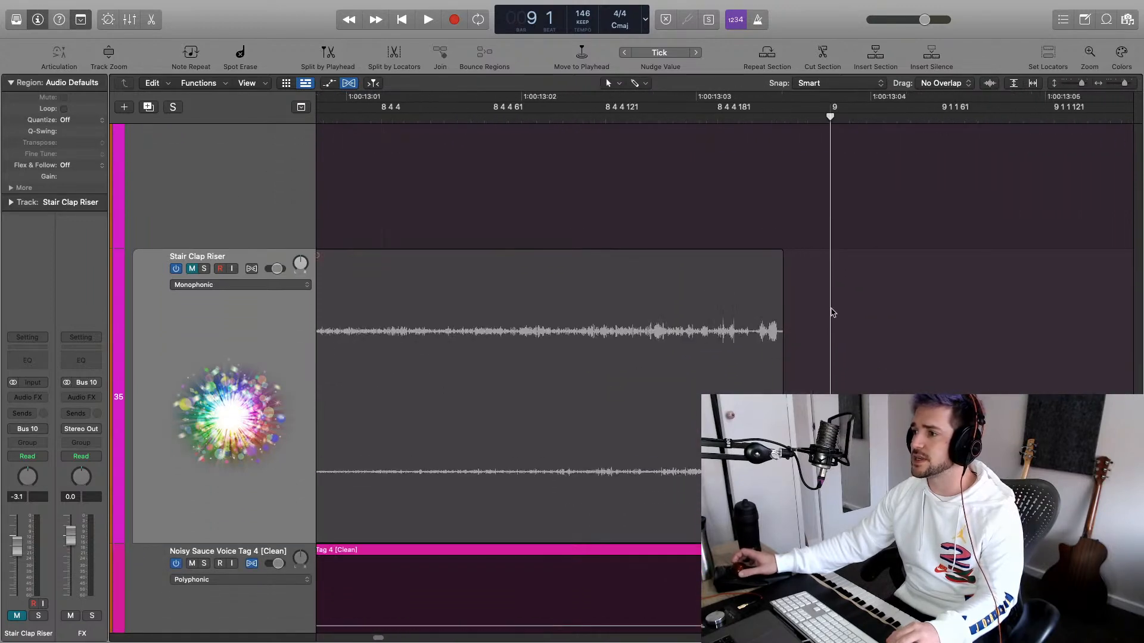
key(super+Left)
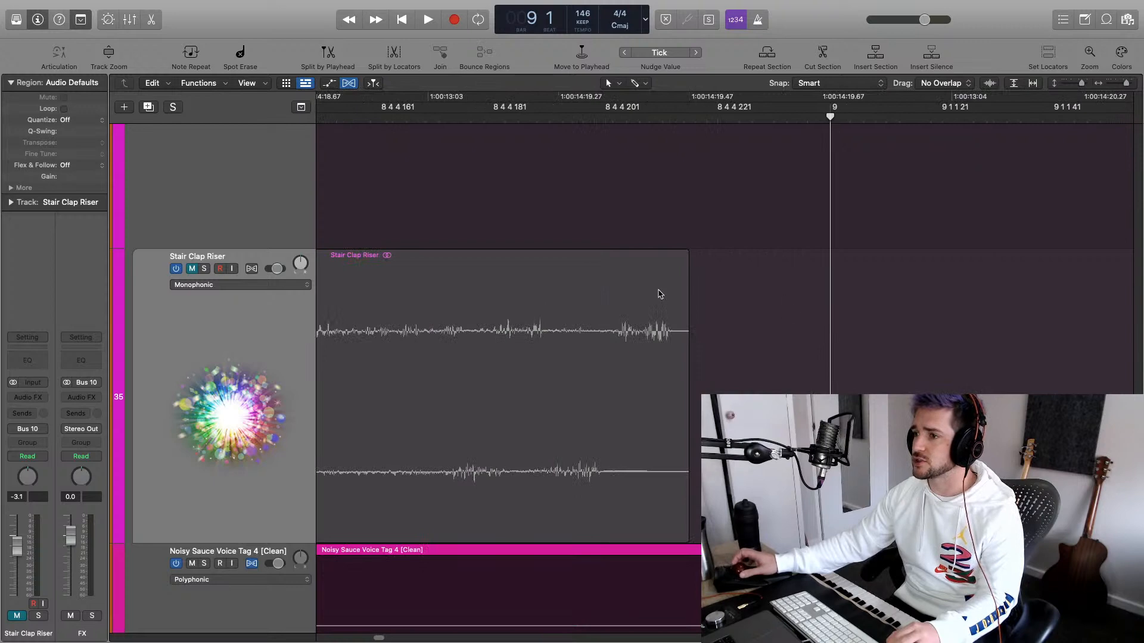
drag(646, 266, 811, 283)
key(super+Right)
key(super+Right)
key(super+Right)
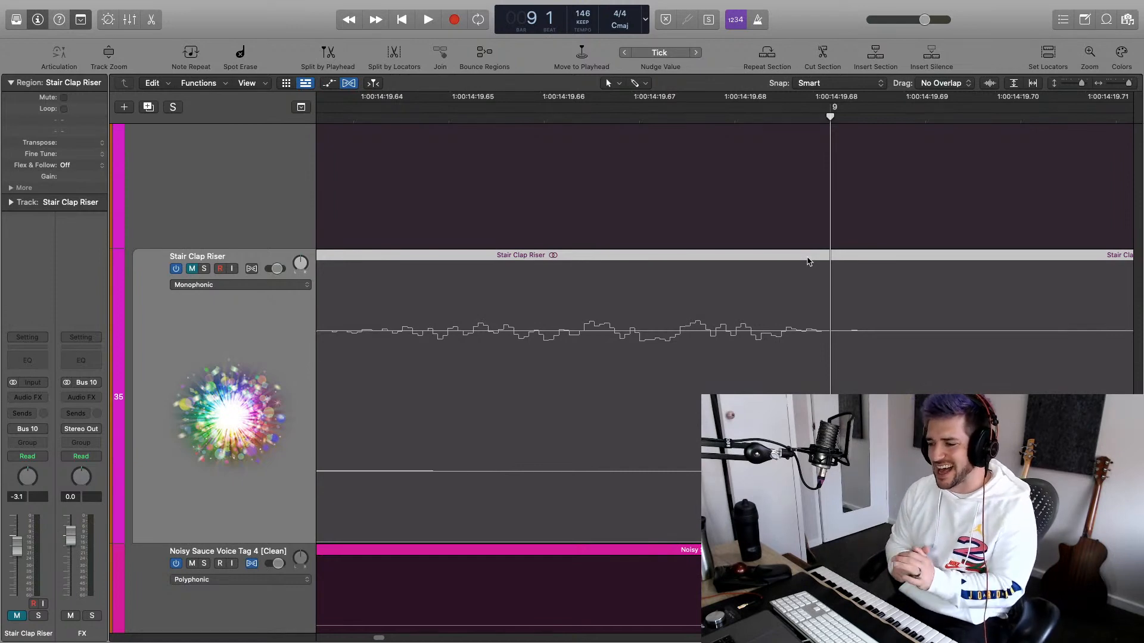
Delete the empty Tuned Snares track, the empty drums track below it and the Perc track from the DRUMS stack
key(super+Up)
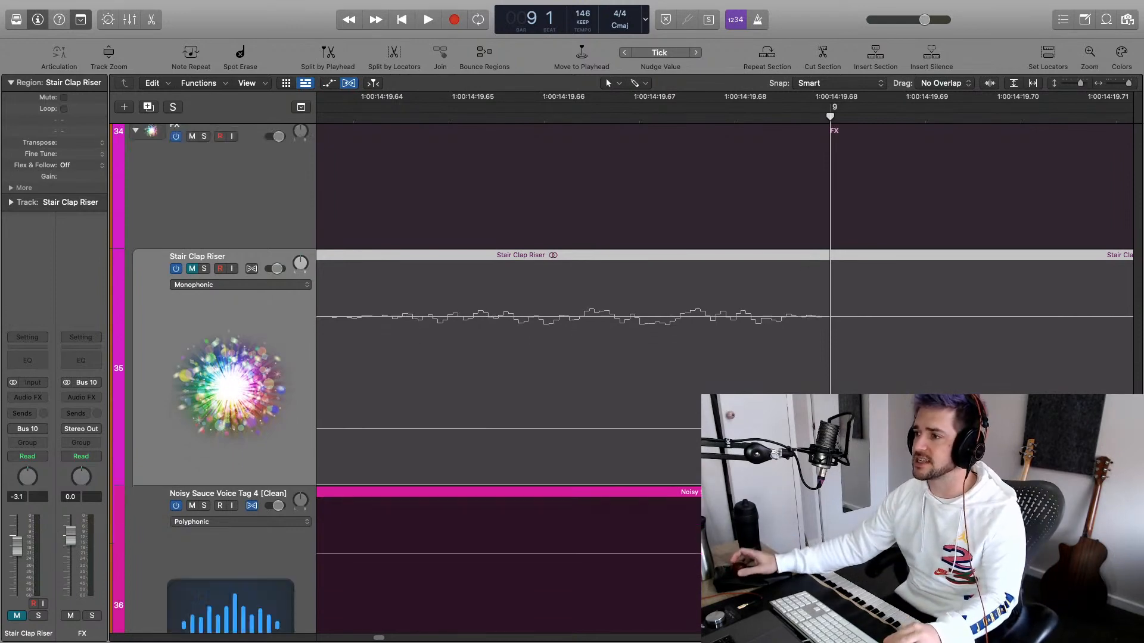
key(super+Up)
key(super+Left)
key(super+Left)
key(super+Left)
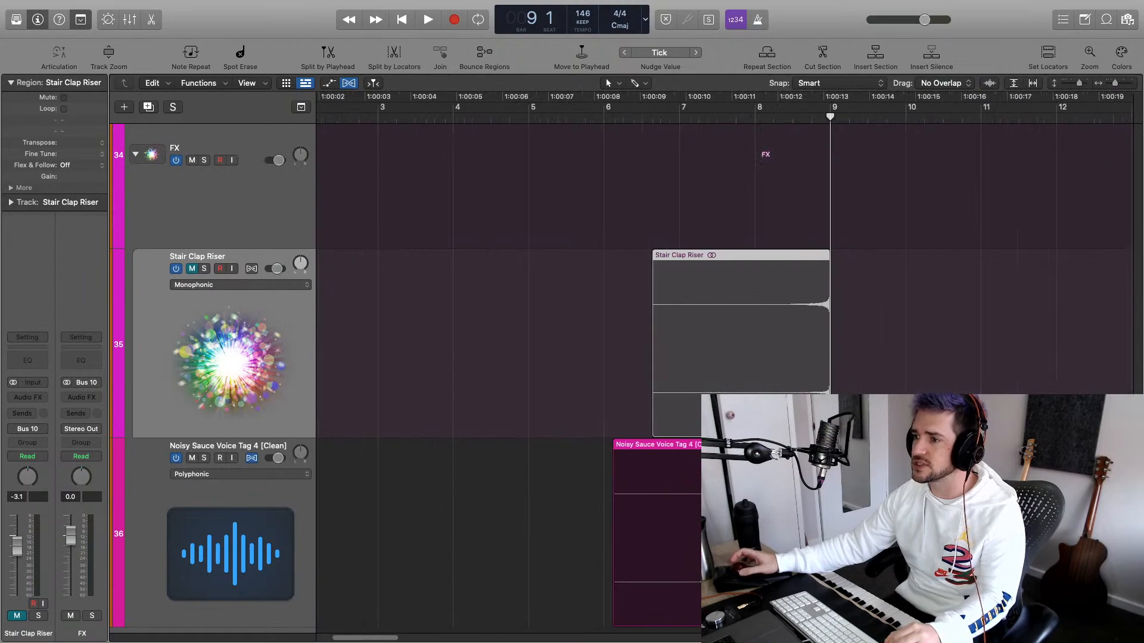
key(super+Up)
key(super+Left)
key(super+Left)
key(super+Left)
key(super+Up)
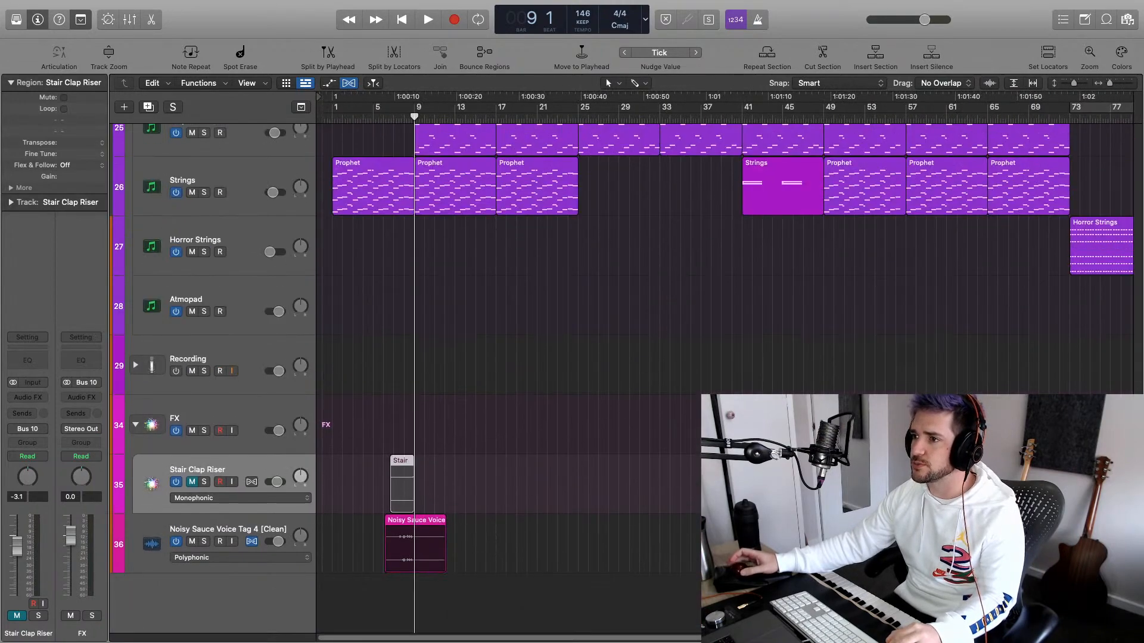
key(super+Up)
key(super+Left)
key(super+Up)
key(super+Up)
key(super+Up)
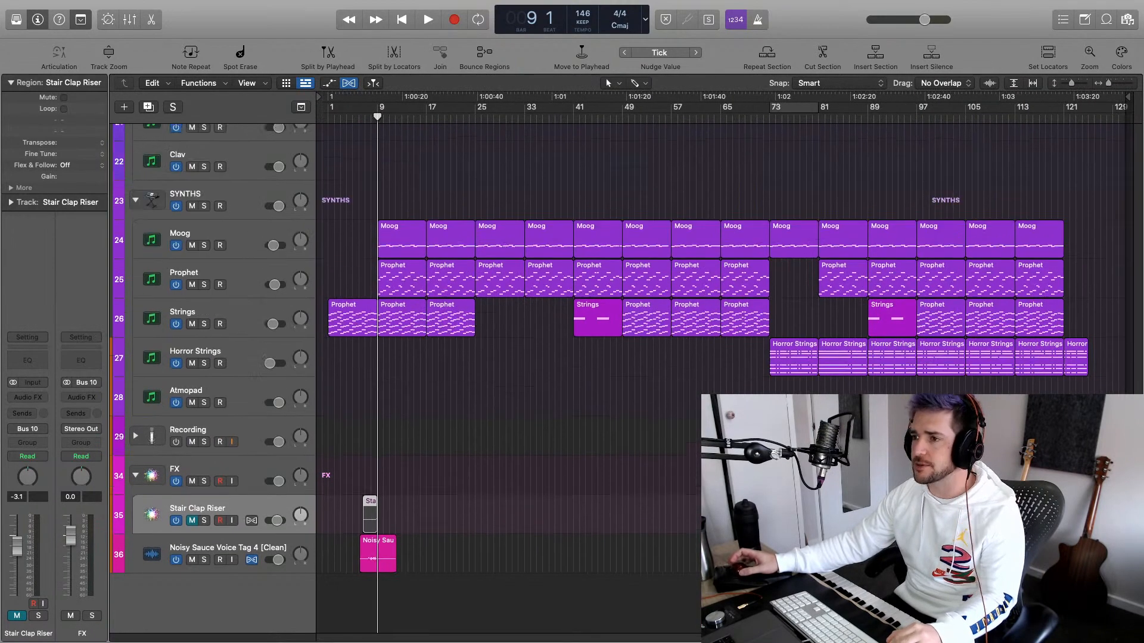
key(super+Up)
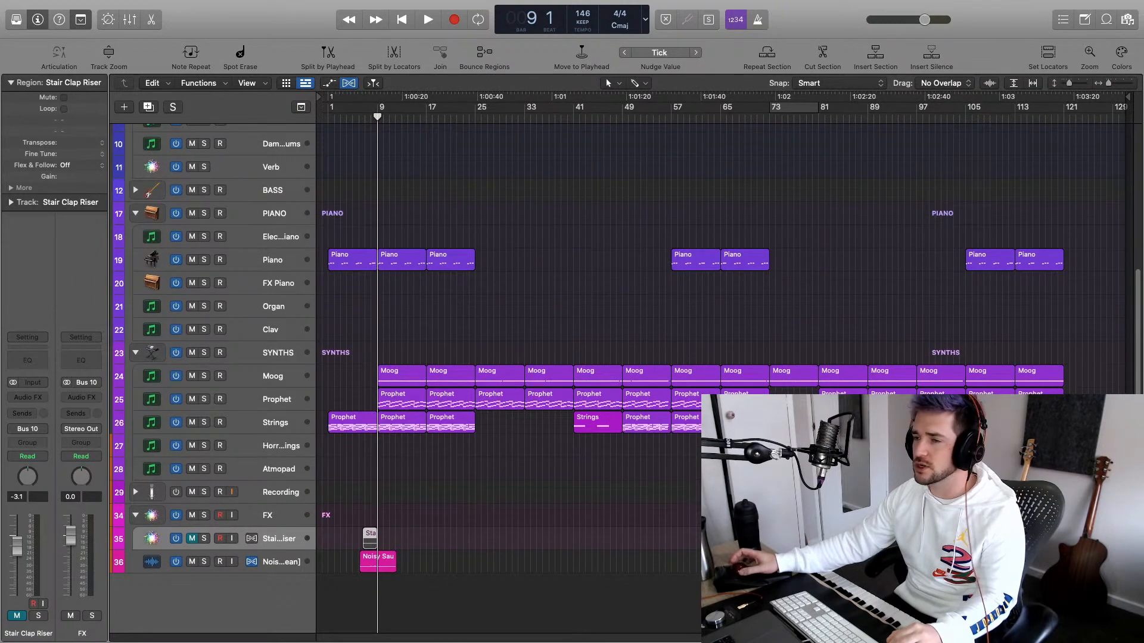
key(super+Up)
key(super+Up)
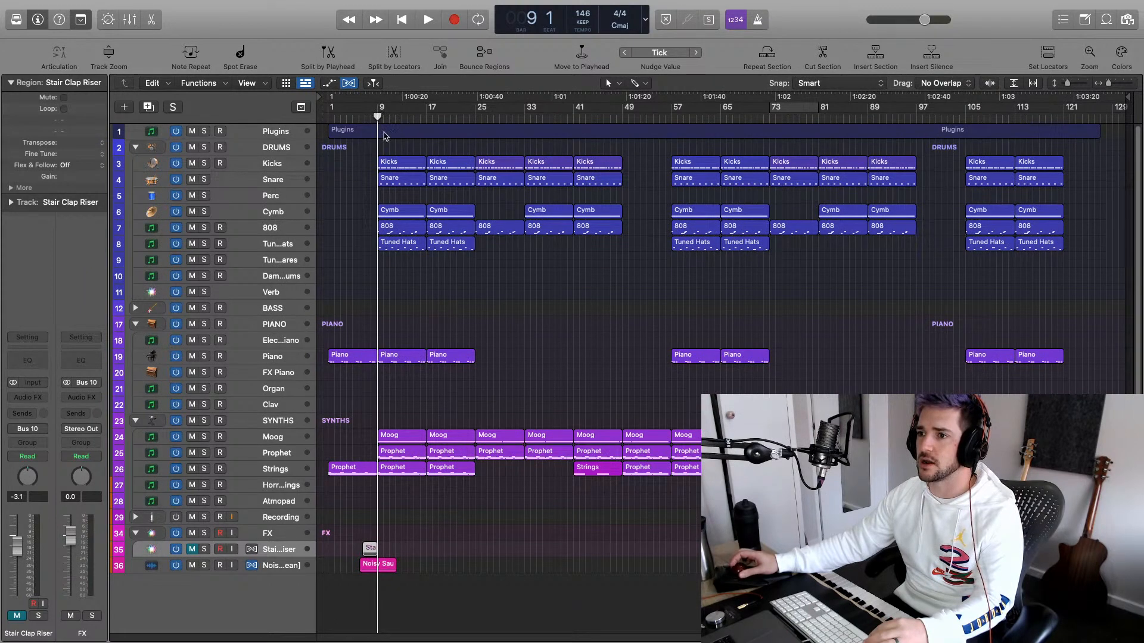
click(287, 264)
shift+click(287, 276)
key(super+BackSpace)
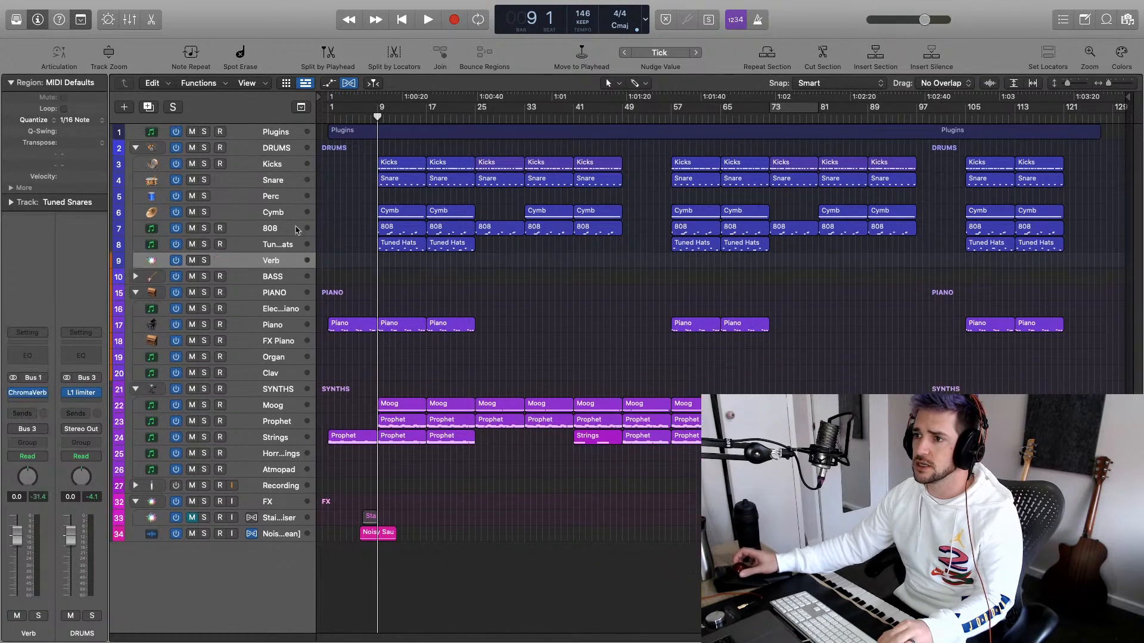
click(293, 196)
key(super+BackSpace)
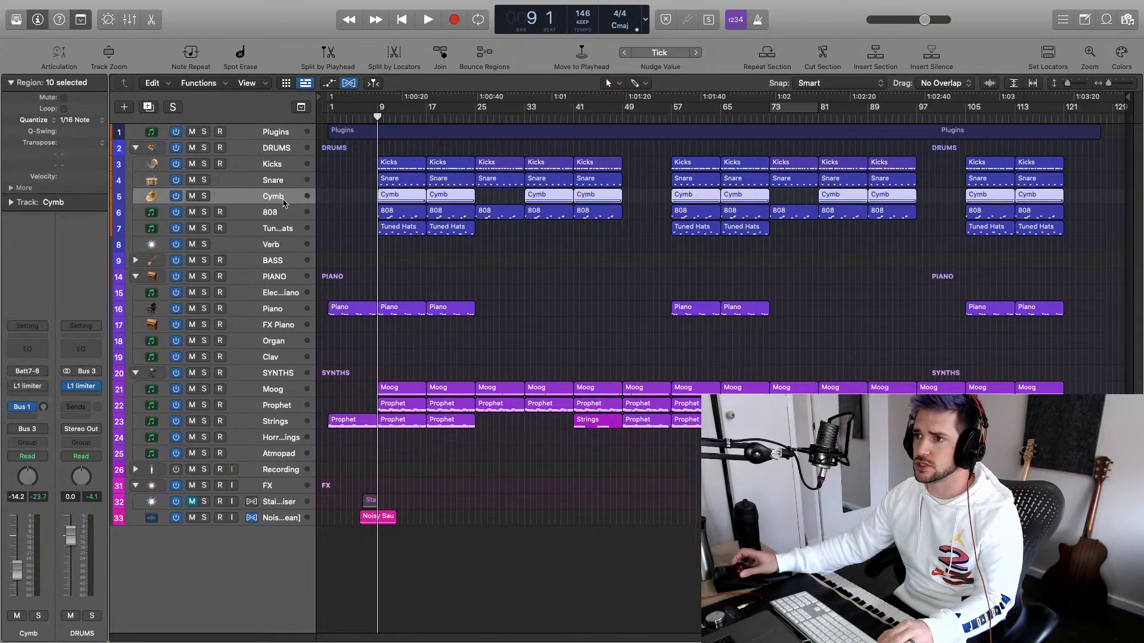
Delete the unused BASS stack and the empty Electric Piano, FX Piano, Organ and Clav tracks
click(281, 264)
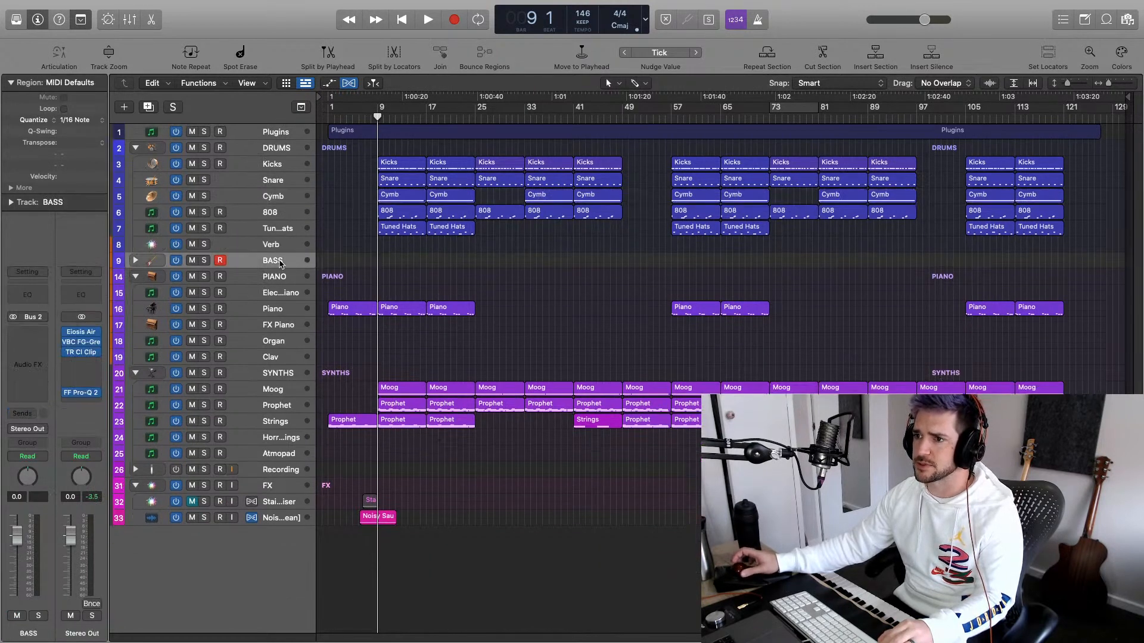
key(super+BackSpace)
click(282, 277)
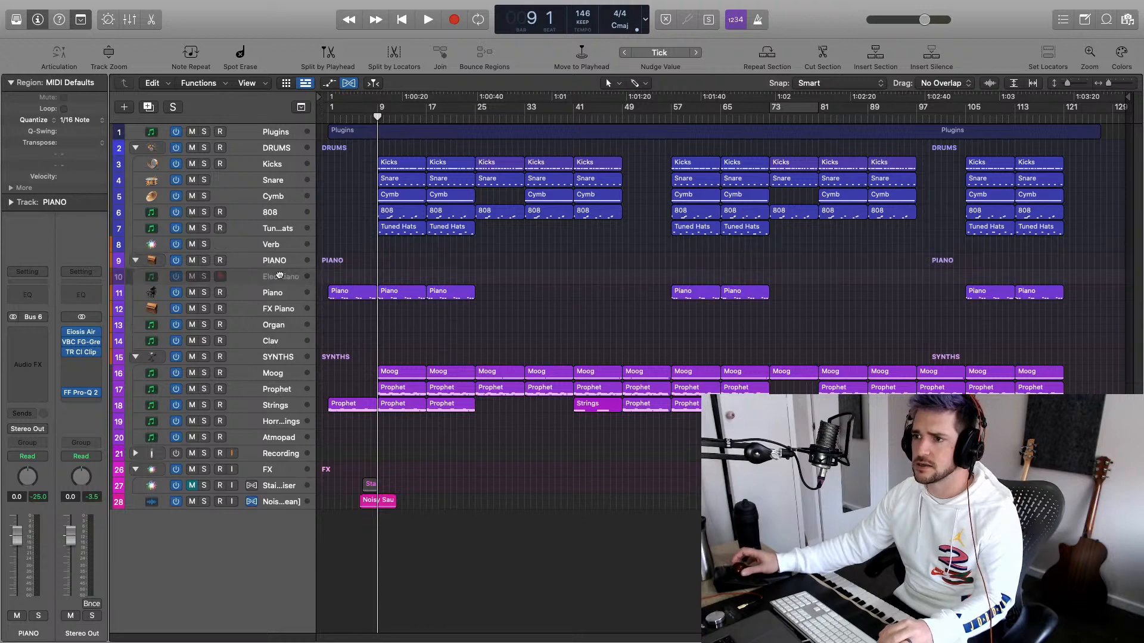
super+click(278, 308)
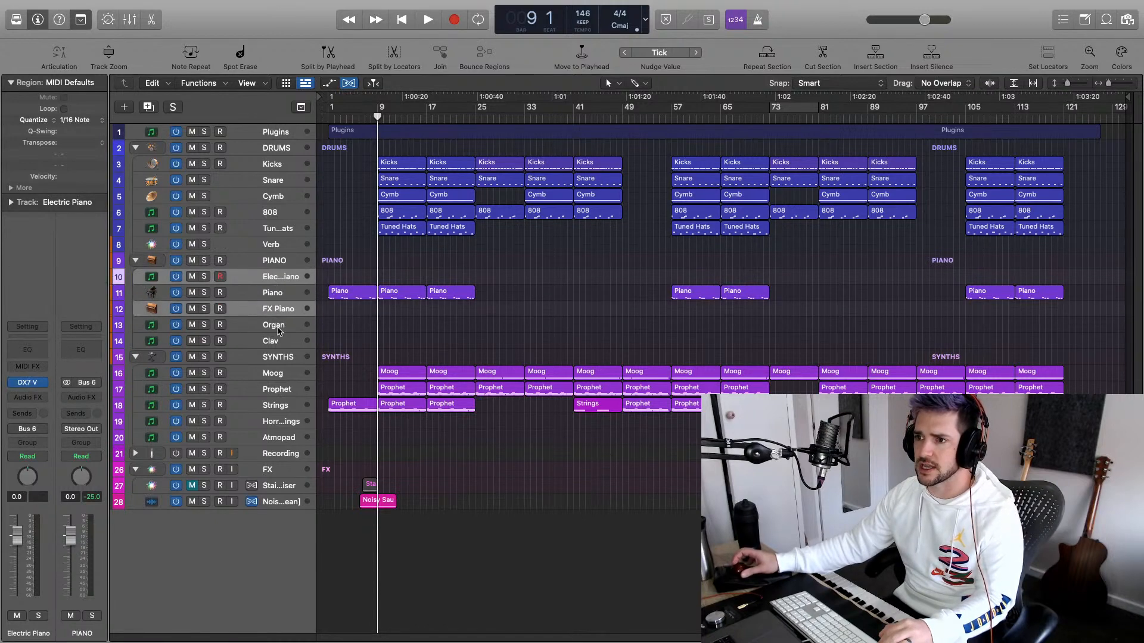
super+click(278, 327)
super+click(275, 340)
key(super+BackSpace)
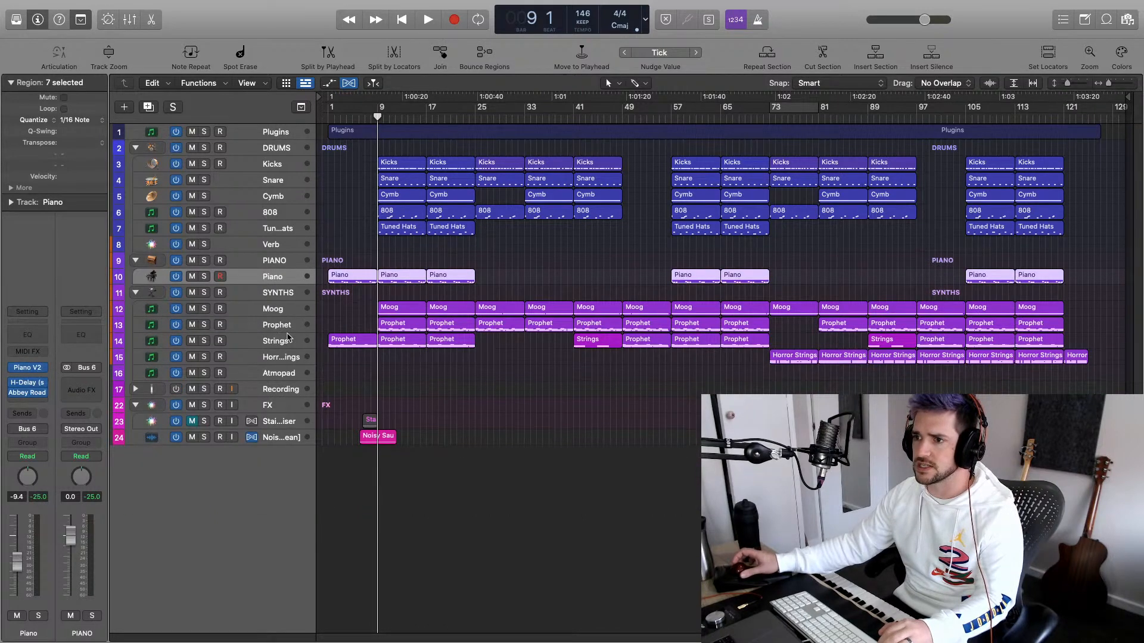
Delete the empty Atmopad track and the unused Recording stack
click(284, 358)
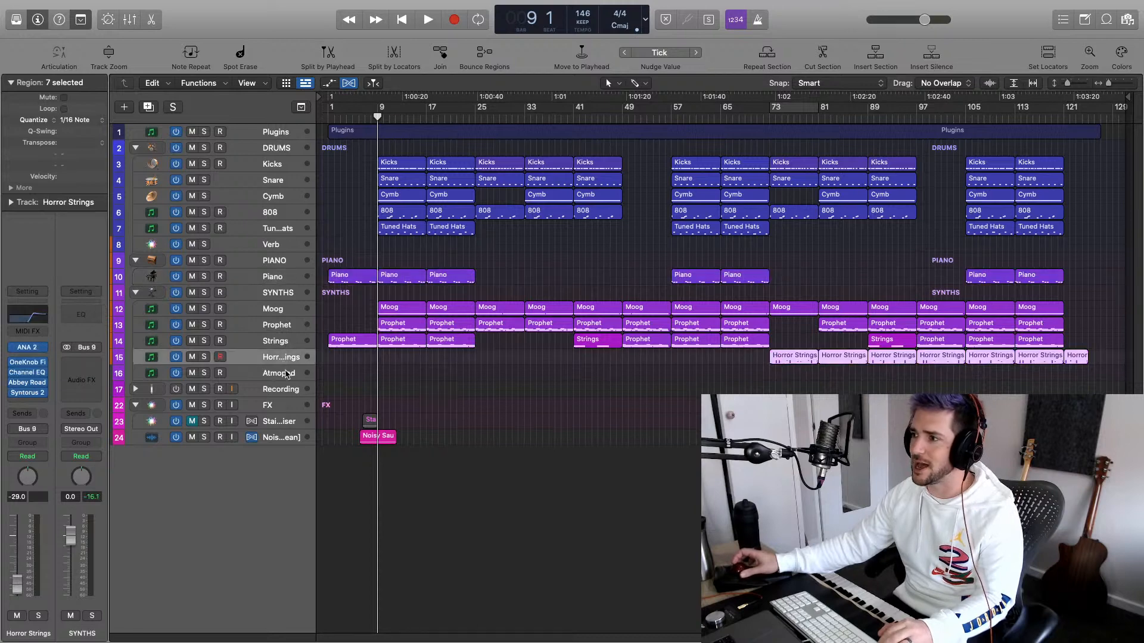
click(287, 374)
key(super+BackSpace)
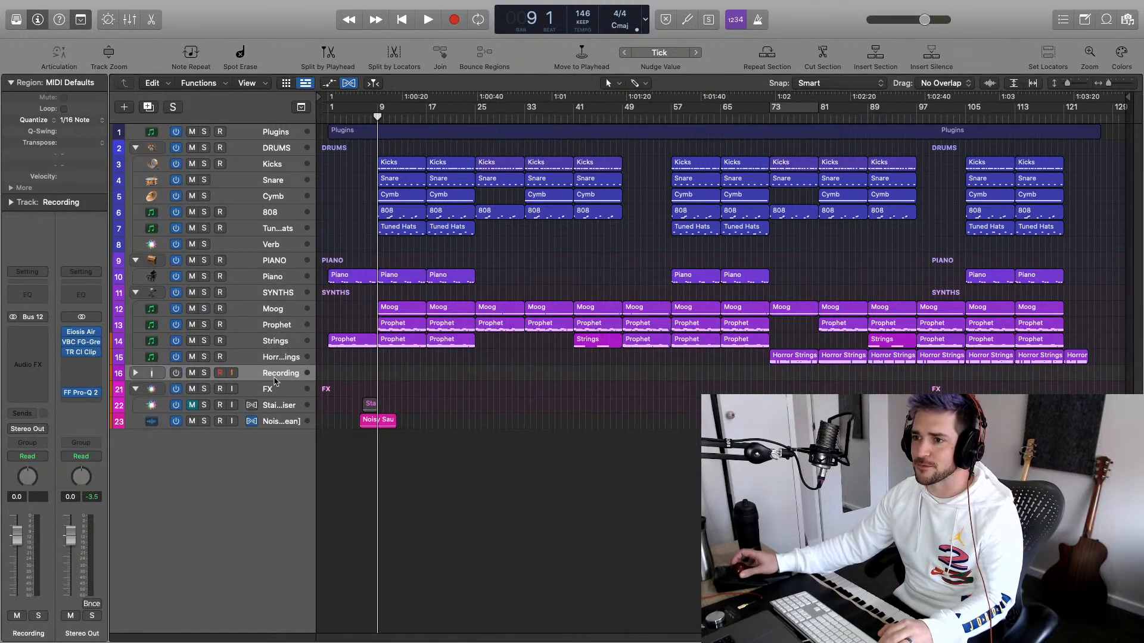
key(super+BackSpace)
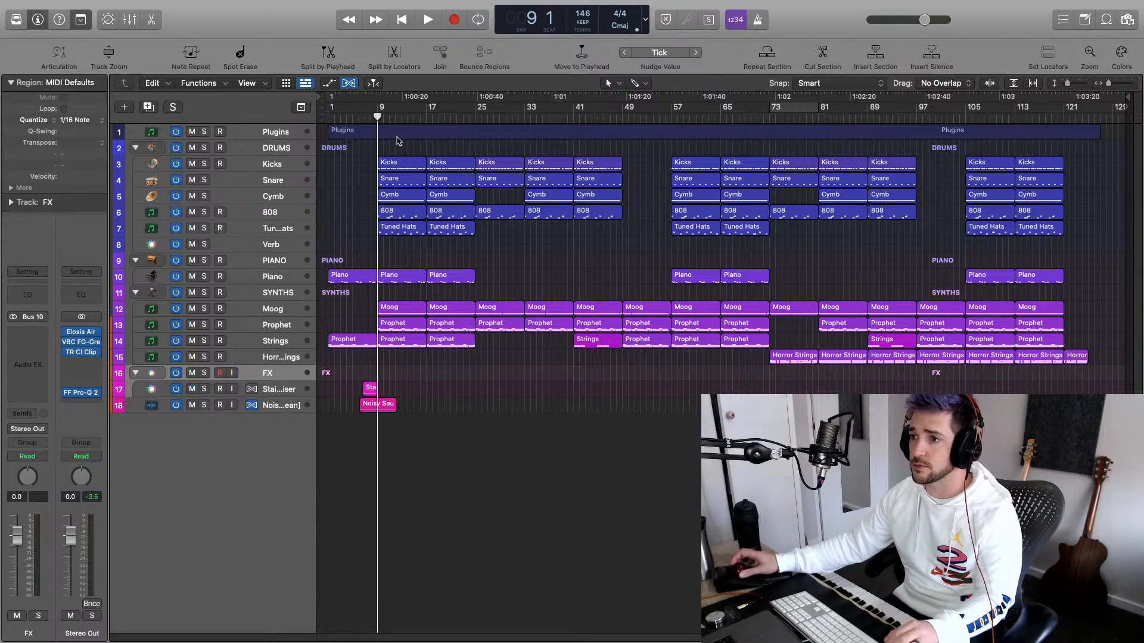
Unmute the Stair Clap Riser track and play back the transition into bar 9
key(space)
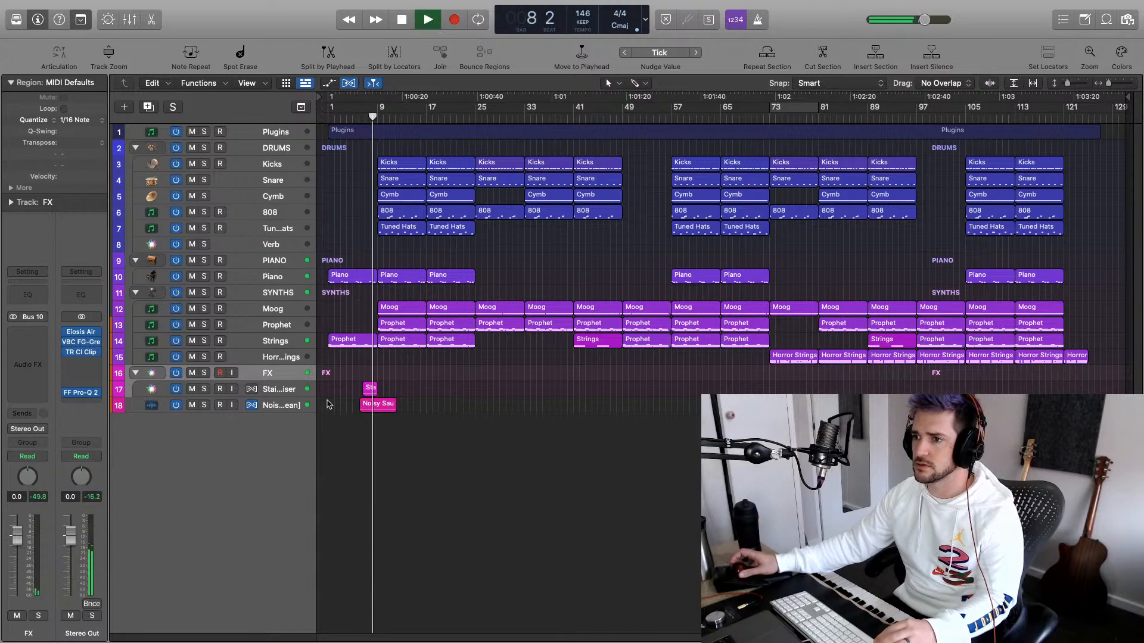
key(space)
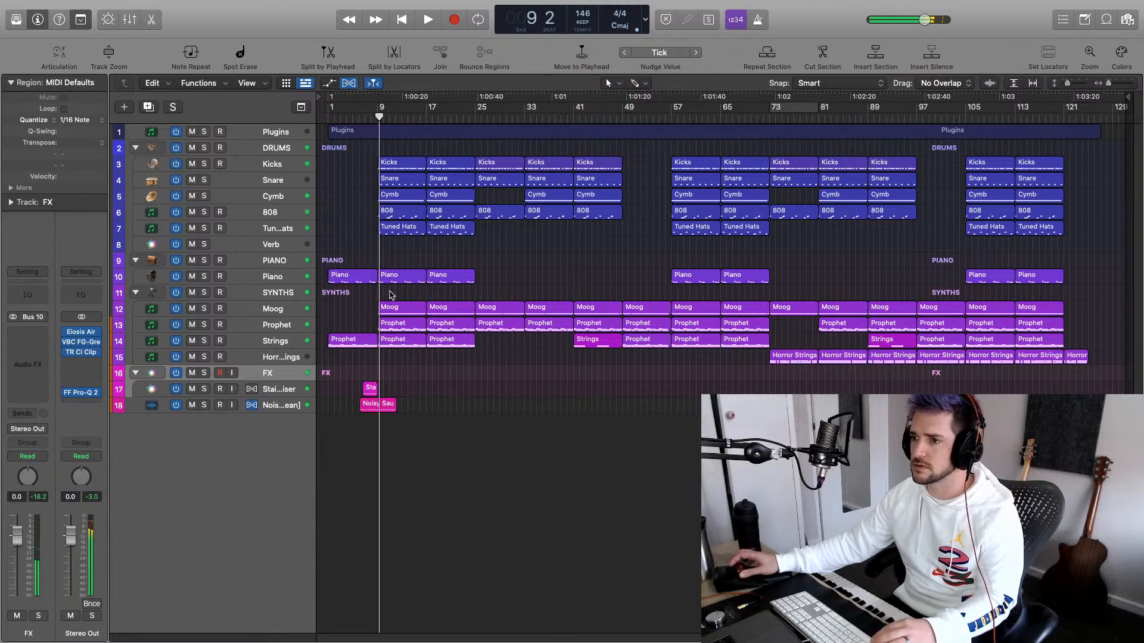
Open the intro region on the Strings track for note editing and delete the last three notes before bar 9
key(super+Right)
key(super+Right)
key(super+Right)
key(super+Down)
key(super+Down)
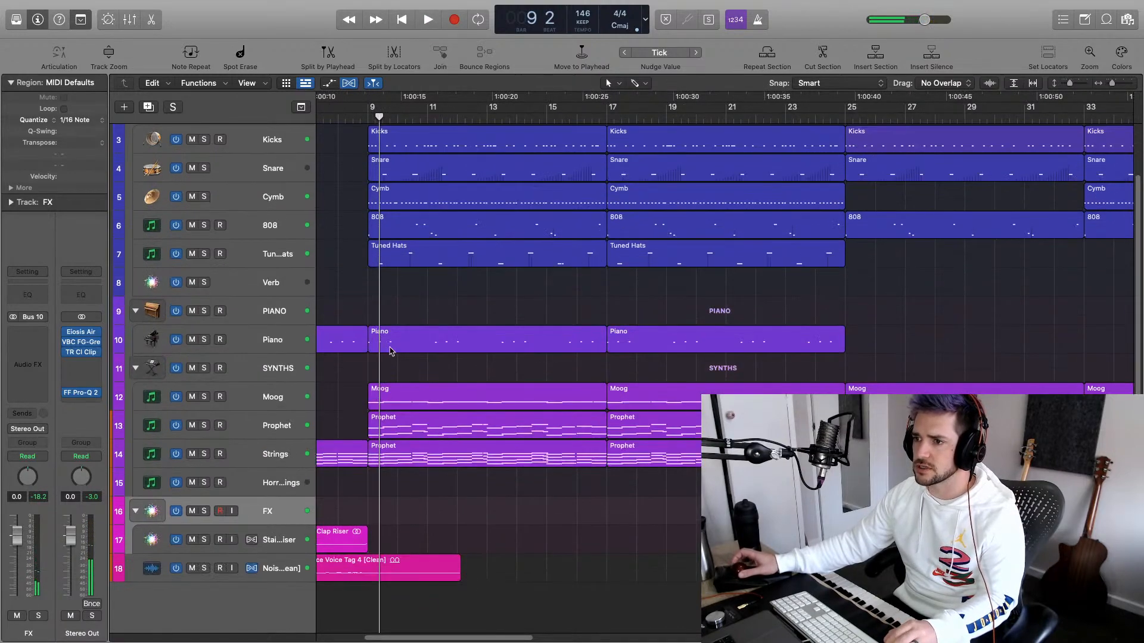
click(345, 453)
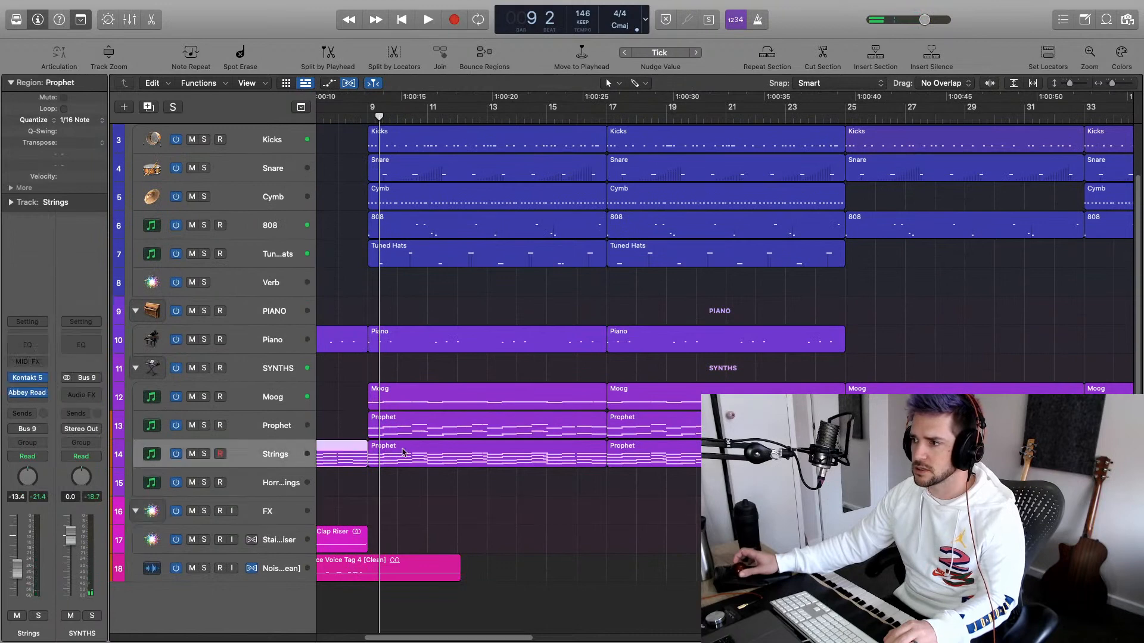
double_click(352, 447)
scroll(489, 537, right, 10)
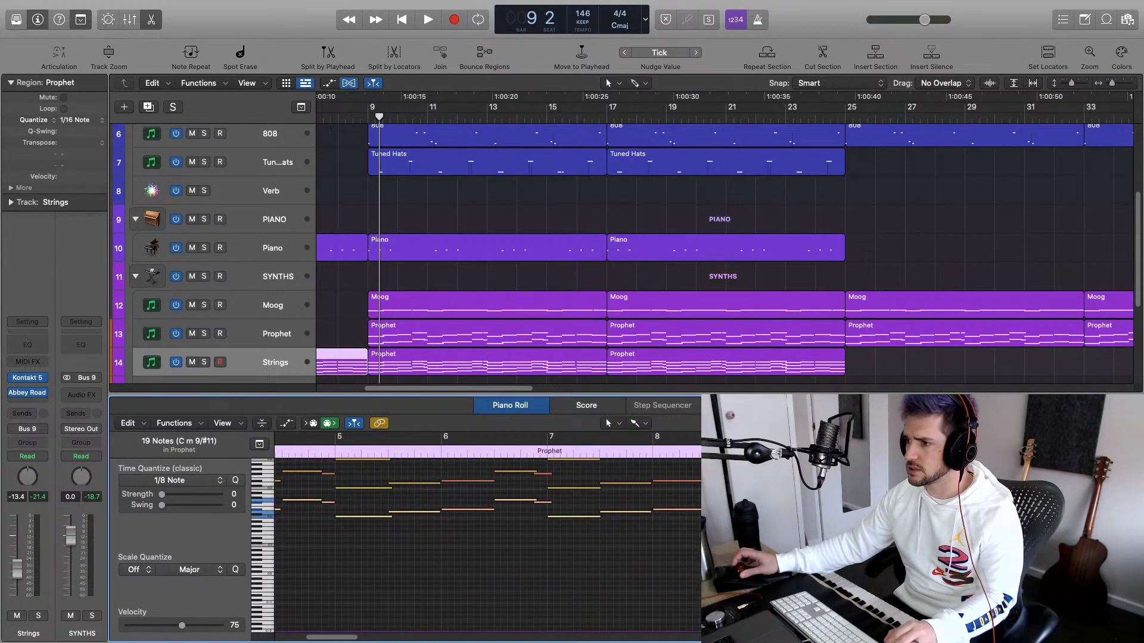
drag(769, 468, 727, 554)
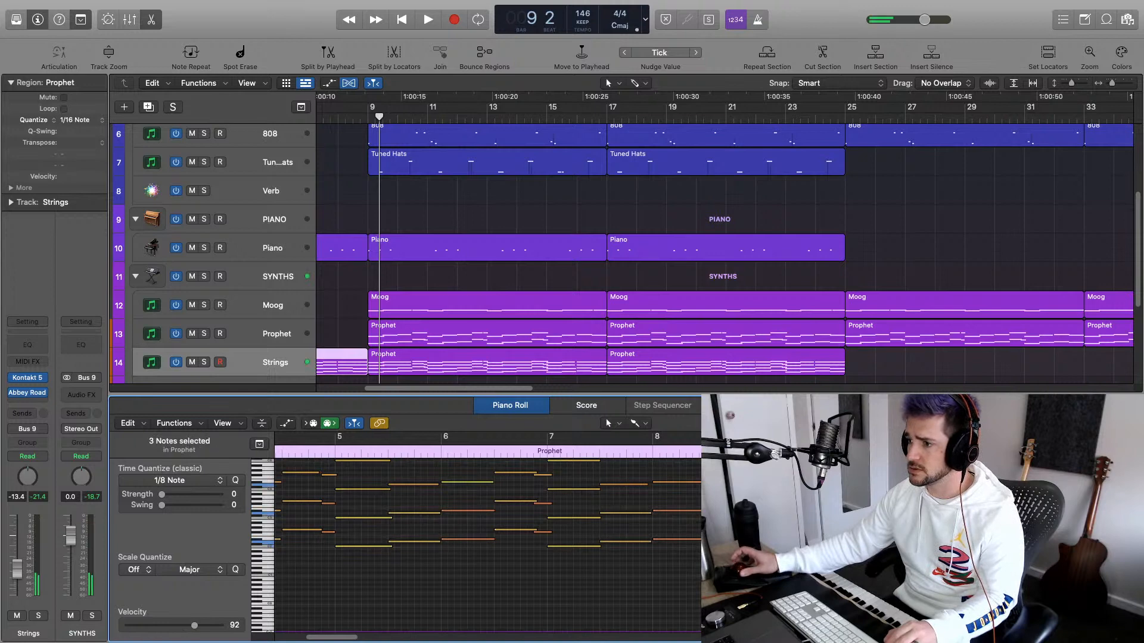
key(Delete)
Play back the transition from bar 8 into bar 9 and select the remaining upper note at the intro strings region's end
click(340, 120)
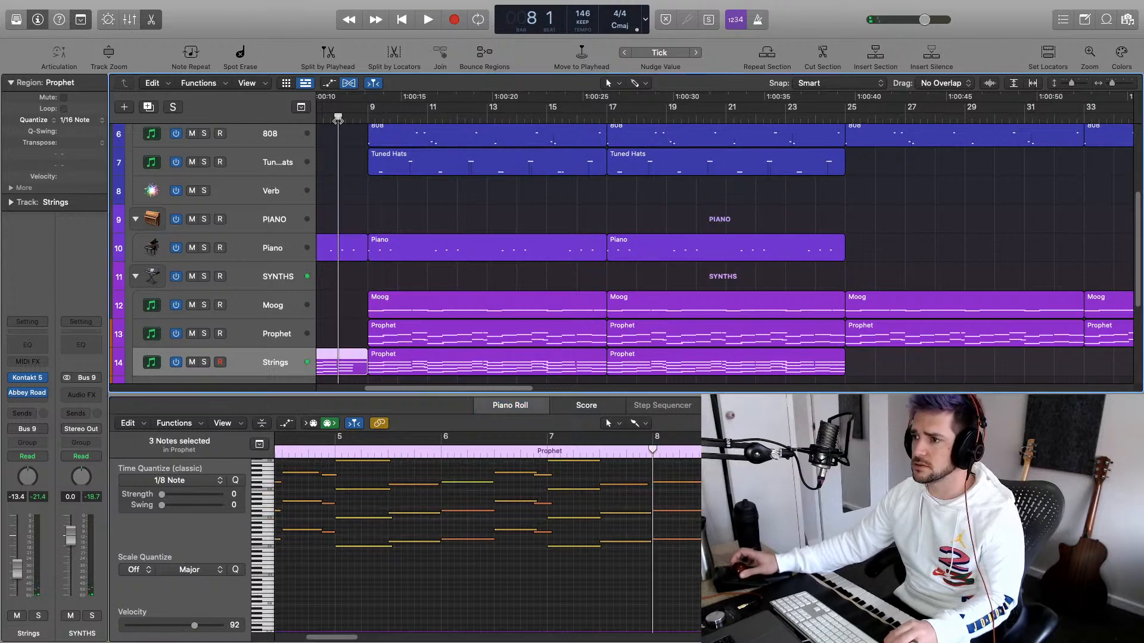
key(space)
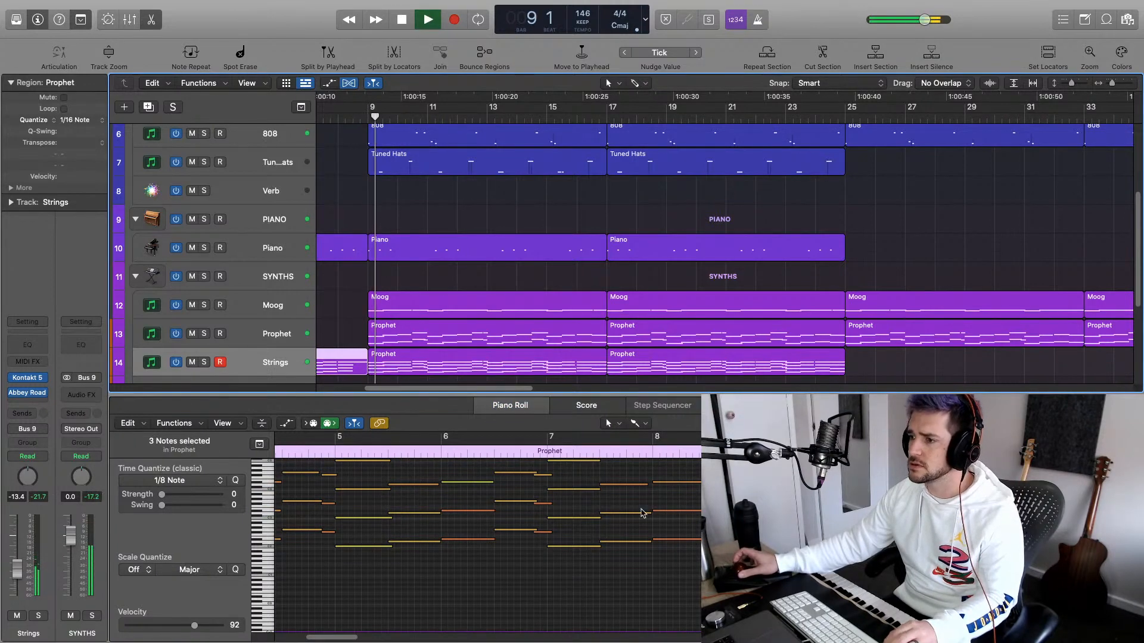
key(space)
scroll(659, 505, up, 5)
click(733, 516)
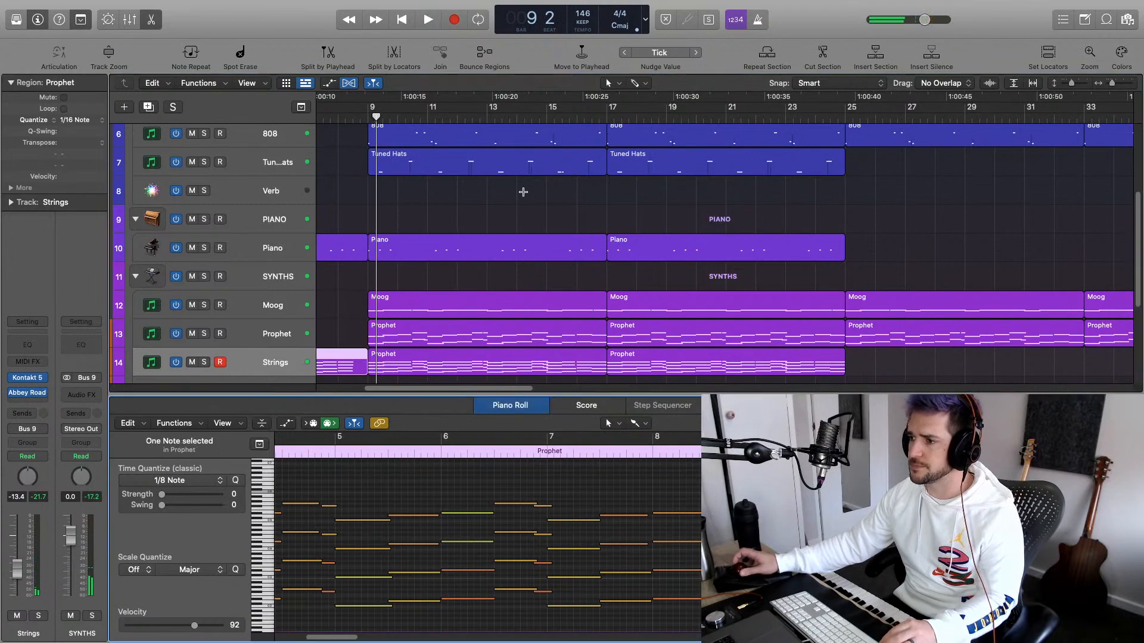
Play back the intro from about bar 5 to check the strings dropping out before the drums enter
scroll(383, 141, down, 4)
scroll(383, 140, left, 3)
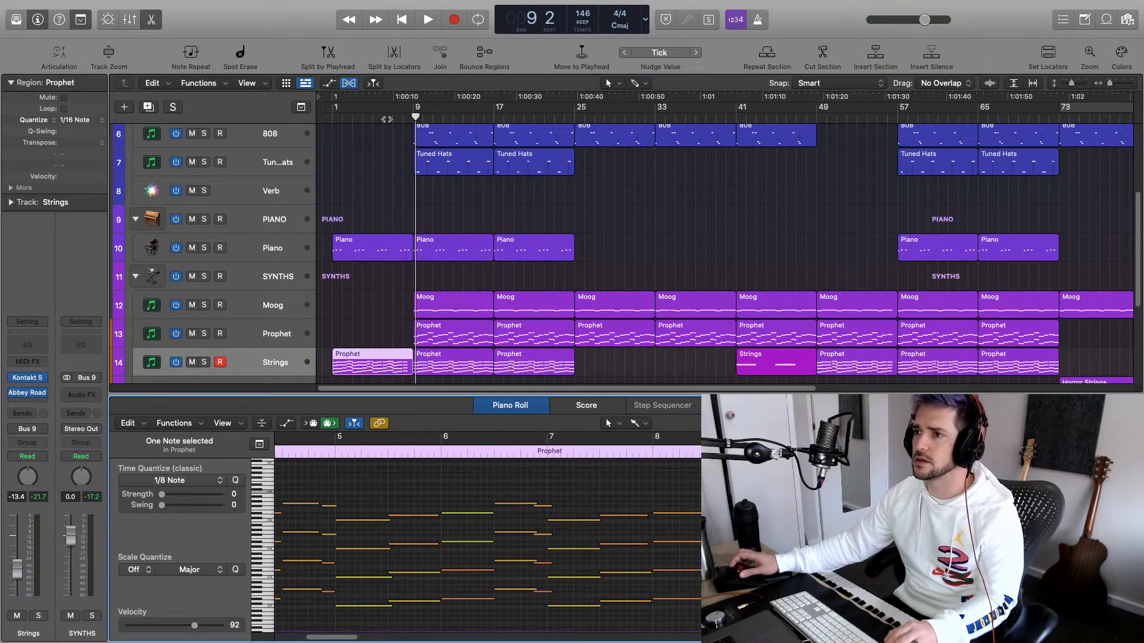
click(378, 117)
key(space)
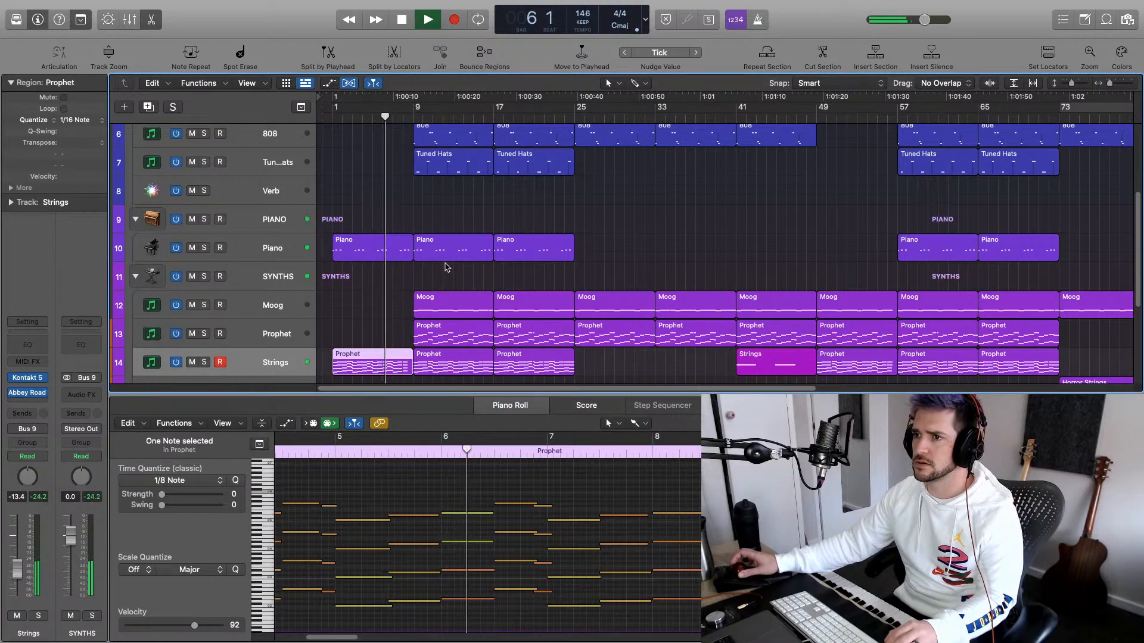
Copy the Stair Clap Riser region so it ends at bar 57, and play back the transition from about bar 54
key(super+Up)
key(super+Up)
key(super+Left)
key(super+Up)
key(super+Up)
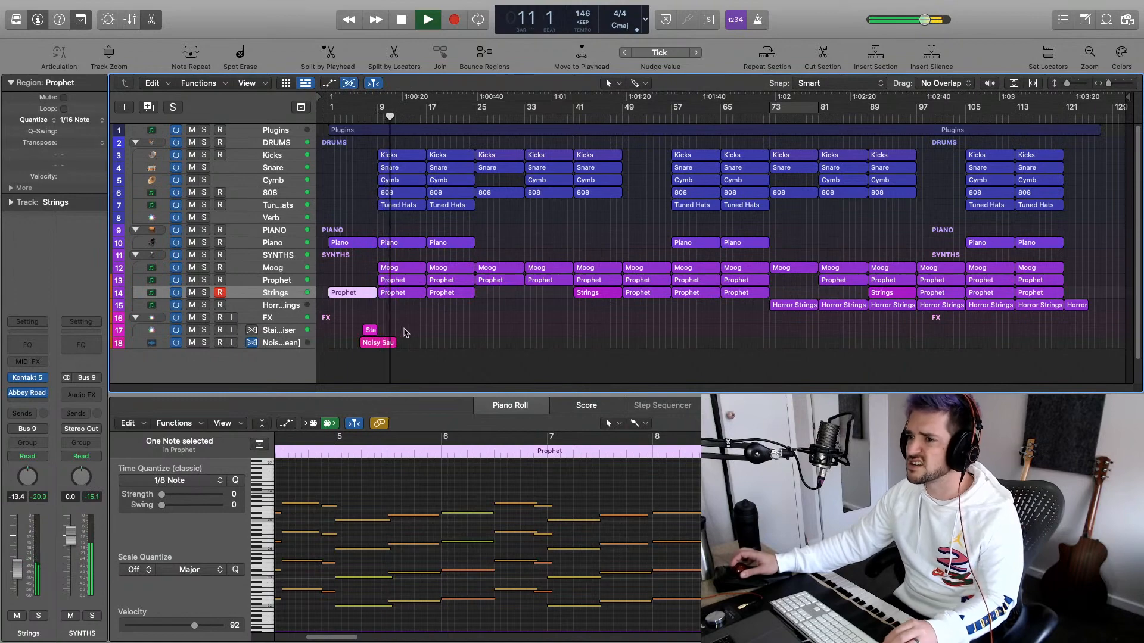
drag(374, 331, 682, 332)
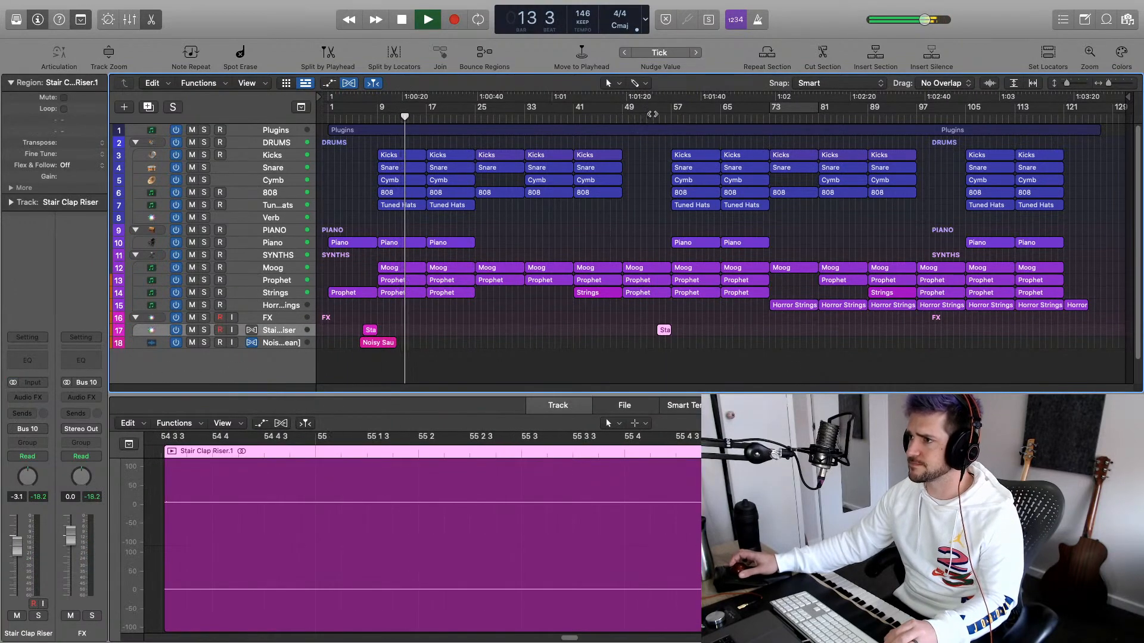
click(655, 115)
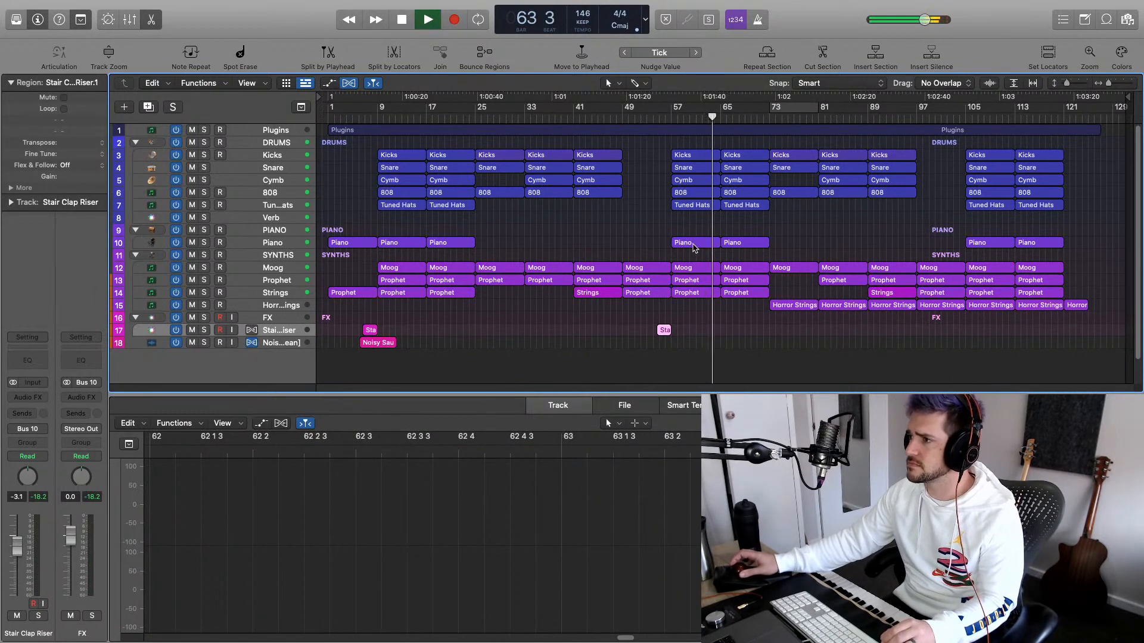
key(space)
Copy Piano regions to bars 49 and 97, and start playback from bar 49
drag(696, 243, 648, 245)
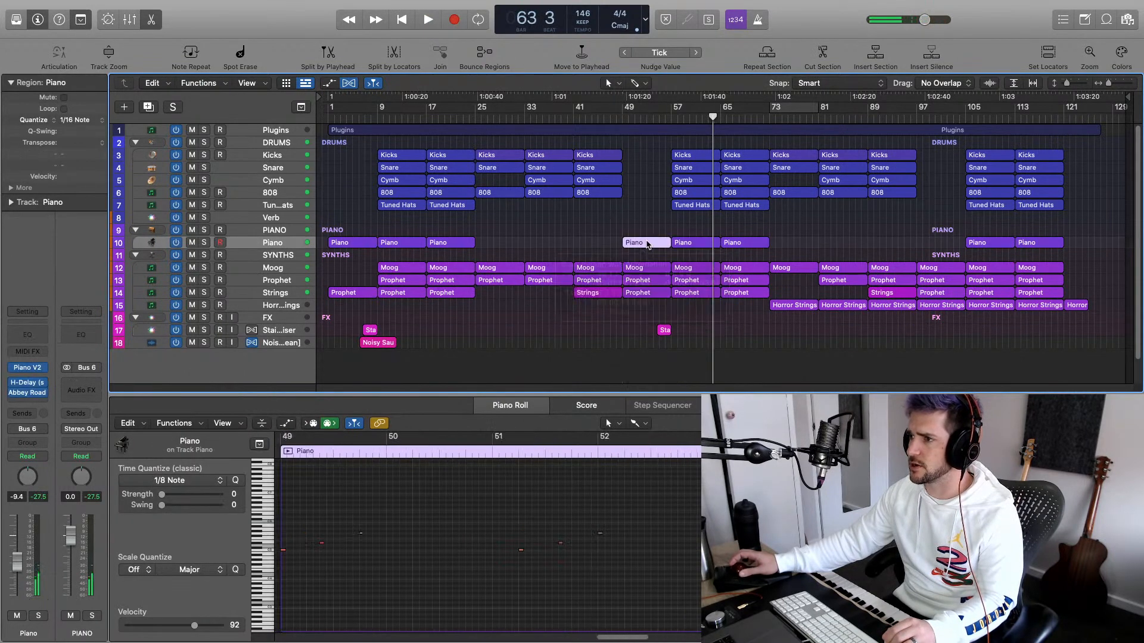
drag(753, 247, 944, 245)
click(622, 118)
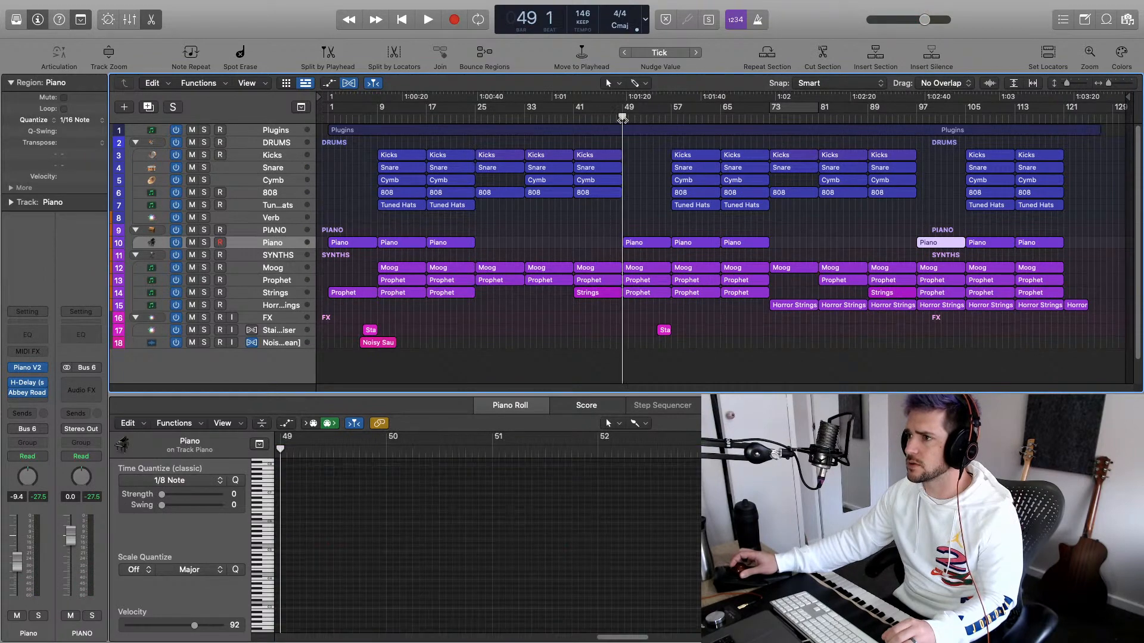
key(space)
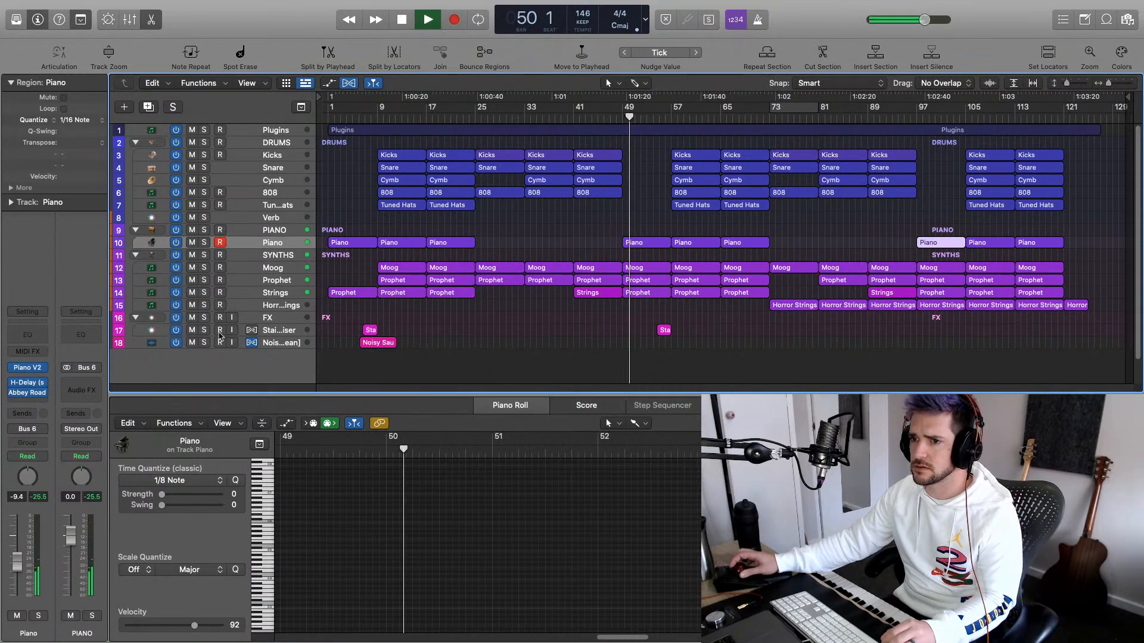
Lower the Moog, Prophet and Strings channel faders together to -12.8, -9.8 and -15.2 dB in the mixer
click(282, 269)
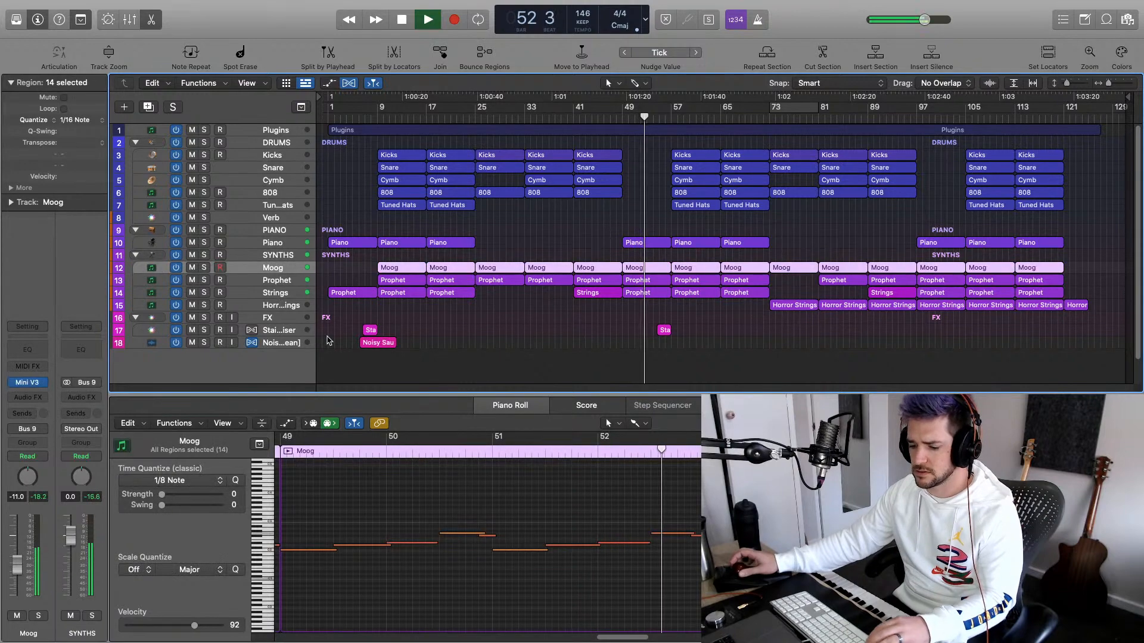
key(super+2)
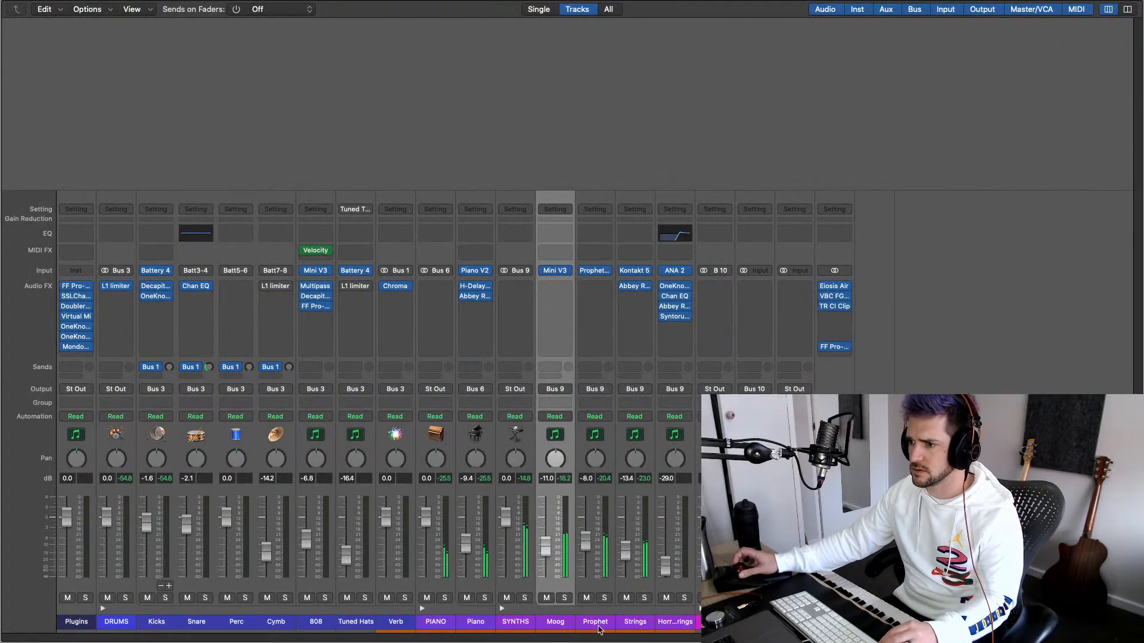
shift+click(633, 623)
drag(629, 565, 630, 570)
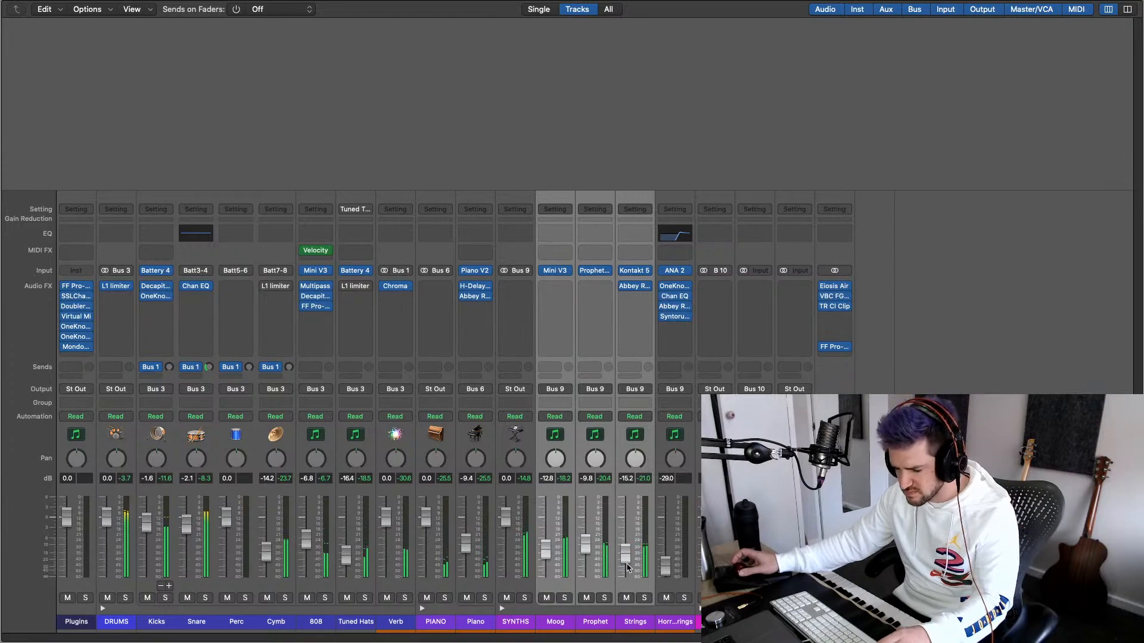
key(super+2)
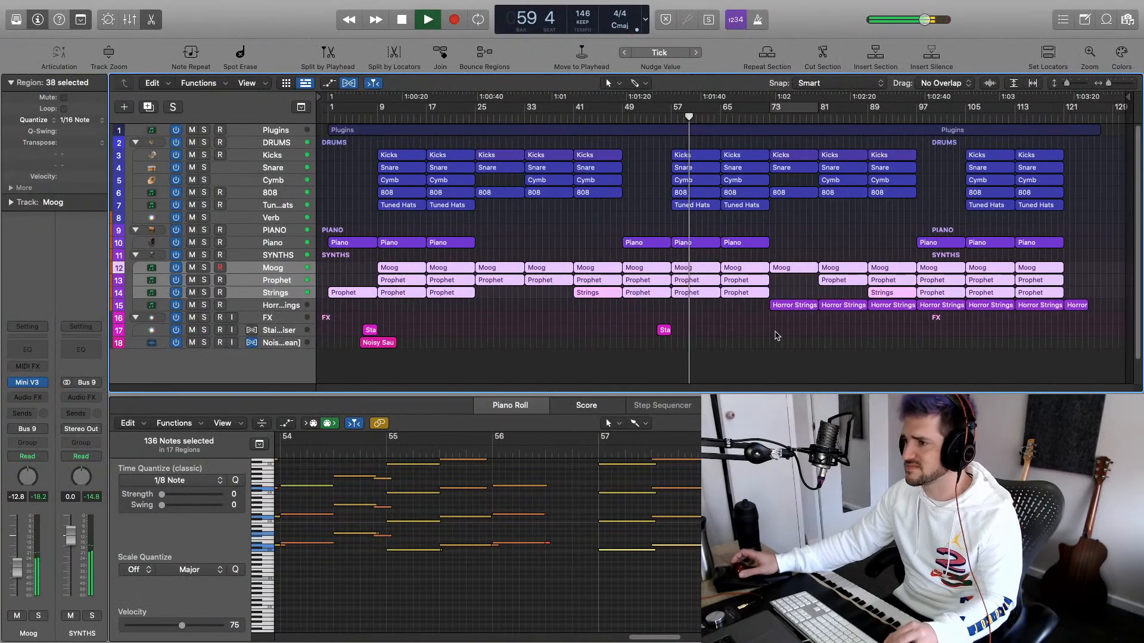
Close the Piano Roll editor below the arrangement and stop playback
key(super+Left)
key(super+Left)
key(super+Left)
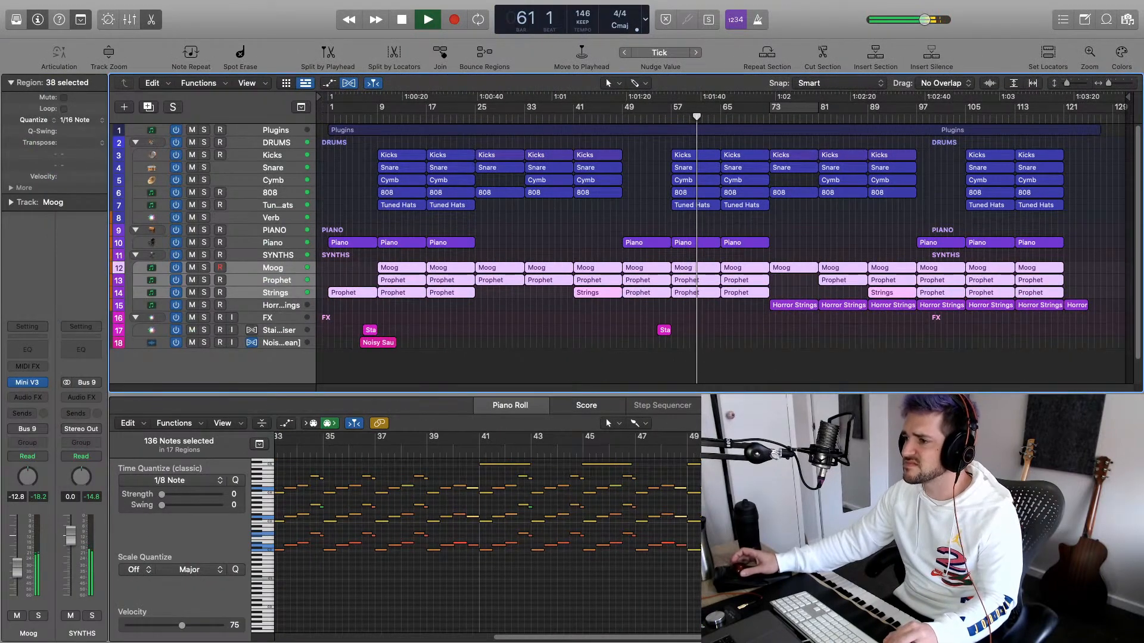
key(Tab)
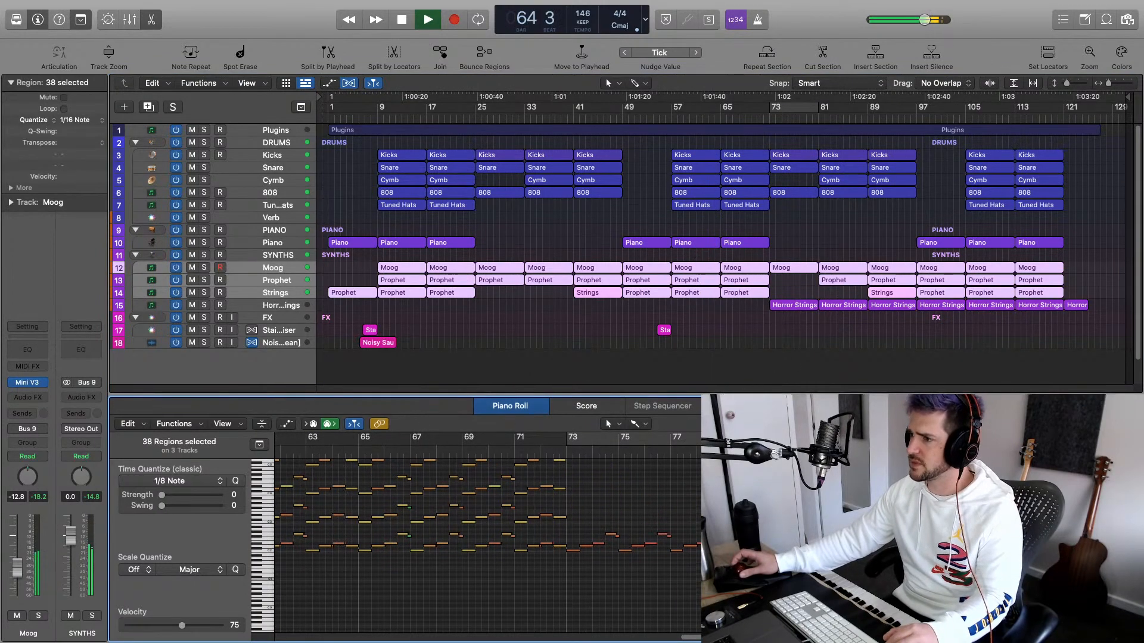
key(e)
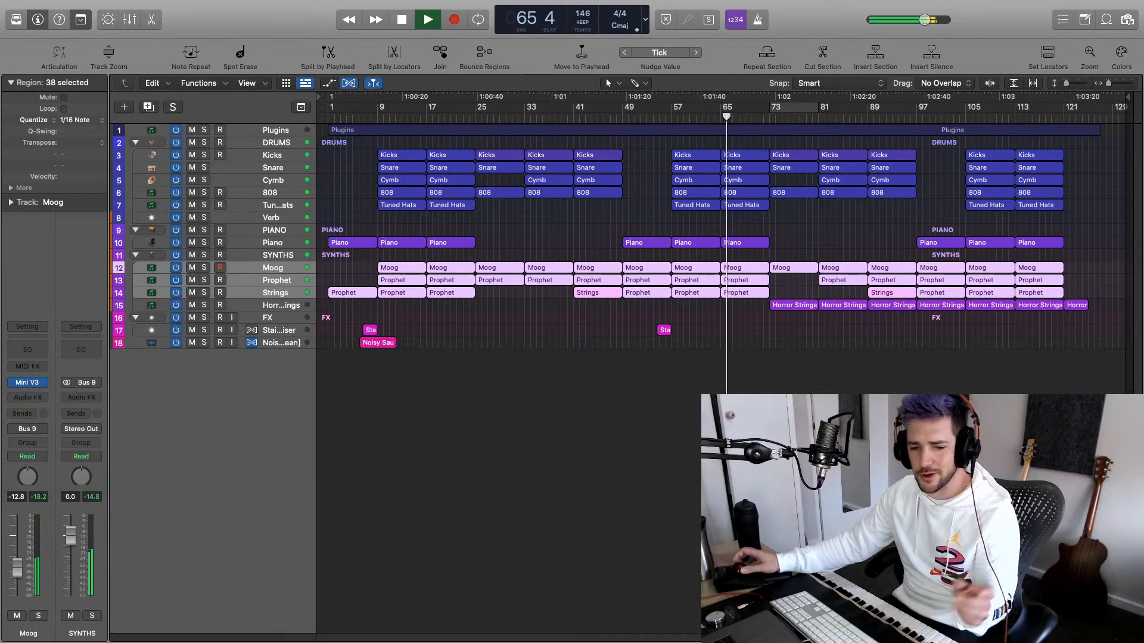
key(space)
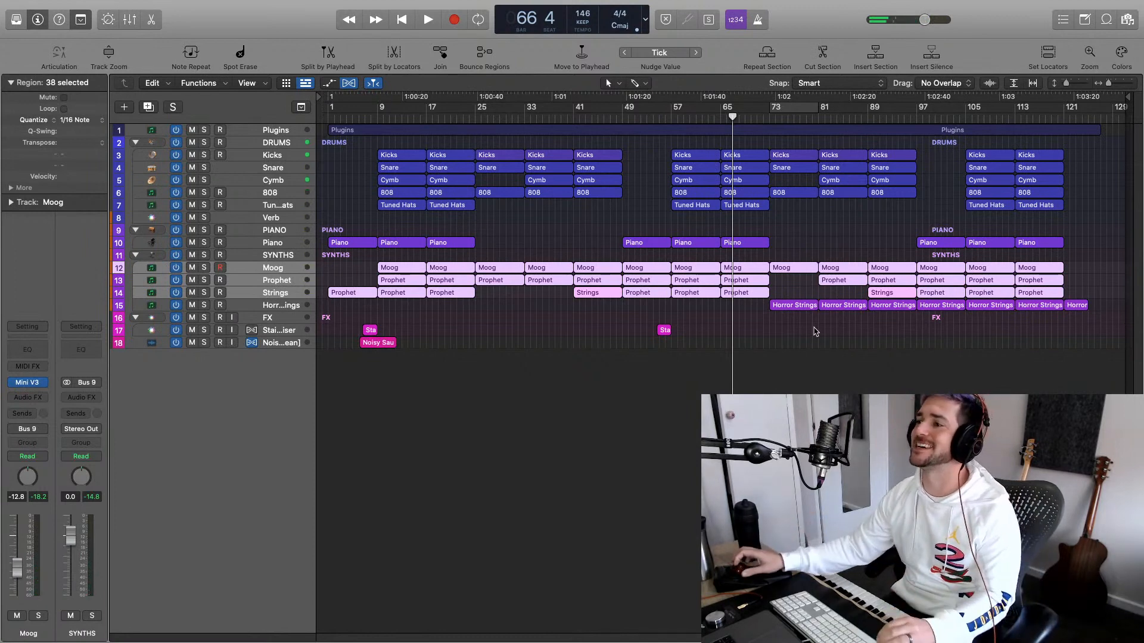
Copy the Stair Clap Riser region so it ends at bar 105, and move the playhead to bar 56
drag(666, 334, 963, 327)
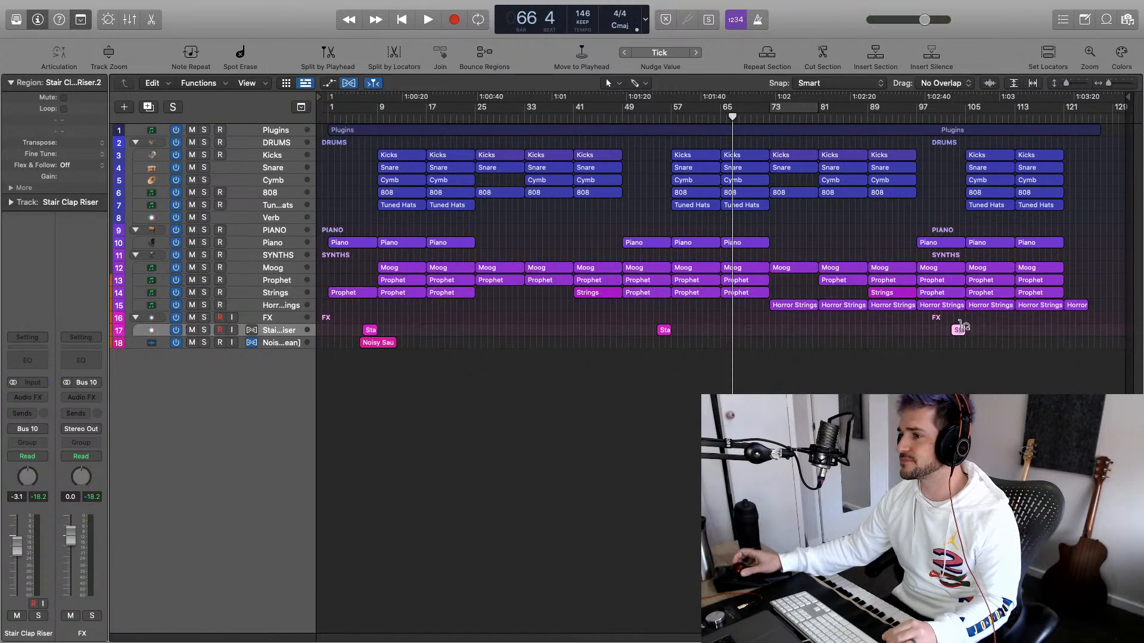
click(663, 117)
Audition the Stair Clap Riser region leading into bar 57 with its track soloed, and unsolo the track
scroll(767, 264, up, 5)
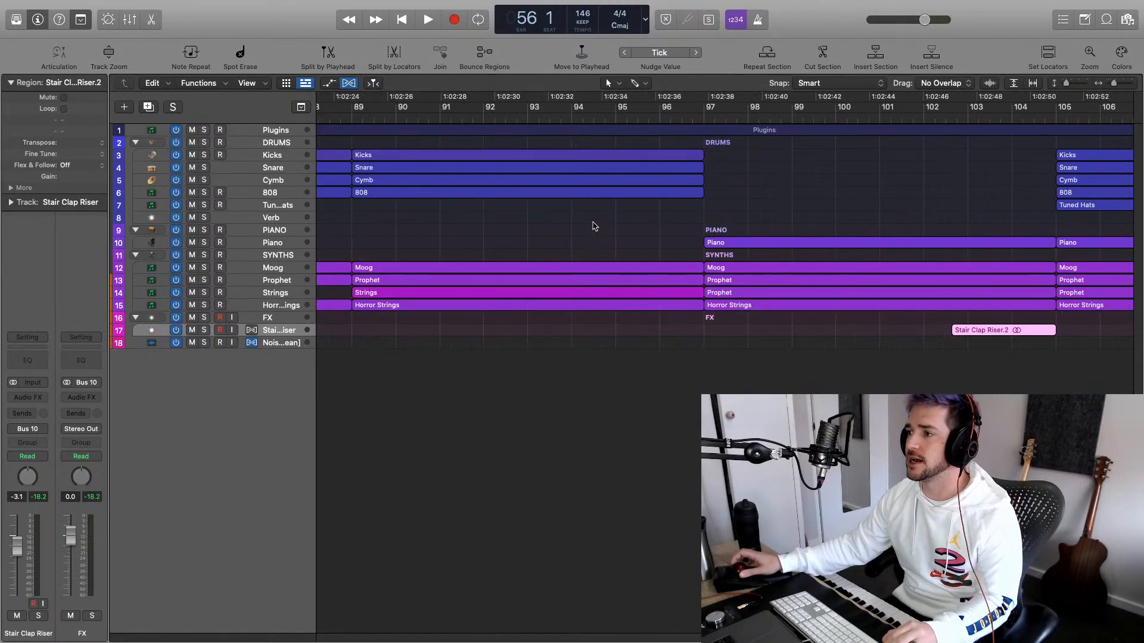
scroll(565, 227, left, 15)
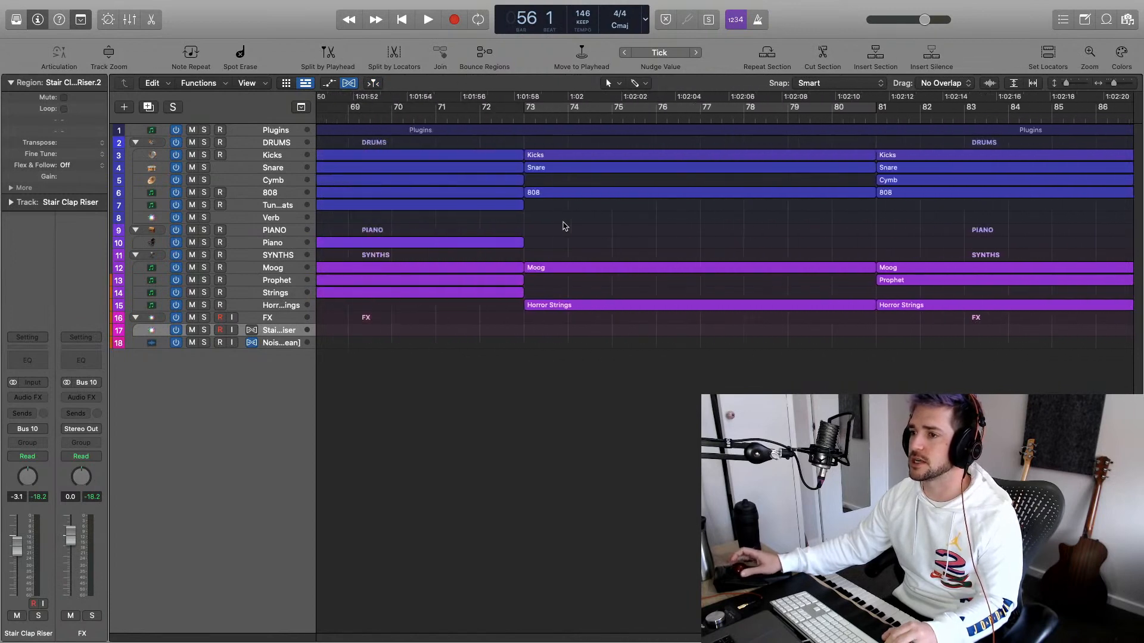
scroll(565, 227, left, 15)
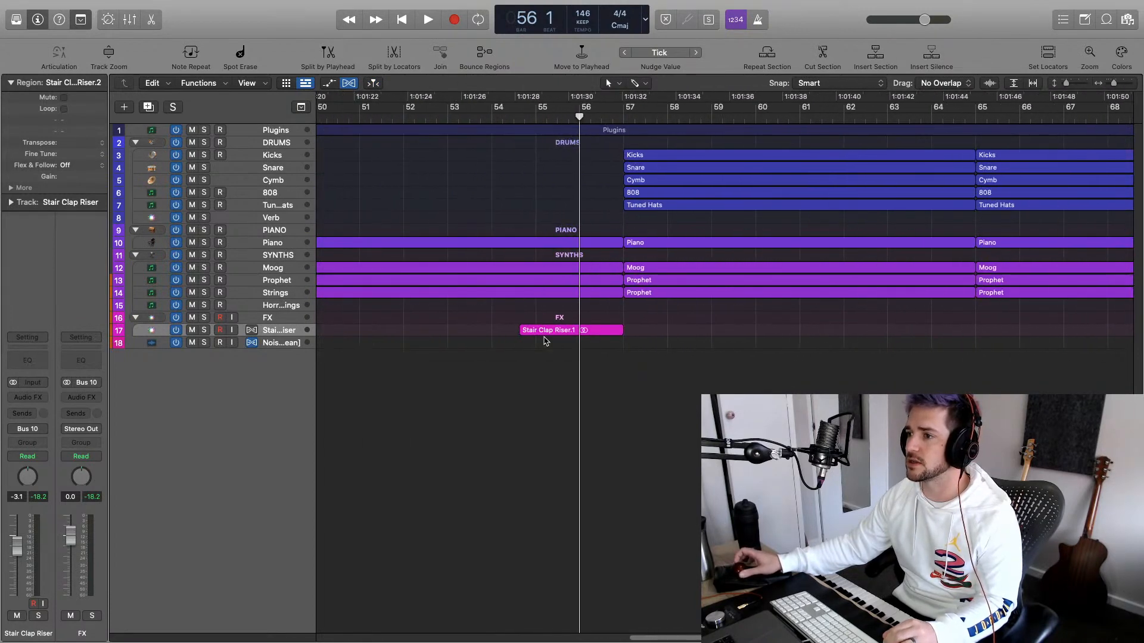
scroll(544, 338, up, 10)
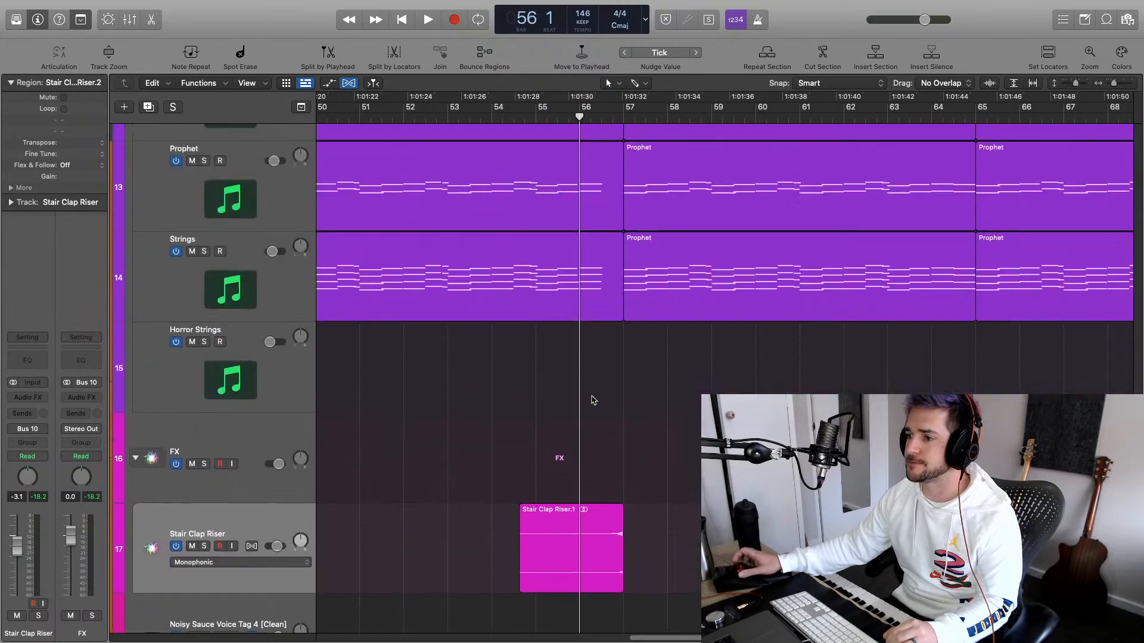
scroll(593, 400, down, 5)
scroll(593, 400, up, 6)
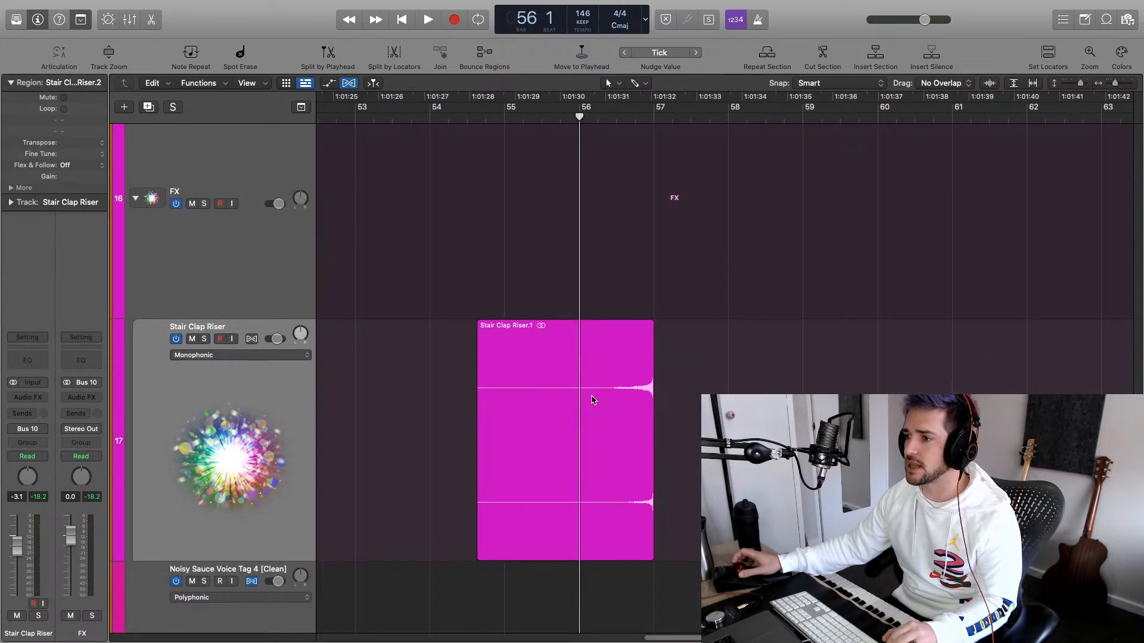
scroll(593, 400, right, 2)
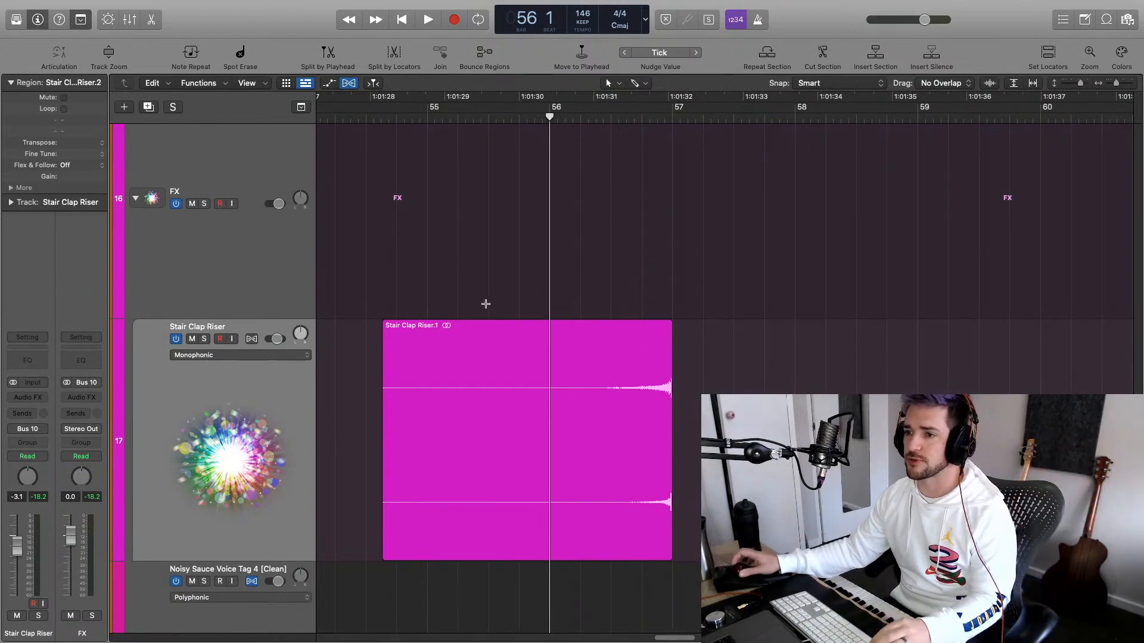
click(203, 339)
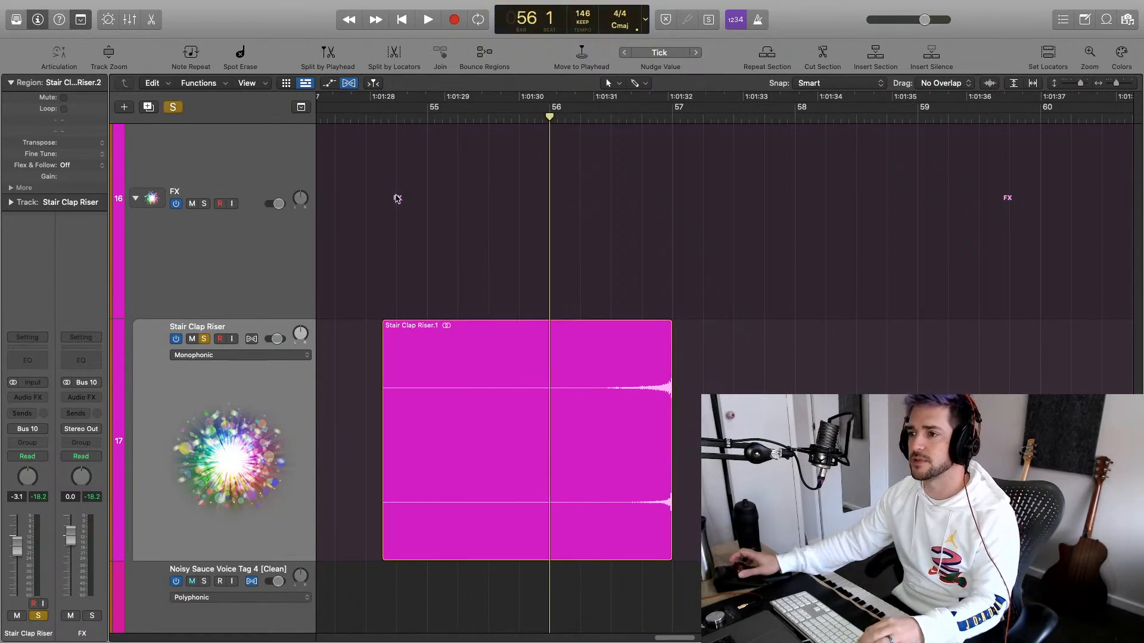
click(412, 120)
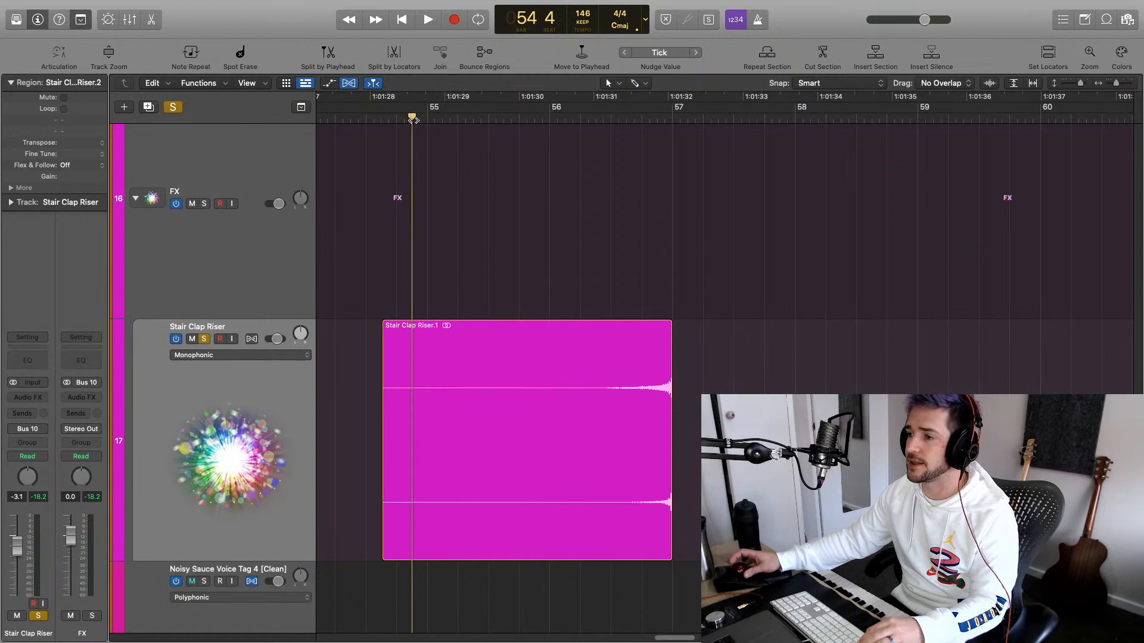
key(space)
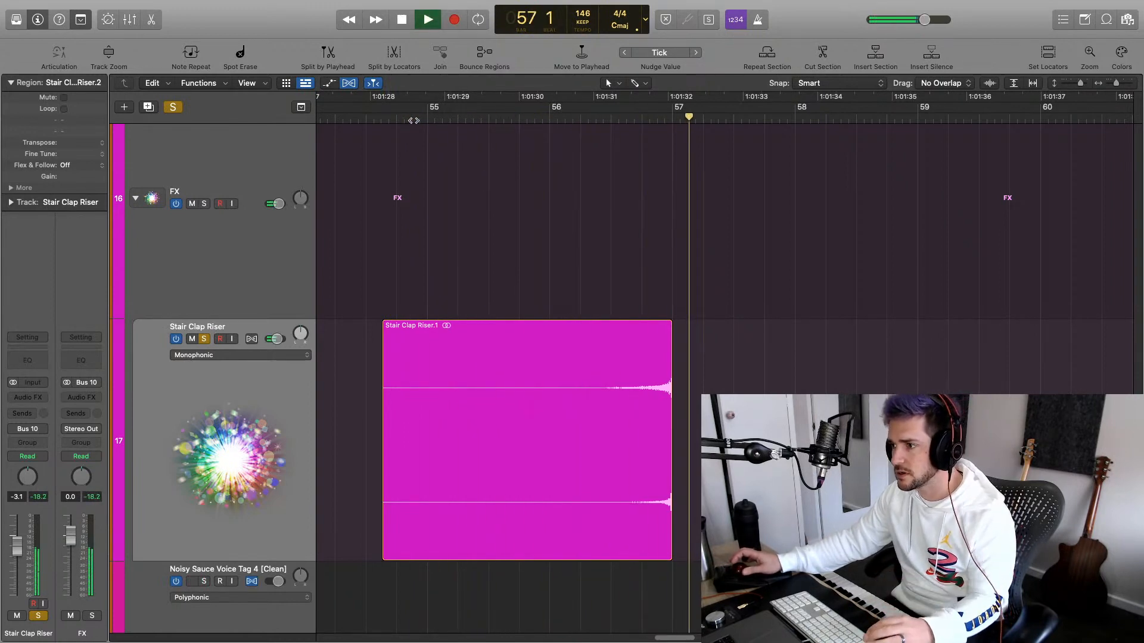
key(space)
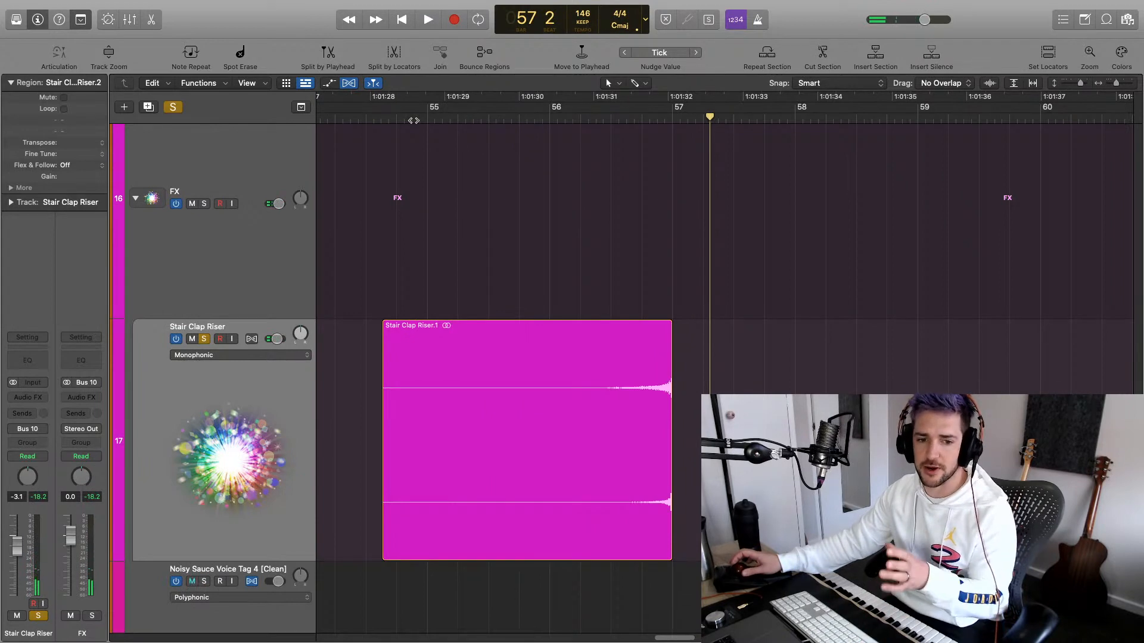
click(204, 339)
key(z)
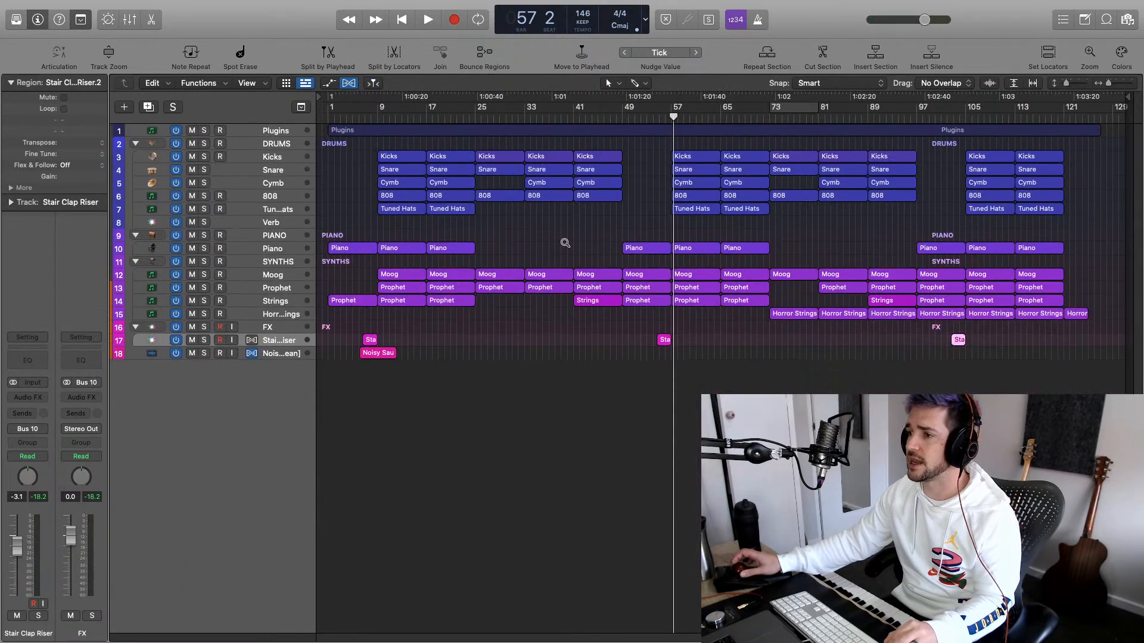
Lower the Stair Clap Riser track's volume to -5.1 dB and audition the transition into bar 57 with taller tracks
click(661, 119)
key(space)
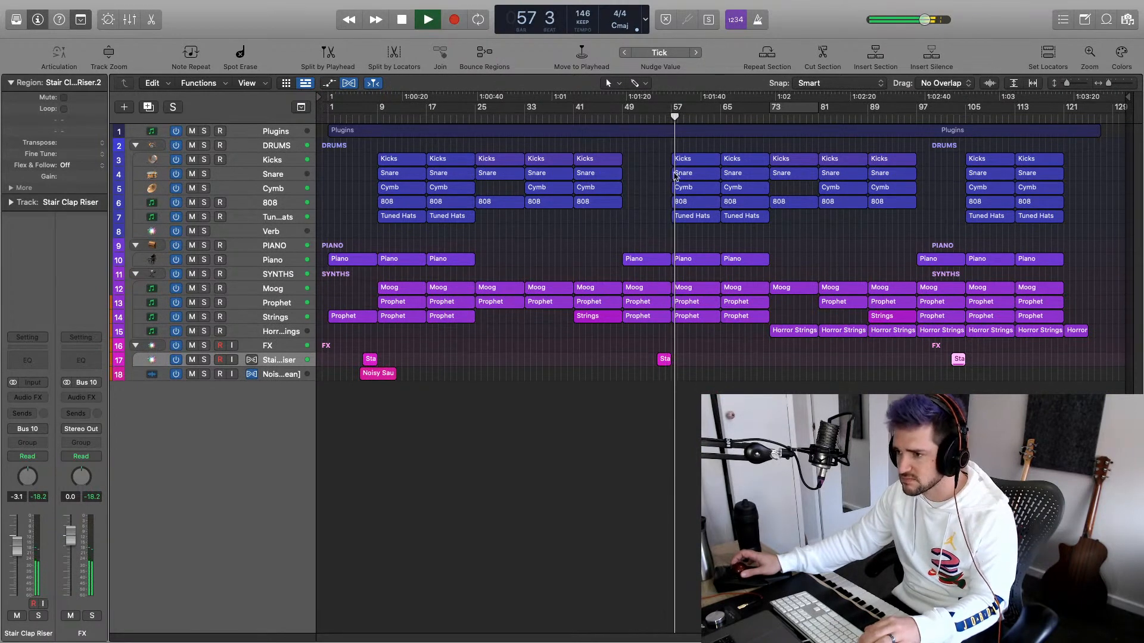
key(space)
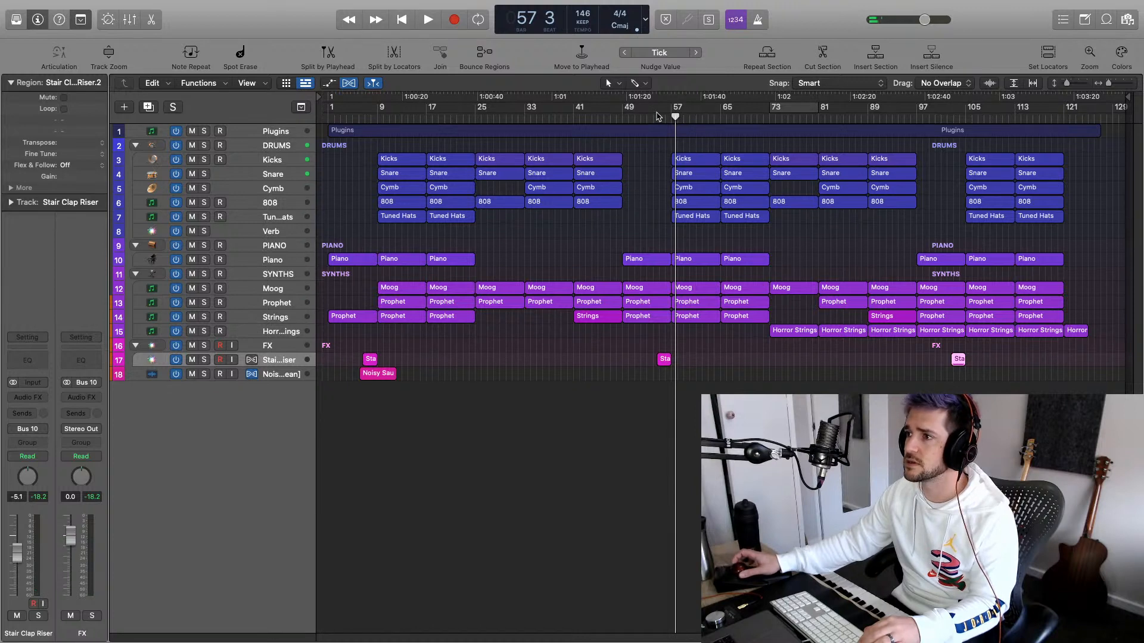
click(660, 119)
key(space)
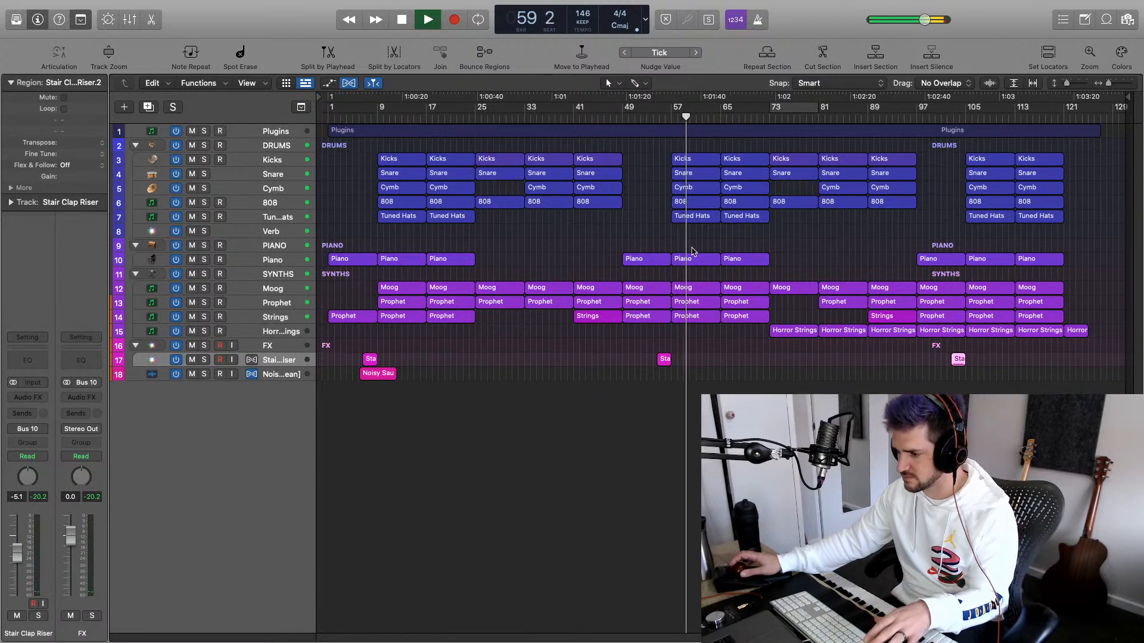
key(super+Down)
key(super+Down)
key(super+Down)
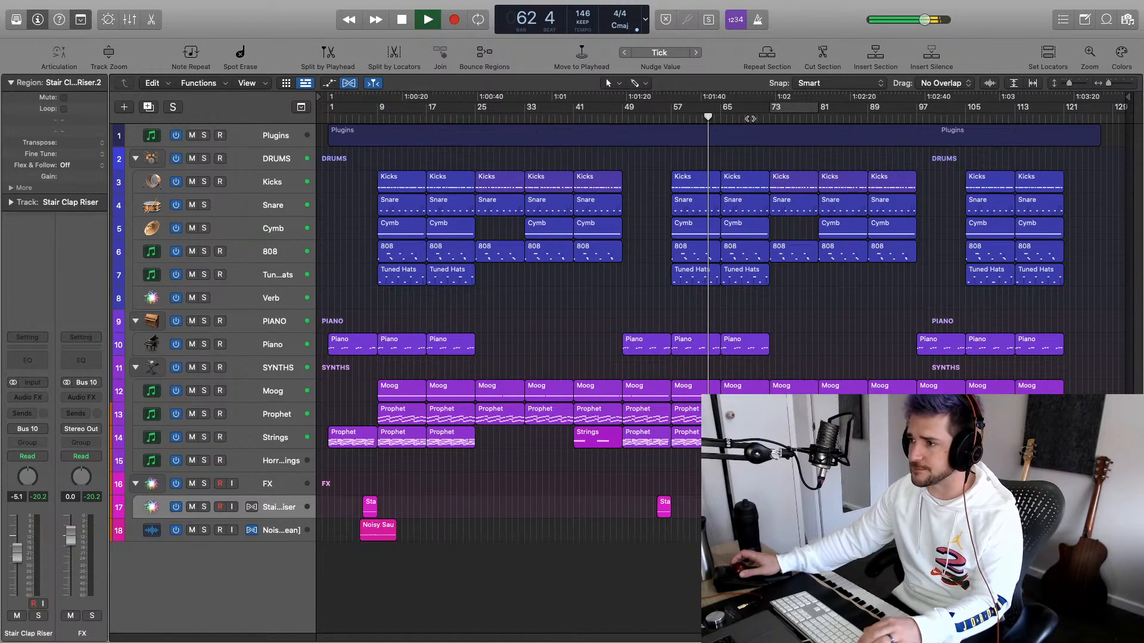
key(space)
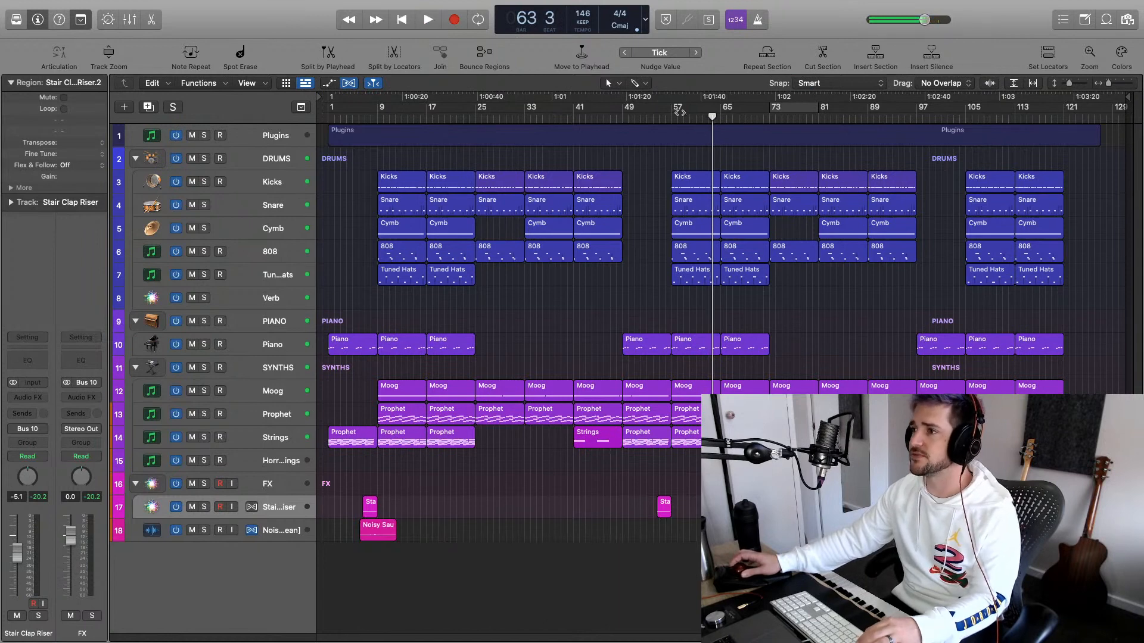
Cycle bars 57 to 73 and examine the stereo output's frequency spectrum in FF Pro-Q 2 during playback
drag(672, 109, 769, 114)
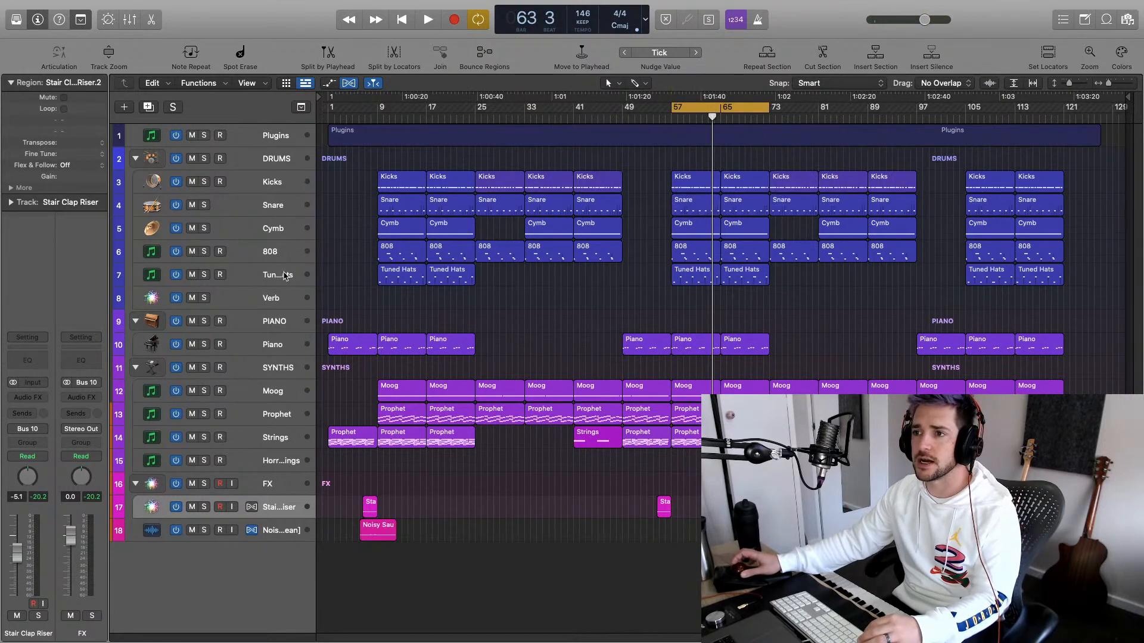
click(271, 165)
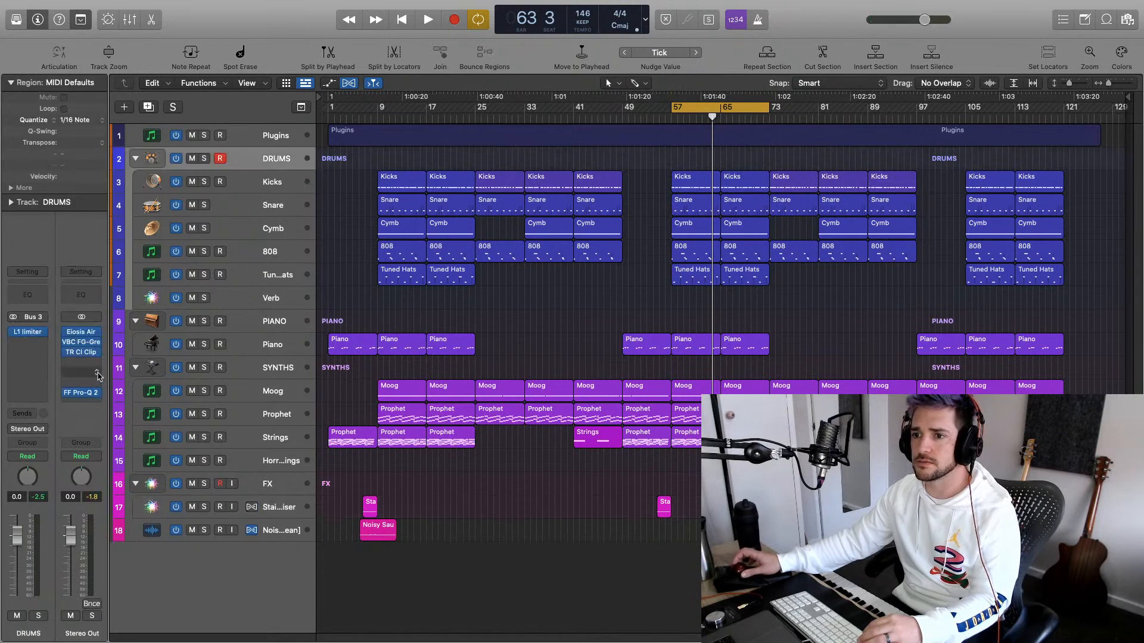
click(81, 393)
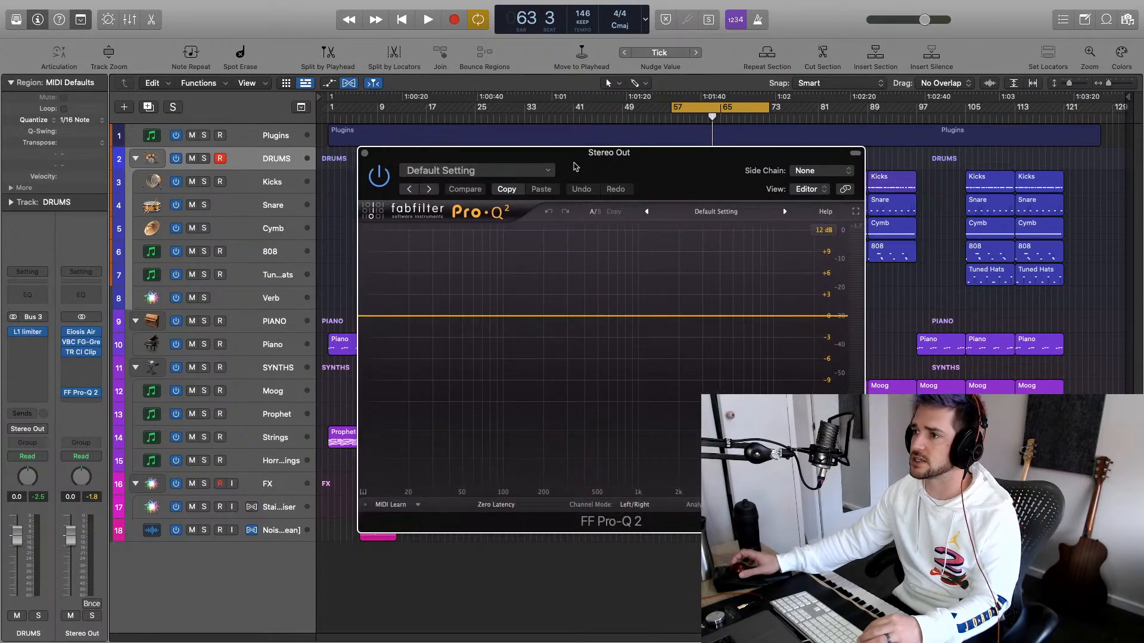
drag(575, 166, 853, 22)
key(space)
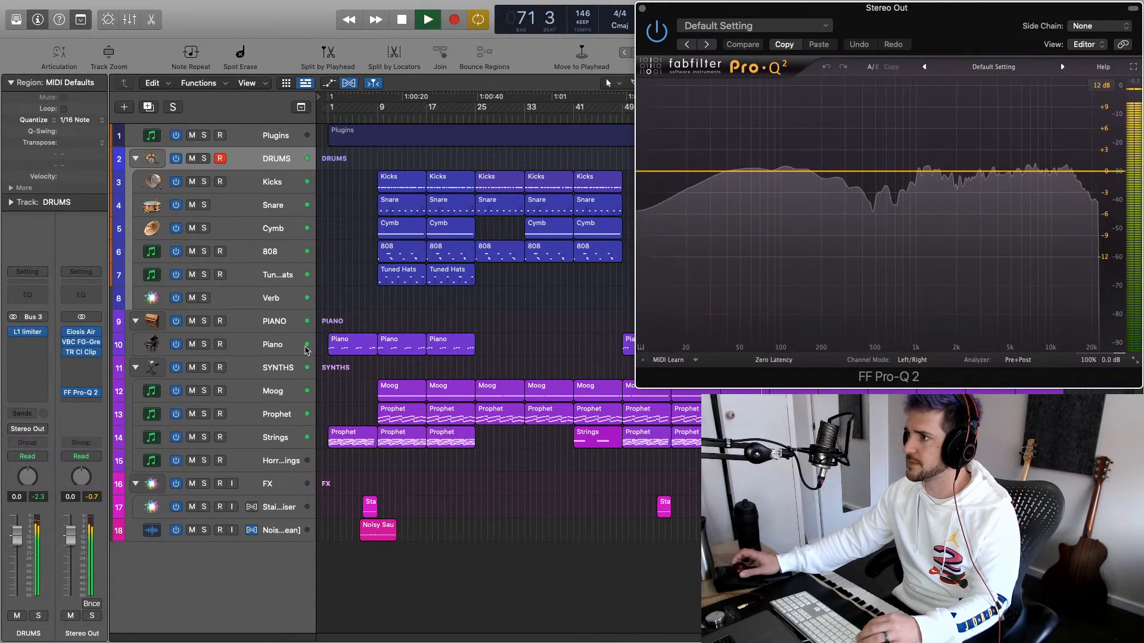
key(space)
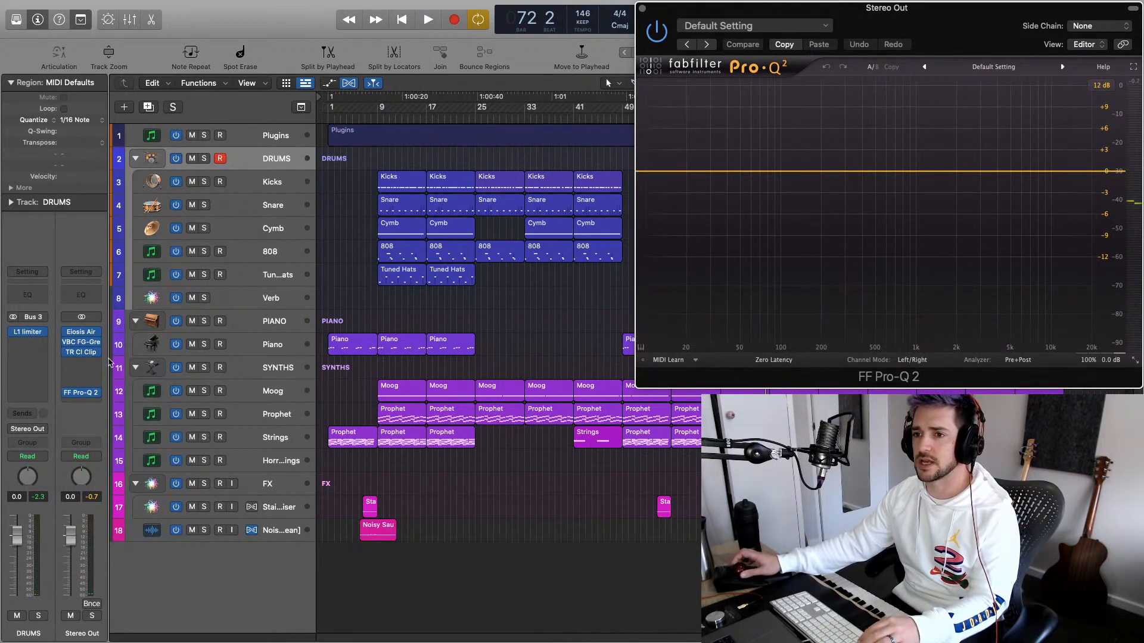
Set the threshold of the stereo output's VBC FG-Grey compressor to -5.2 dB during playback and close the plug-in
click(87, 342)
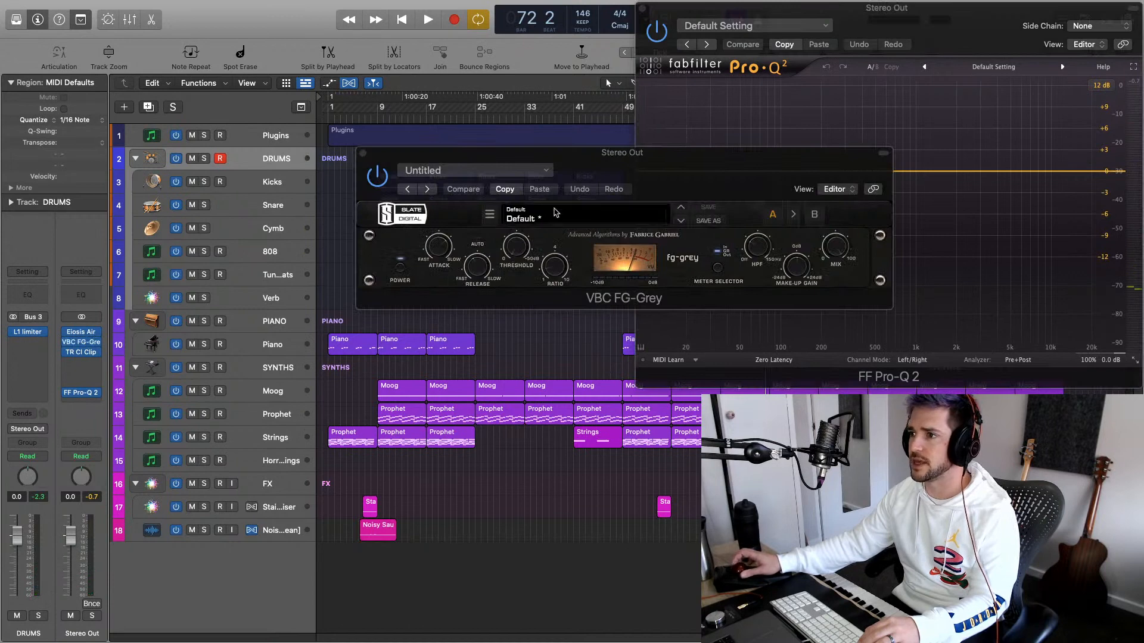
drag(555, 153, 350, 147)
key(space)
drag(313, 242, 319, 226)
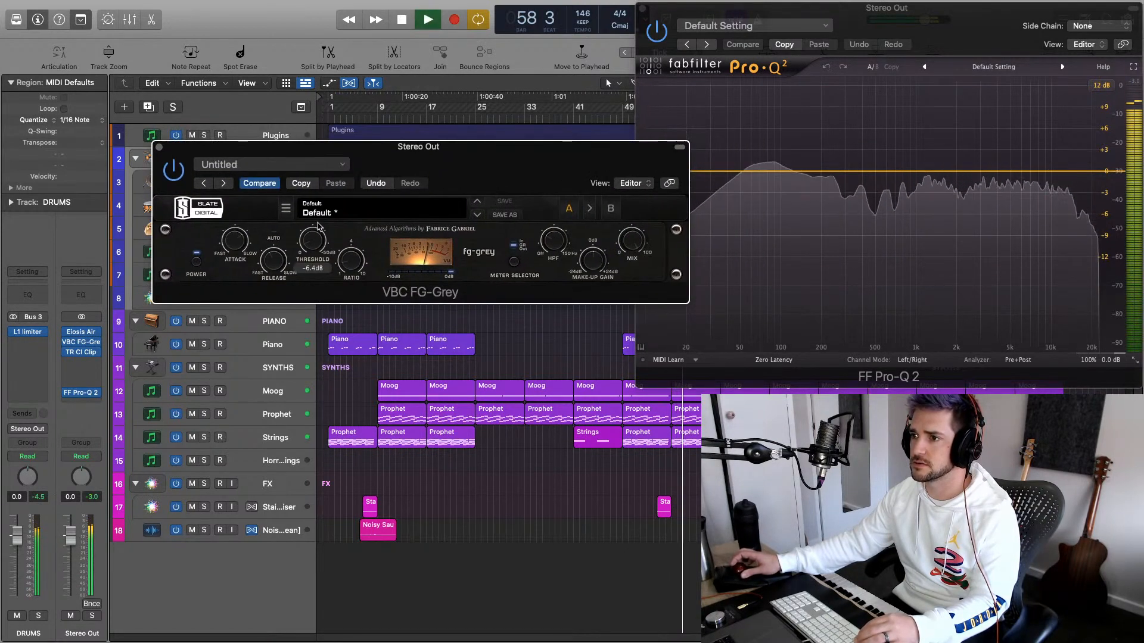
drag(318, 227, 320, 230)
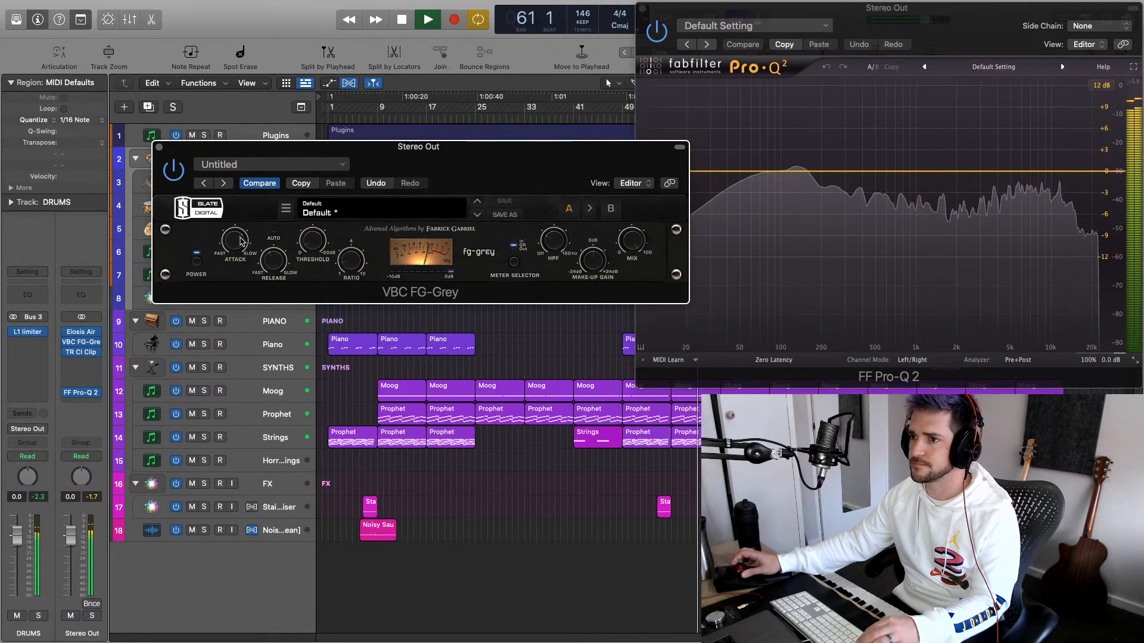
drag(242, 241, 227, 296)
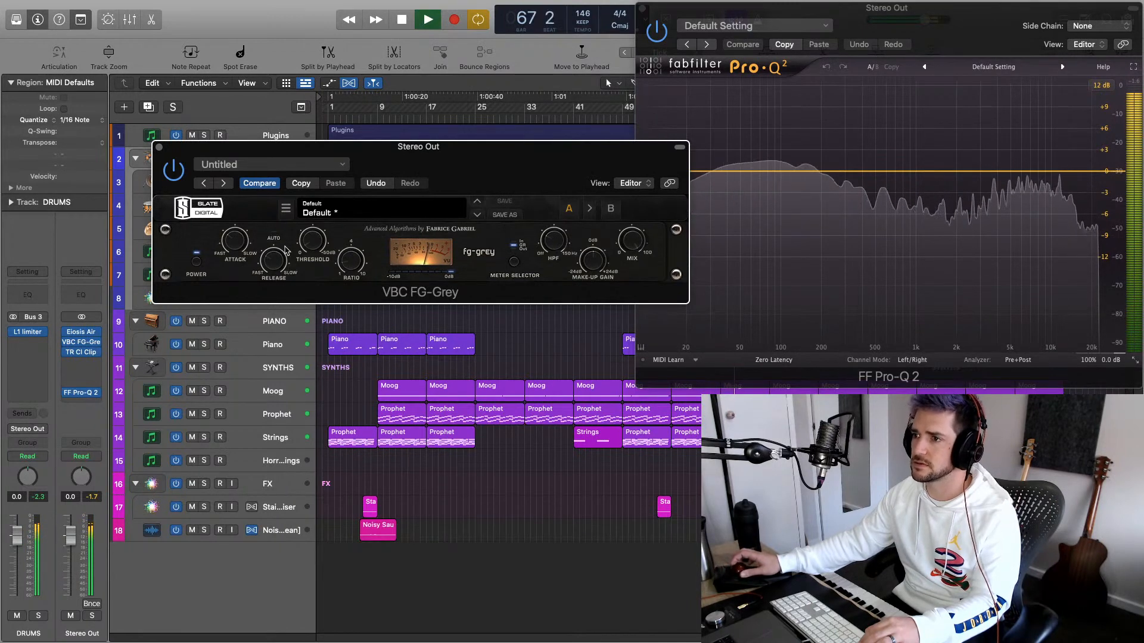
drag(320, 244, 317, 242)
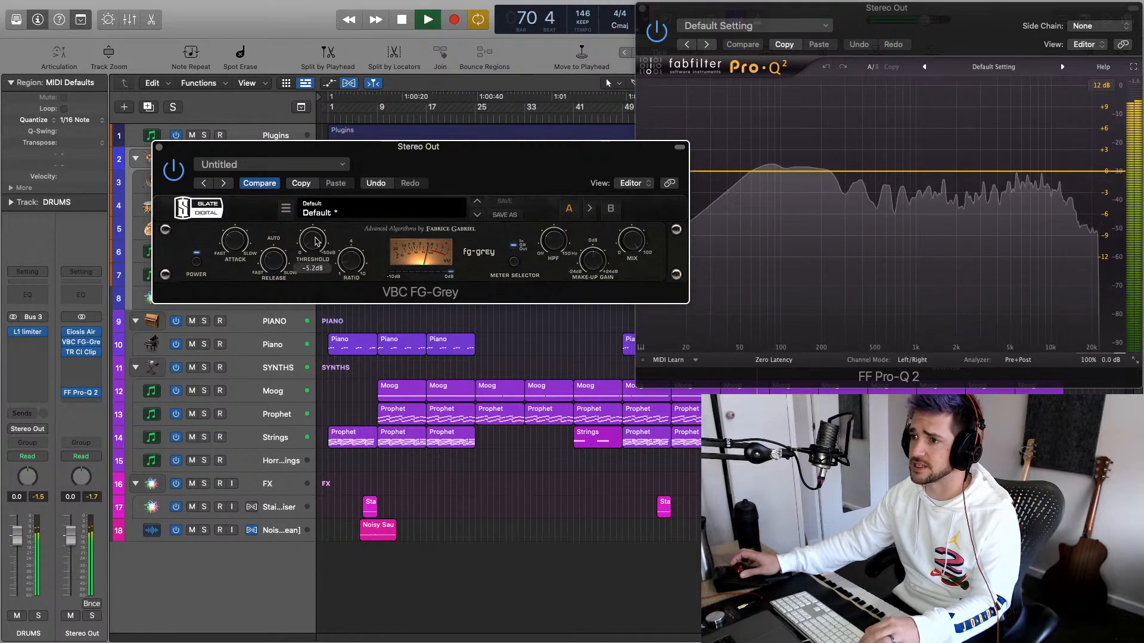
click(159, 147)
Set the gain of the stereo output's TR Cl Clip soft clipper to 6.5 dB and close the open plug-in windows
click(83, 352)
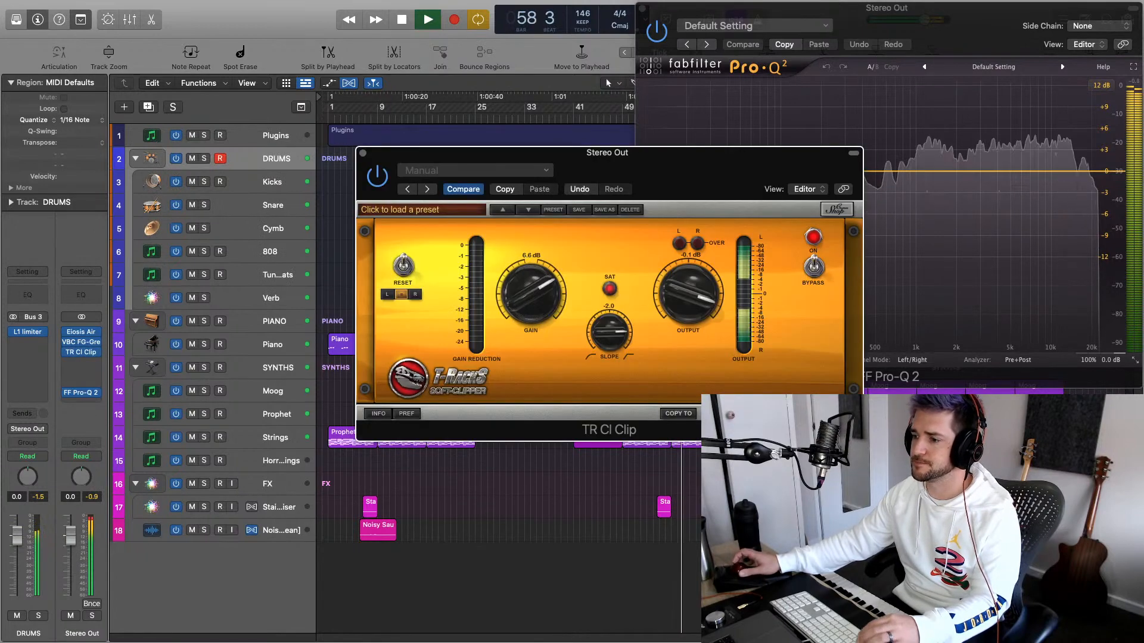
key(space)
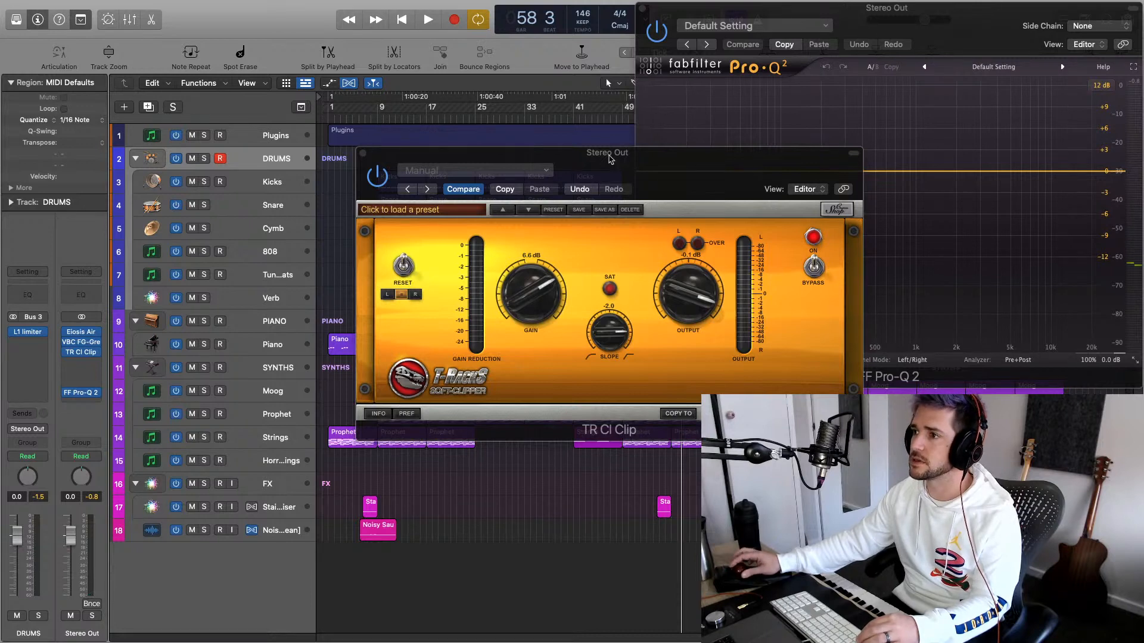
click(603, 160)
key(space)
drag(527, 284, 532, 287)
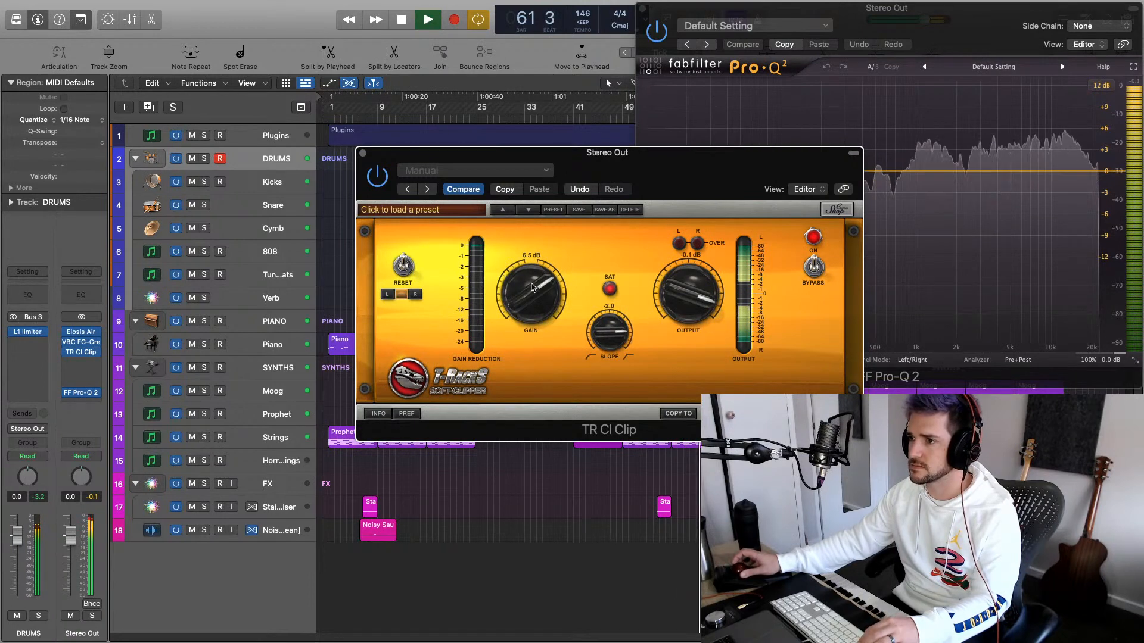
drag(533, 287, 534, 285)
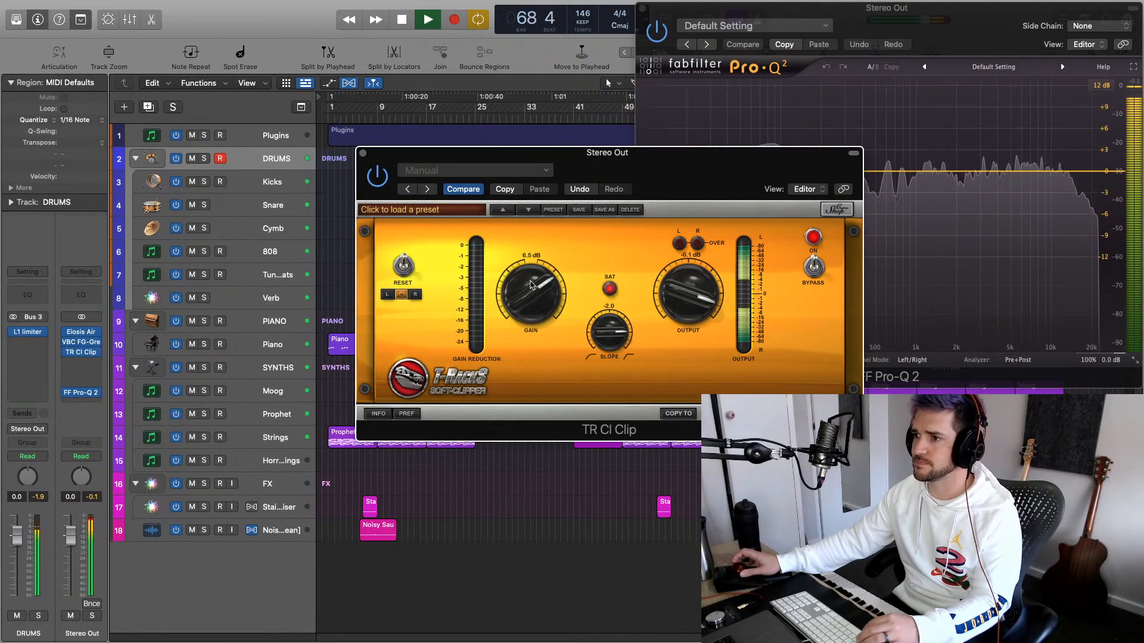
click(363, 154)
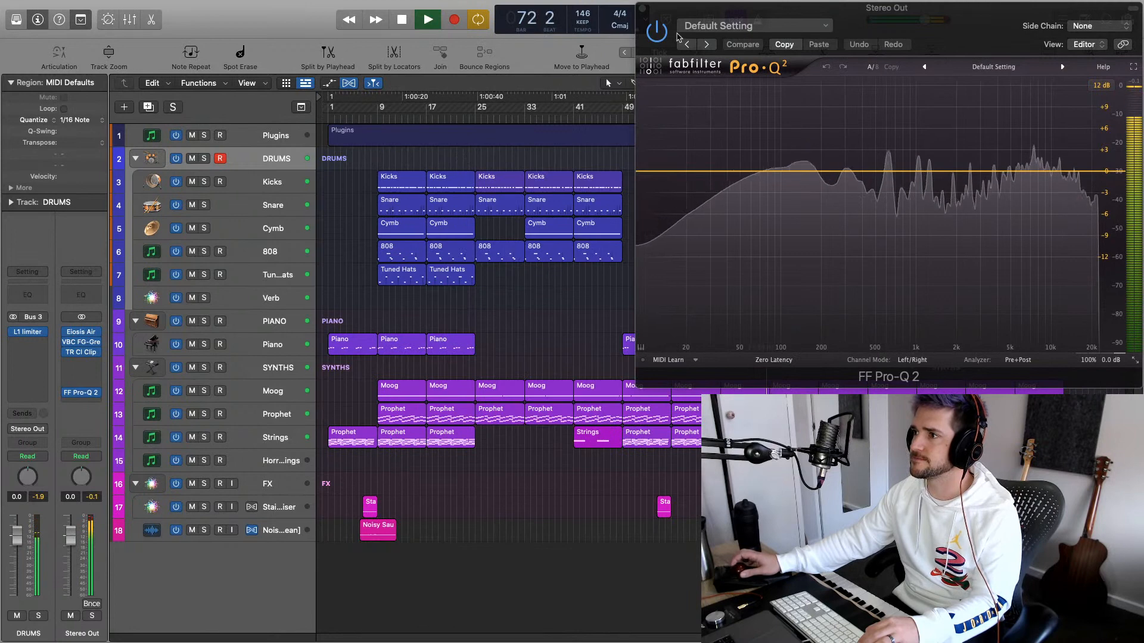
click(641, 9)
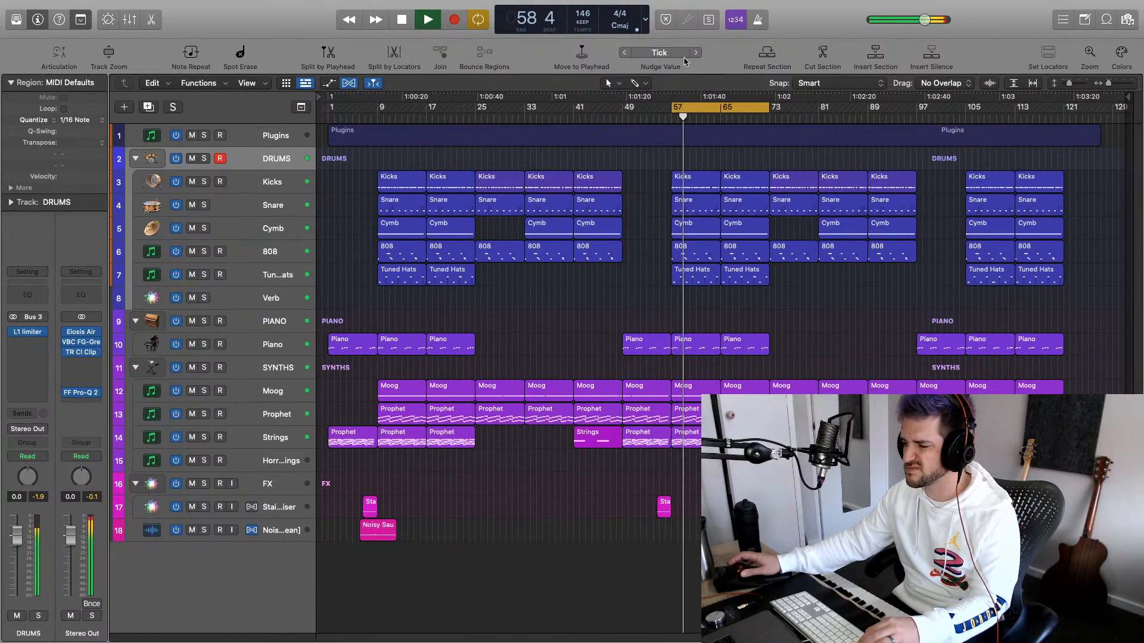
Listen to the section from bar 57 with cycling switched off and on again to check the overall mix
mouse_move(751, 5)
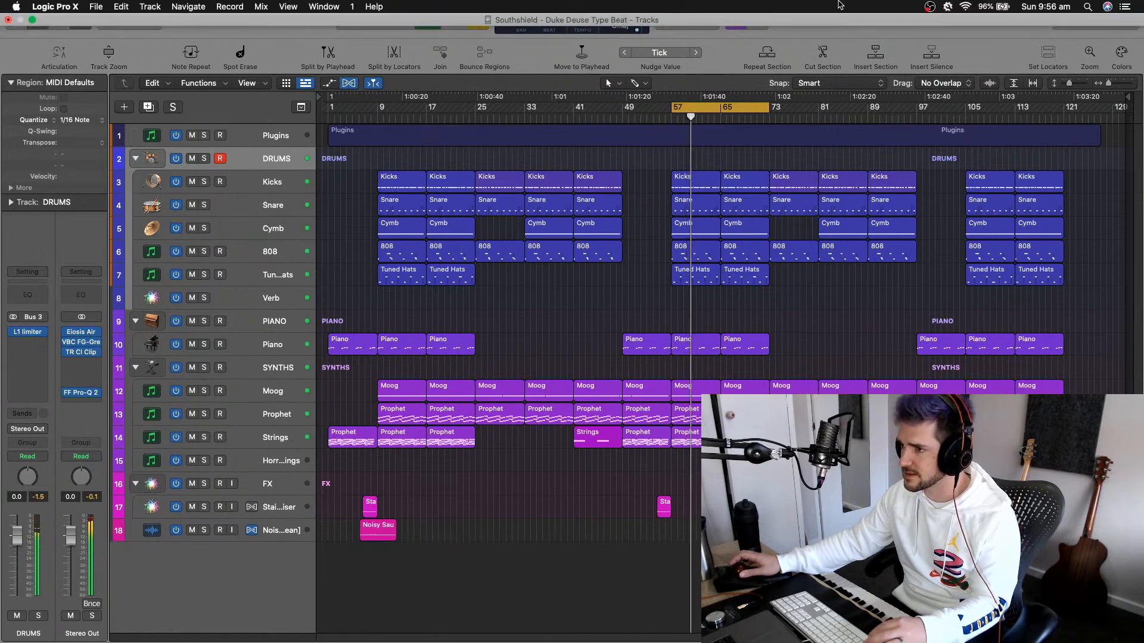
click(708, 106)
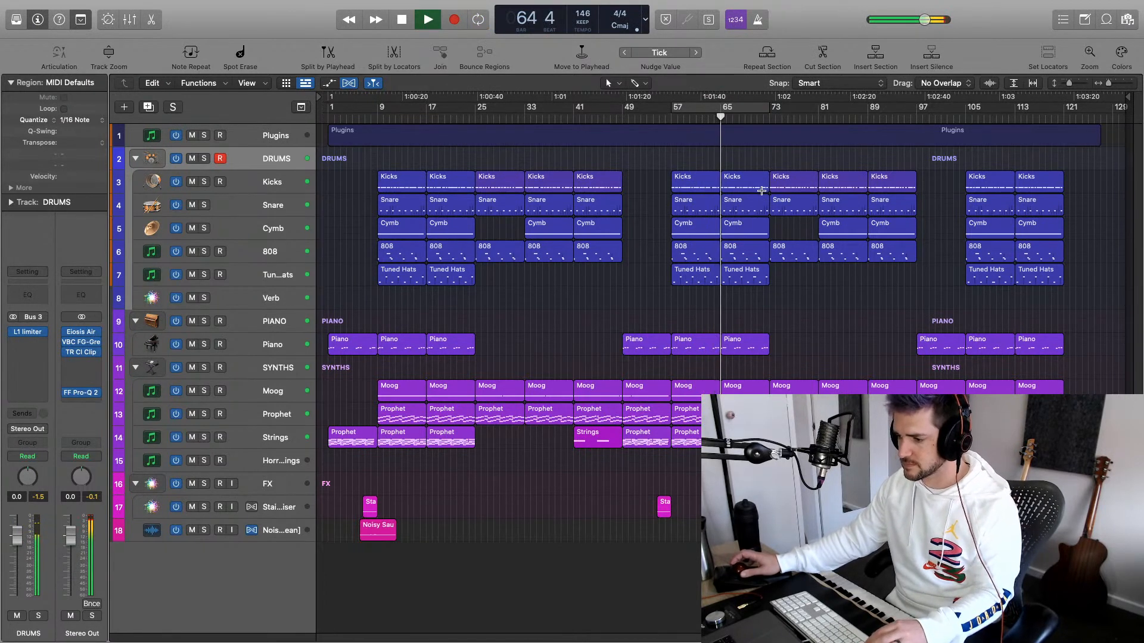
key(space)
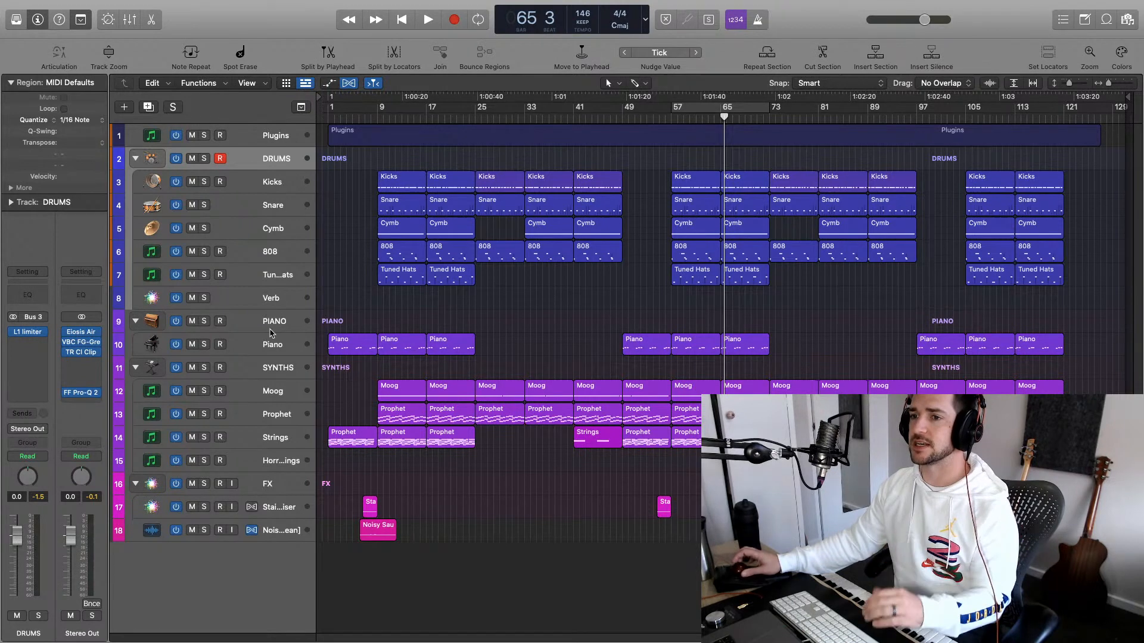
key(space)
key(space)
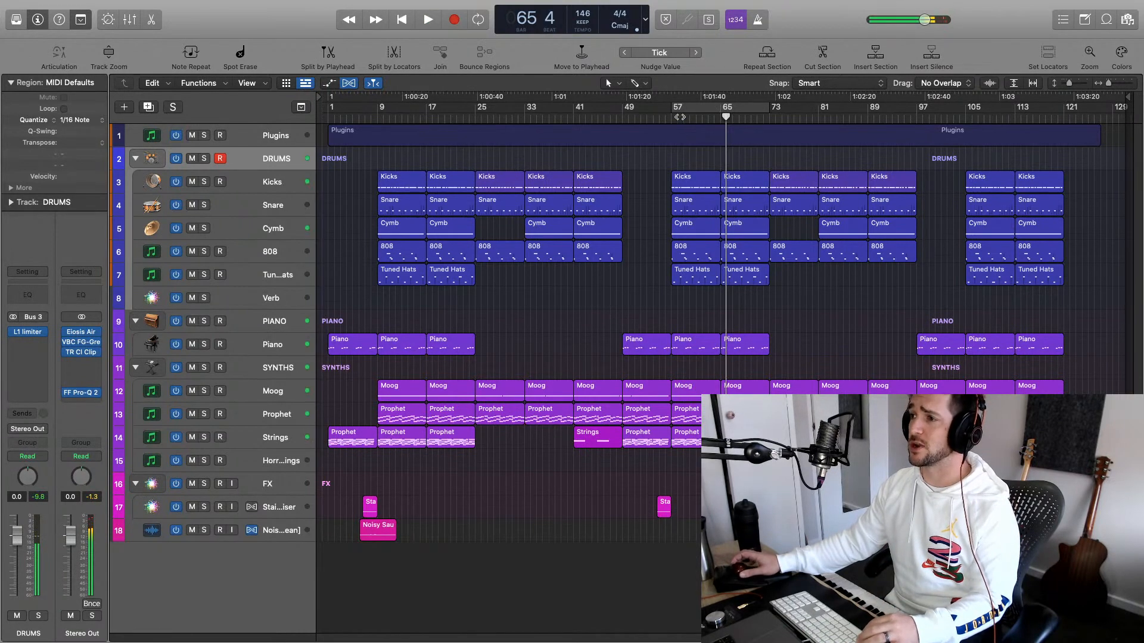
click(680, 109)
key(space)
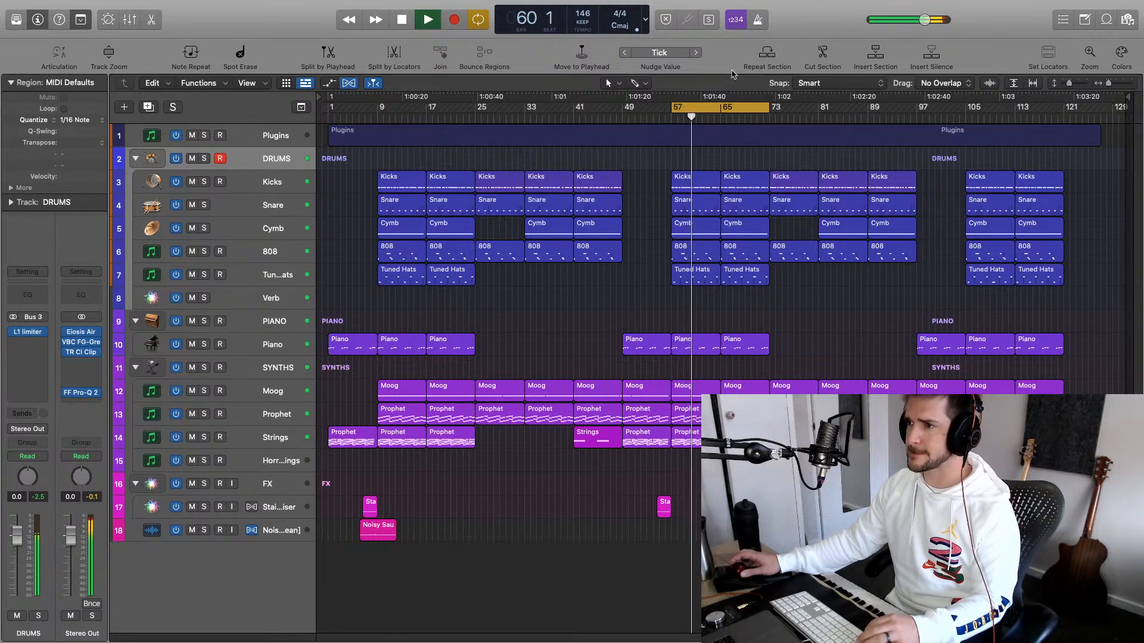
key(Return)
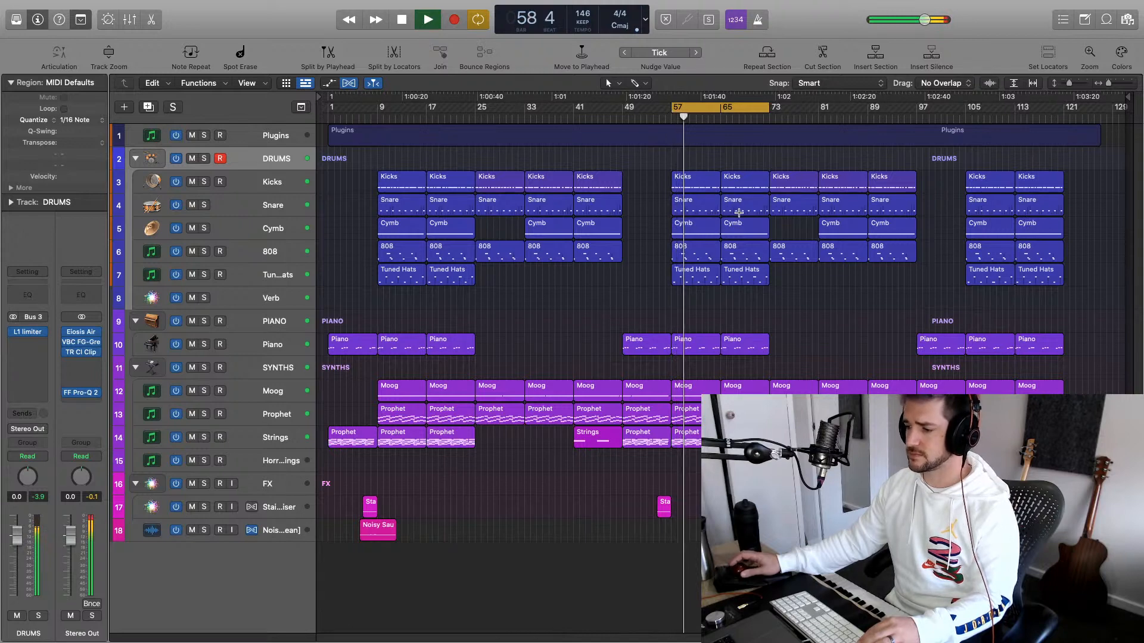
key(space)
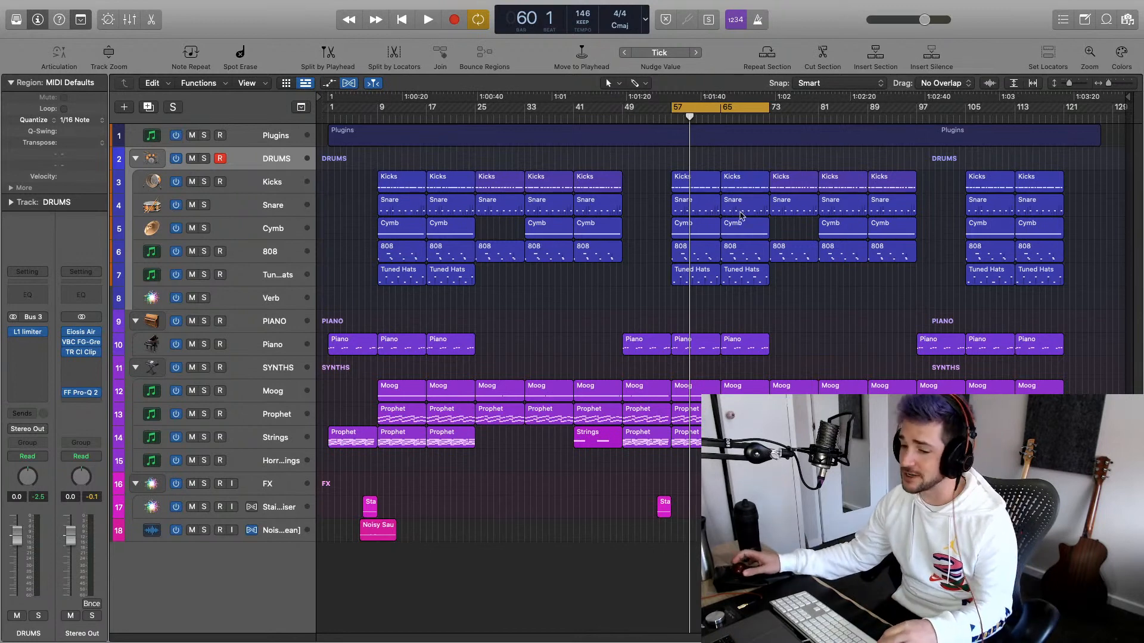
Set the cycle range to the full length of the Plugins region and select the last two 808 regions
click(608, 136)
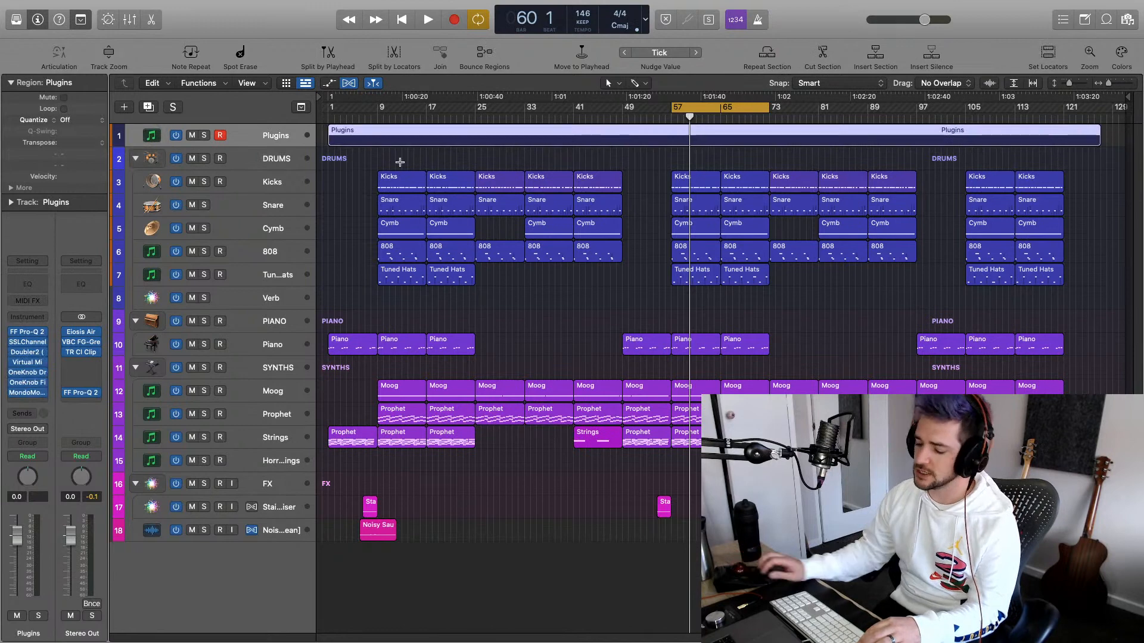
key(super+u)
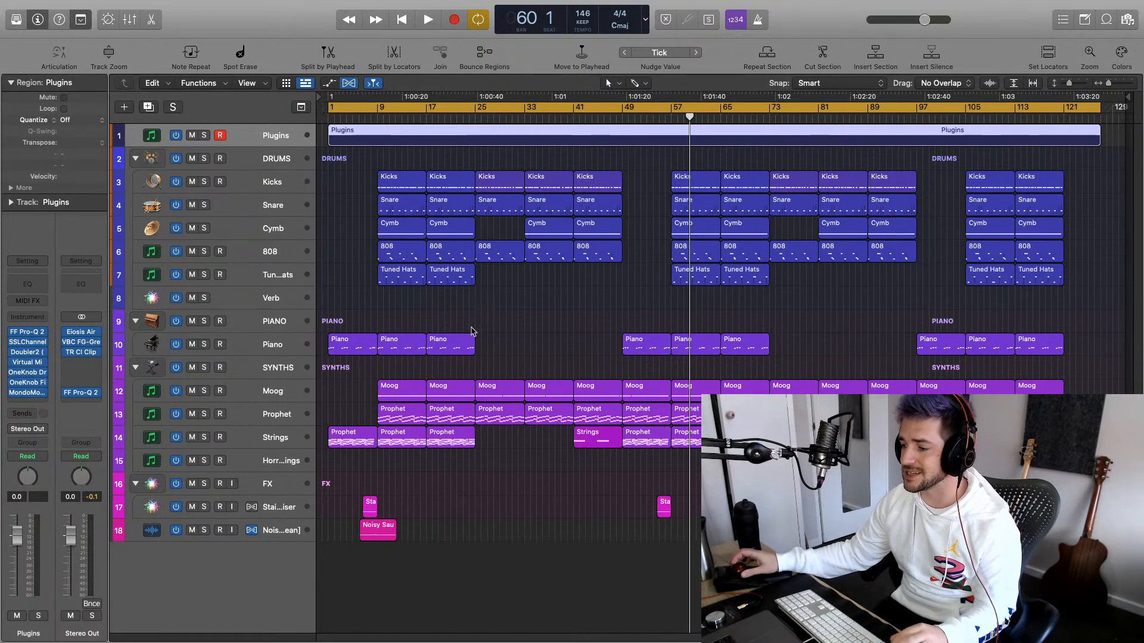
key(super+Down)
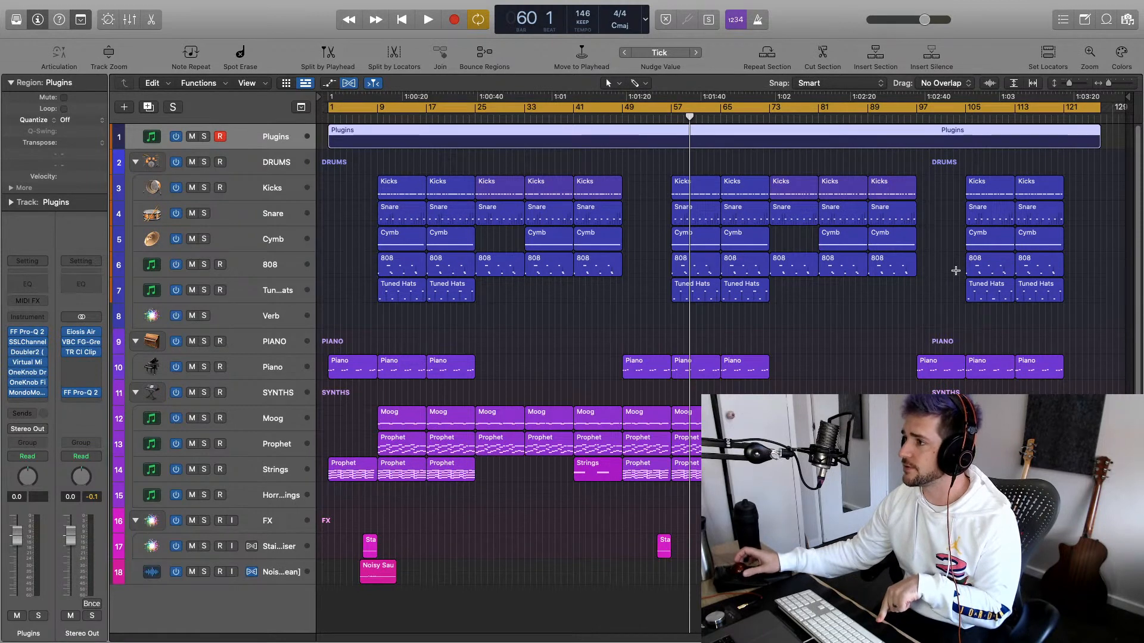
drag(1101, 261, 971, 272)
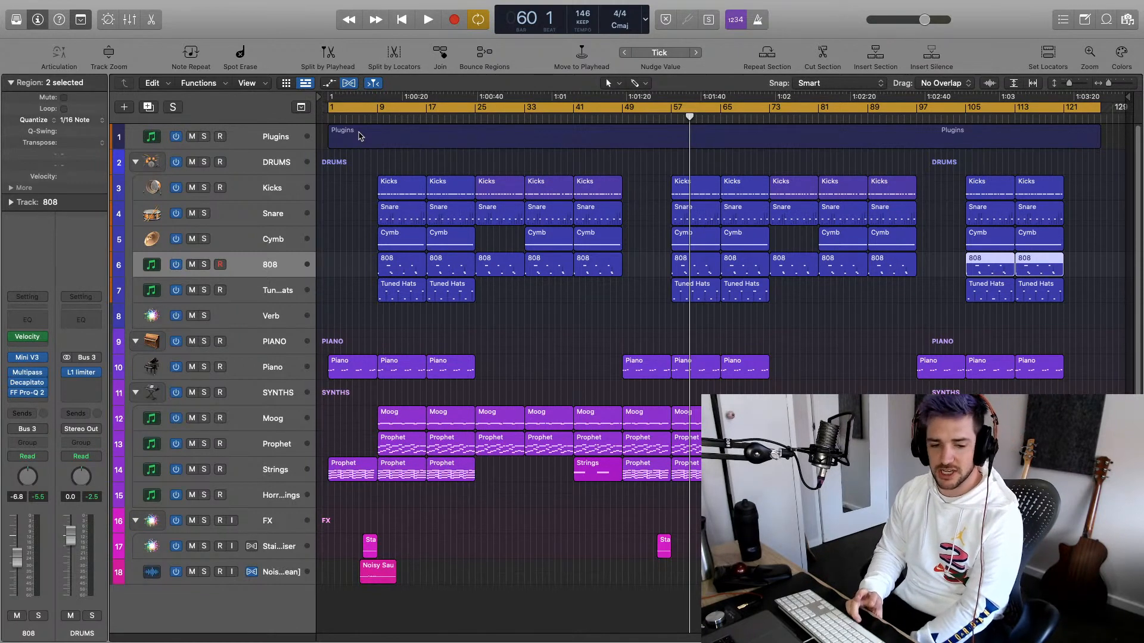
Play the song from the beginning and lower the Piano track's volume to -13.0 dB
key(Return)
key(space)
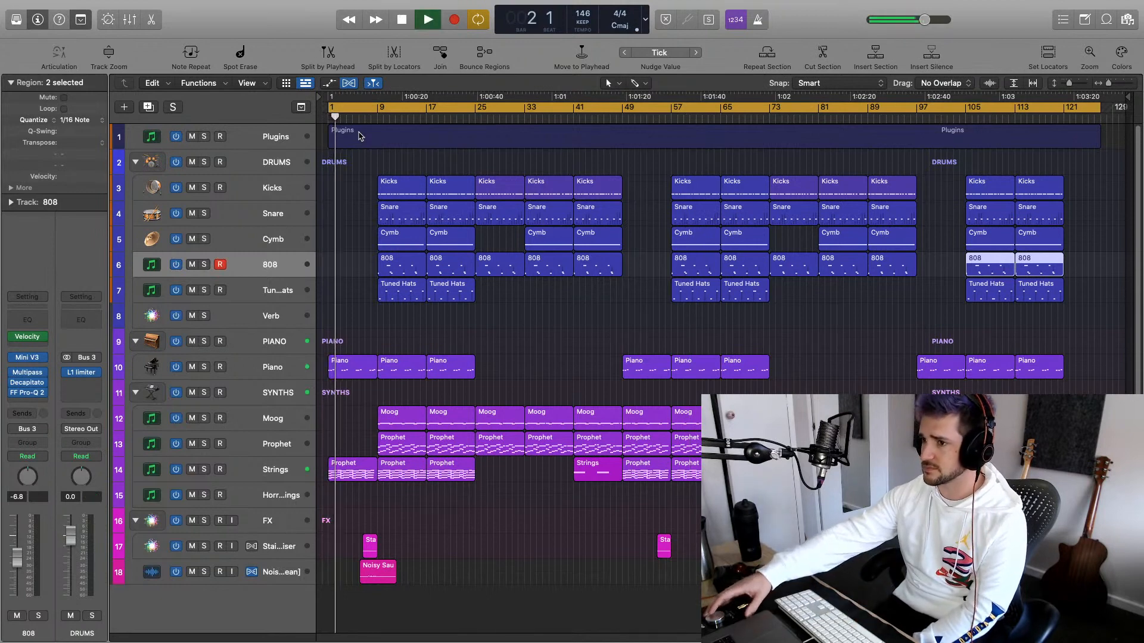
click(276, 378)
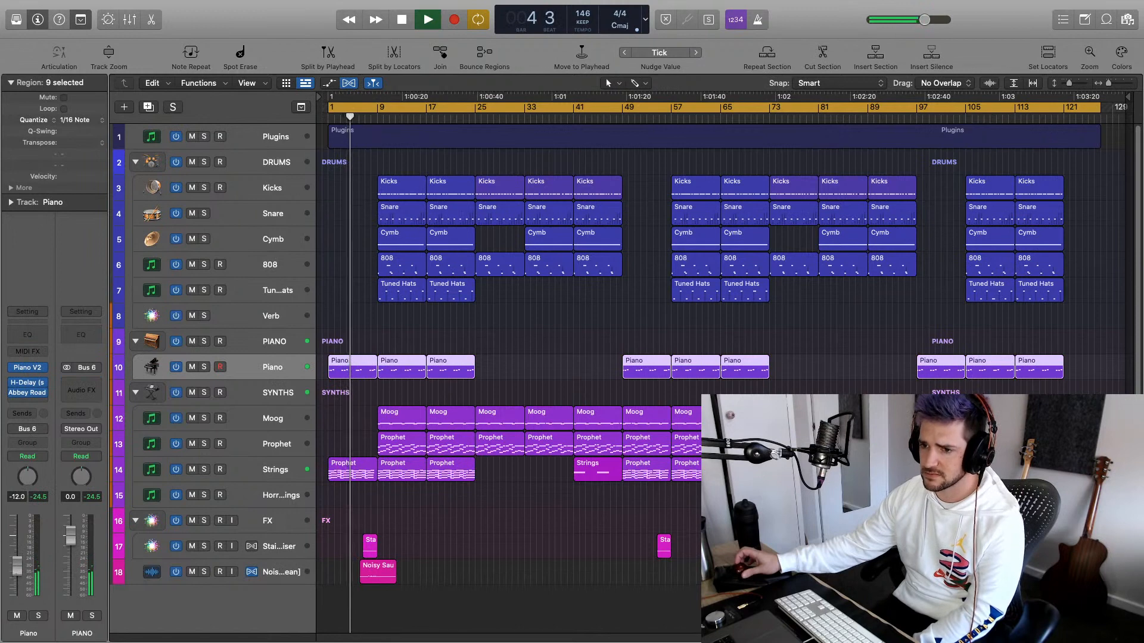
drag(17, 566, 18, 575)
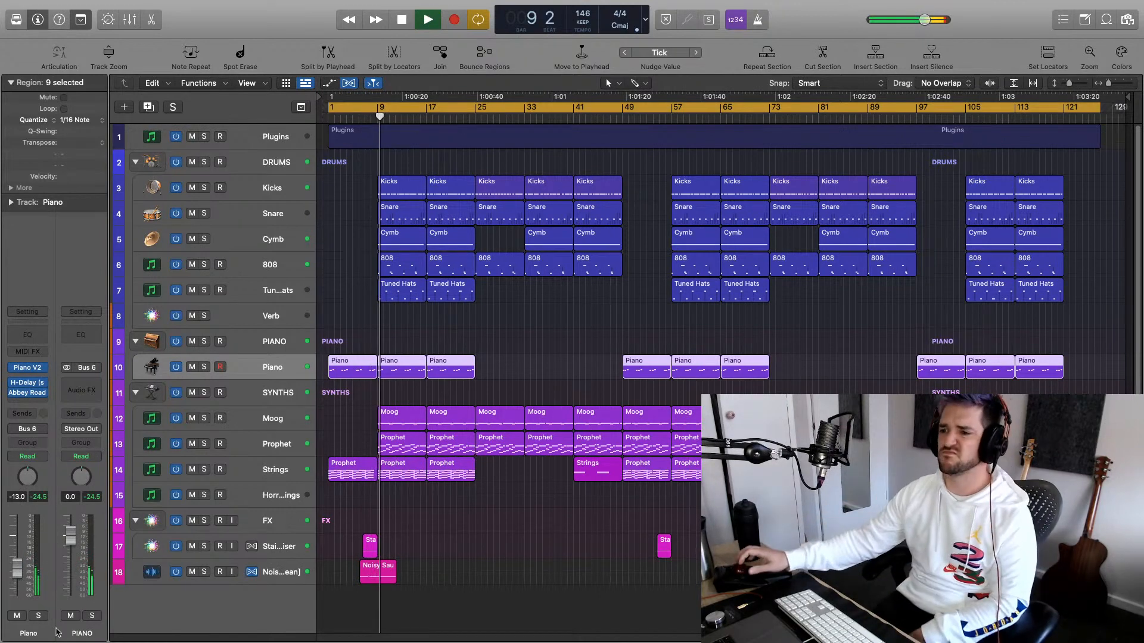
Cut the Snare track's highs with a high shelf at 2420 Hz in its Channel EQ and close the plug-in window
click(273, 577)
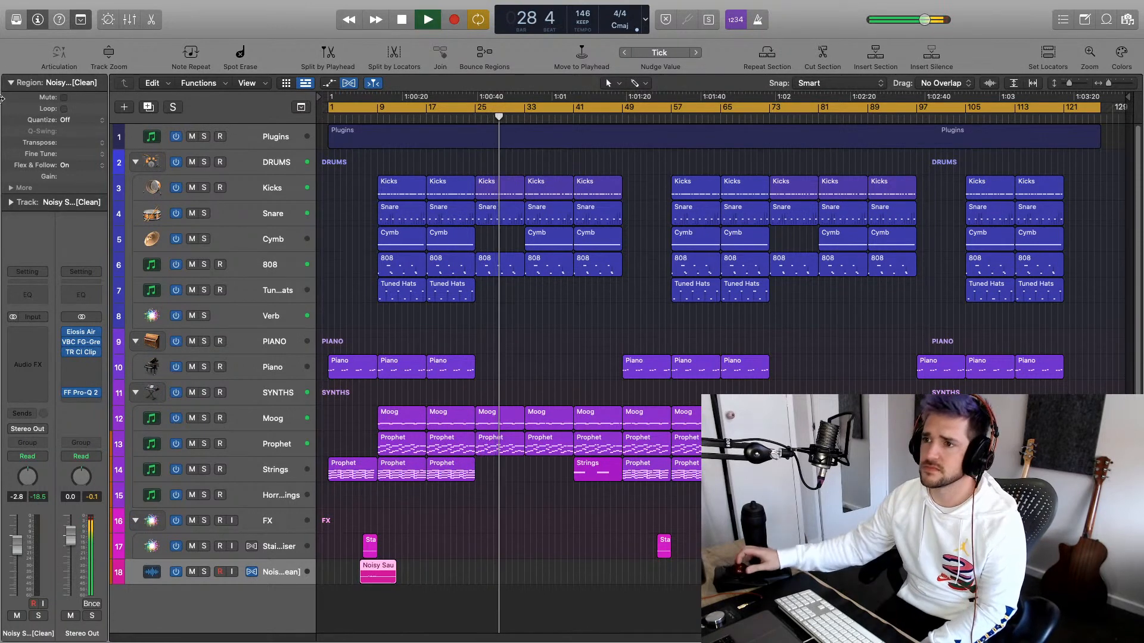
click(260, 221)
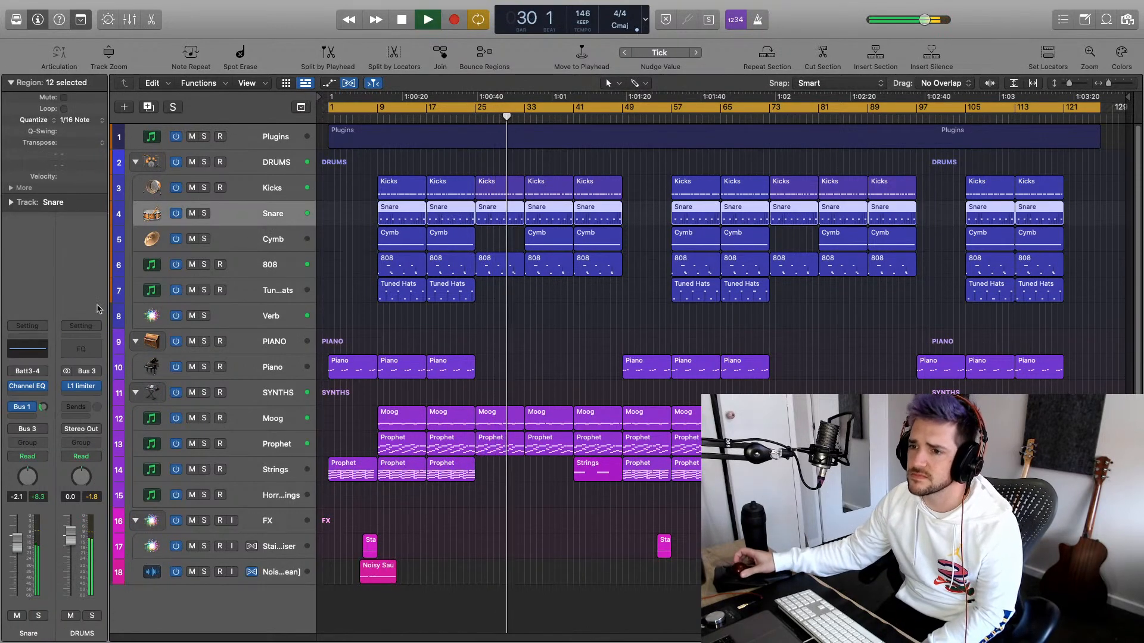
click(27, 386)
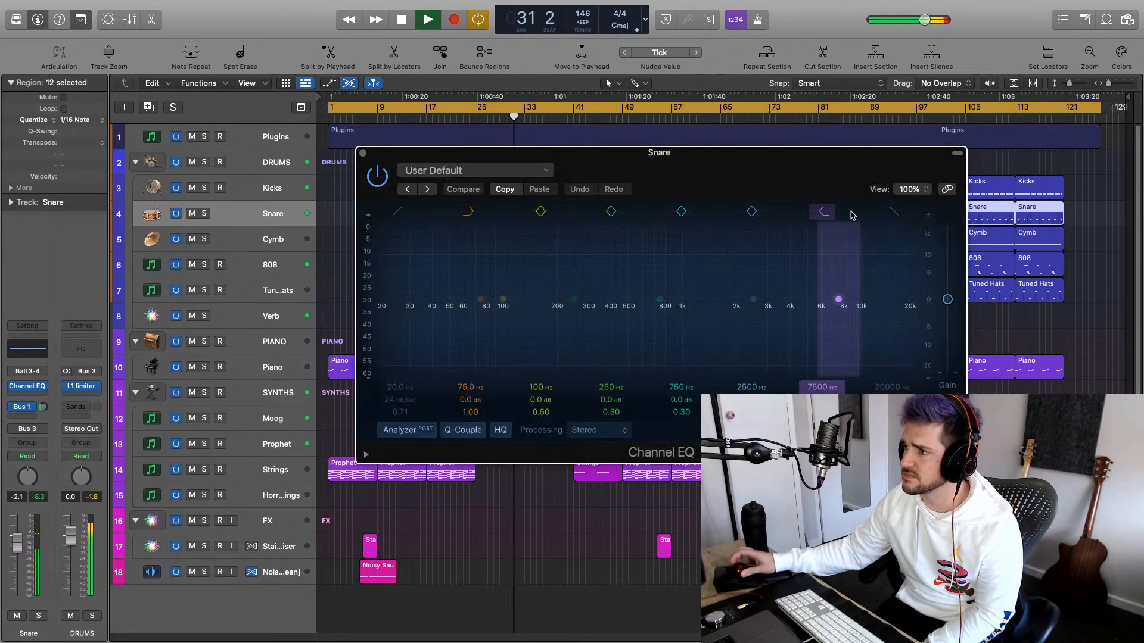
drag(838, 299, 756, 311)
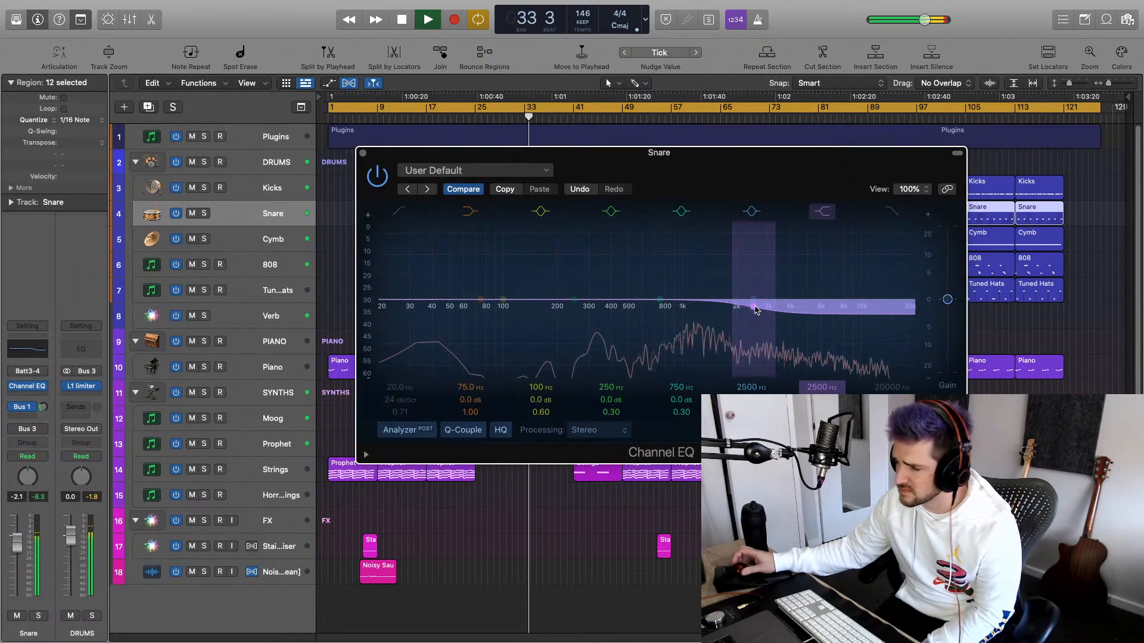
drag(756, 311, 752, 309)
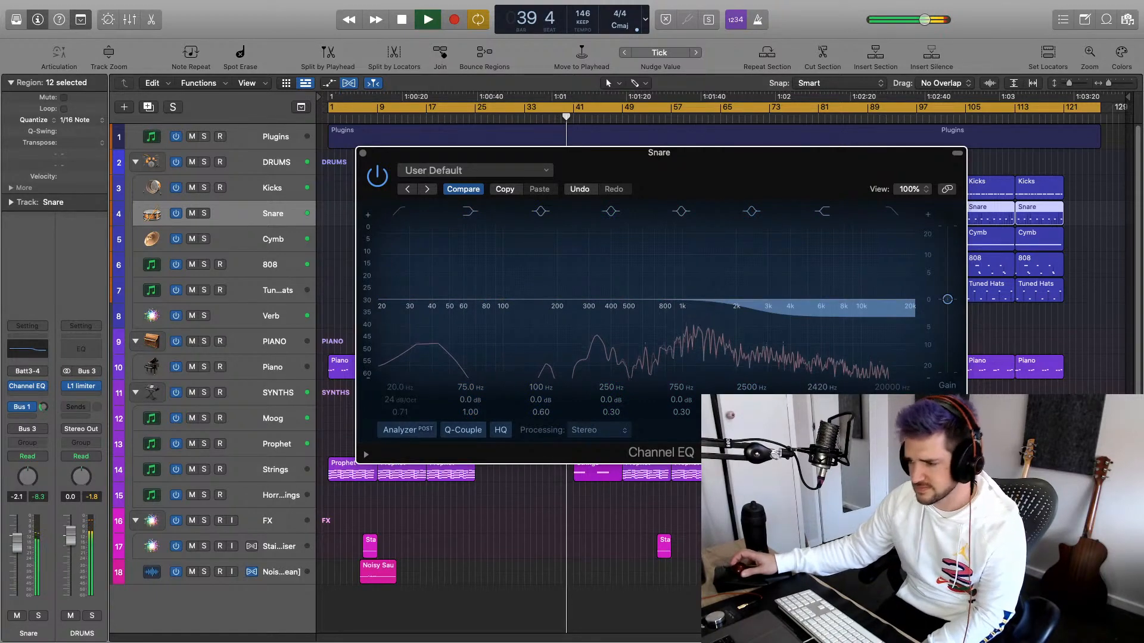
click(363, 153)
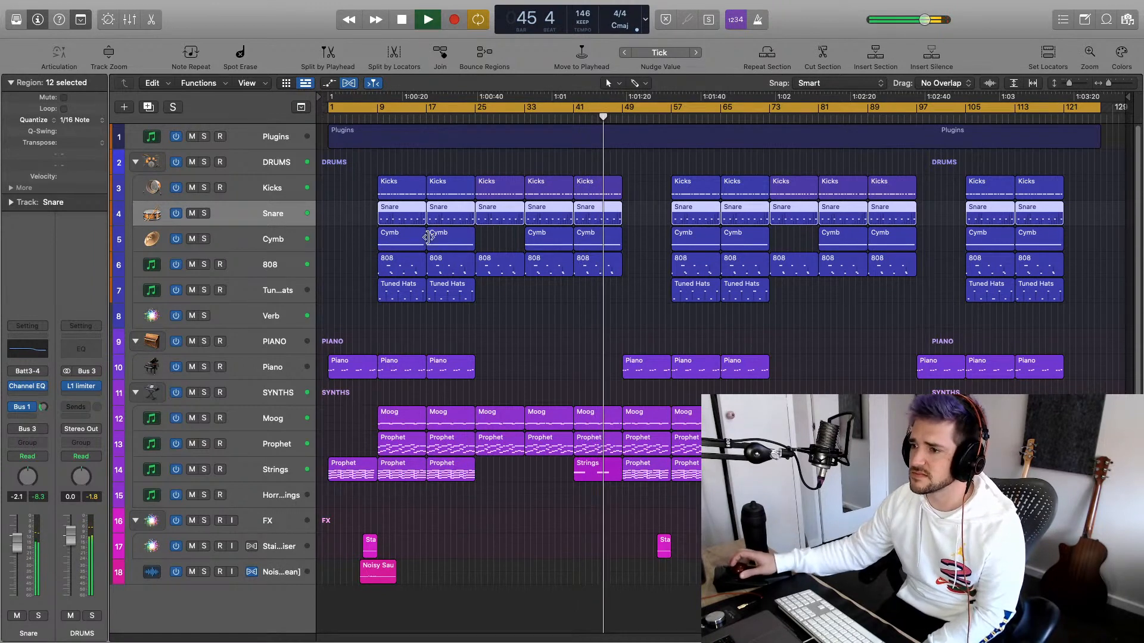
Select all six notes in the Strings region at bar 41 and lower their velocity, bringing the slider to 71
click(589, 477)
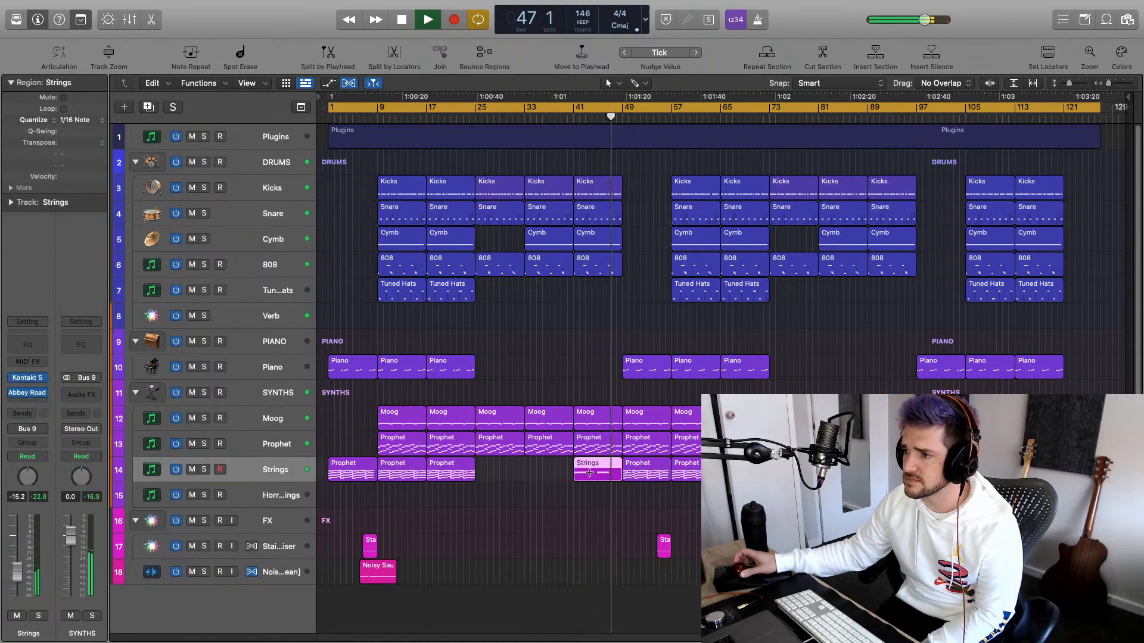
double_click(589, 472)
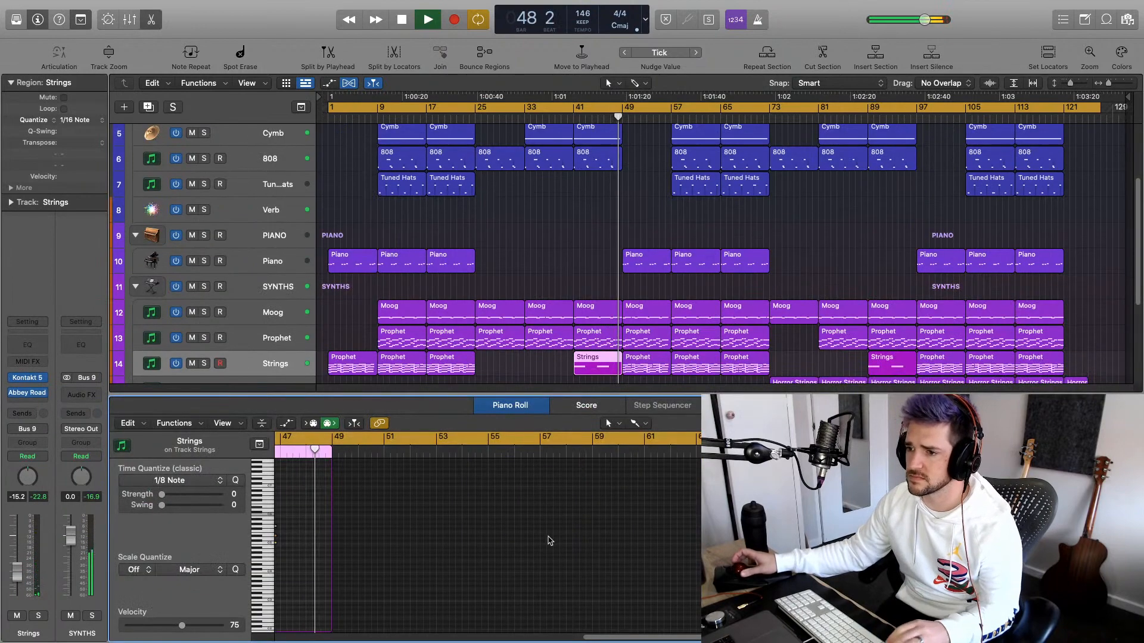
scroll(548, 539, left, 8)
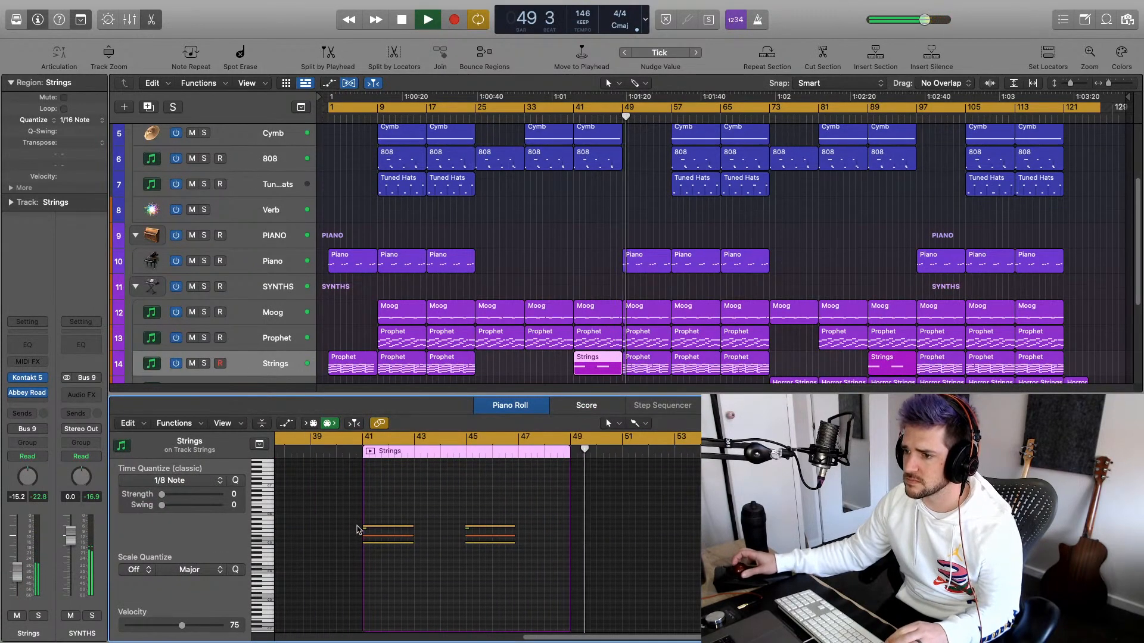
drag(355, 529, 469, 535)
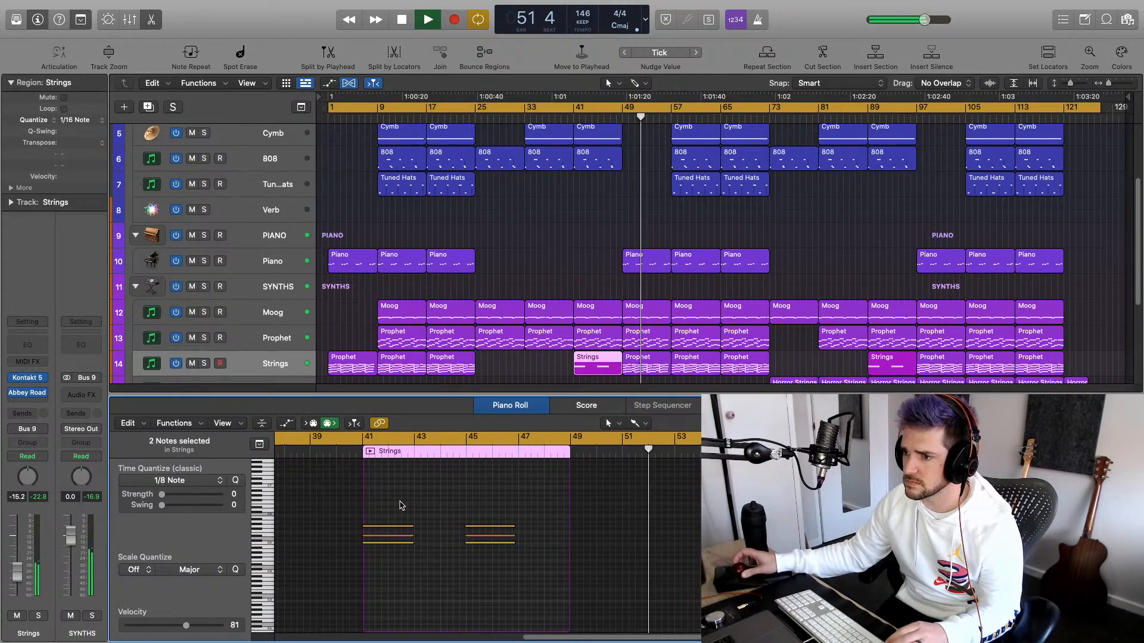
drag(399, 501, 510, 583)
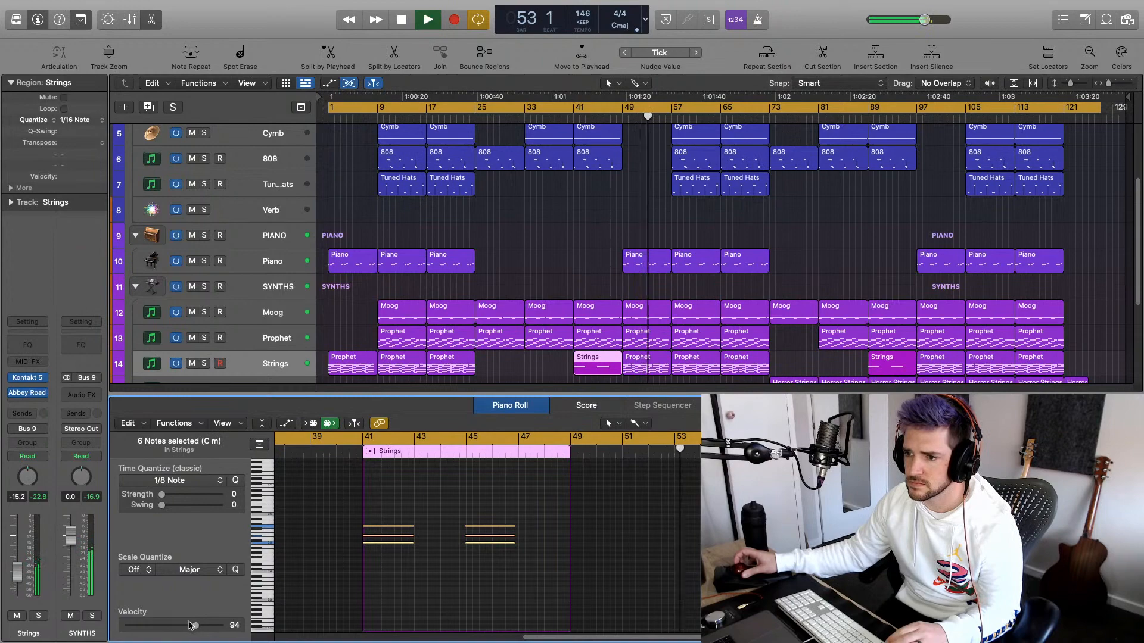
drag(192, 624, 179, 629)
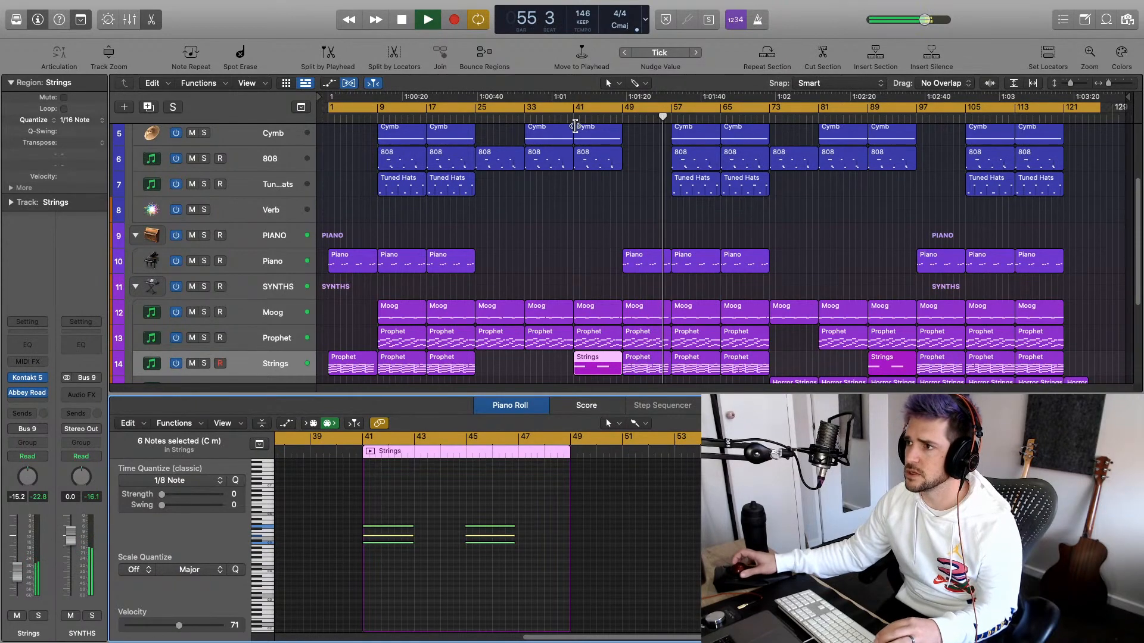
Listen to the Strings region from bar 41, copy it over the Strings region at bar 89, and stop playback
click(606, 370)
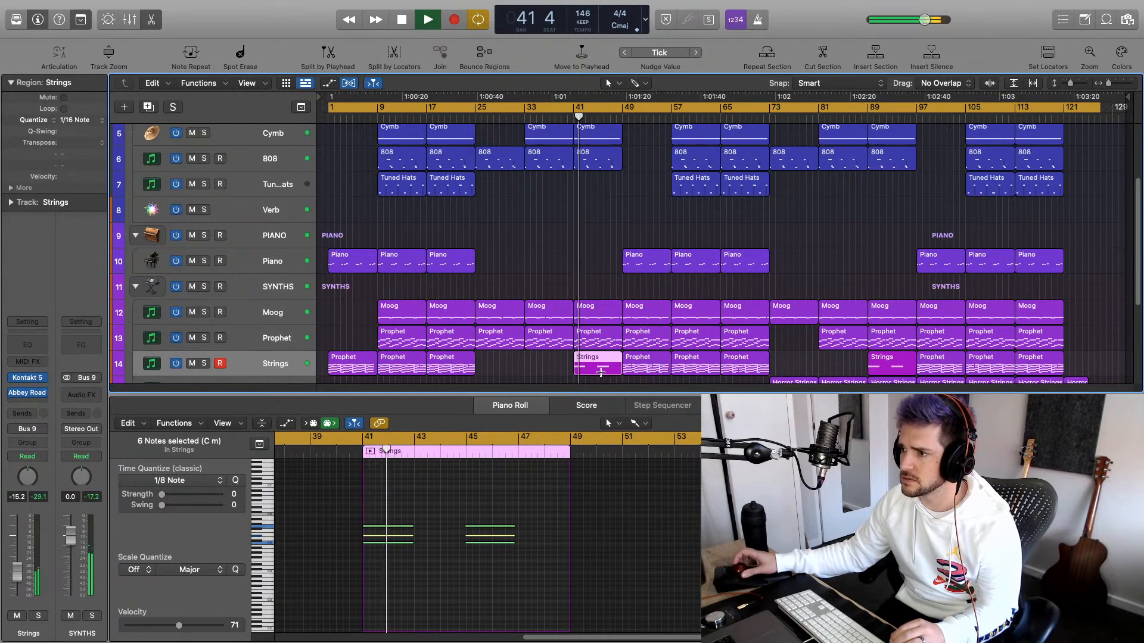
drag(595, 361, 890, 374)
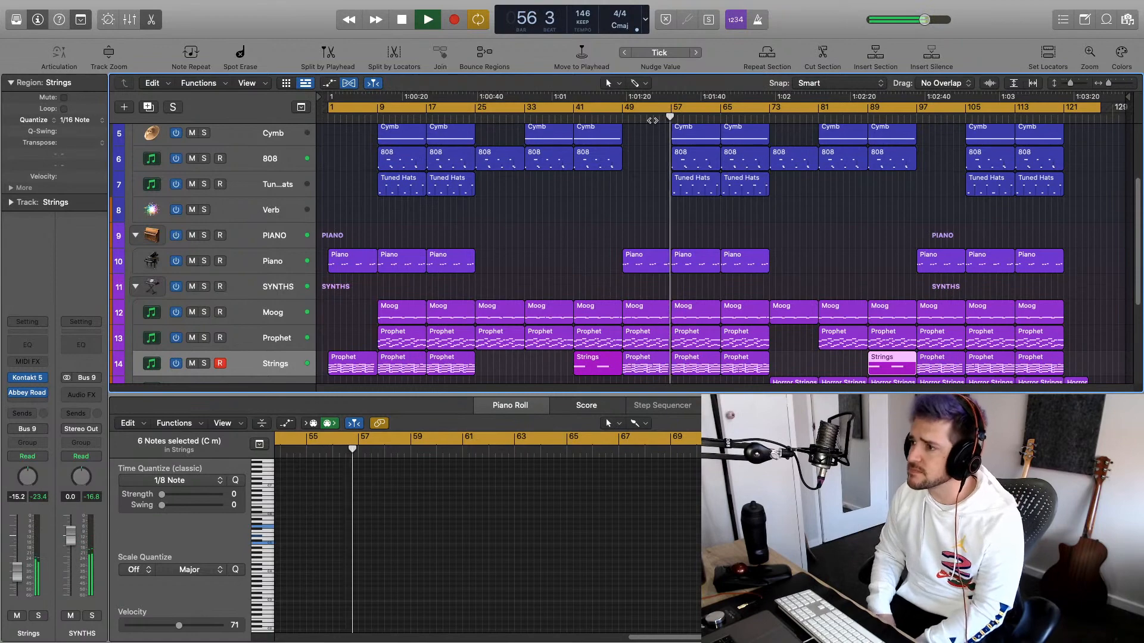
key(space)
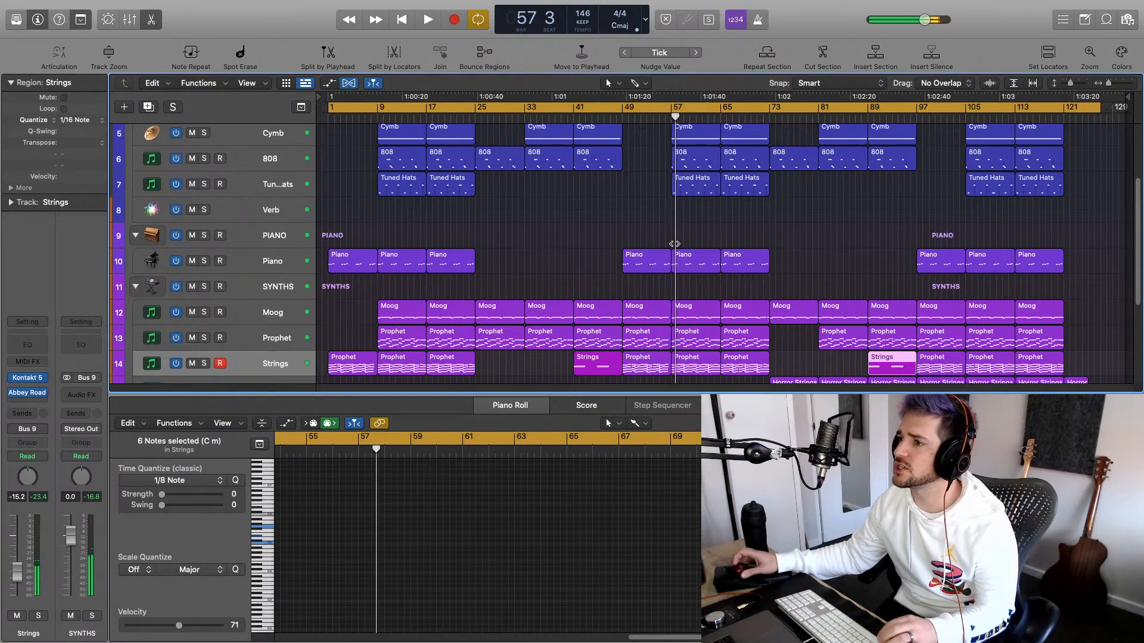
Delete the last note of the Piano region at bar 49 and play the transition from bar 54
click(663, 262)
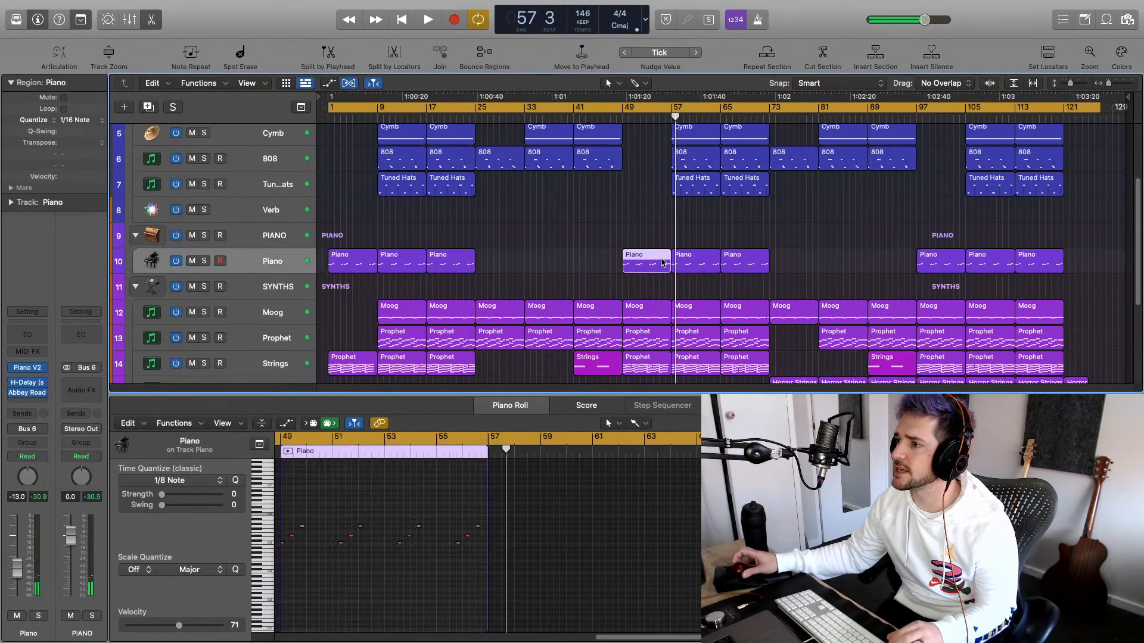
double_click(662, 262)
double_click(647, 357)
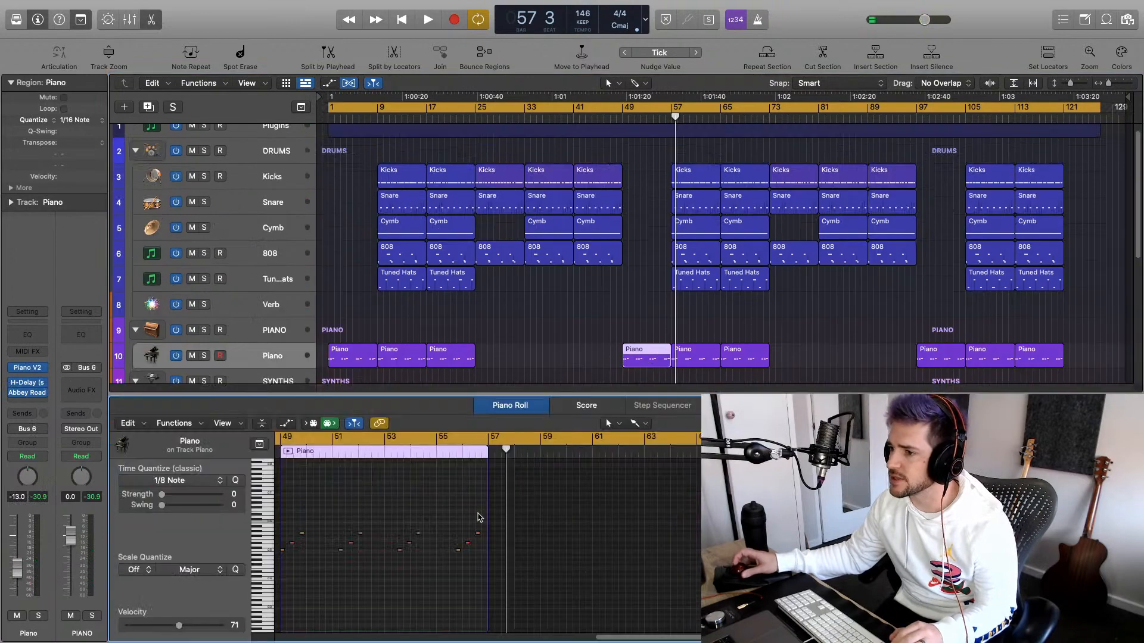
drag(483, 547, 482, 547)
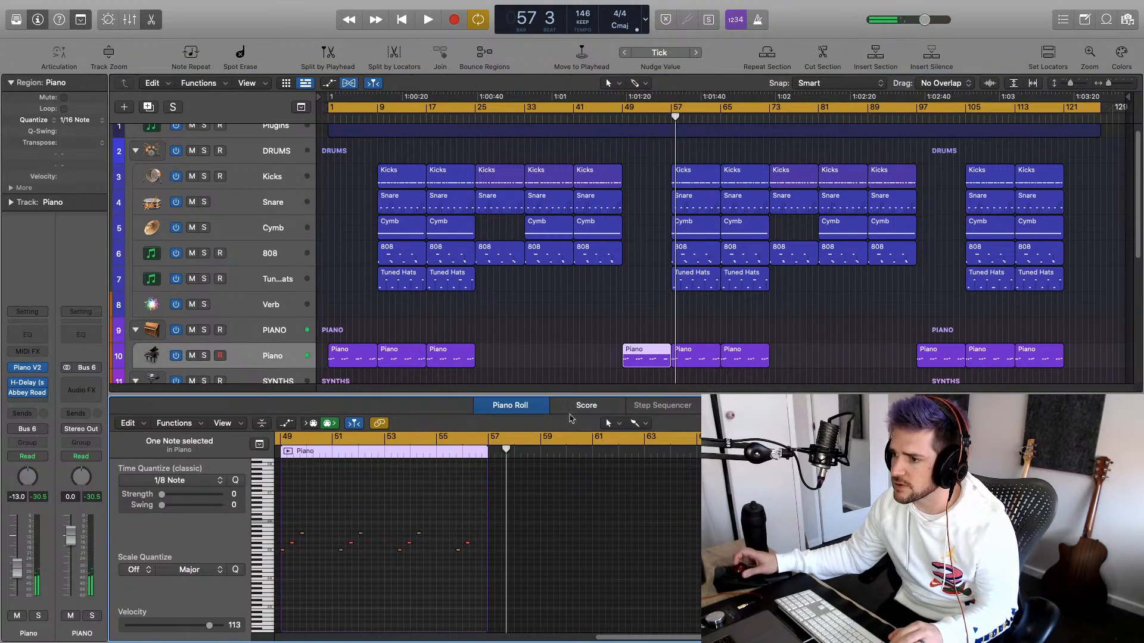
click(655, 120)
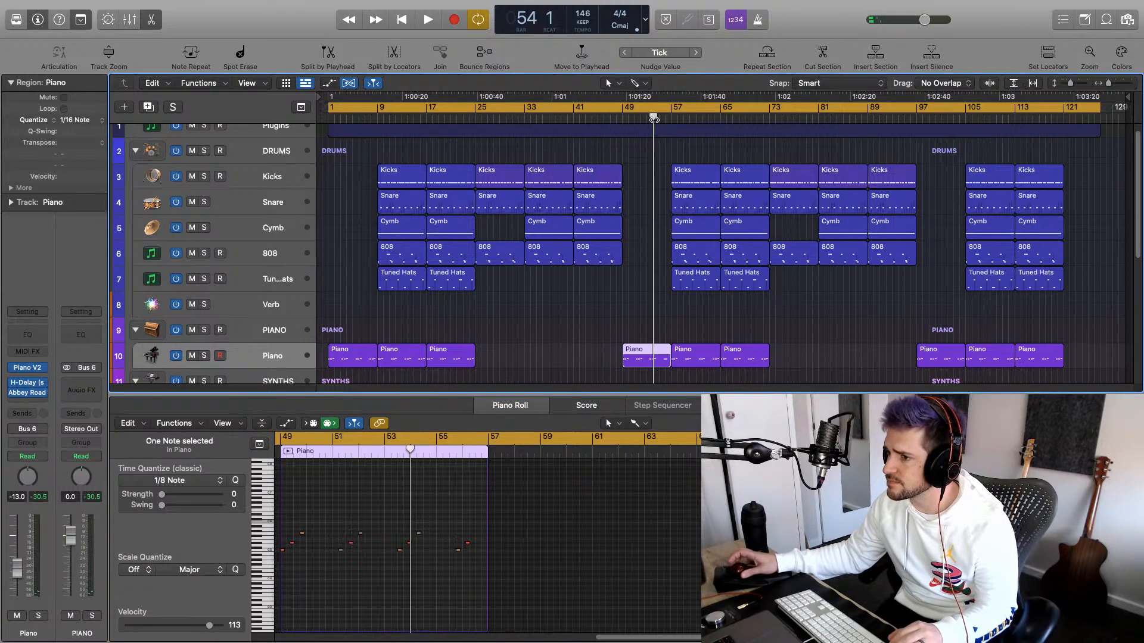
key(space)
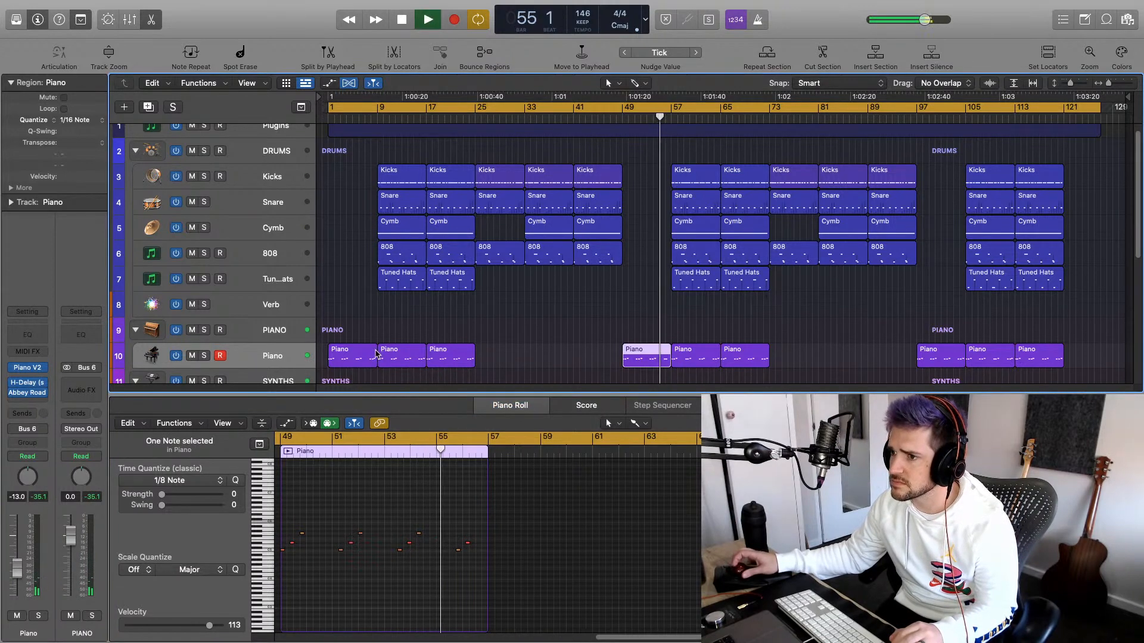
Delete the last note of the Piano region at bar 1 and copy the bar 49 Piano region over the one at bar 97
click(357, 359)
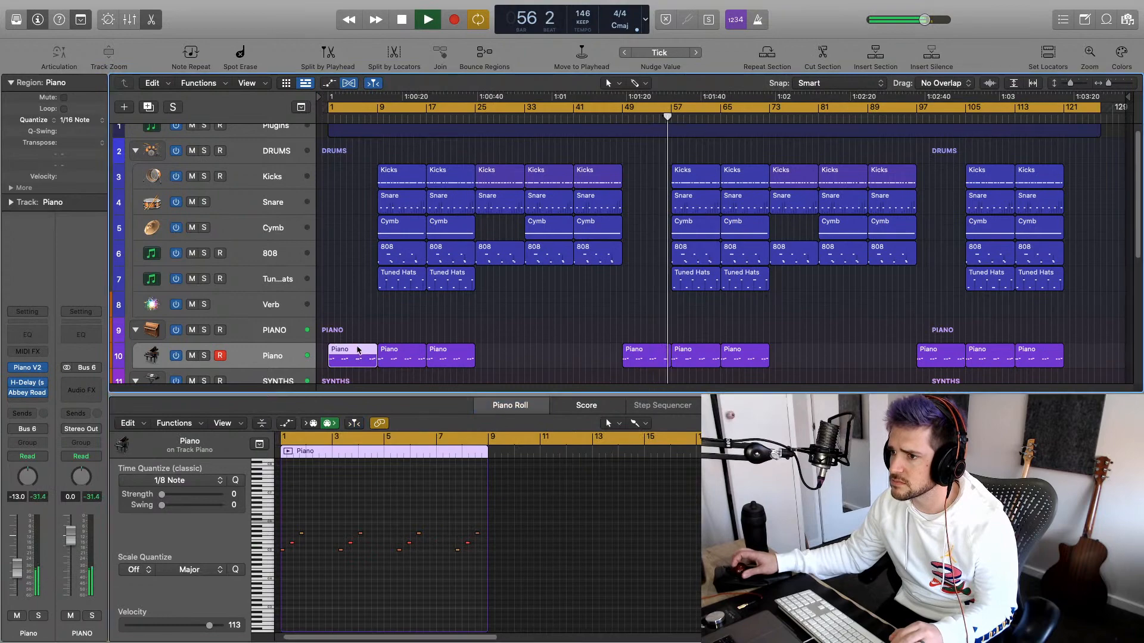
key(e)
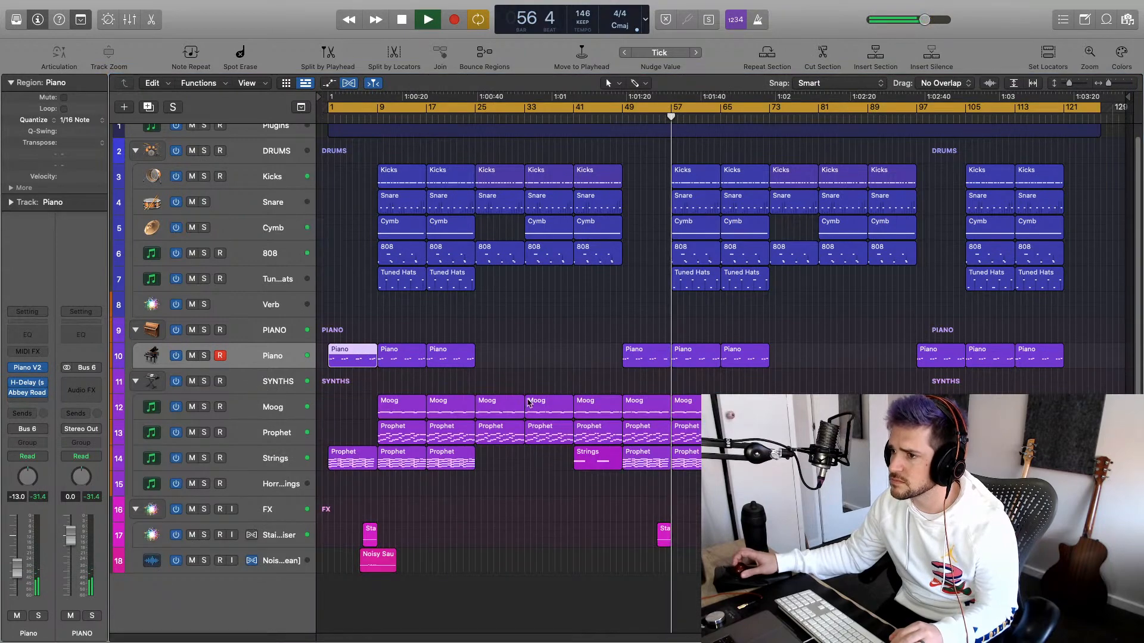
double_click(362, 357)
click(480, 533)
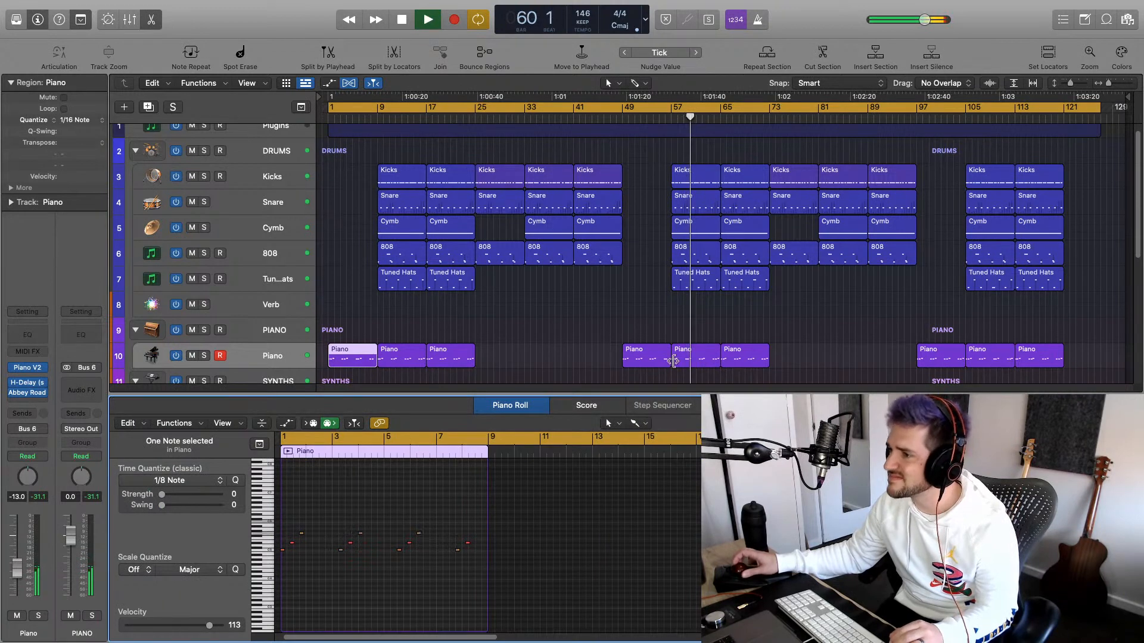
drag(653, 355, 948, 356)
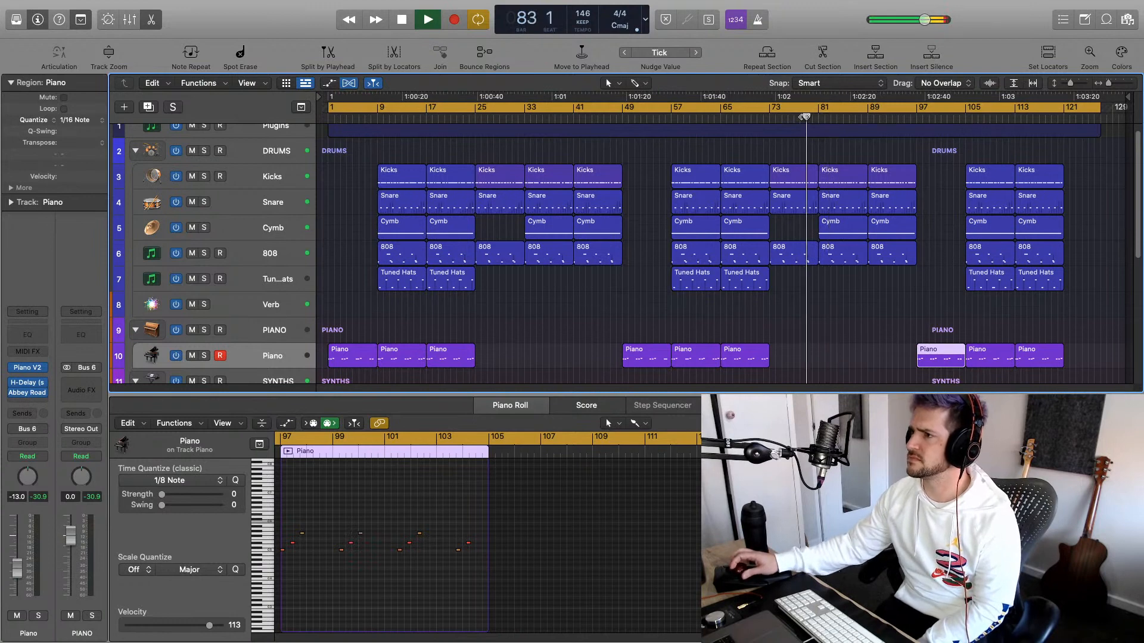
Replay the transition into bar 81 several times and stop playback
click(804, 118)
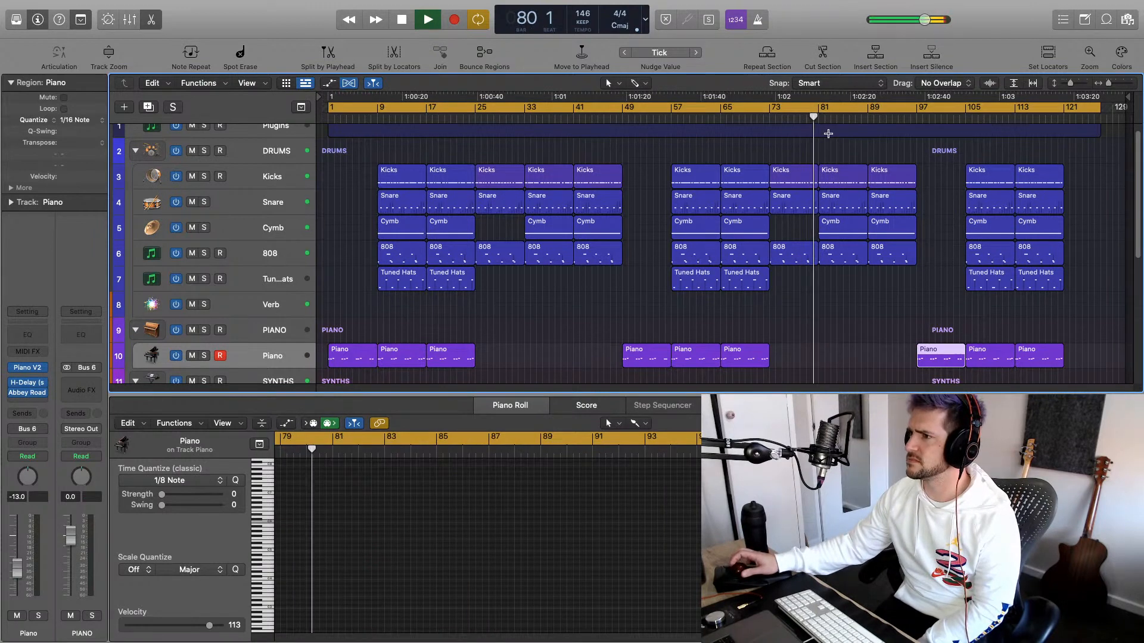
click(809, 109)
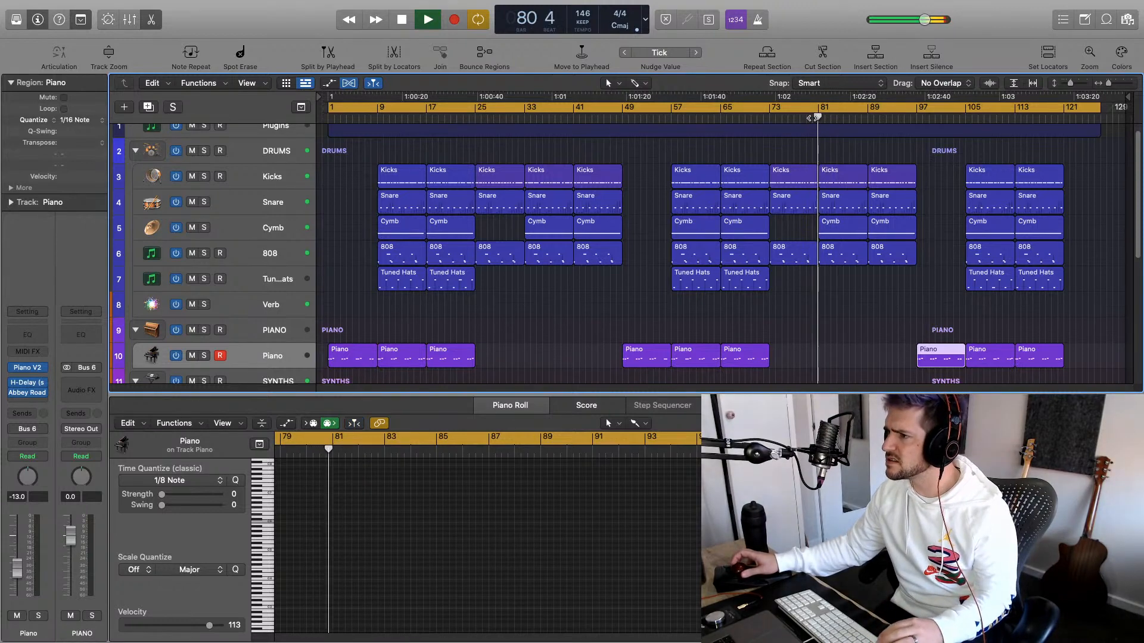
click(812, 117)
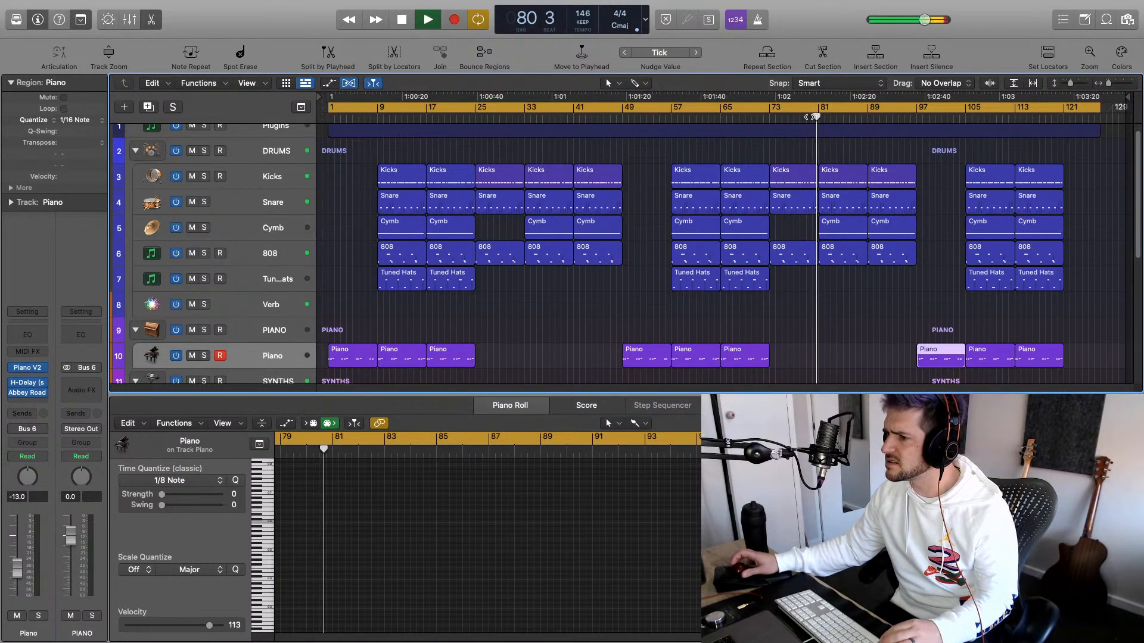
scroll(827, 237, down, 5)
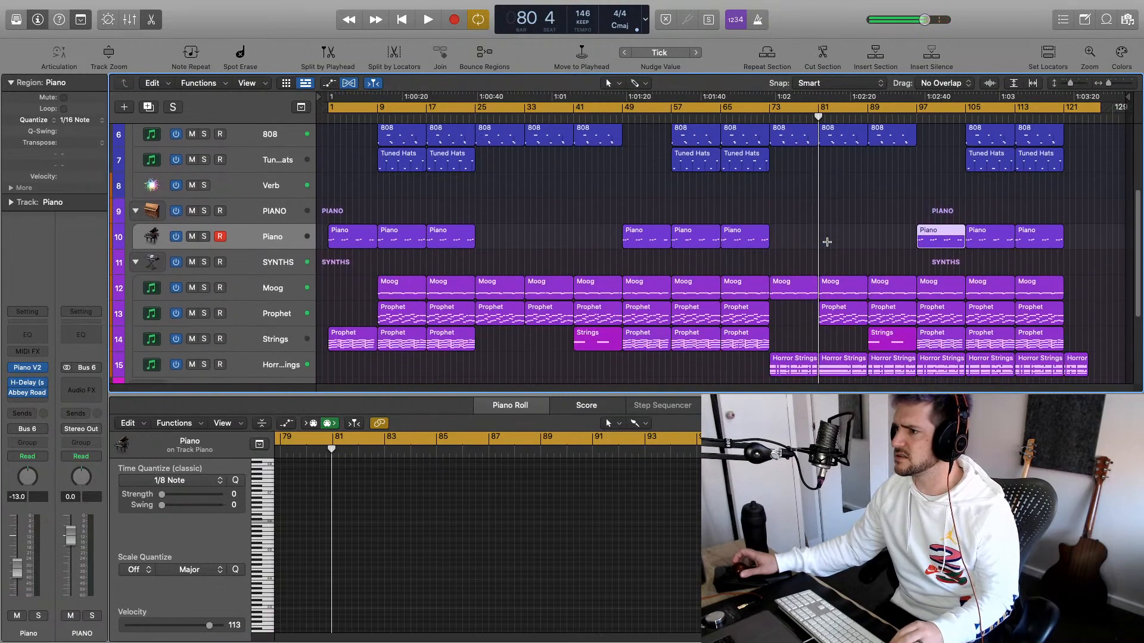
Audition the closing notes around bar 80 in the Moog region that starts at bar 73
click(802, 286)
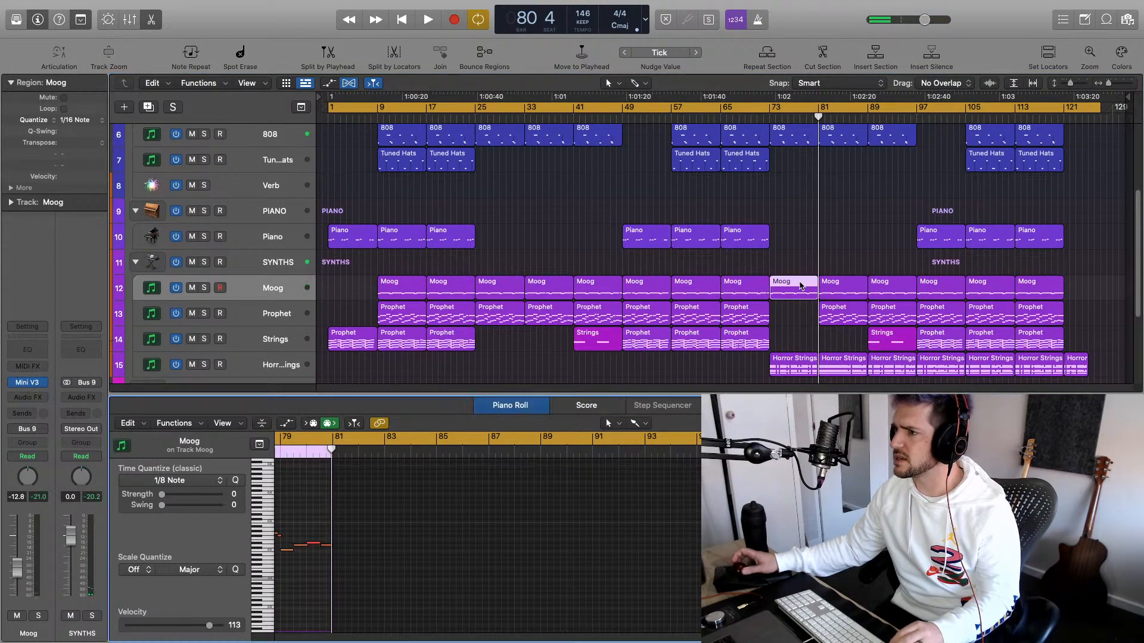
scroll(375, 559, down, 2)
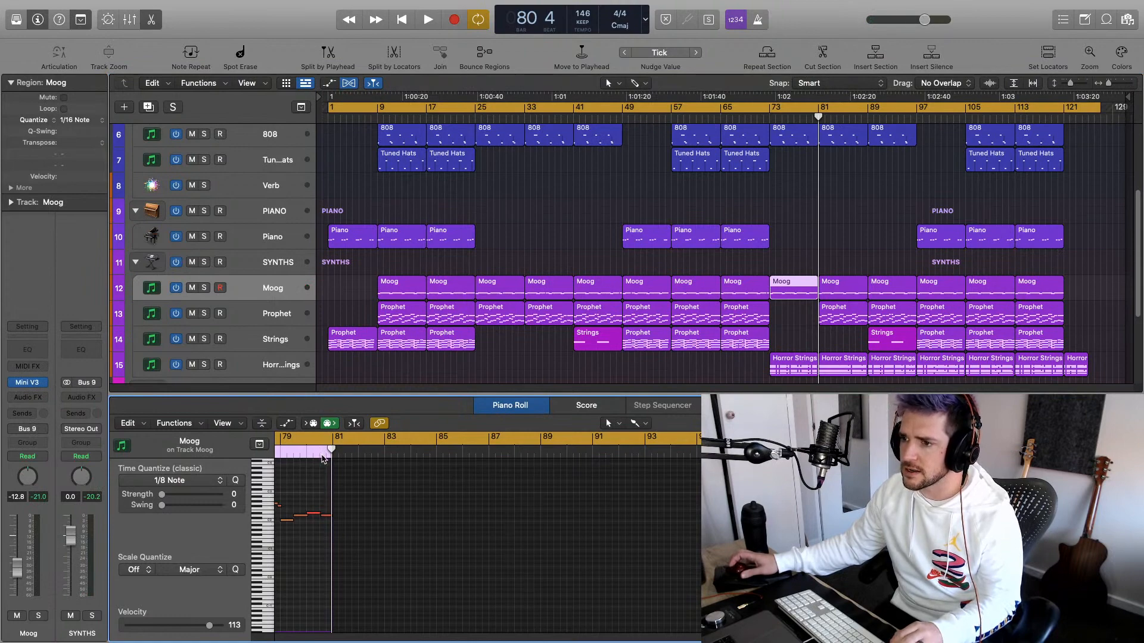
scroll(322, 458, left, 10)
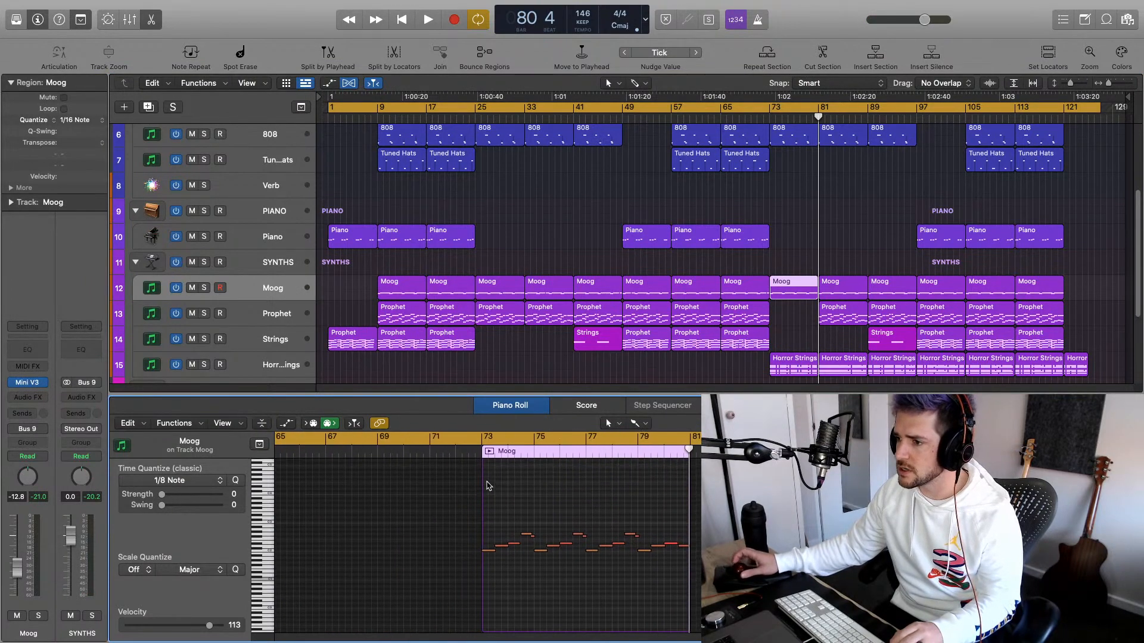
scroll(488, 485, up, 2)
click(665, 456)
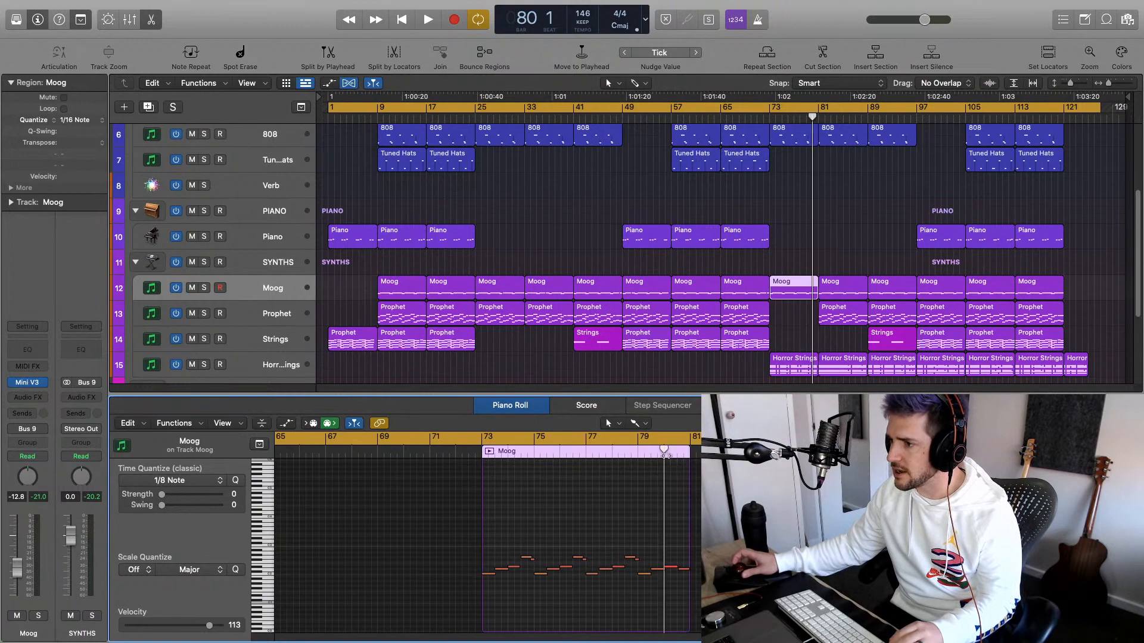
scroll(665, 456, up, 5)
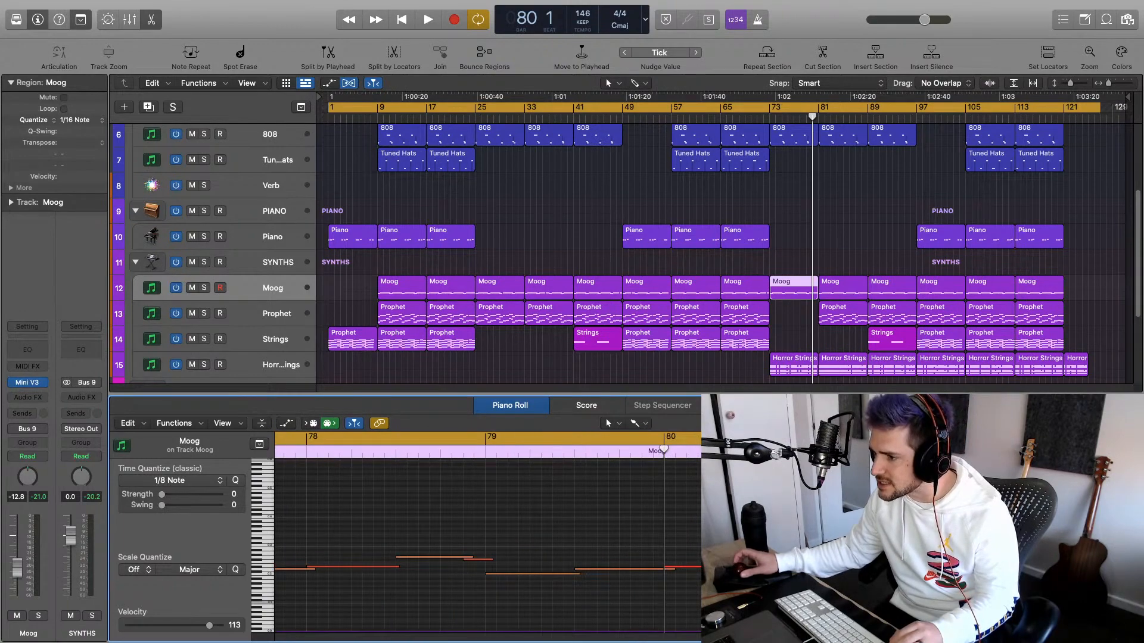
key(Right)
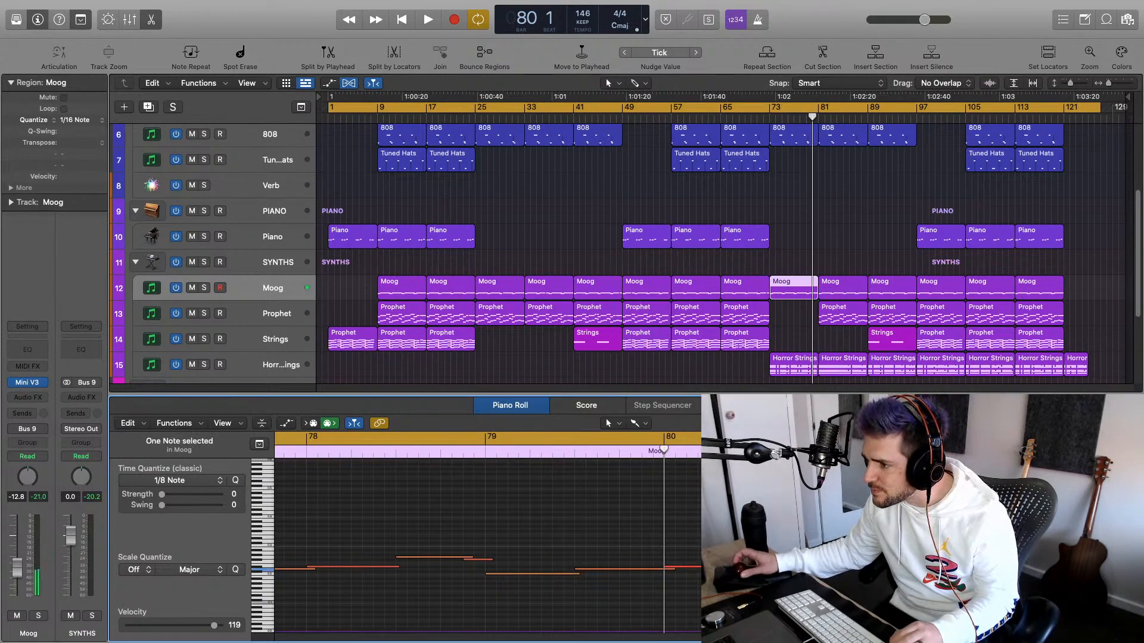
key(Left)
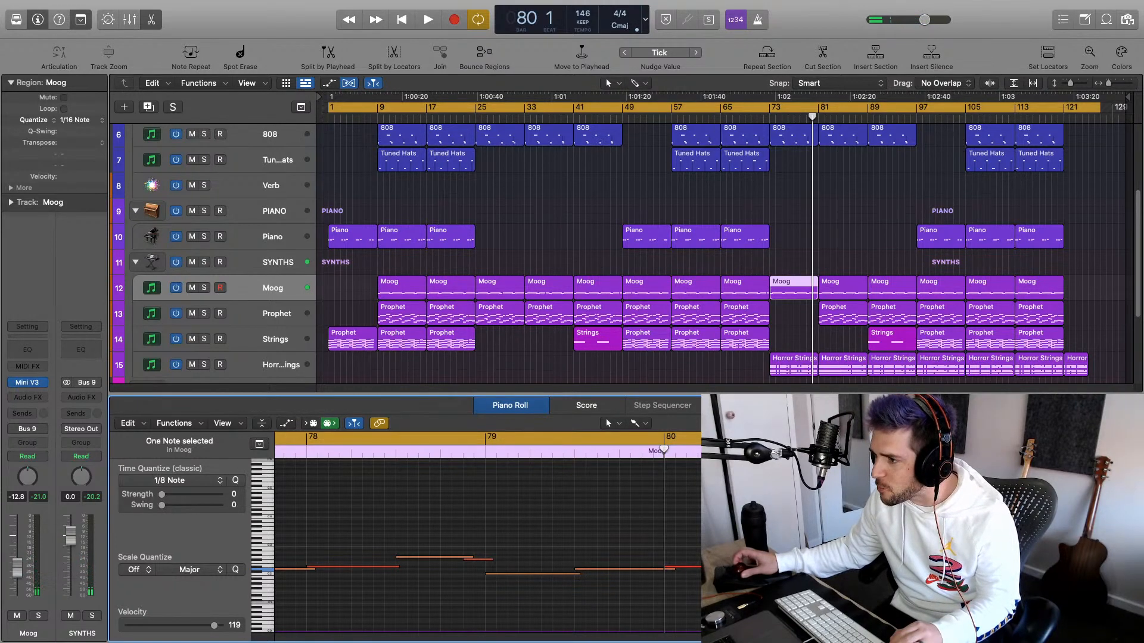
key(super+Left)
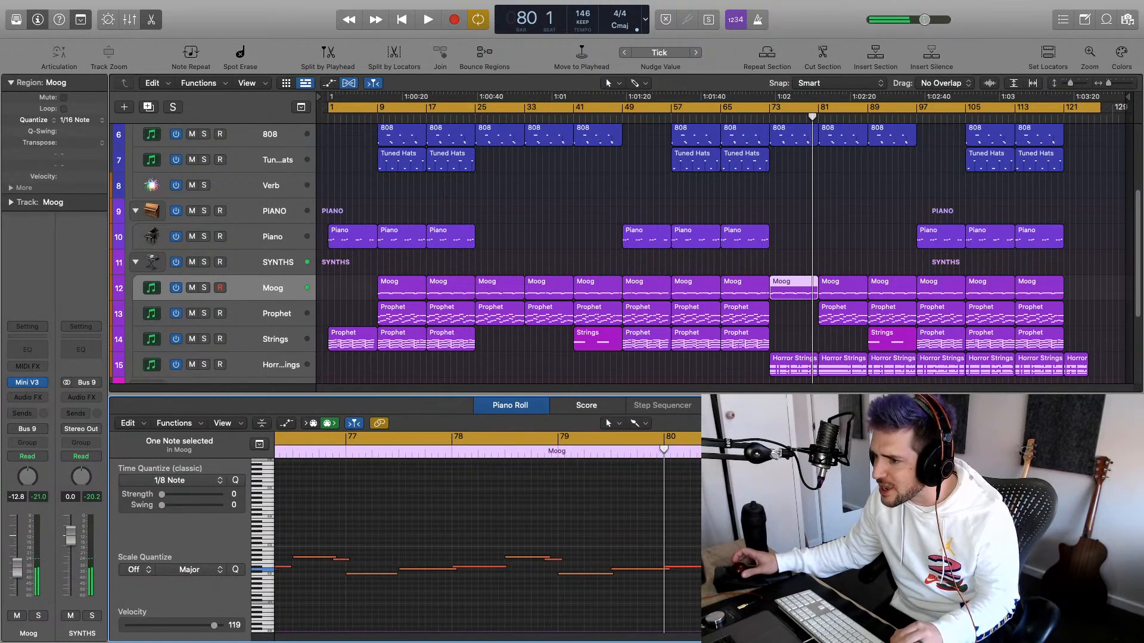
key(super+Left)
key(super+Left)
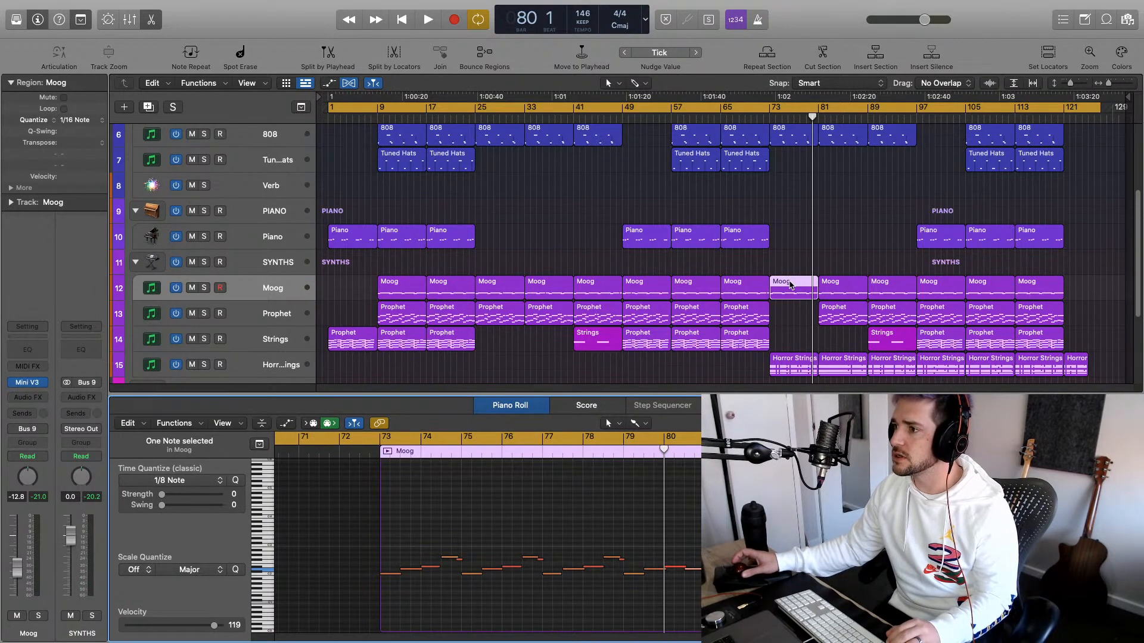
Copy the Moog region from bar 73 over the other Moog regions, back to bar 9 and forward to bar 113
drag(790, 285, 468, 295)
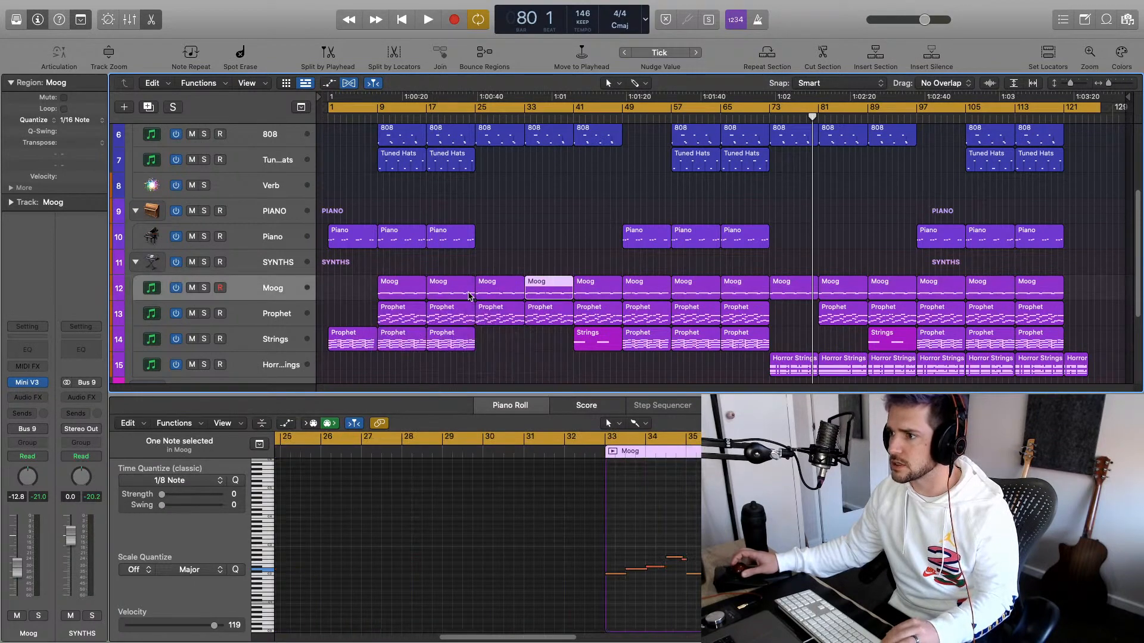
key(Right)
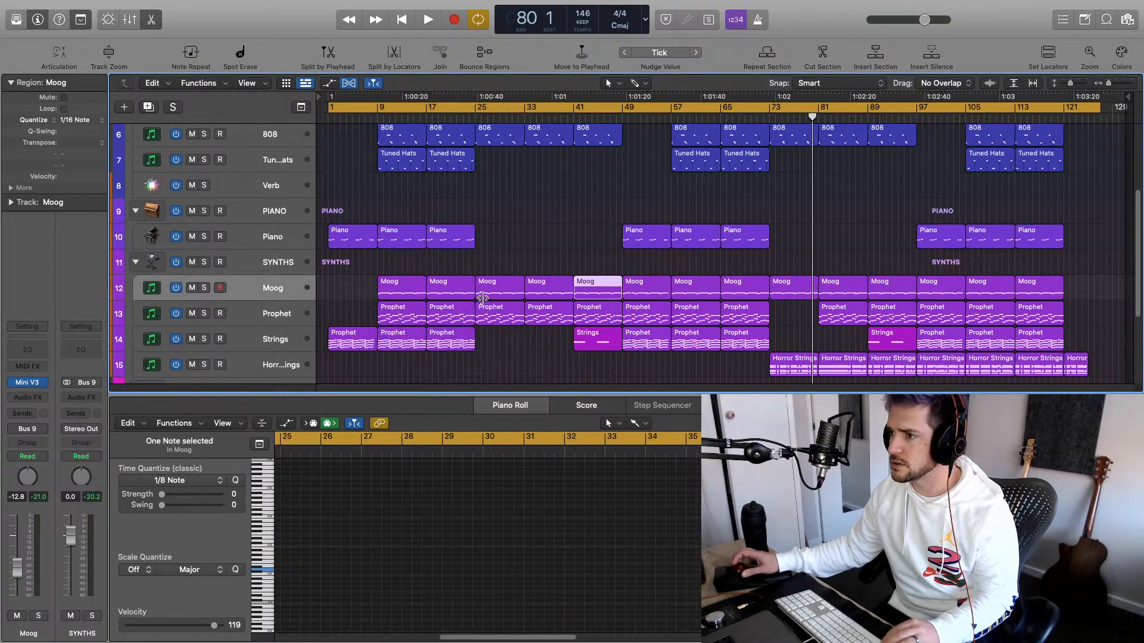
click(551, 289)
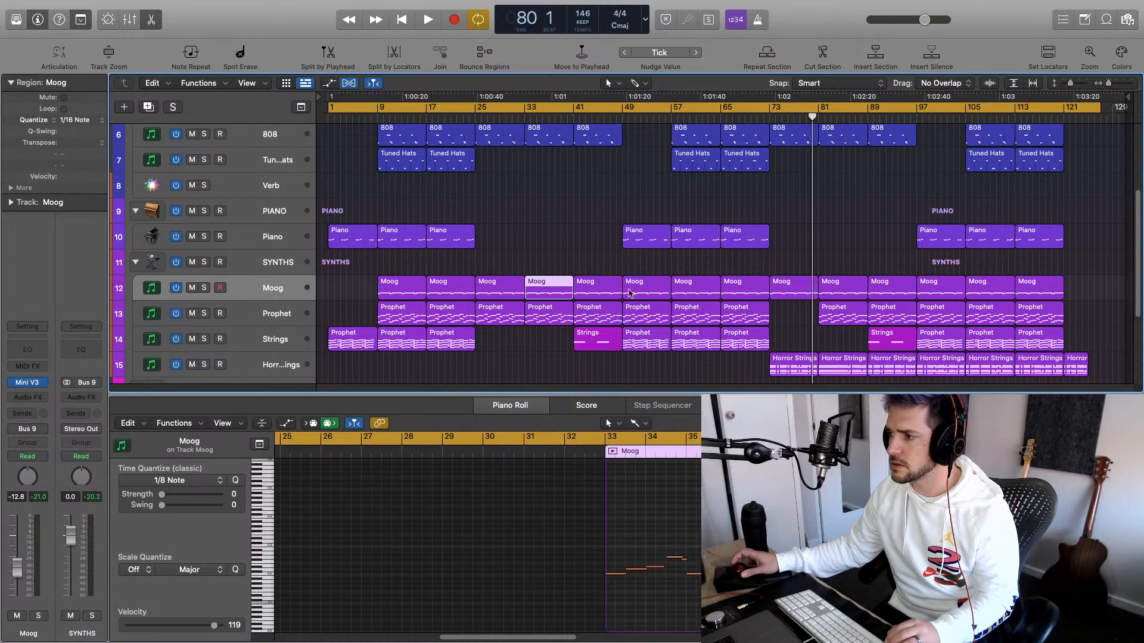
drag(602, 294, 410, 296)
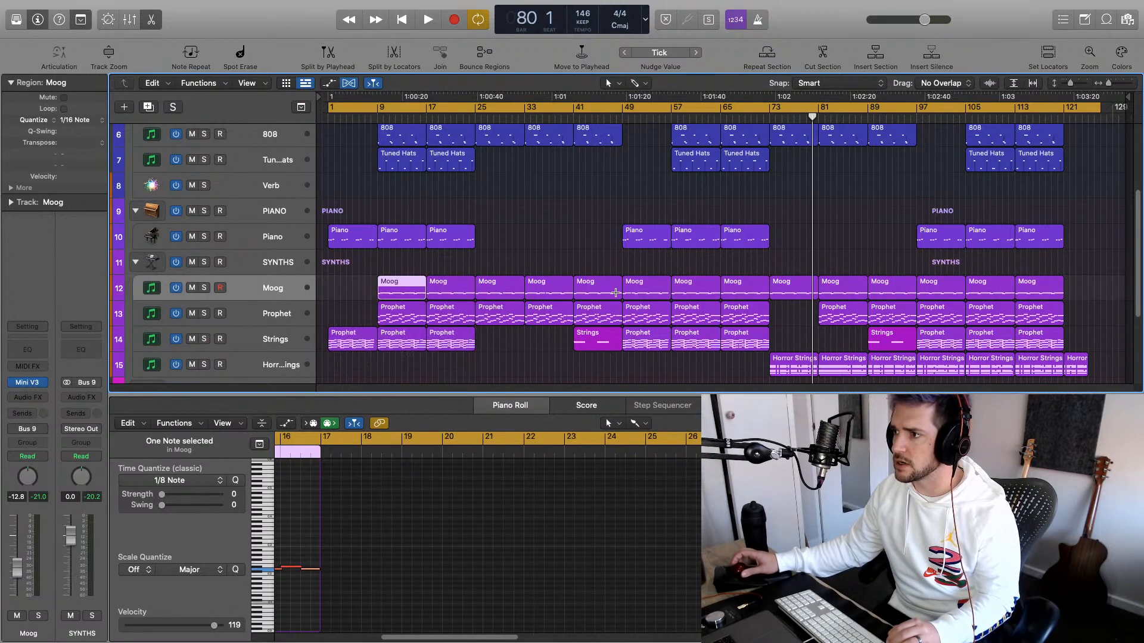
click(801, 289)
click(790, 283)
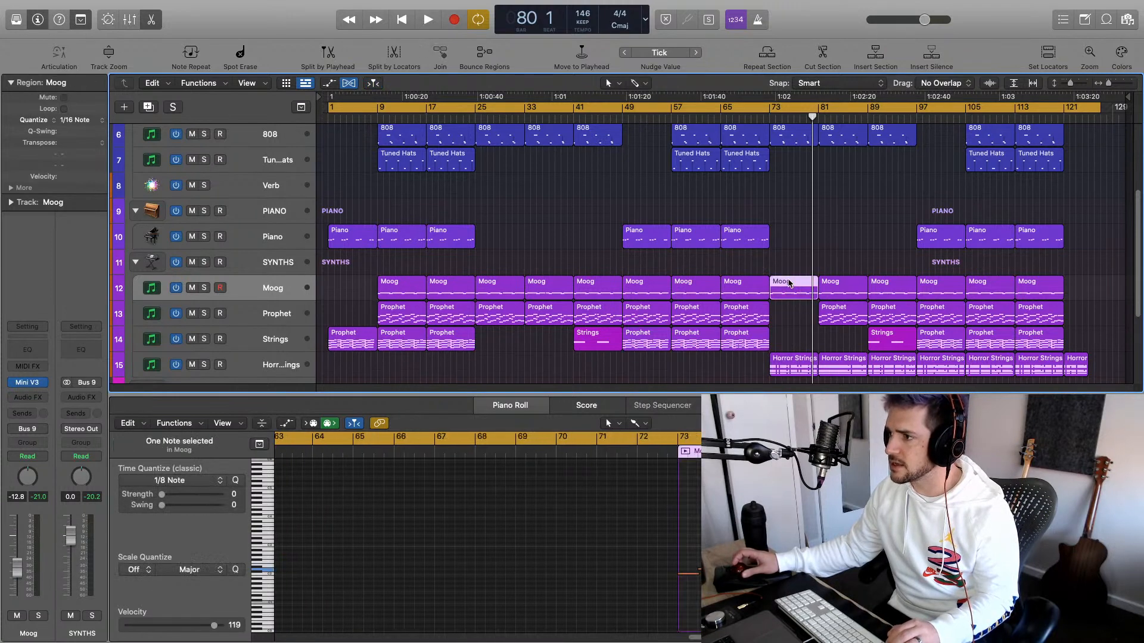
drag(796, 284, 1036, 295)
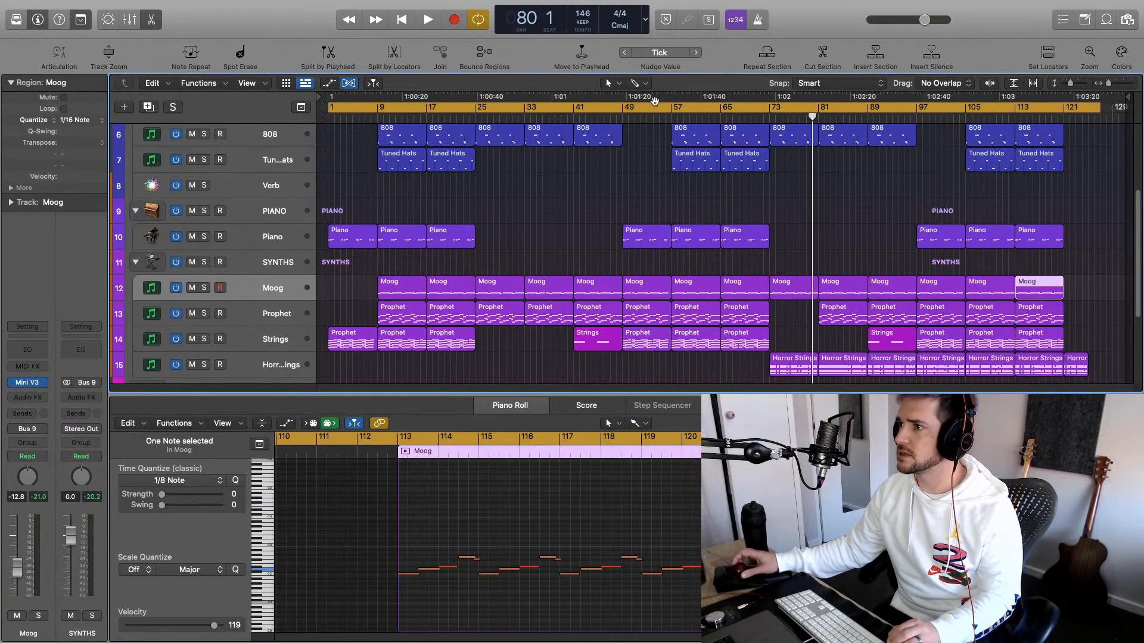
Play the transitions into bars 57 and 73, starting just before each, and keep the second playback running
click(664, 117)
key(space)
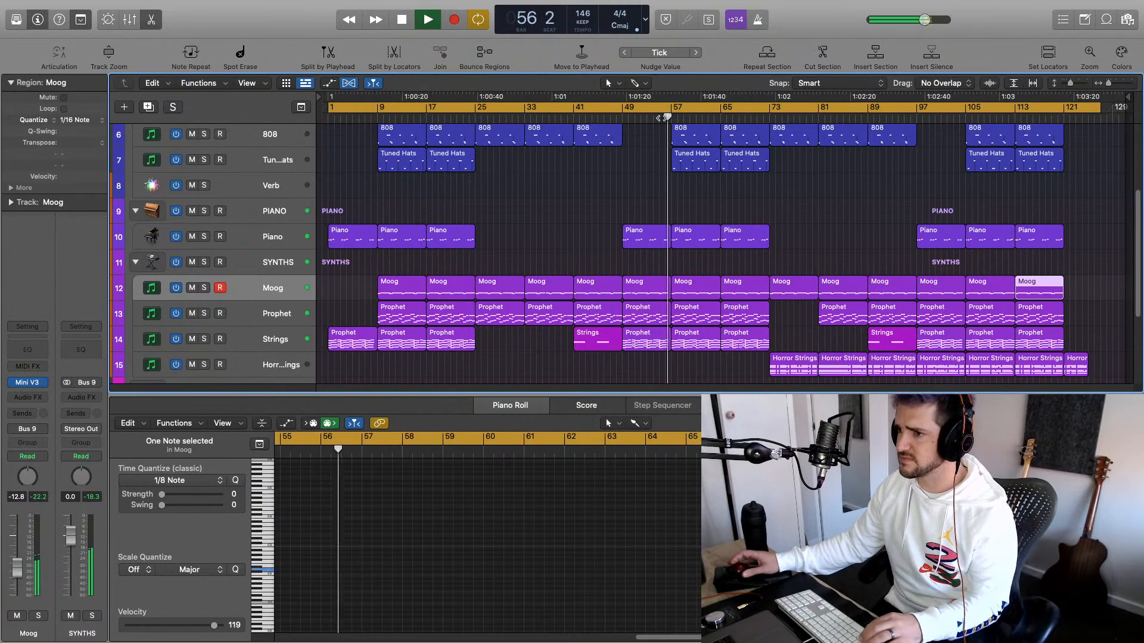
key(space)
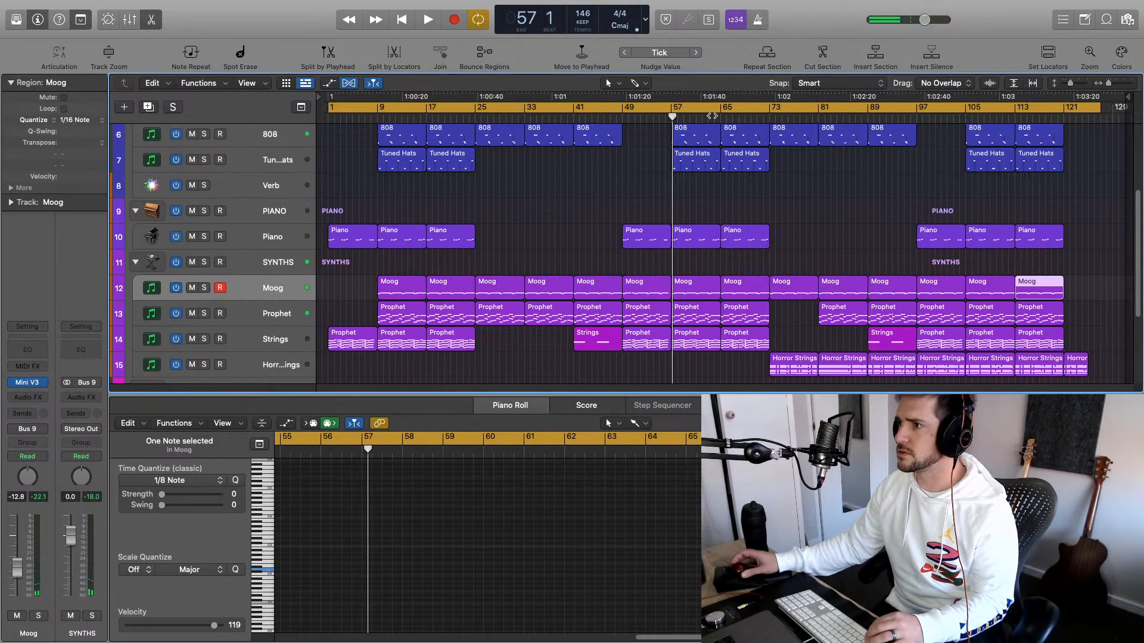
click(765, 117)
key(space)
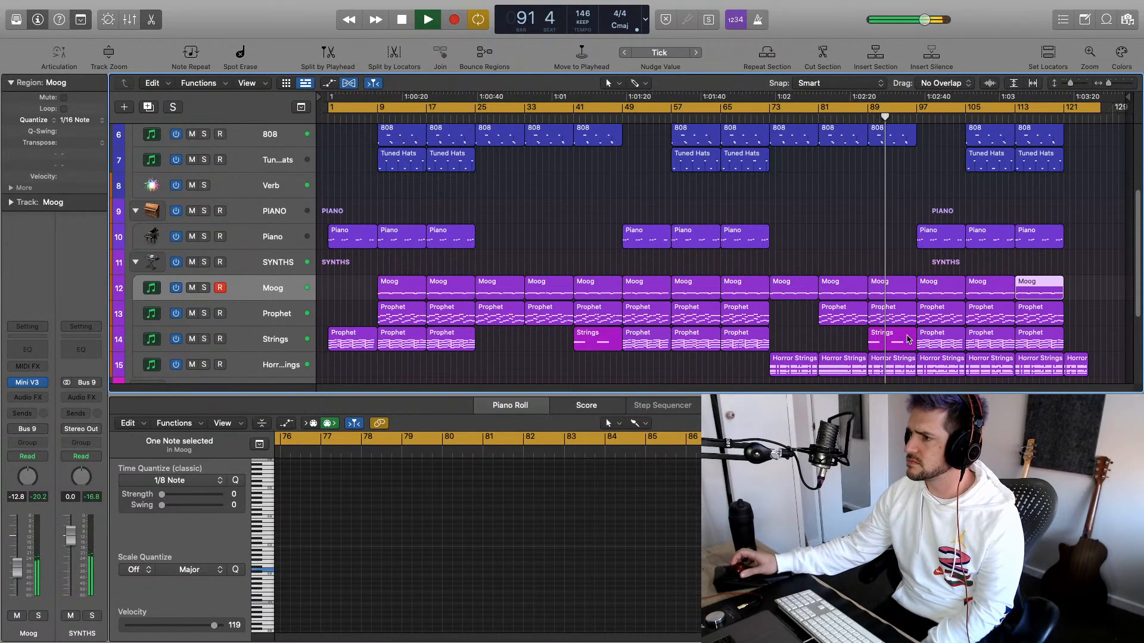
Shorten the bar 93 chord in the Strings region to end just before bar 95 and copy that region over the one at bar 41
click(908, 338)
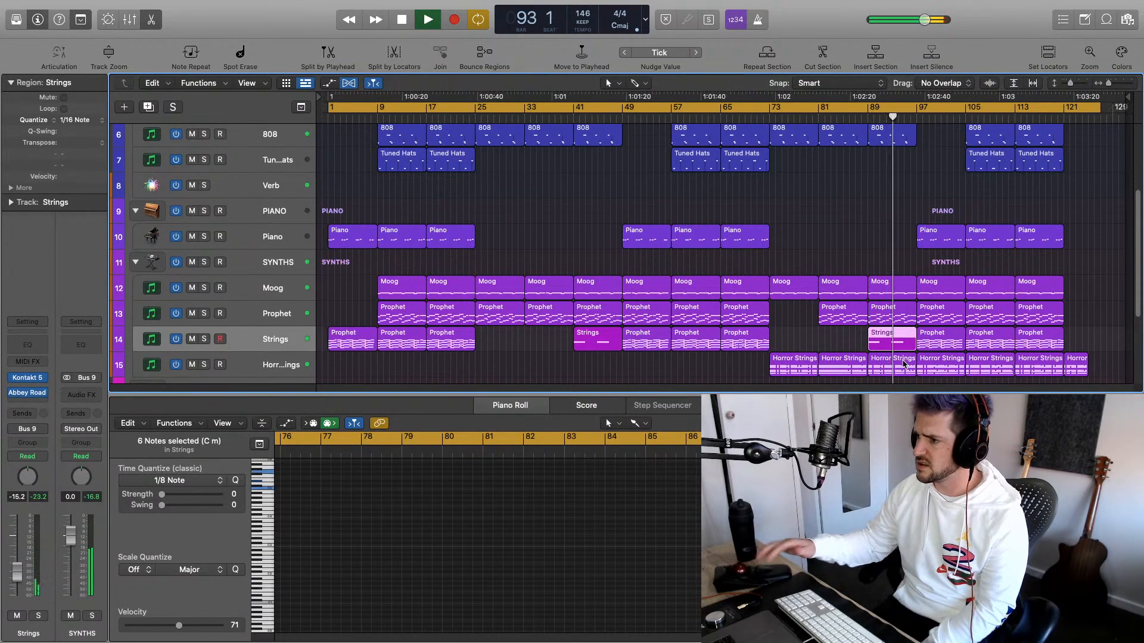
key(Tab)
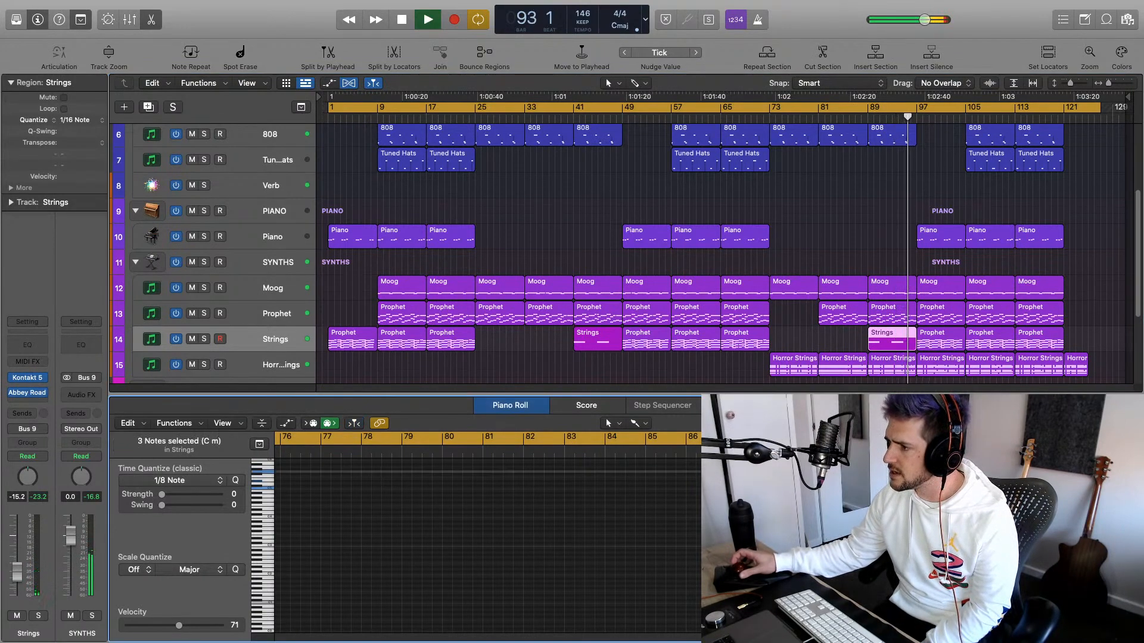
key(z)
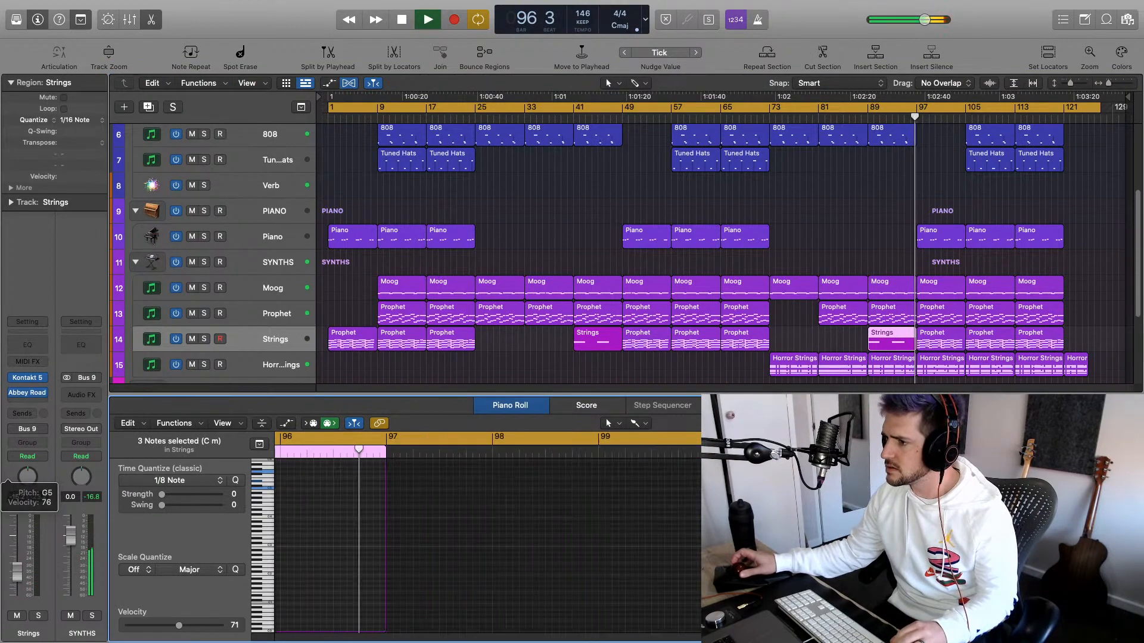
scroll(649, 486, left, 6)
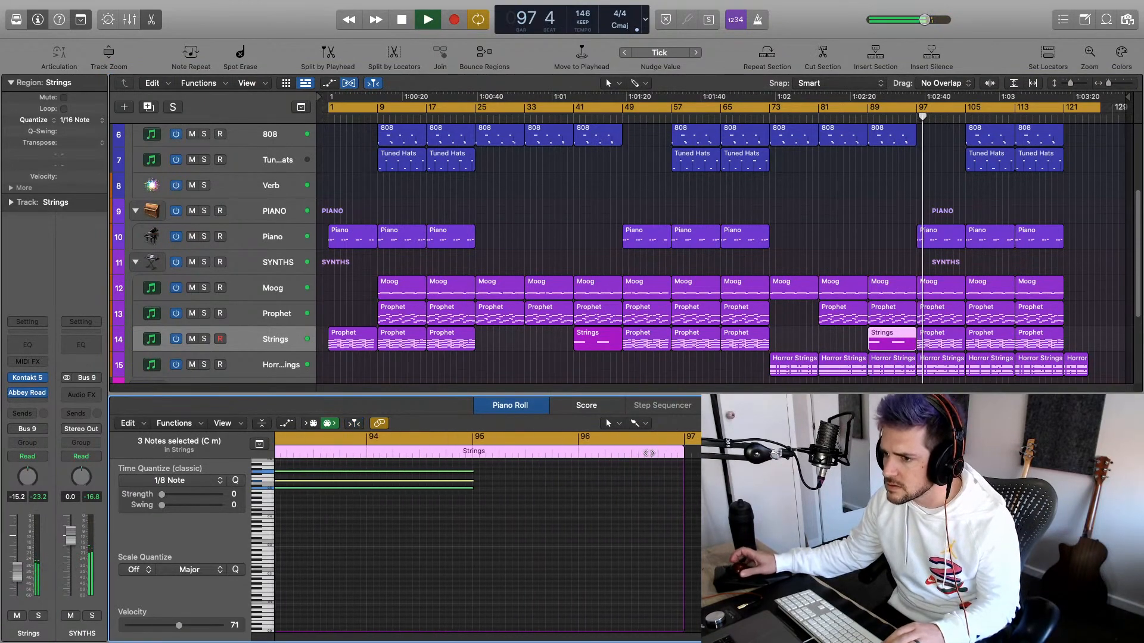
drag(344, 475, 336, 474)
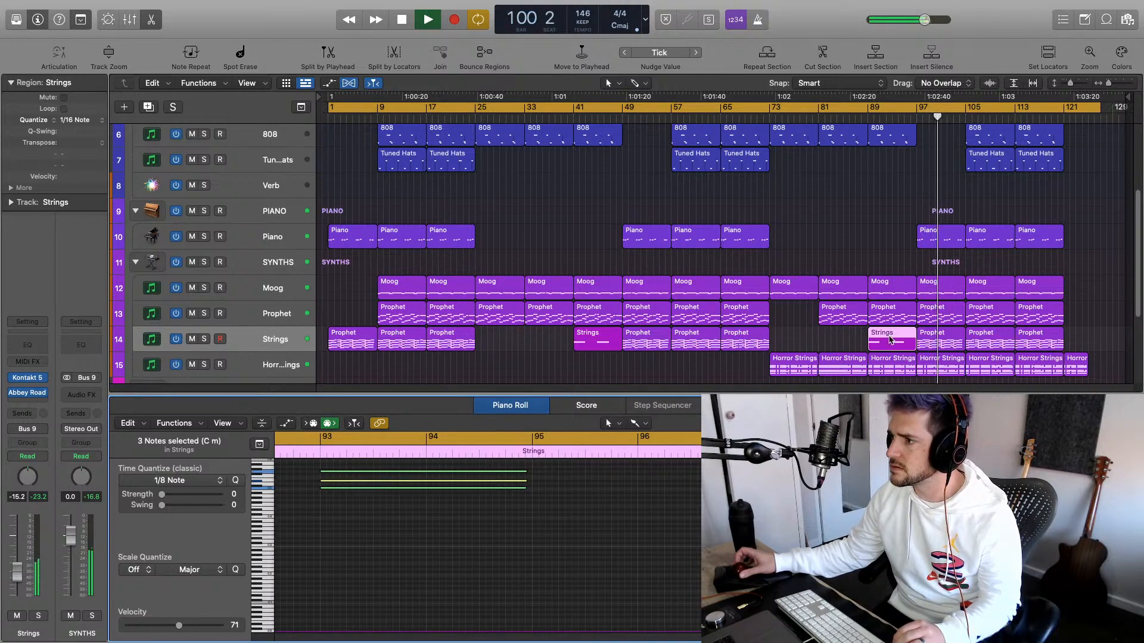
drag(890, 340, 596, 341)
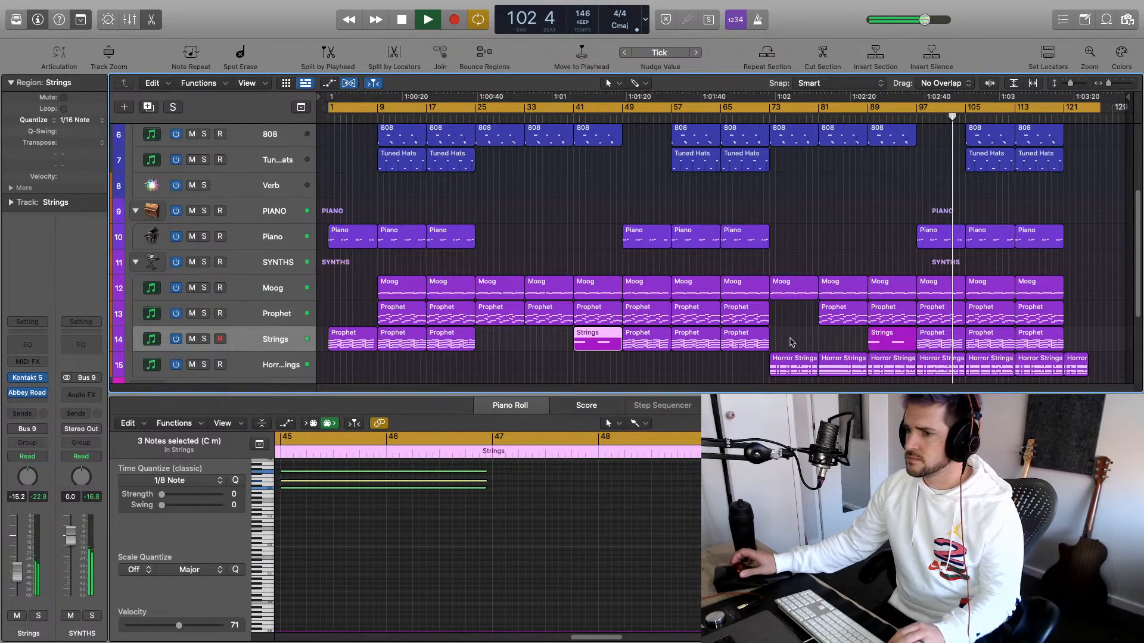
Stop playback and replay the transition into bar 105 from bar 104
scroll(953, 351, up, 3)
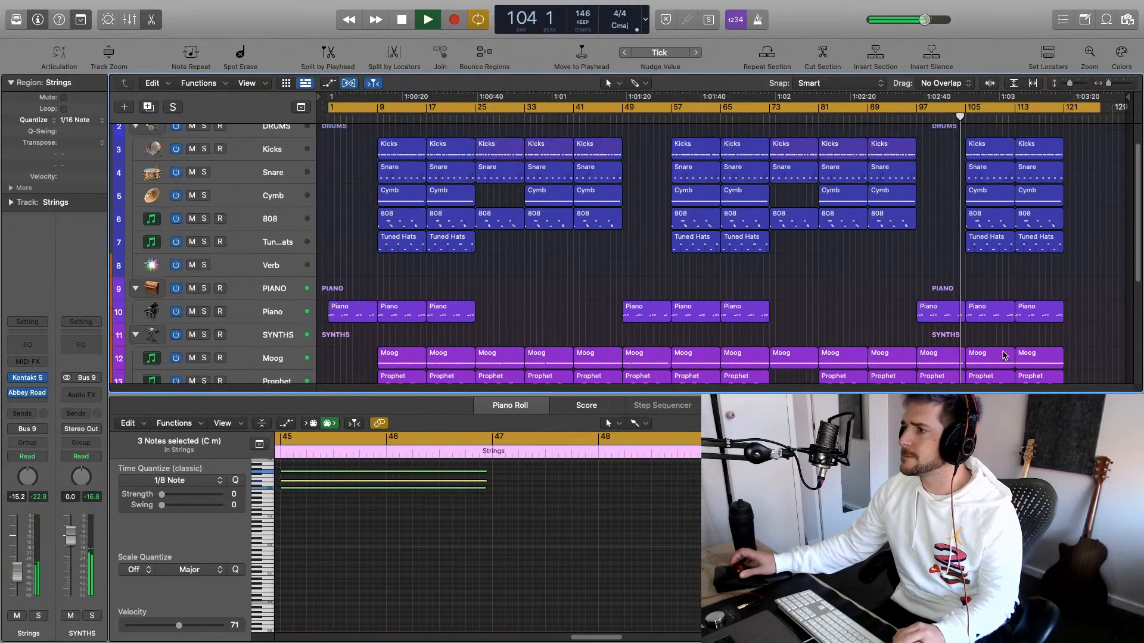
key(super+Up)
key(super+Up)
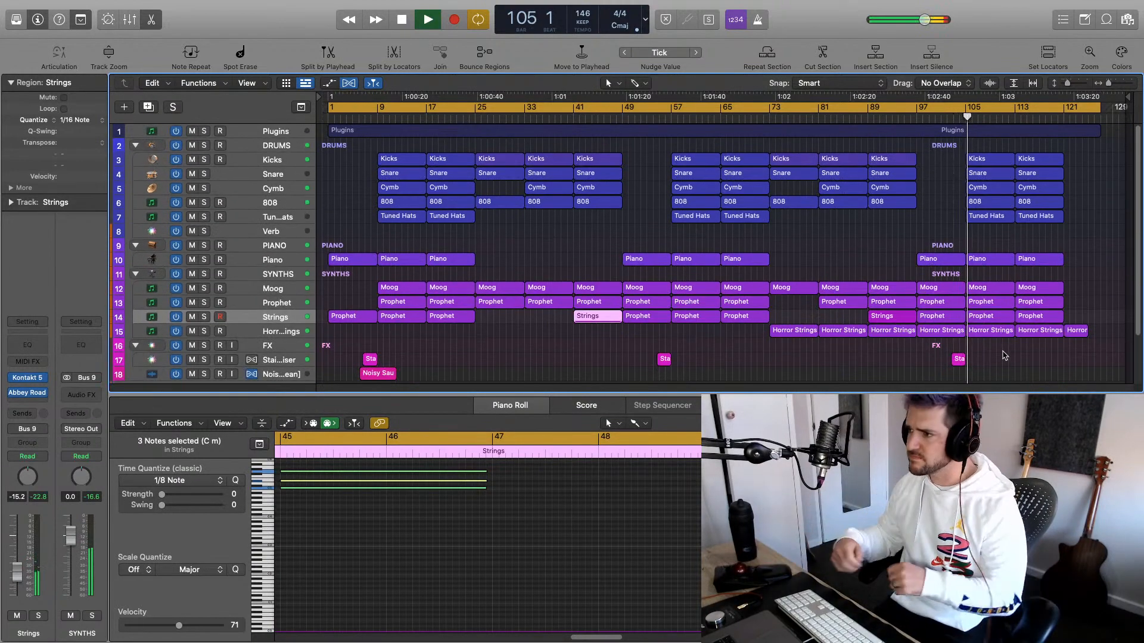
key(space)
click(956, 116)
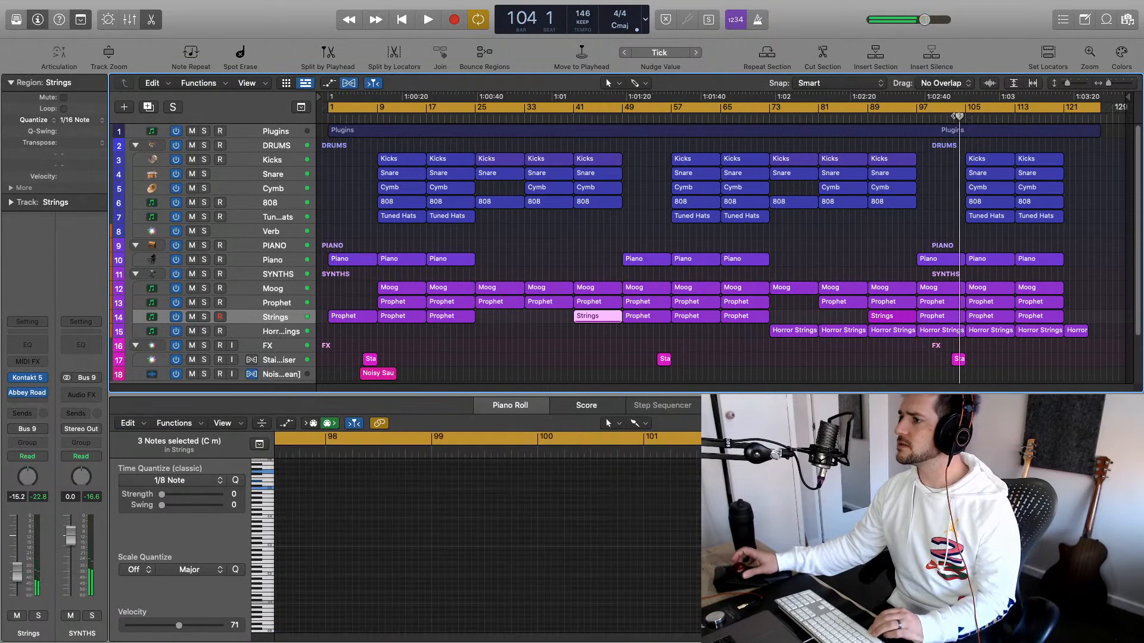
key(space)
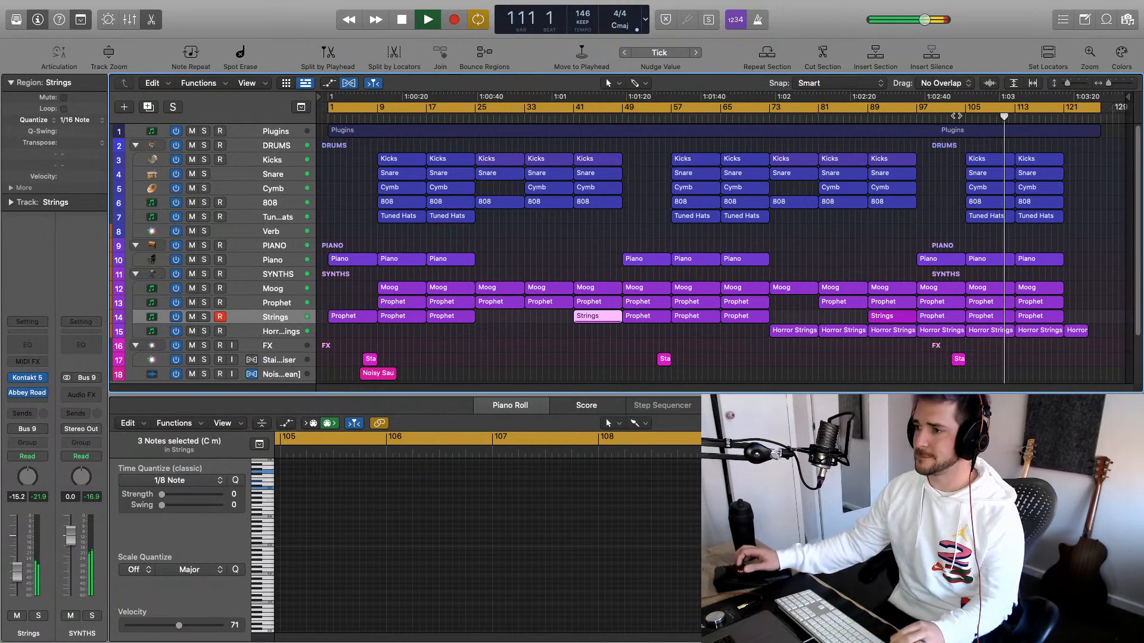
Hide the Piano Roll editor and stop playback once the arrangement has played to its end
key(e)
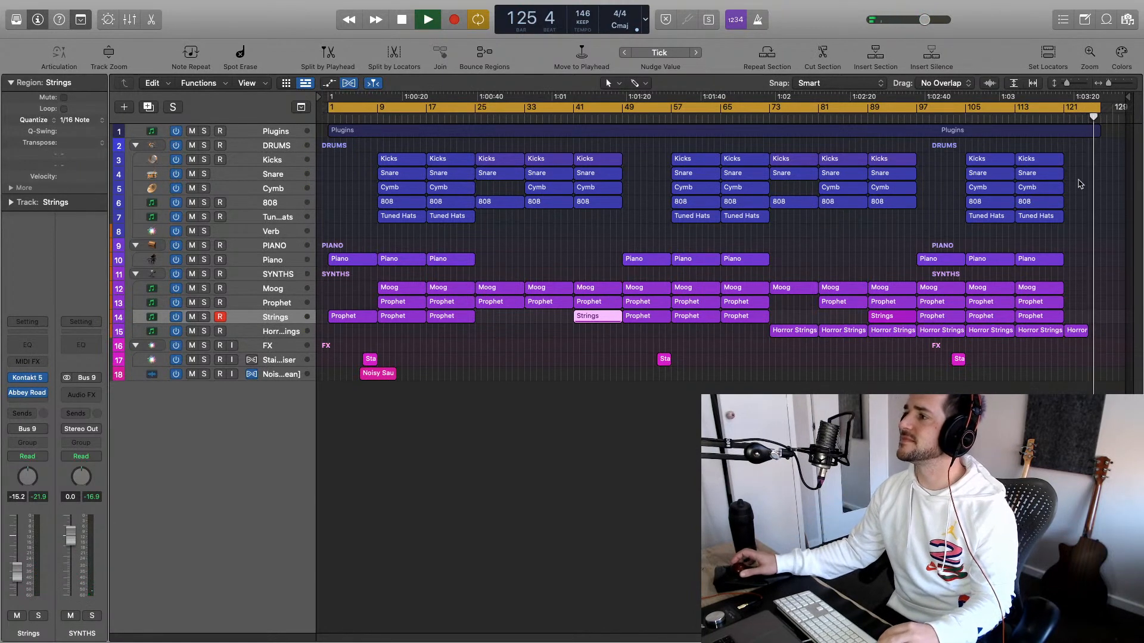
key(space)
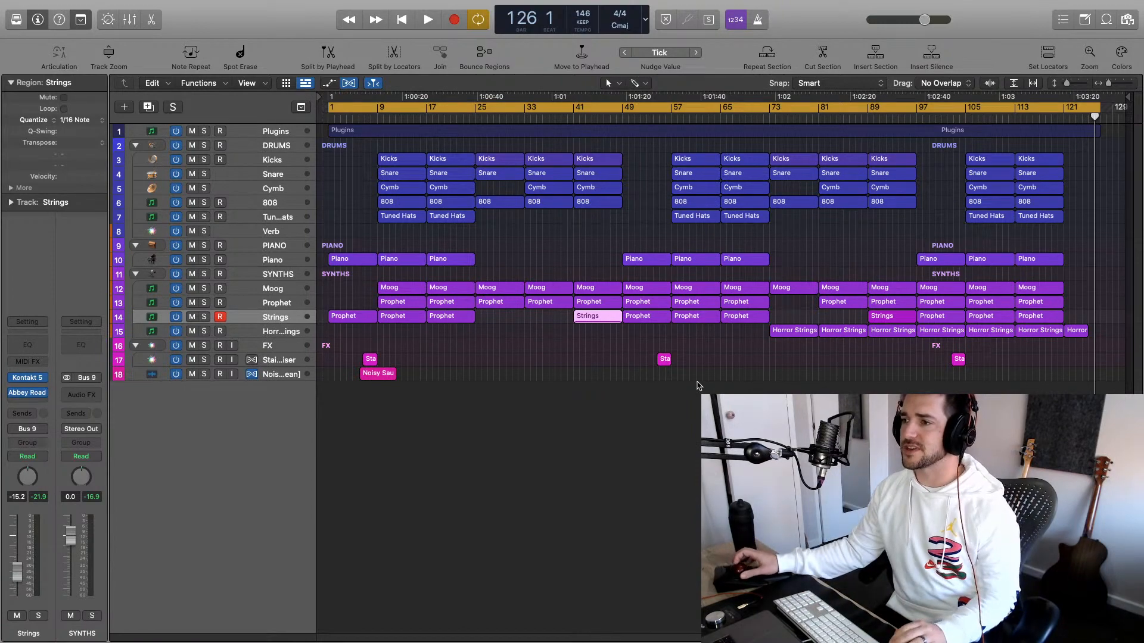
scroll(697, 385, up, 3)
scroll(698, 384, up, 2)
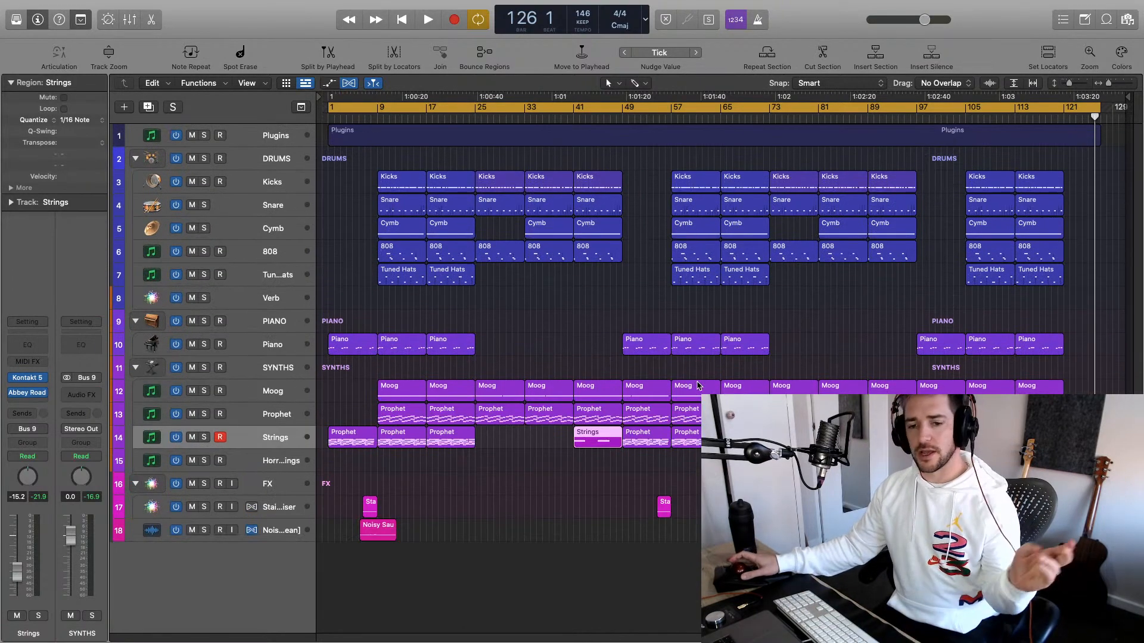
mouse_move(475, 8)
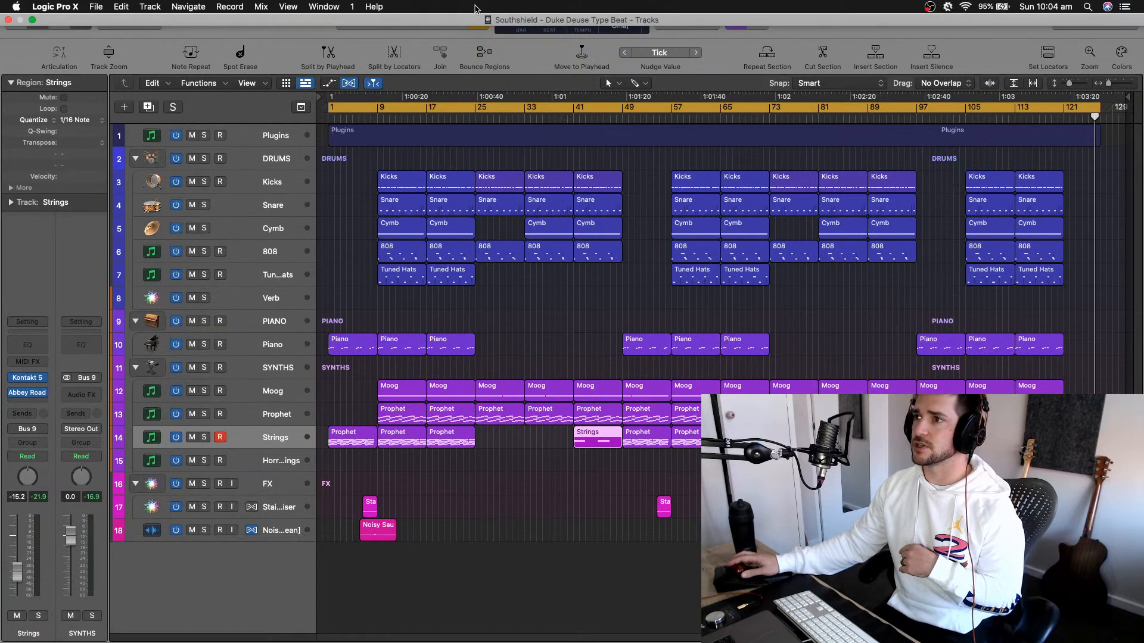